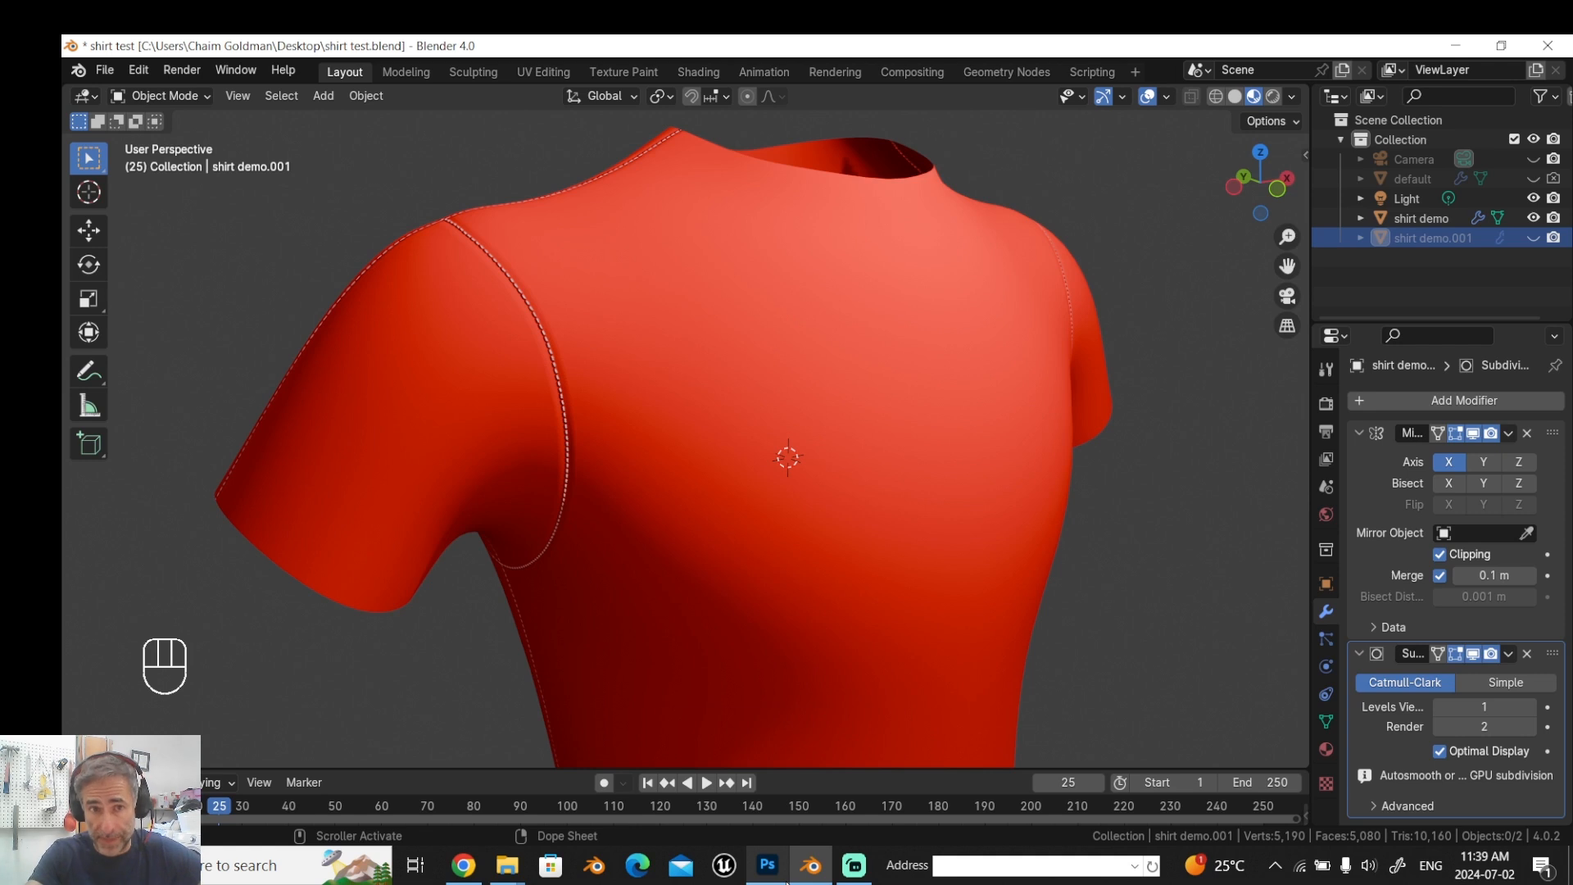
# Compare the shirt in Solid shading and in Material Preview shading.
pyautogui.moveTo(787, 881)
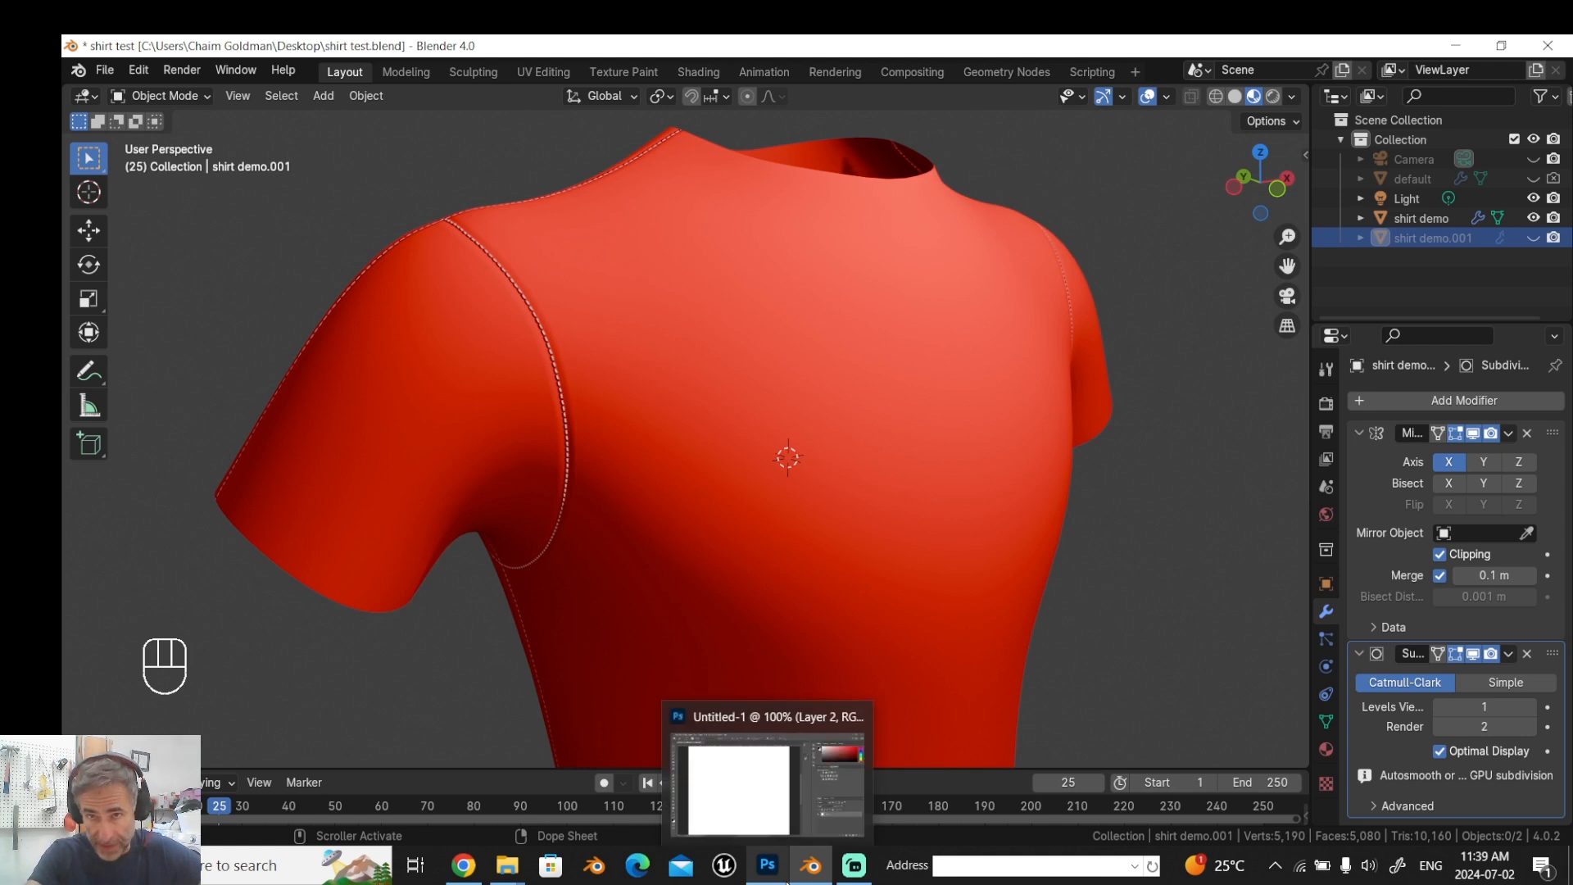
pyautogui.click(1235, 96)
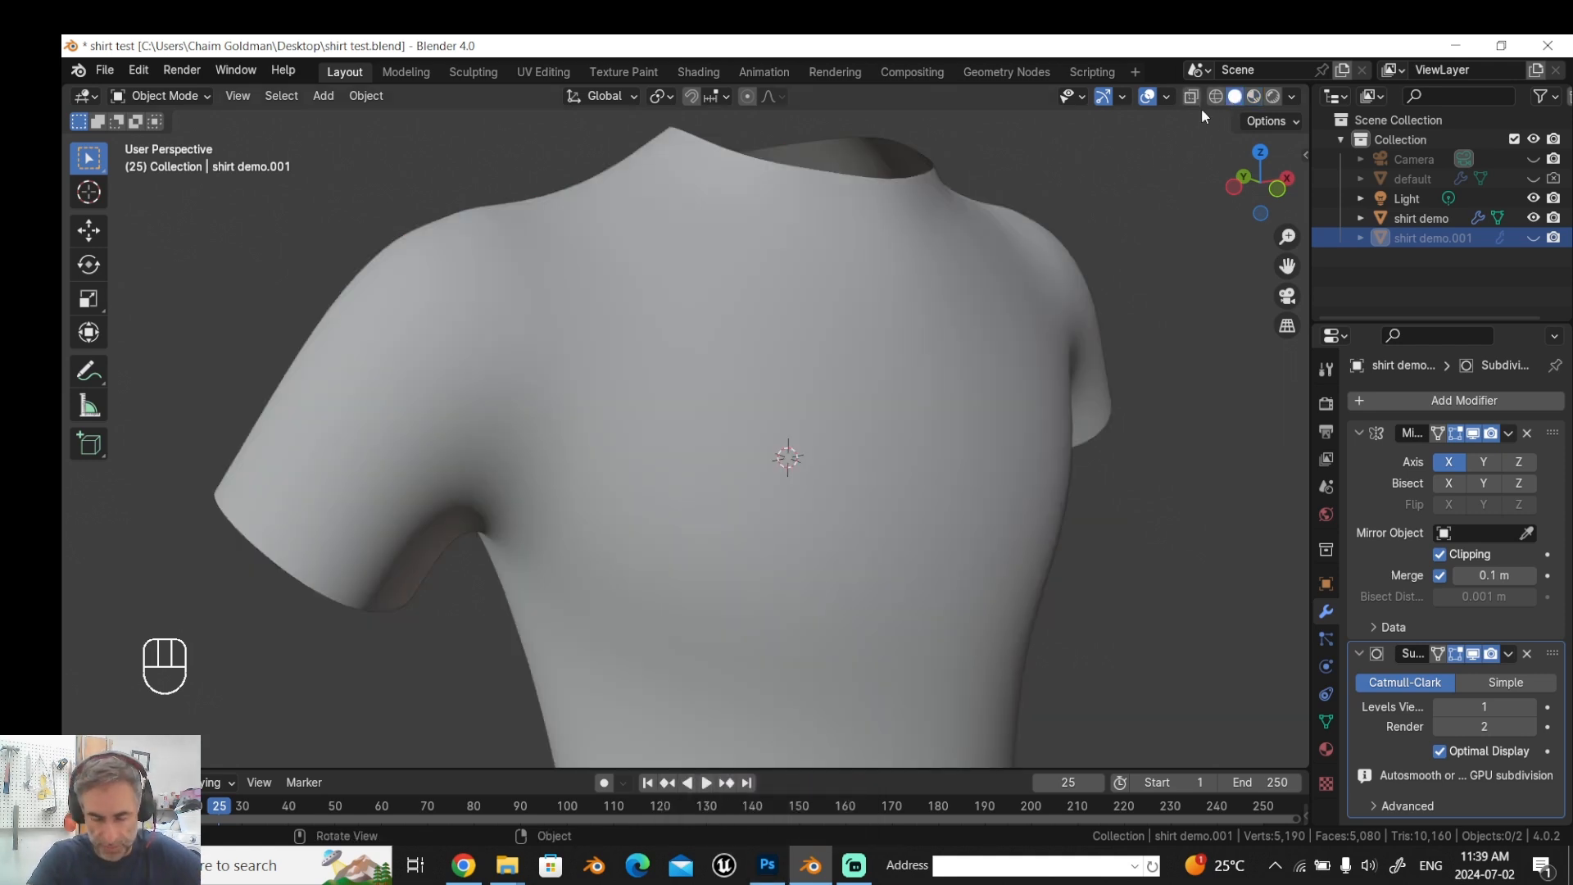
pyautogui.click(1254, 96)
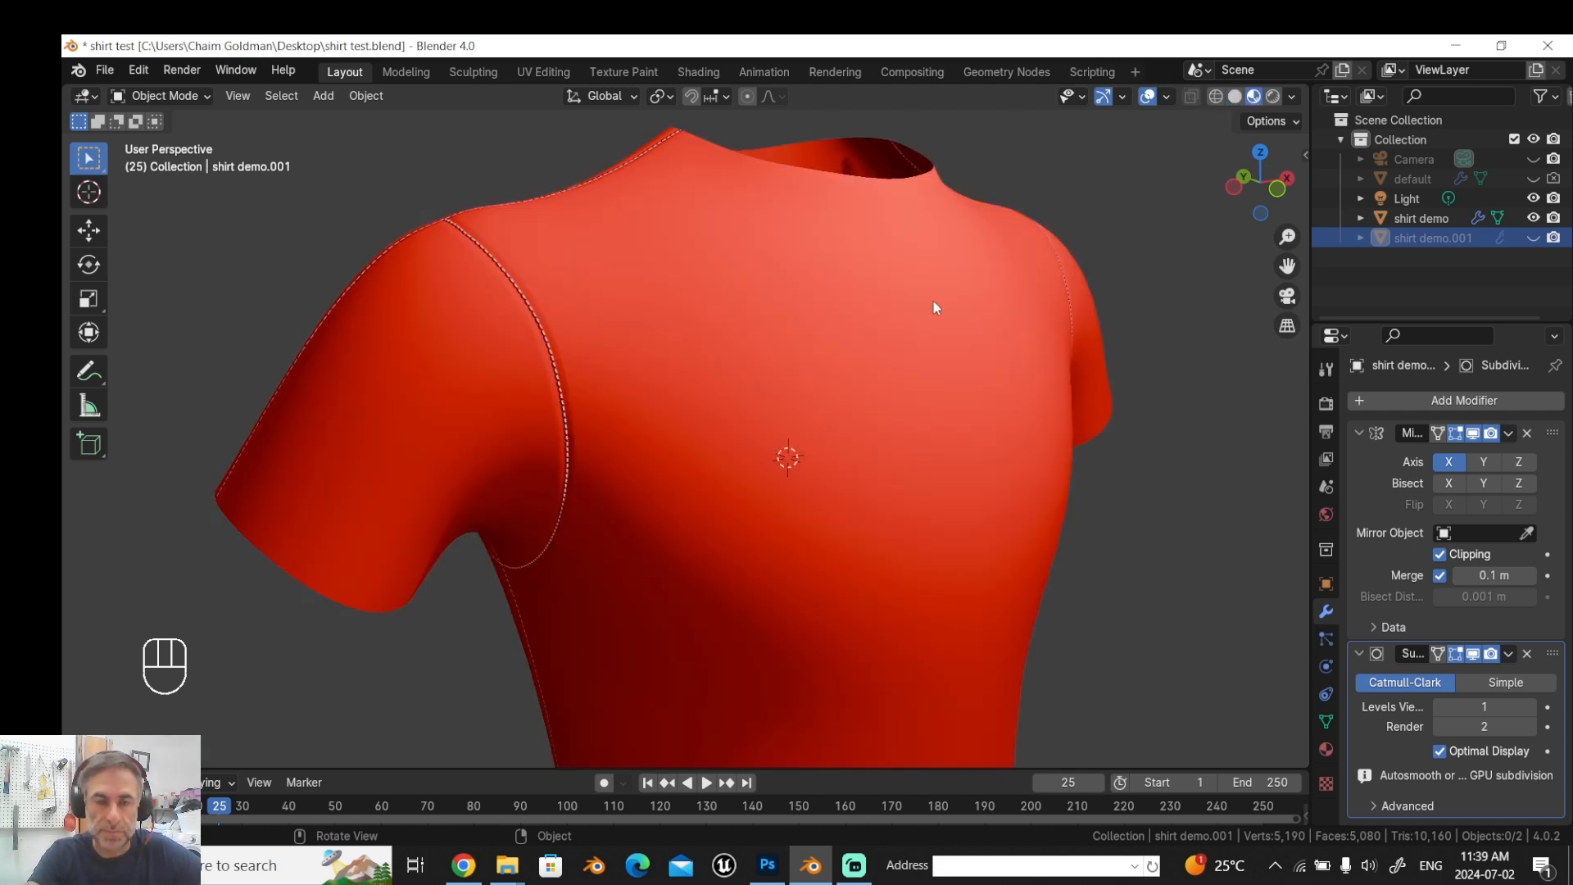
# Open the Shading workspace, select the shirt demo object, and enlarge the node editor and 3D view to show its material and stitching.
pyautogui.click(695, 73)
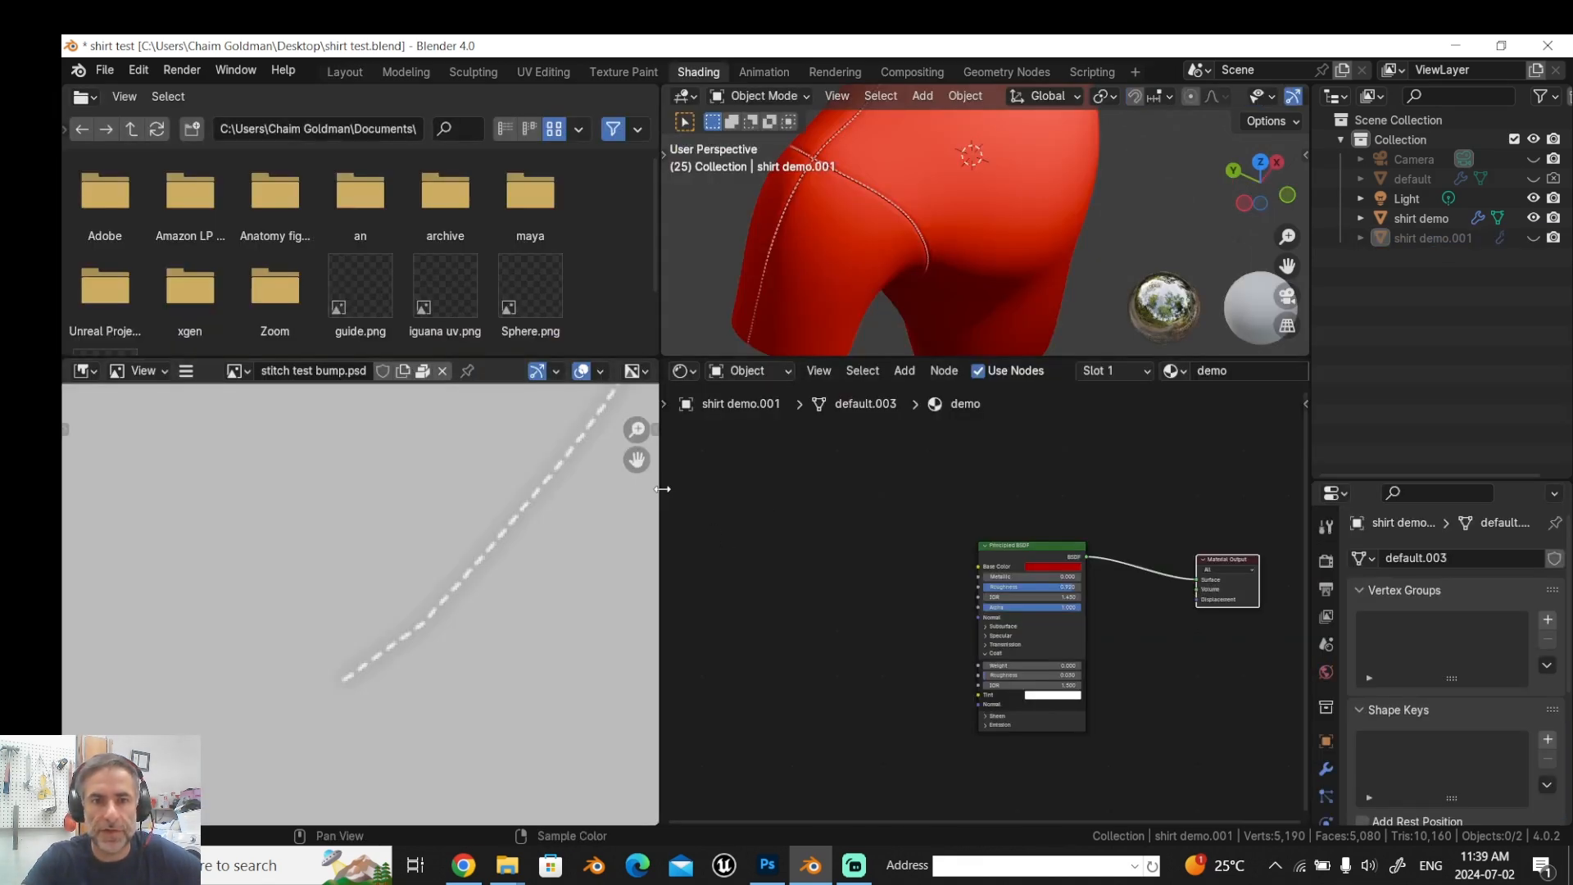
pyautogui.moveTo(661, 489); pyautogui.dragTo(345, 489)
pyautogui.click(1459, 216)
pyautogui.moveTo(720, 563); pyautogui.dragTo(709, 509)
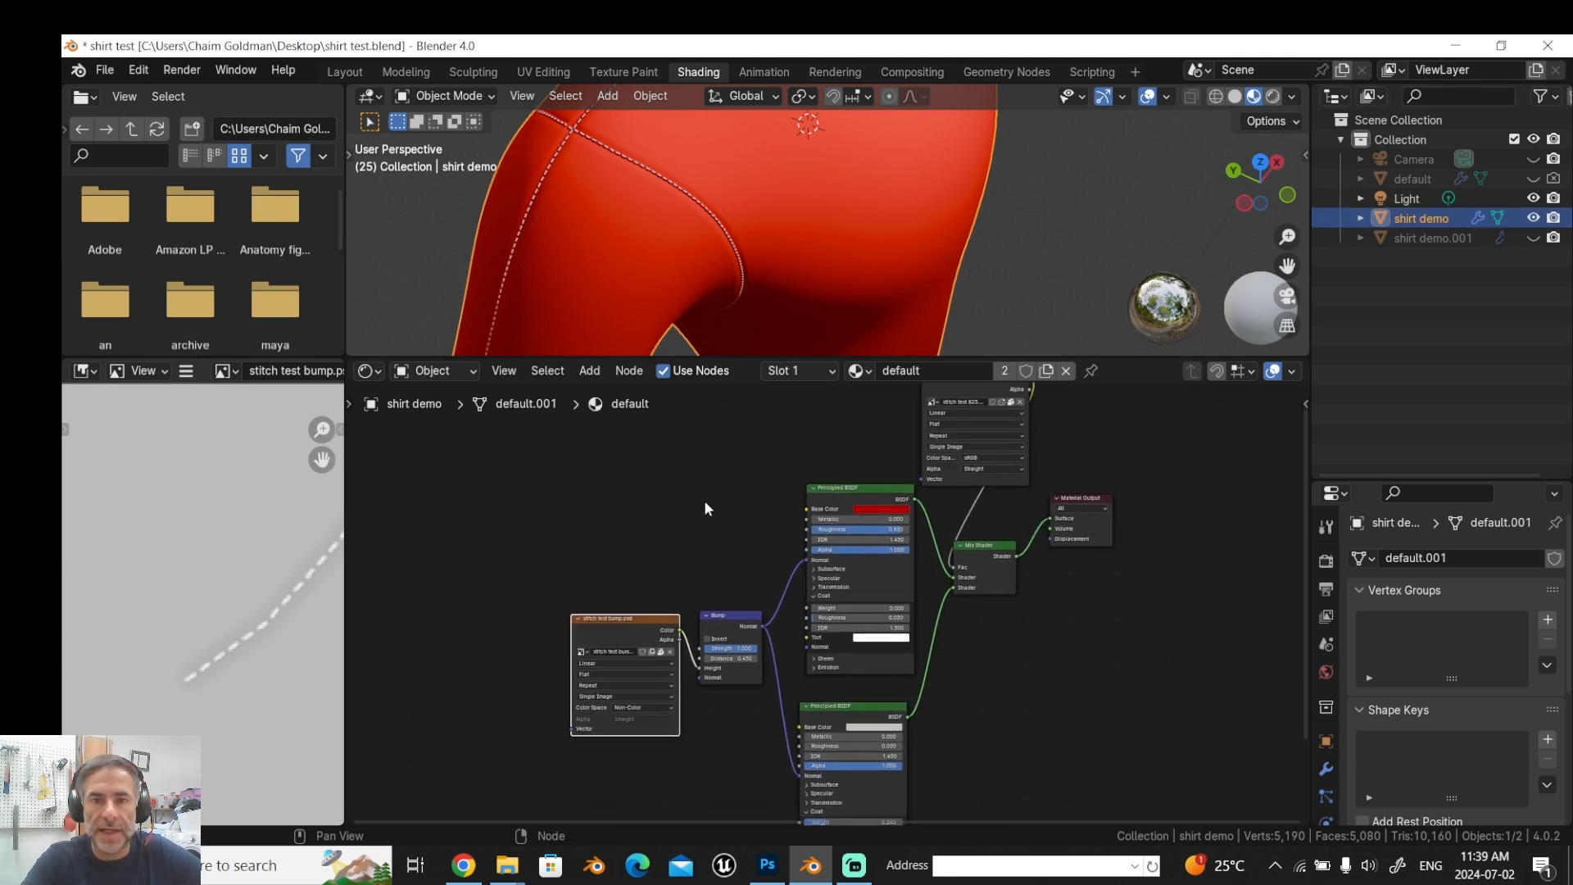
pyautogui.moveTo(771, 361); pyautogui.dragTo(751, 468)
pyautogui.scroll(3, 688, 549)
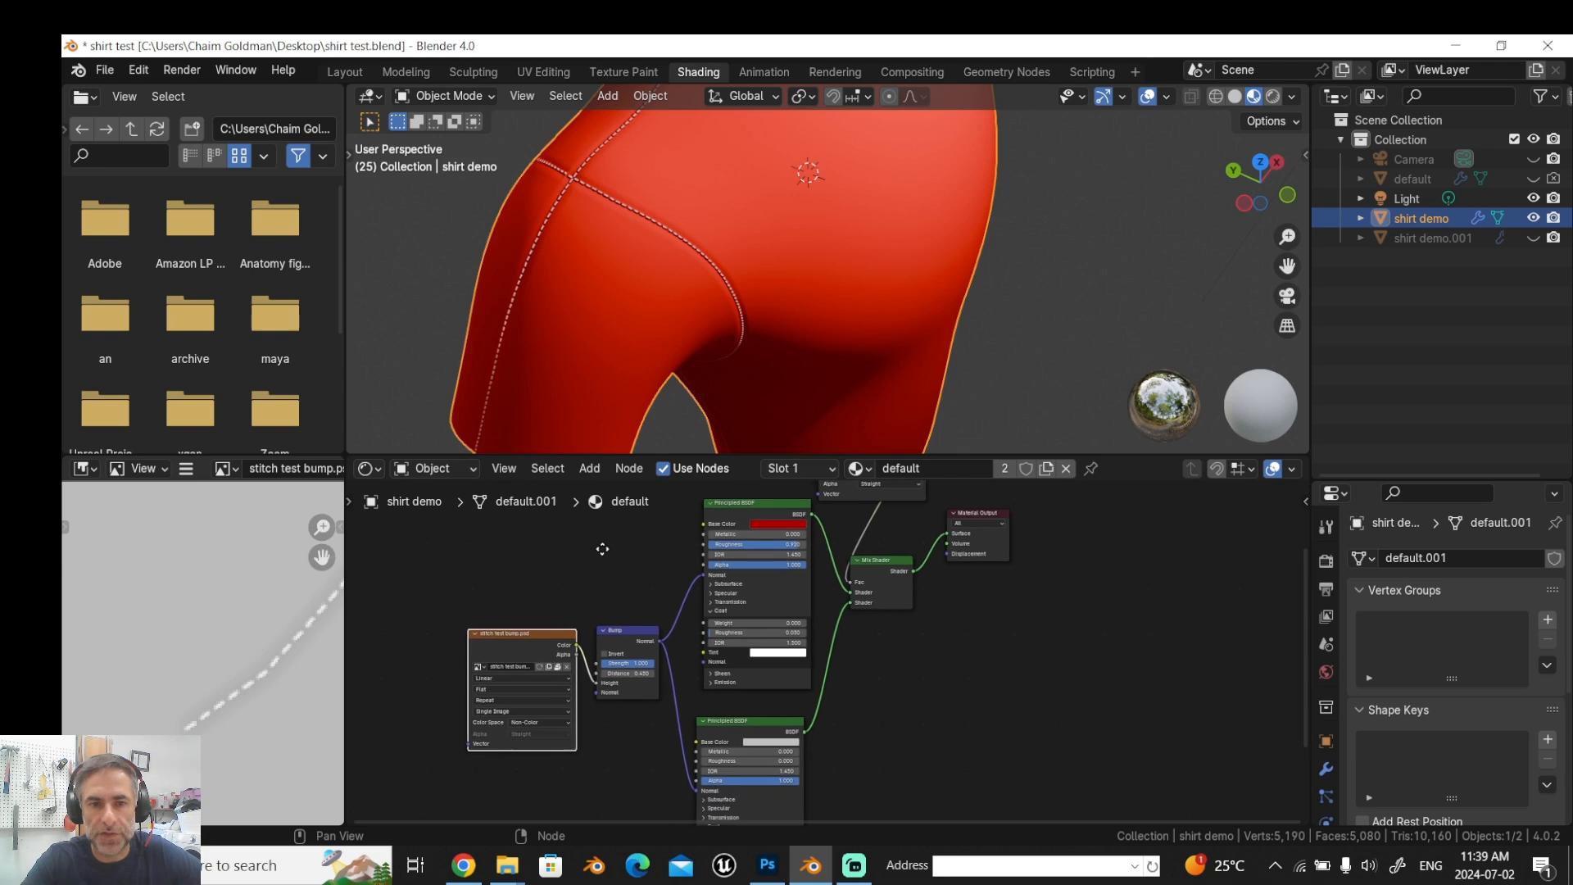
# Examine the shirt's material nodes and inspect the stitch test bump.psd image in a widened image editor.
pyautogui.scroll(5, 689, 549)
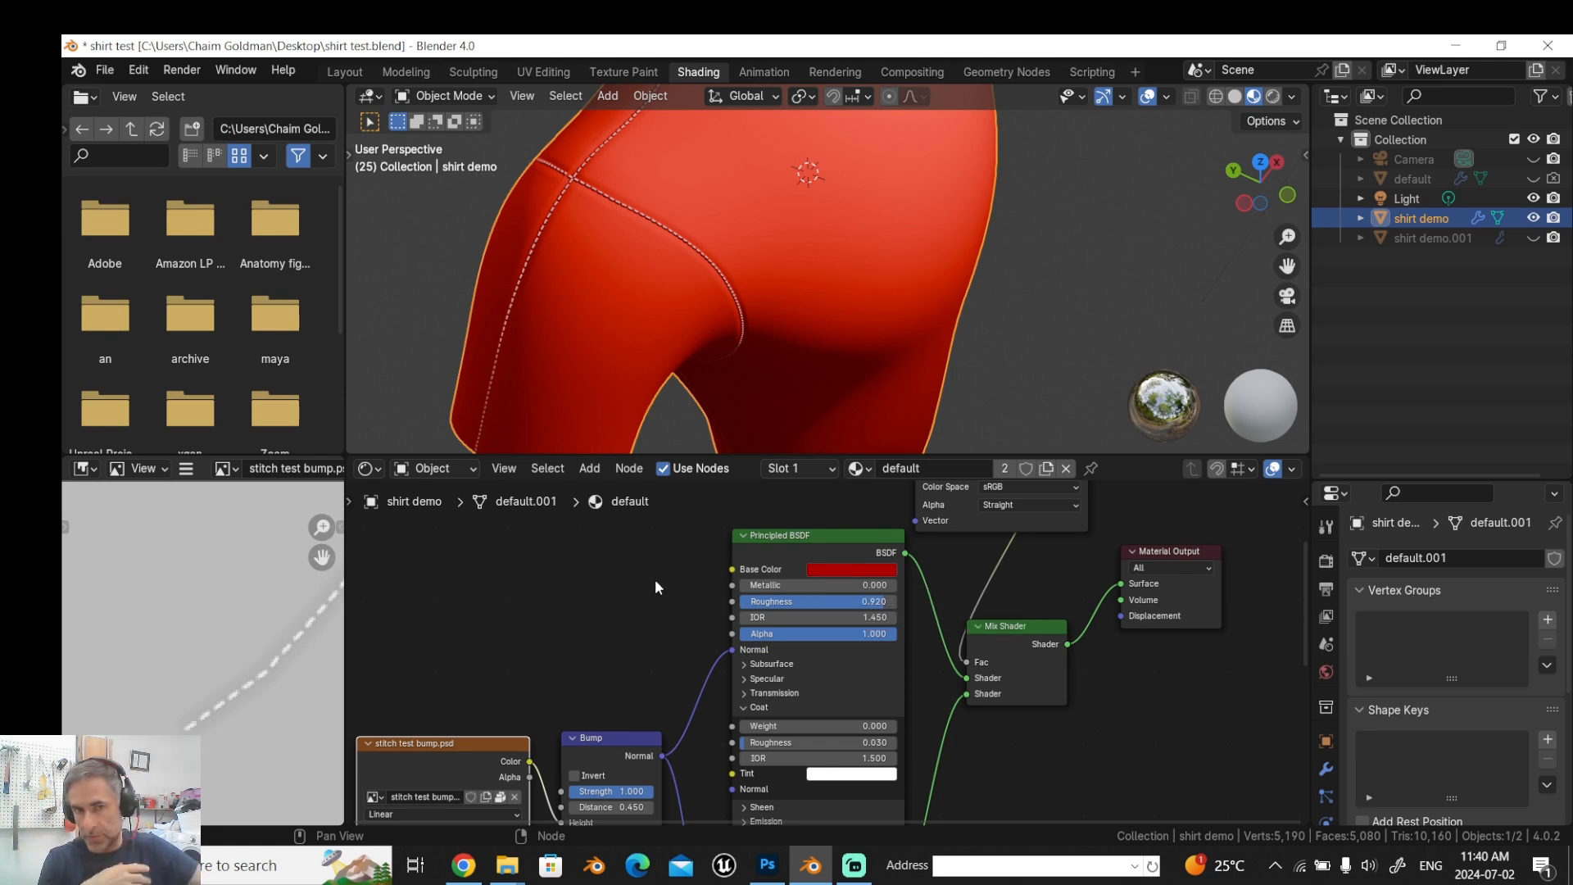
pyautogui.scroll(-1, 649, 590)
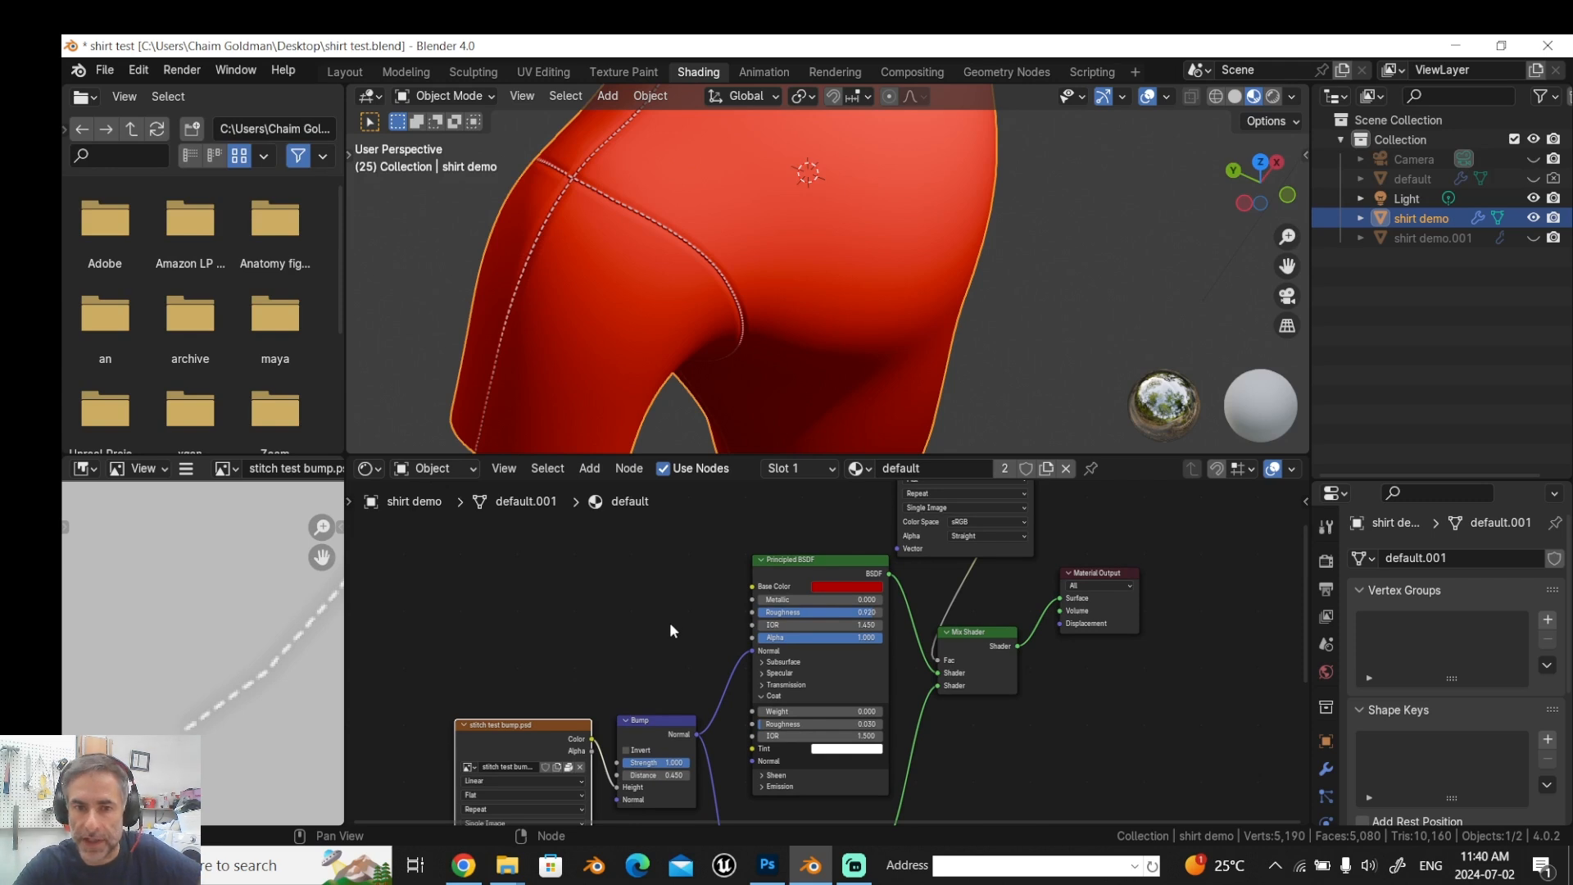
pyautogui.scroll(-2, 681, 638)
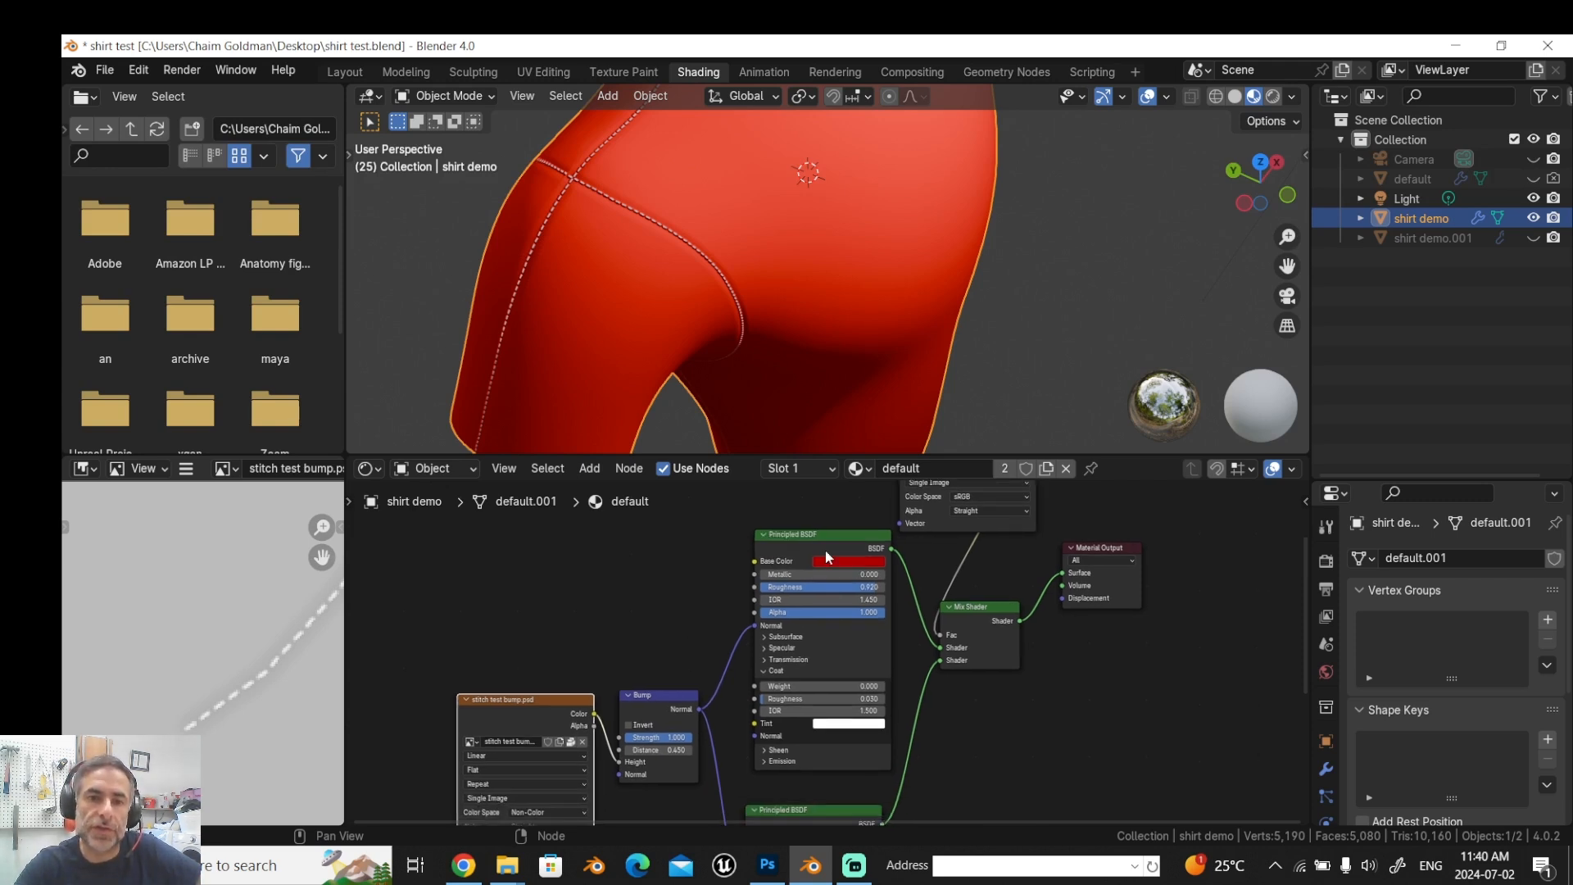
pyautogui.hscroll(-3, 597, 638)
pyautogui.scroll(-1, 597, 638)
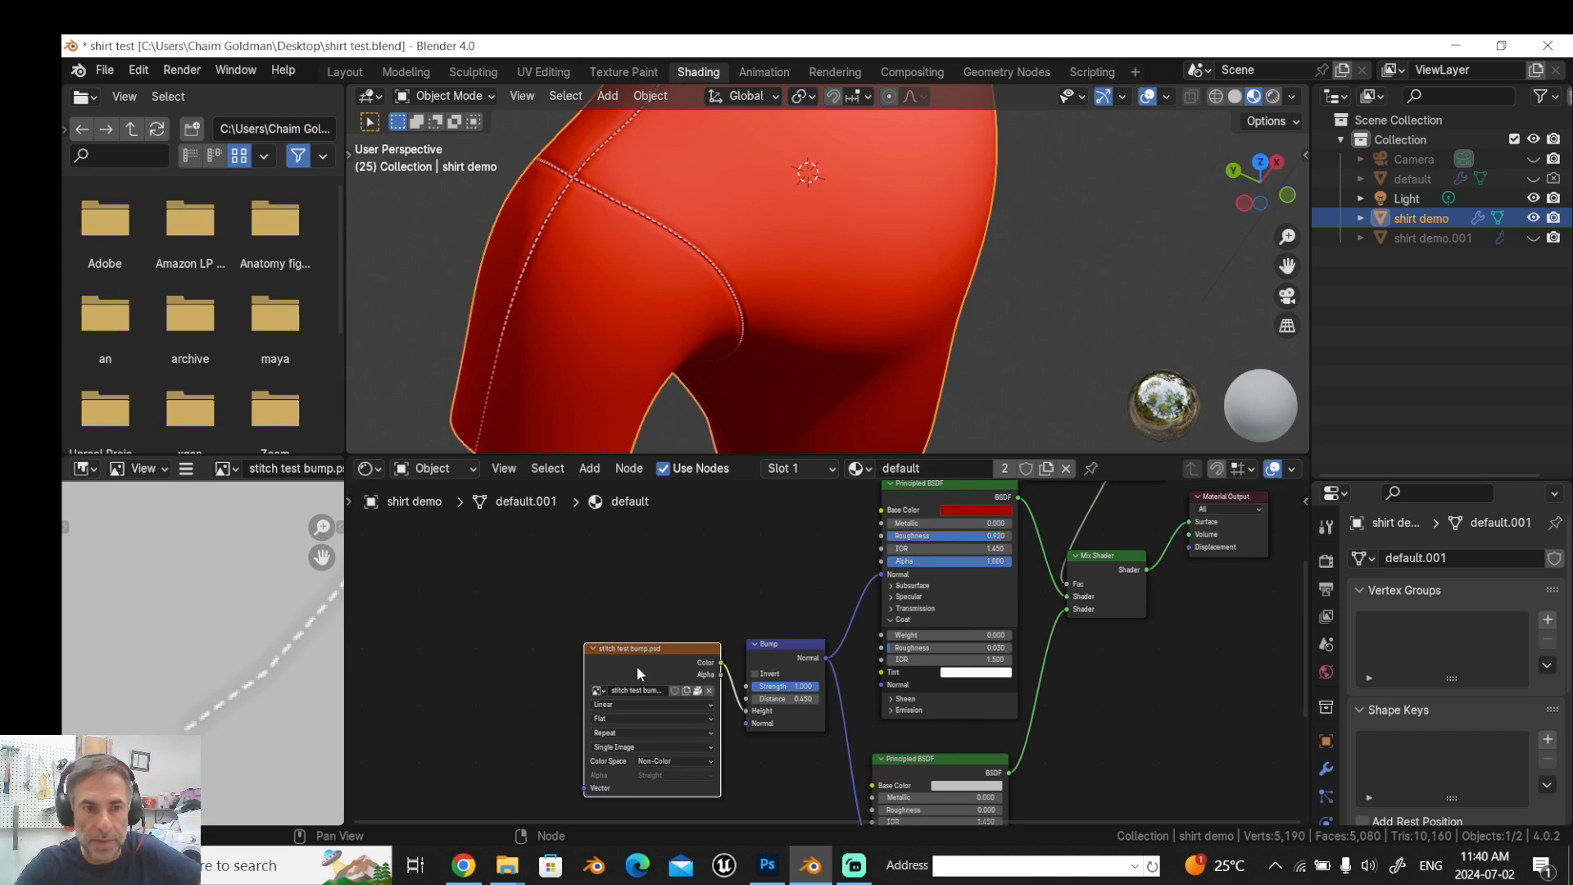
pyautogui.moveTo(344, 662); pyautogui.dragTo(687, 661)
pyautogui.scroll(-2, 454, 661)
pyautogui.scroll(2, 150, 490)
pyautogui.moveTo(608, 706); pyautogui.dragTo(415, 633)
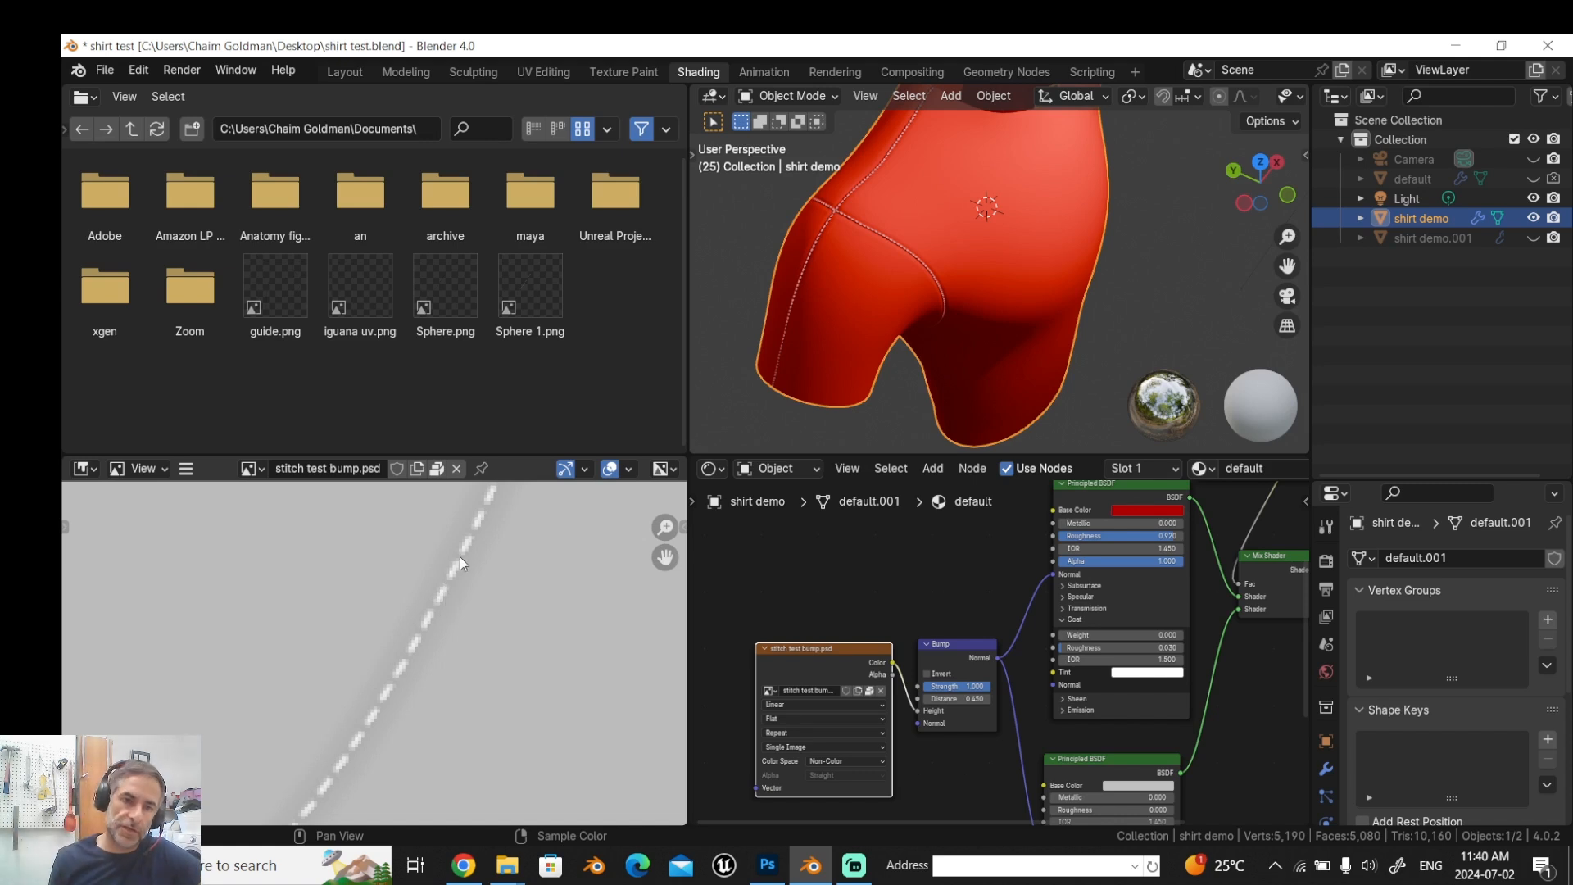
pyautogui.scroll(-1, 577, 717)
pyautogui.scroll(-1, 577, 725)
# Narrow the image editor and heighten the node editor to show the lower, grey Principled BSDF node in full.
pyautogui.moveTo(846, 525); pyautogui.dragTo(699, 367)
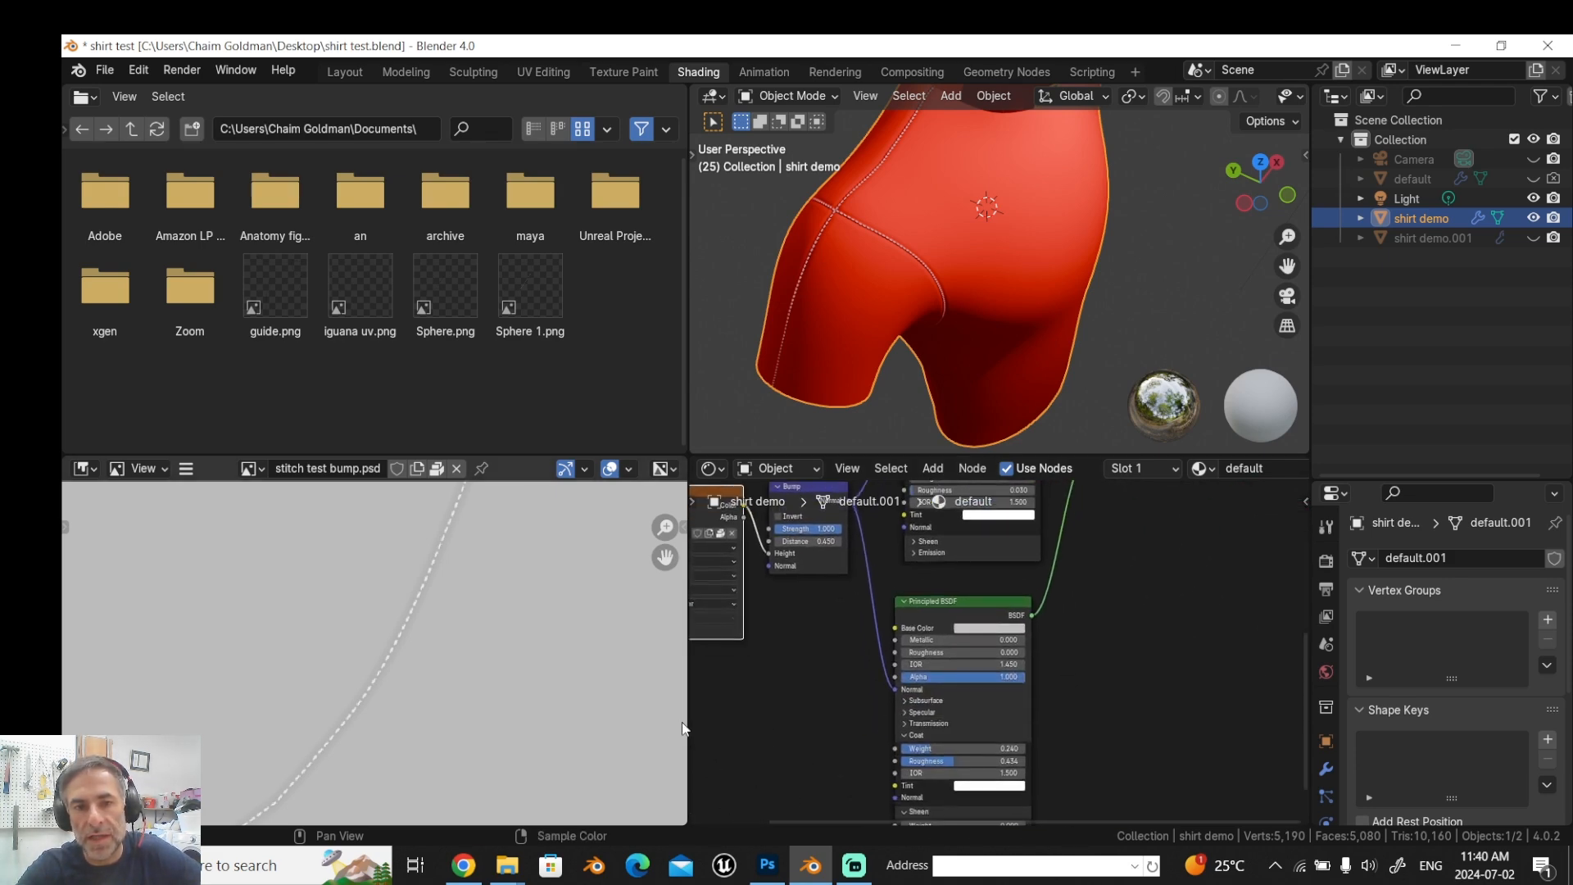
pyautogui.moveTo(691, 724); pyautogui.dragTo(246, 724)
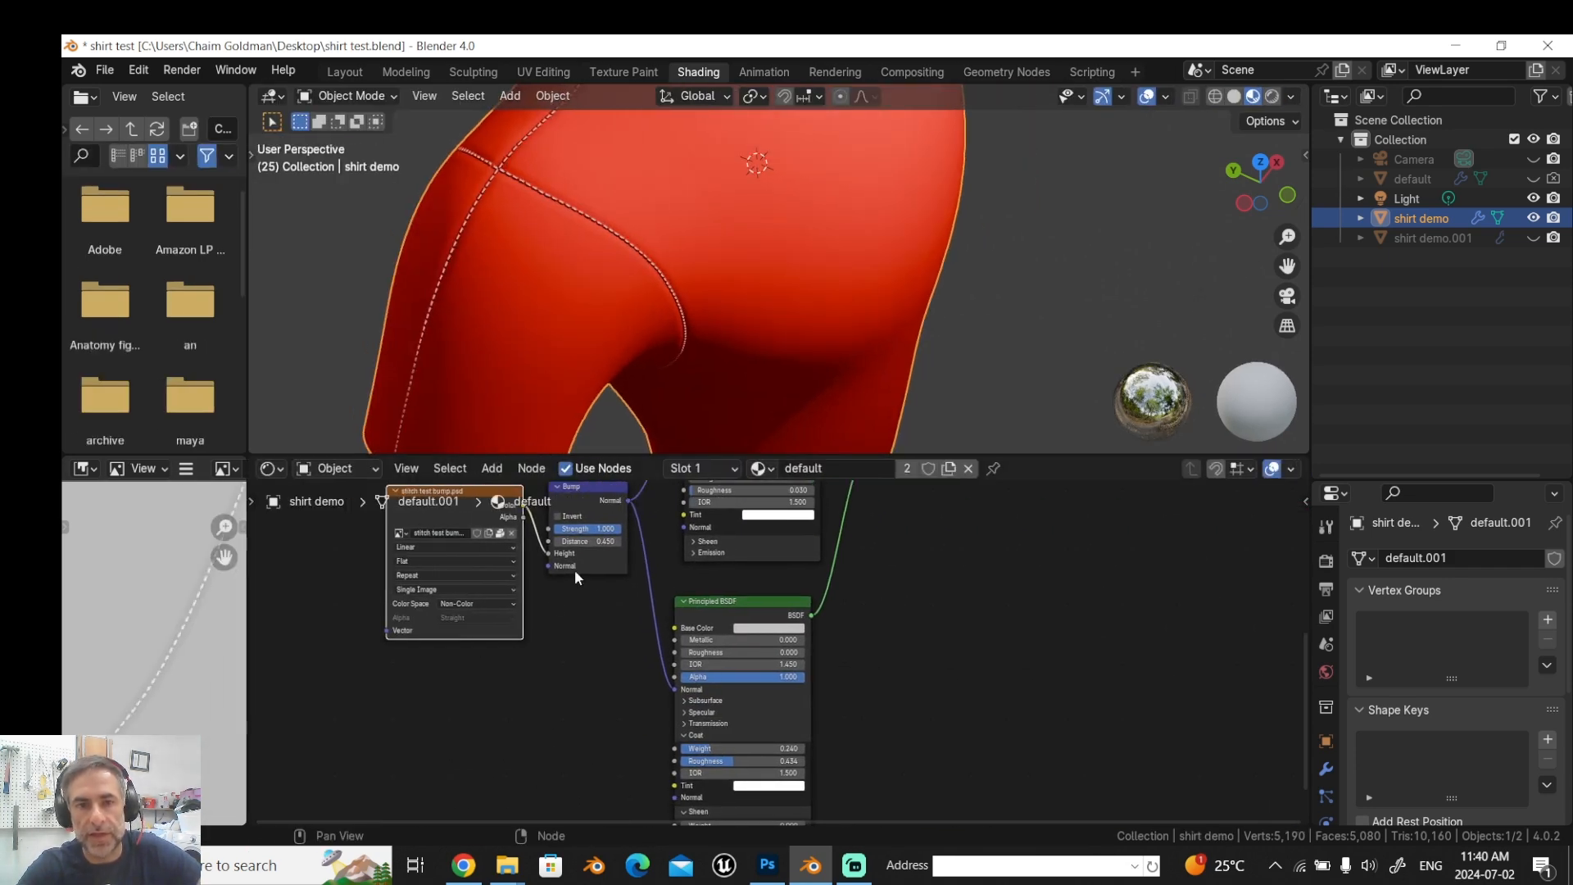
pyautogui.click(622, 450)
pyautogui.moveTo(623, 457); pyautogui.dragTo(623, 240)
pyautogui.scroll(2, 916, 582)
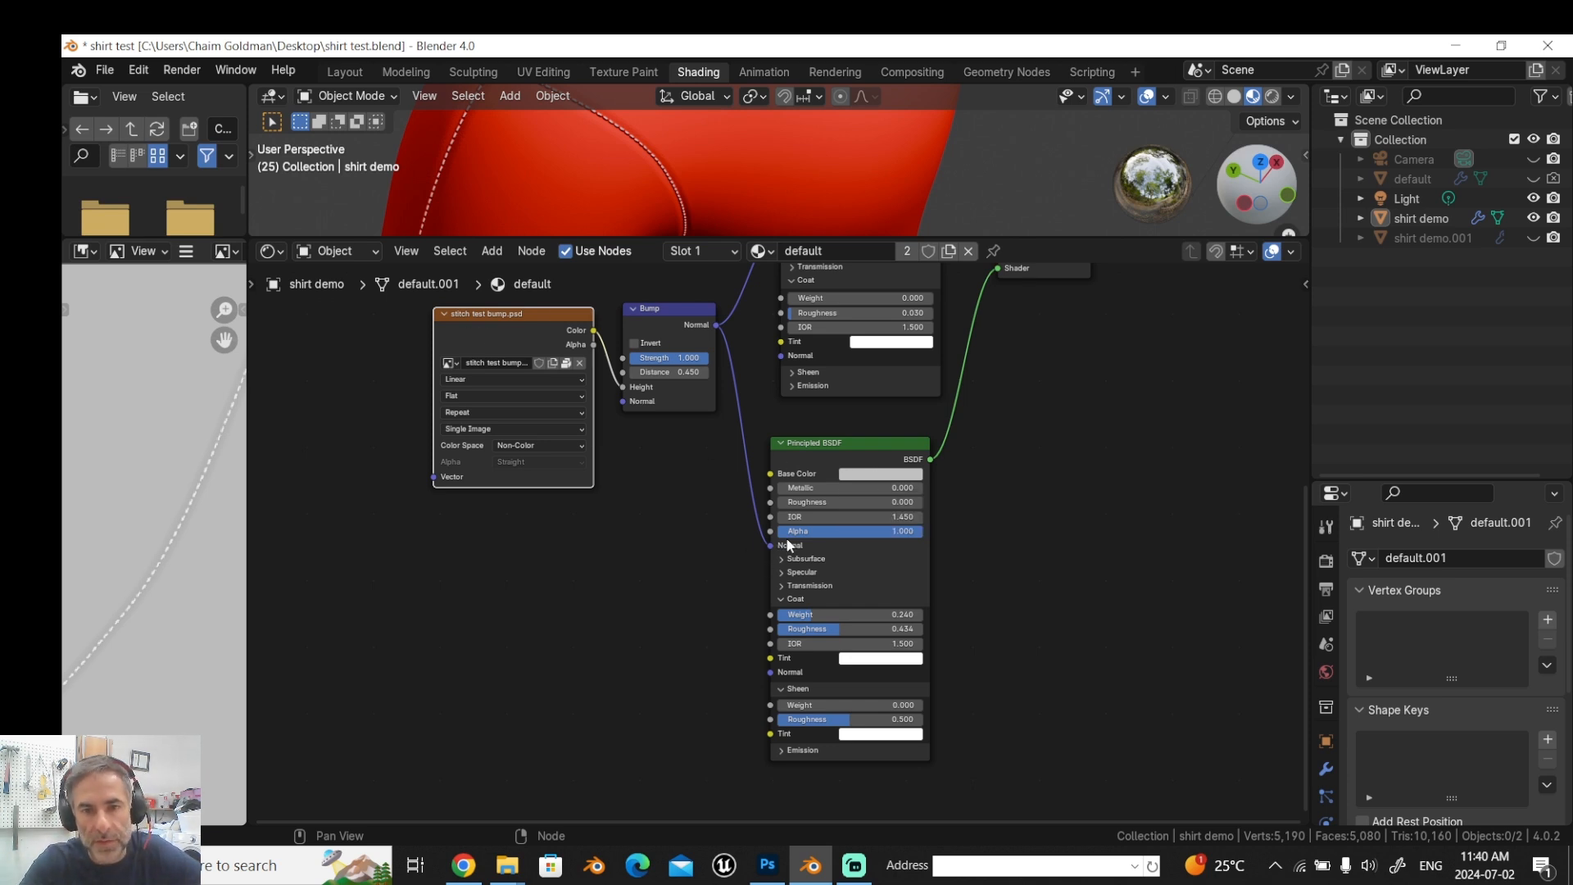
# Try green and blue-violet base colors on the stitching's grey Principled BSDF, and undo the color changes.
pyautogui.click(862, 475)
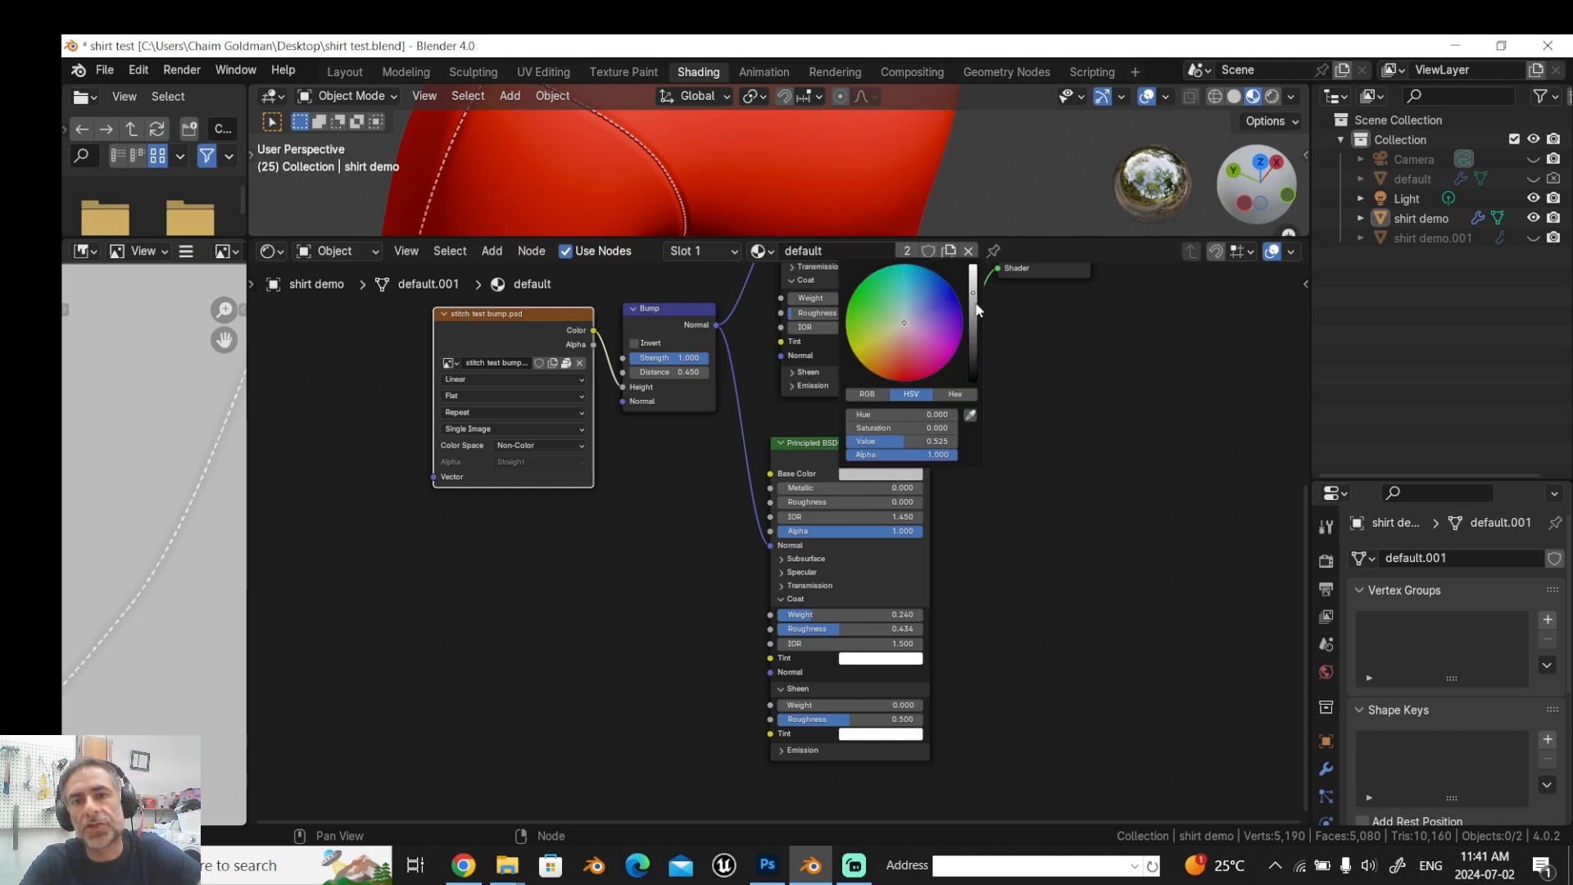
pyautogui.moveTo(910, 330); pyautogui.dragTo(847, 335)
pyautogui.moveTo(754, 240); pyautogui.dragTo(772, 444)
pyautogui.click(884, 564)
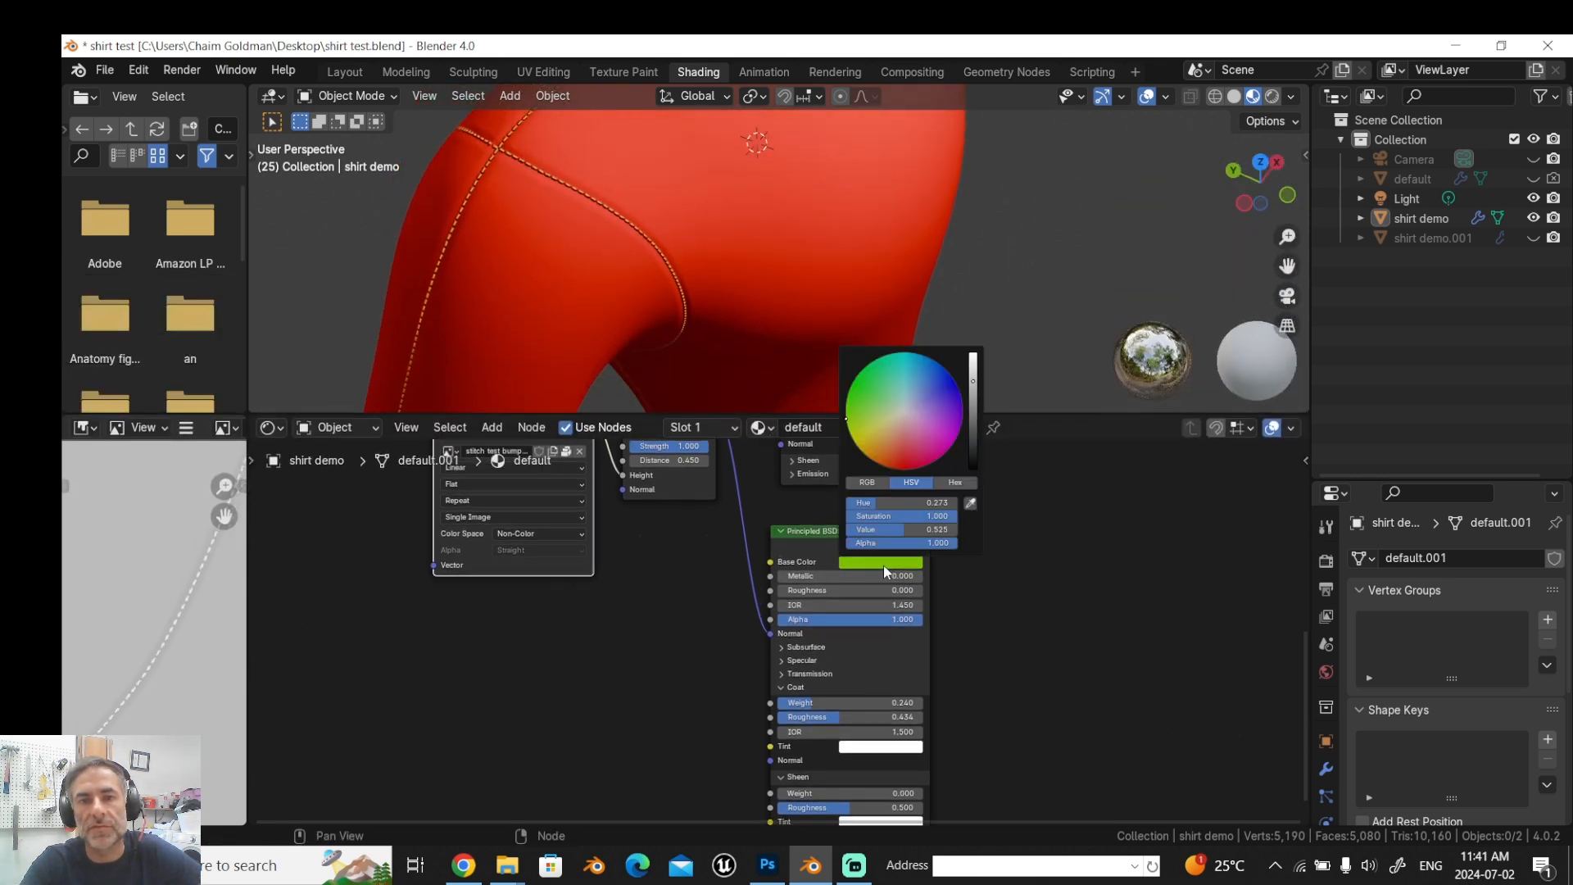
pyautogui.moveTo(855, 411); pyautogui.dragTo(849, 418)
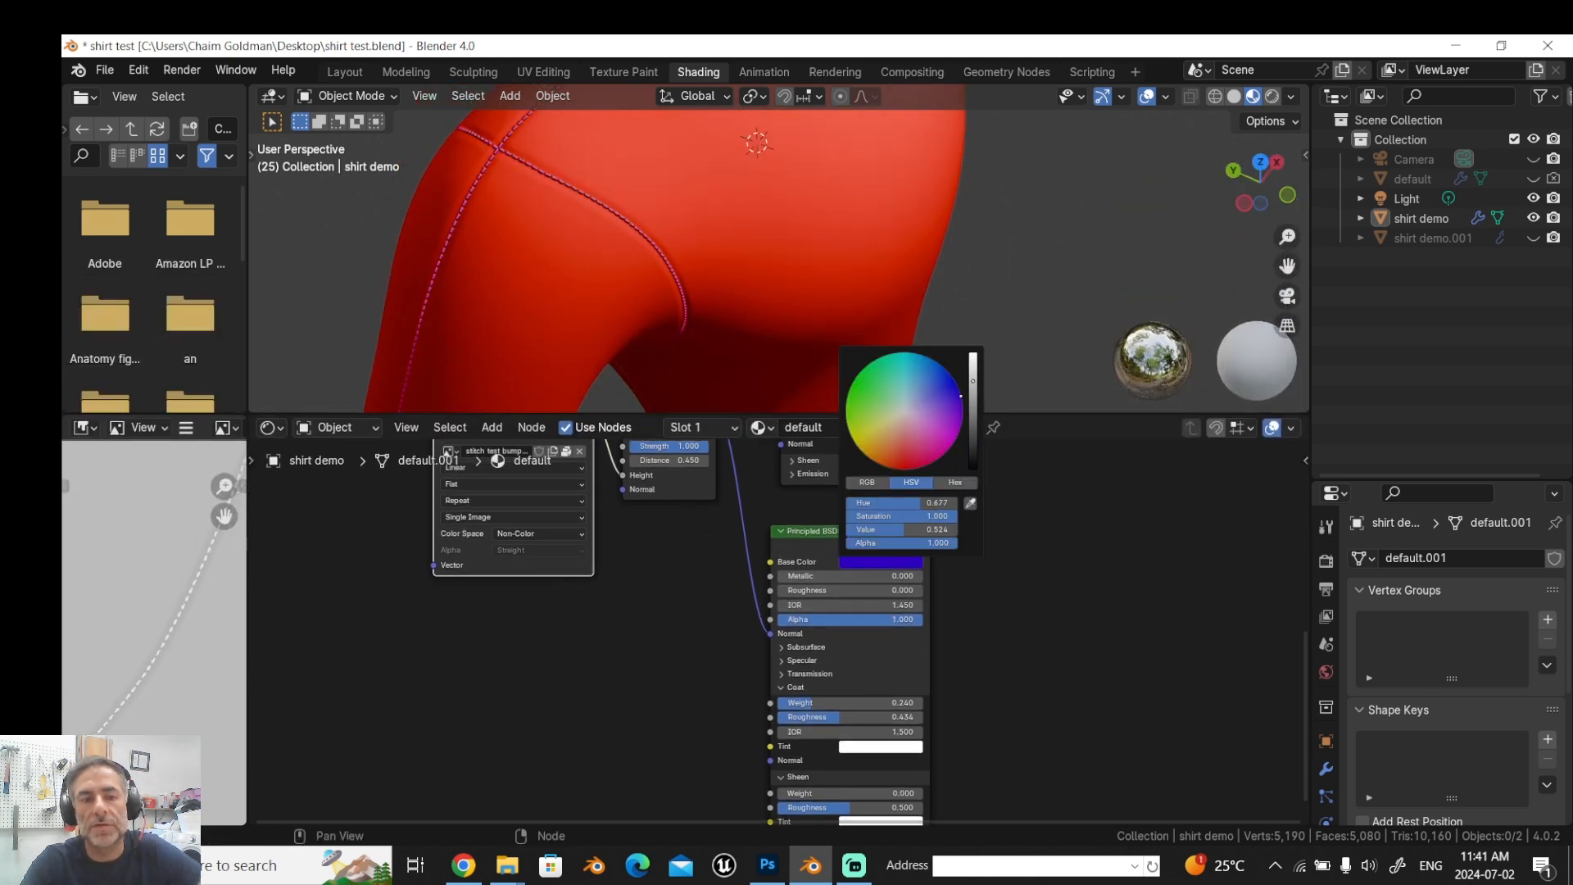
pyautogui.hotkey('ctrl', 'z')
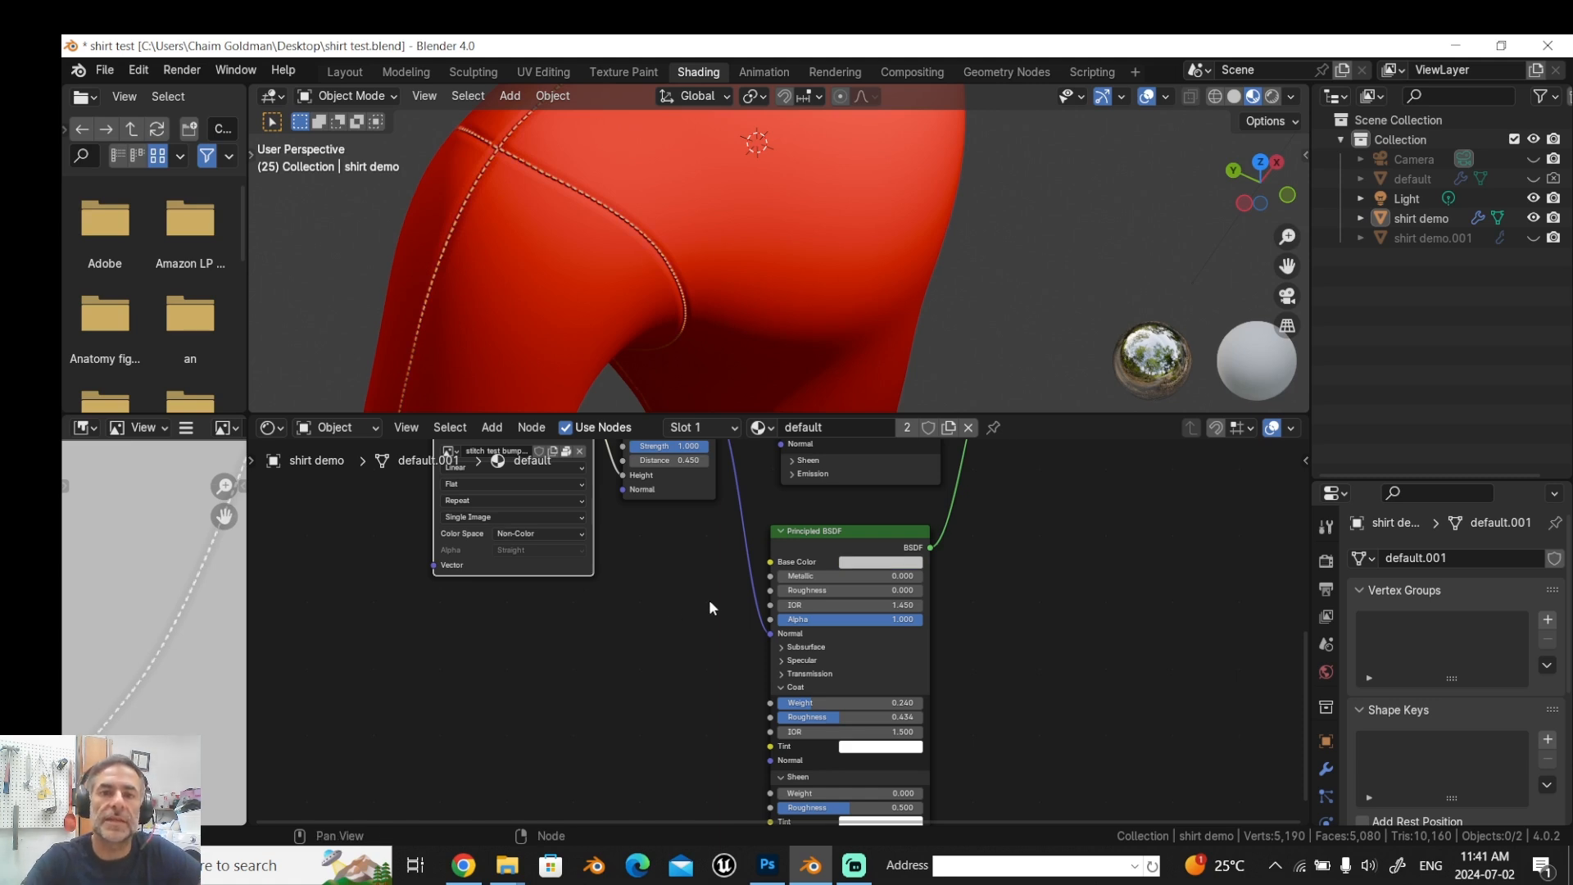
# Try a light blue base color on the shirt fabric's red Principled BSDF, and undo the color change.
pyautogui.moveTo(999, 650); pyautogui.dragTo(867, 443)
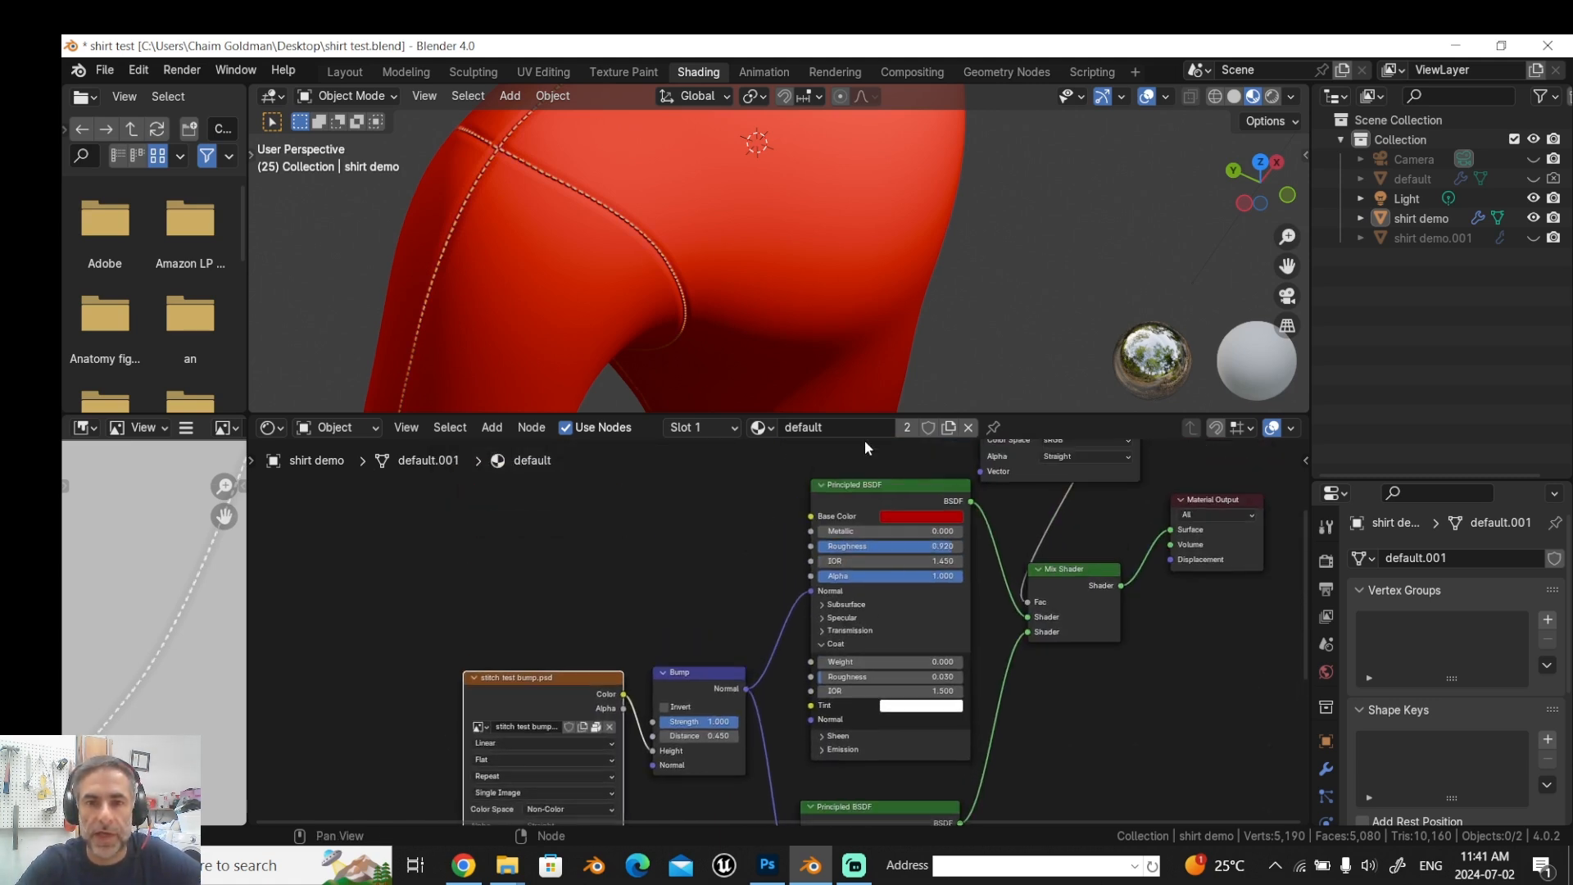
pyautogui.click(902, 518)
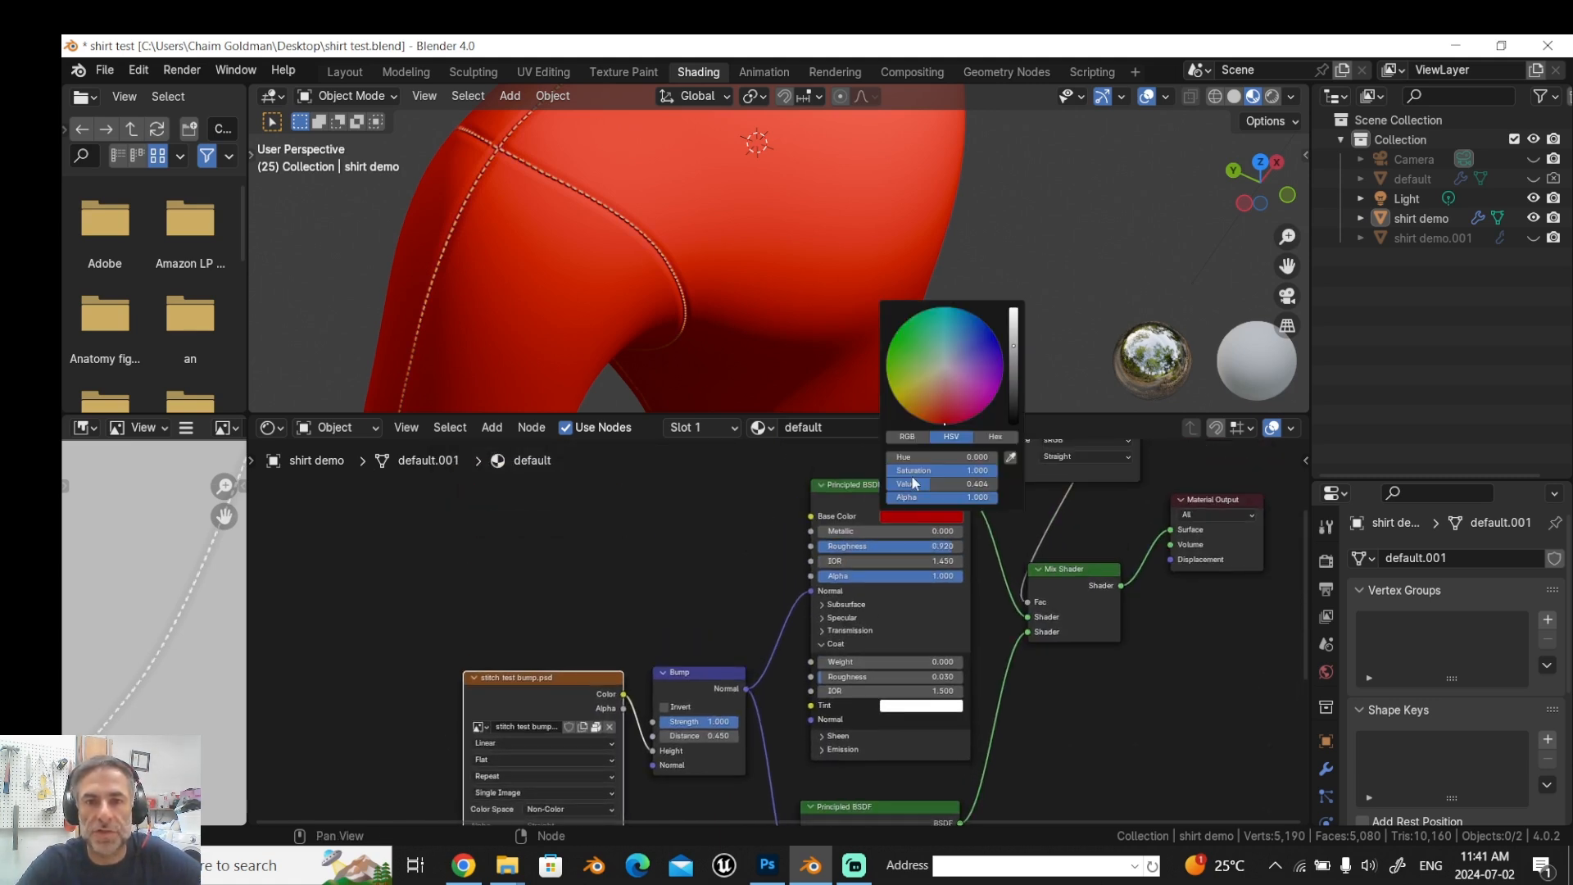
pyautogui.click(952, 378)
pyautogui.moveTo(951, 378)
pyautogui.mouseDown()
pyautogui.moveTo(963, 348)
pyautogui.moveTo(945, 366)
pyautogui.mouseUp()
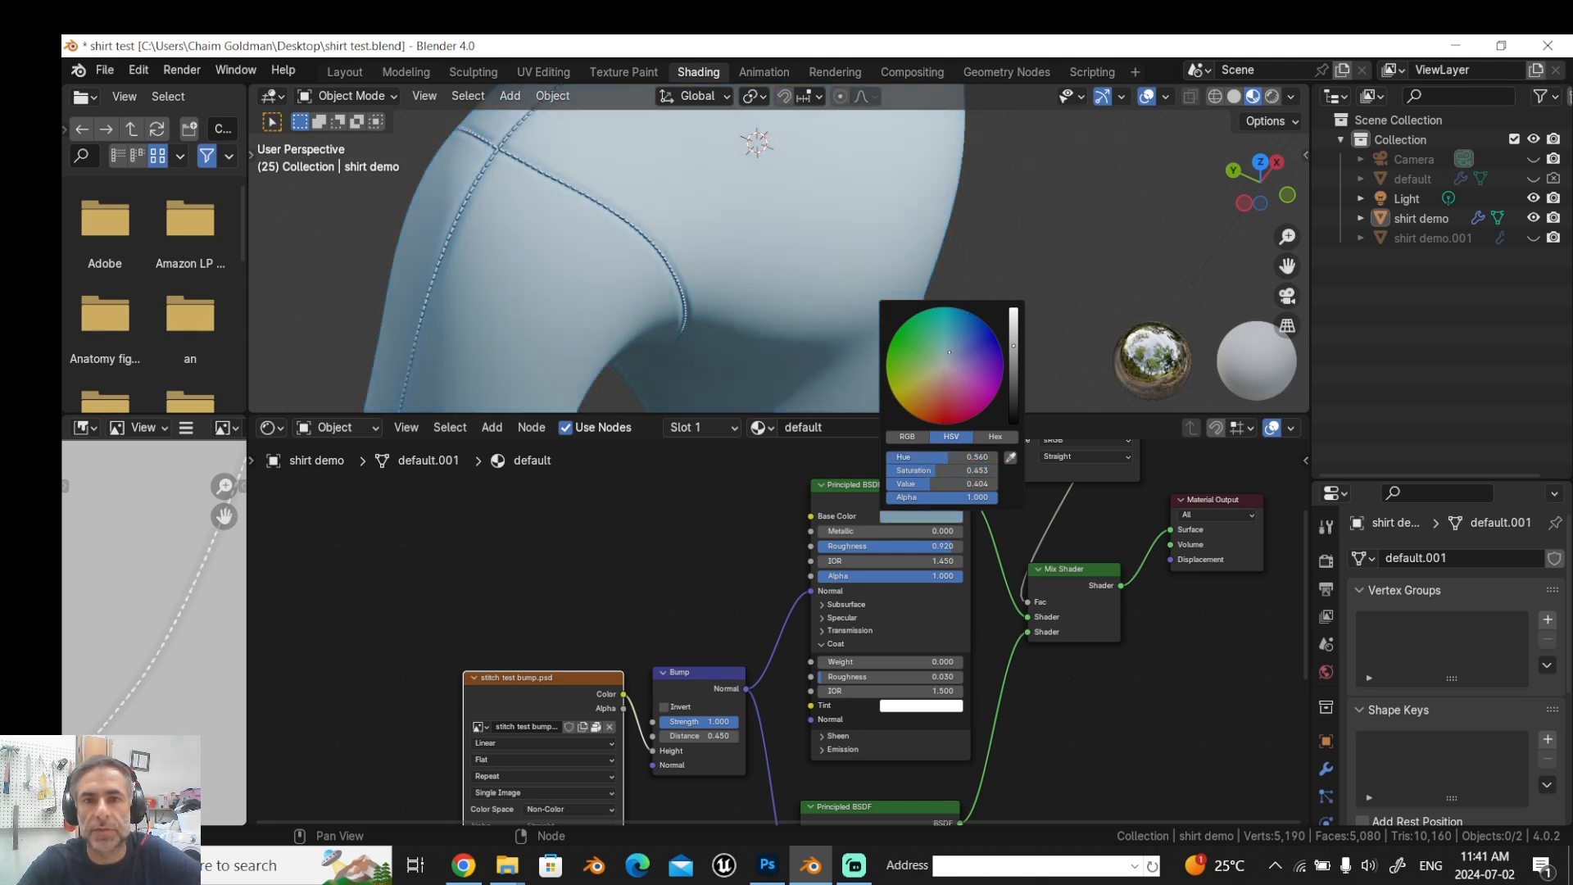
pyautogui.hotkey('ctrl', 'z')
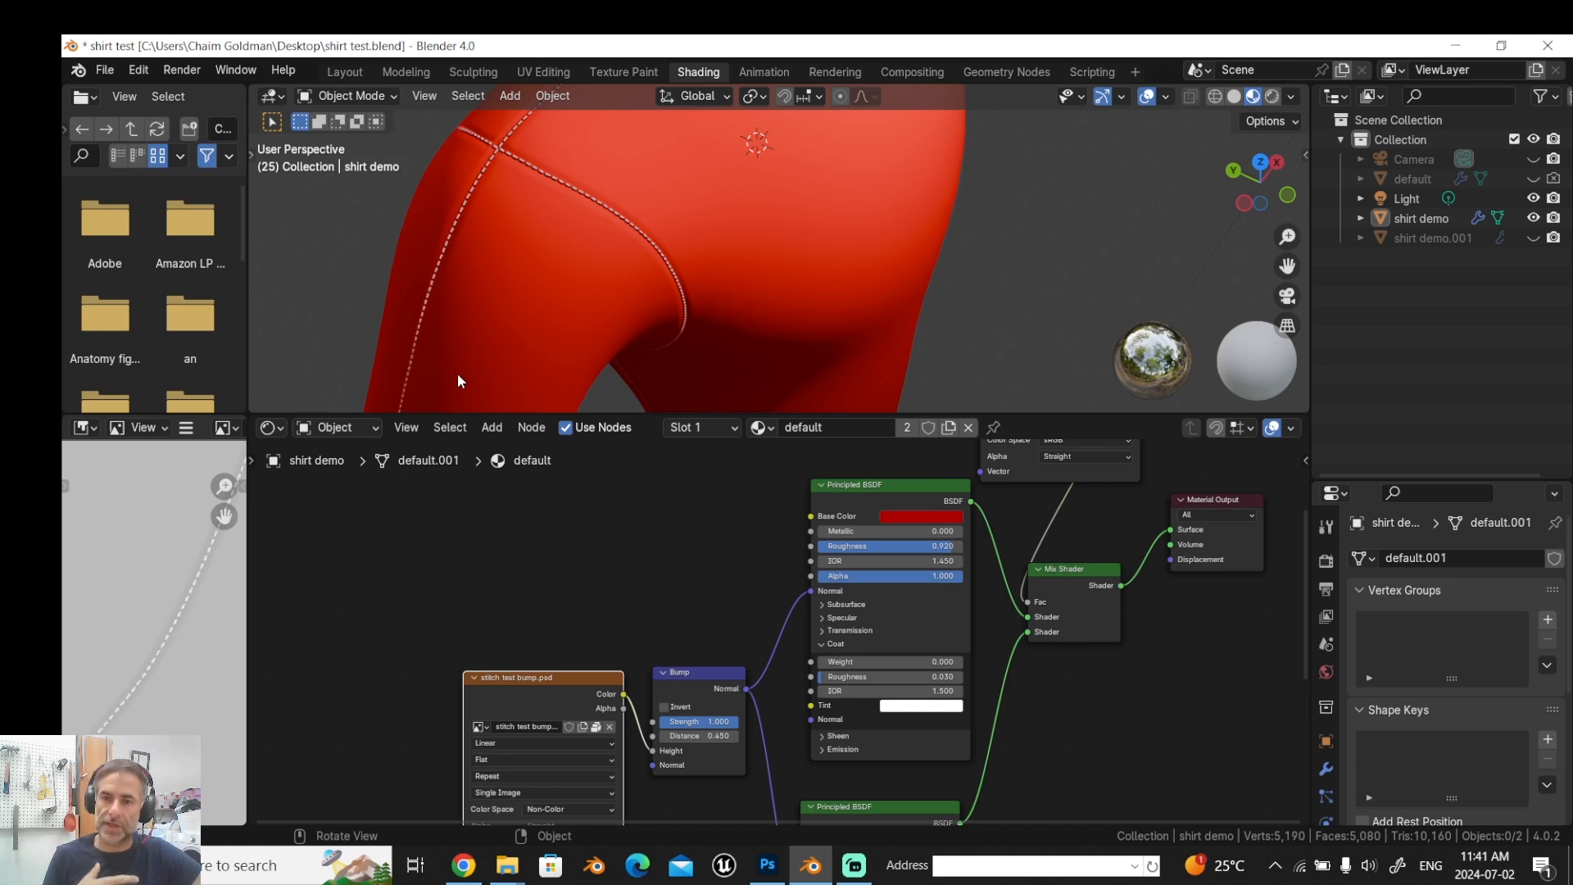
# Follow the material nodes to stitch test 825.psd, display that image in a widened image editor, and examine its dashed stitch lines.
pyautogui.scroll(-1, 588, 529)
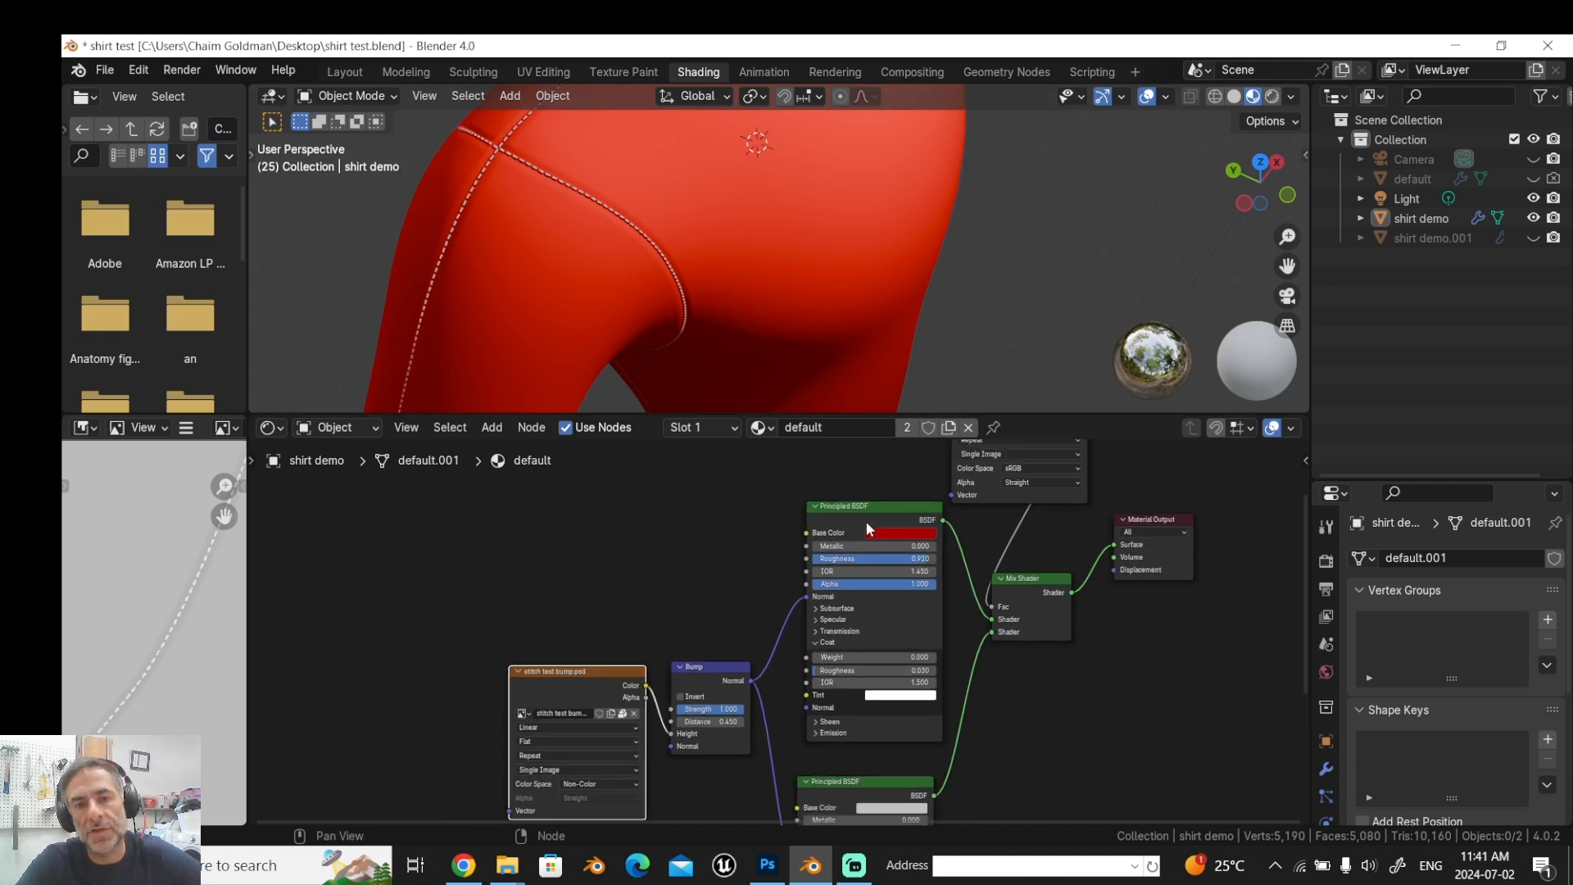
pyautogui.scroll(-5, 910, 675)
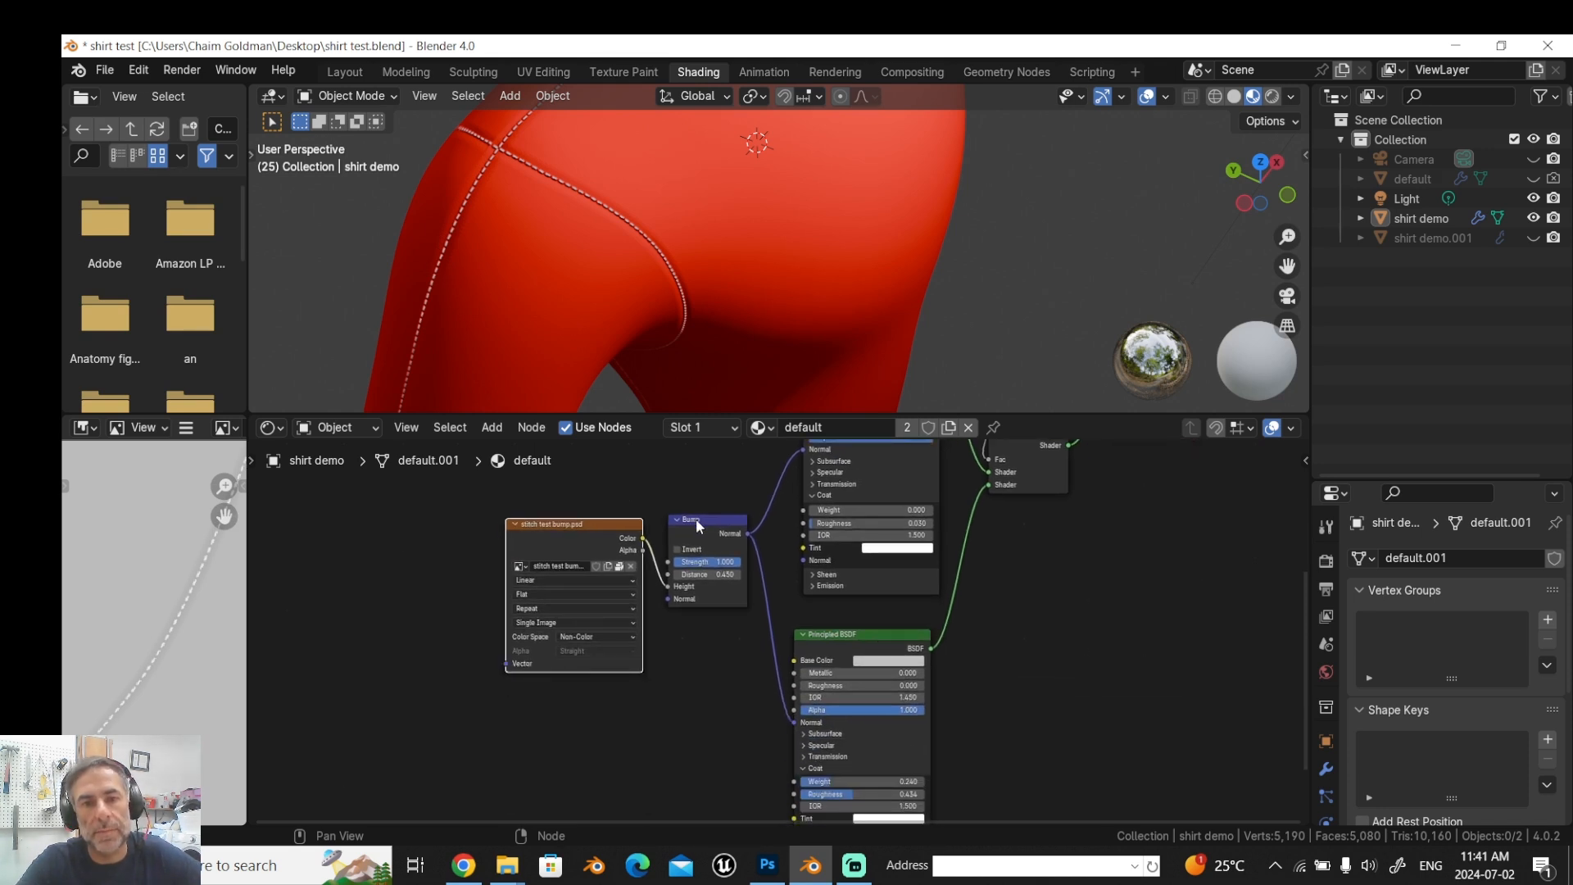
pyautogui.moveTo(997, 718); pyautogui.dragTo(790, 820)
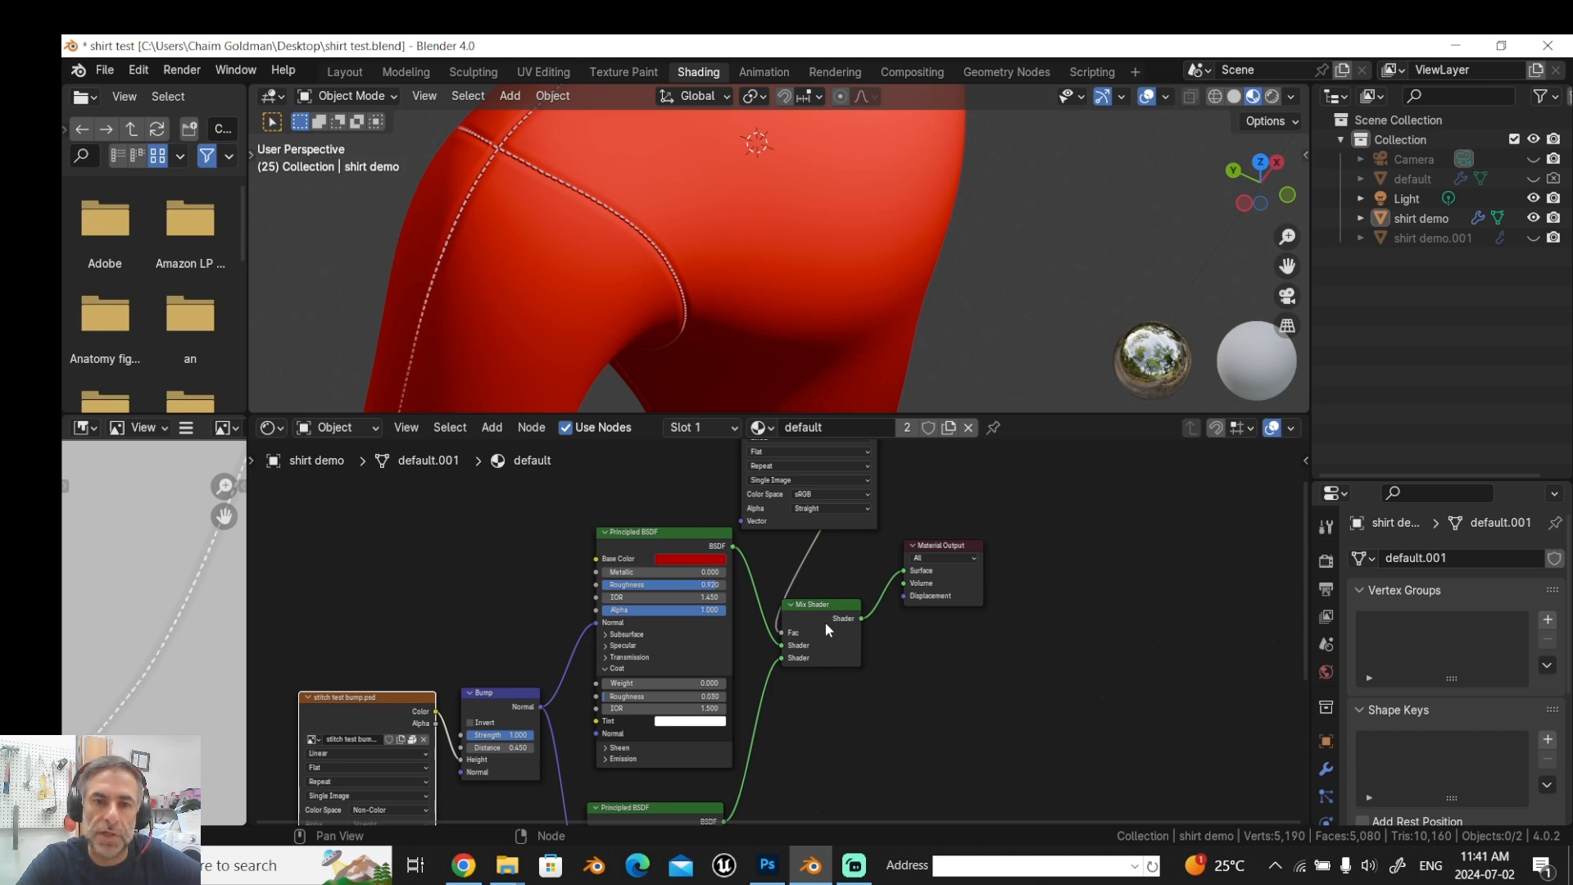
pyautogui.moveTo(1000, 460); pyautogui.dragTo(1088, 558)
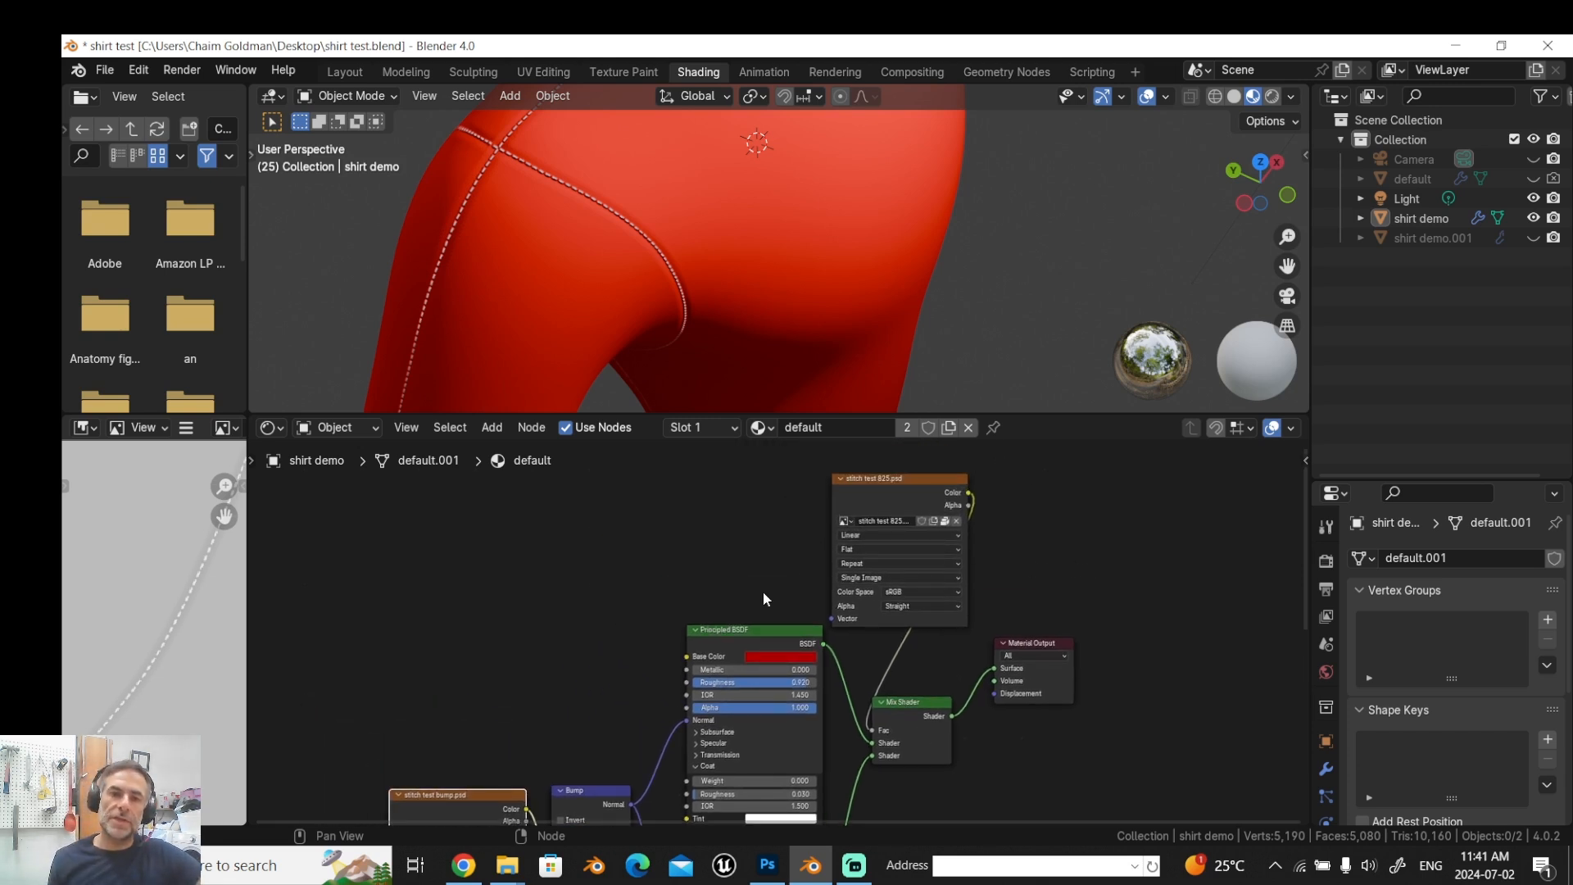
pyautogui.click(898, 490)
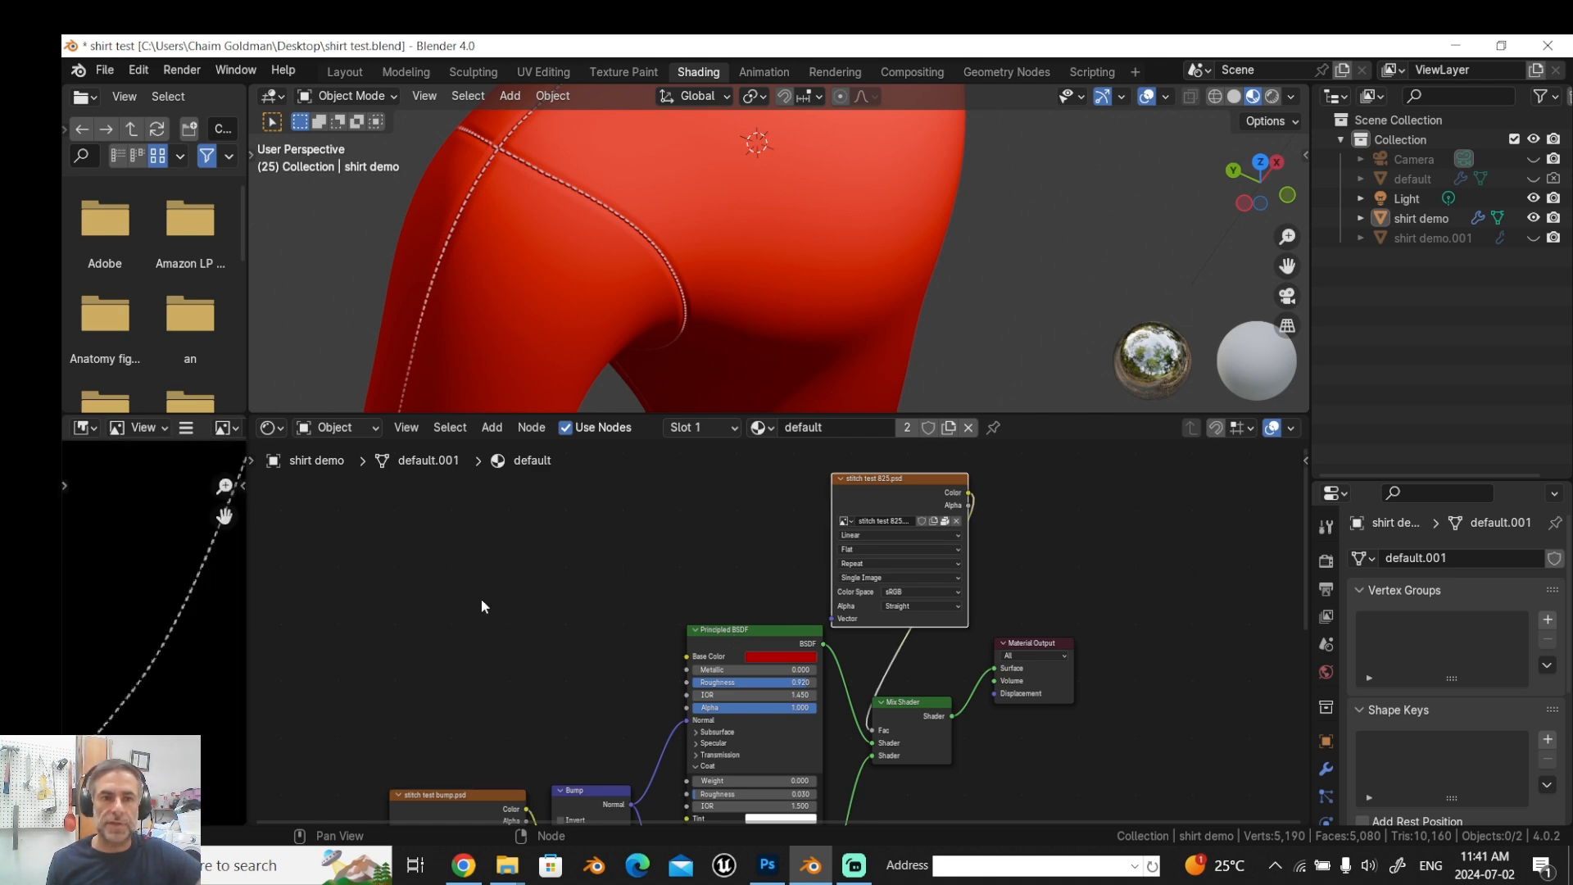
pyautogui.moveTo(249, 631); pyautogui.dragTo(652, 655)
pyautogui.scroll(-6, 615, 648)
pyautogui.hscroll(-4, 731, 536)
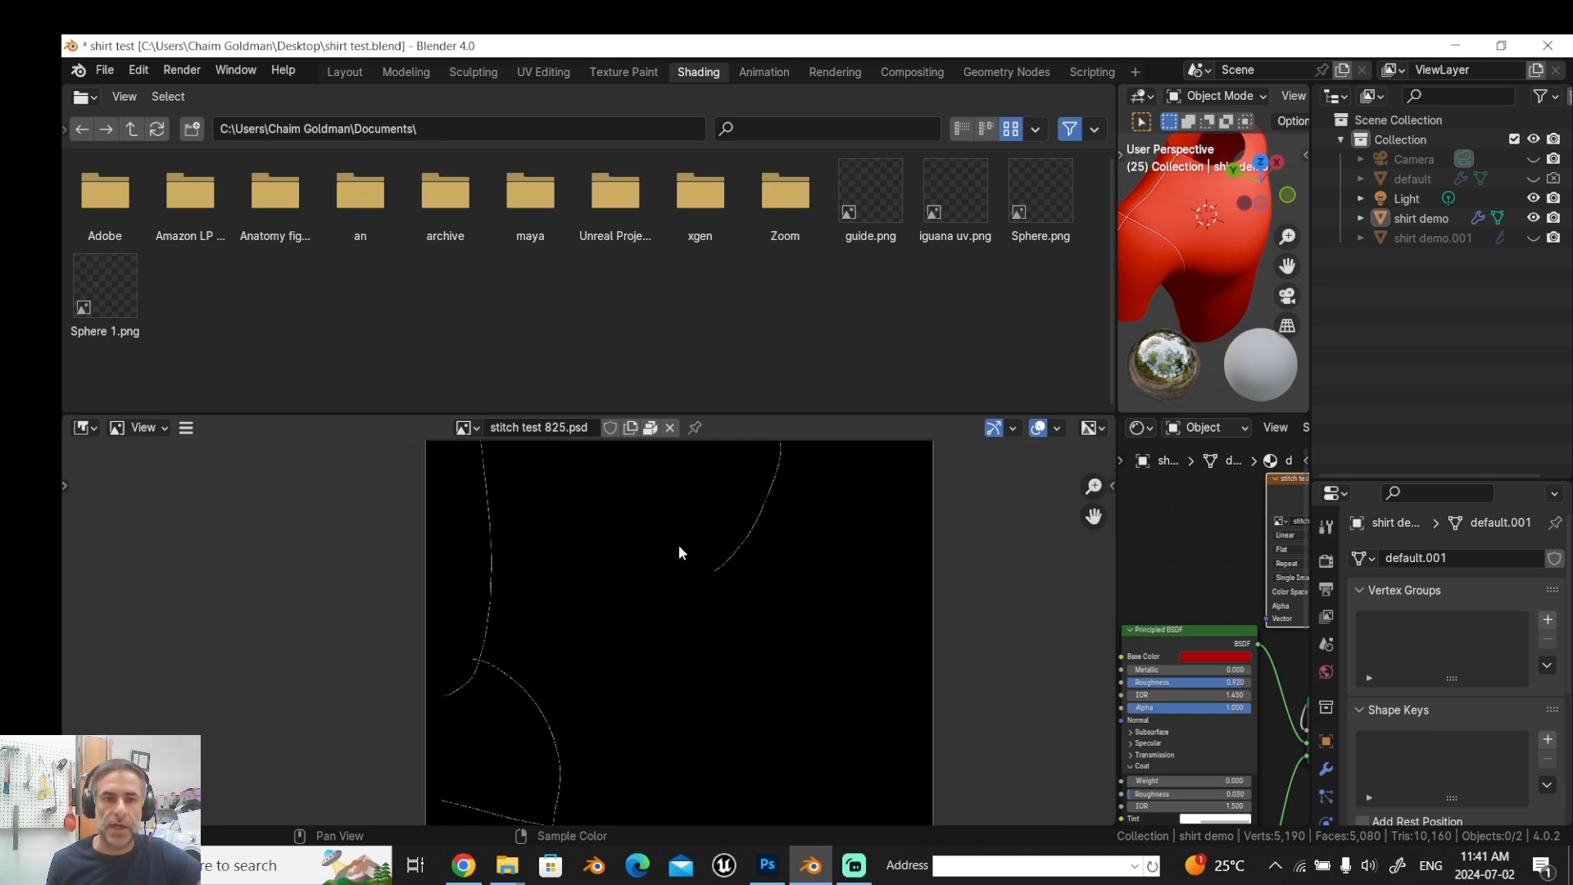
pyautogui.scroll(1, 562, 625)
pyautogui.scroll(1, 562, 625)
pyautogui.hscroll(-3, 745, 604)
pyautogui.scroll(2, 745, 604)
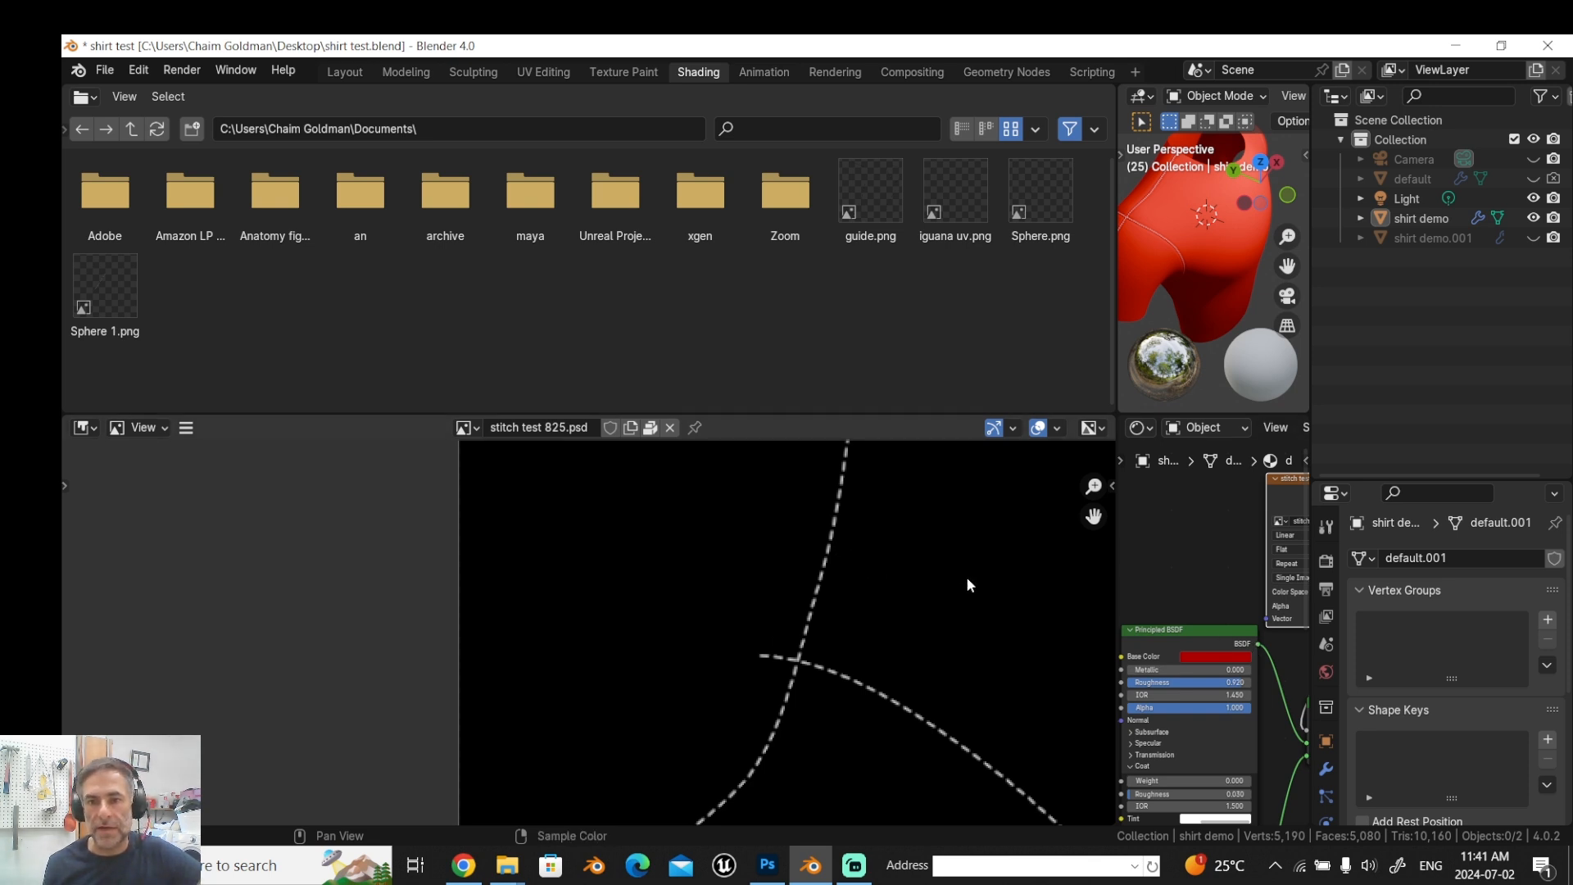
# Narrow the image editor and compare the stitch lines by displaying stitch test bump.psd and stitch test 825.psd in turn.
pyautogui.moveTo(1116, 565); pyautogui.dragTo(411, 581)
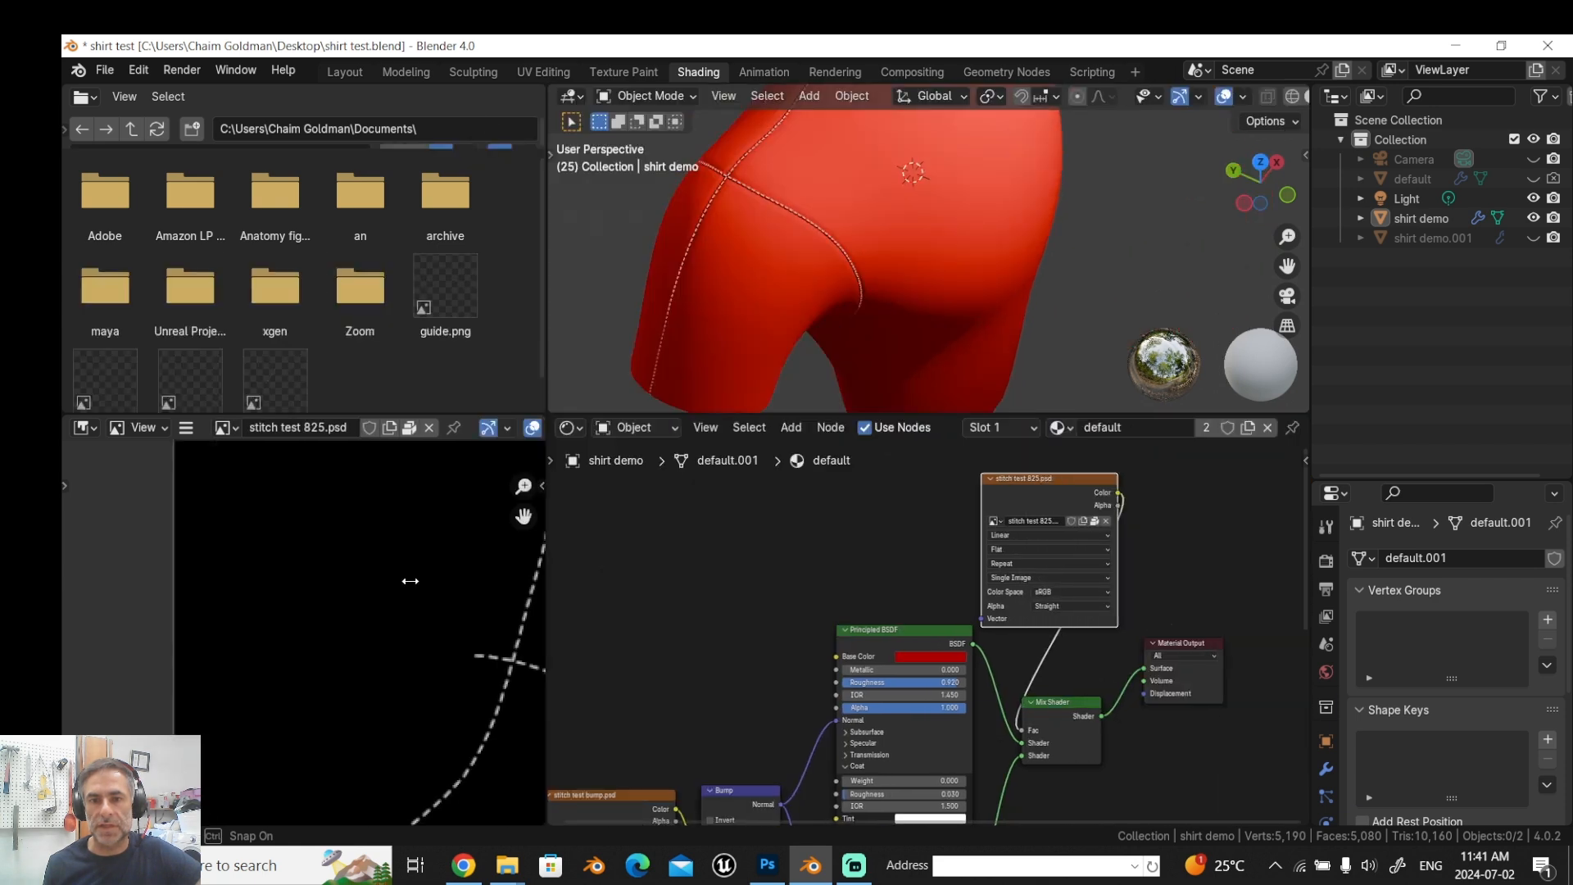
pyautogui.scroll(-4, 687, 323)
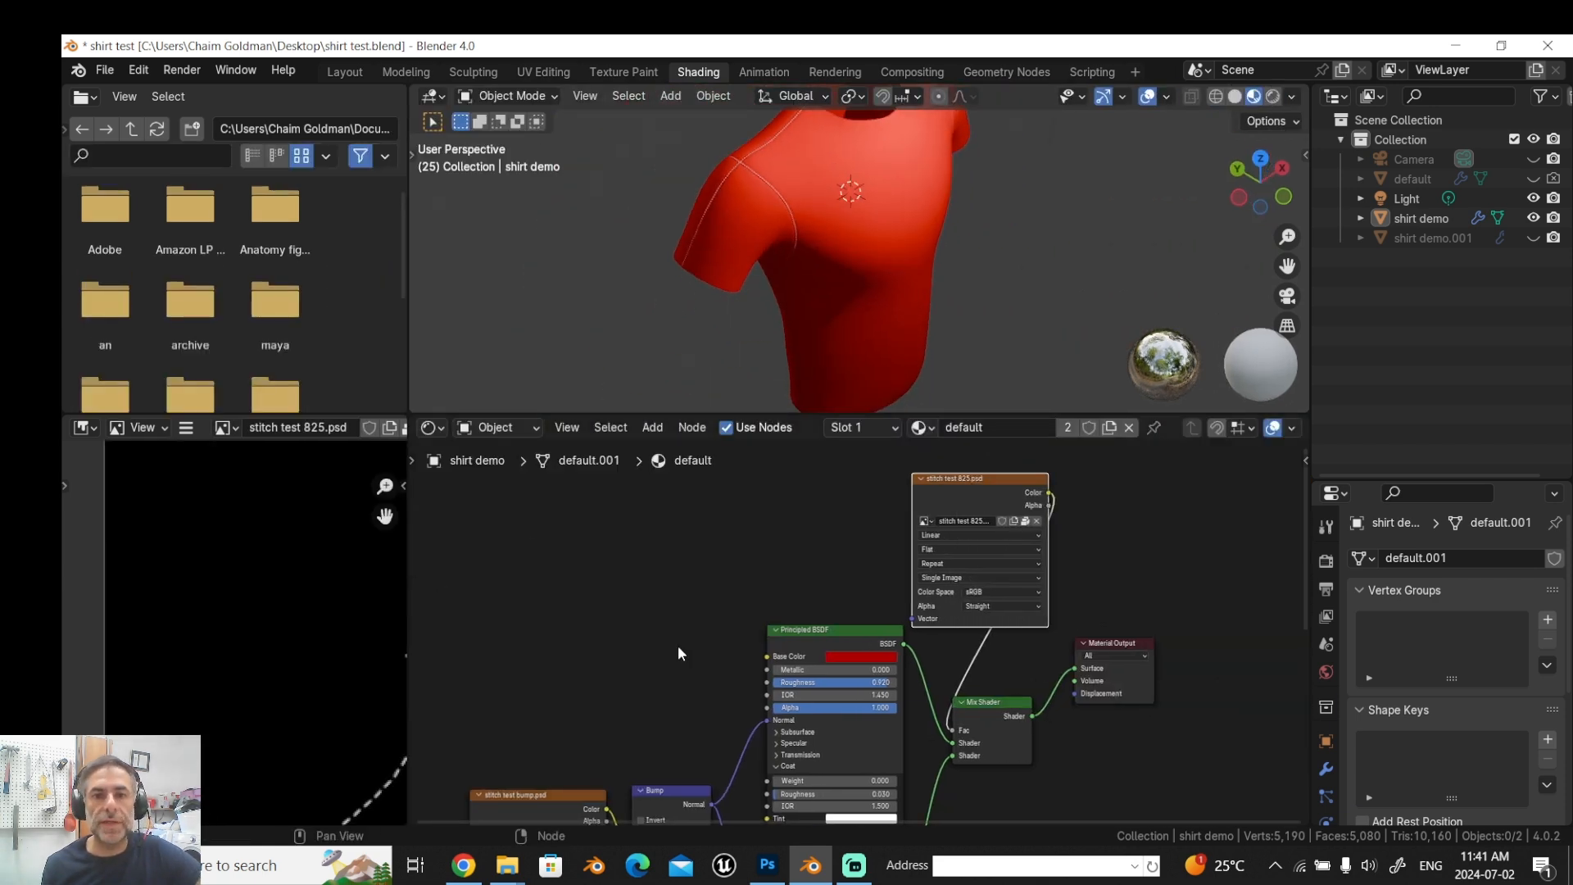
pyautogui.scroll(-1, 678, 644)
pyautogui.moveTo(682, 646); pyautogui.dragTo(742, 529)
pyautogui.scroll(-1, 612, 652)
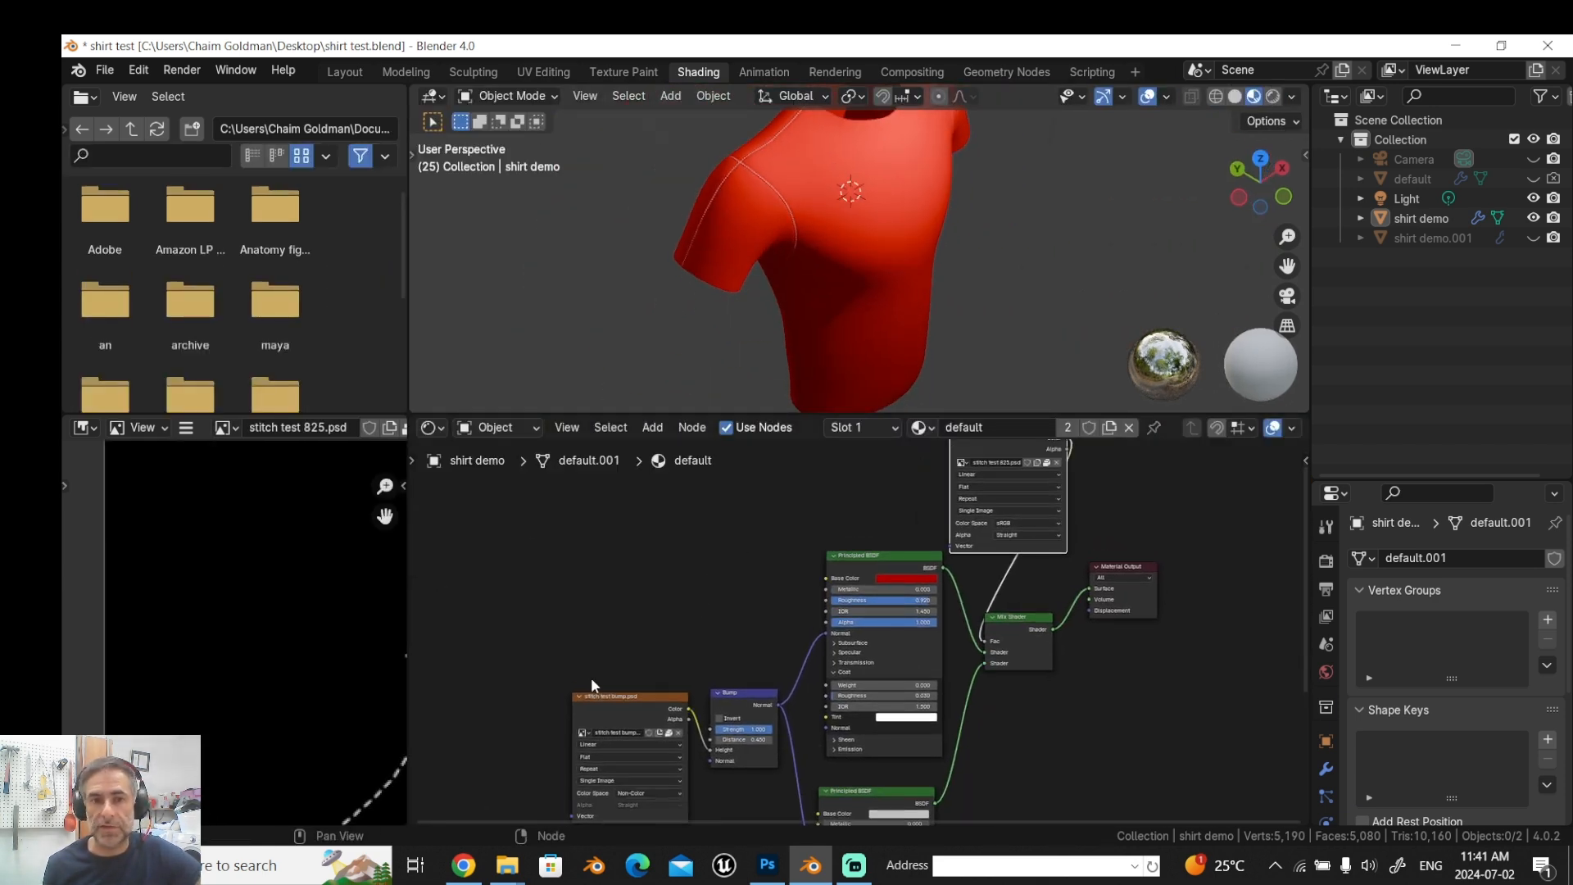
pyautogui.click(597, 721)
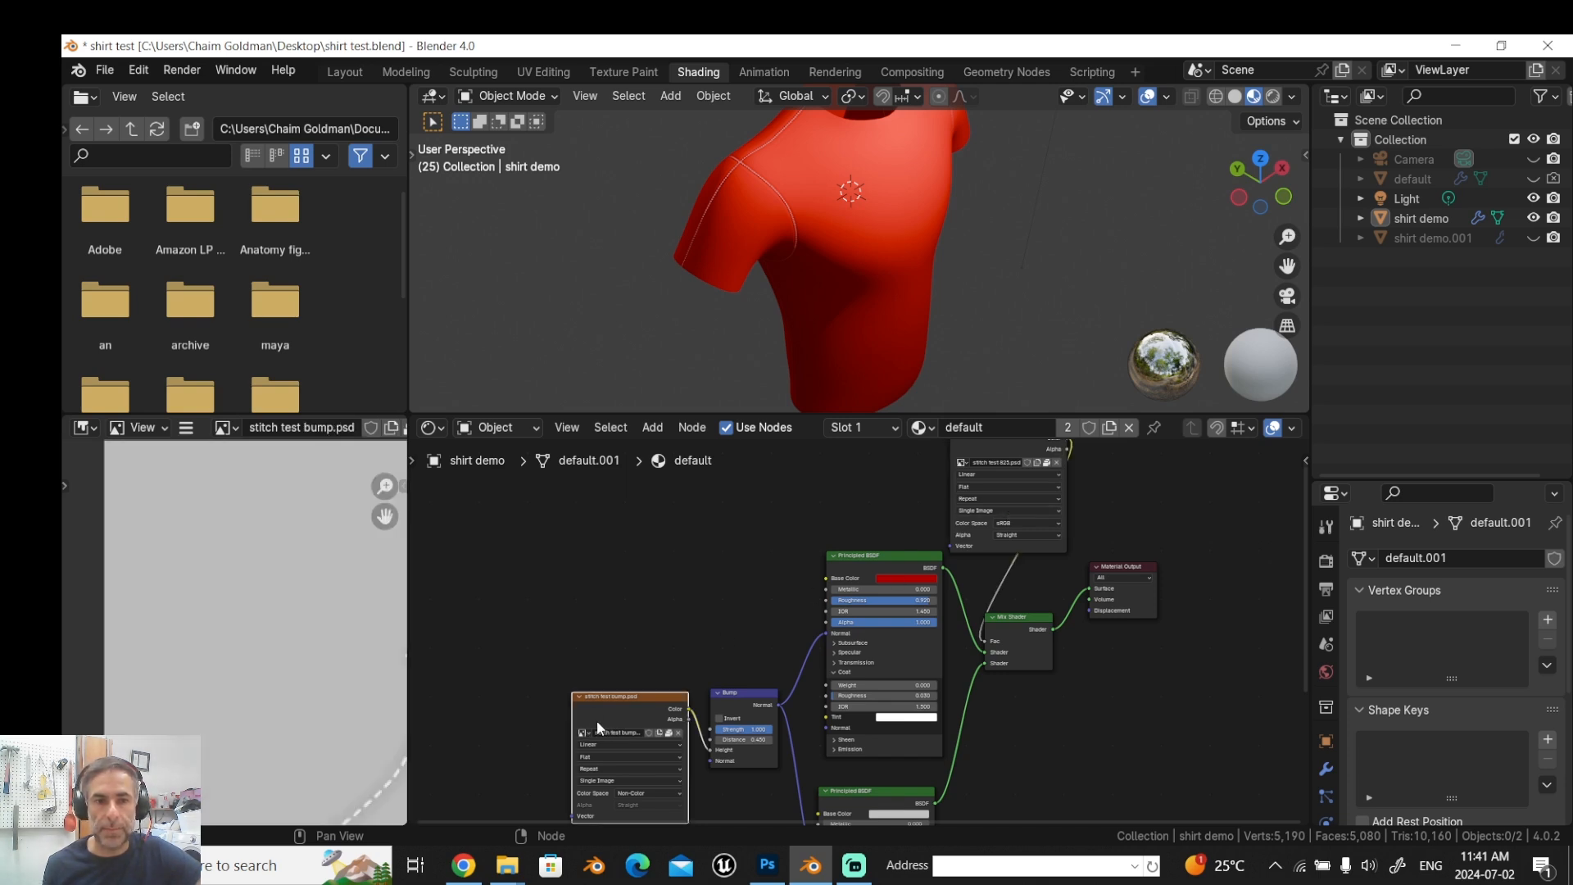
pyautogui.scroll(-5, 345, 713)
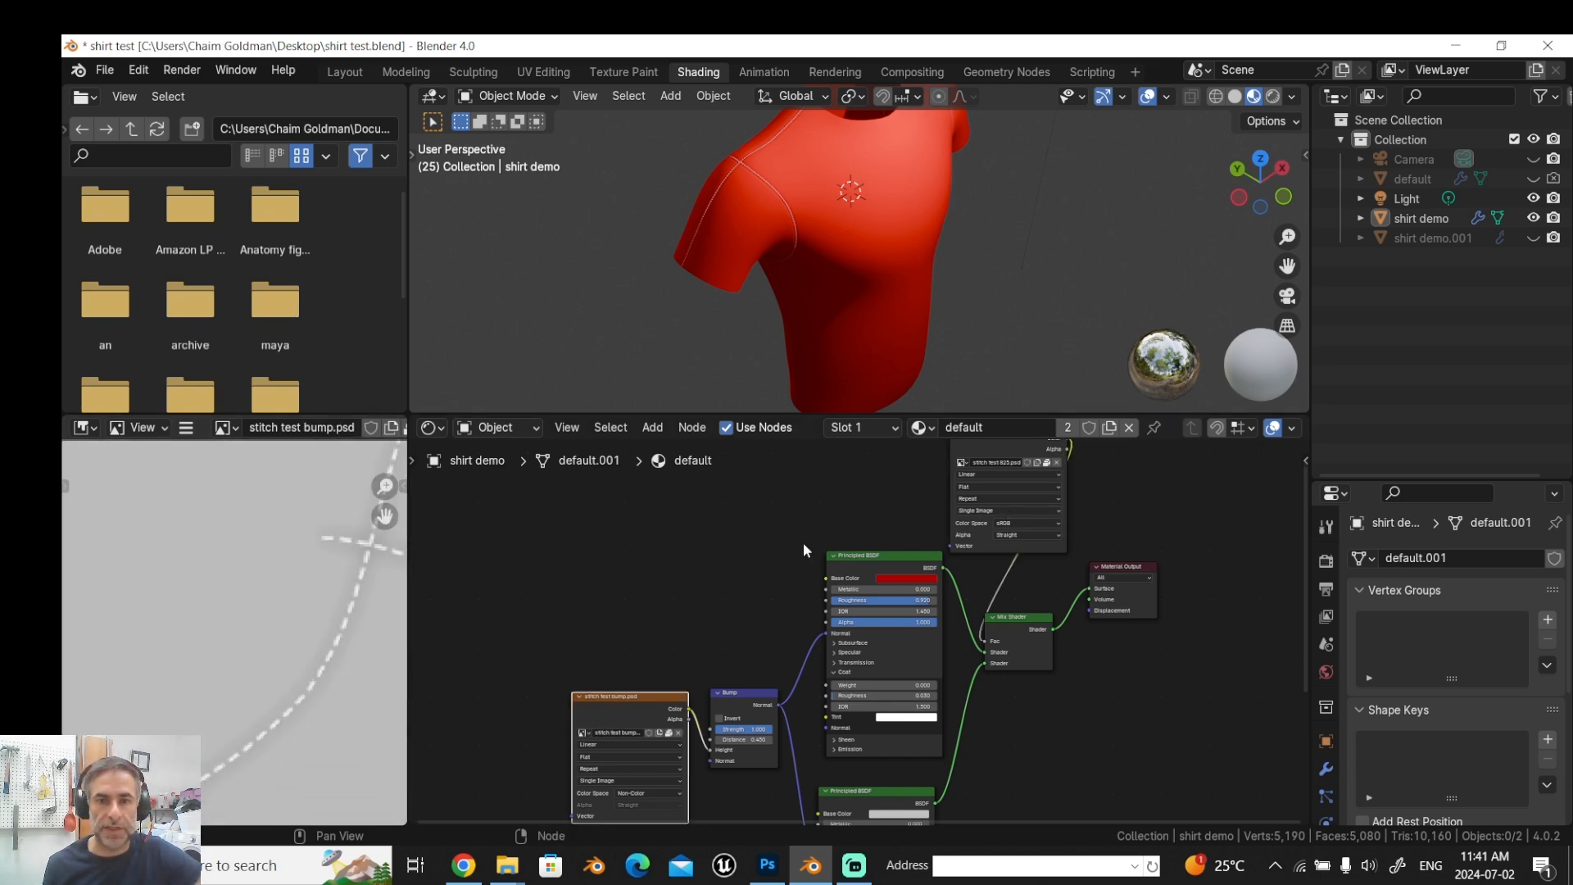
pyautogui.scroll(2, 918, 524)
pyautogui.click(977, 485)
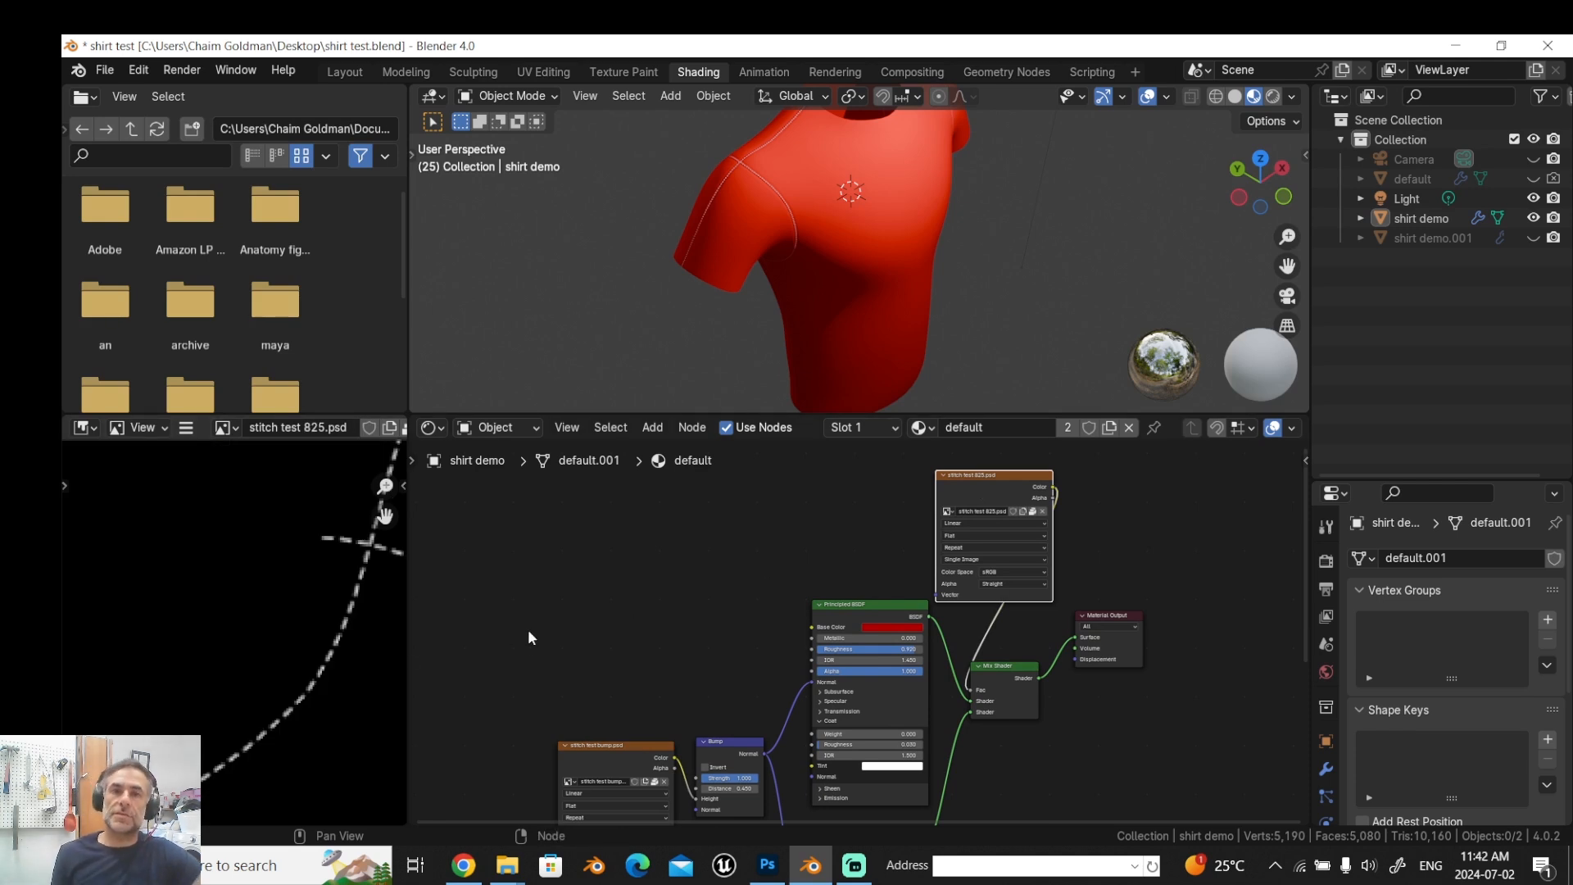
# Switch to the Layout workspace, hide the shirt demo object, and show and select shirt demo.001.
pyautogui.click(342, 72)
pyautogui.scroll(-3, 626, 312)
pyautogui.click(1533, 218)
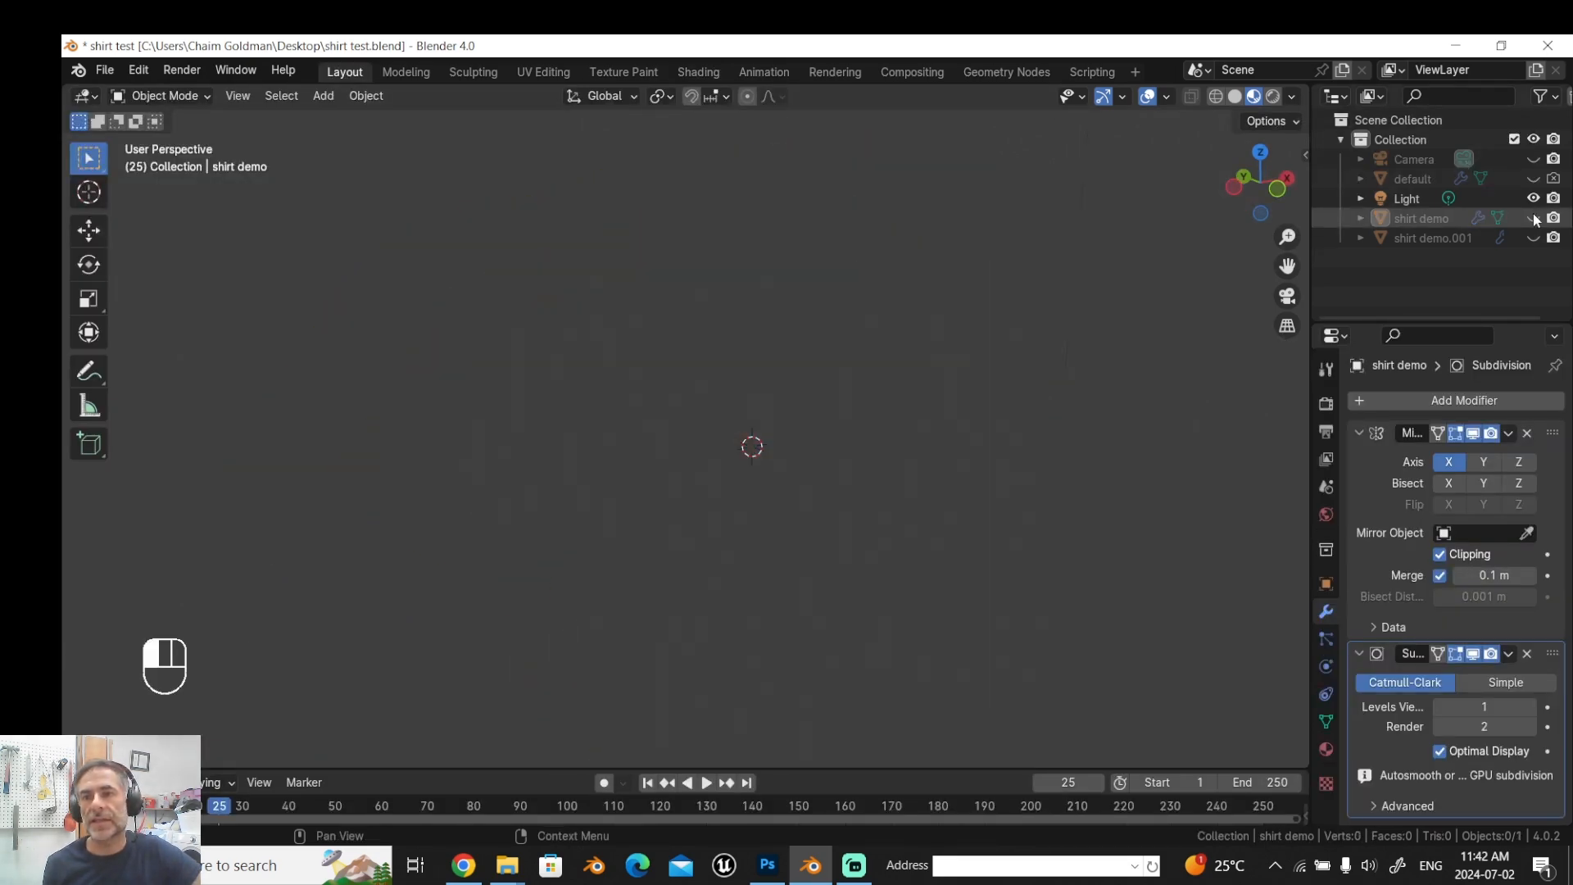
pyautogui.click(1534, 237)
pyautogui.click(1452, 238)
pyautogui.moveTo(806, 387); pyautogui.dragTo(810, 359)
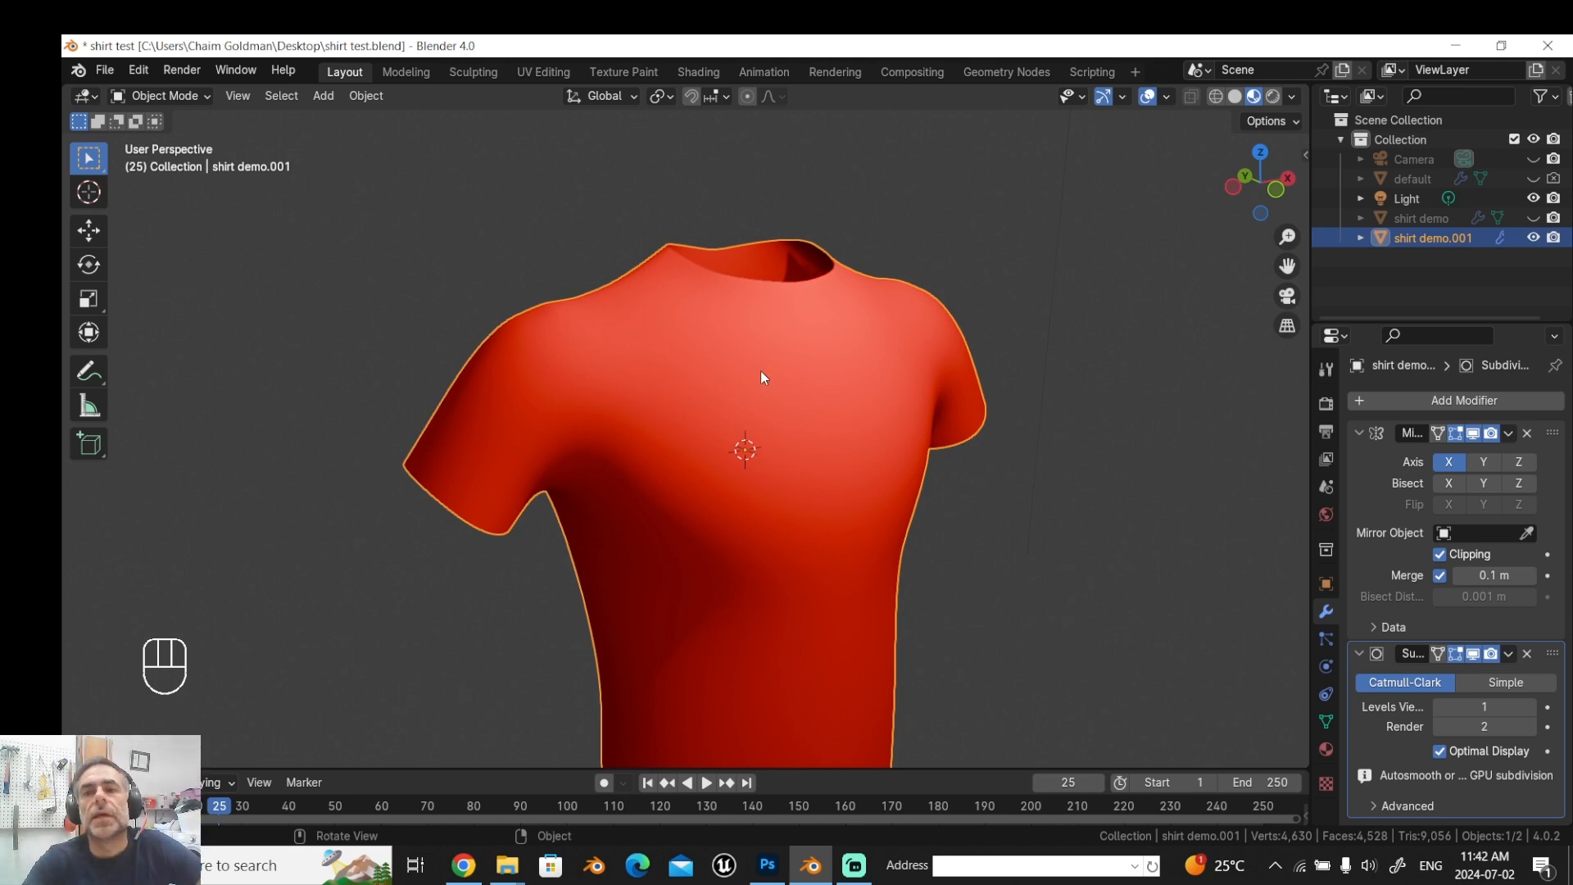
# Turn off the Subdivision modifier's viewport display on shirt demo.001 and switch the viewport to solid shading.
pyautogui.click(1473, 653)
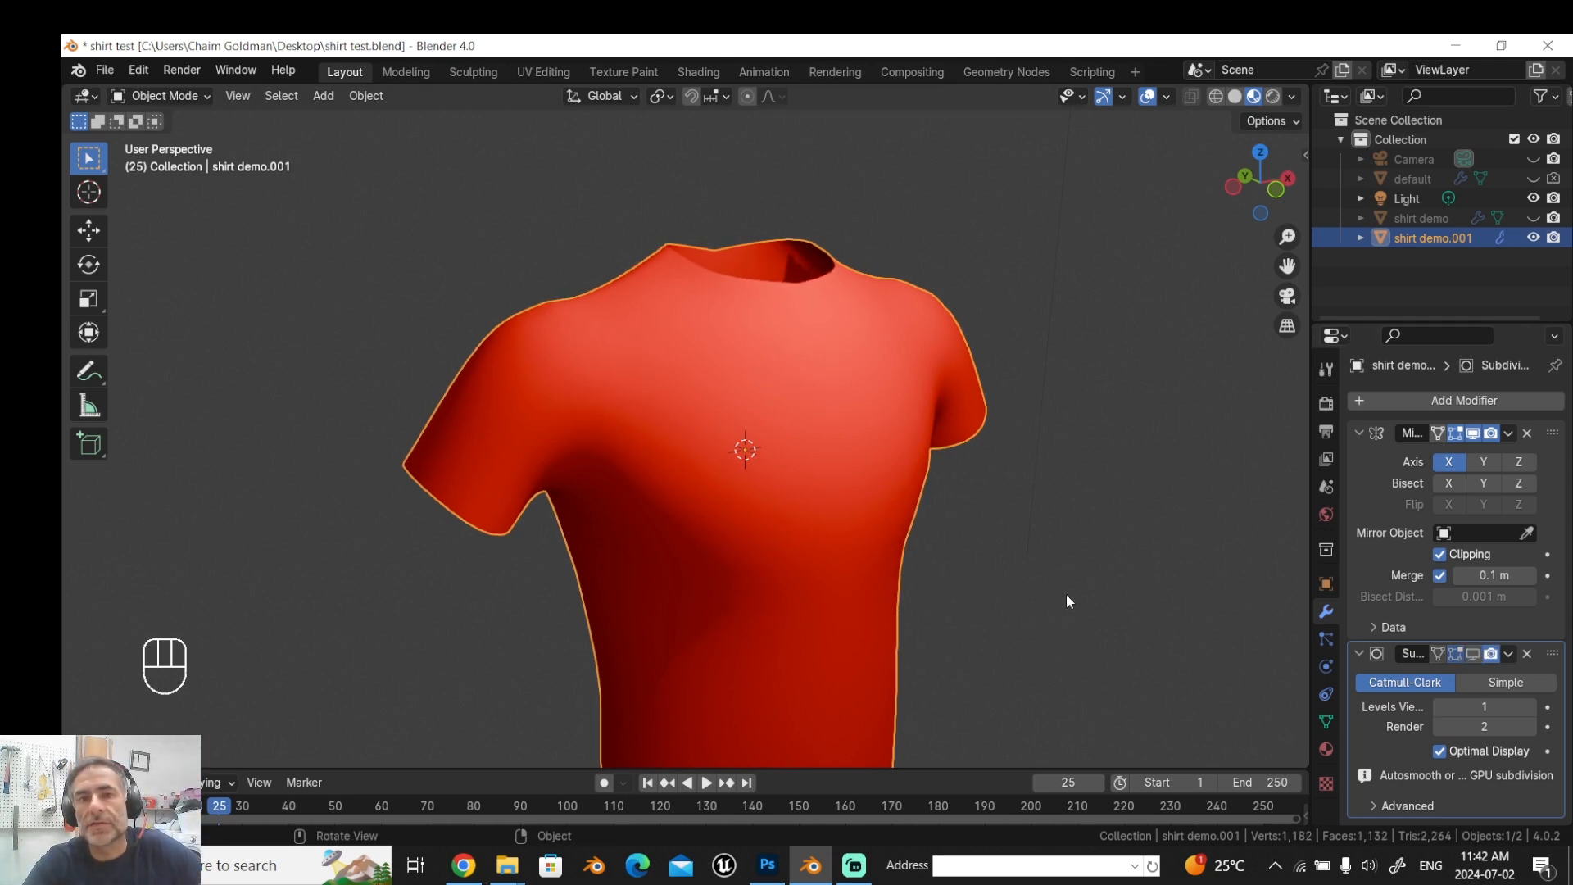
pyautogui.moveTo(1069, 598); pyautogui.dragTo(944, 573)
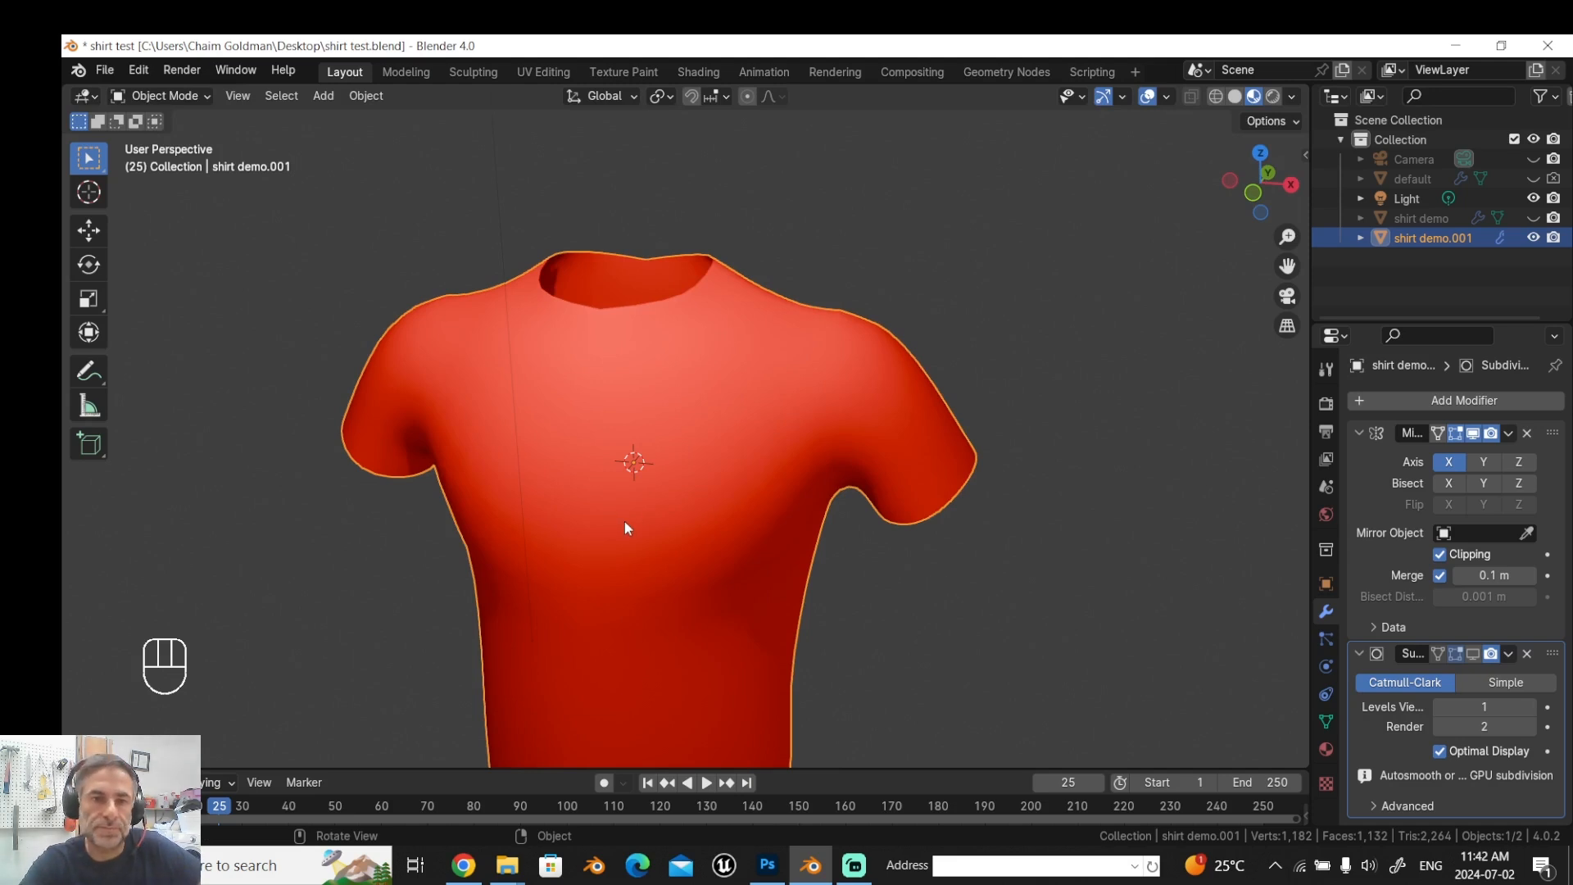
pyautogui.click(1235, 96)
# Enter Edit Mode on shirt demo.001, clear the selection, and examine the red seams along the shoulder, sleeve and side.
pyautogui.moveTo(558, 413); pyautogui.dragTo(581, 476)
pyautogui.press('Tab')
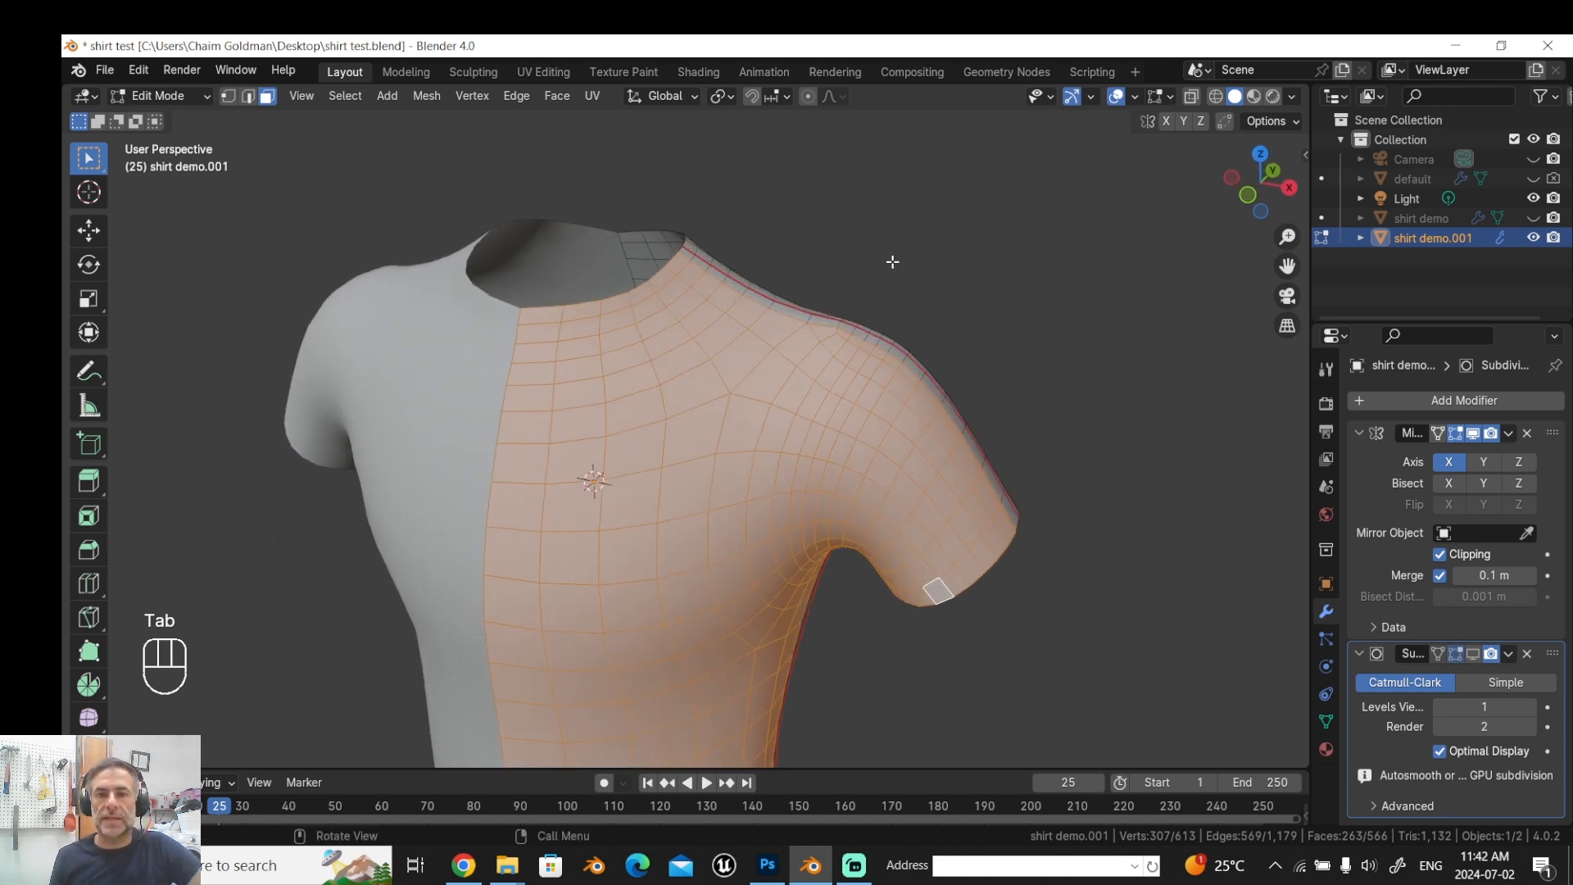
pyautogui.click(894, 262)
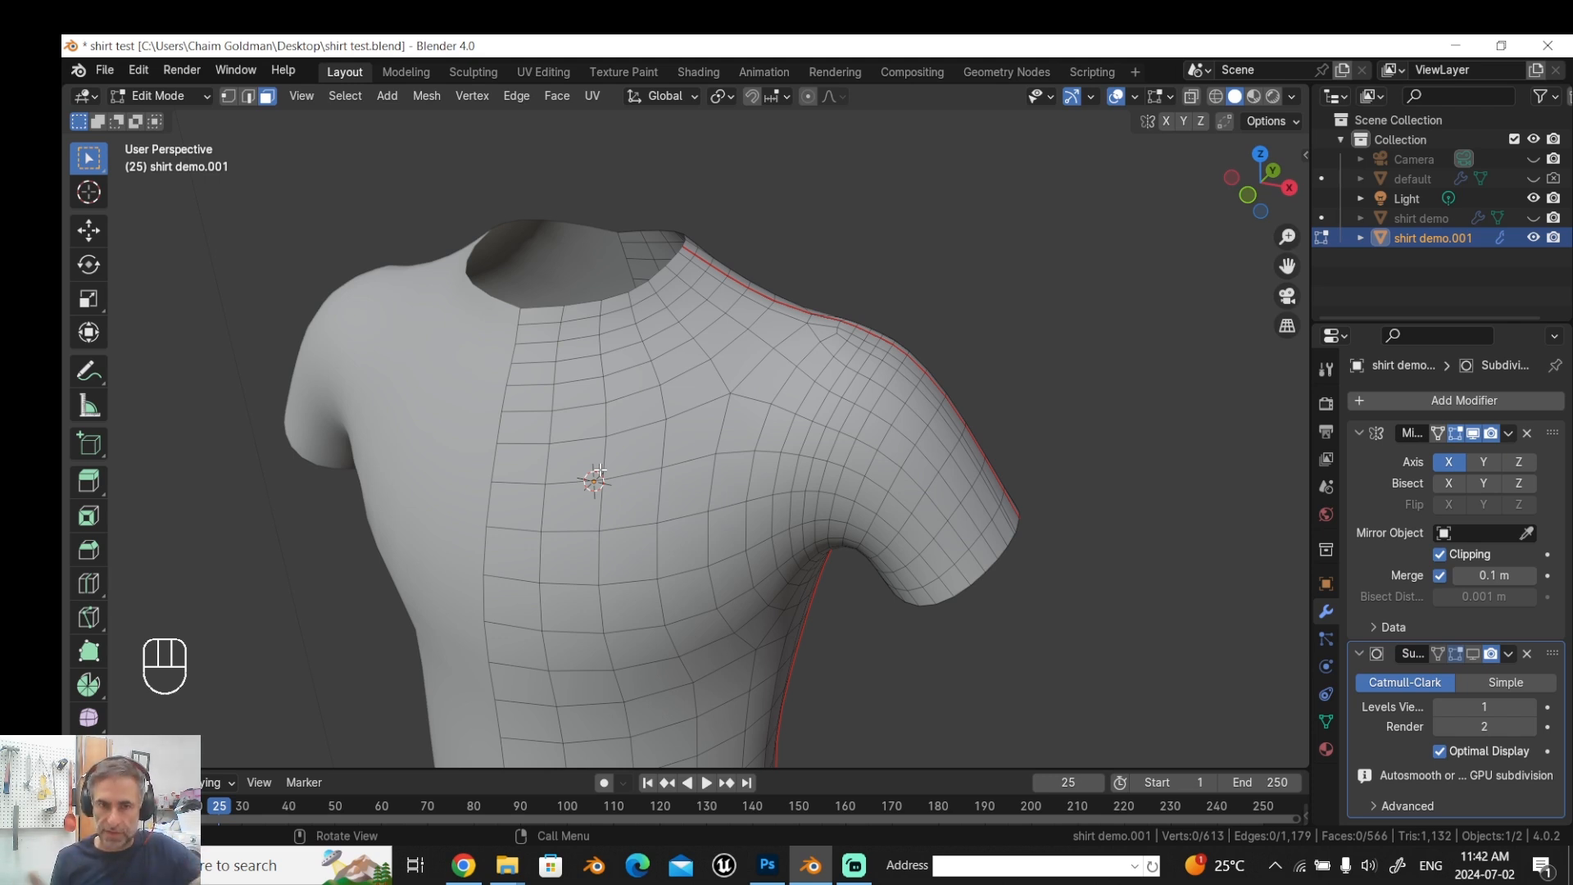
pyautogui.scroll(-2, 599, 473)
pyautogui.moveTo(590, 467); pyautogui.dragTo(559, 507)
pyautogui.moveTo(600, 373); pyautogui.dragTo(547, 303)
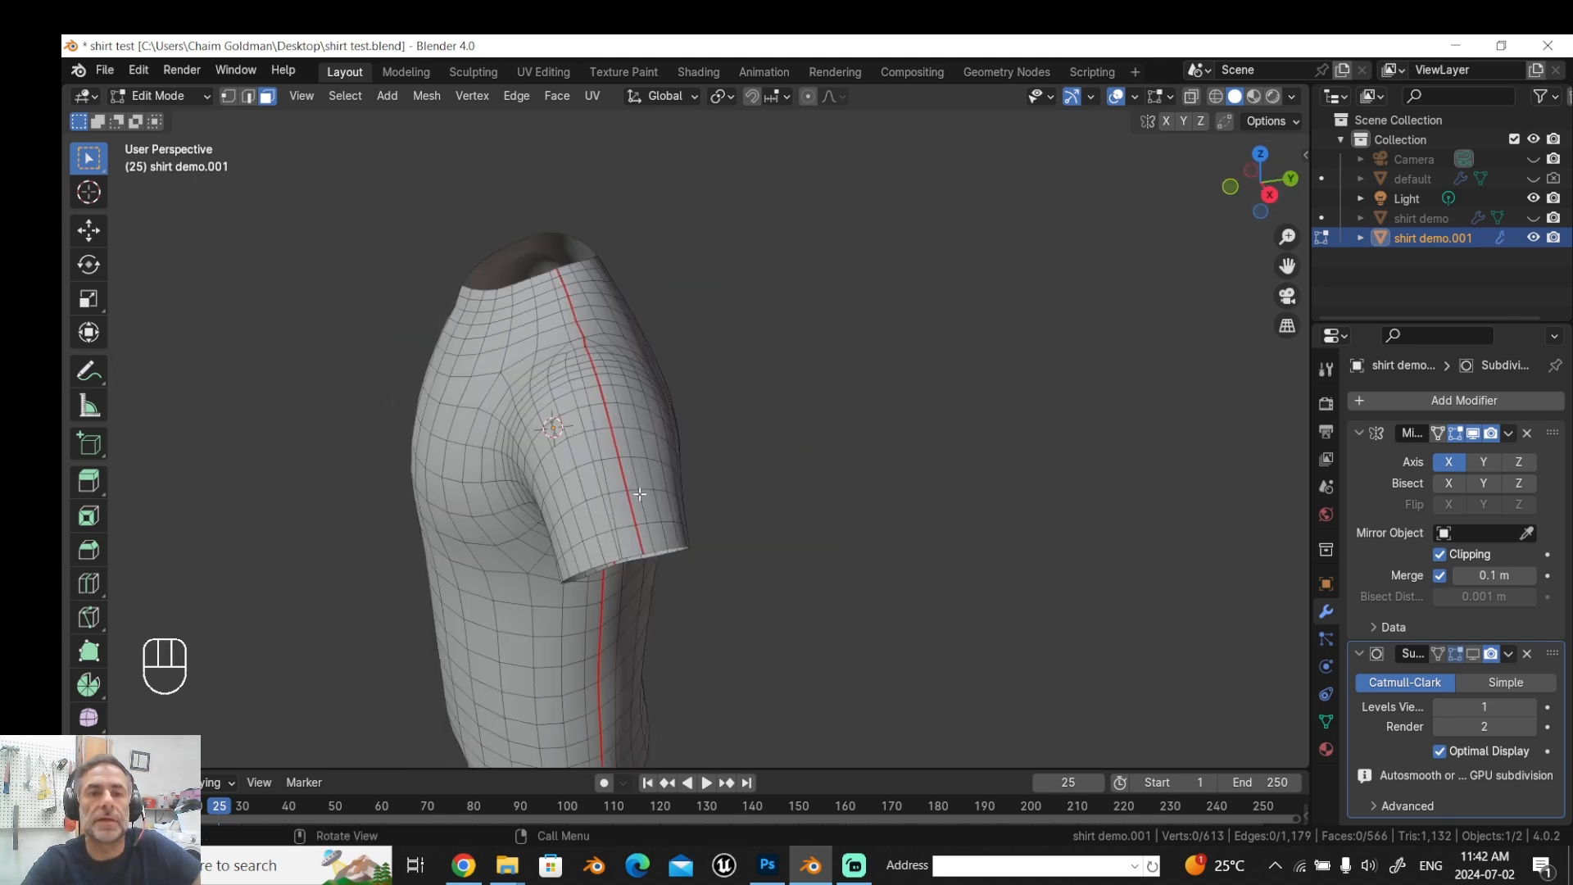
pyautogui.moveTo(553, 549); pyautogui.dragTo(597, 396)
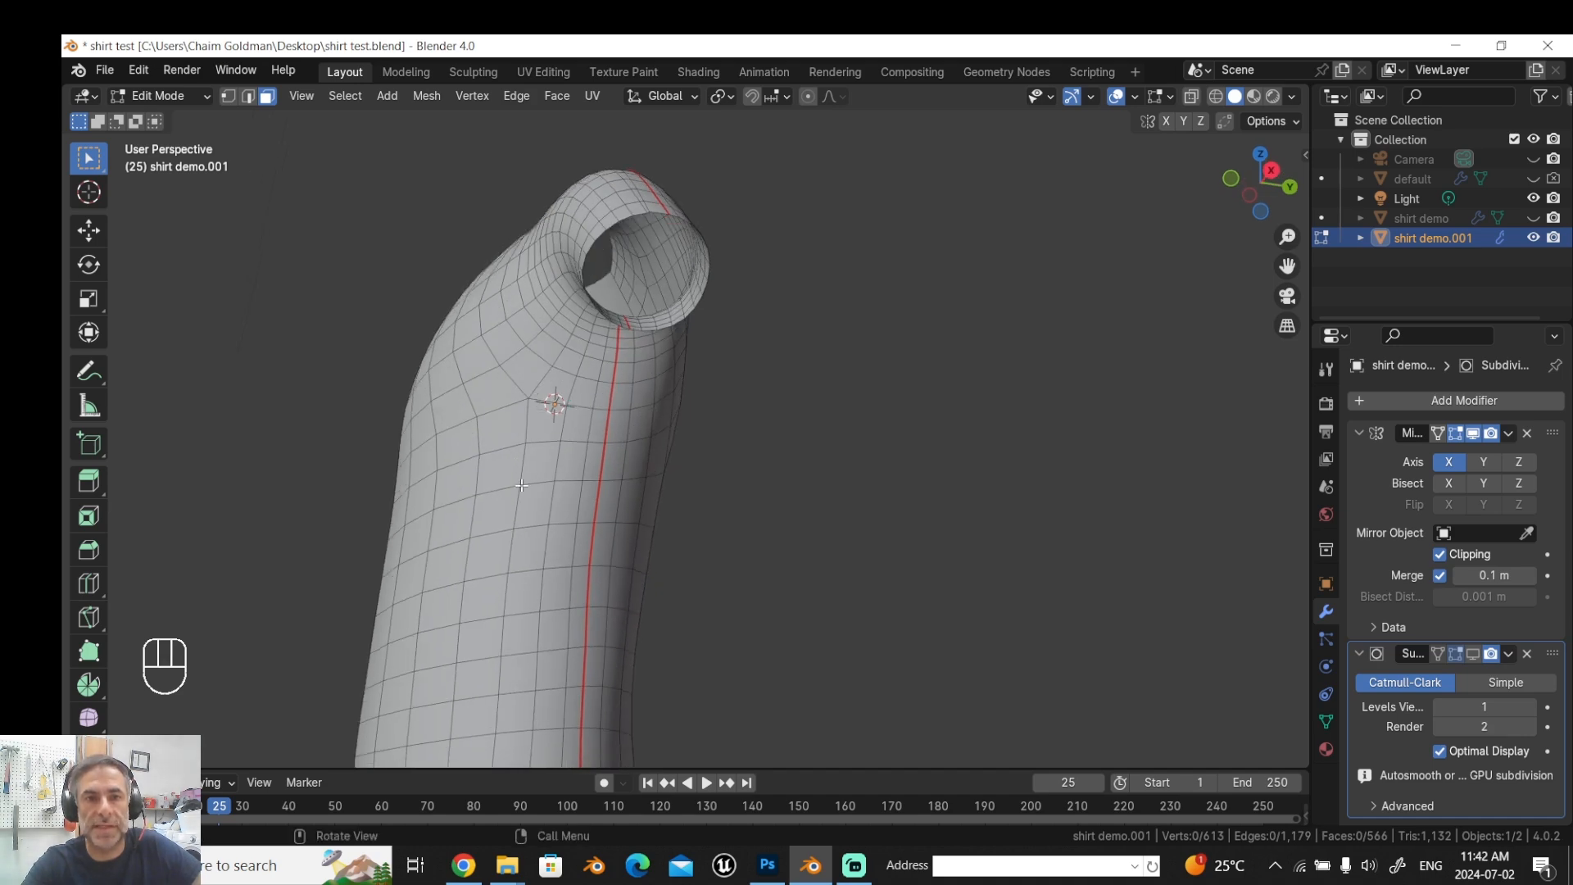
pyautogui.moveTo(514, 461); pyautogui.dragTo(549, 519)
# Select the whole shirt mesh, inspect its UV islands in the UV Editing workspace, and return to the Layout workspace.
pyautogui.press('a')
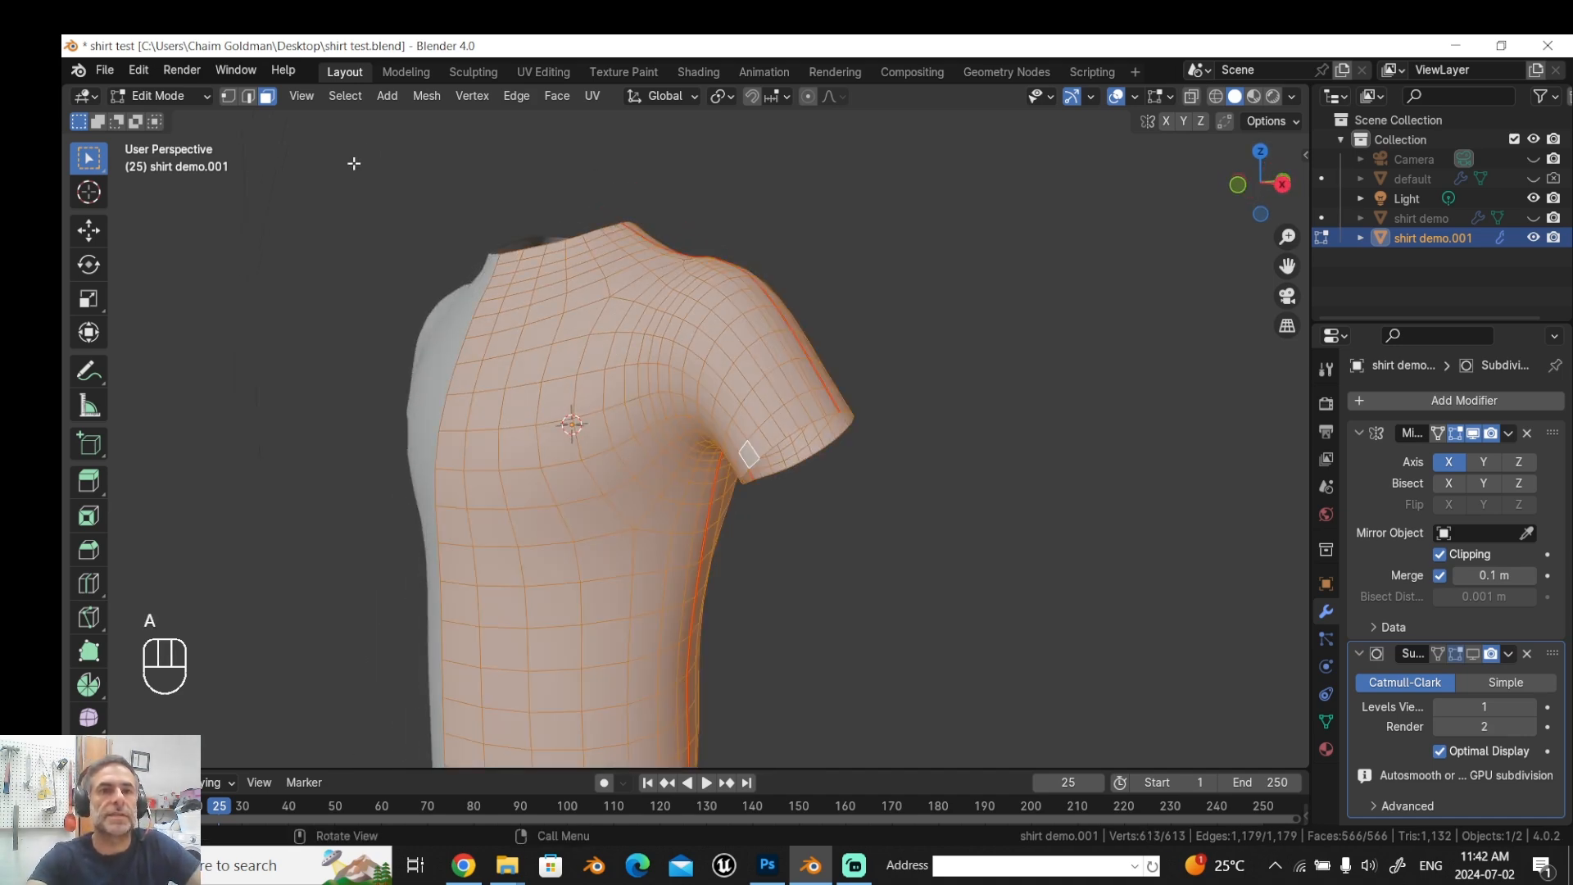
pyautogui.click(532, 72)
pyautogui.click(288, 238)
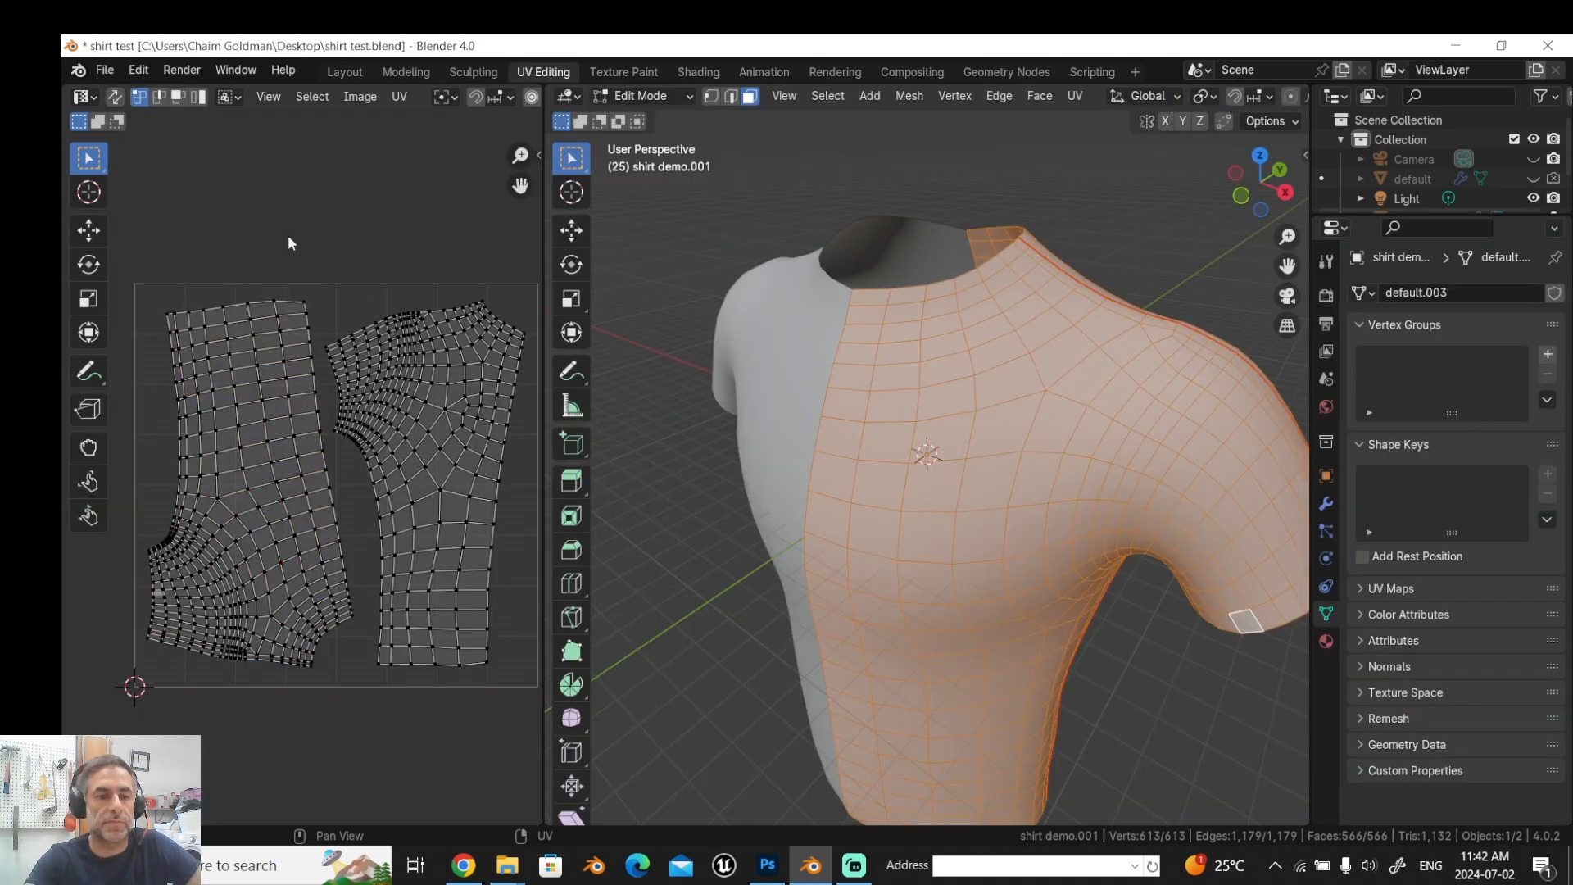
pyautogui.press('a')
pyautogui.click(289, 238)
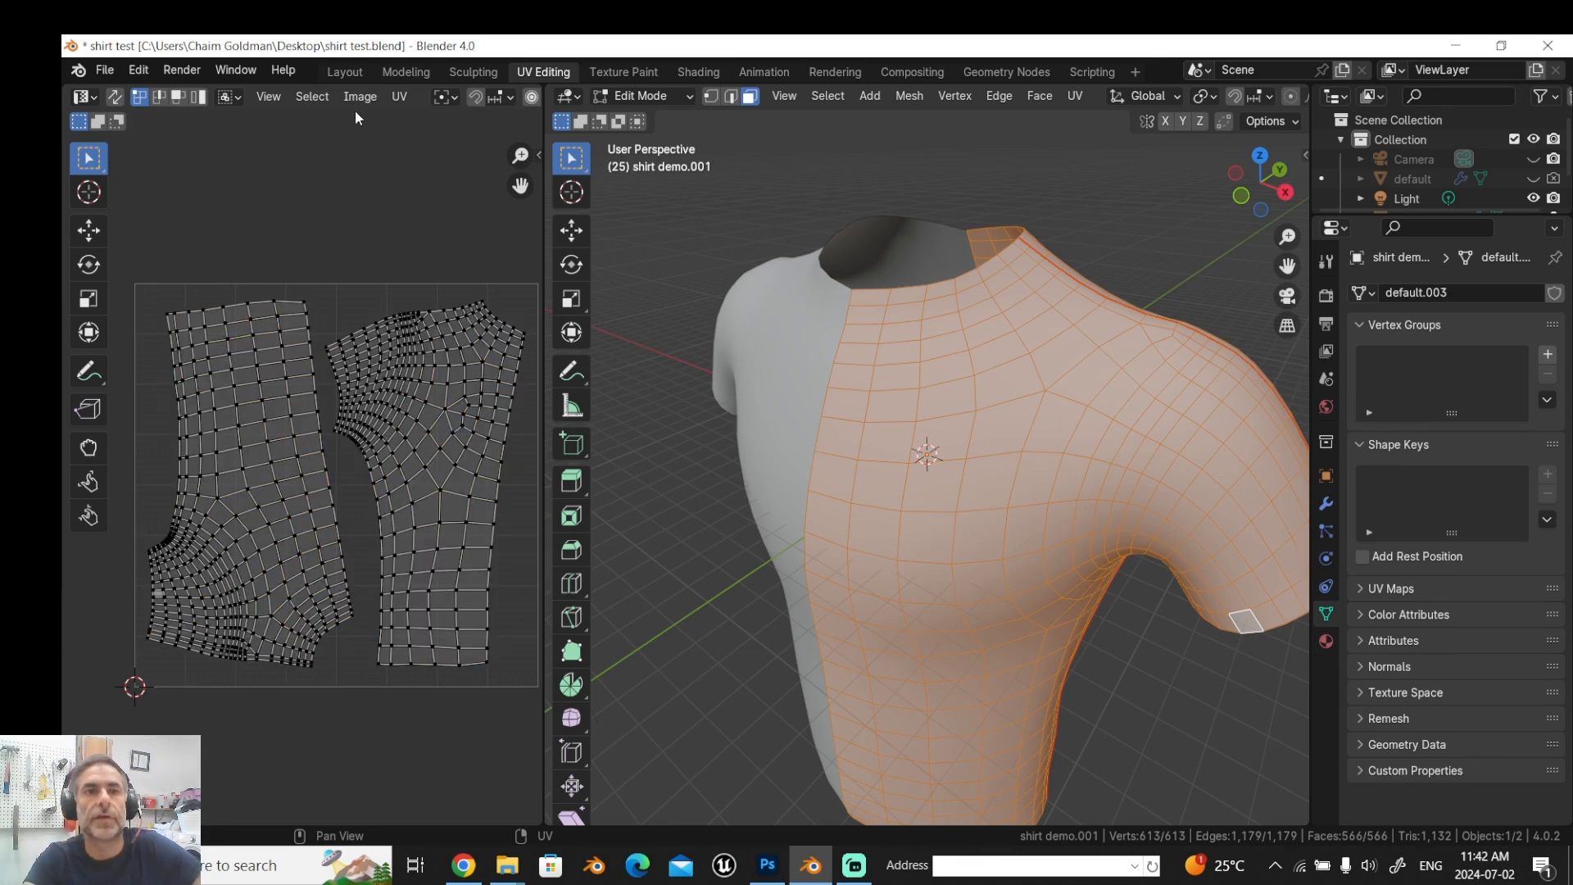
pyautogui.click(344, 73)
pyautogui.press('Tab')
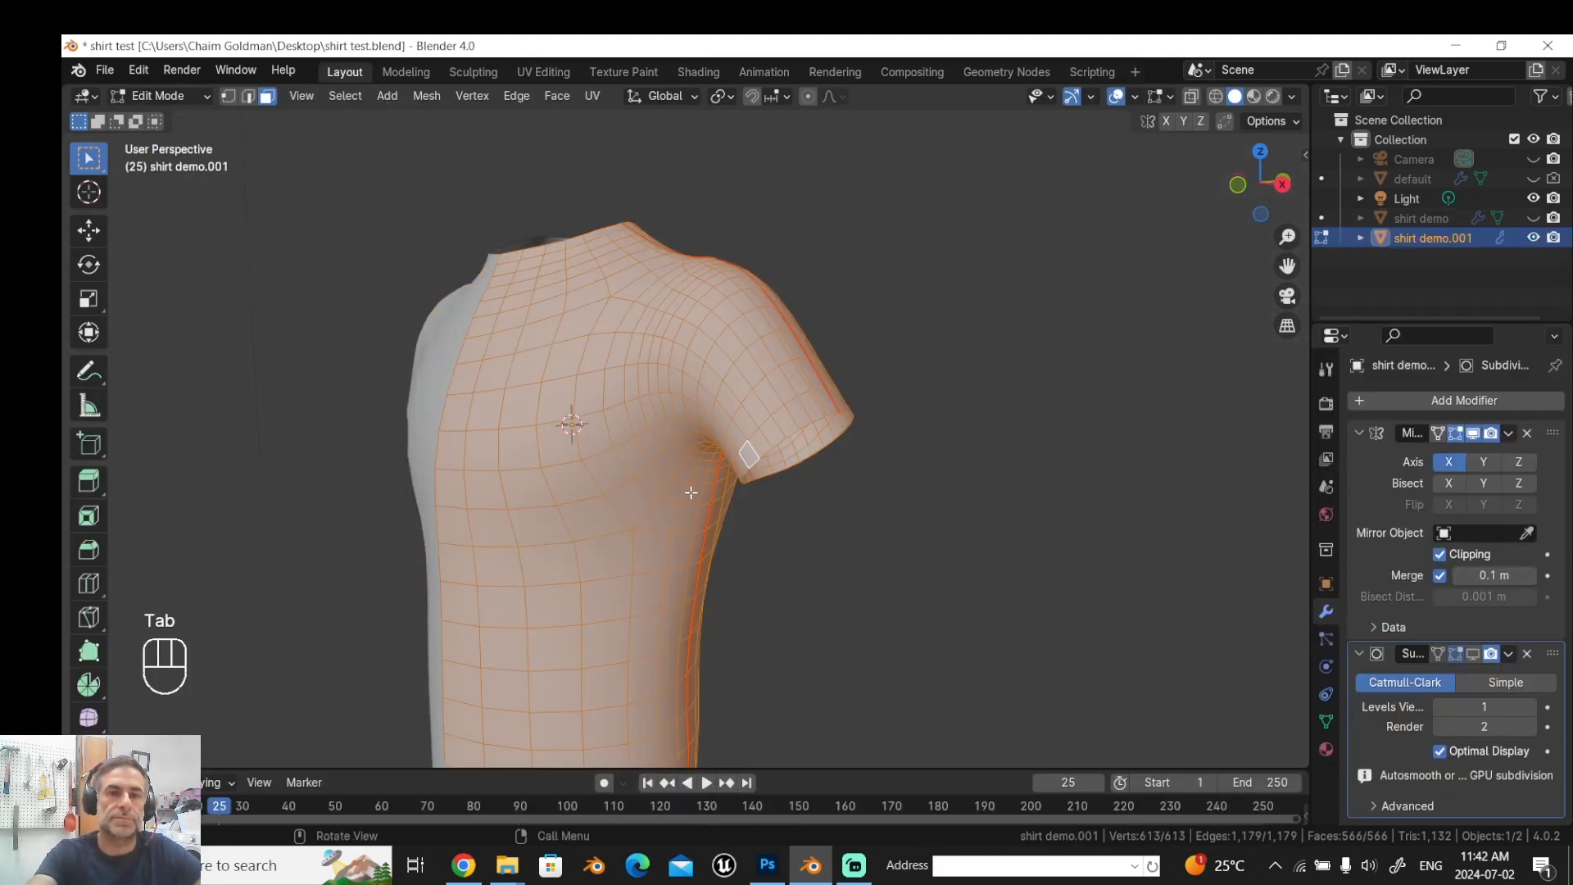
# Switch to edge selection and select the edge loop running around the armhole.
pyautogui.scroll(3, 746, 455)
pyautogui.click(896, 366)
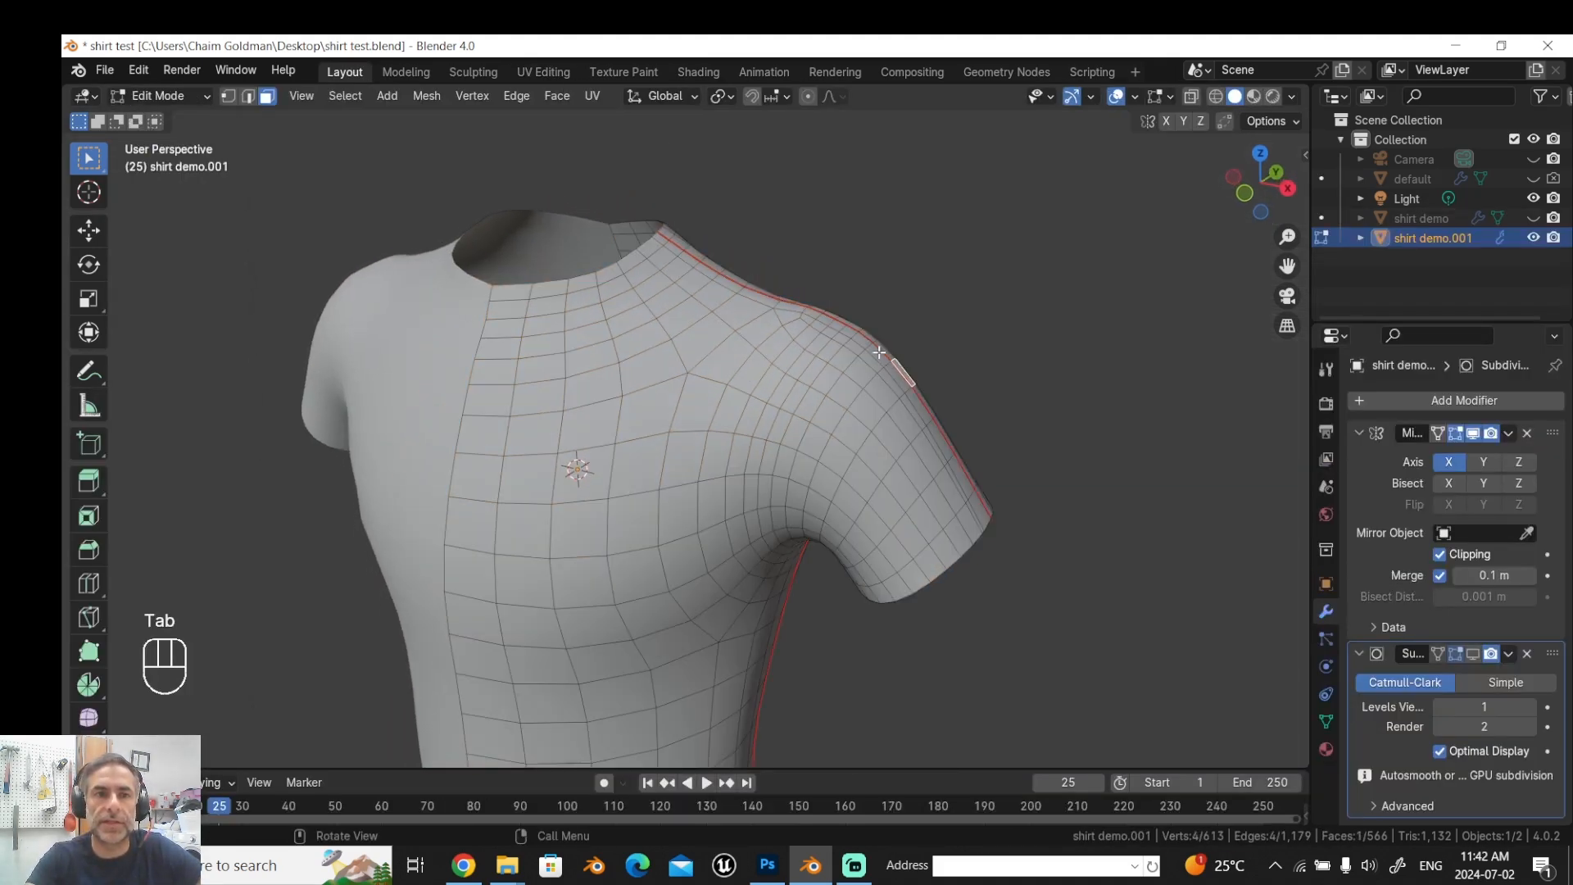
pyautogui.click(249, 97)
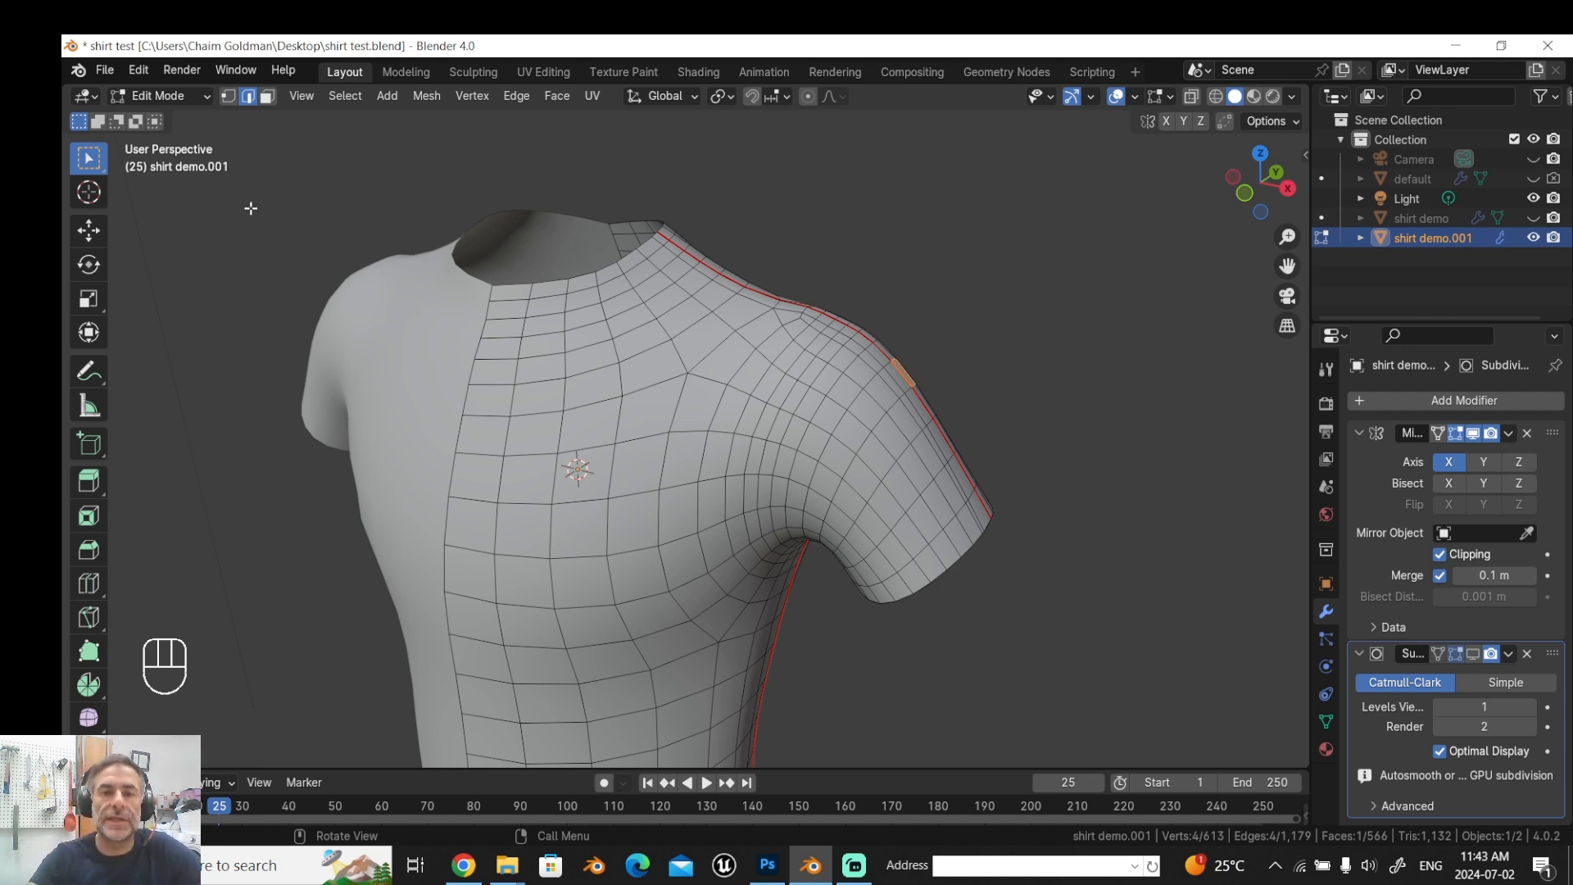
pyautogui.keyDown('alt'); pyautogui.click(796, 389); pyautogui.keyUp('alt')
pyautogui.moveTo(796, 388); pyautogui.dragTo(839, 369)
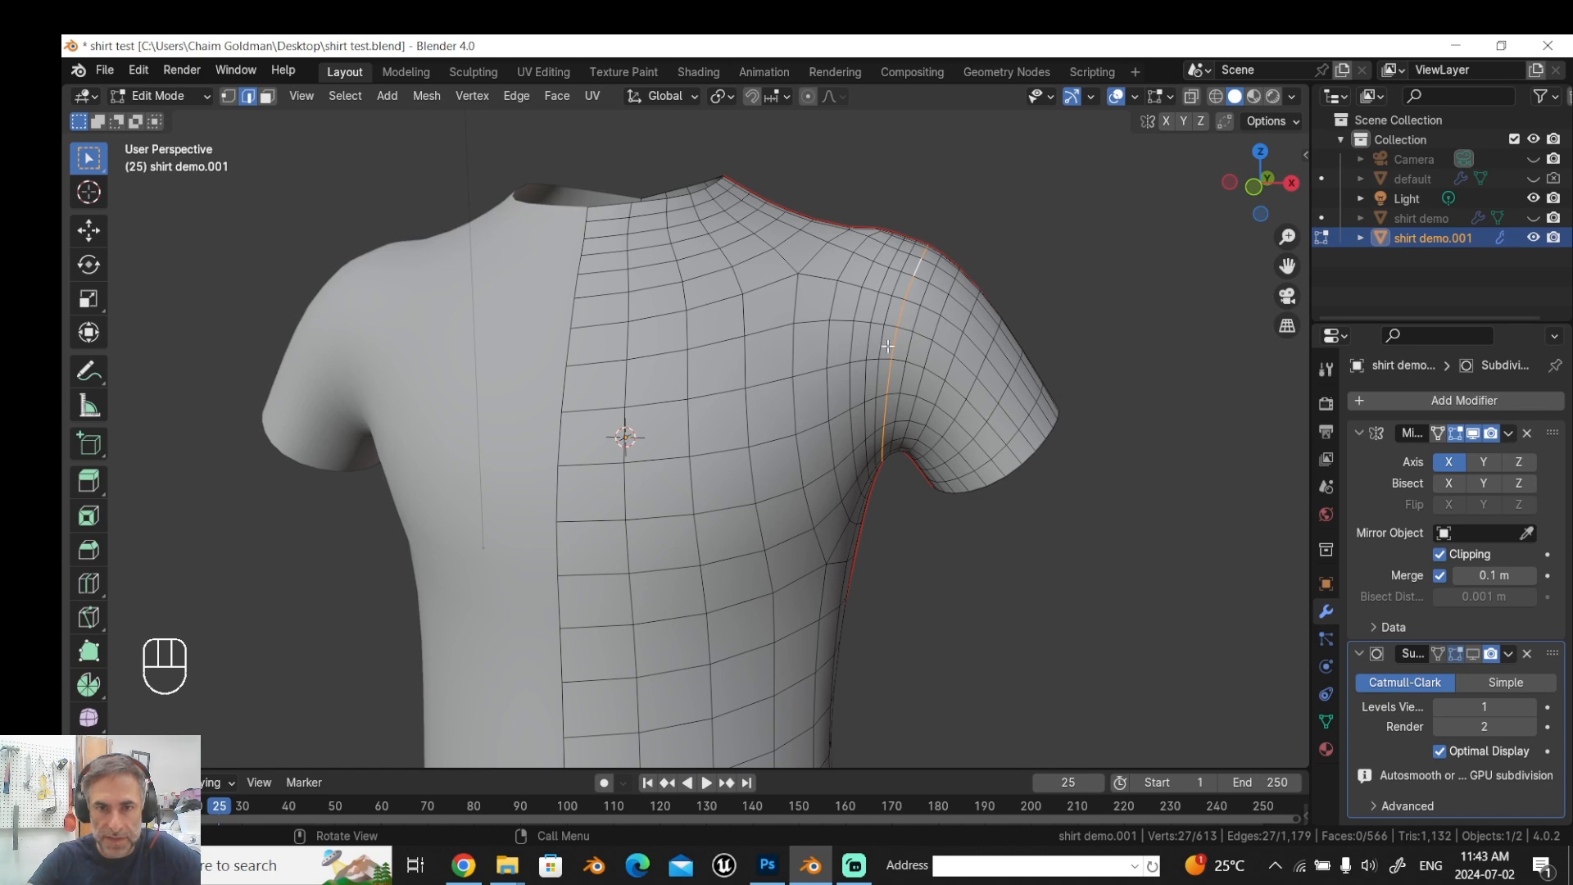
pyautogui.moveTo(783, 324); pyautogui.dragTo(678, 439)
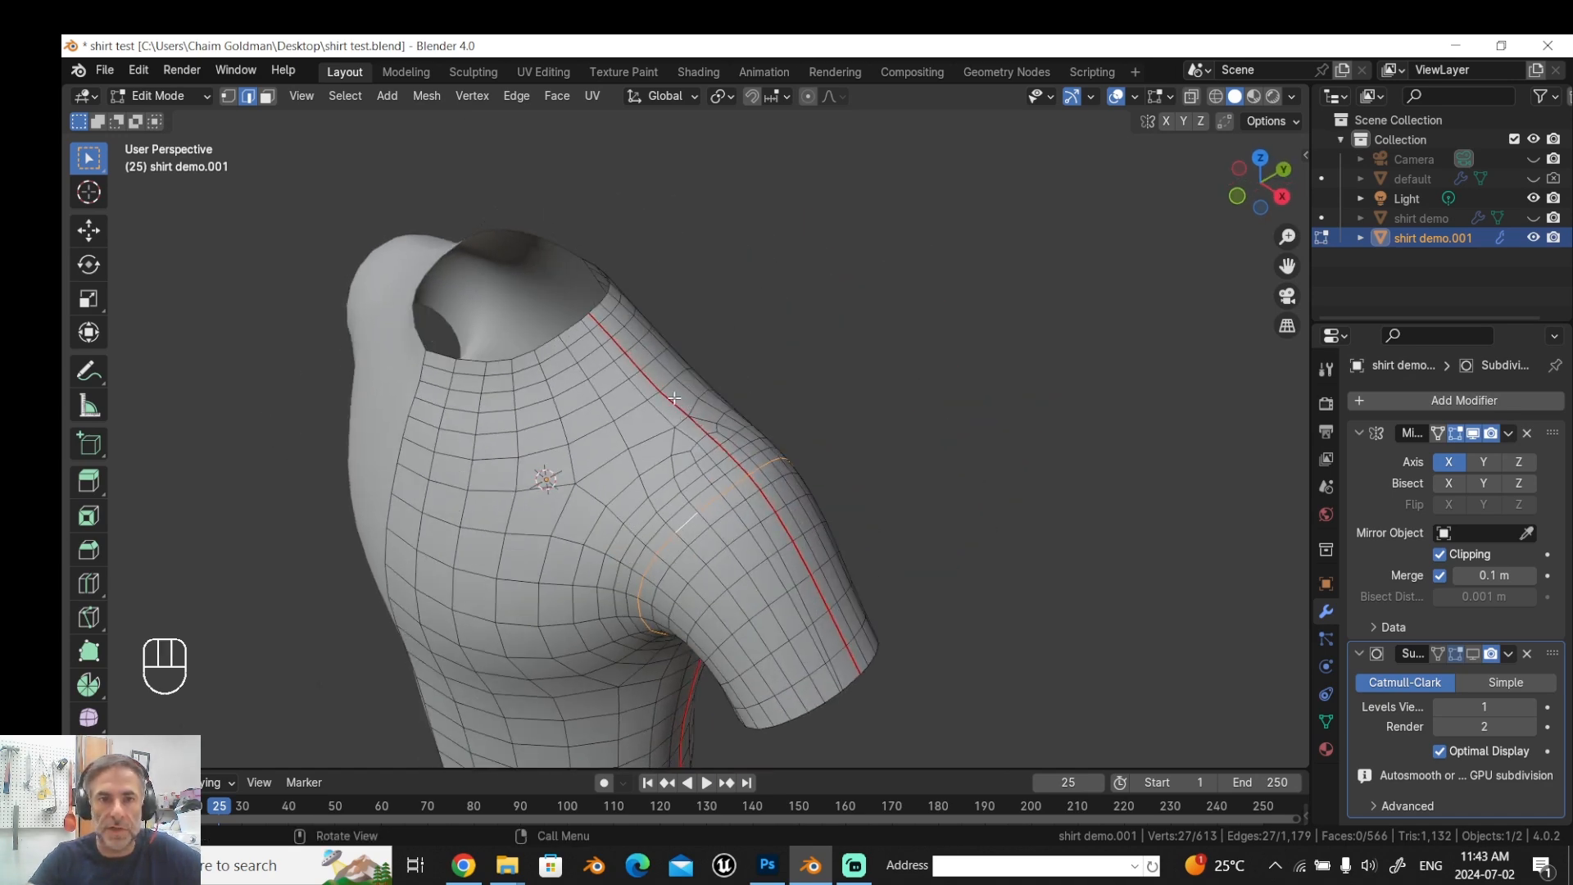
# Select the edge loops running beside the sleeve seam and the side seam.
pyautogui.keyDown('alt'); pyautogui.keyDown('shift'); pyautogui.click(678, 439); pyautogui.keyUp('shift'); pyautogui.keyUp('alt')
pyautogui.keyDown('alt'); pyautogui.keyDown('shift'); pyautogui.click(677, 439); pyautogui.keyUp('shift'); pyautogui.keyUp('alt')
pyautogui.moveTo(678, 439); pyautogui.dragTo(641, 359)
pyautogui.keyDown('alt'); pyautogui.keyDown('shift'); pyautogui.click(636, 419); pyautogui.keyUp('shift'); pyautogui.keyUp('alt')
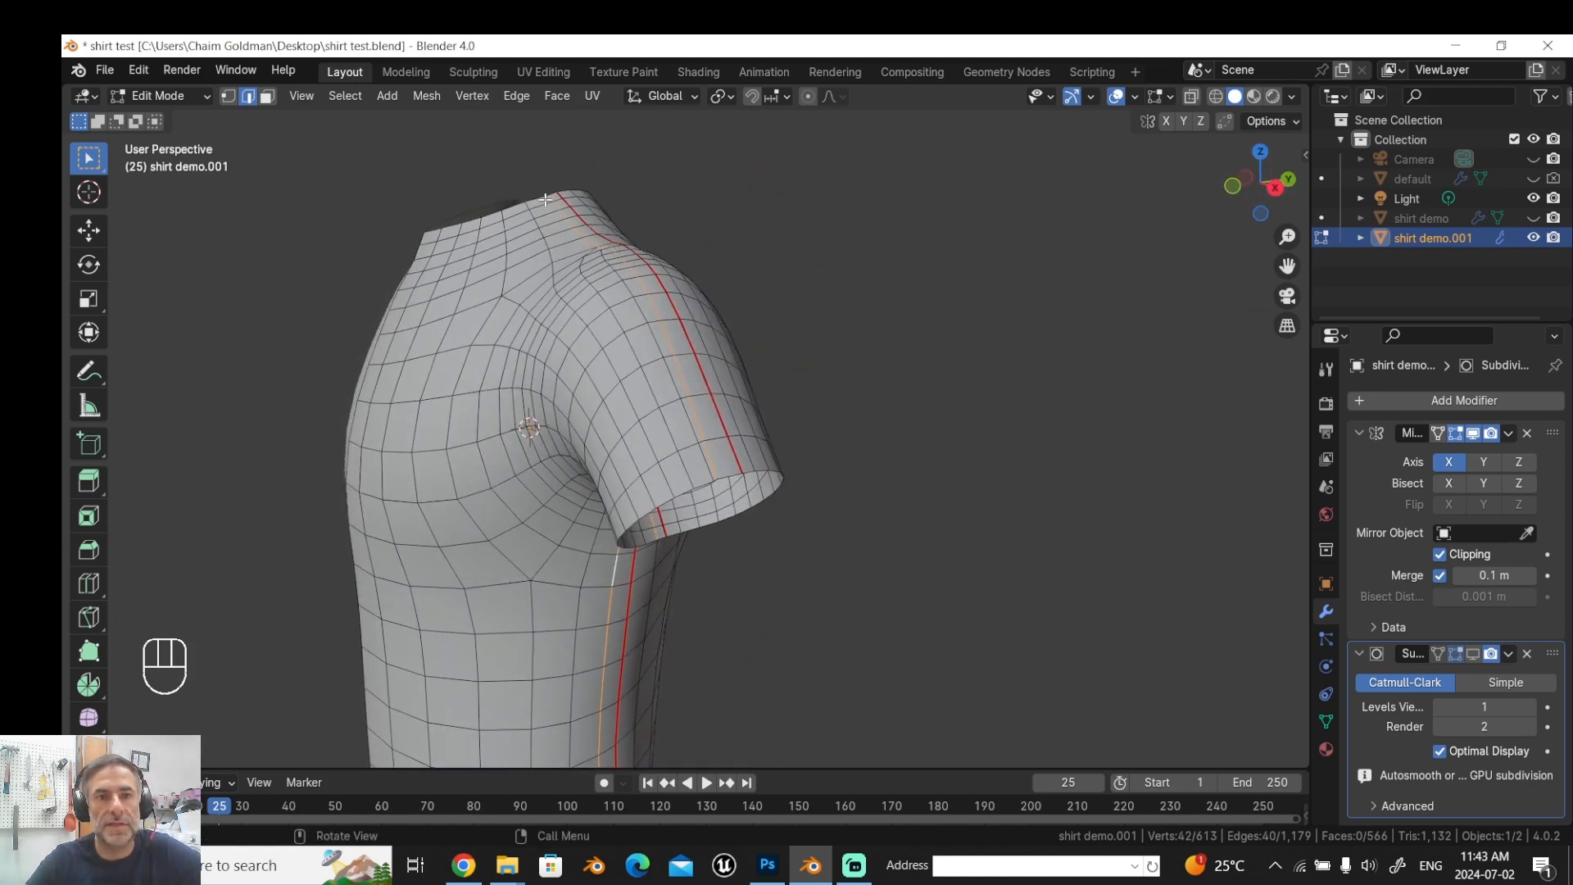
pyautogui.moveTo(697, 464); pyautogui.dragTo(760, 438)
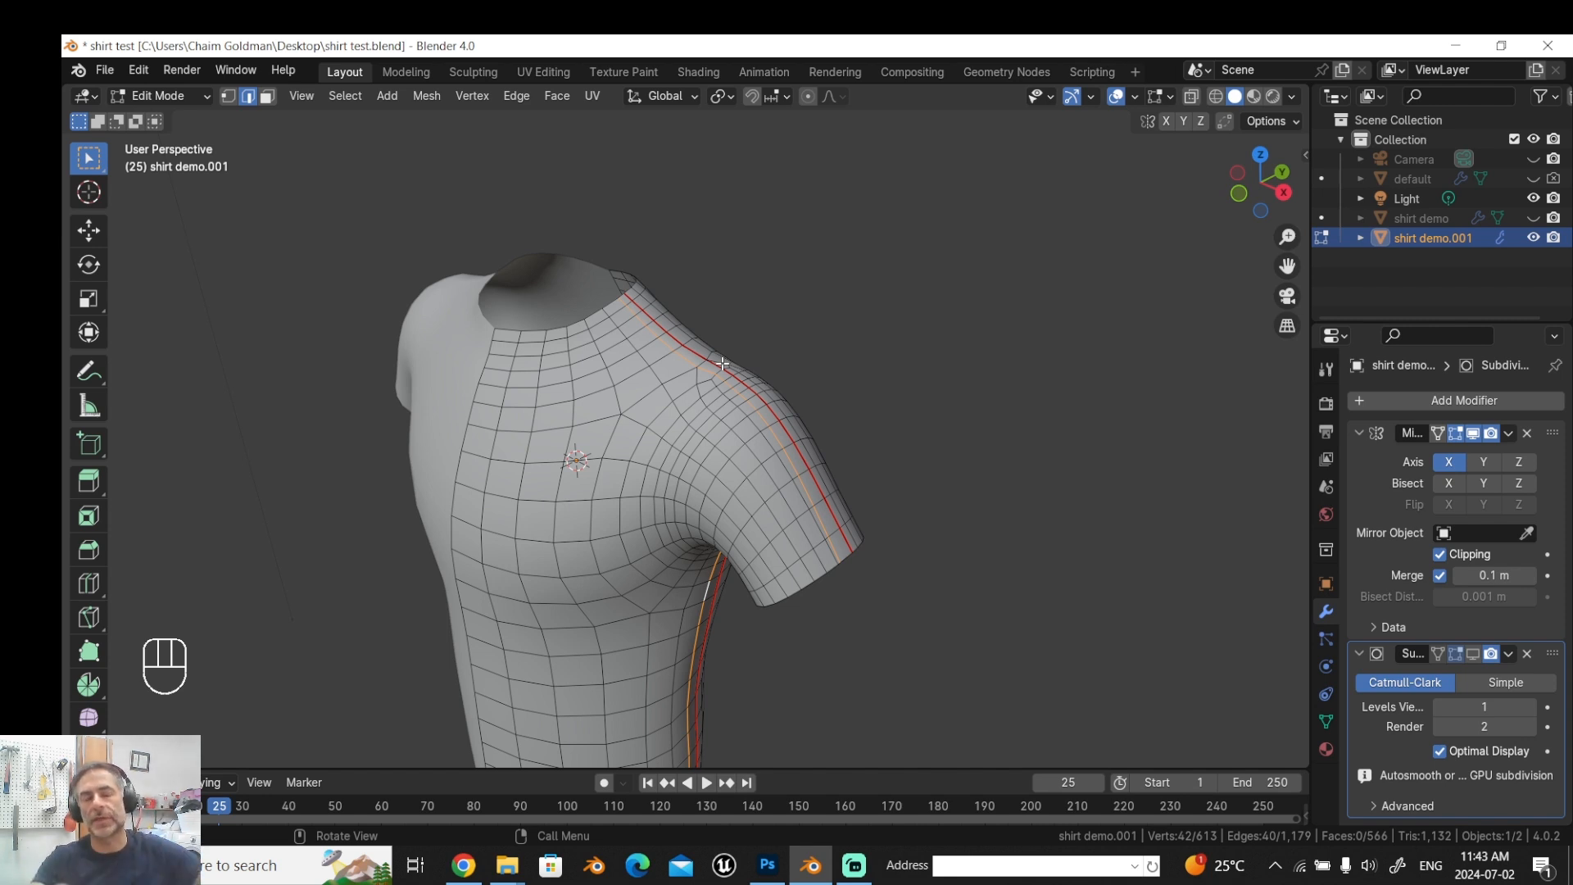
# Select the vertical edge loops around the shoulder in turn to find the armhole line where the sleeve begins.
pyautogui.scroll(1, 855, 345)
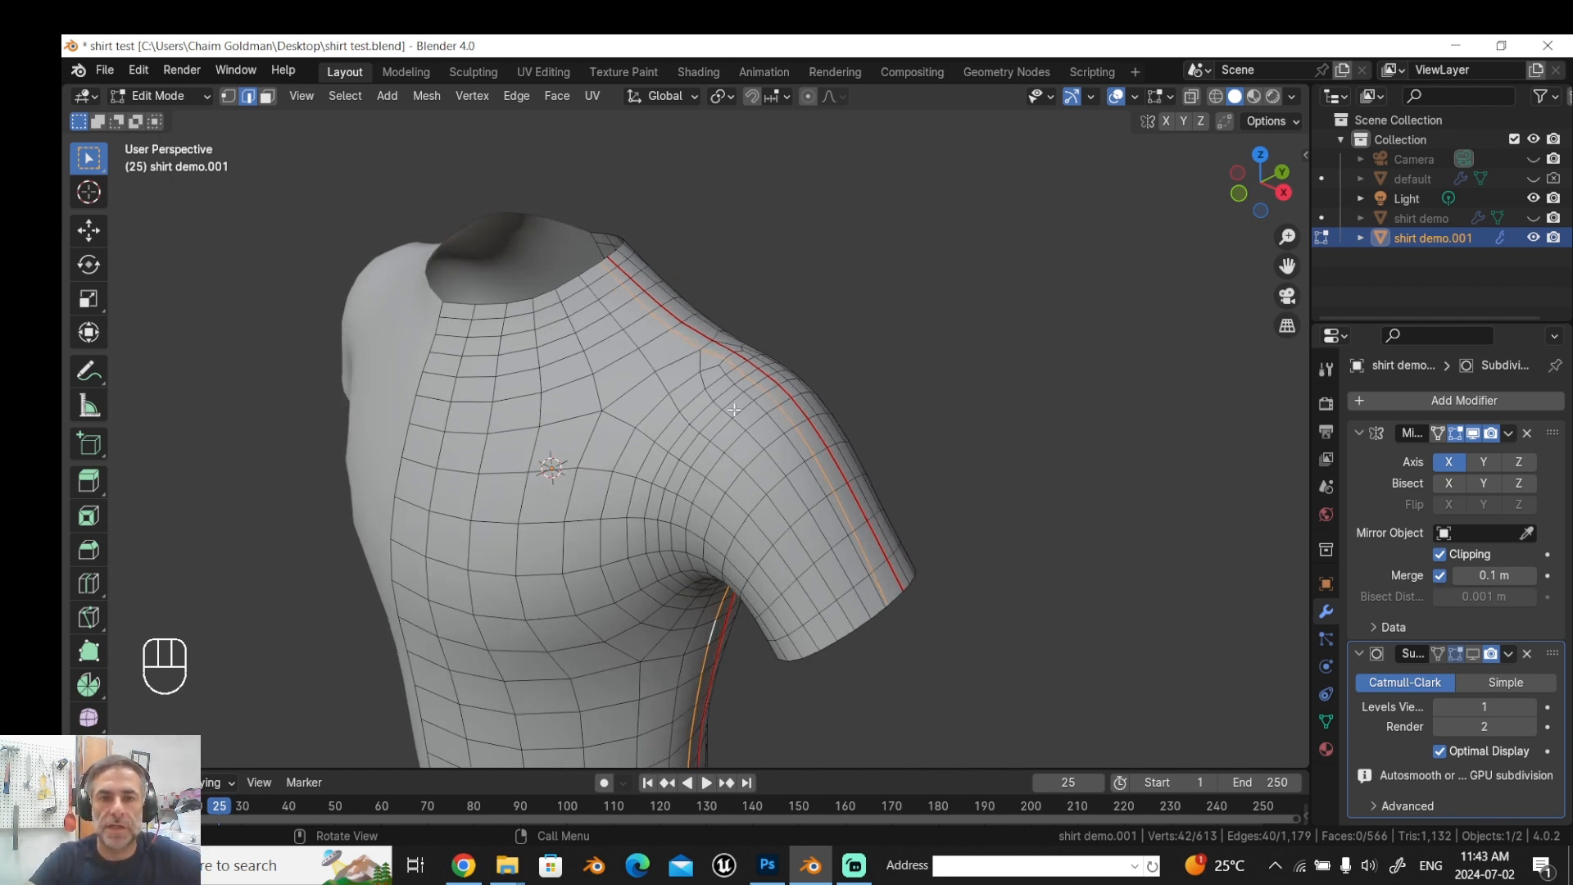
pyautogui.moveTo(731, 400); pyautogui.dragTo(799, 348)
pyautogui.keyDown('alt'); pyautogui.click(799, 348); pyautogui.keyUp('alt')
pyautogui.scroll(1, 794, 343)
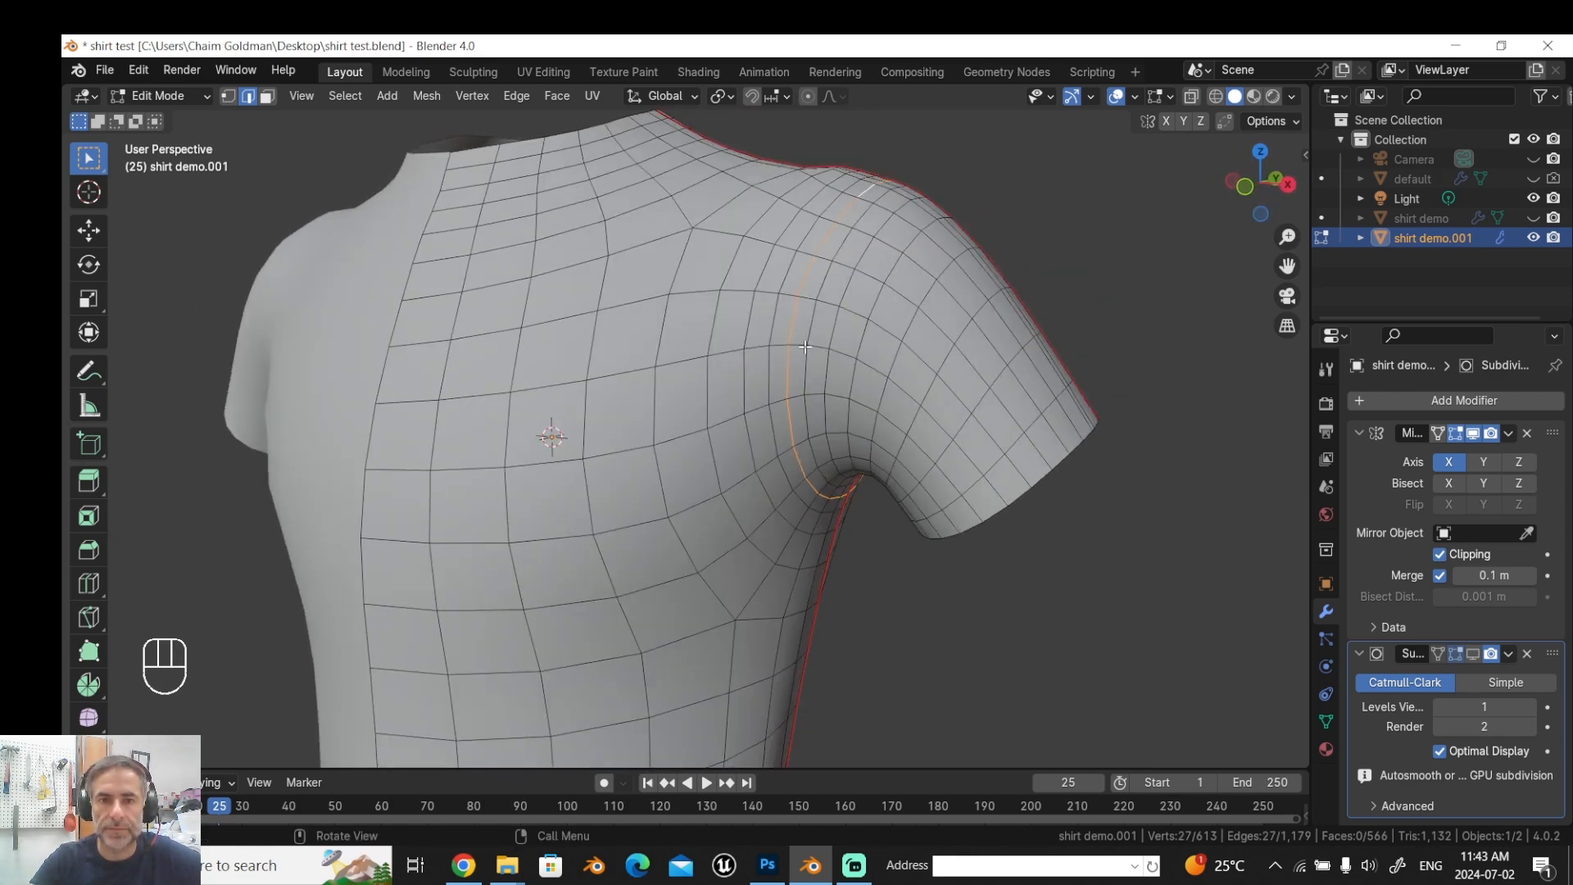
pyautogui.keyDown('alt'); pyautogui.click(809, 340); pyautogui.keyUp('alt')
pyautogui.moveTo(809, 340); pyautogui.dragTo(852, 358)
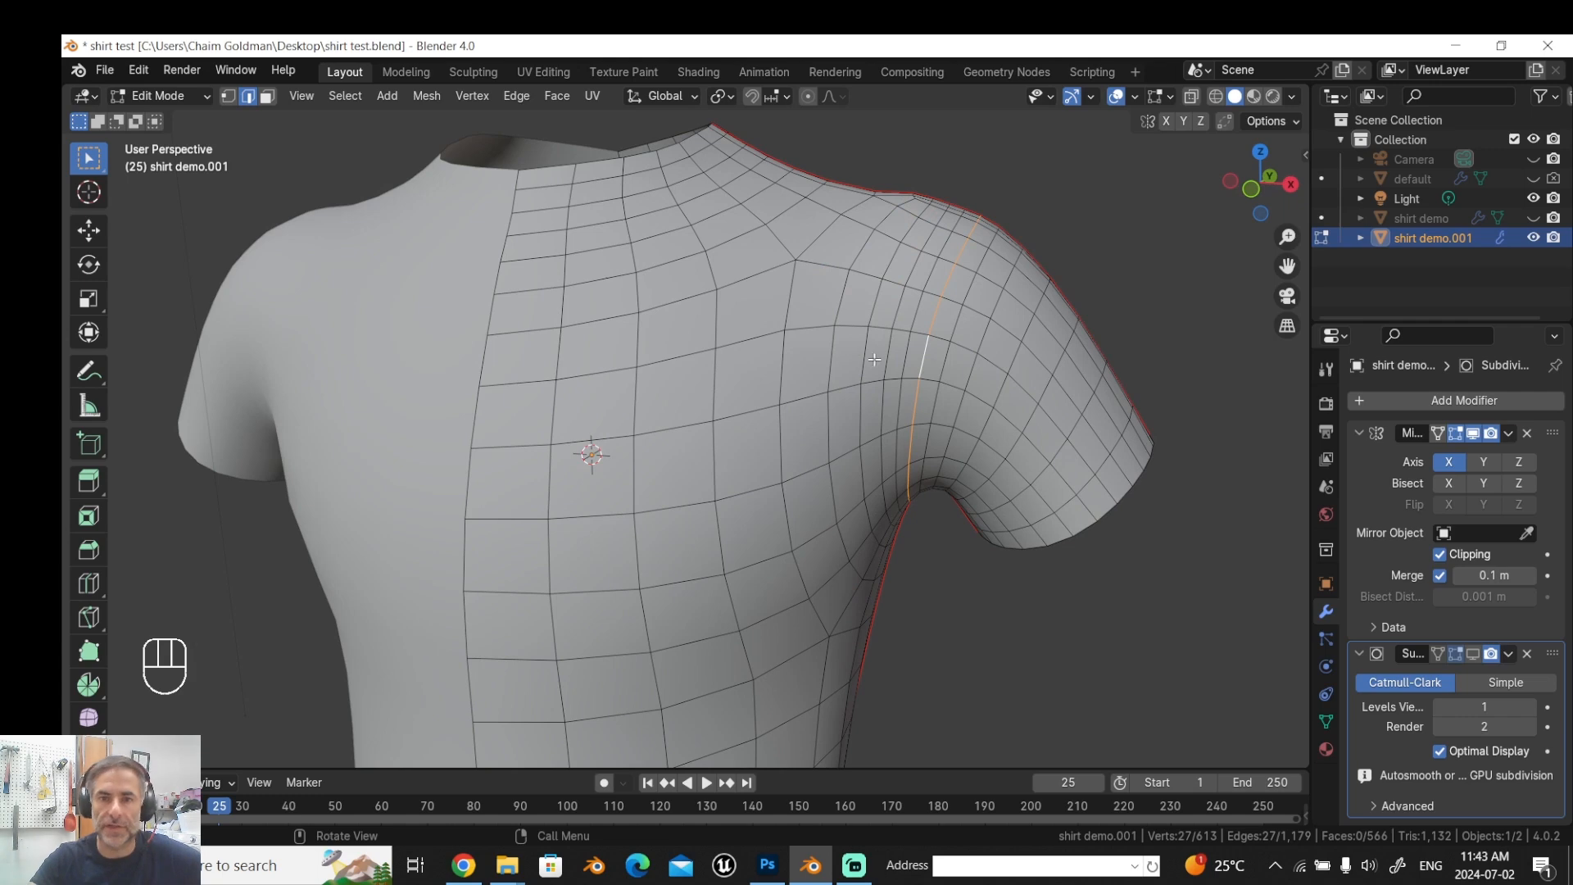
pyautogui.moveTo(909, 467); pyautogui.dragTo(877, 413)
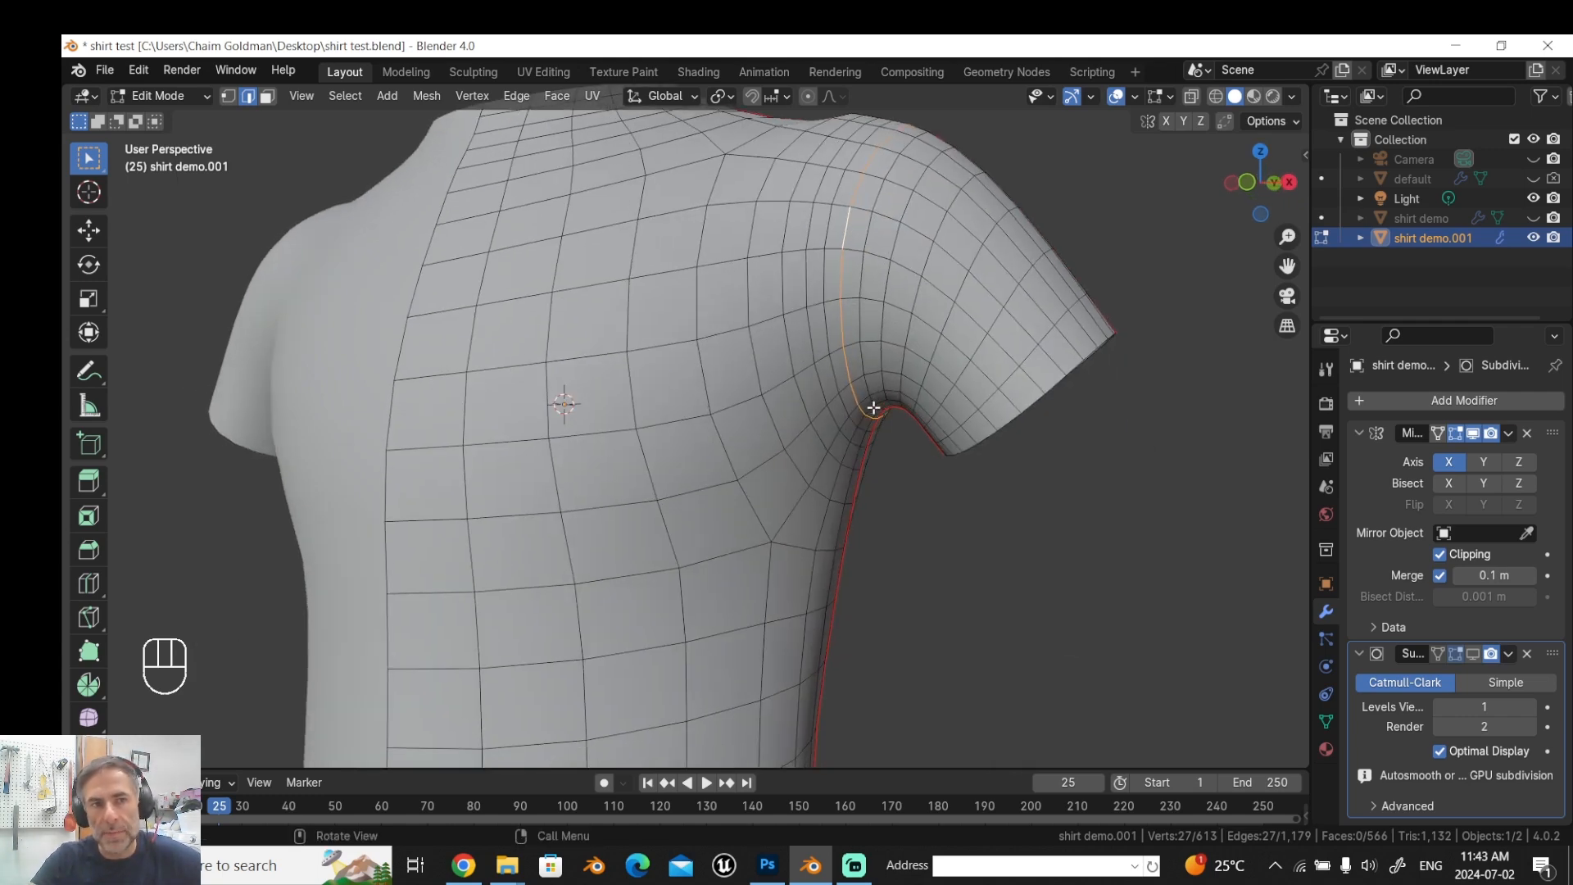
# Switch to face selection, select the face loop at the sleeve's cuff, and grow the selection six times up to the armhole.
pyautogui.click(266, 96)
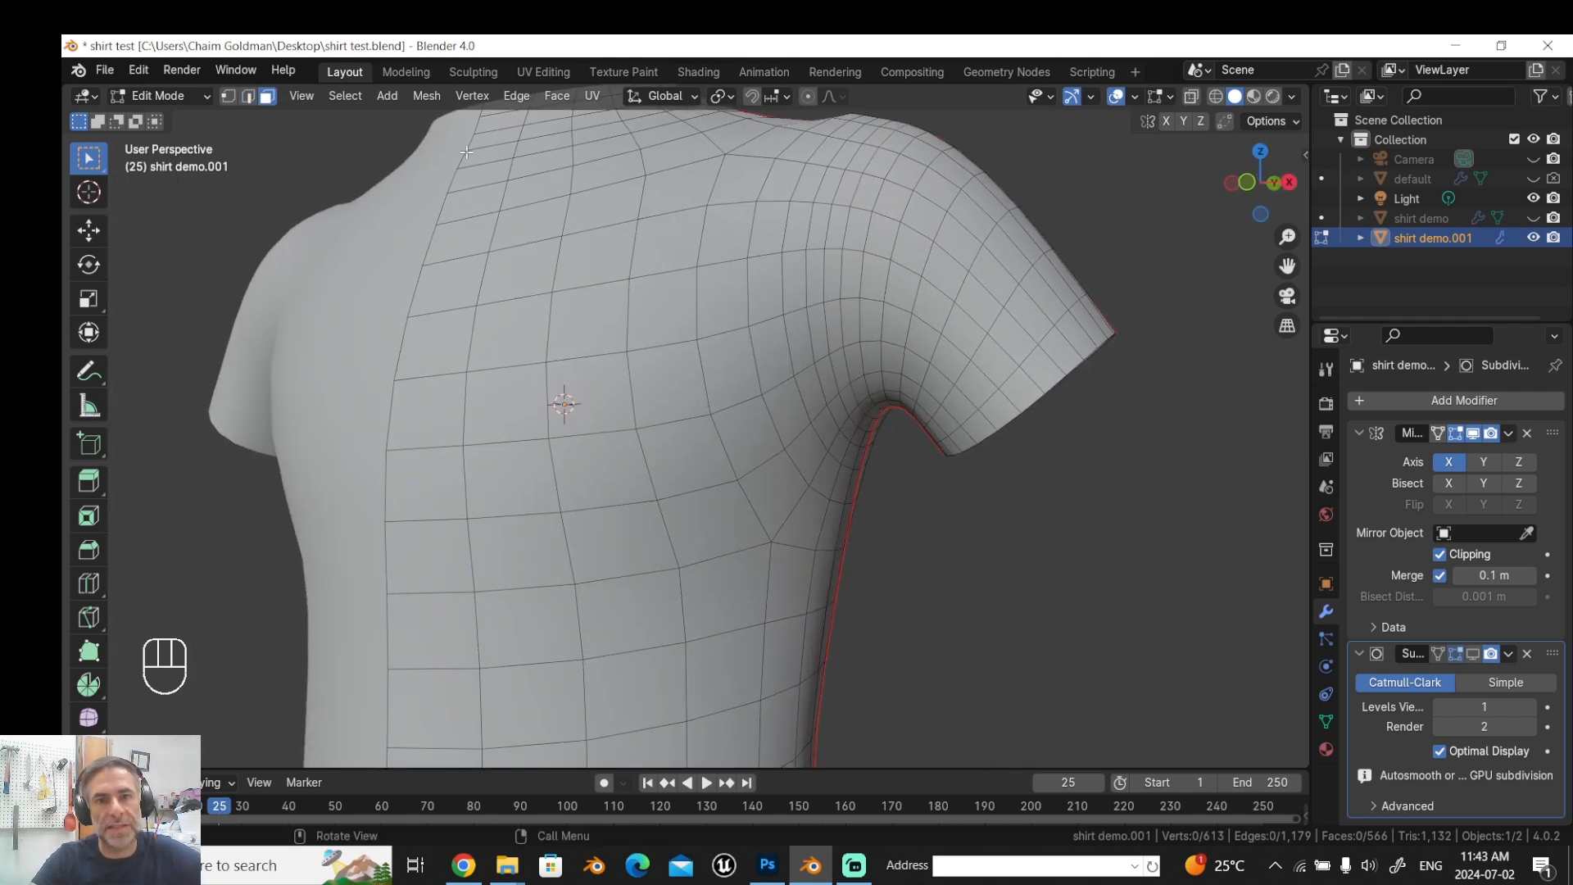
pyautogui.keyDown('alt'); pyautogui.click(1028, 386); pyautogui.keyUp('alt')
pyautogui.press('ctrl+KP_Add')
pyautogui.press('ctrl+KP_Add')
pyautogui.press('ctrl+KP_Add')
pyautogui.press('ctrl+KP_Add')
pyautogui.press('ctrl+KP_Add')
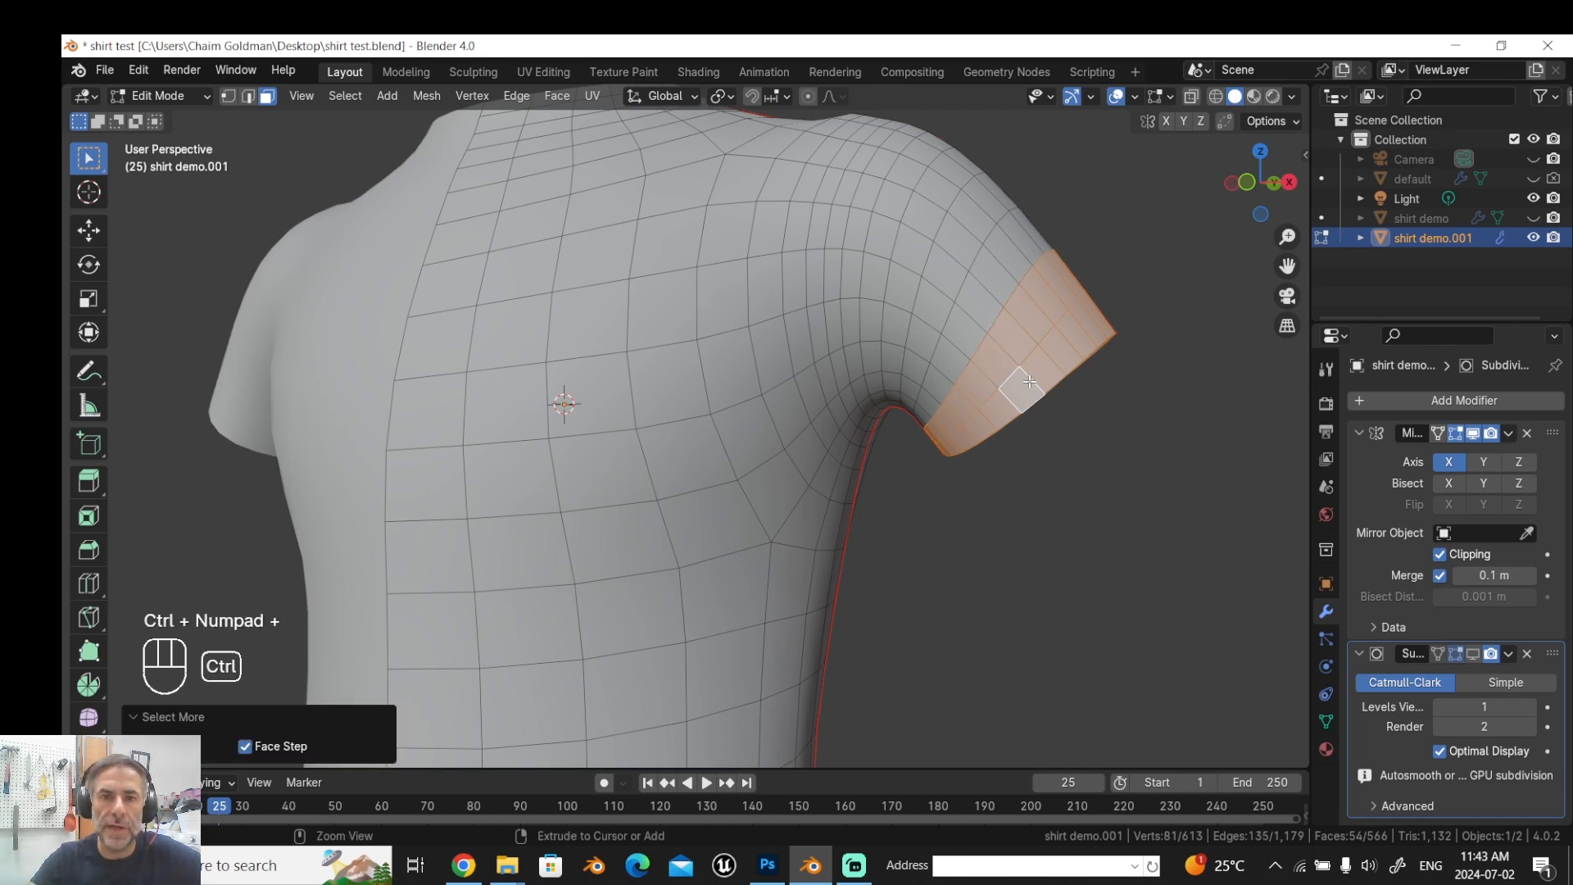
pyautogui.moveTo(949, 405); pyautogui.dragTo(959, 425)
pyautogui.press('ctrl+KP_Add')
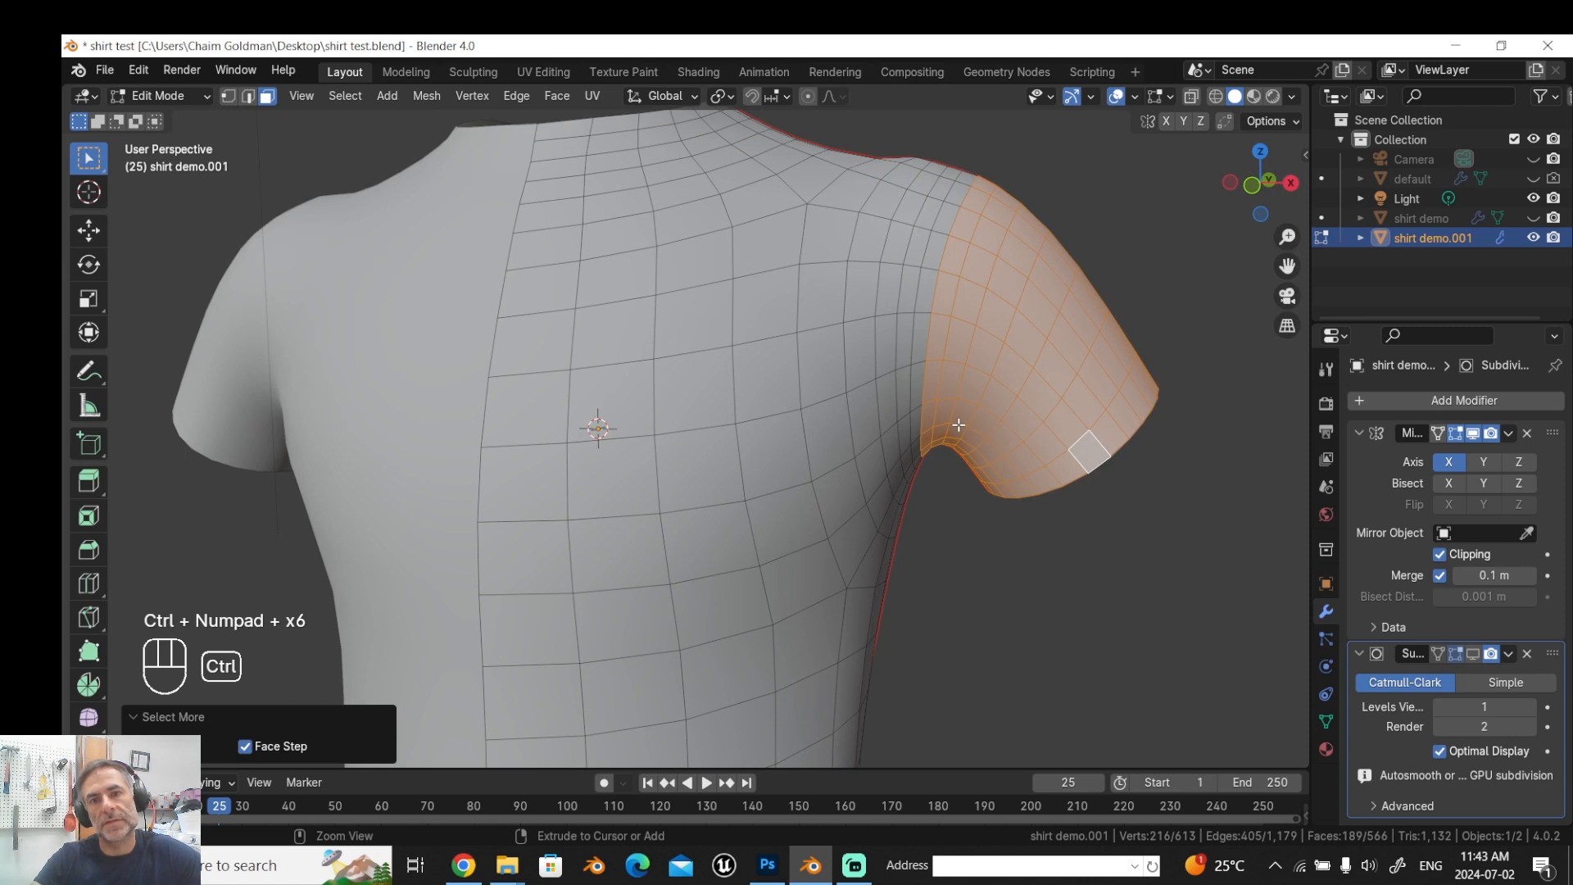
pyautogui.moveTo(944, 350); pyautogui.dragTo(919, 344)
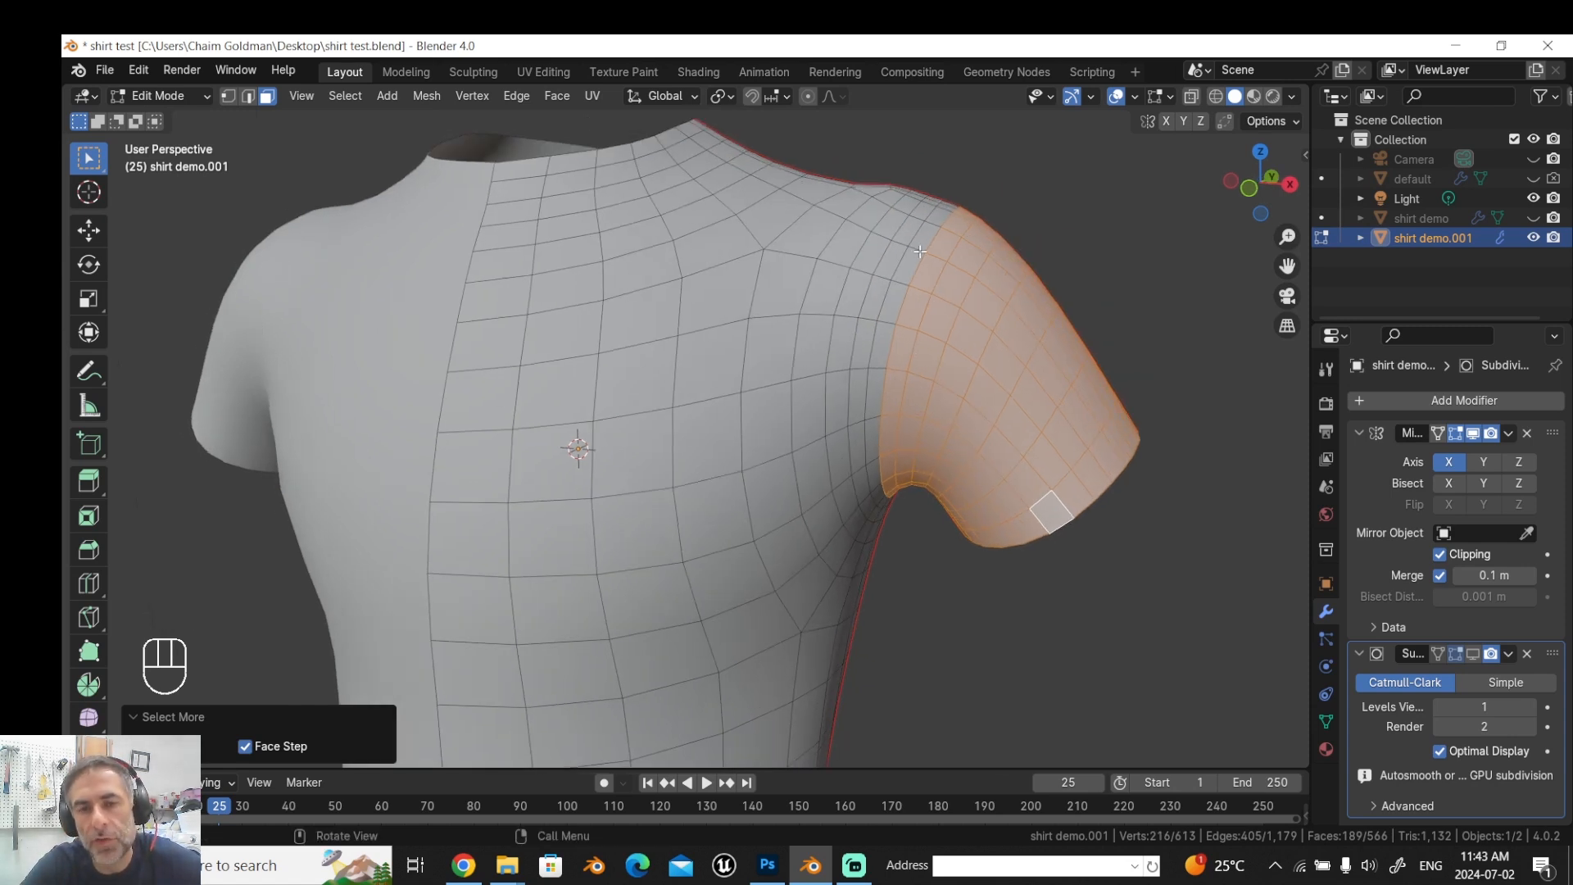
pyautogui.scroll(5, 921, 259)
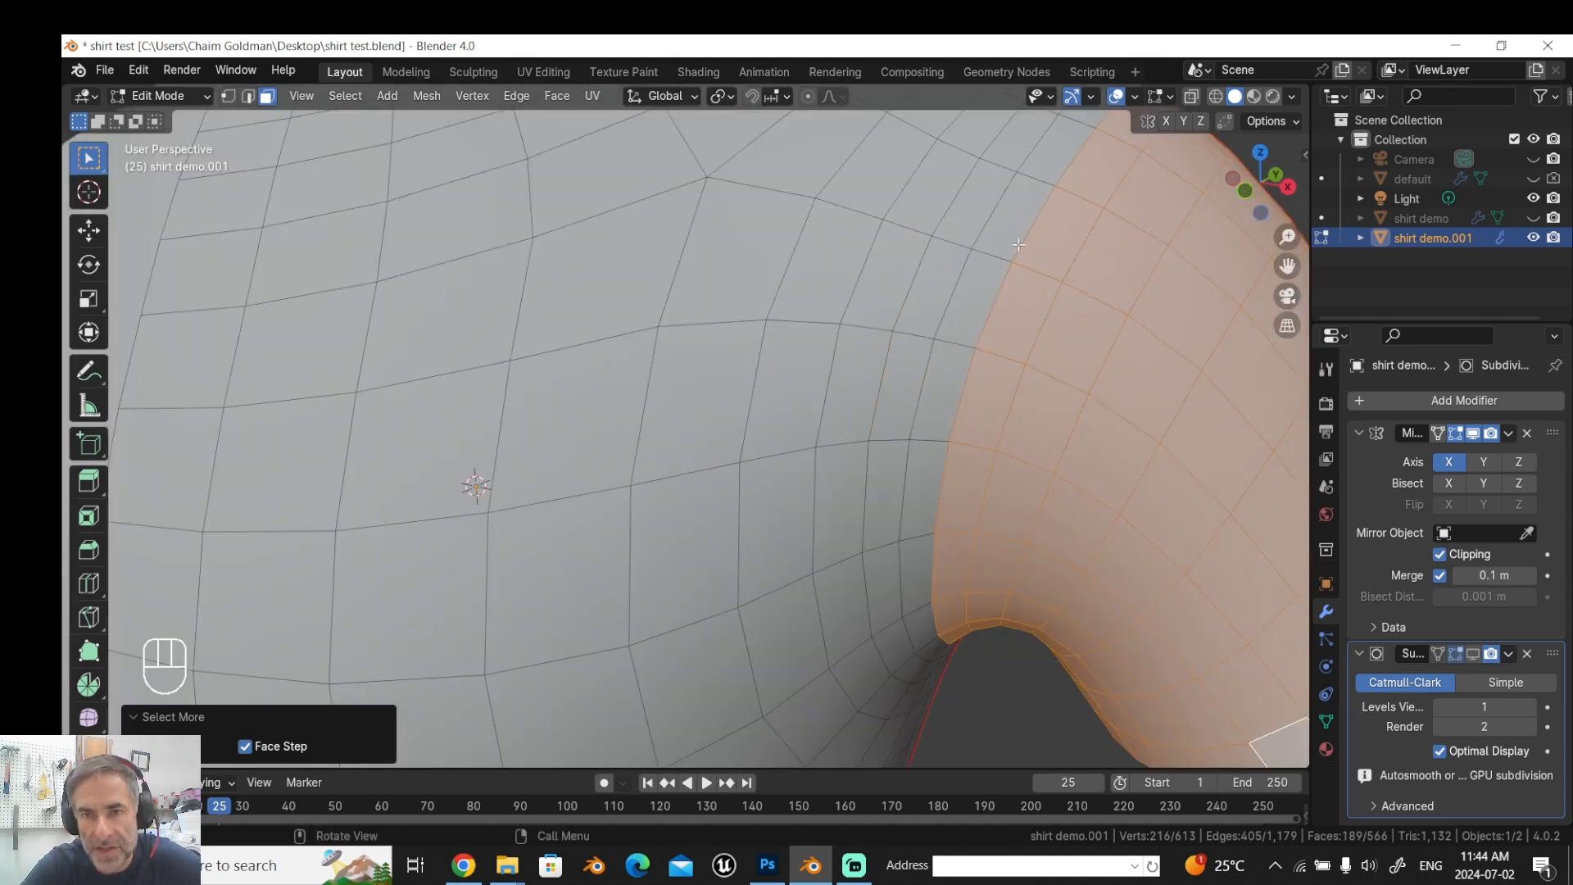
pyautogui.scroll(-5, 892, 268)
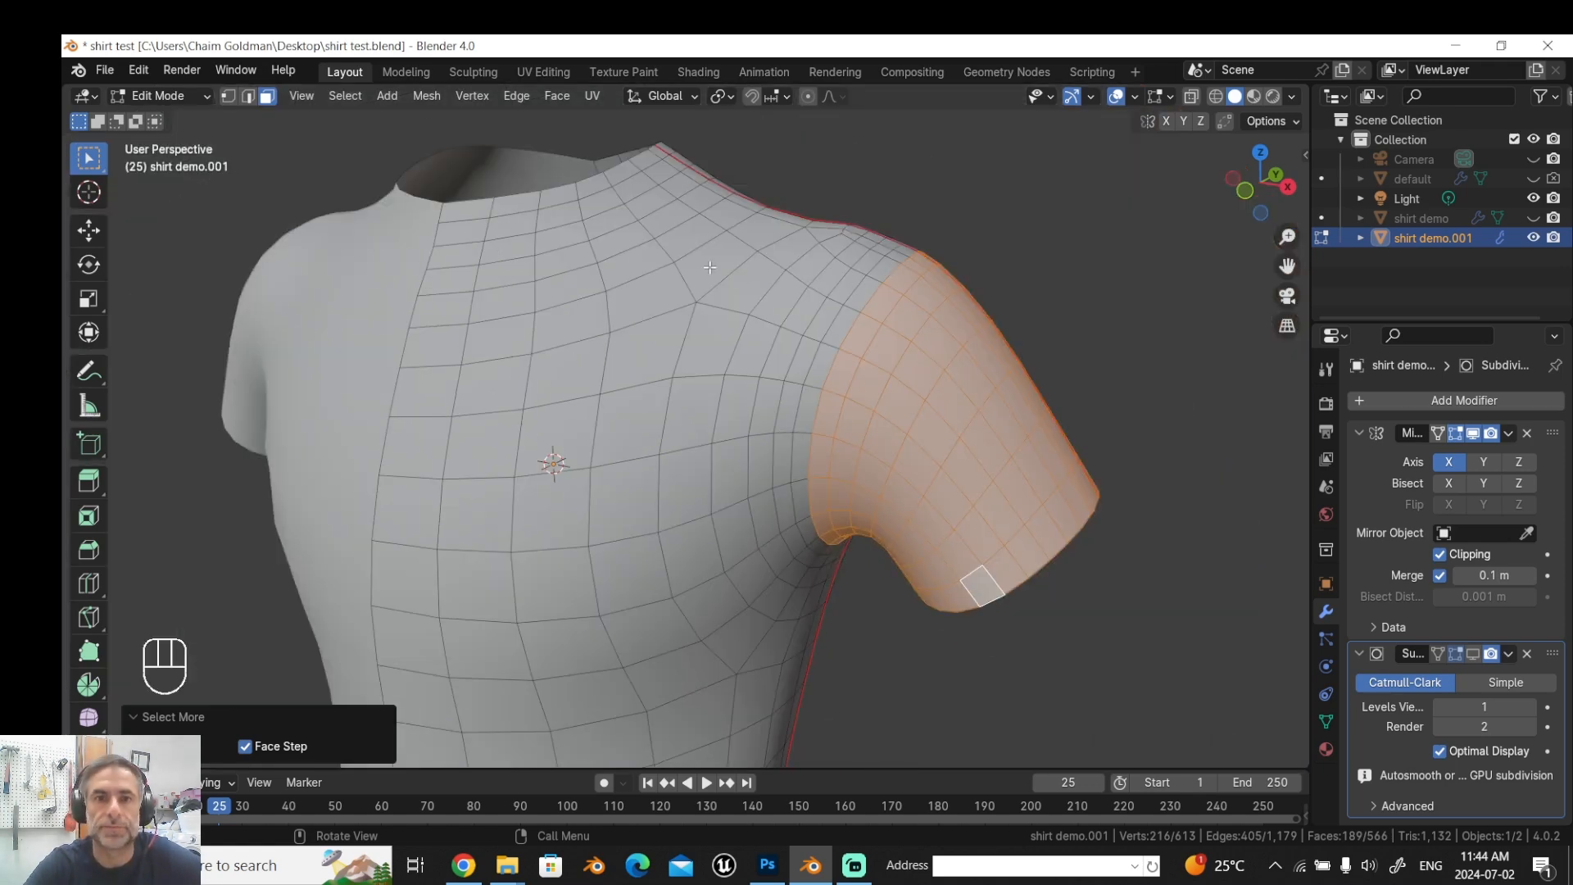
# Open the UV Editing workspace, widen the UV editor, and select all UVs of the sleeve faces.
pyautogui.click(543, 71)
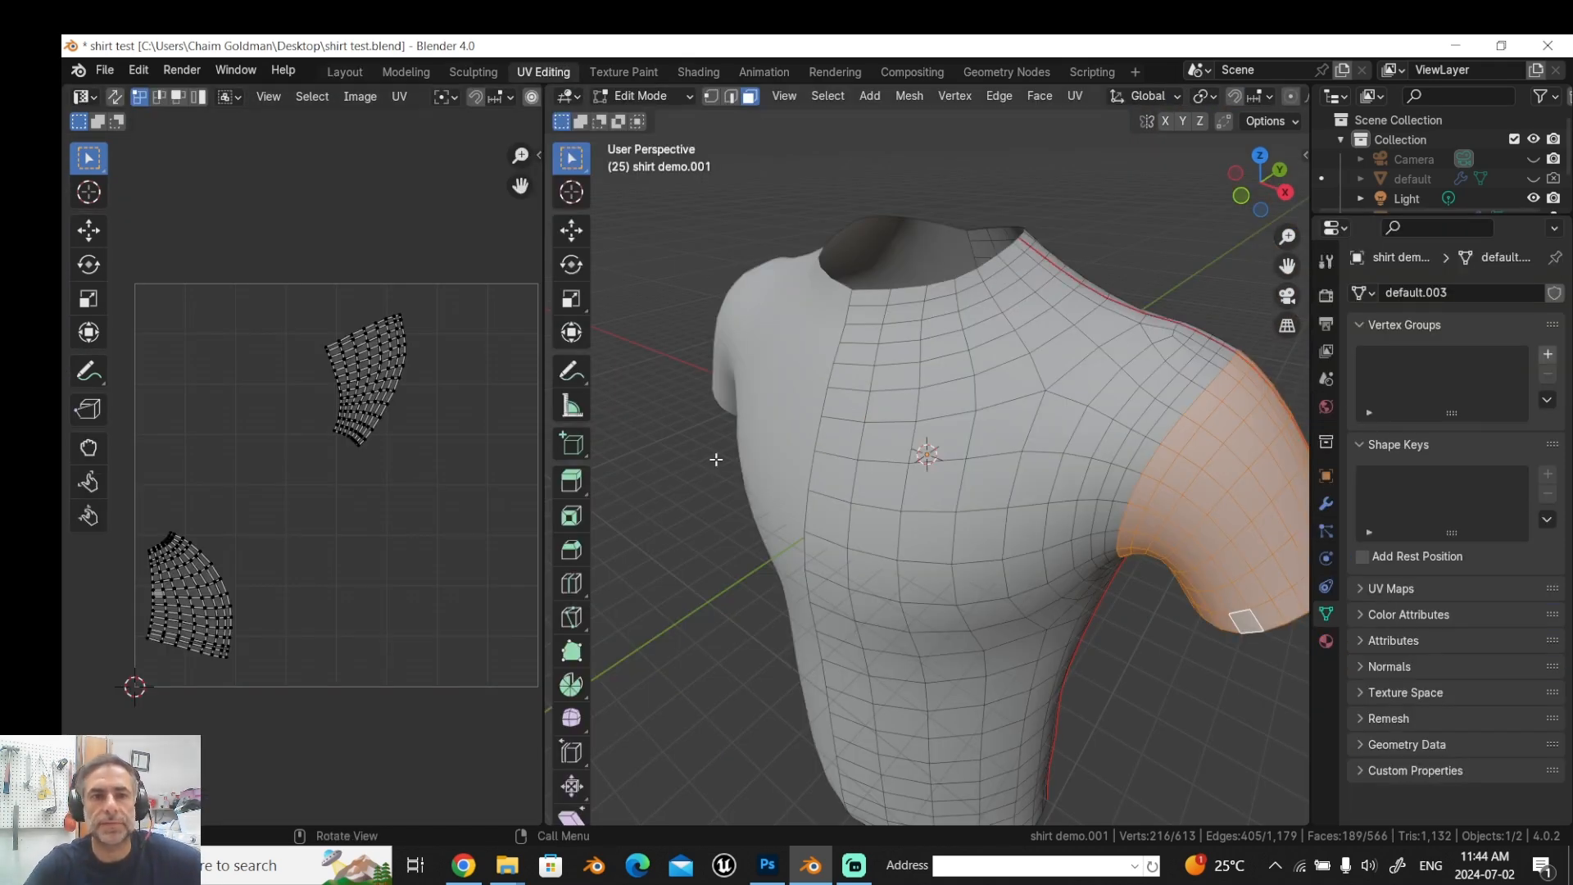
pyautogui.moveTo(544, 464); pyautogui.dragTo(753, 459)
pyautogui.press('a')
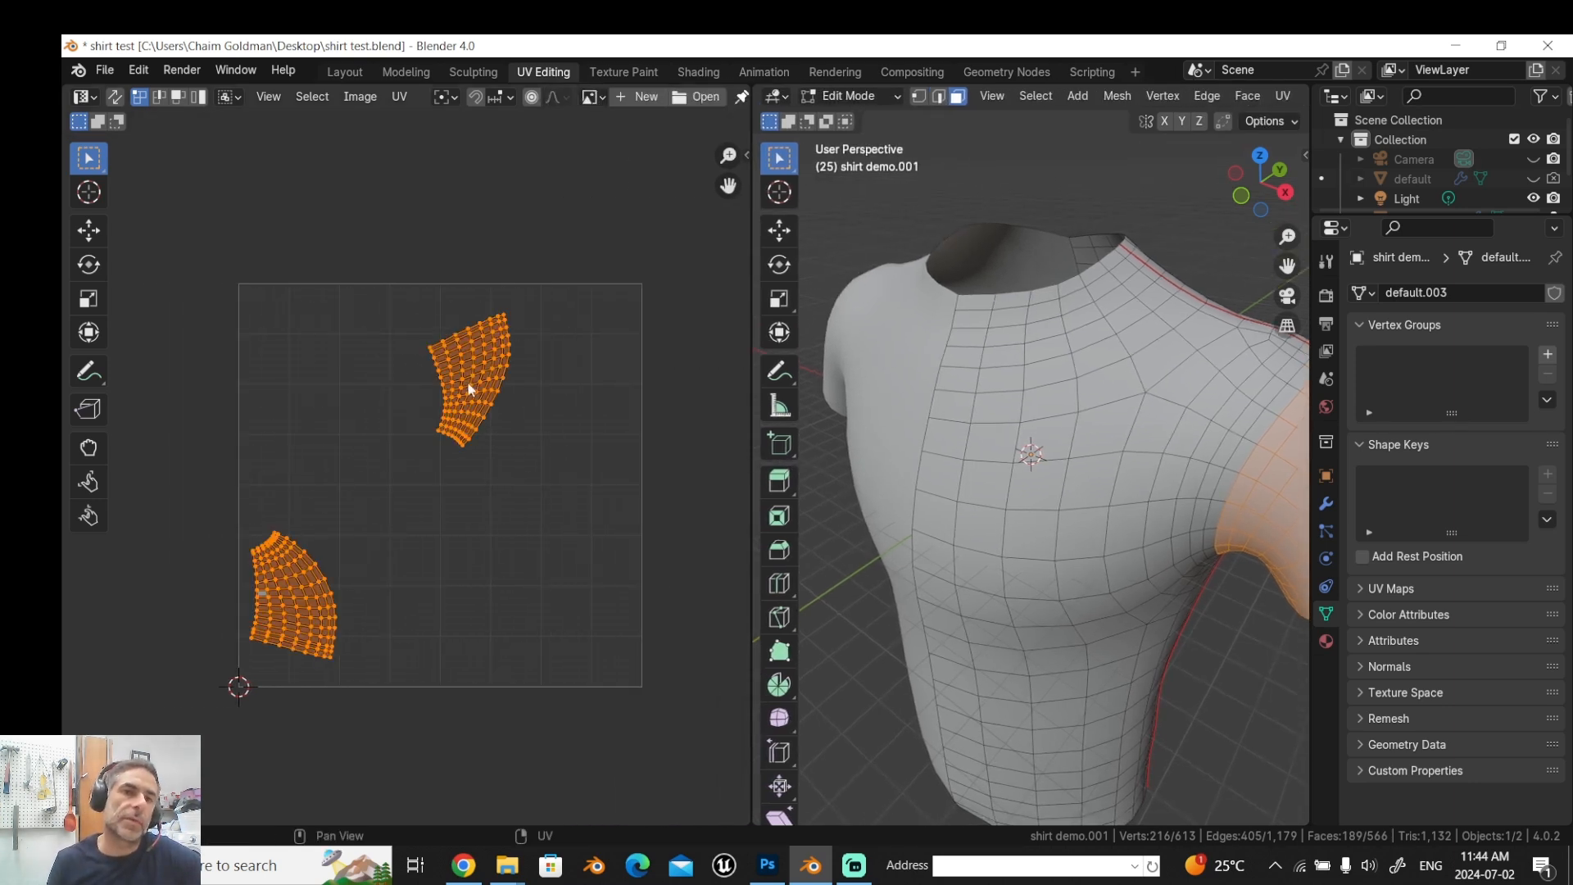
pyautogui.scroll(-1, 336, 430)
pyautogui.hotkey('alt', 'a')
pyautogui.press('a')
# Export the selected sleeve's UV layout as a PNG image, overwriting sleeve guide.png in the Stitch video folder.
pyautogui.click(400, 97)
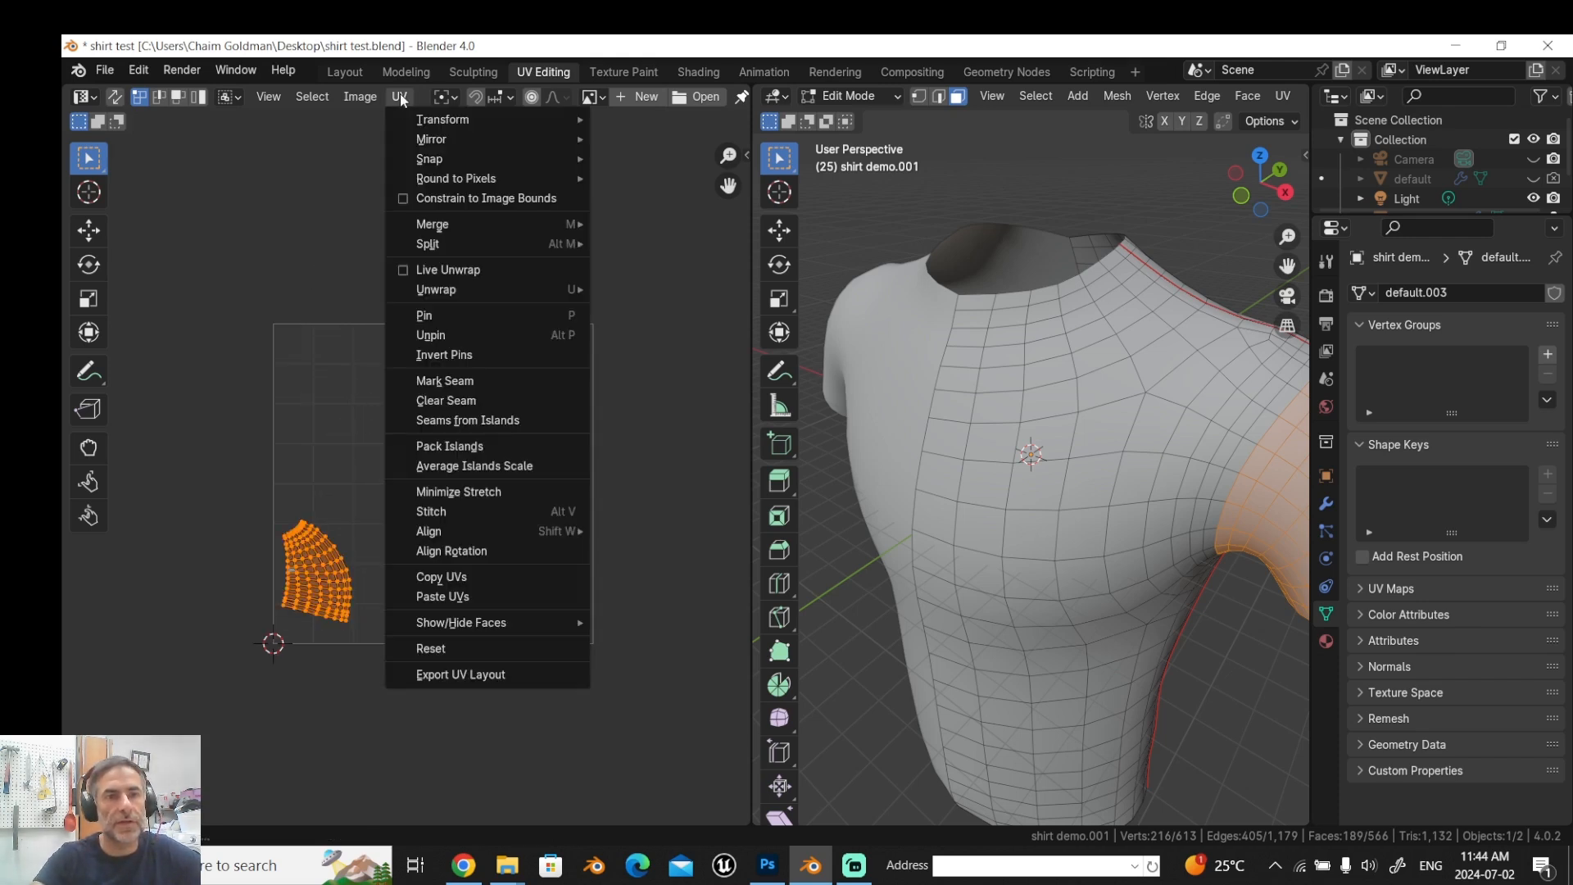
pyautogui.click(446, 675)
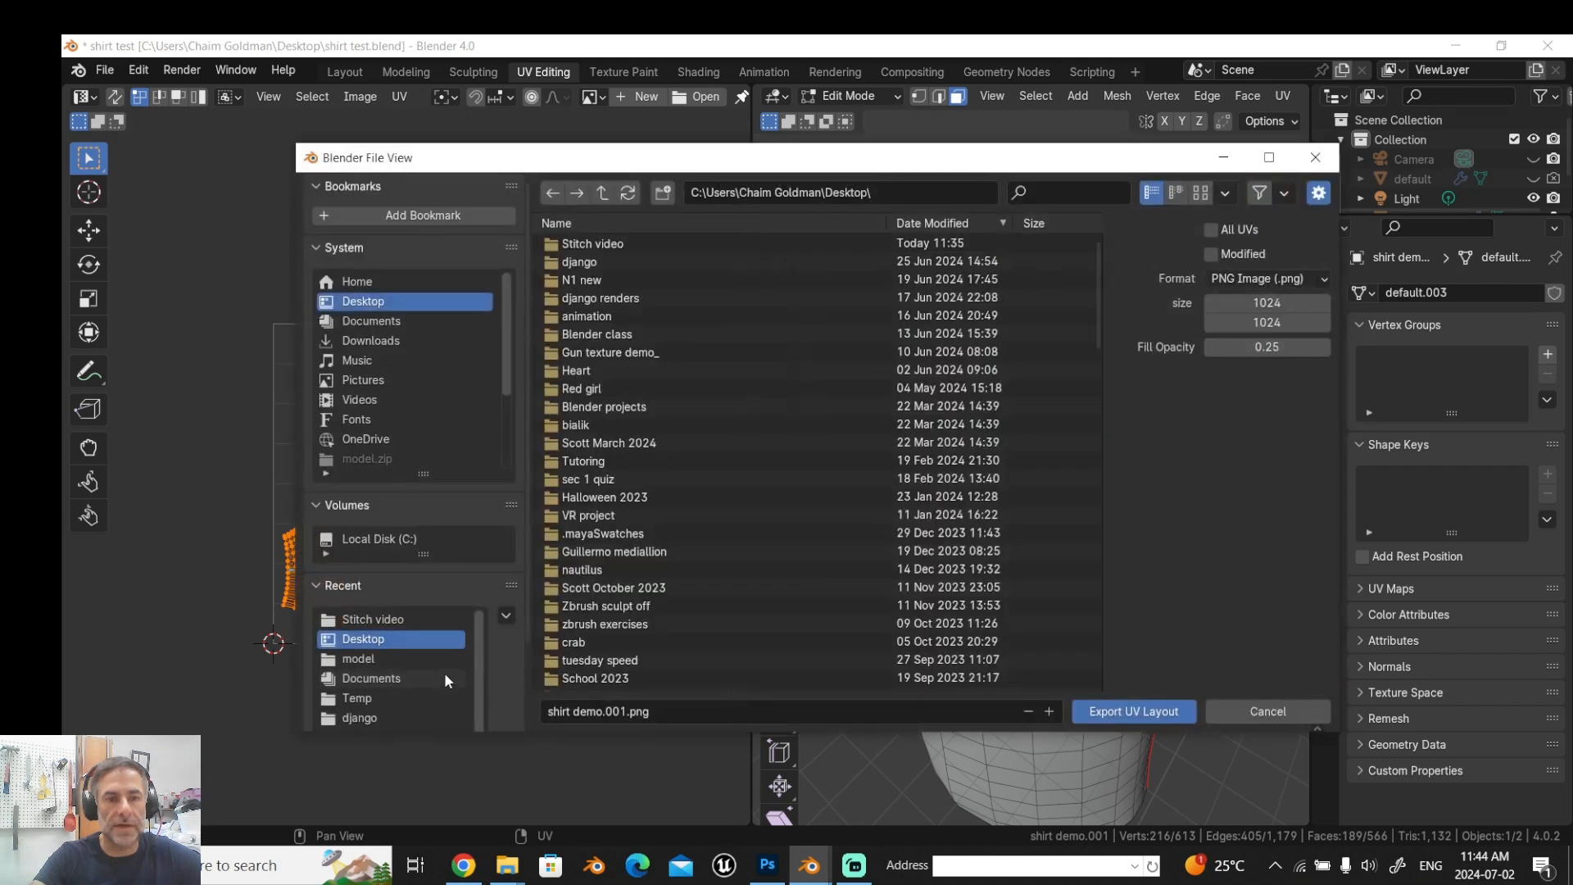
pyautogui.click(602, 245)
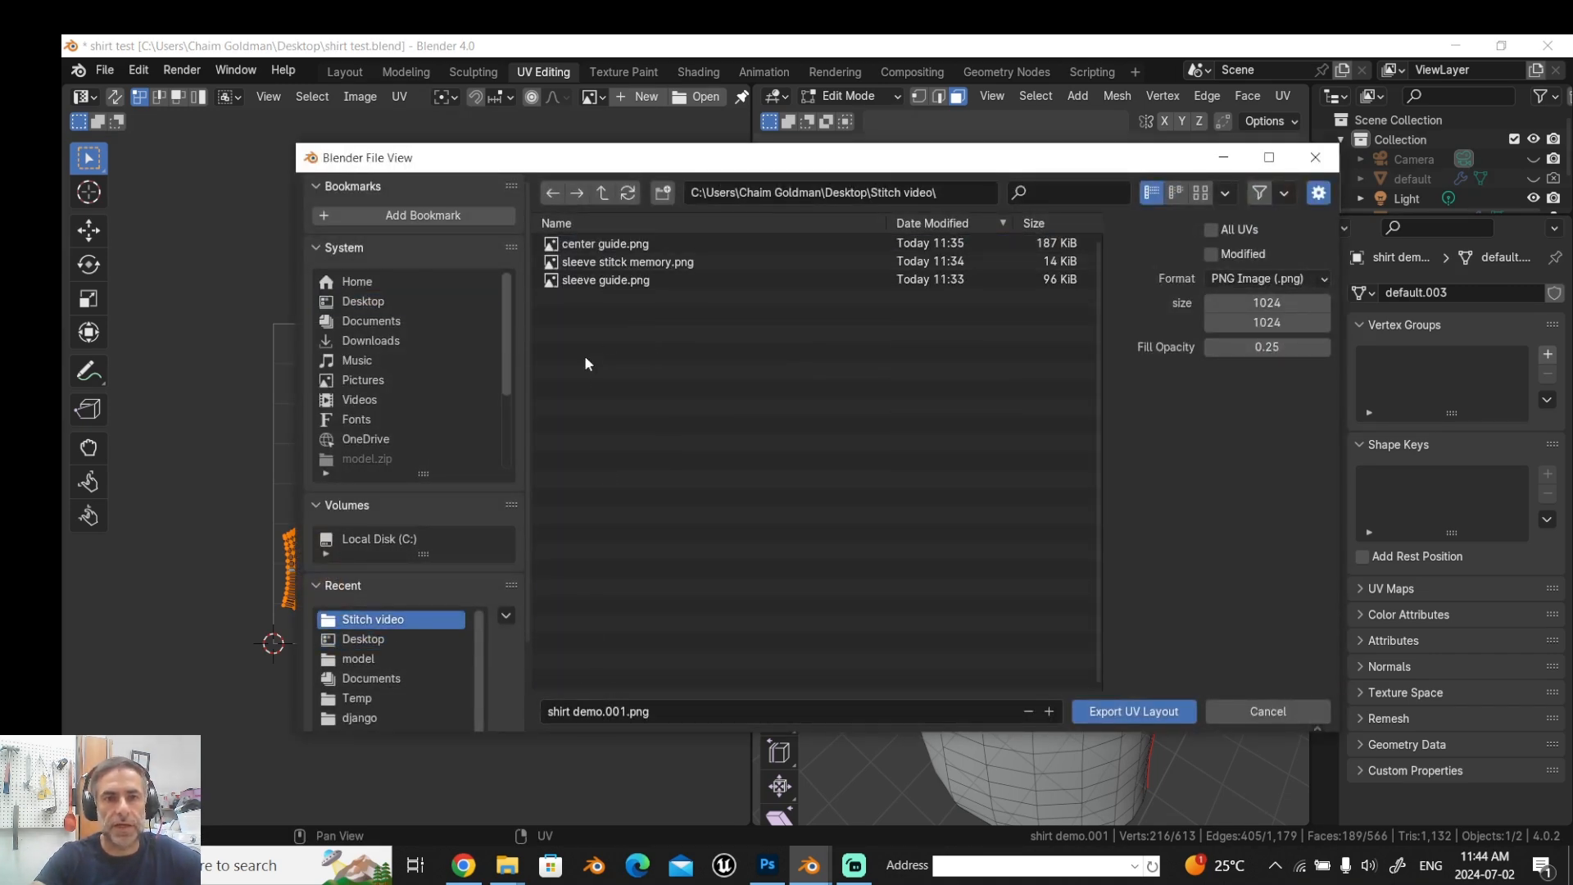
pyautogui.click(612, 279)
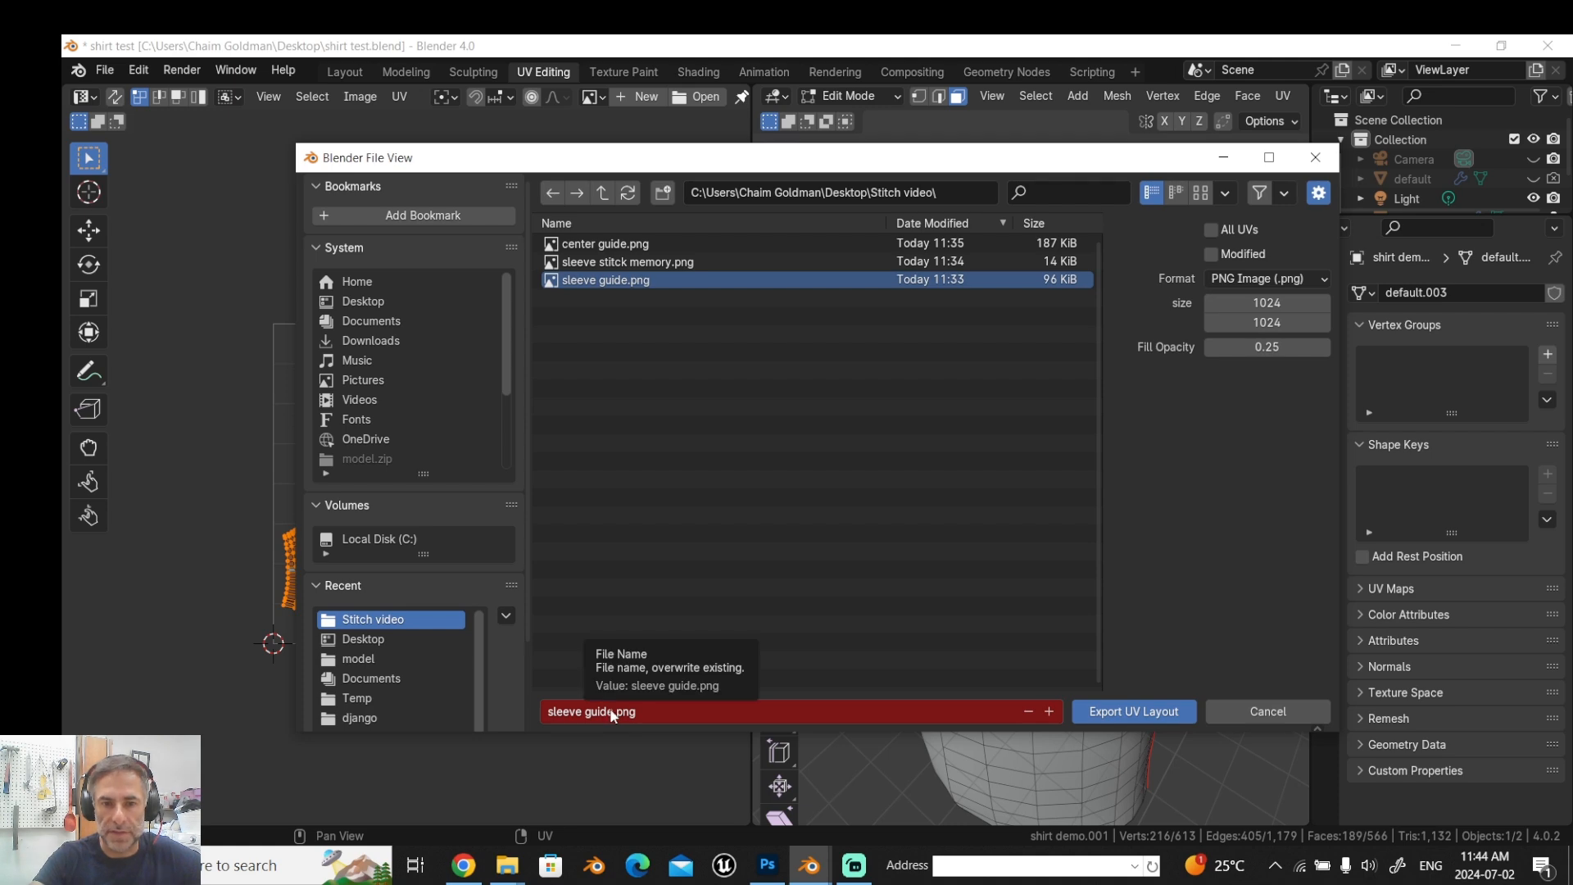
pyautogui.click(1103, 711)
pyautogui.click(958, 98)
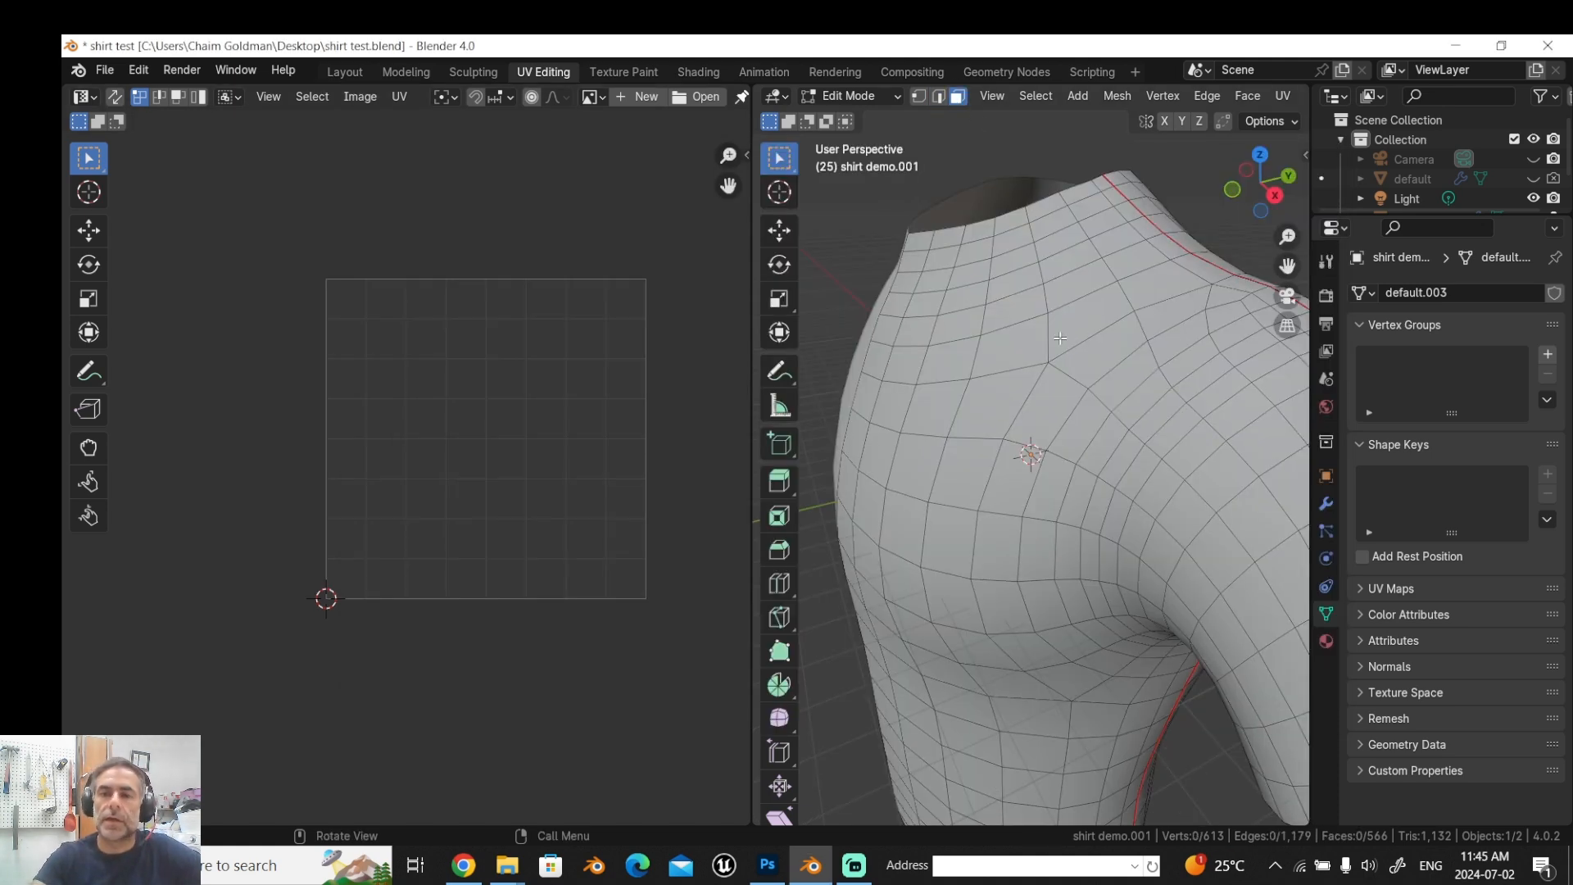
# Select all linked faces of the shirt's front panel and shrink the selection by one ring away from the seams.
pyautogui.hotkey('ctrl', 'l')
pyautogui.scroll(-3, 1038, 372)
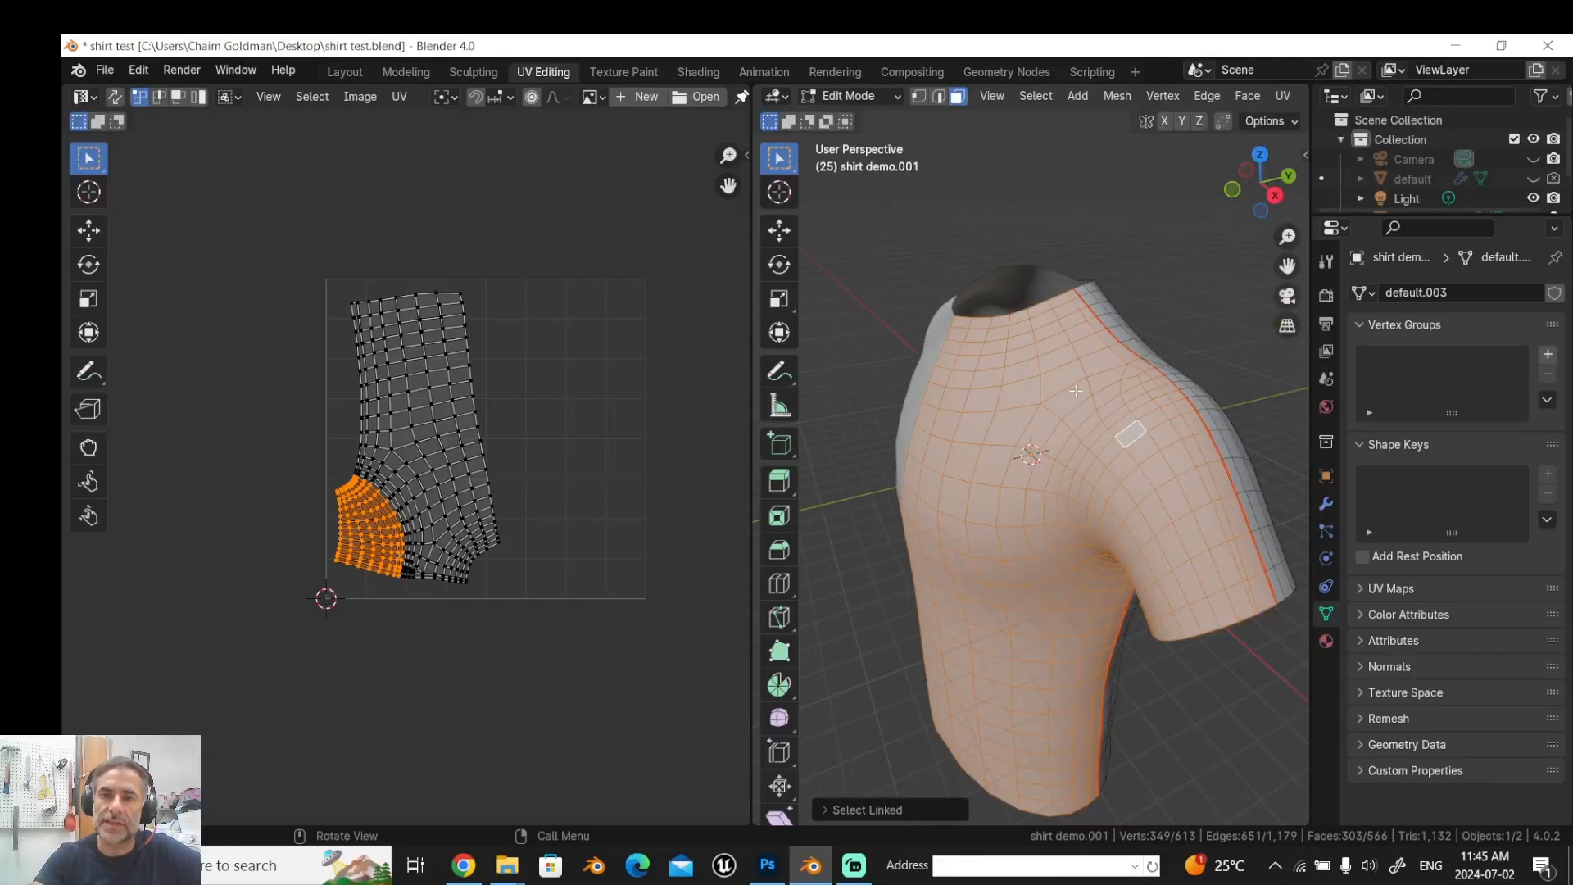
pyautogui.scroll(4, 1081, 416)
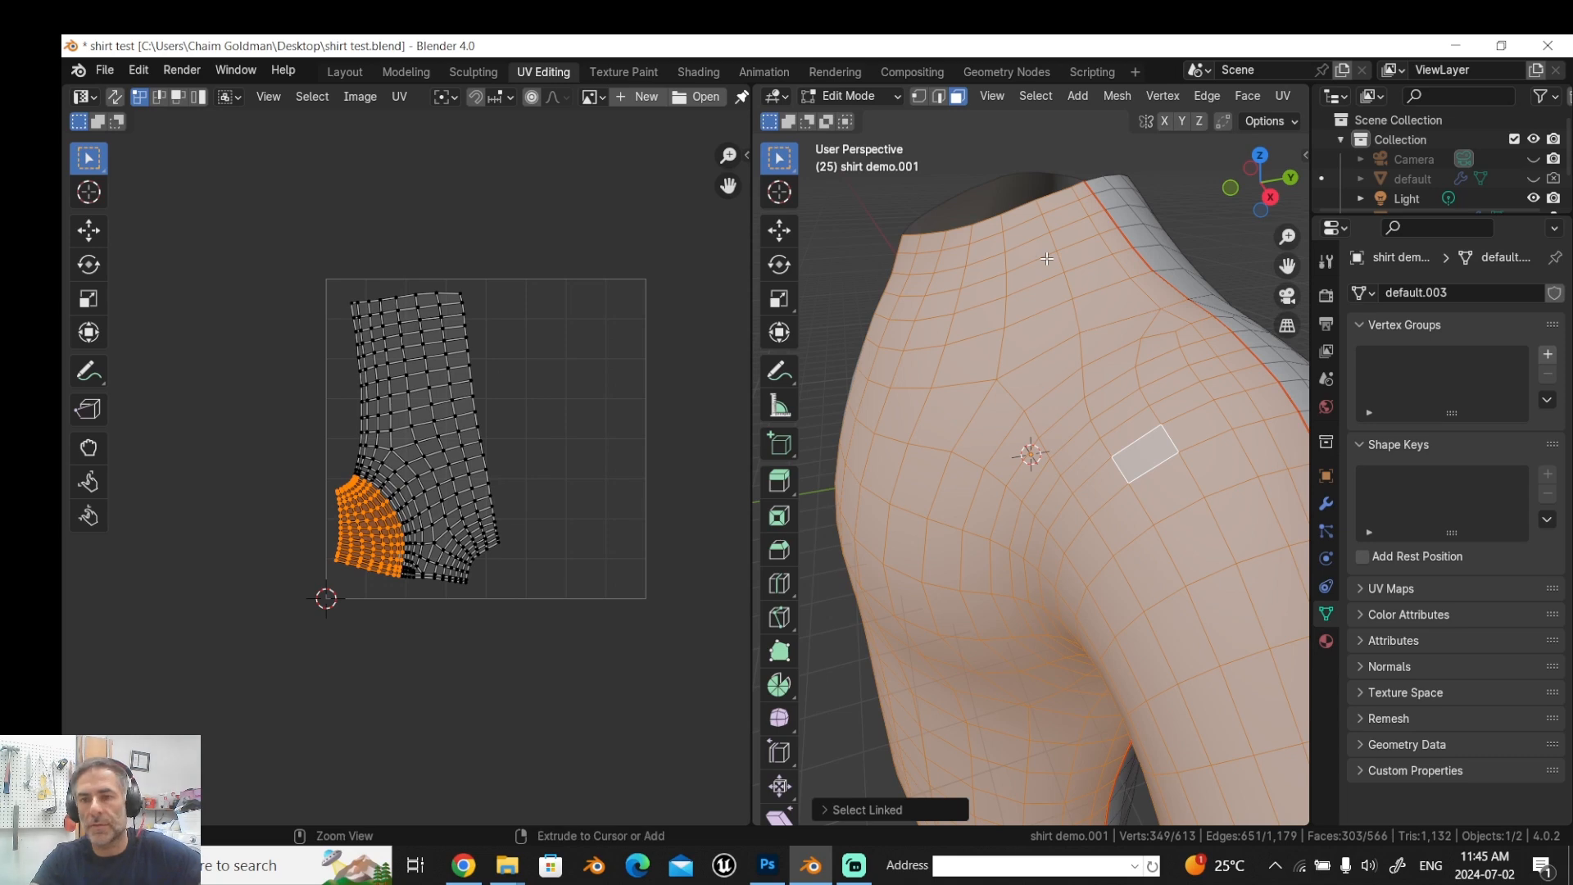
pyautogui.press('ctrl+KP_Subtract')
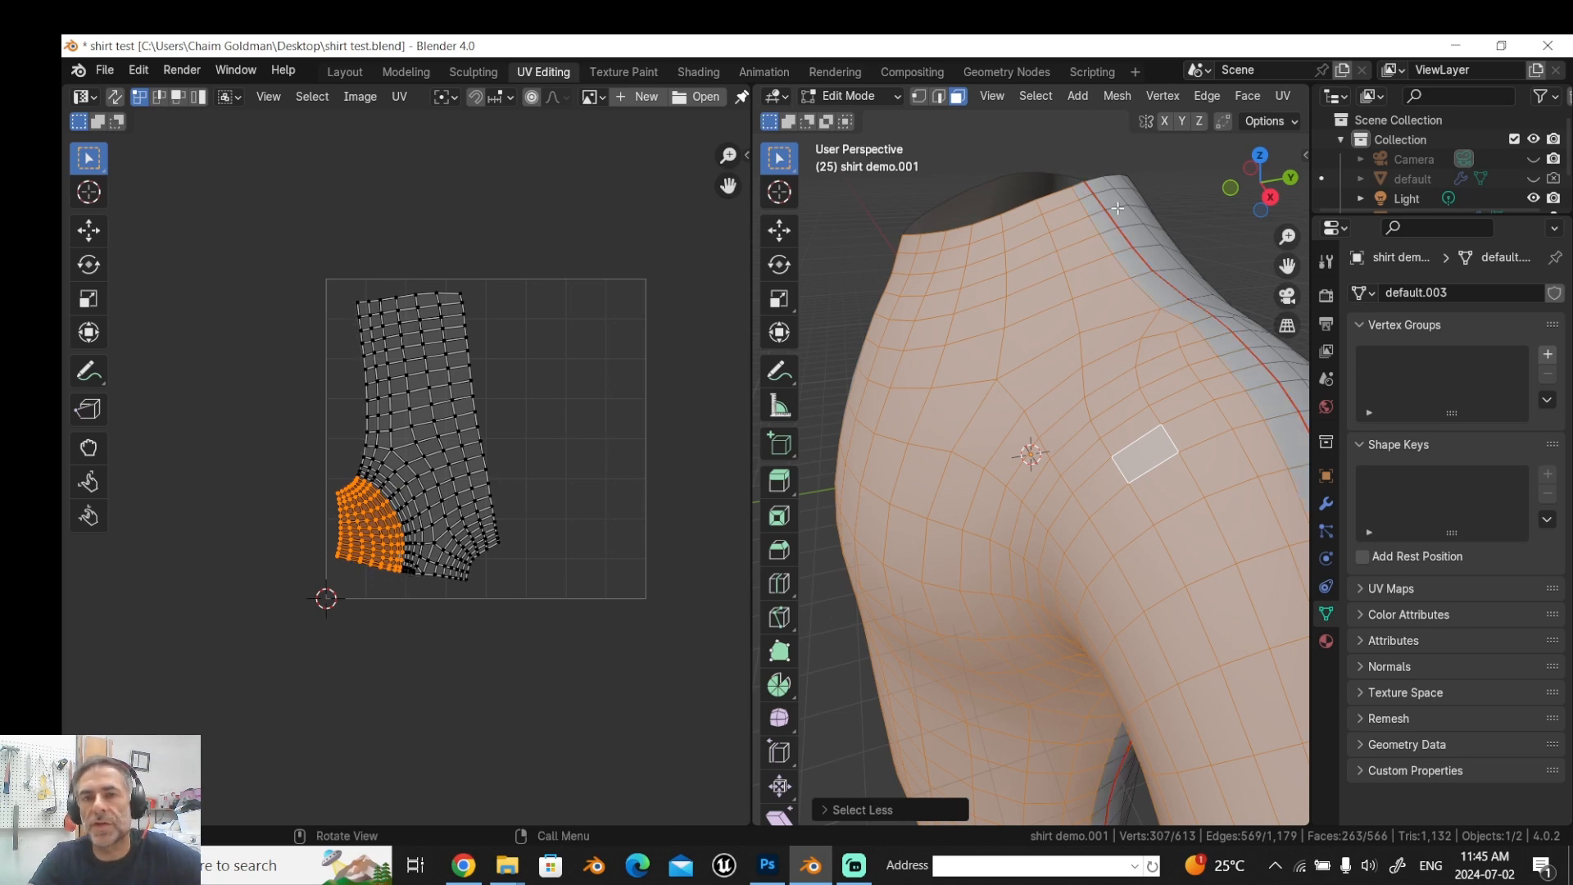
pyautogui.scroll(-2, 1052, 309)
pyautogui.moveTo(1049, 336); pyautogui.dragTo(902, 100)
pyautogui.click(1036, 96)
pyautogui.moveTo(1083, 375)
pyautogui.moveTo(1057, 385); pyautogui.dragTo(964, 347)
pyautogui.scroll(3, 964, 348)
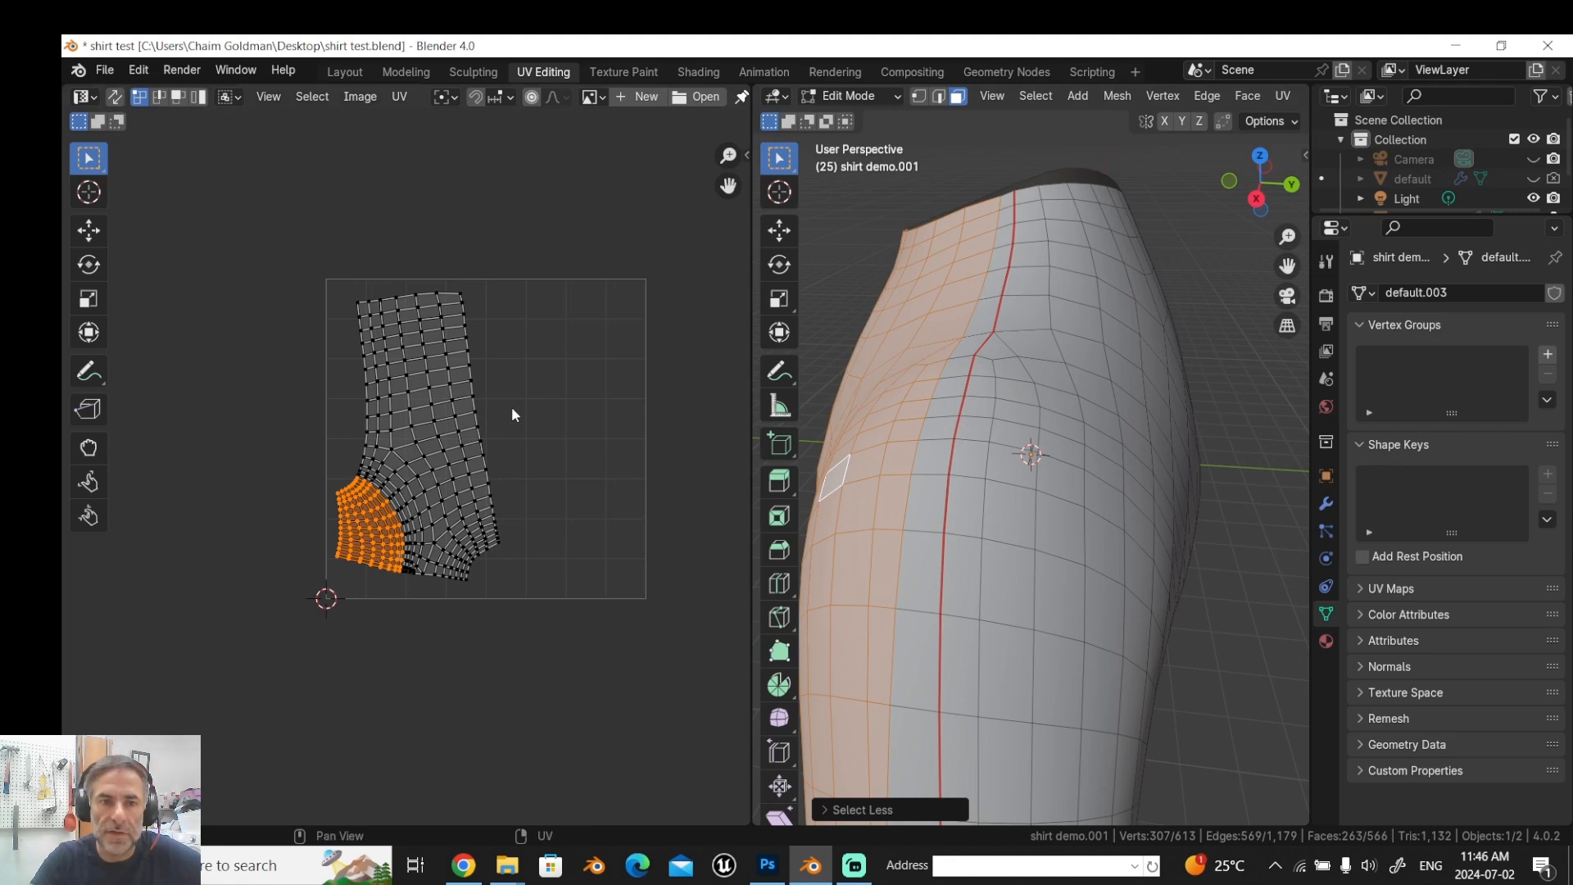
# Select all UVs of the front panel and export their layout as a PNG image, overwriting center guide.png in the Stitch video folder.
pyautogui.press('a')
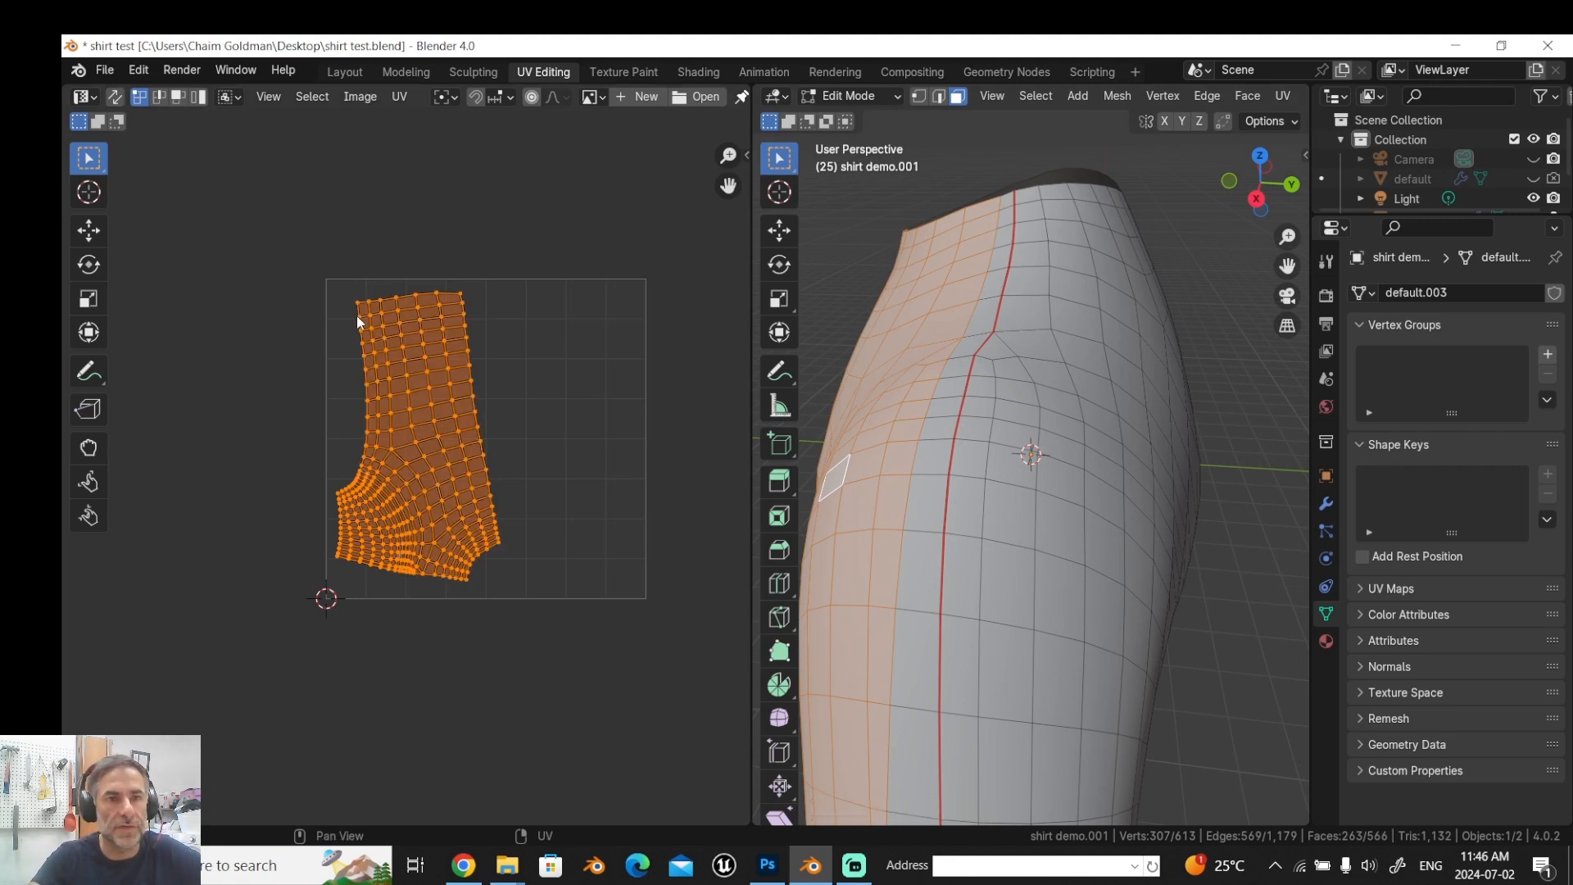
pyautogui.click(400, 96)
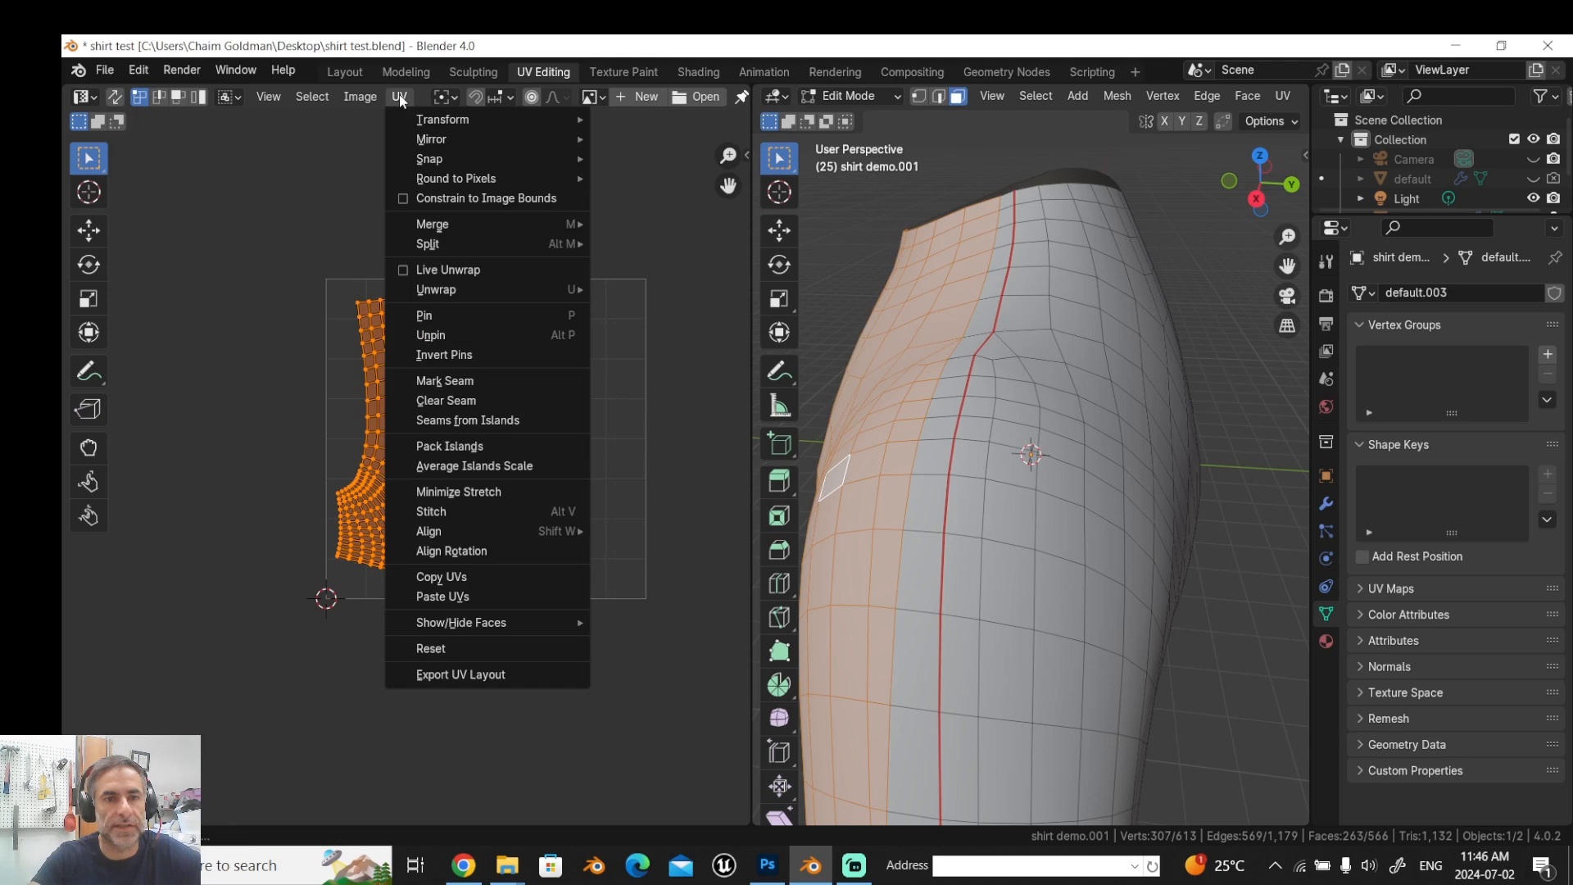
pyautogui.click(447, 676)
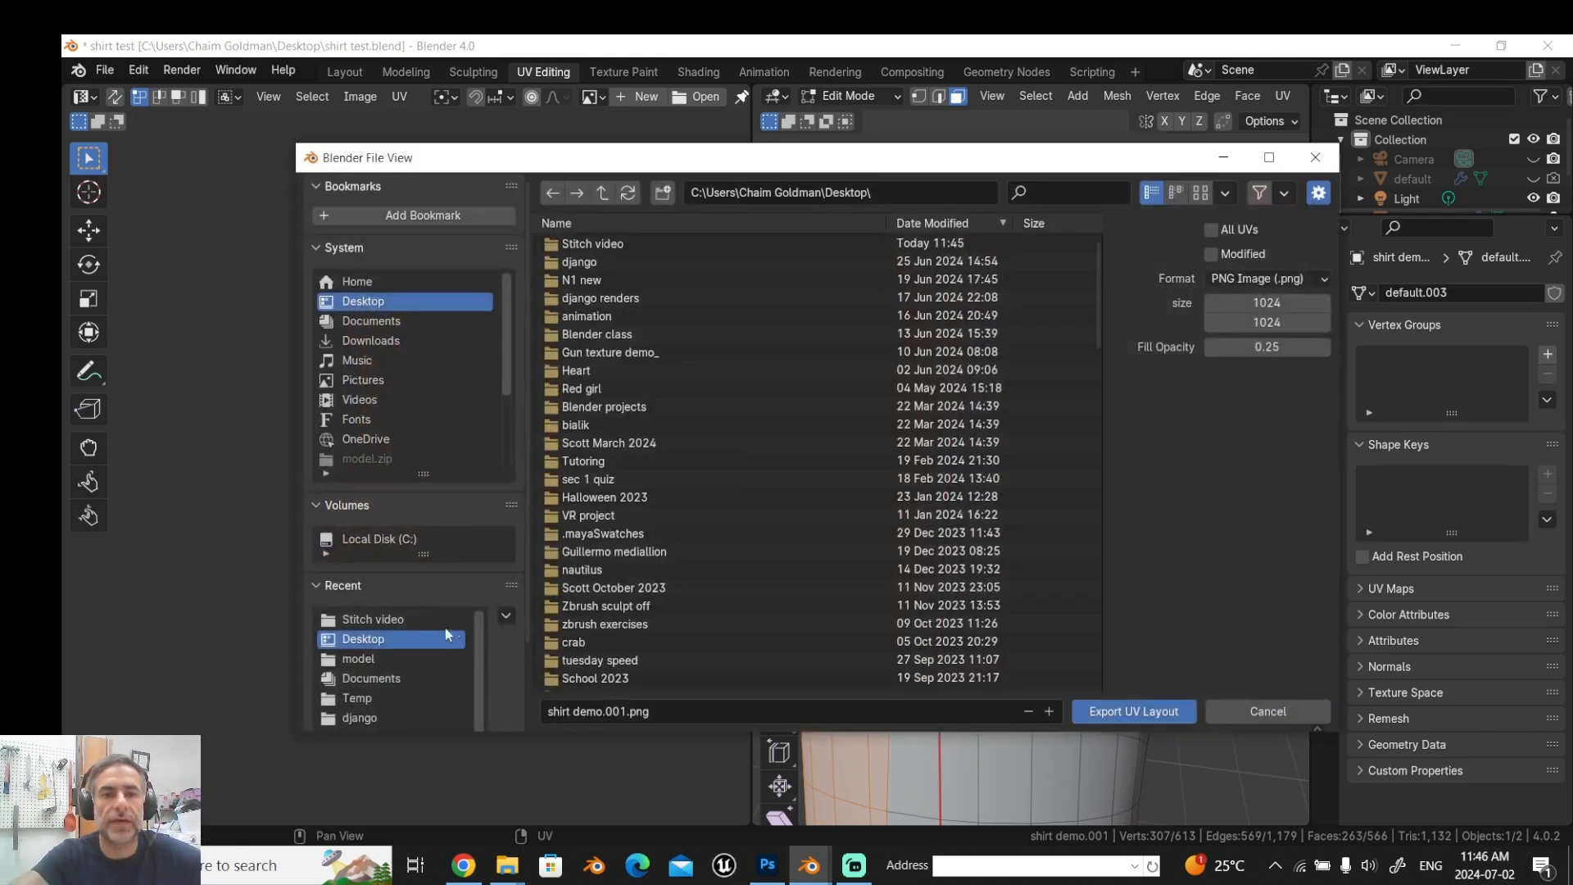
pyautogui.click(623, 241)
pyautogui.click(606, 281)
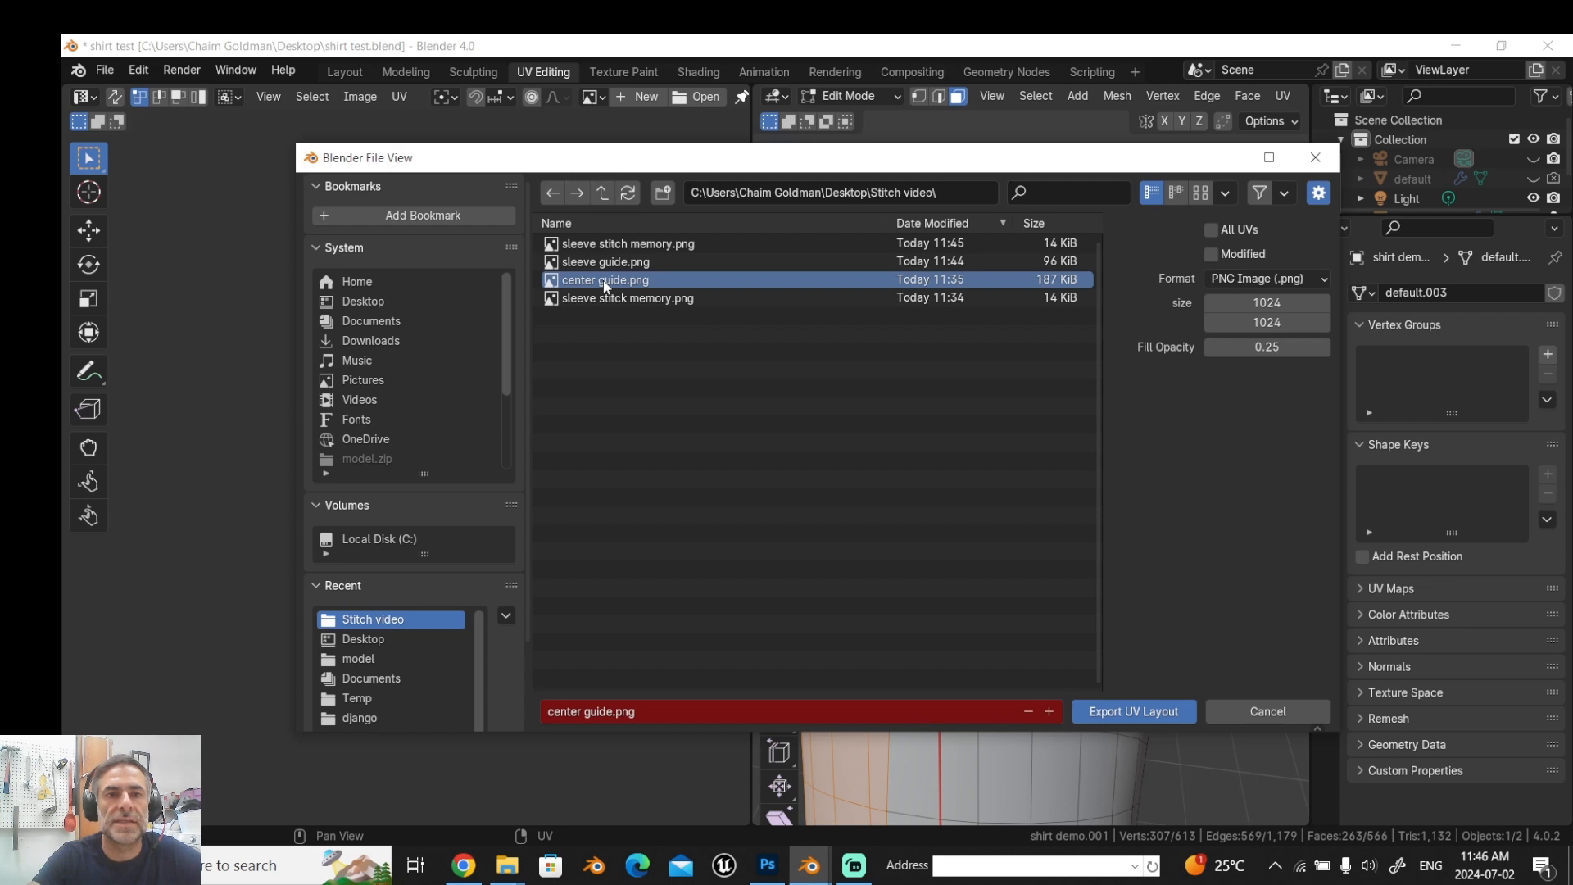
pyautogui.click(1130, 719)
pyautogui.moveTo(443, 512); pyautogui.dragTo(523, 512)
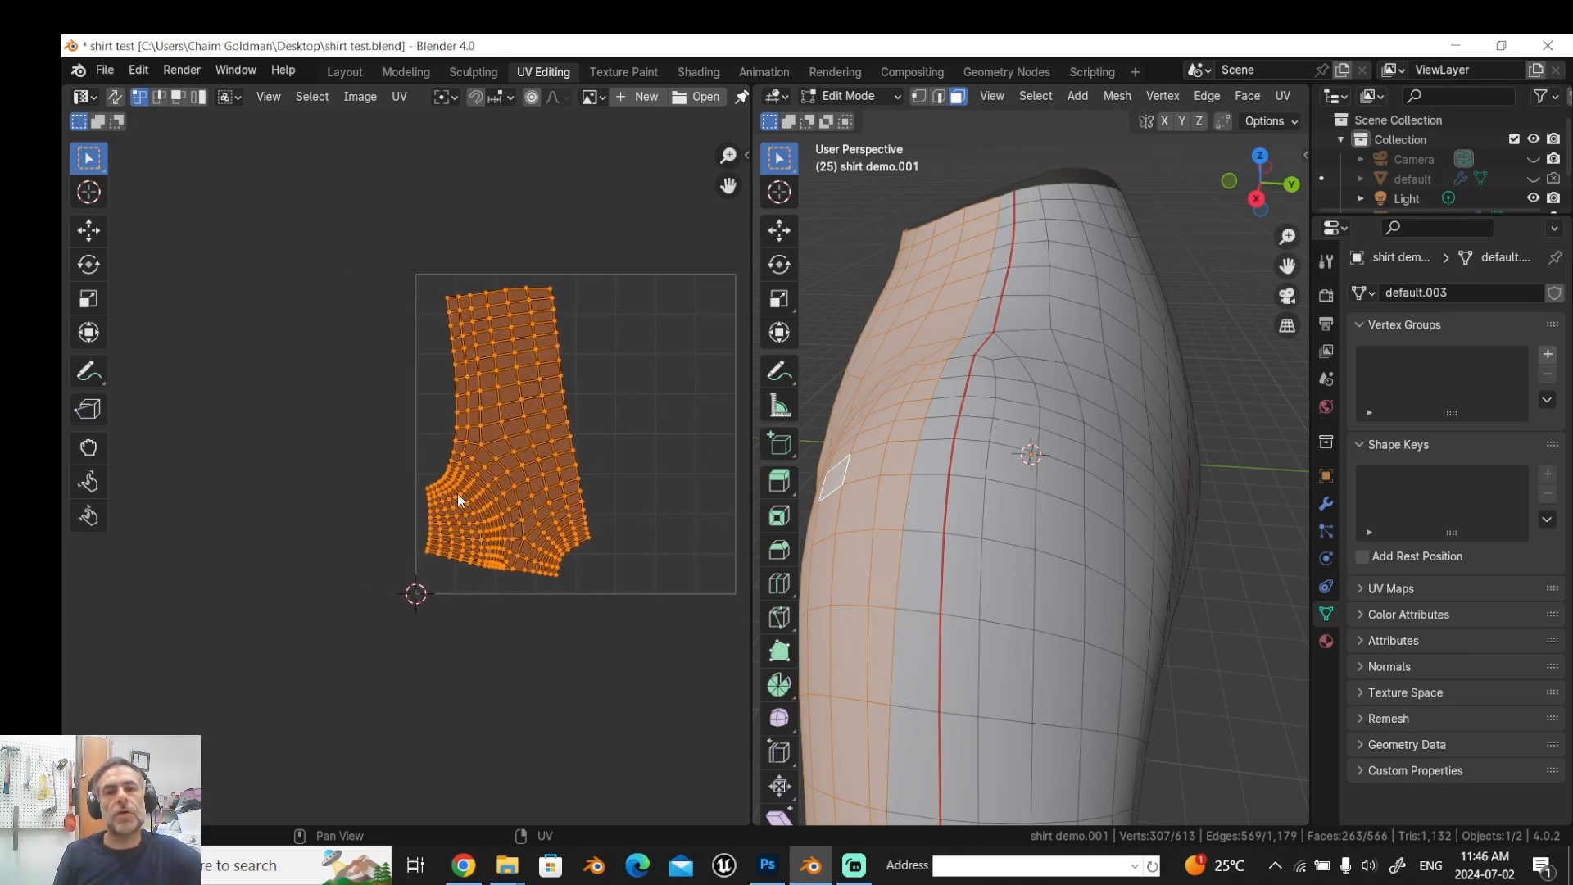
# Save the shirt file from the Layout workspace and switch to Photoshop.
pyautogui.click(345, 72)
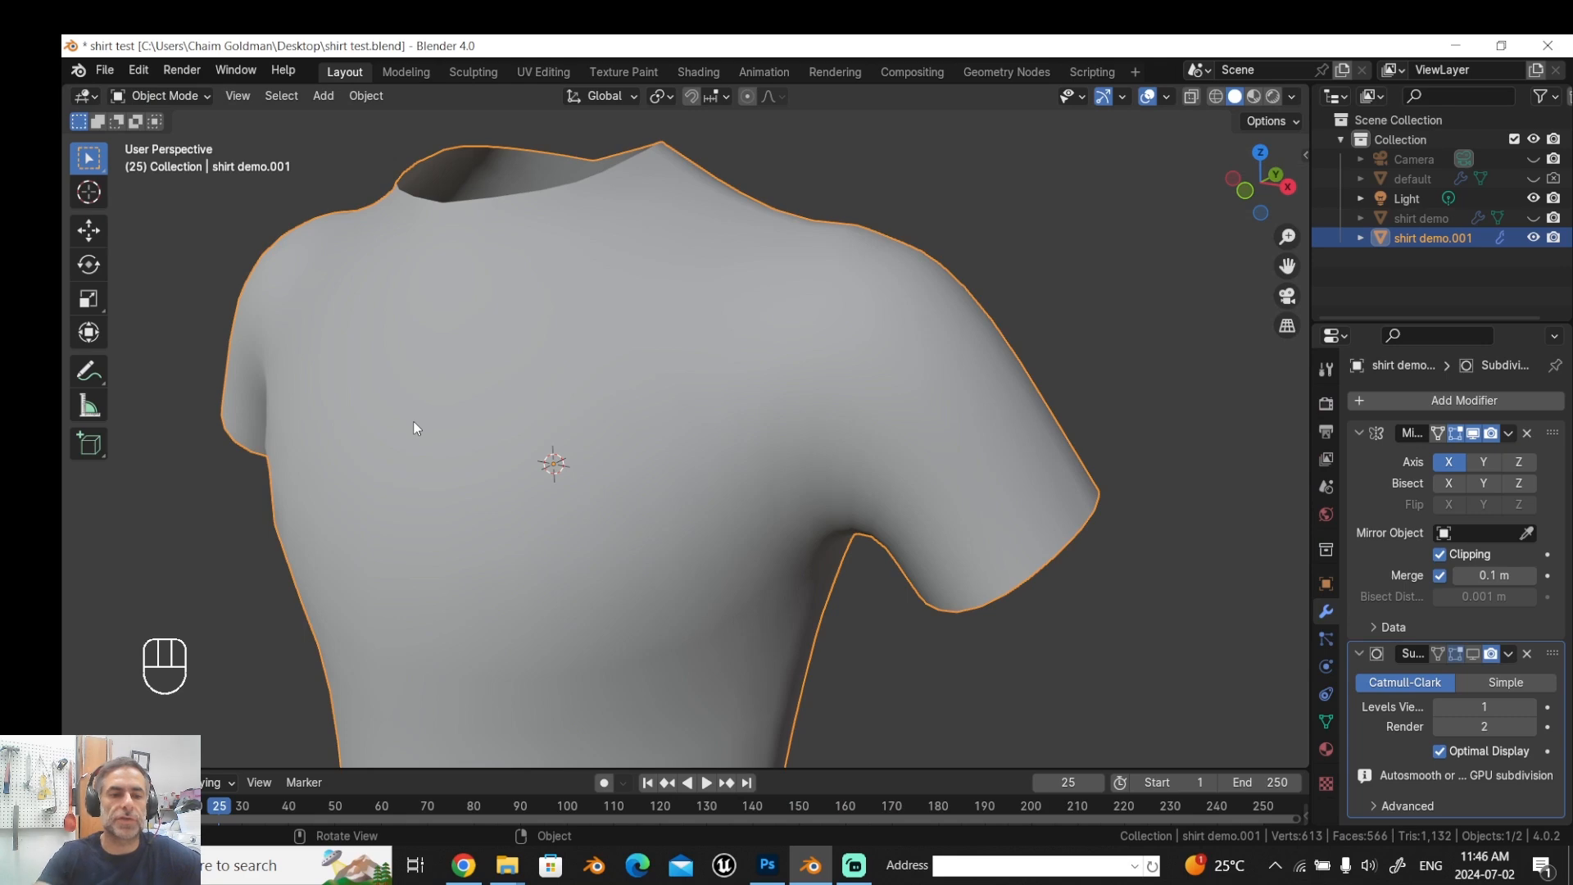
pyautogui.hotkey('ctrl', 's')
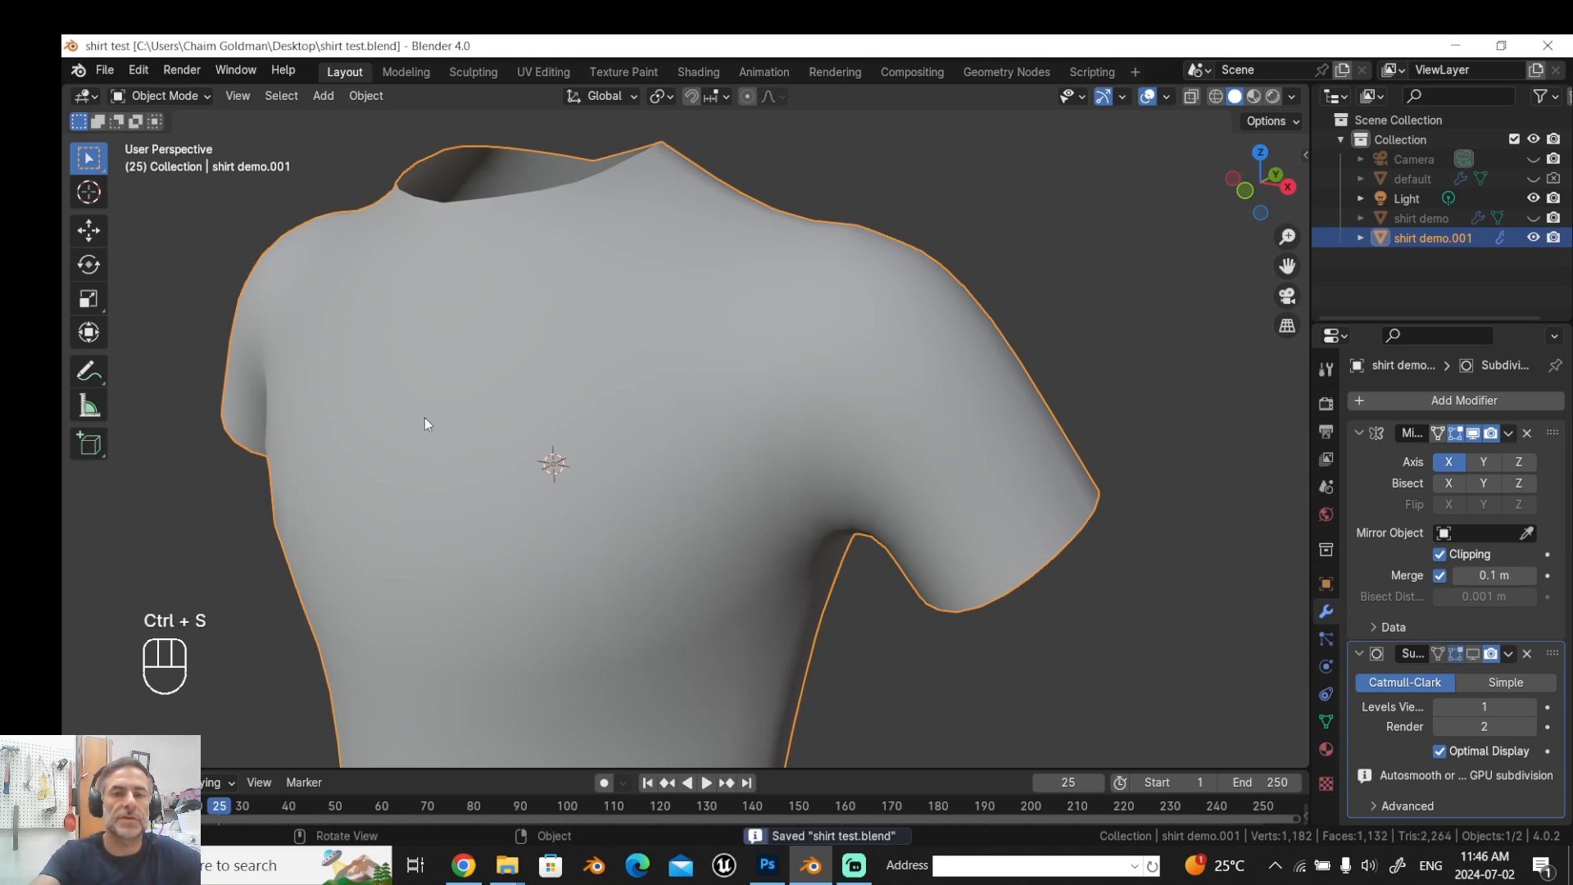
pyautogui.click(768, 867)
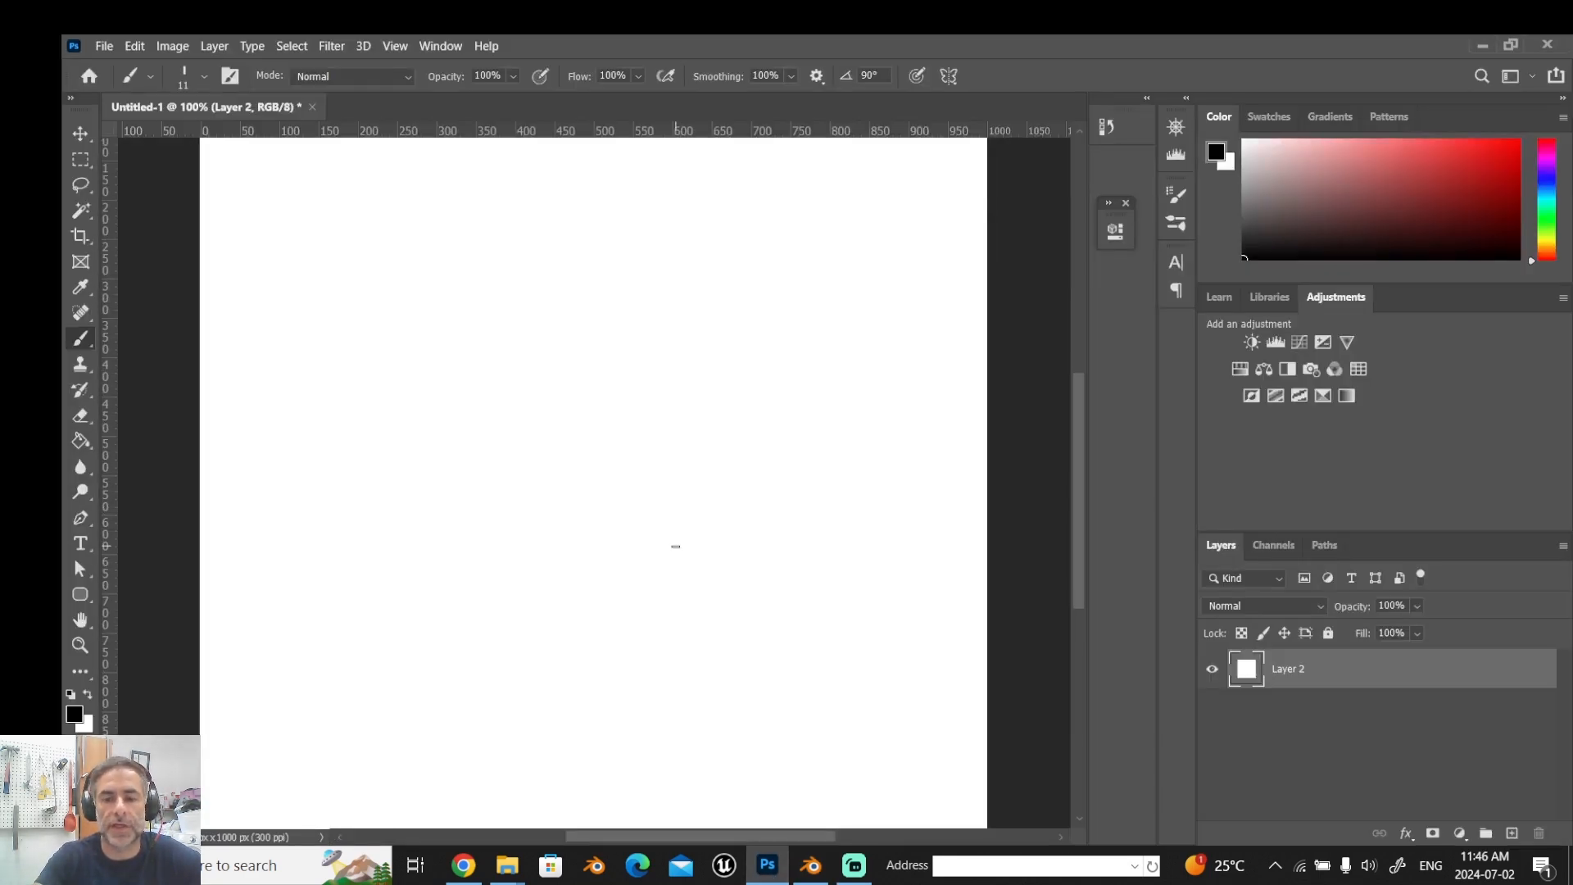
# Paint two wavy freehand strokes on the white canvas with the dashed stitch brush, and undo both.
pyautogui.hotkey('ctrl', '-')
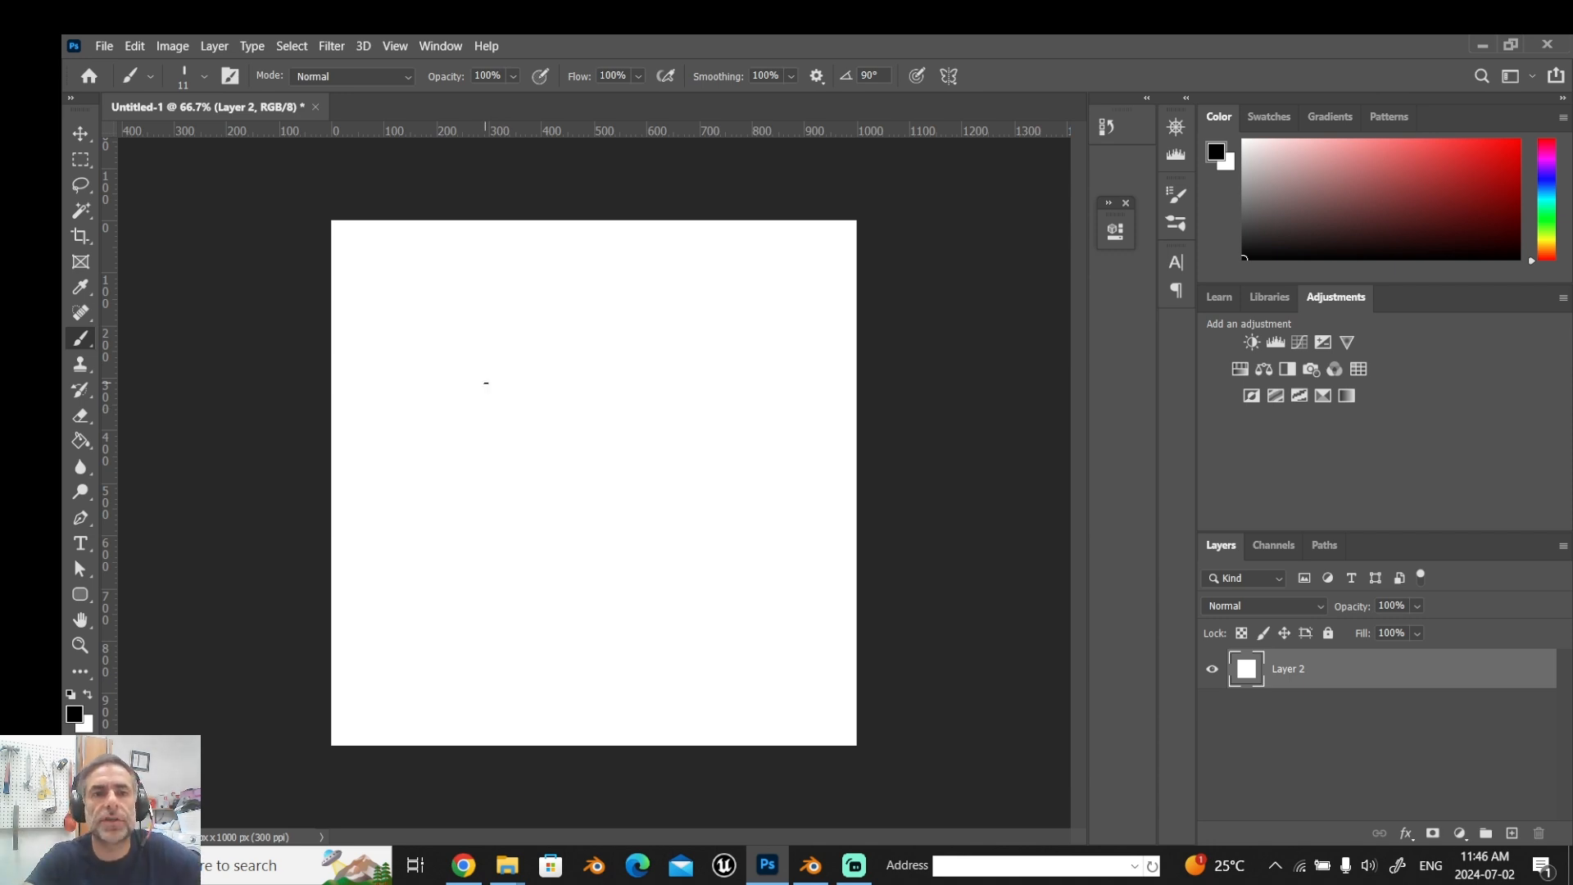
pyautogui.moveTo(668, 263)
pyautogui.mouseDown()
pyautogui.moveTo(705, 368)
pyautogui.moveTo(636, 418)
pyautogui.moveTo(724, 502)
pyautogui.moveTo(572, 436)
pyautogui.moveTo(573, 569)
pyautogui.moveTo(752, 565)
pyautogui.moveTo(611, 646)
pyautogui.moveTo(516, 625)
pyautogui.moveTo(603, 566)
pyautogui.mouseUp()
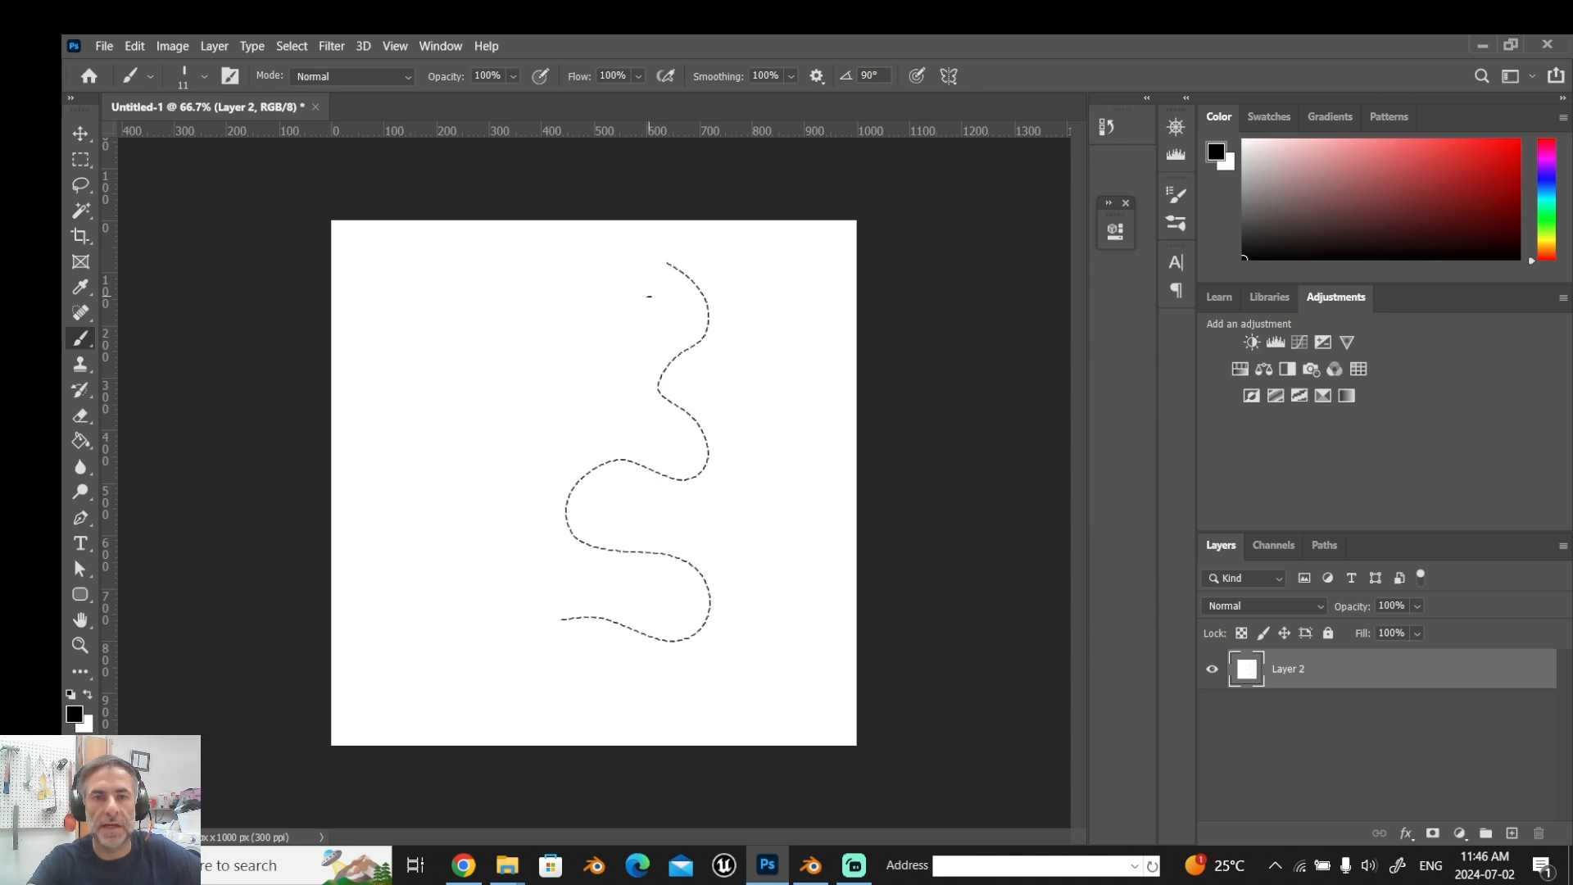
pyautogui.moveTo(476, 280)
pyautogui.mouseDown()
pyautogui.moveTo(545, 336)
pyautogui.moveTo(509, 391)
pyautogui.moveTo(437, 416)
pyautogui.moveTo(453, 443)
pyautogui.moveTo(516, 451)
pyautogui.moveTo(508, 502)
pyautogui.moveTo(435, 494)
pyautogui.moveTo(439, 536)
pyautogui.moveTo(493, 556)
pyautogui.mouseUp()
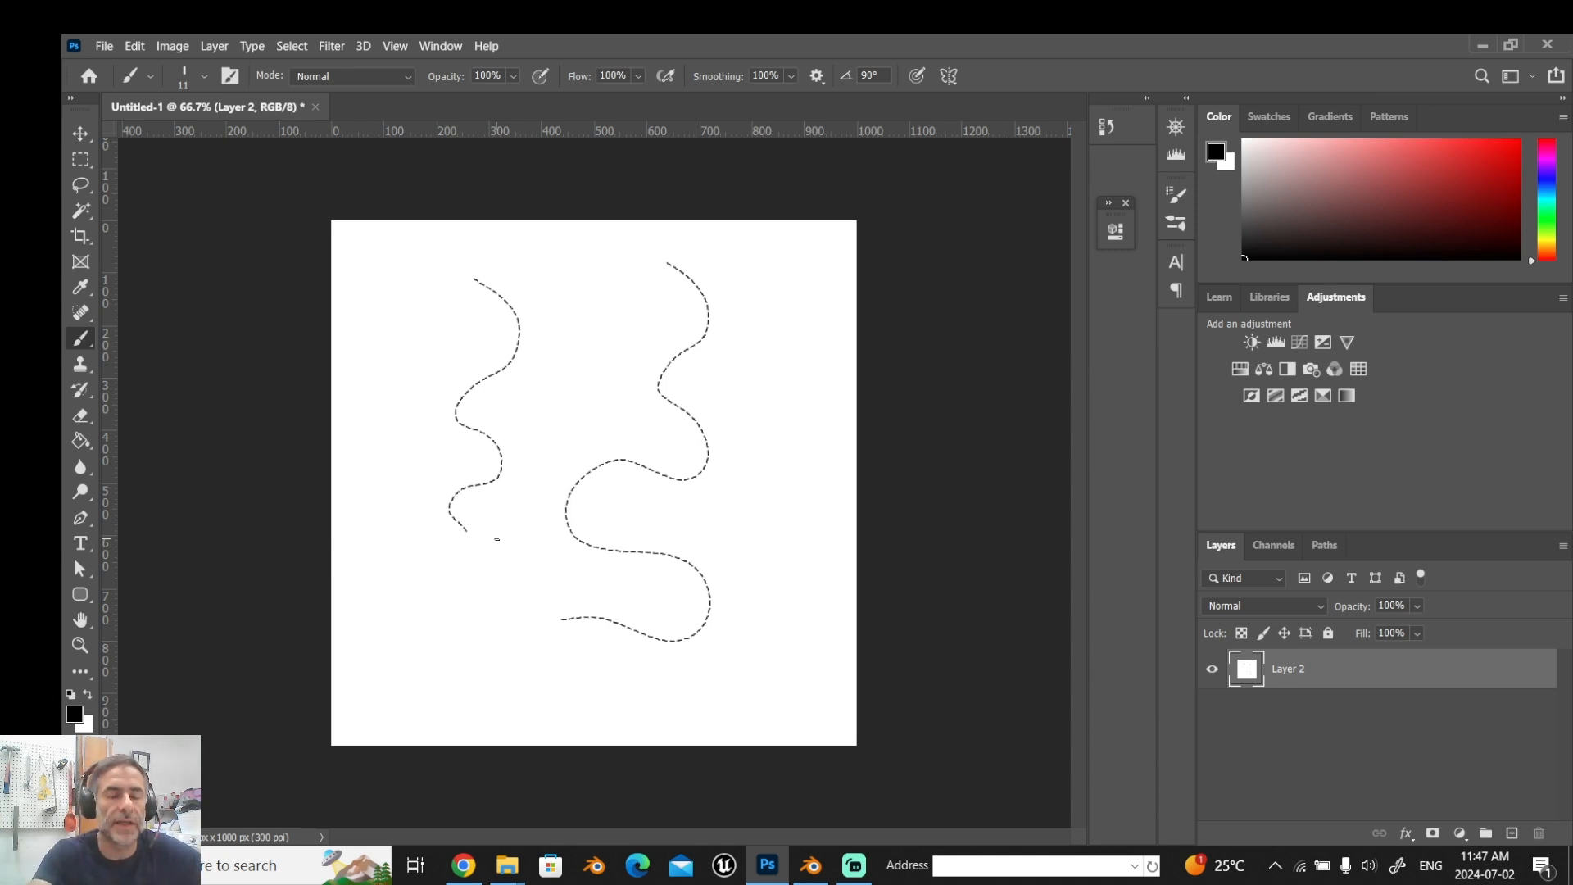
pyautogui.hotkey('ctrl', 'z')
pyautogui.hotkey('ctrl', 'z')
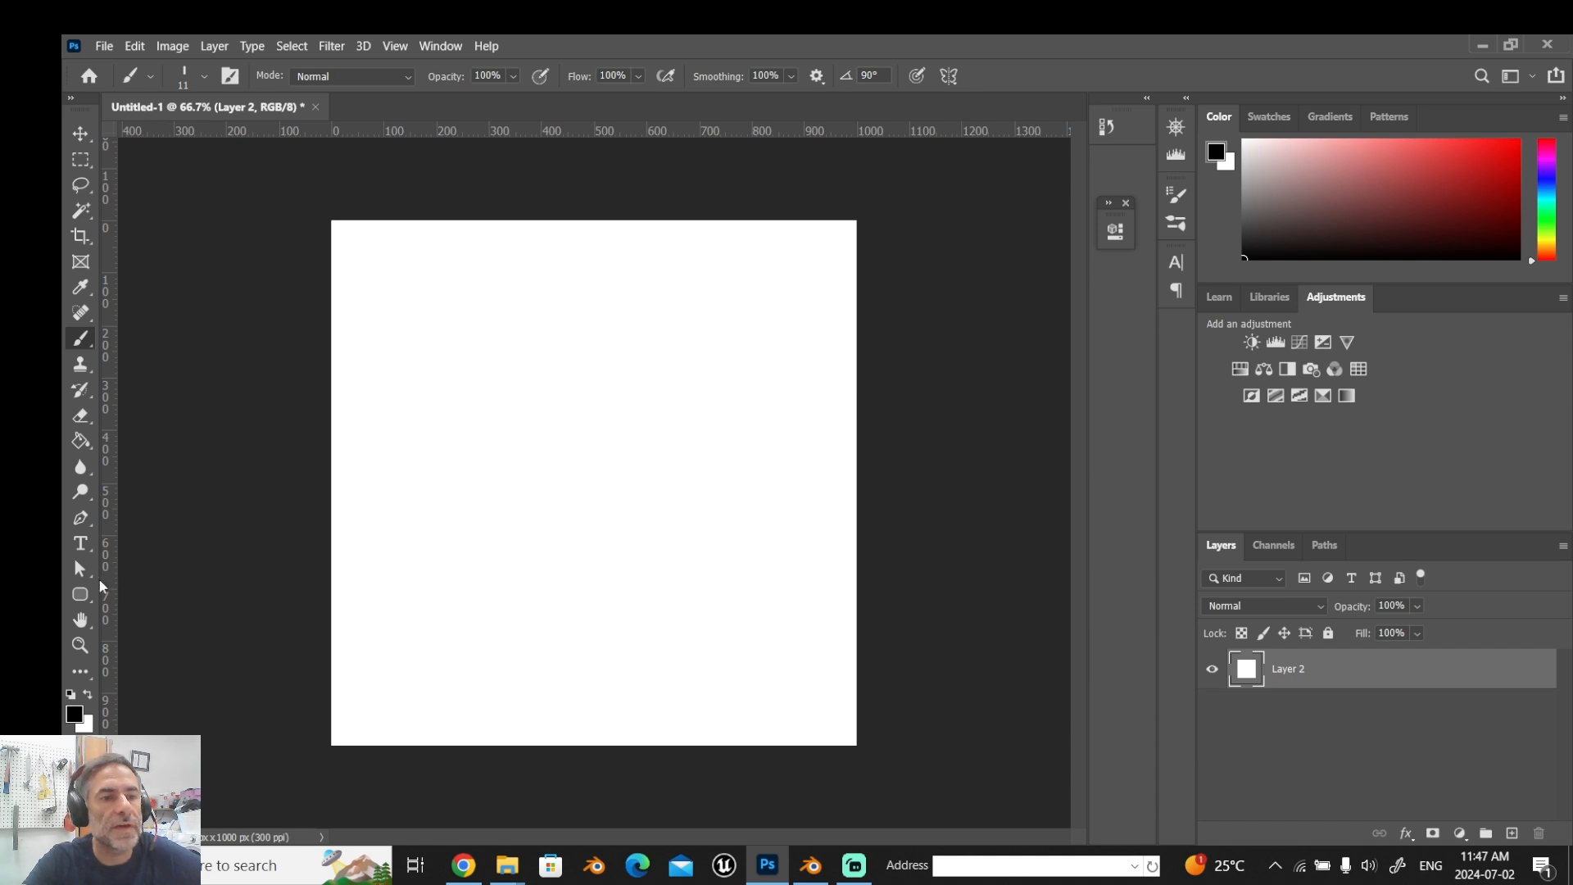
# Draw an open 14-point path with the Pen tool, running down, around and back up across the white canvas.
pyautogui.click(79, 518)
pyautogui.click(158, 517)
pyautogui.click(418, 261)
pyautogui.click(459, 303)
pyautogui.click(484, 356)
pyautogui.click(459, 426)
pyautogui.click(435, 474)
pyautogui.click(437, 542)
pyautogui.click(462, 611)
pyautogui.click(533, 642)
pyautogui.click(618, 618)
pyautogui.click(659, 565)
pyautogui.click(639, 485)
pyautogui.click(632, 401)
pyautogui.click(689, 393)
pyautogui.click(730, 431)
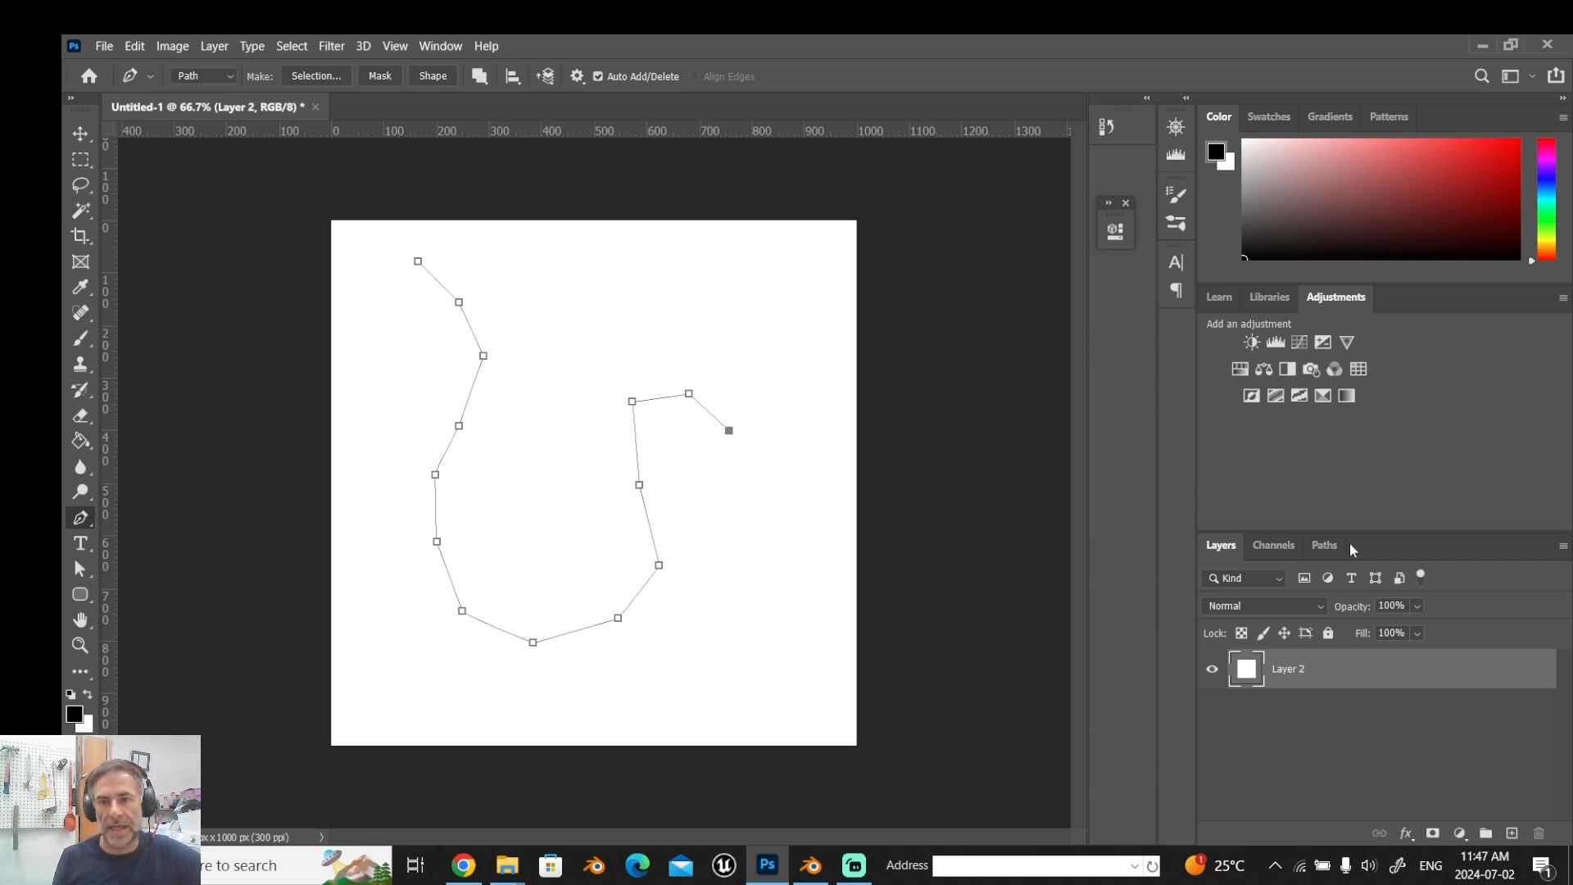
# Stroke the work path with the Brush, without simulated pressure, to lay dashed stitches along it, and deselect the path.
pyautogui.click(1325, 546)
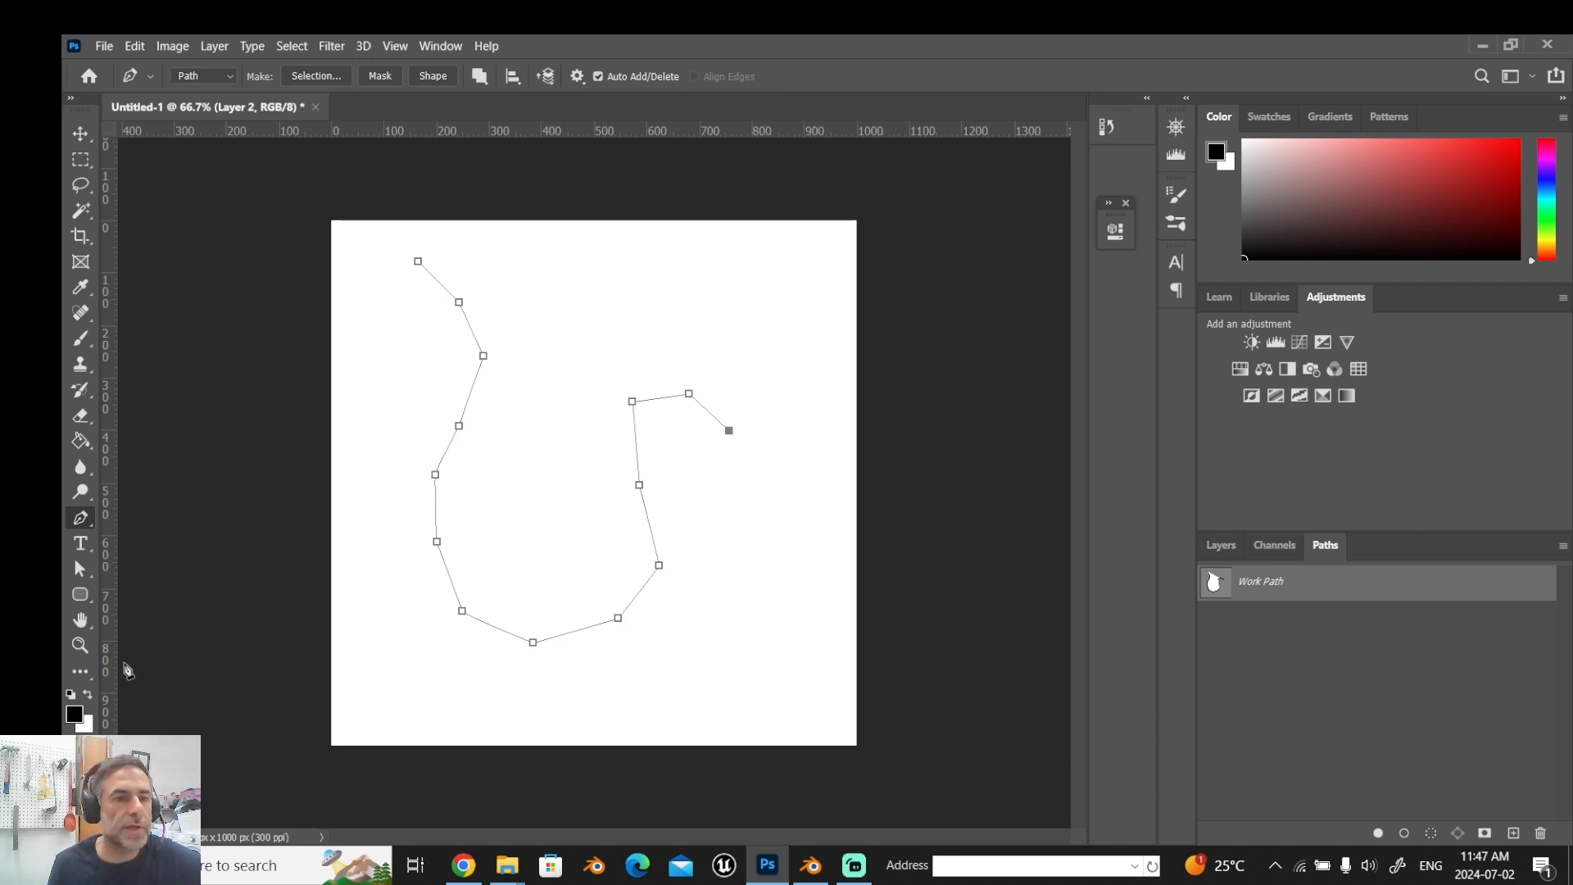
pyautogui.click(81, 342)
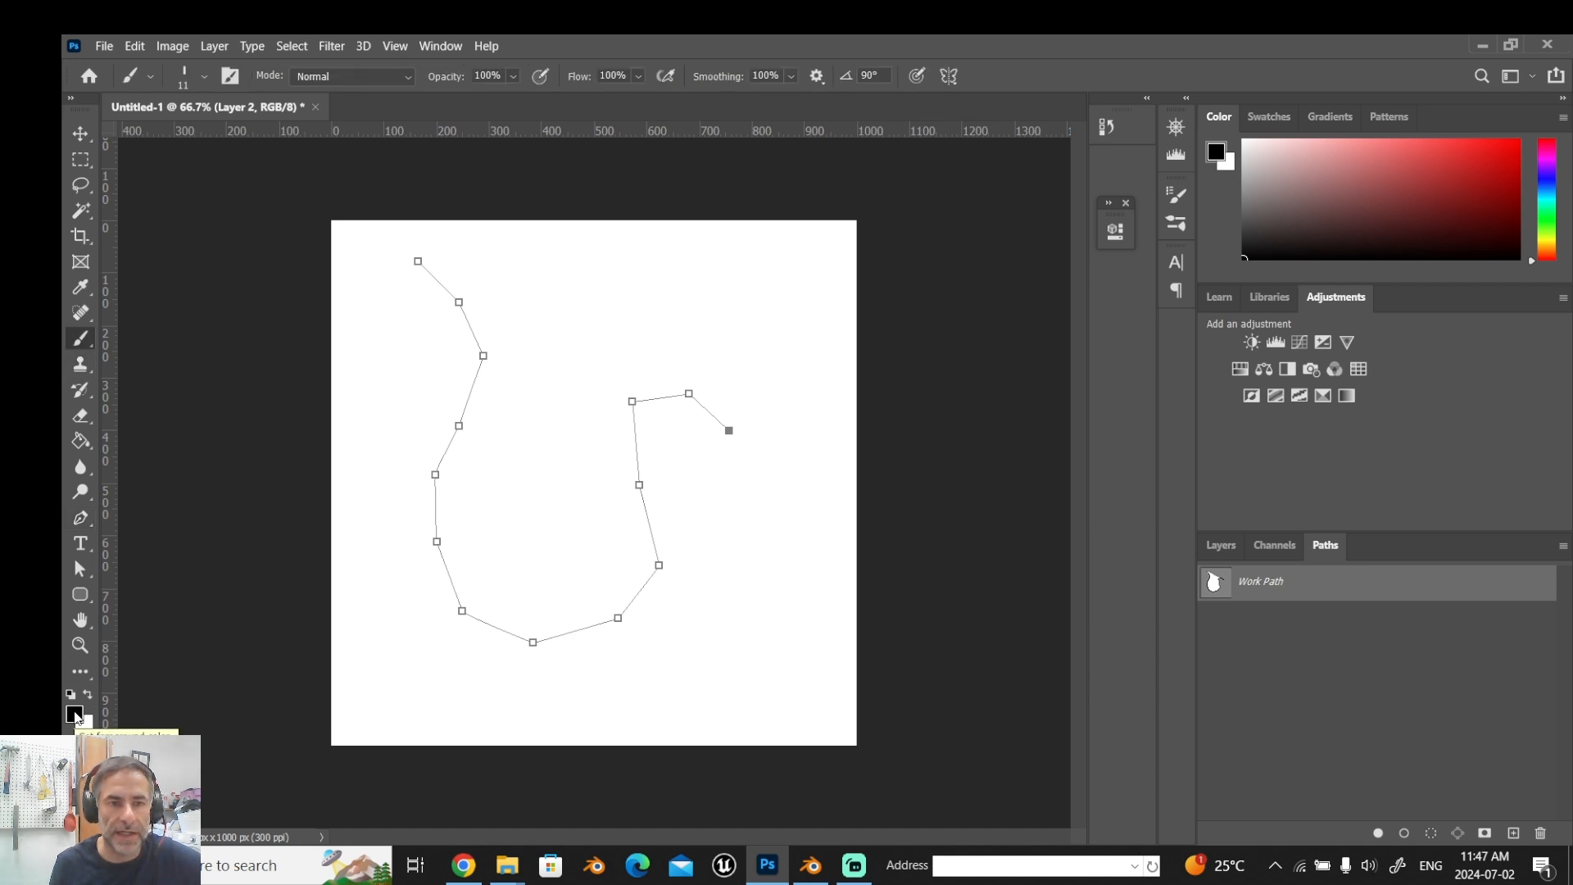
pyautogui.rightClick(1268, 590)
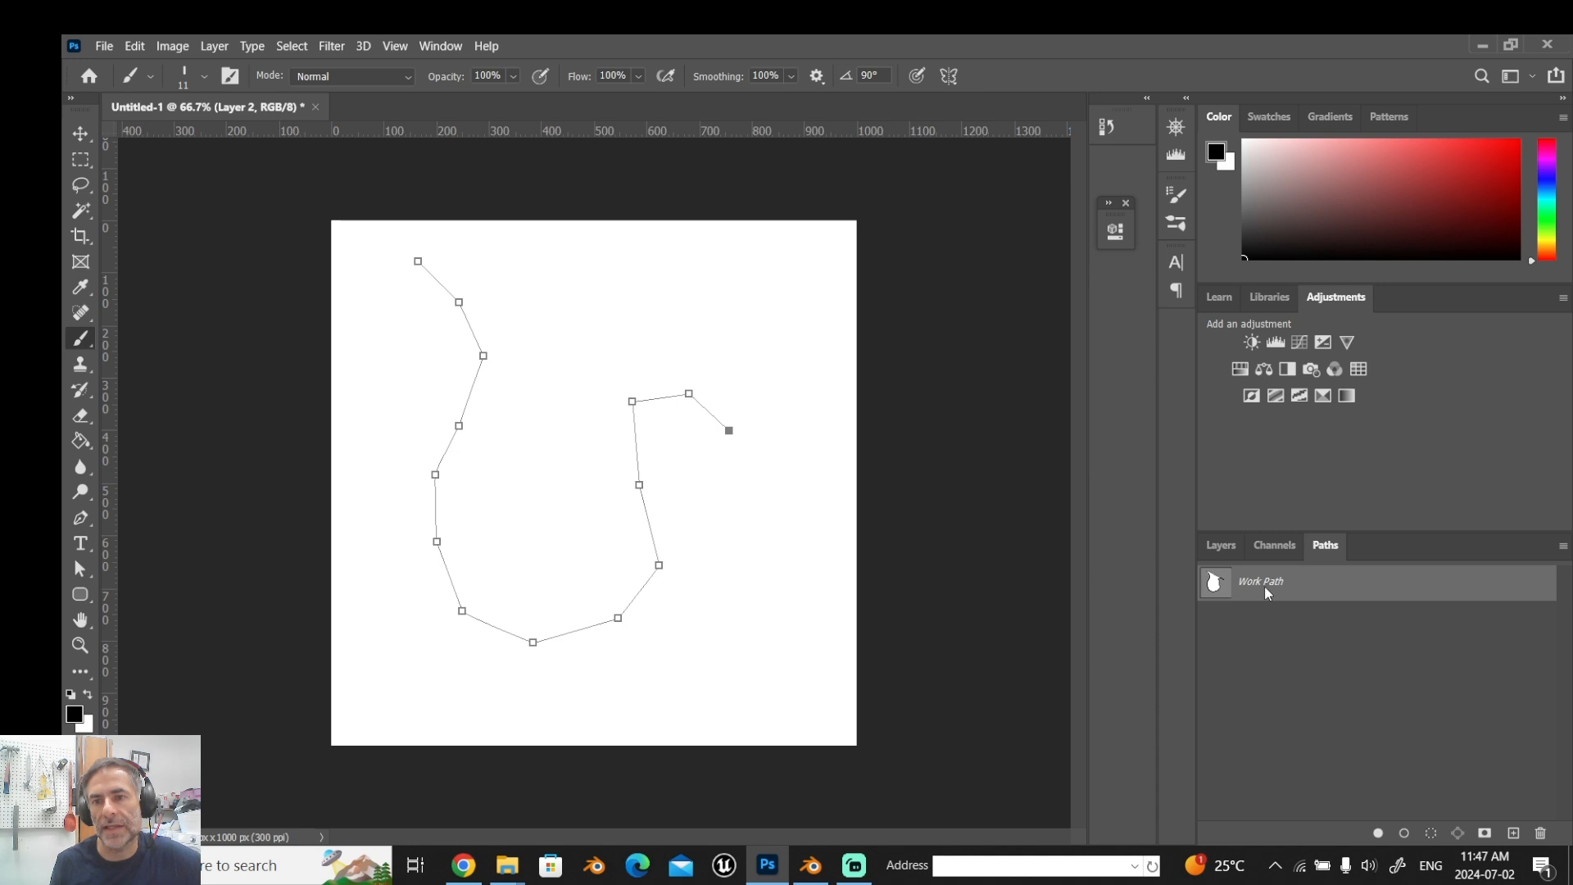
pyautogui.rightClick(1269, 589)
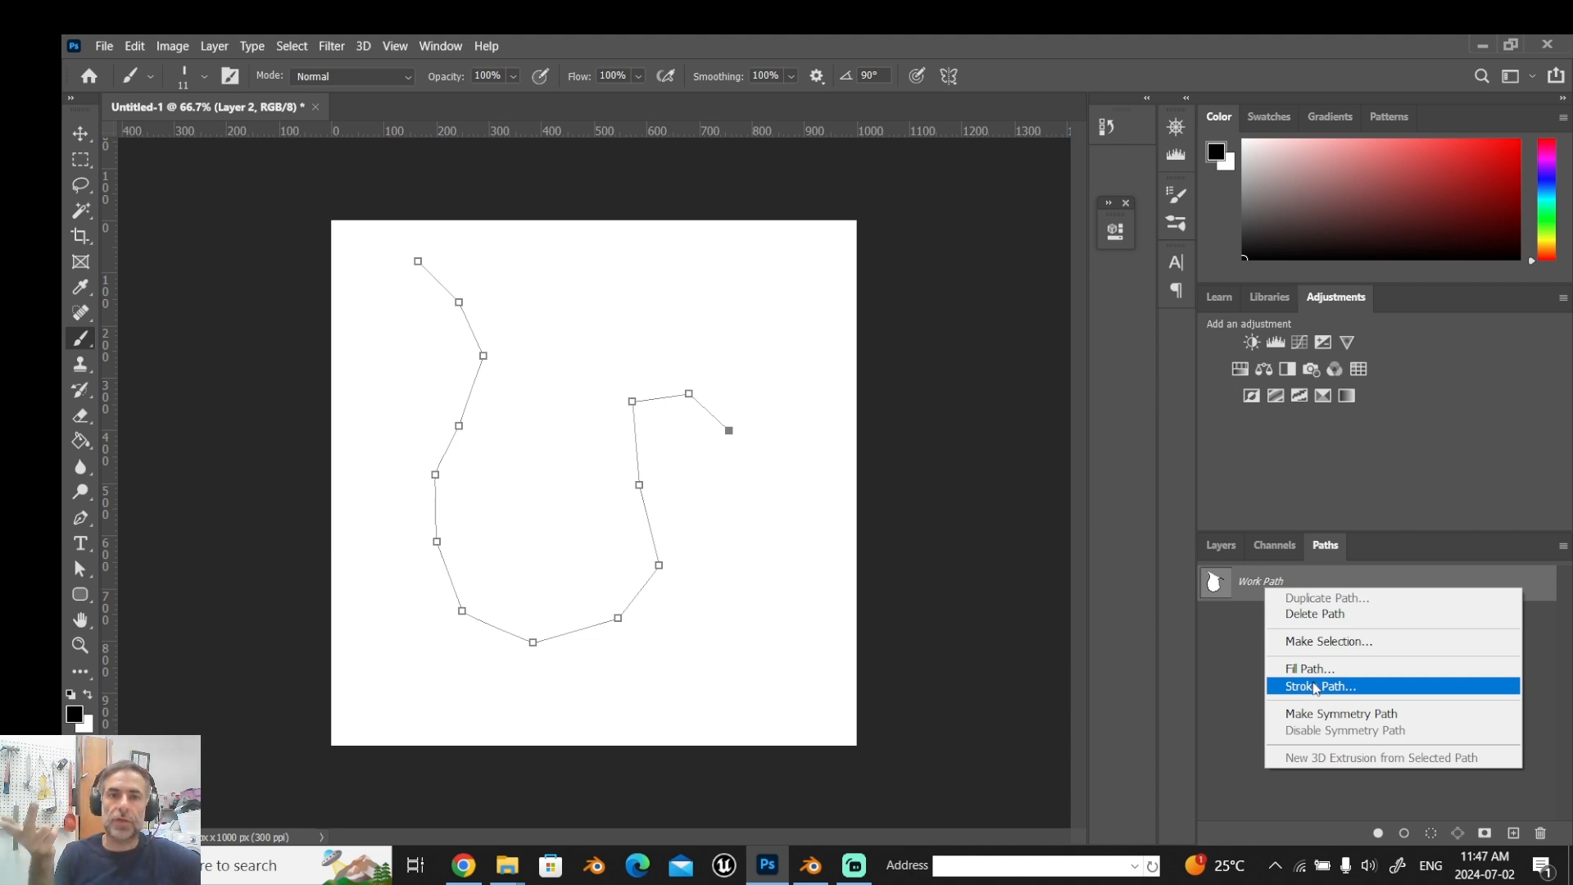
pyautogui.click(1316, 686)
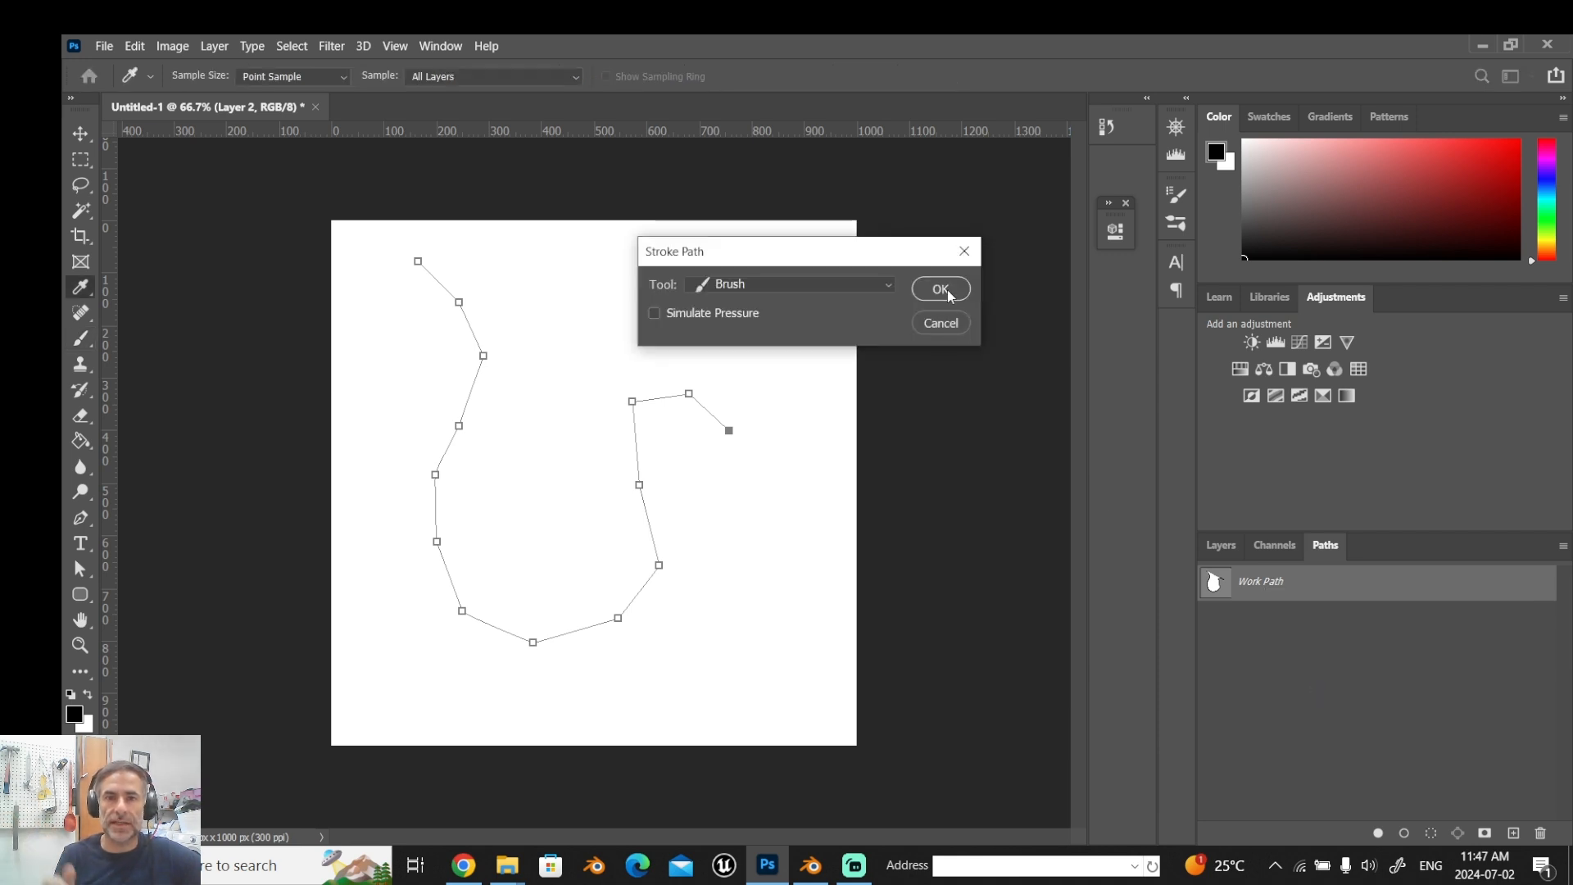
pyautogui.click(941, 289)
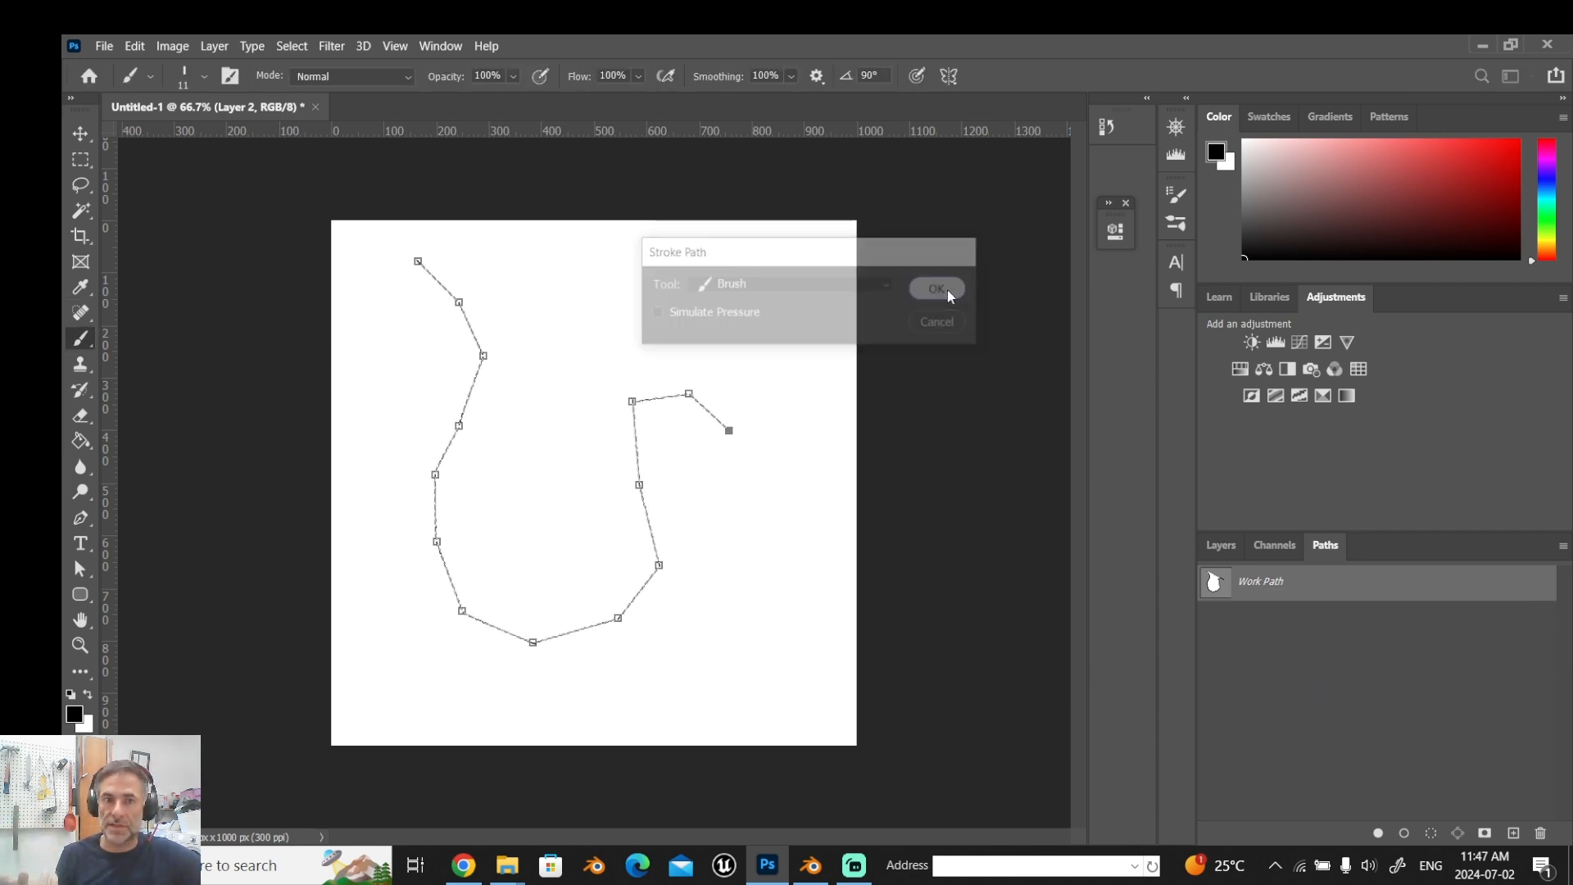
pyautogui.click(1362, 704)
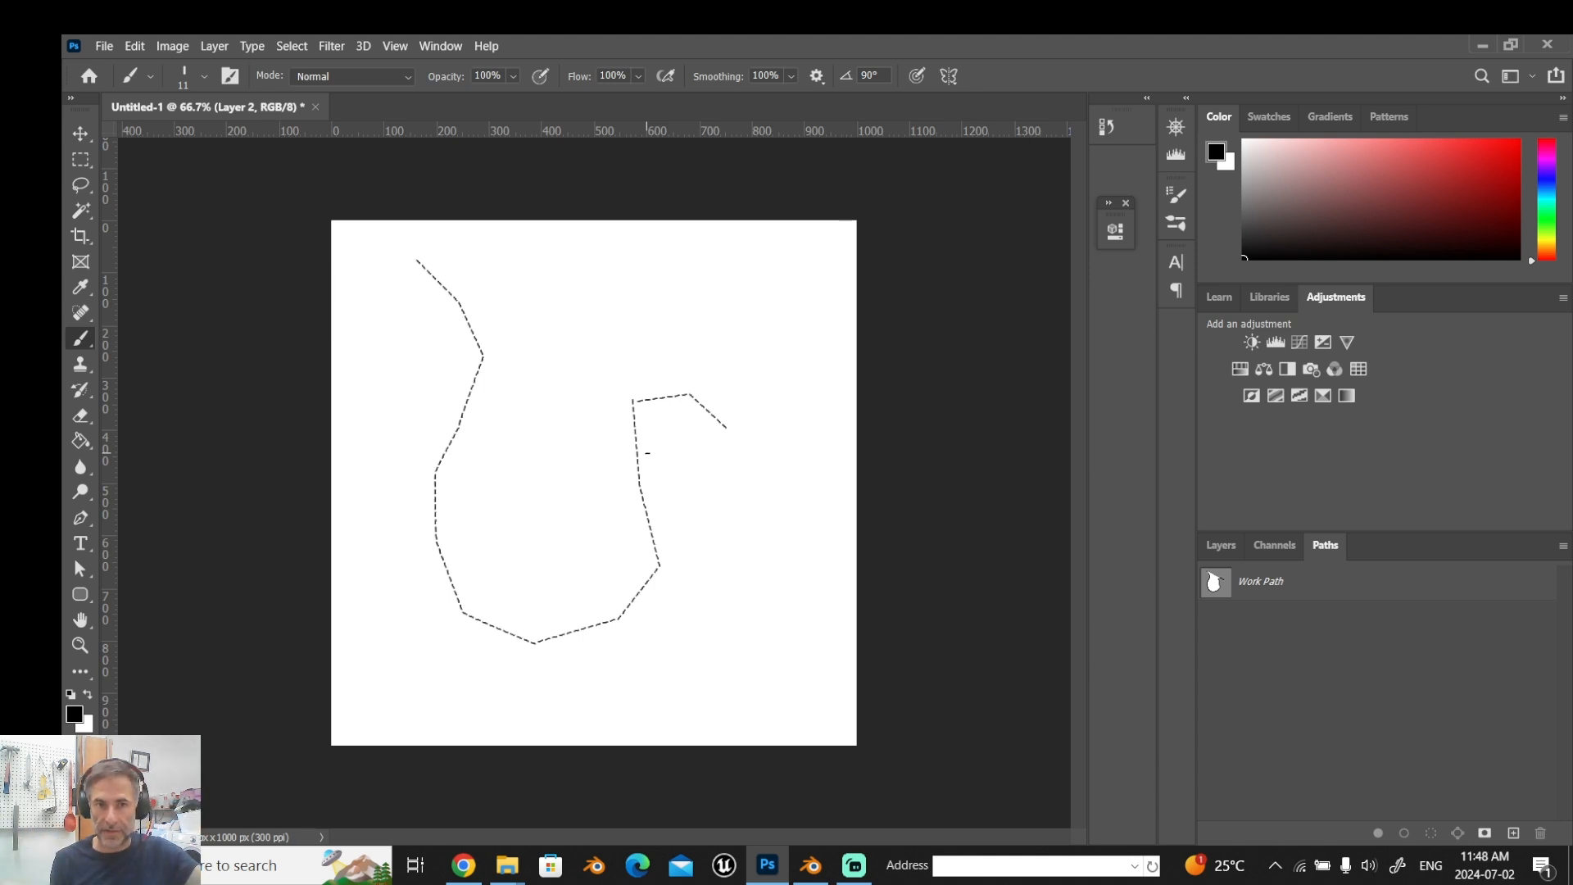
# Undo the stitched stroke and the path drawing to return to an empty white canvas.
pyautogui.hotkey('ctrl', 'z')
pyautogui.hotkey('ctrl', 'z')
pyautogui.hotkey('ctrl', 'z')
pyautogui.hotkey('ctrl', 'z')
pyautogui.hotkey('ctrl', 'z')
pyautogui.hotkey('ctrl', 'z')
pyautogui.hotkey('ctrl', 'z')
pyautogui.hotkey('ctrl', 'z')
pyautogui.hotkey('ctrl', 'z')
pyautogui.hotkey('ctrl', 'z')
pyautogui.hotkey('ctrl', 'z')
pyautogui.hotkey('ctrl', 'z')
pyautogui.hotkey('ctrl', 'z')
pyautogui.hotkey('ctrl', 'z')
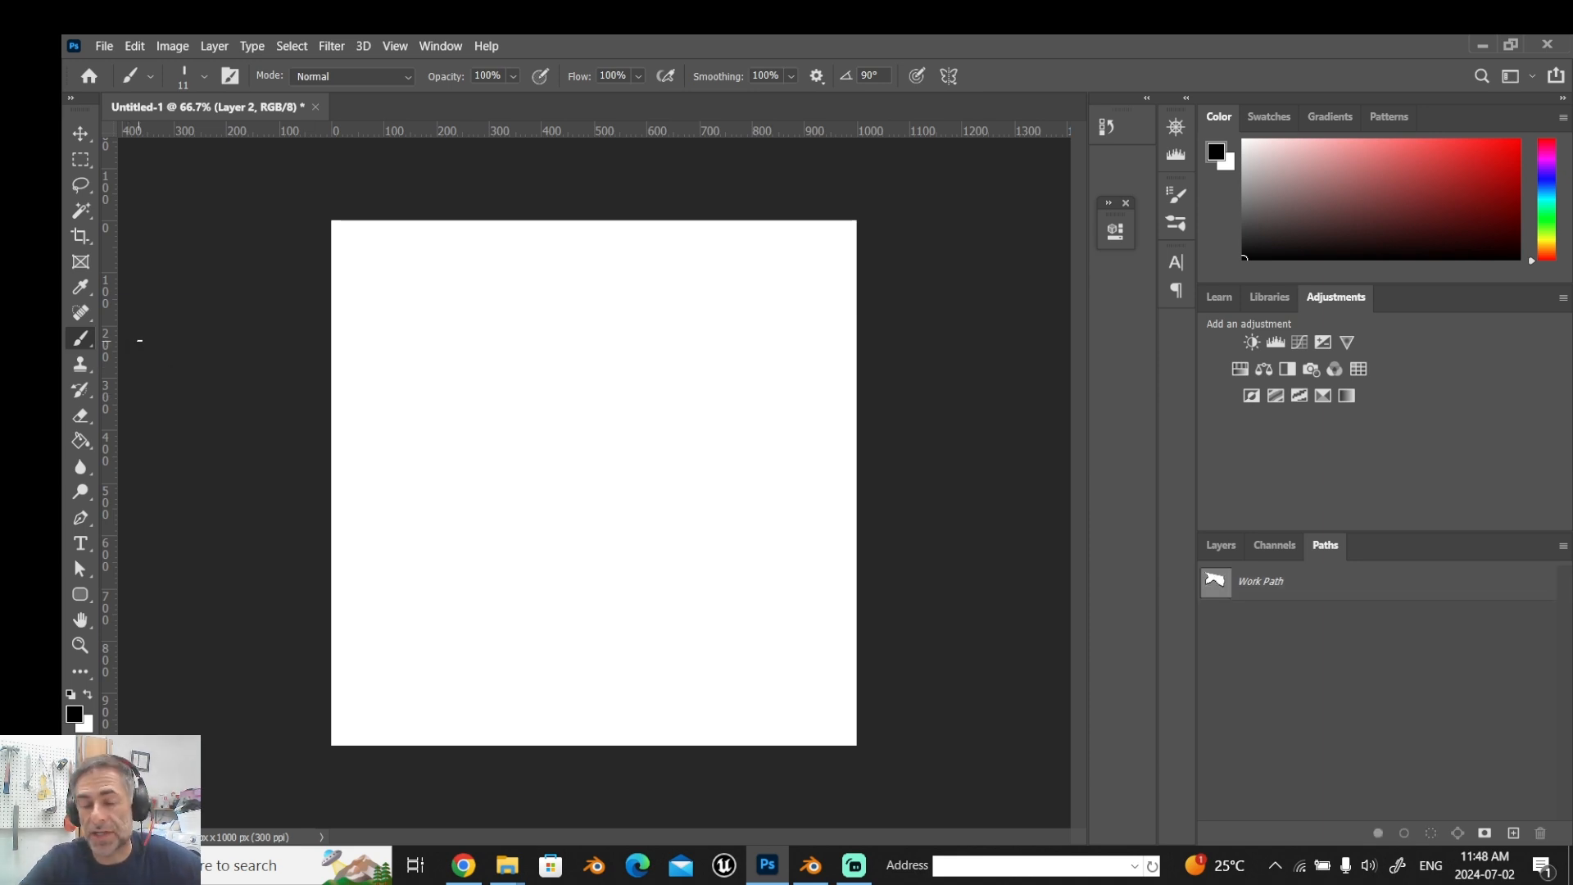
# Draw a tall black rounded rectangle shape about 260 by 704 px on the white canvas, above Layer 2.
pyautogui.click(1219, 545)
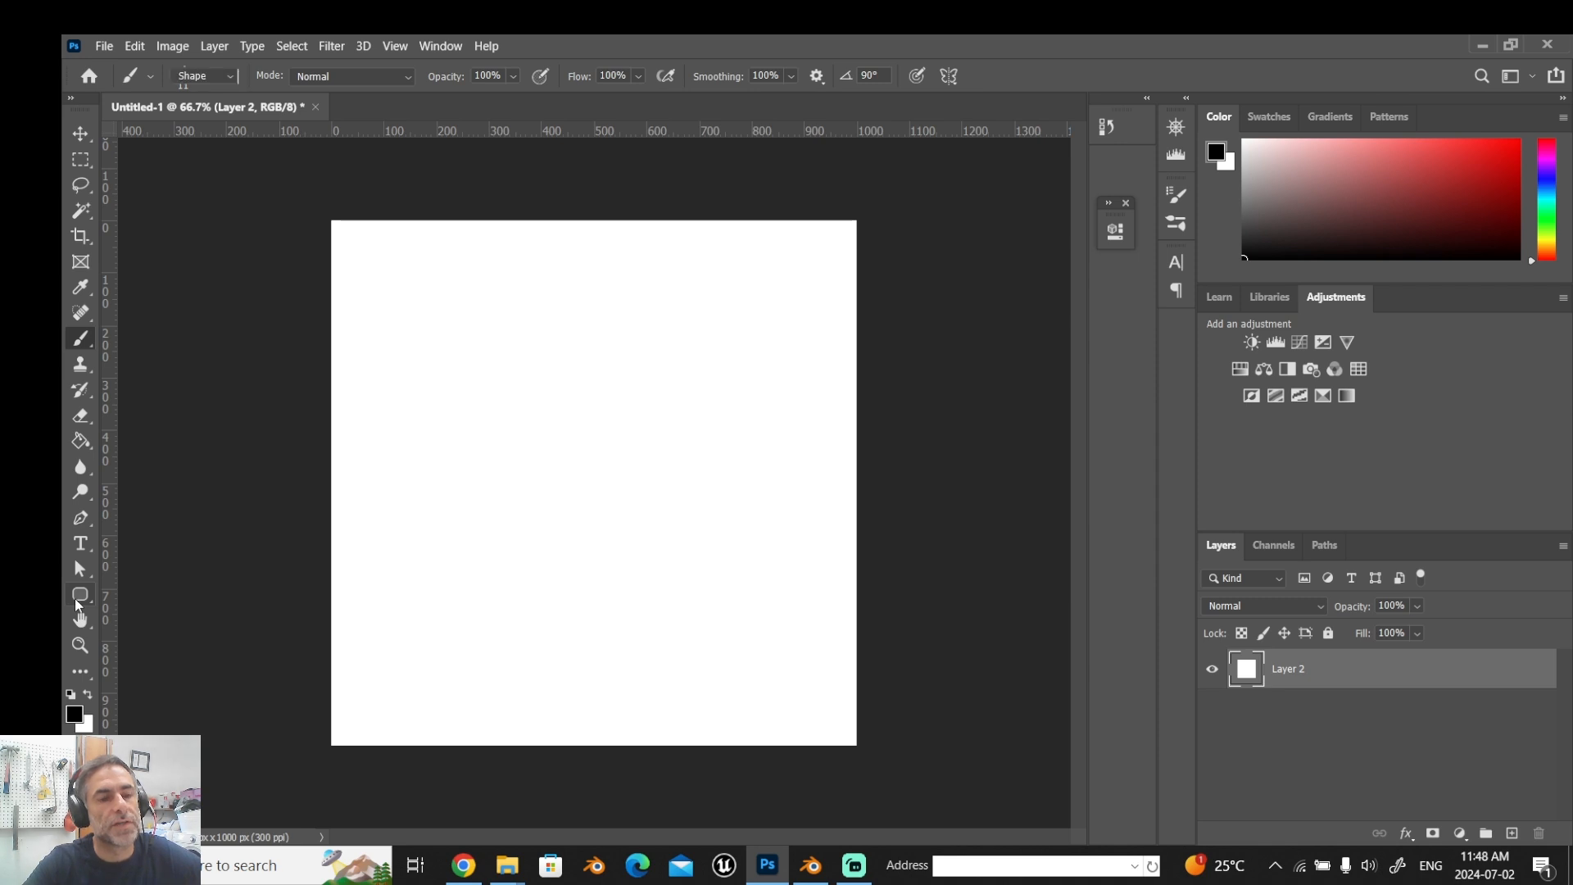
pyautogui.click(80, 596)
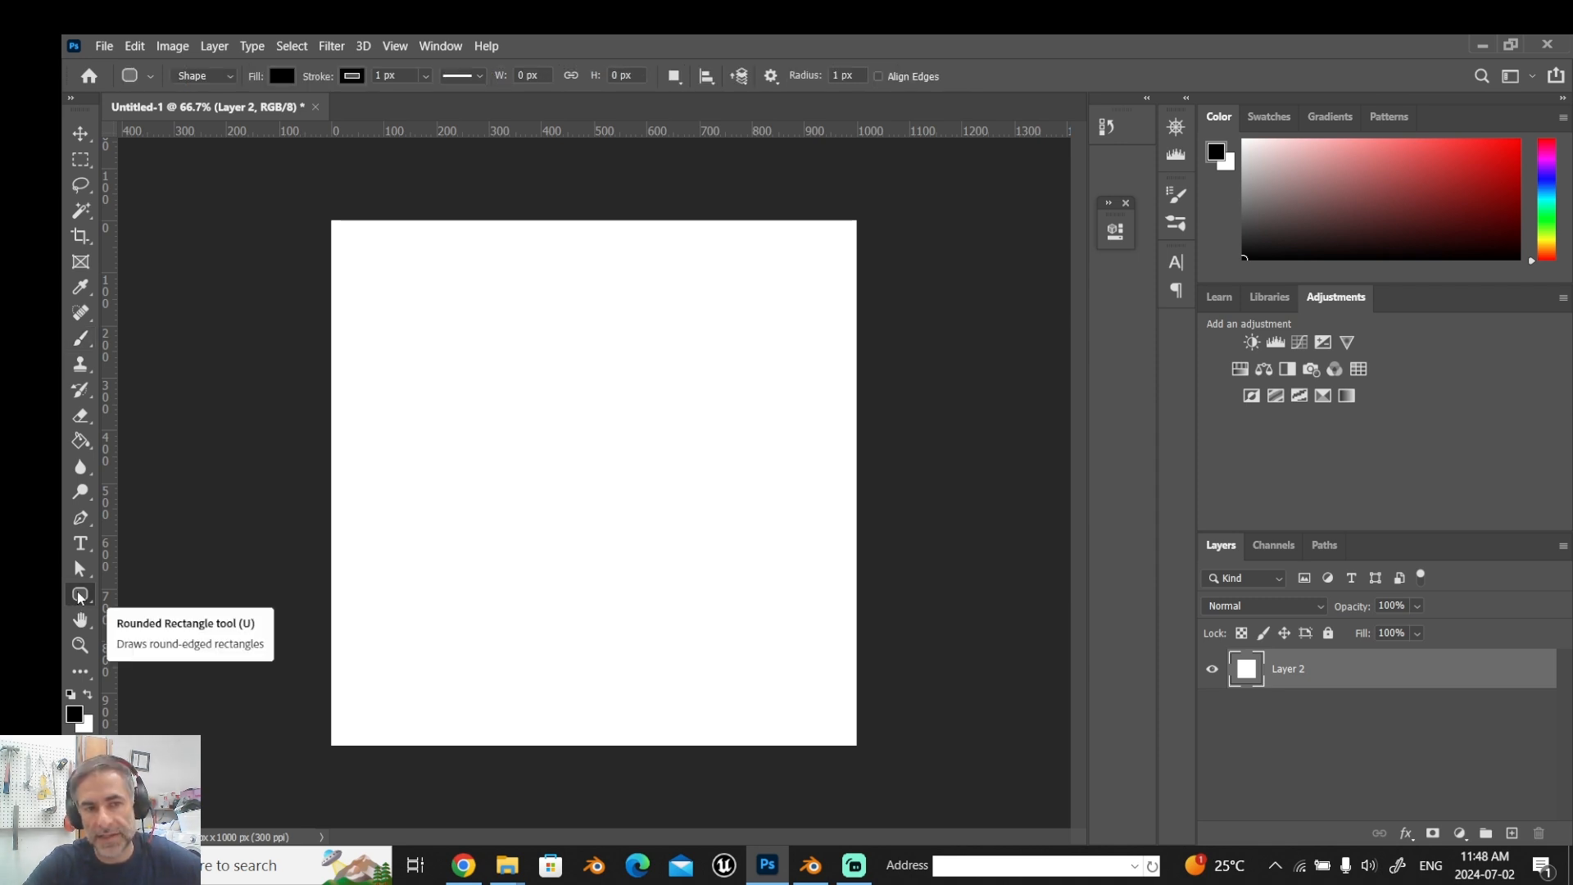
pyautogui.click(79, 597)
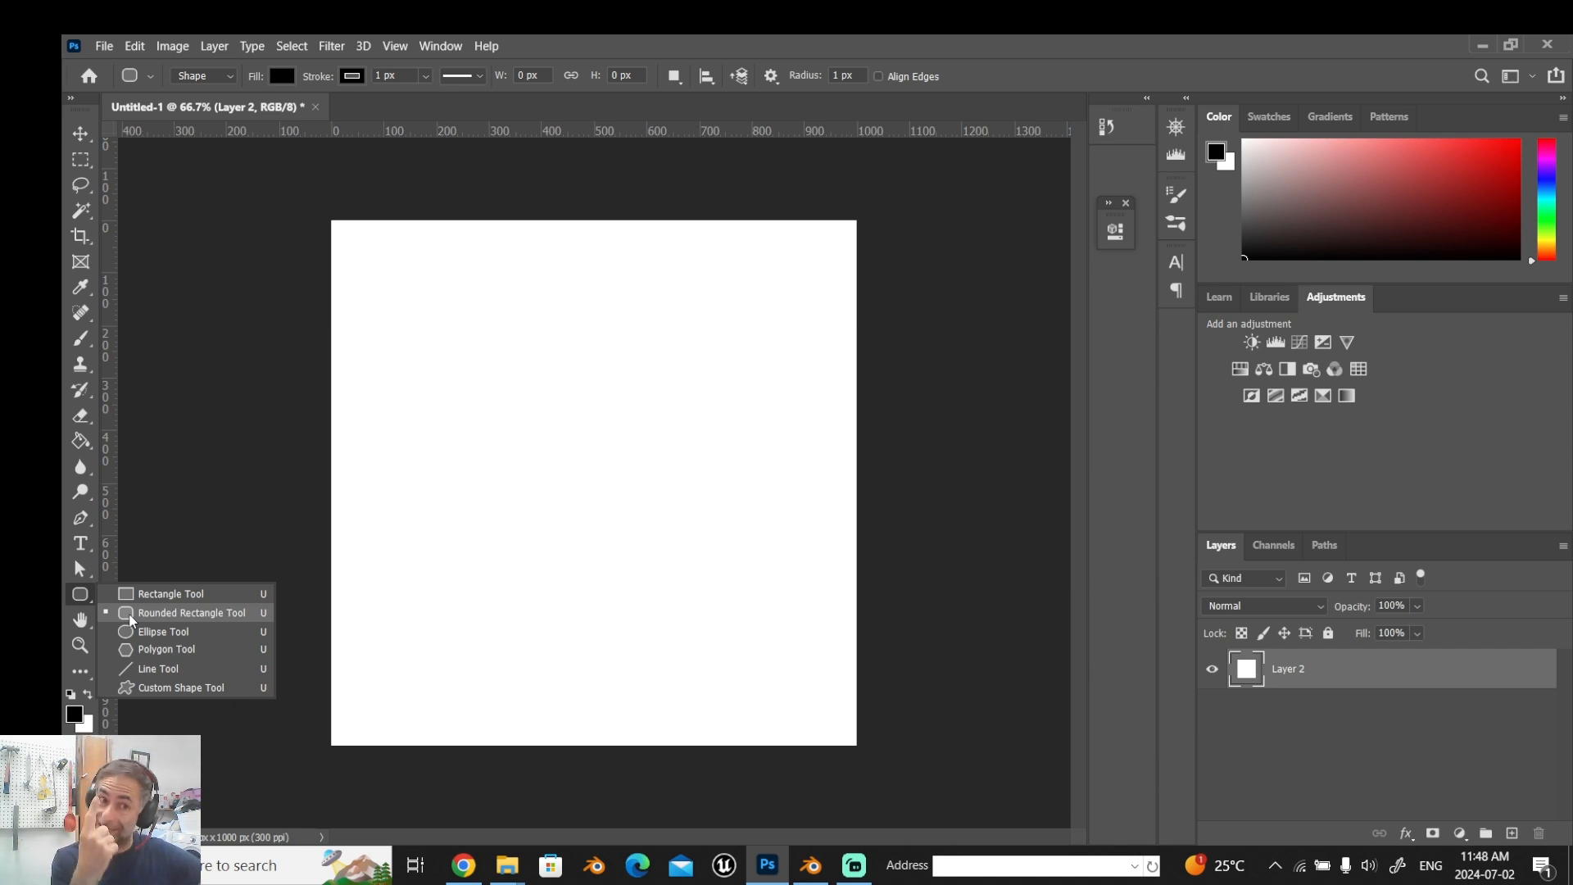
pyautogui.click(132, 618)
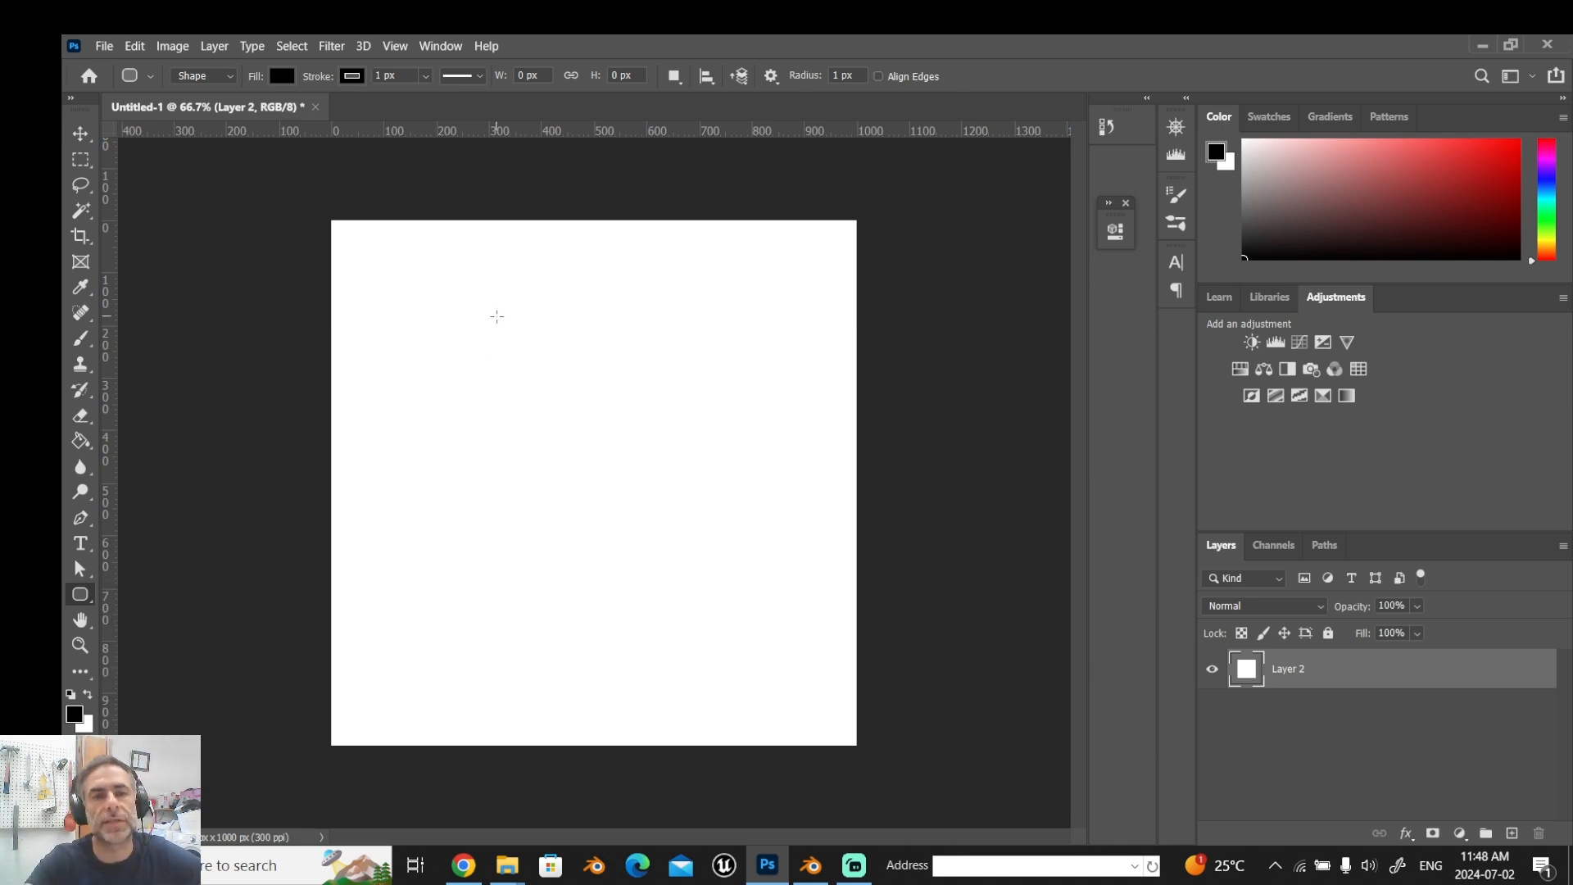
pyautogui.moveTo(491, 276); pyautogui.dragTo(628, 646)
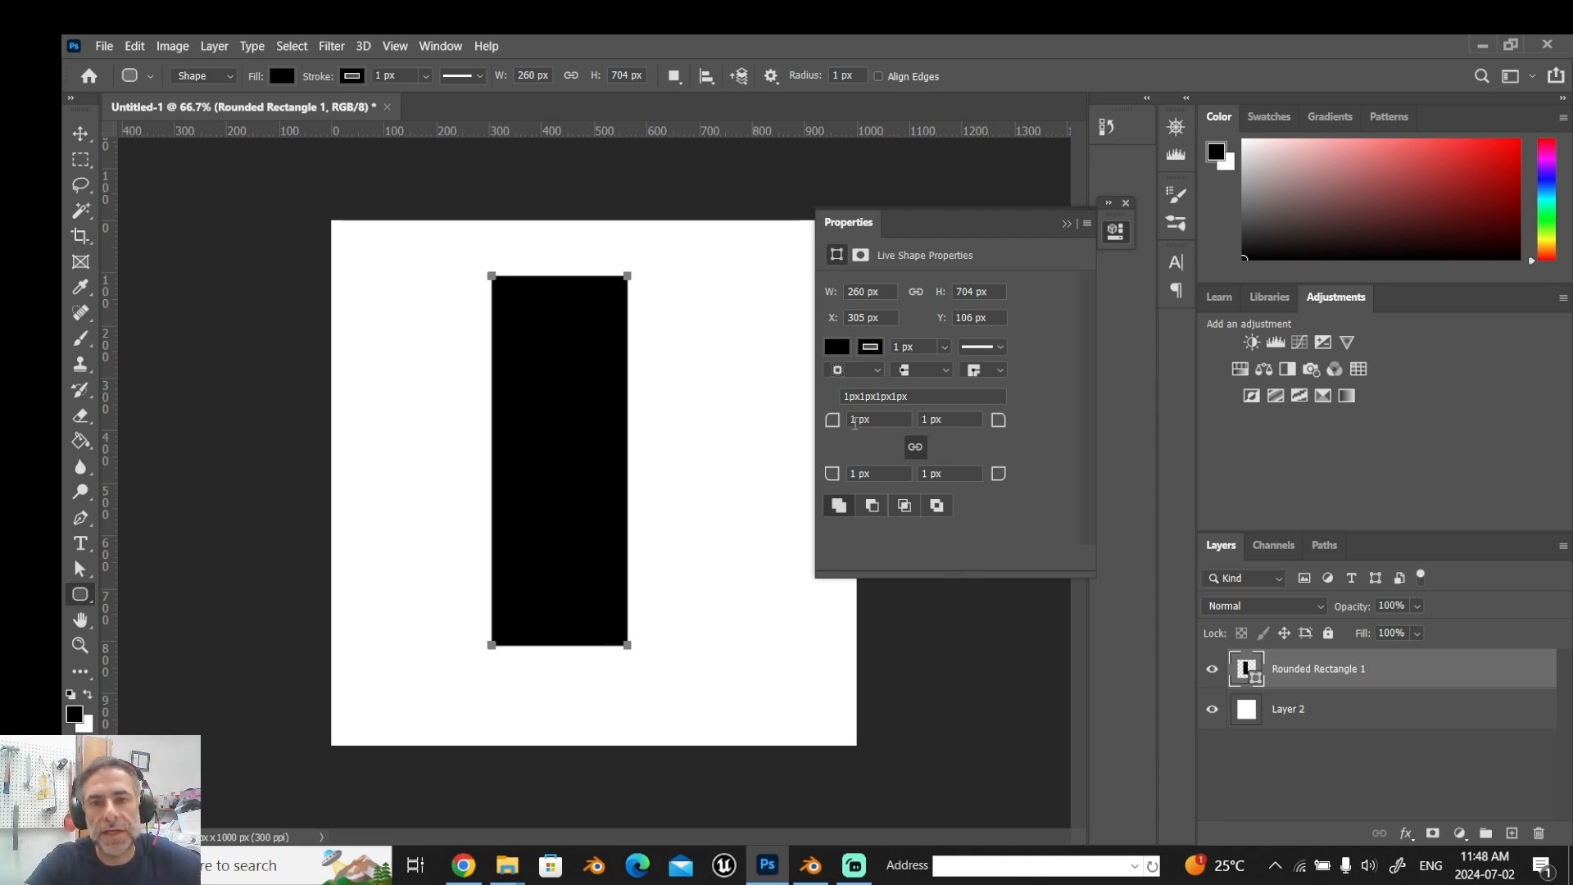
# Set all four linked corner radii of the rounded rectangle to 80 px, and increase them to 120 px.
pyautogui.press('BackSpace')
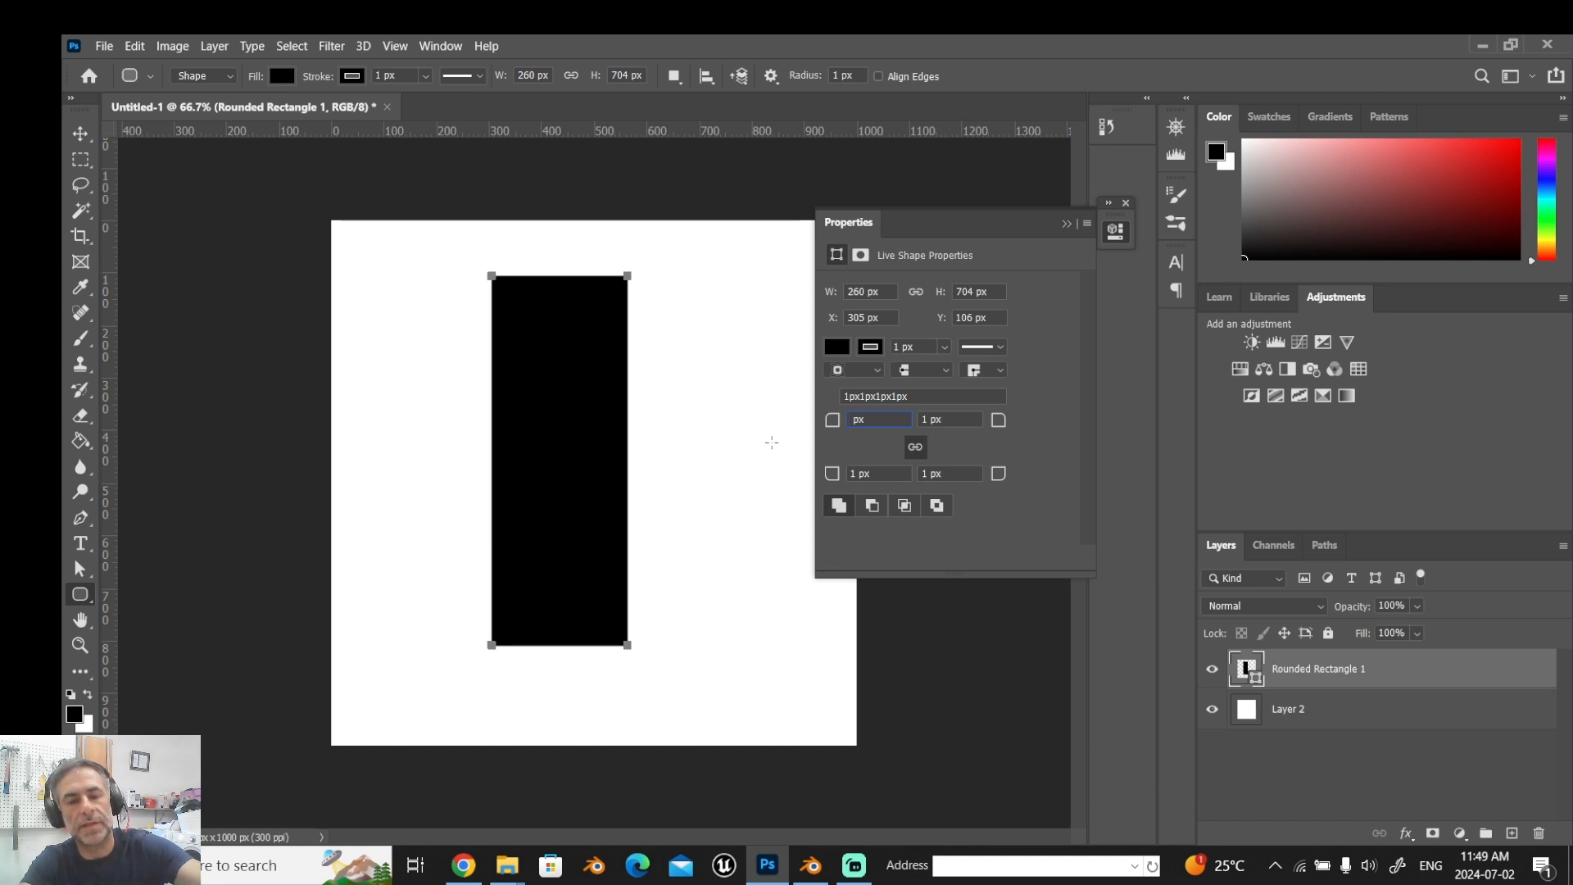
pyautogui.write('80')
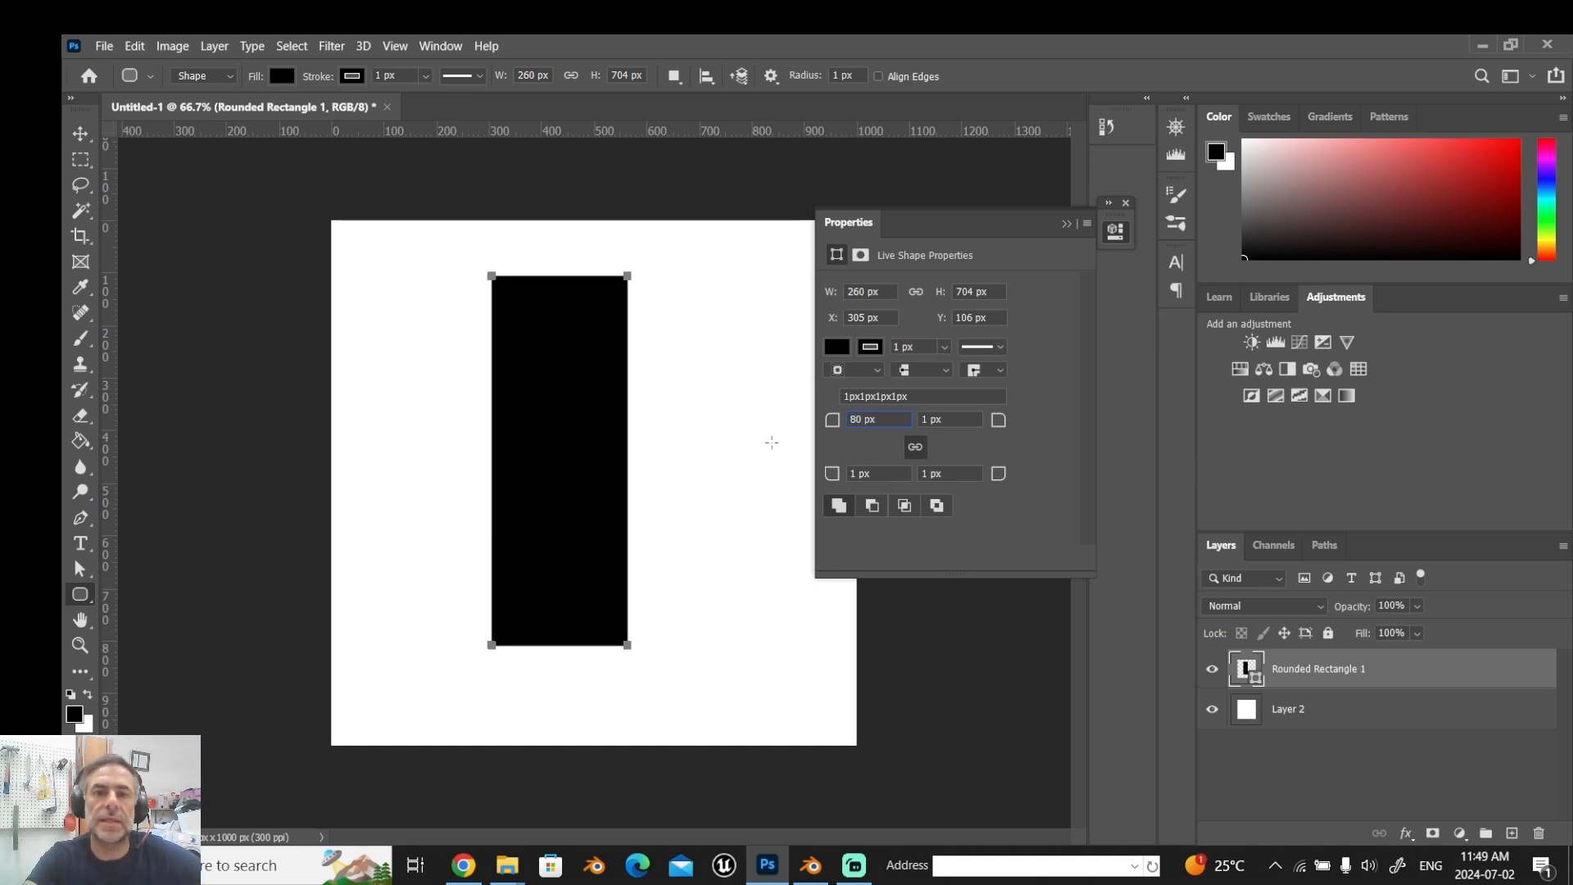
pyautogui.press('Return')
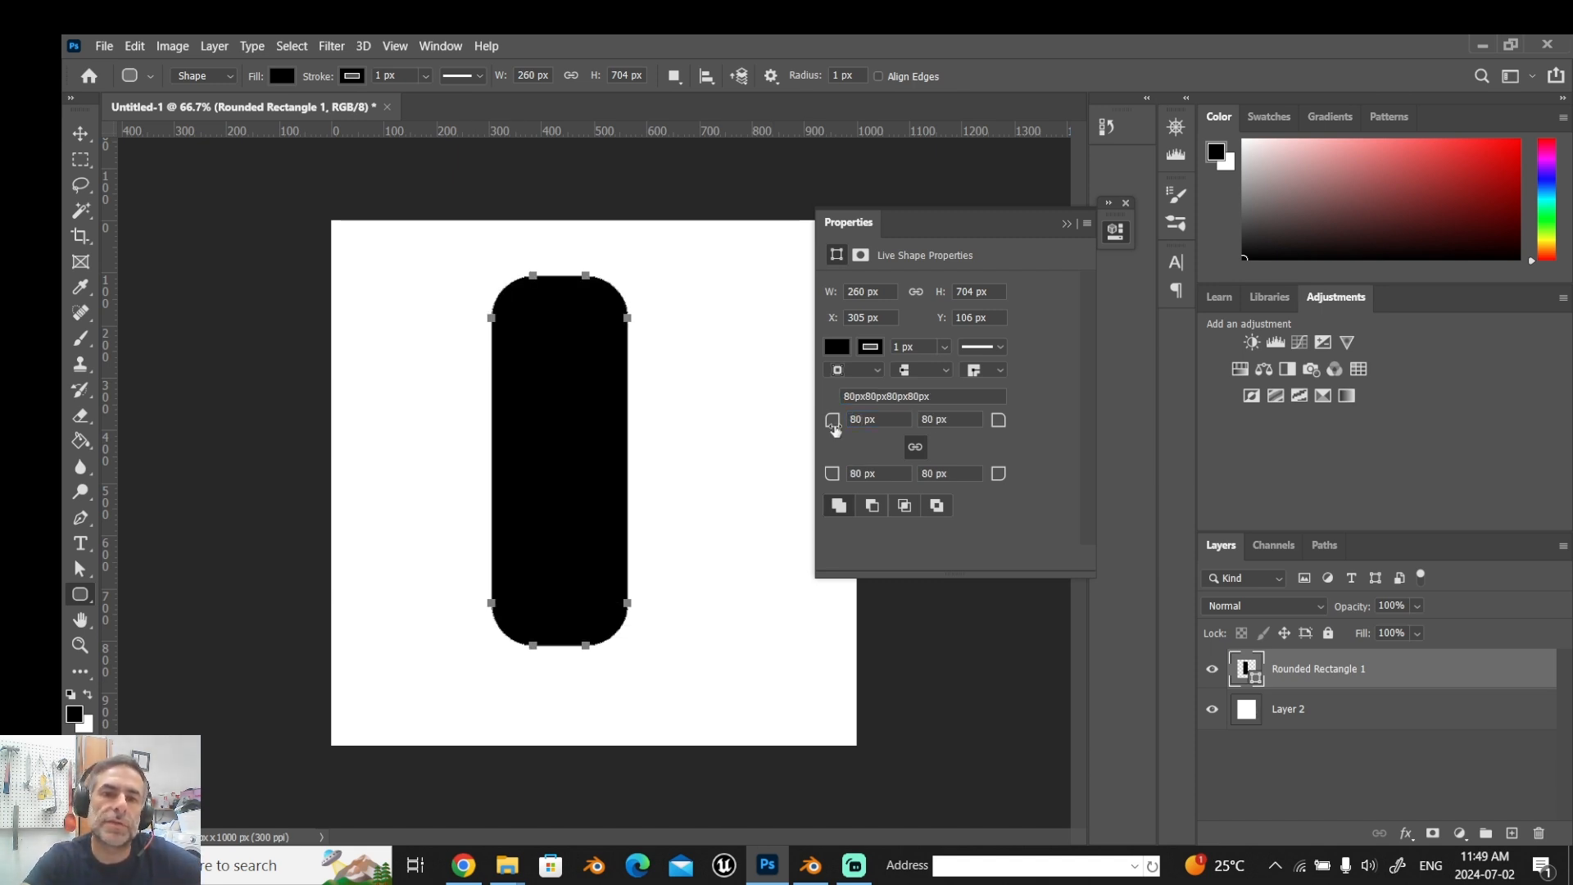
pyautogui.click(856, 418)
pyautogui.press('BackSpace')
pyautogui.write('12')
pyautogui.press('Return')
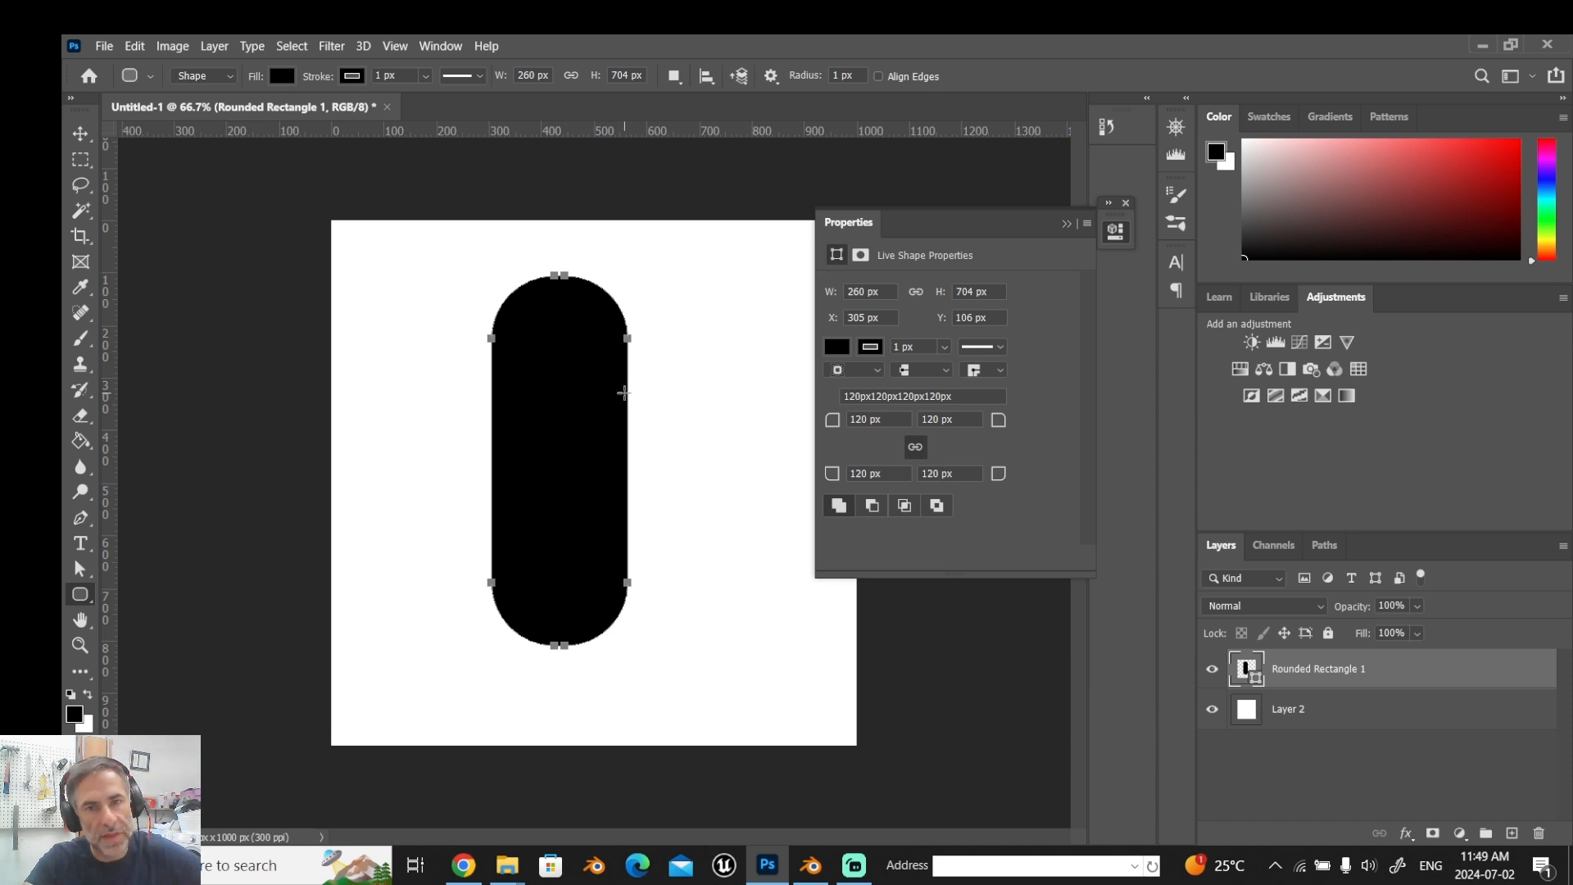
# Set the rounded rectangle's width to 200 px.
pyautogui.click(860, 292)
pyautogui.press('BackSpace')
pyautogui.press('Return')
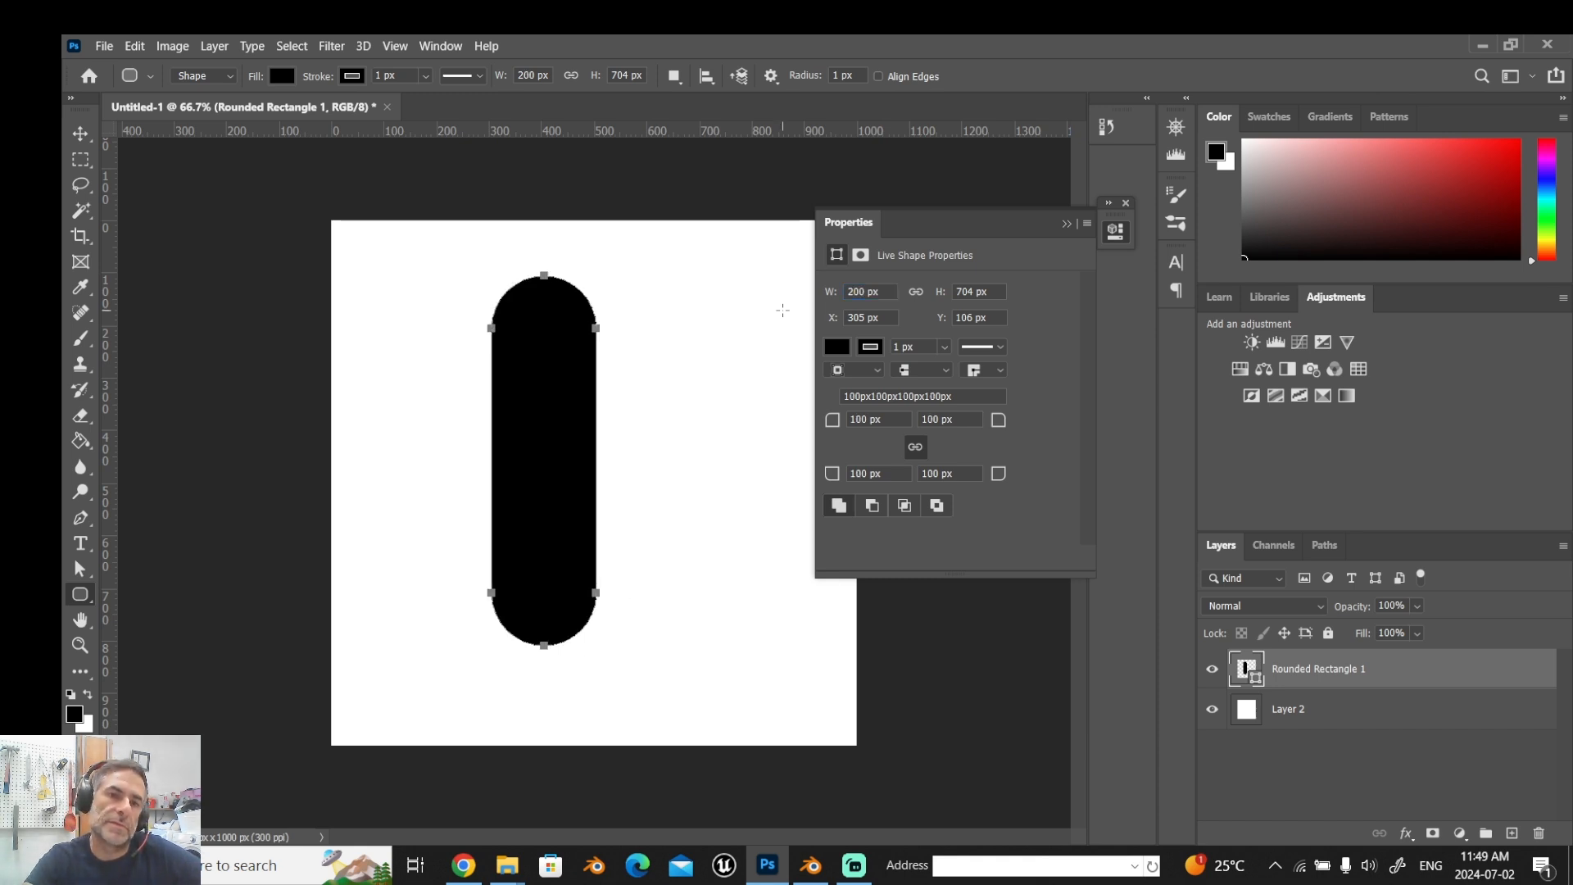
# Set the rounded rectangle's width to 220 px and rasterize its layer.
pyautogui.press('BackSpace')
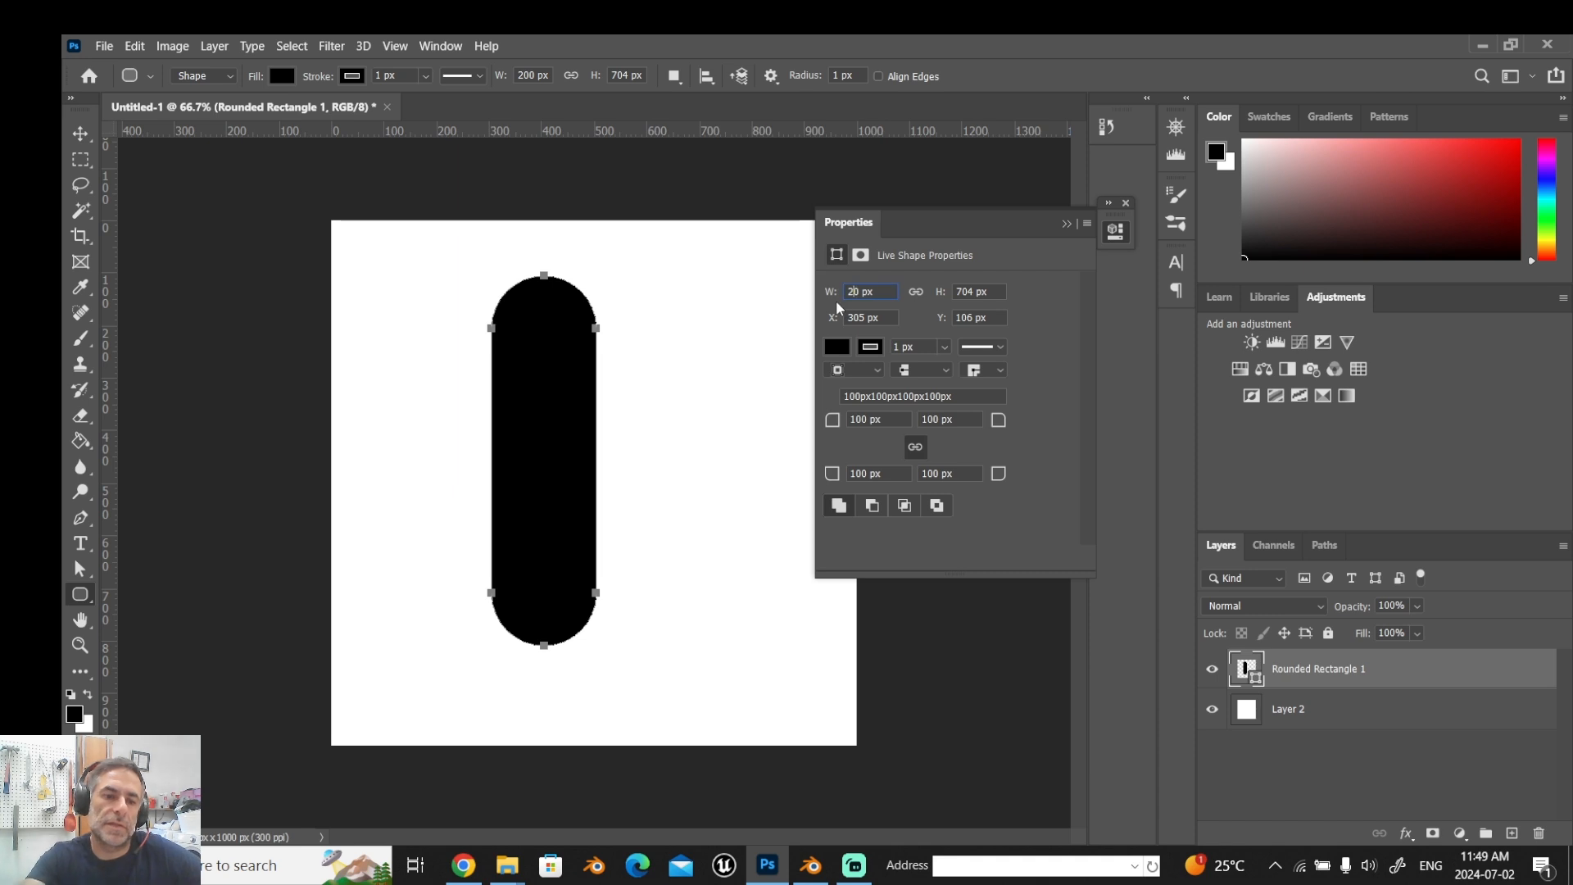
pyautogui.press('Return')
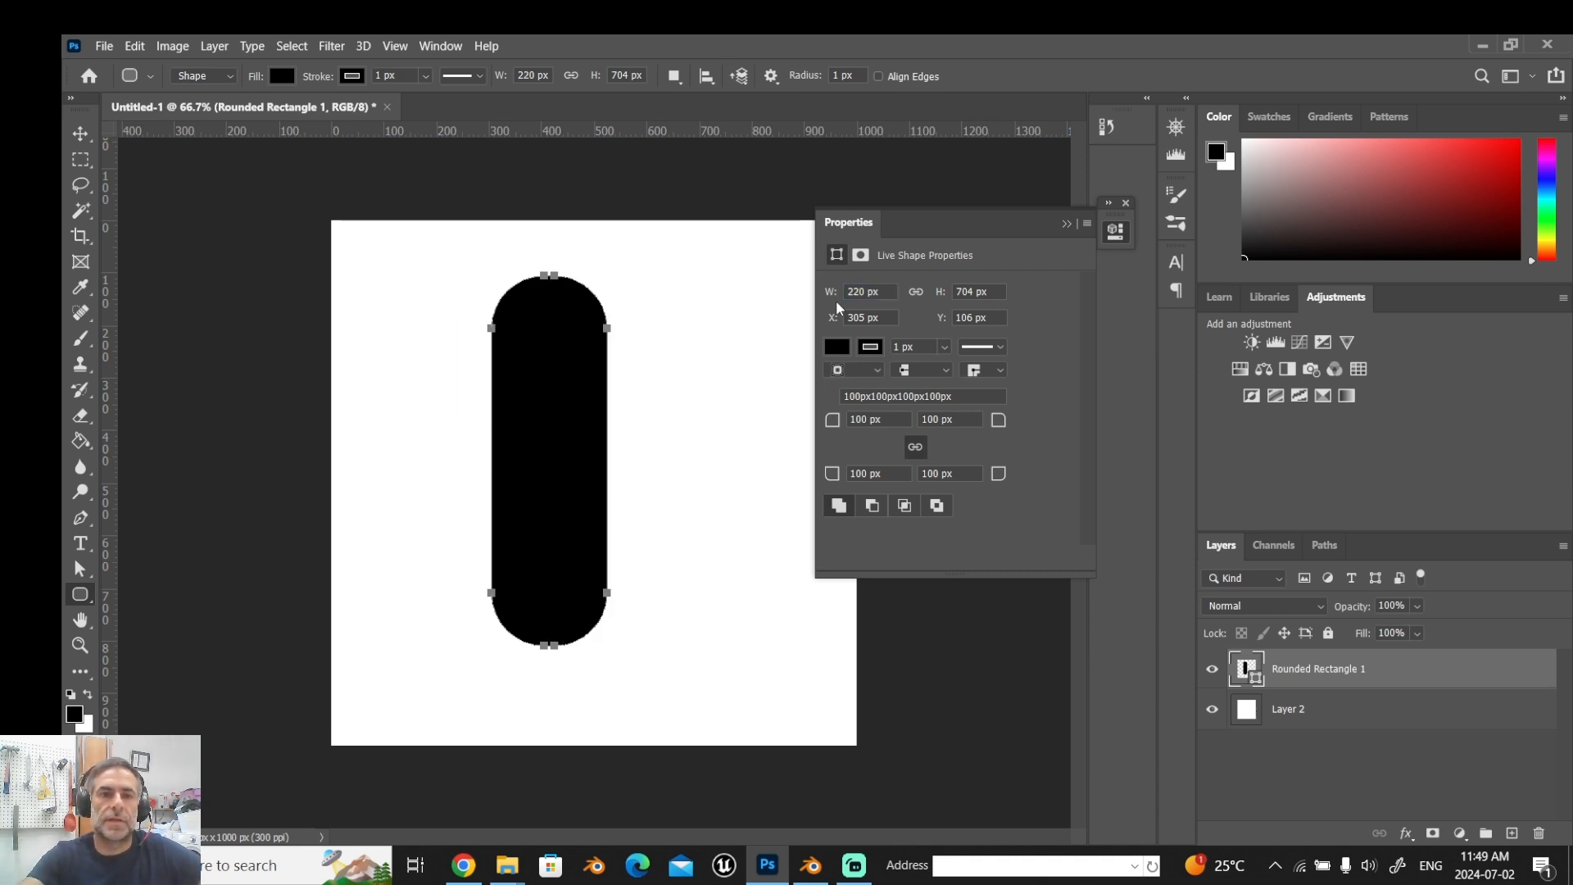
pyautogui.click(1067, 223)
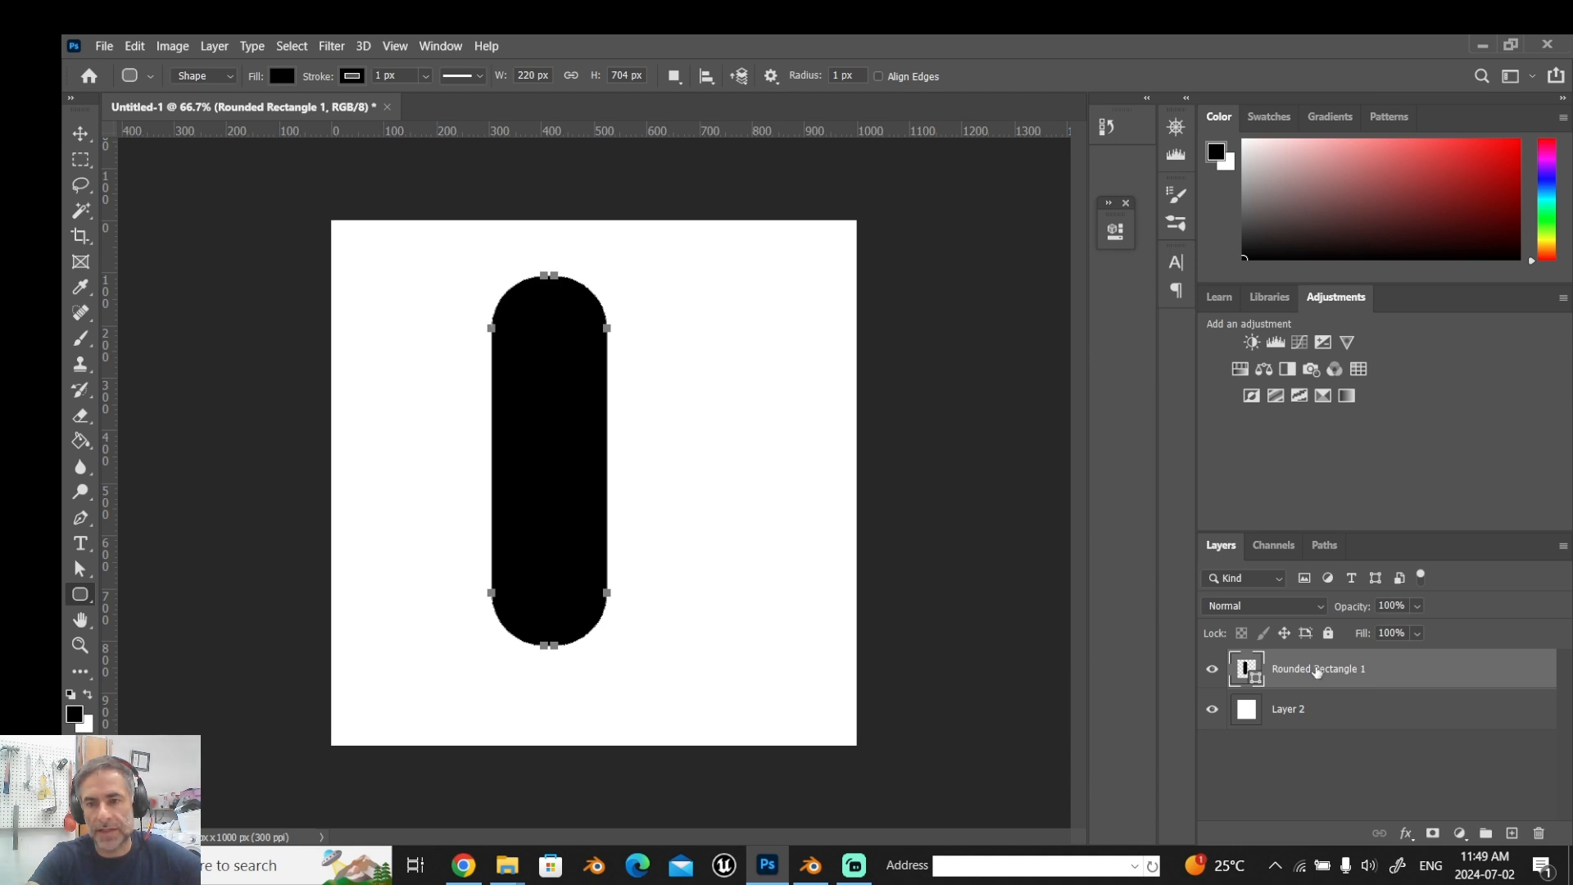
pyautogui.rightClick(1317, 672)
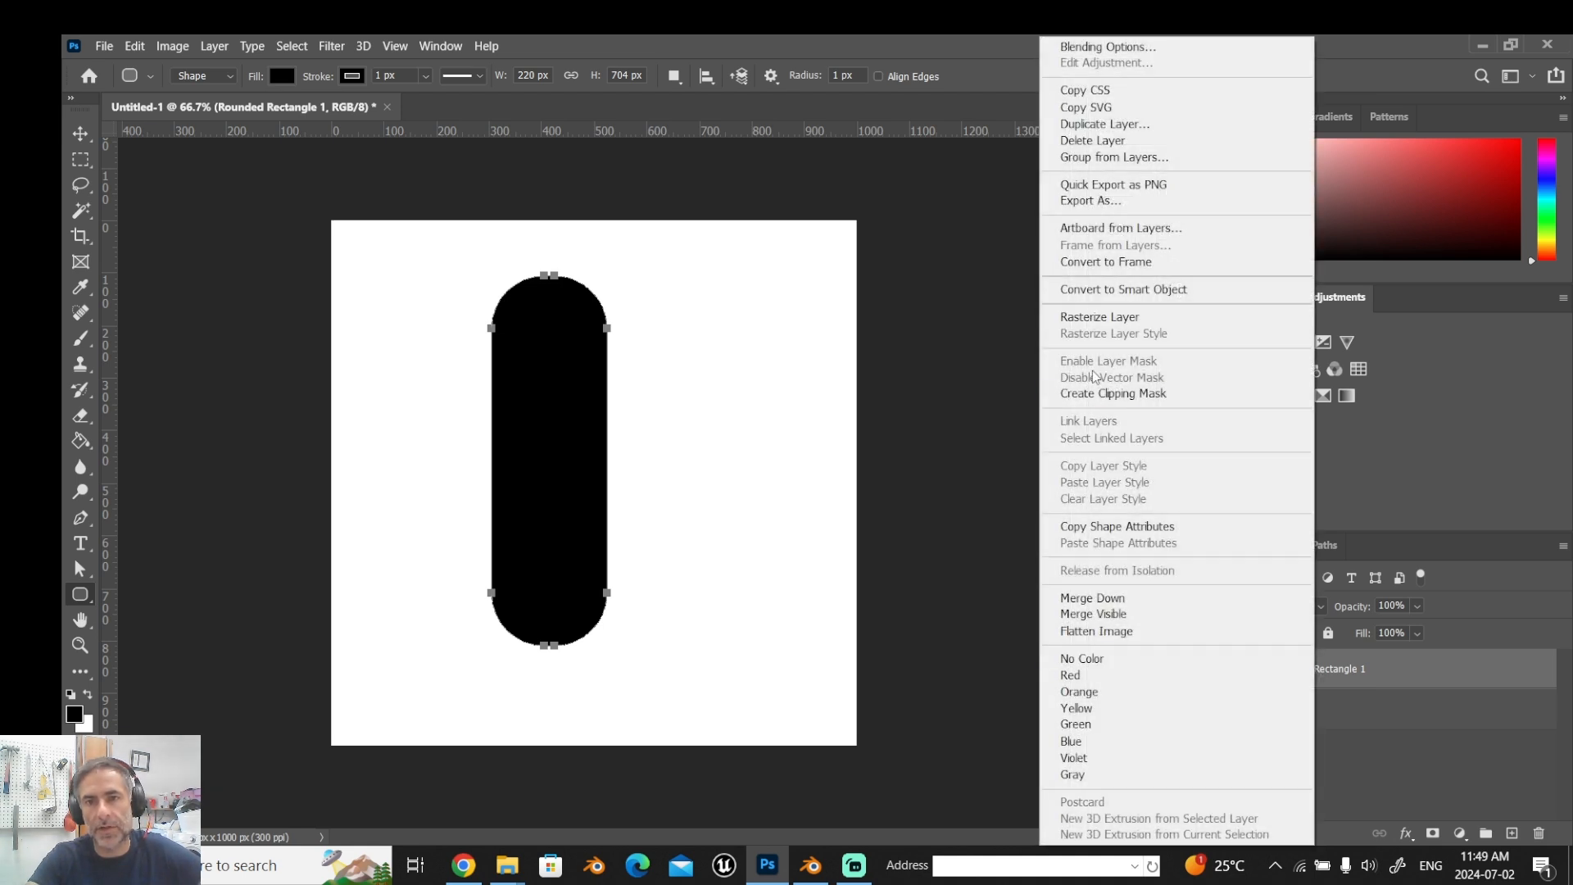
pyautogui.click(1089, 318)
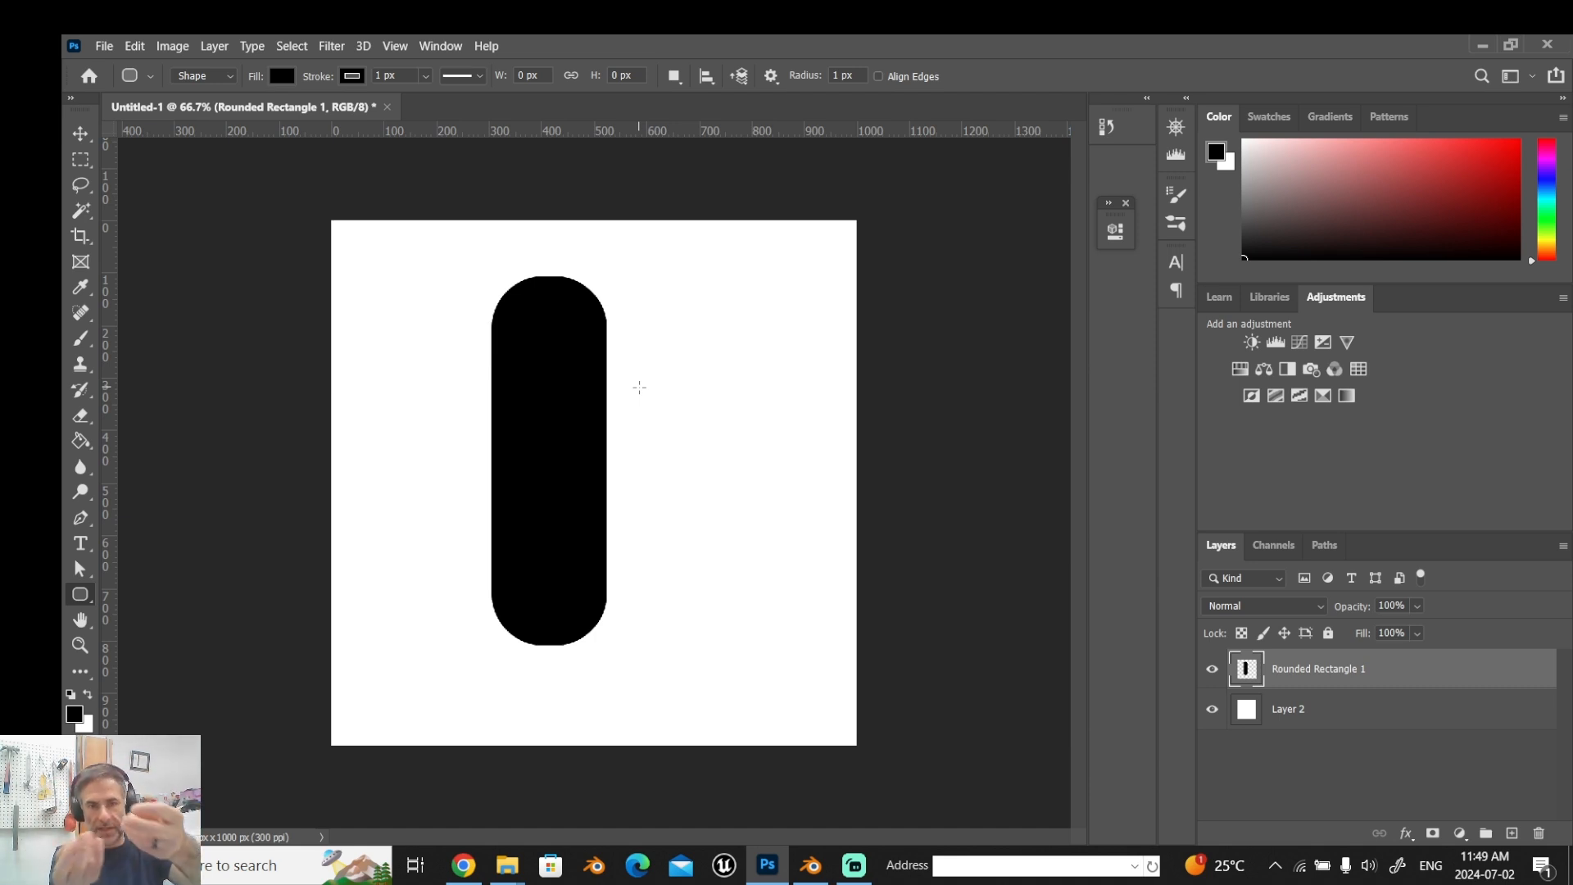
# Select the empty area around the black rounded bar with the Magic Wand and invert the selection onto the bar.
pyautogui.click(70, 206)
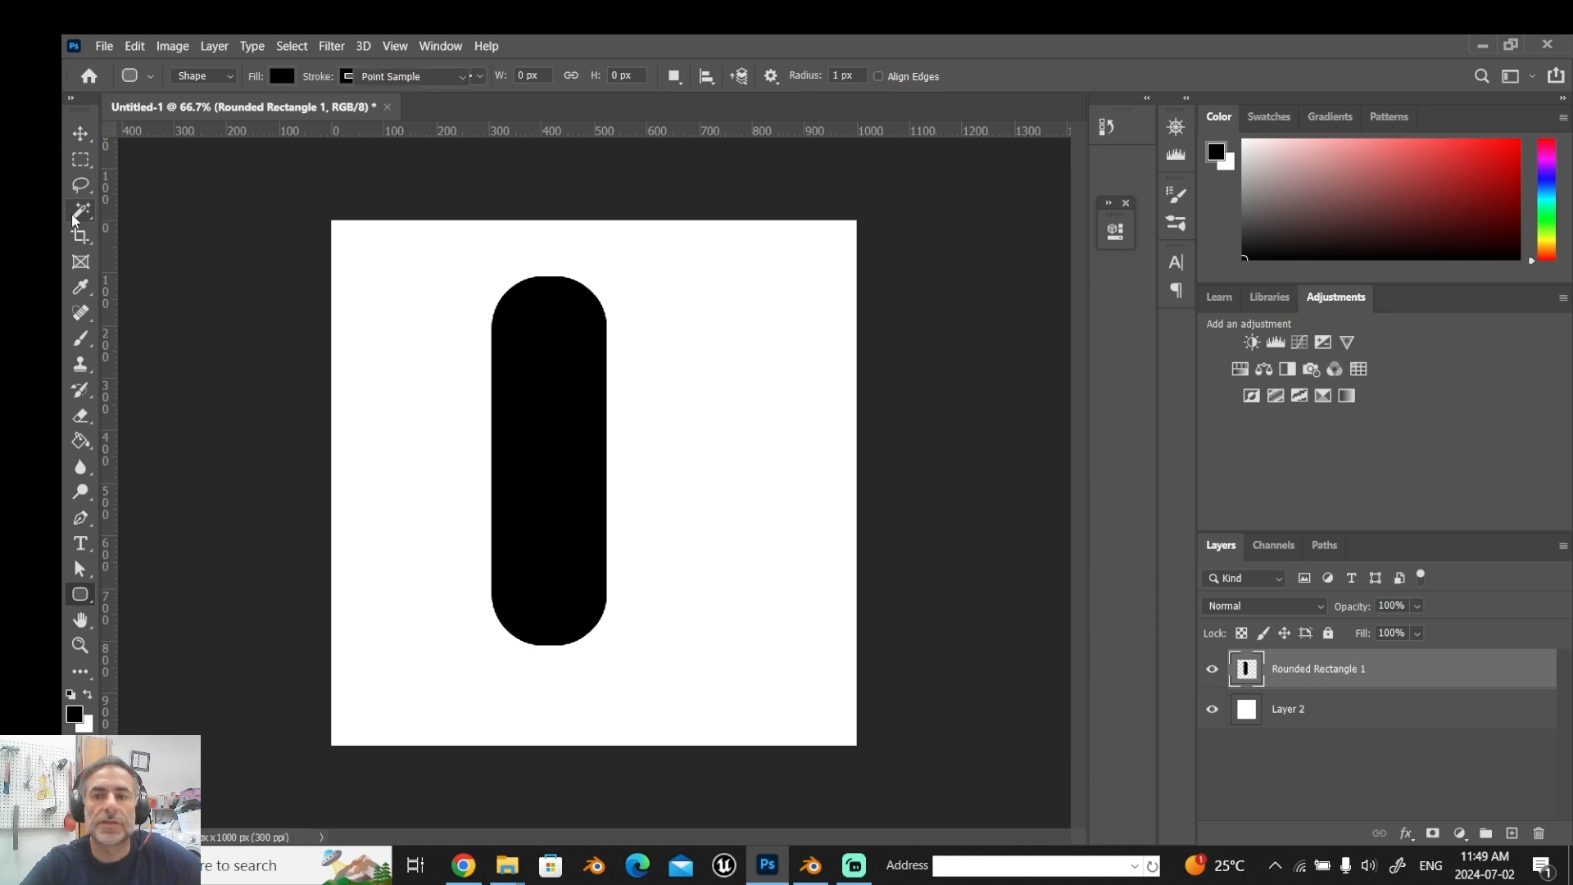
pyautogui.click(415, 342)
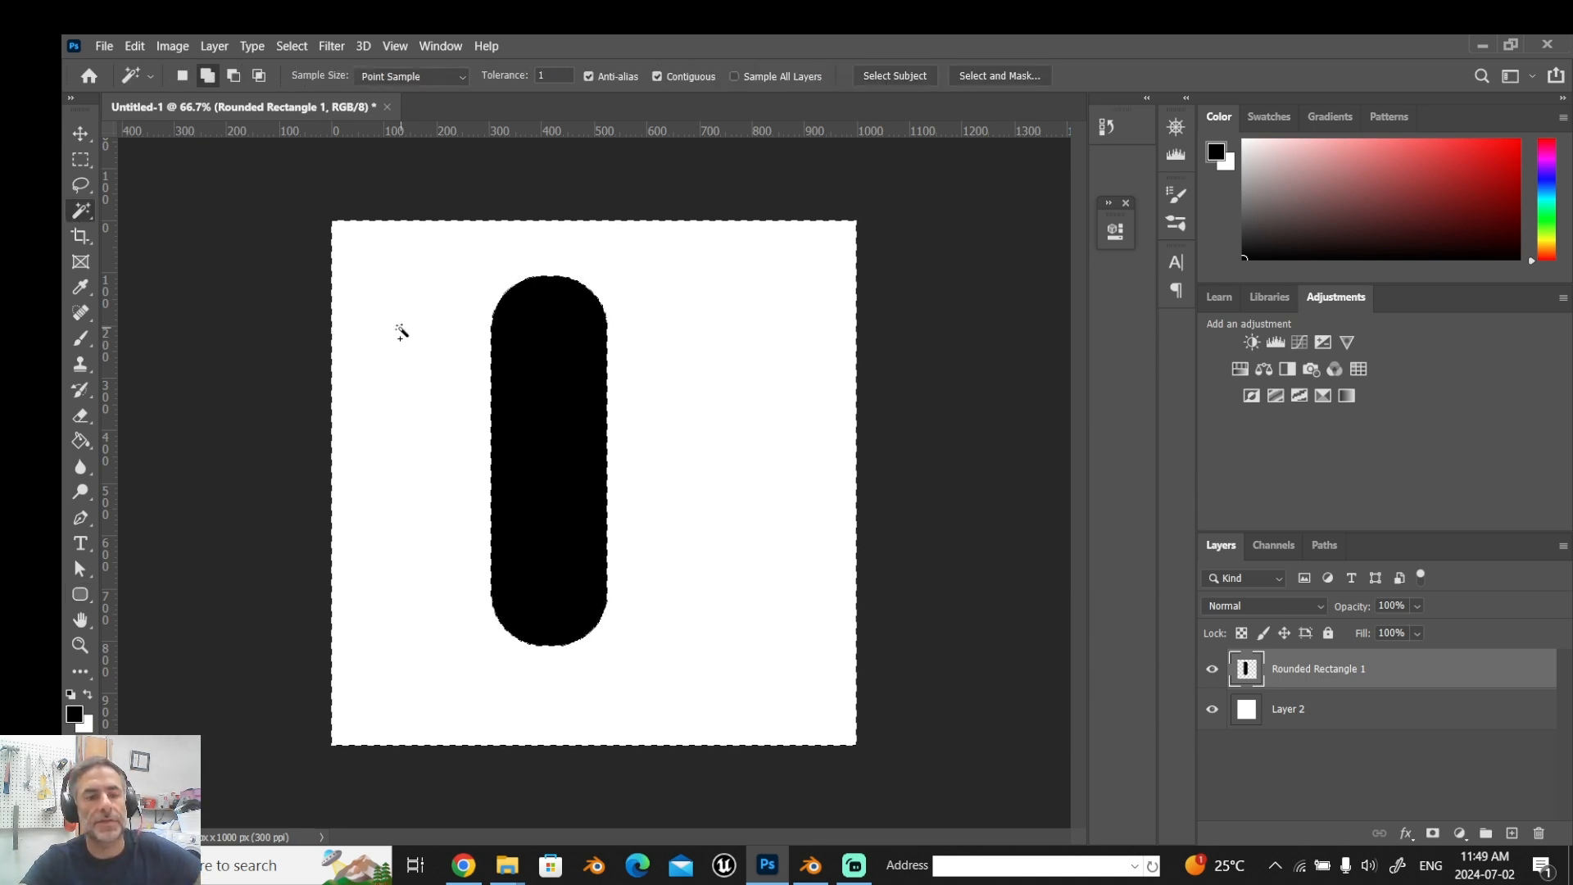
pyautogui.hotkey('ctrl', 'shift', 'i')
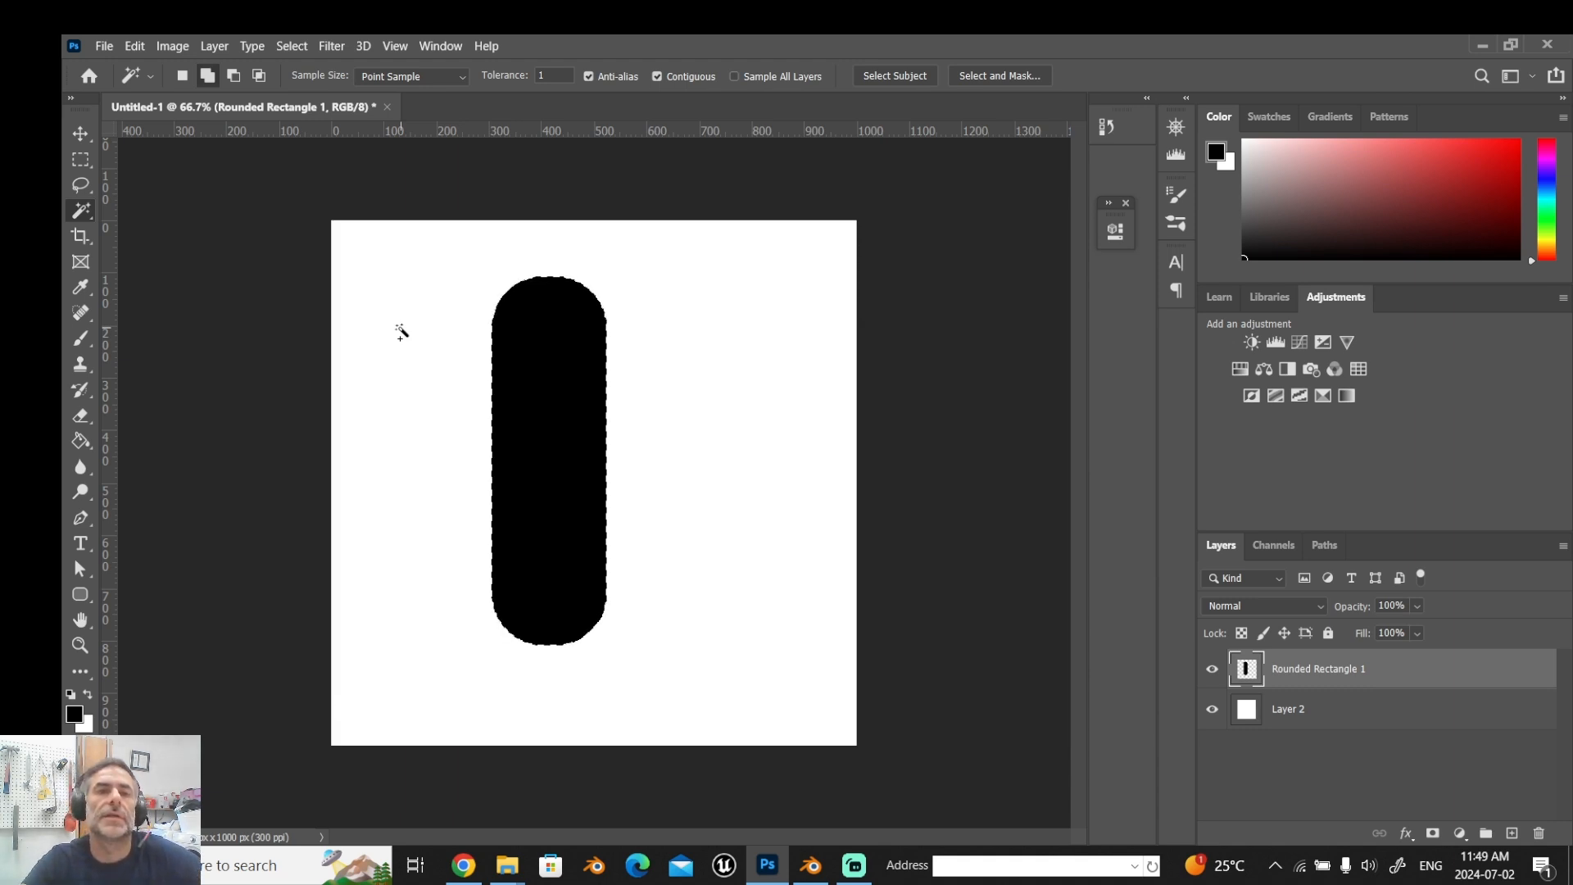
# Contract the selection of the black bar by 40 pixels.
pyautogui.click(292, 46)
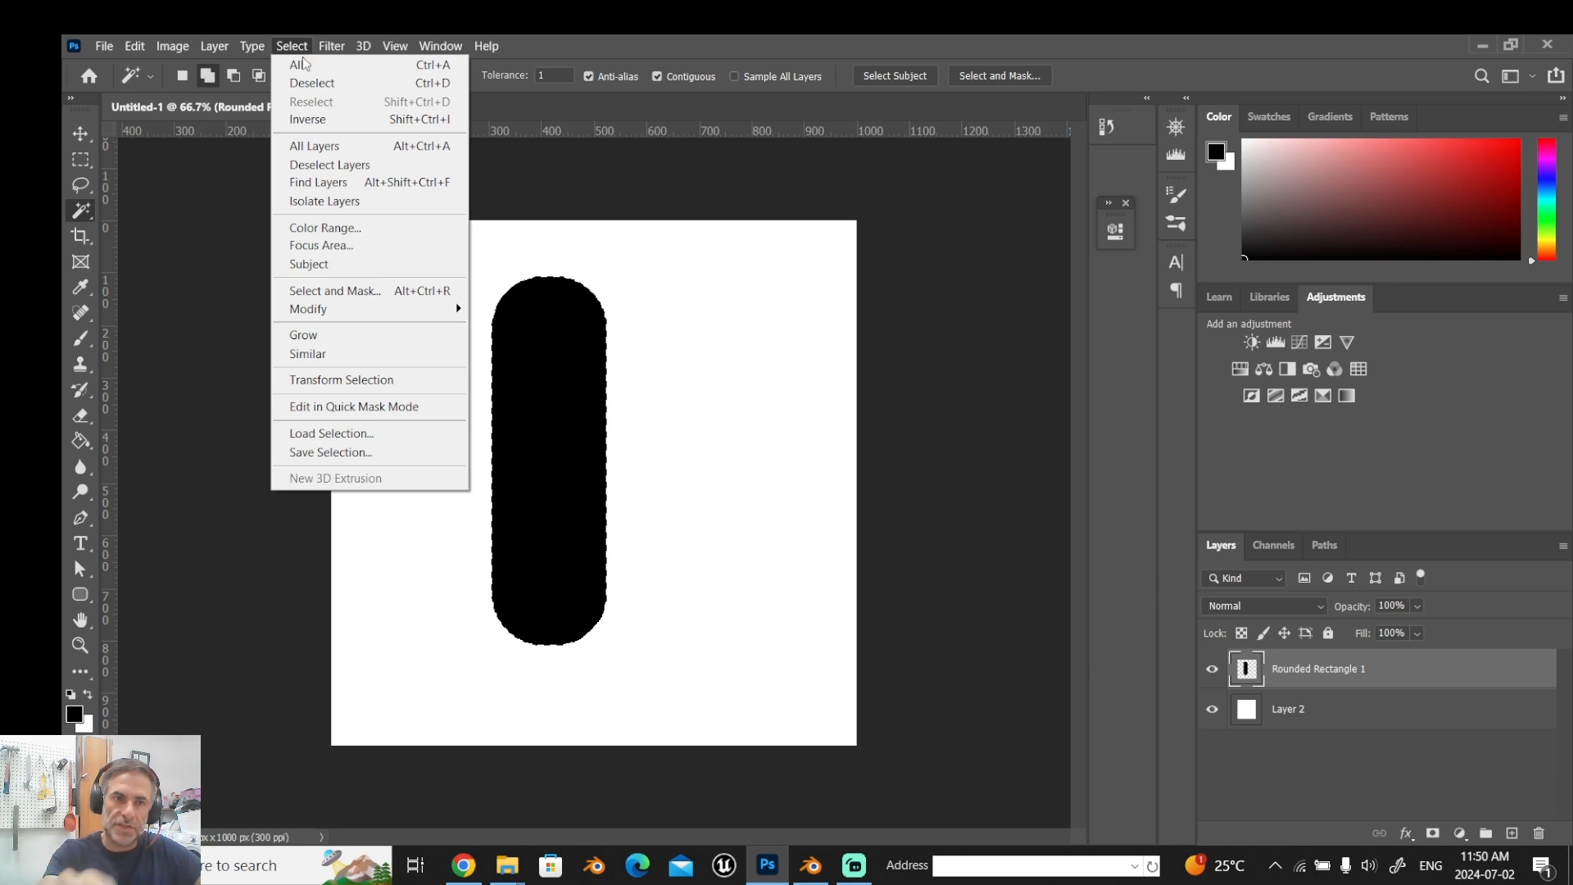
pyautogui.moveTo(393, 309)
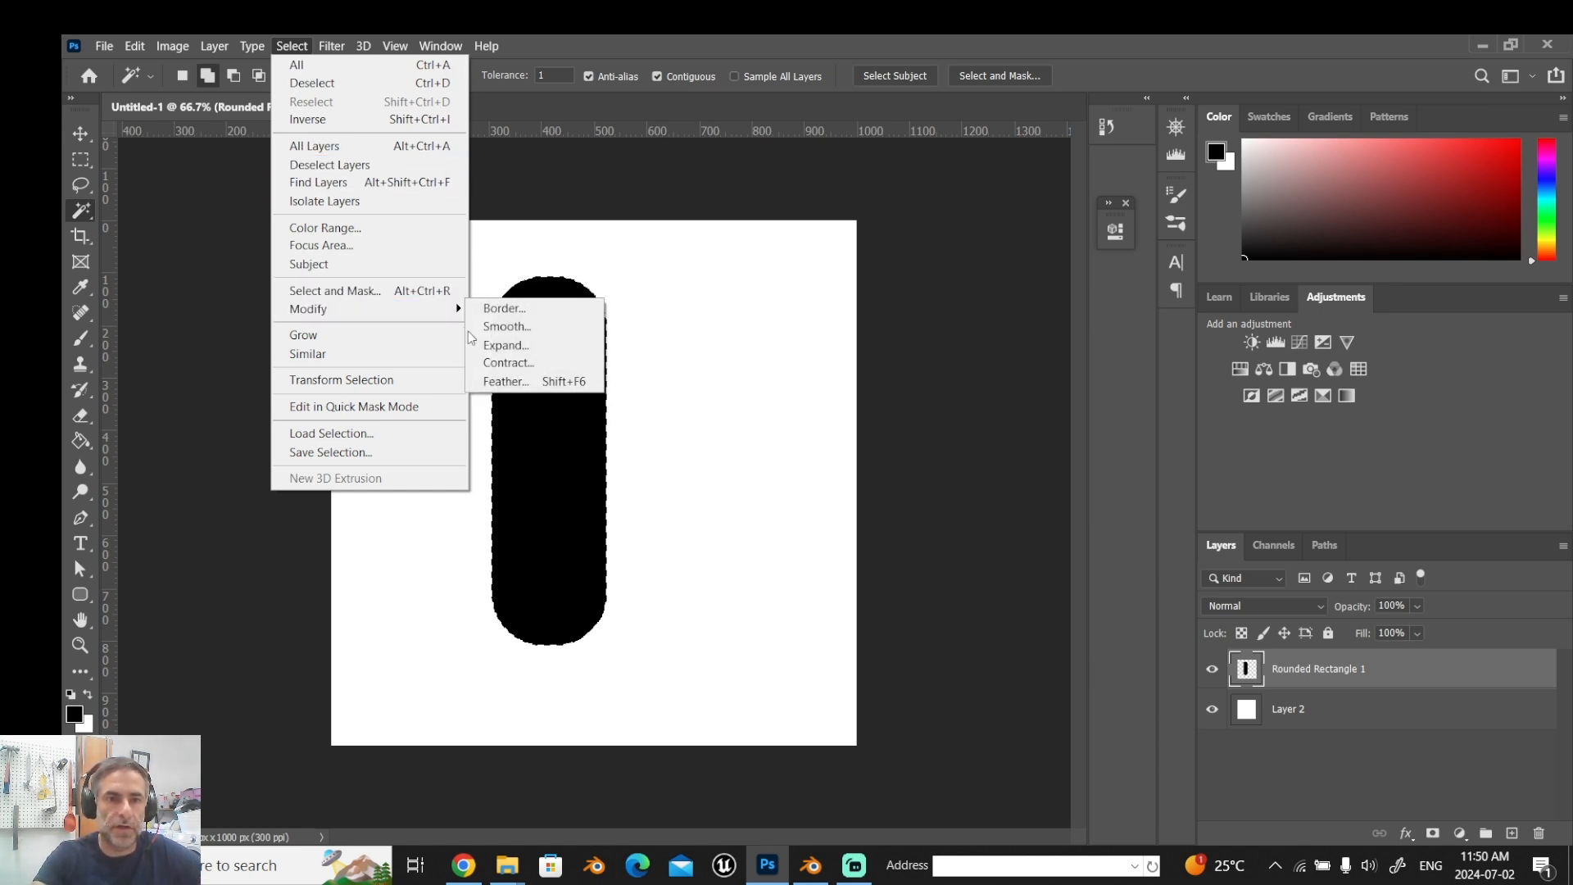
pyautogui.click(506, 362)
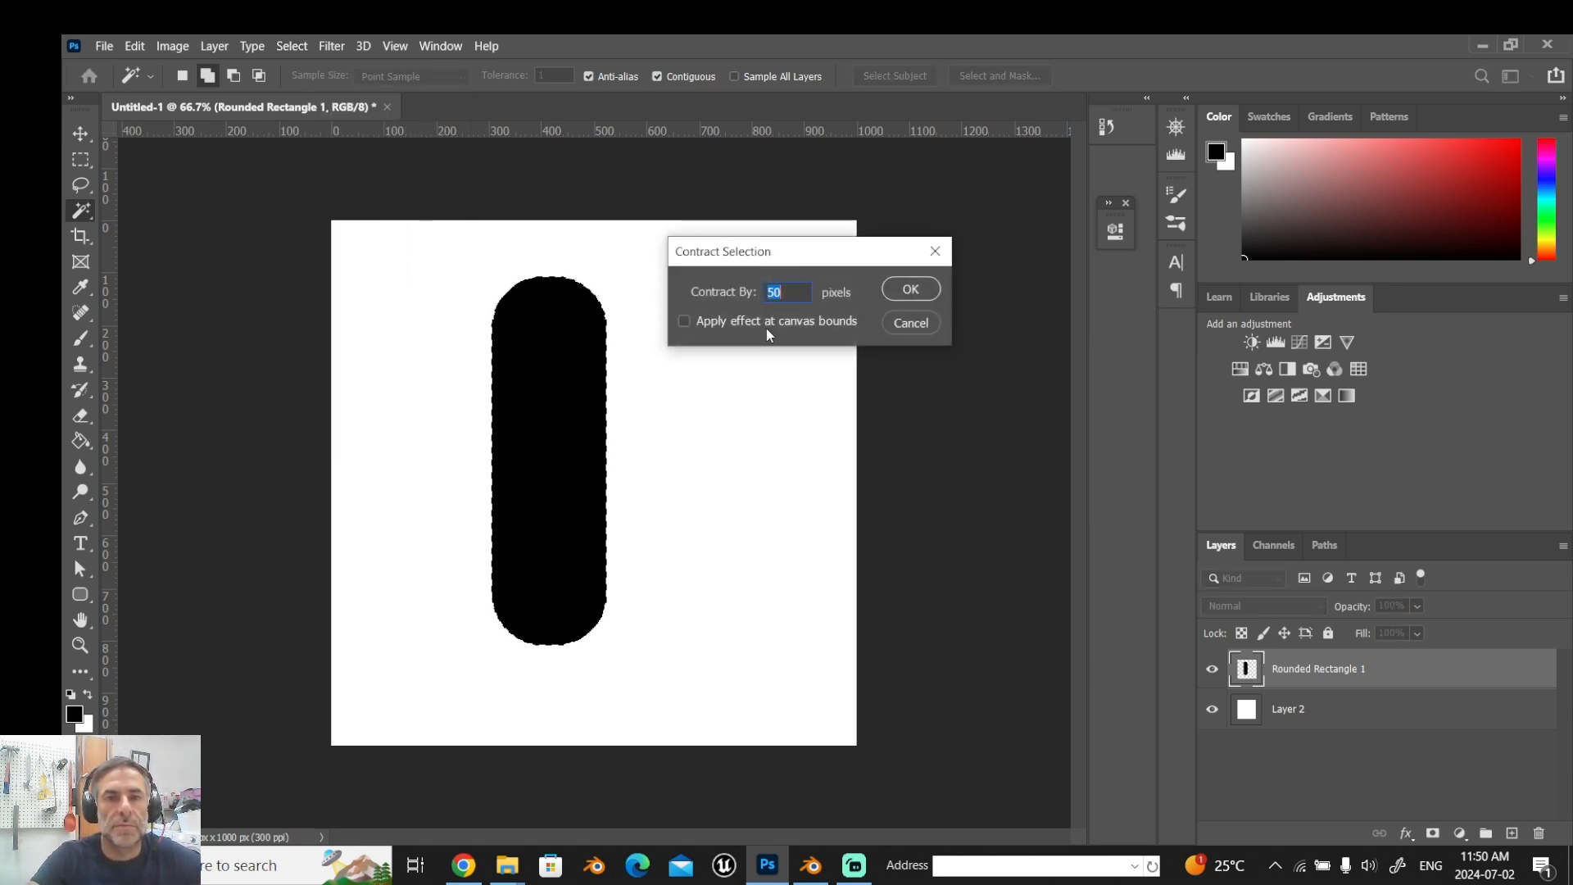
pyautogui.write('40')
pyautogui.press('Return')
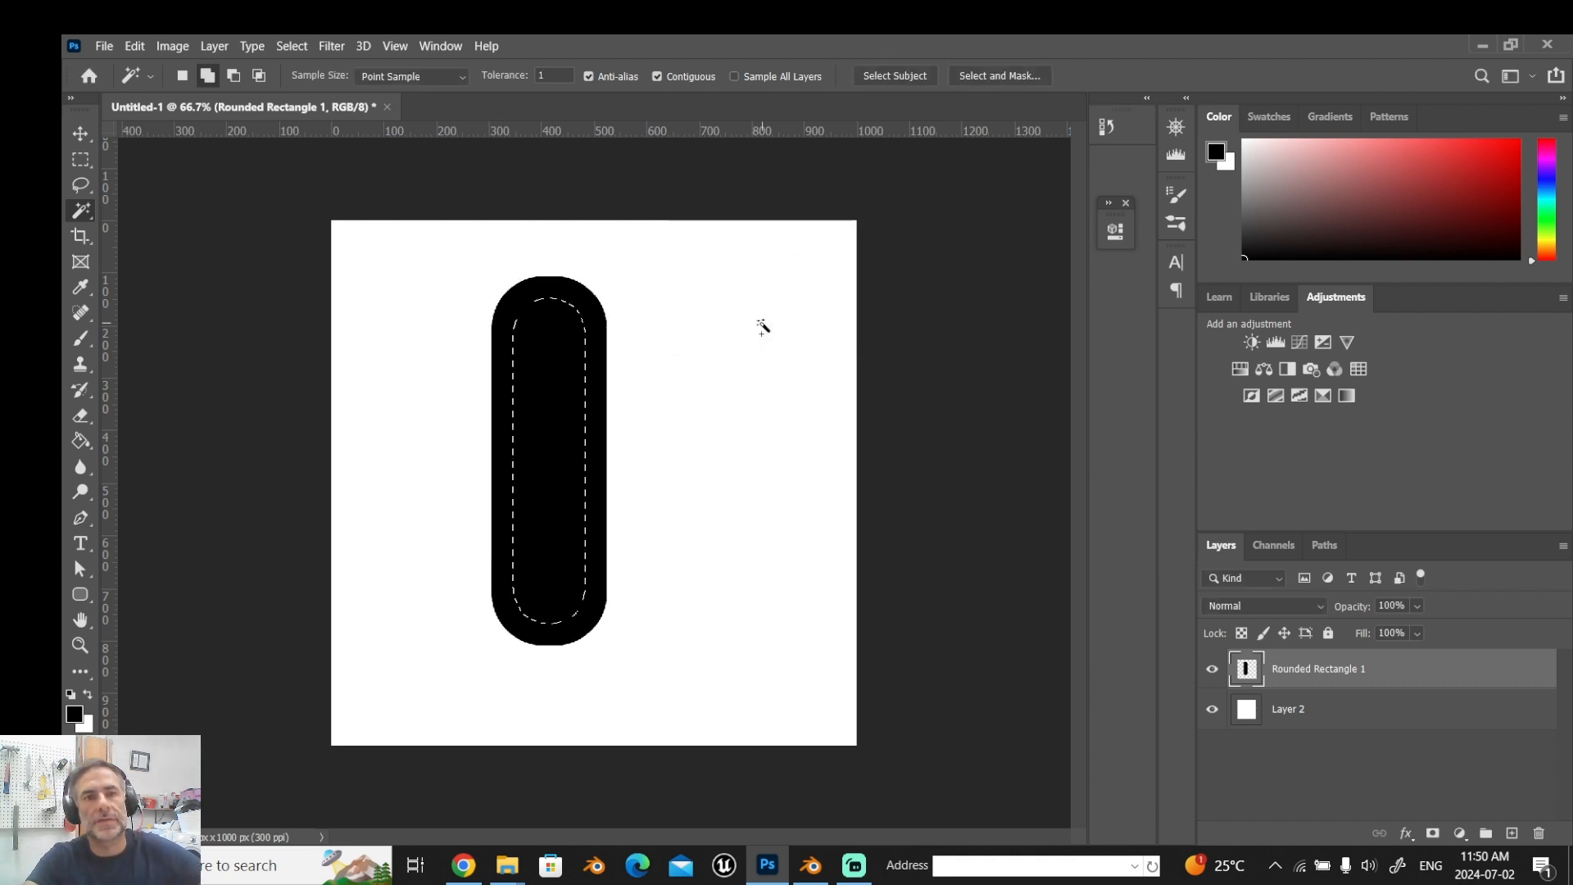
# Feather the contracted selection inside the black bar to give it a soft edge.
pyautogui.click(294, 47)
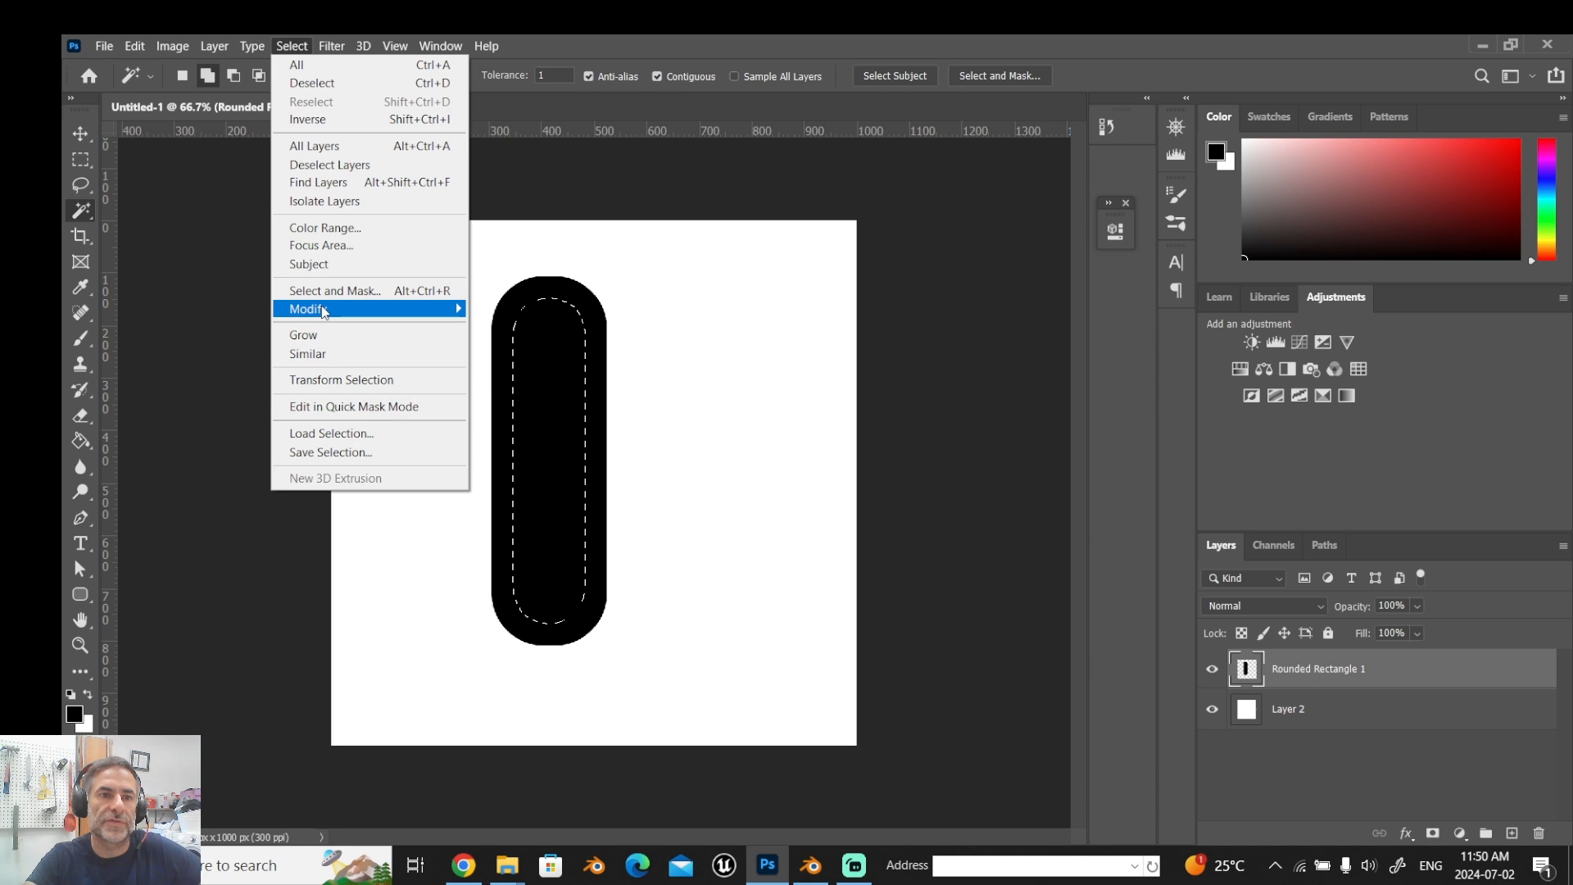
pyautogui.moveTo(344, 309)
pyautogui.click(506, 382)
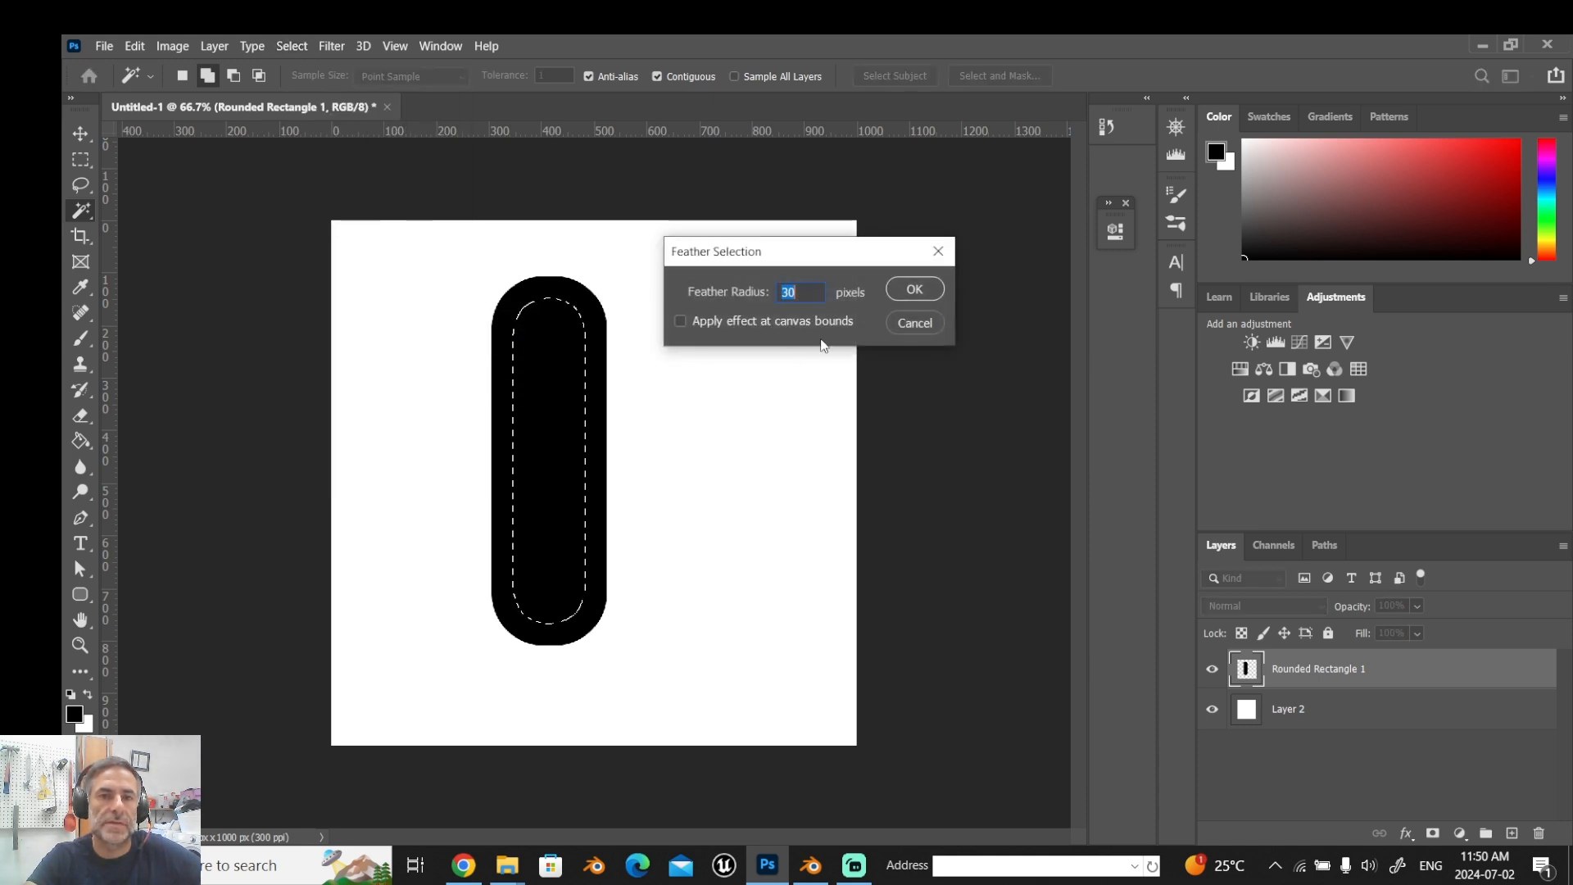
pyautogui.write('4')
pyautogui.click(911, 290)
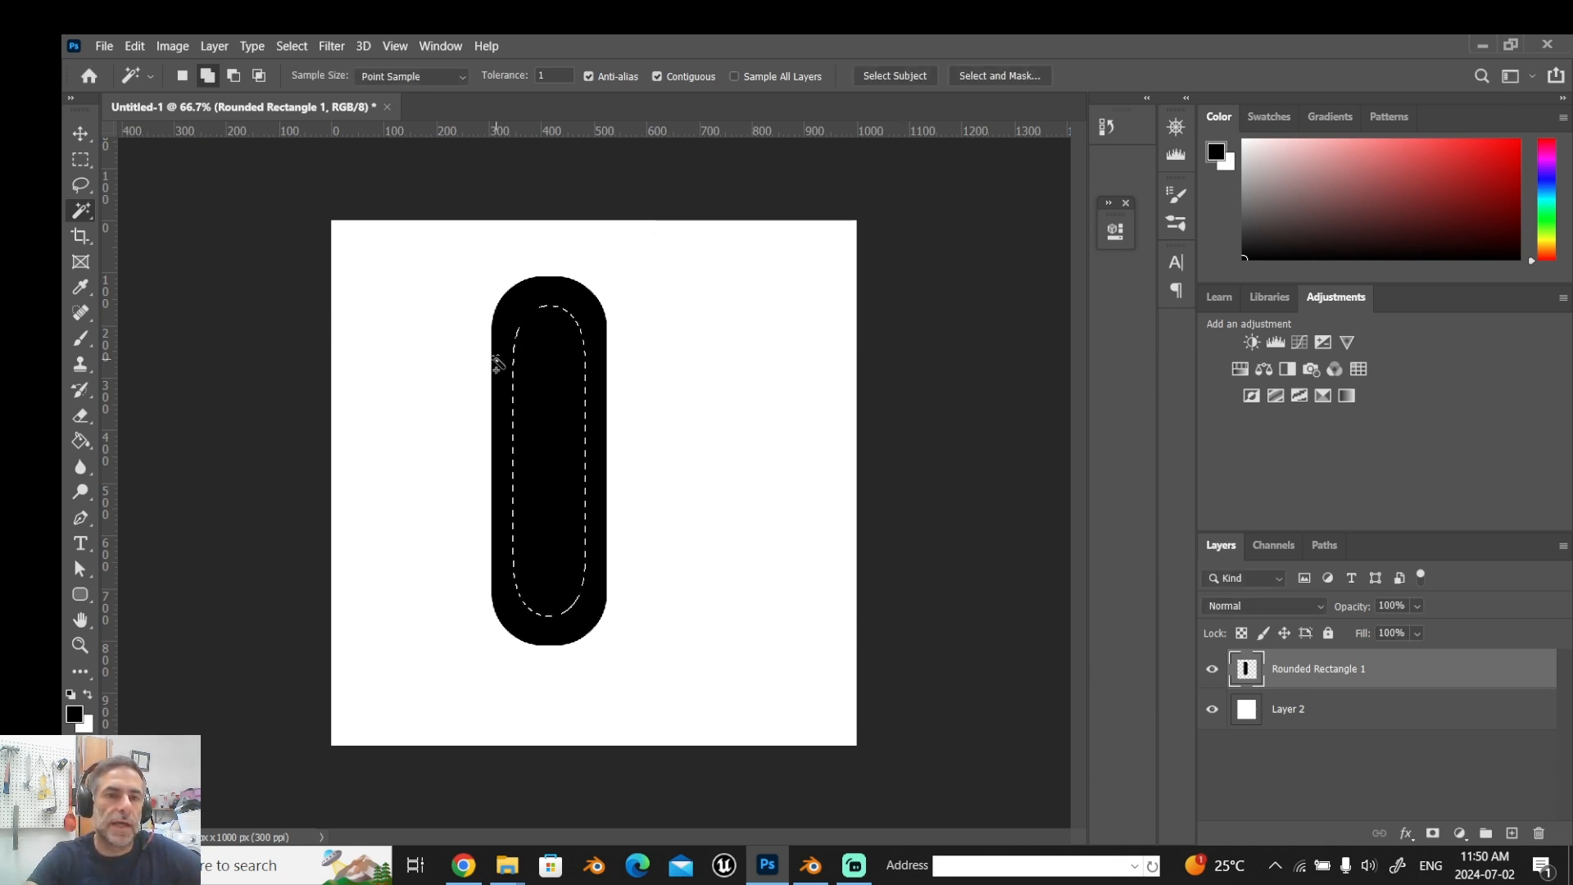
# Invert the feathered selection, fill it with white to fade the bar's edges, and deselect.
pyautogui.click(88, 696)
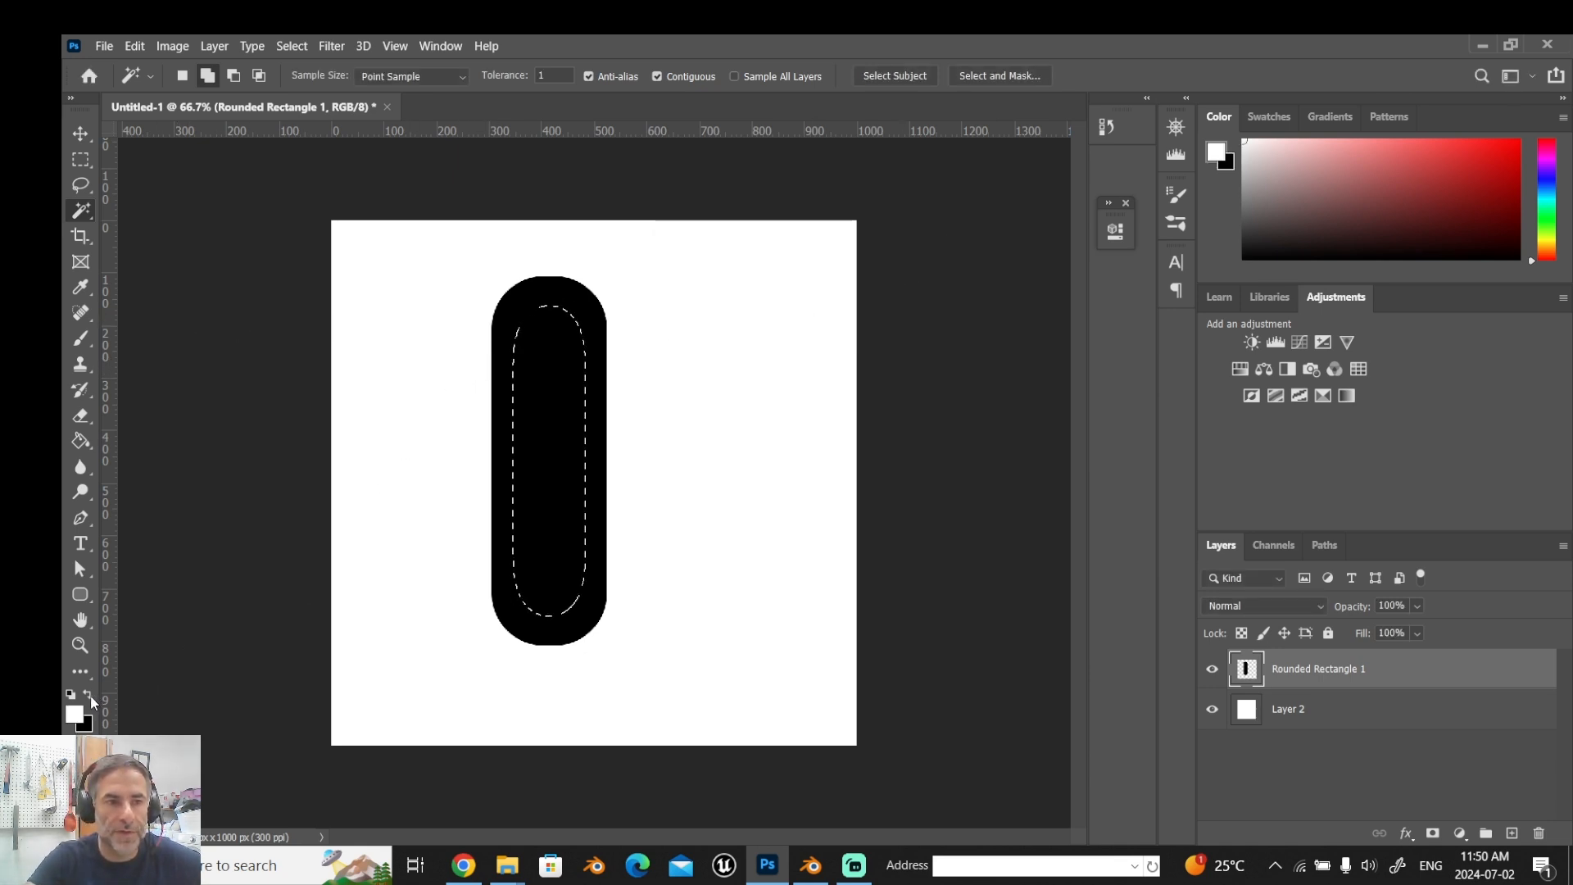
pyautogui.click(81, 441)
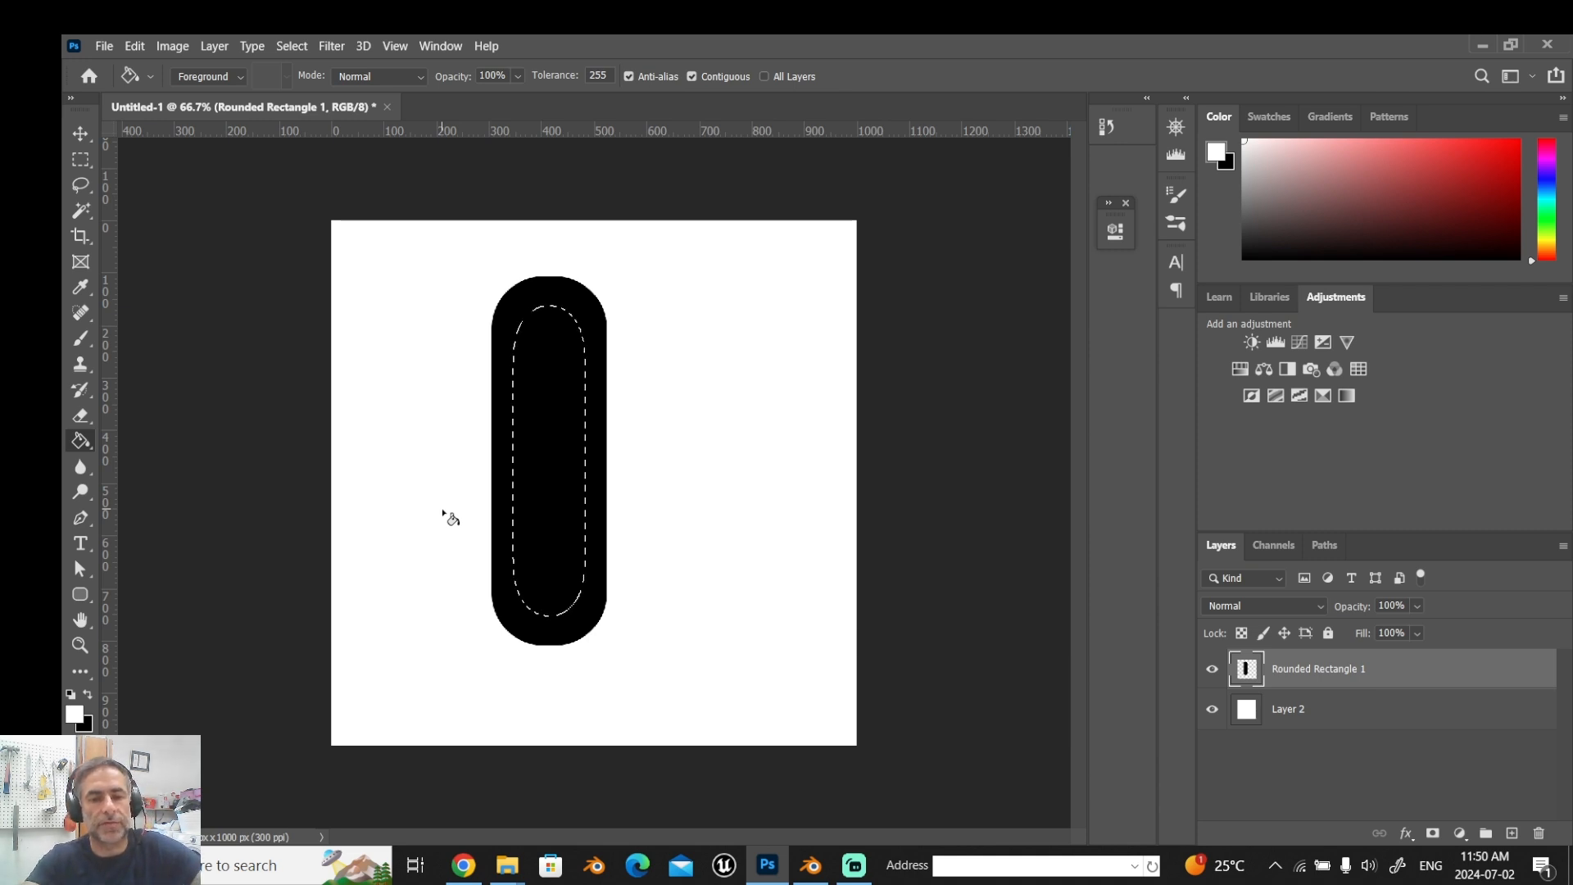
pyautogui.hotkey('ctrl', 'shift', 'i')
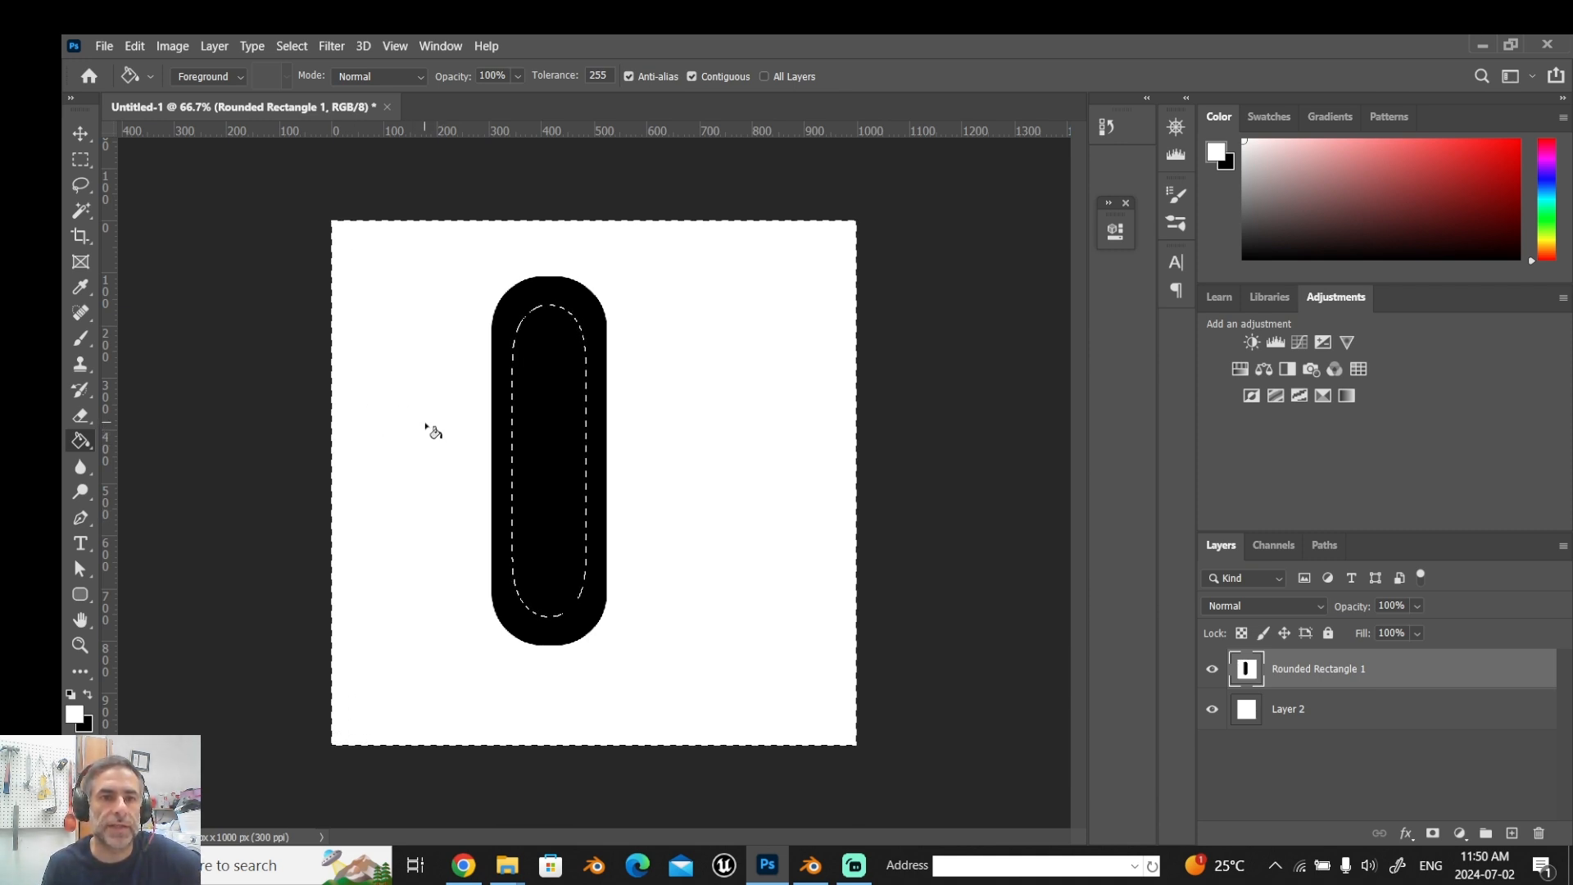
pyautogui.click(433, 434)
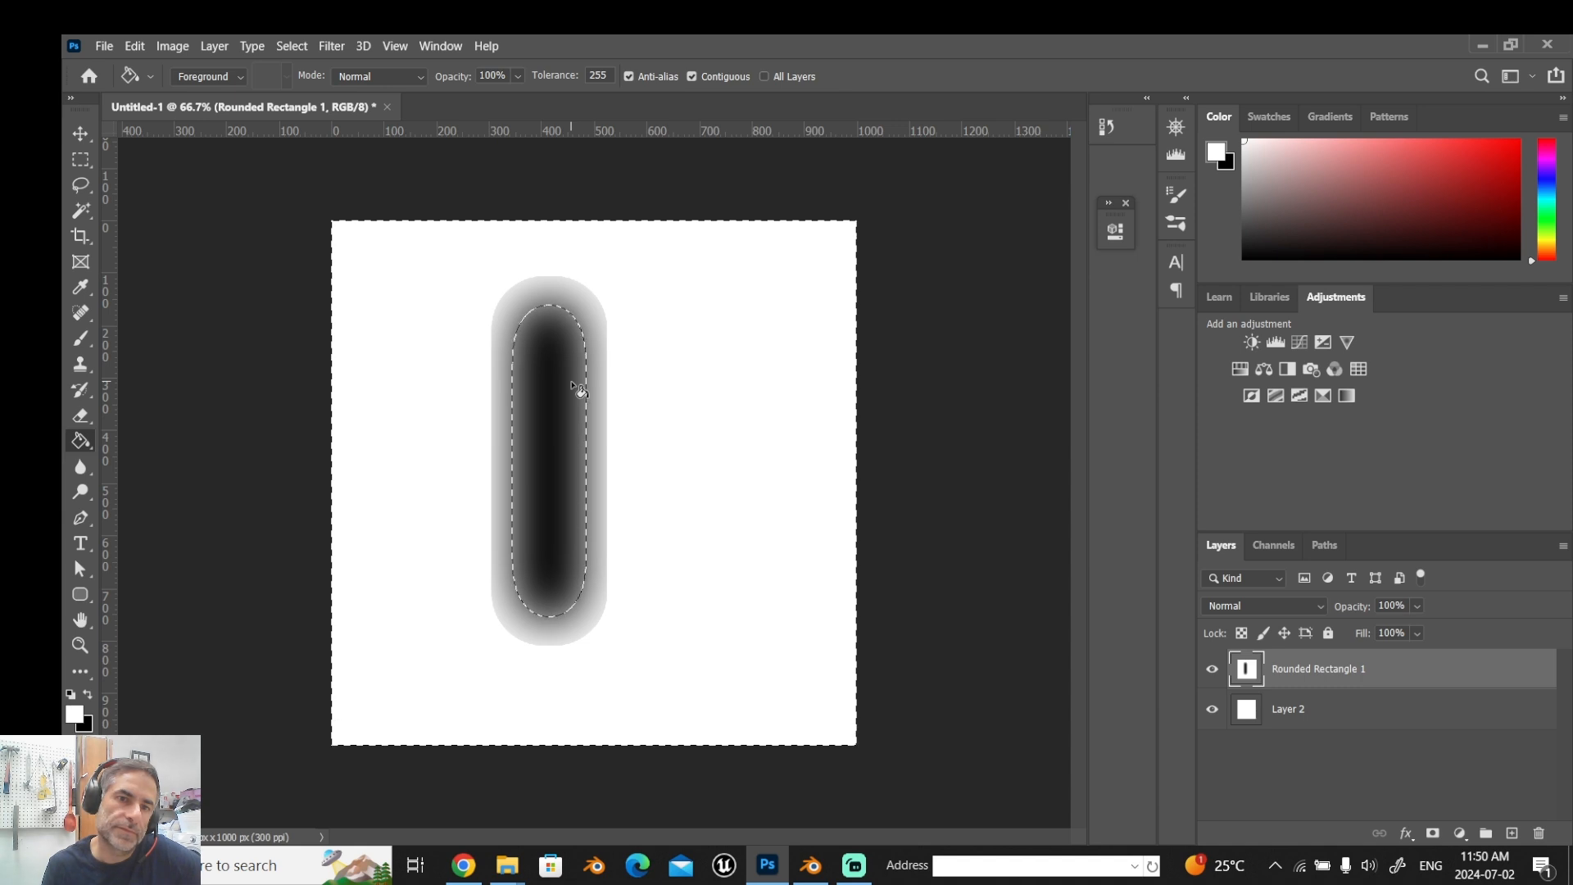
pyautogui.hotkey('ctrl', 'd')
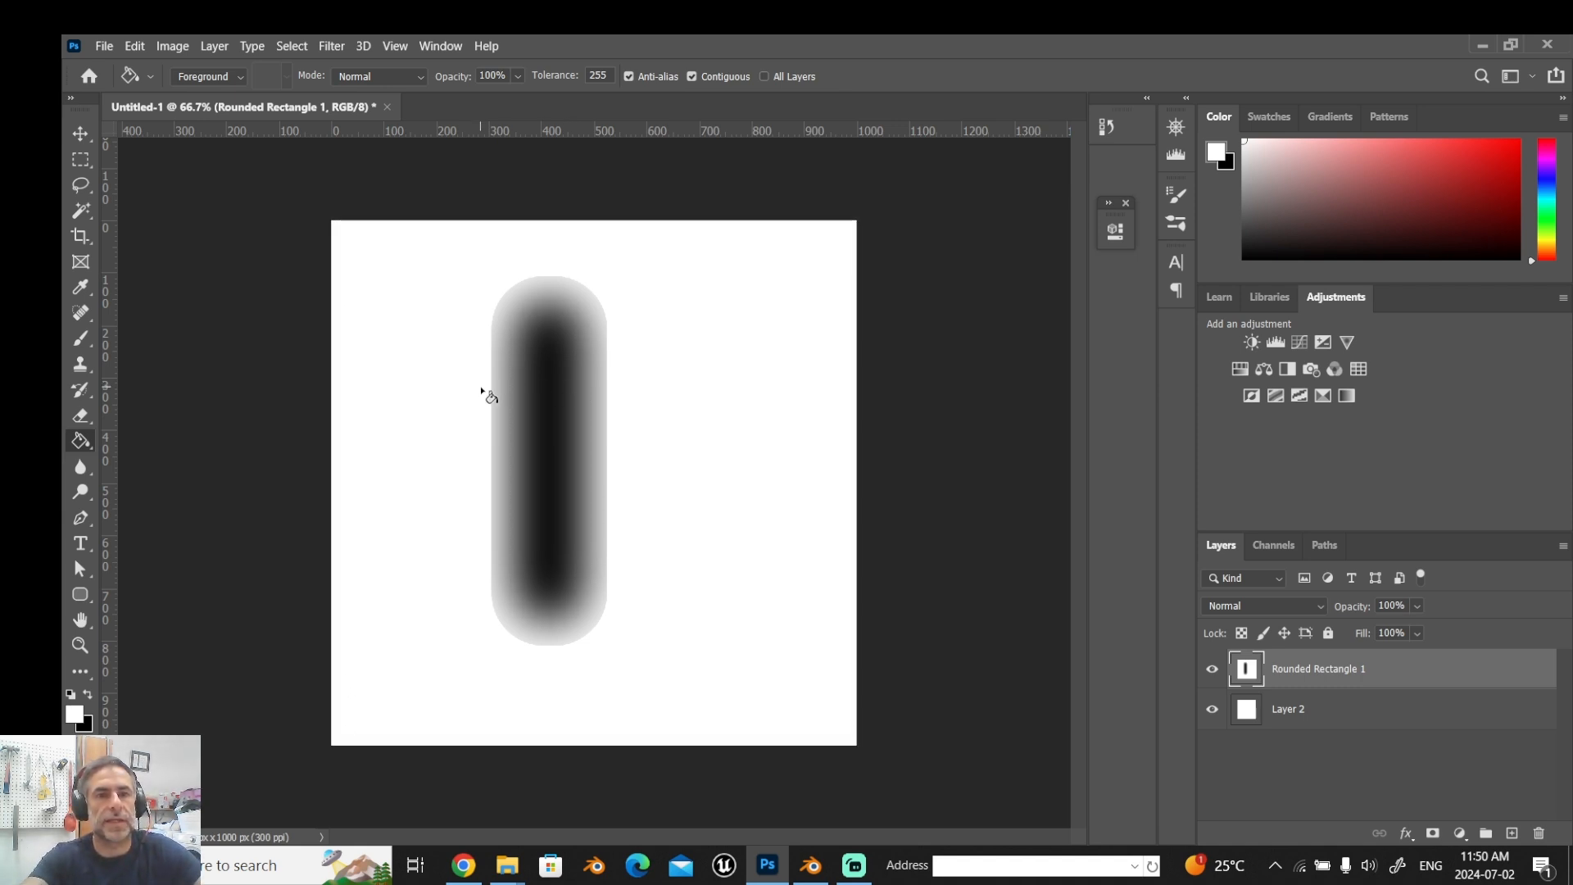
# Apply a Gaussian Blur with a radius of 20.8 pixels to the faded bar.
pyautogui.click(333, 46)
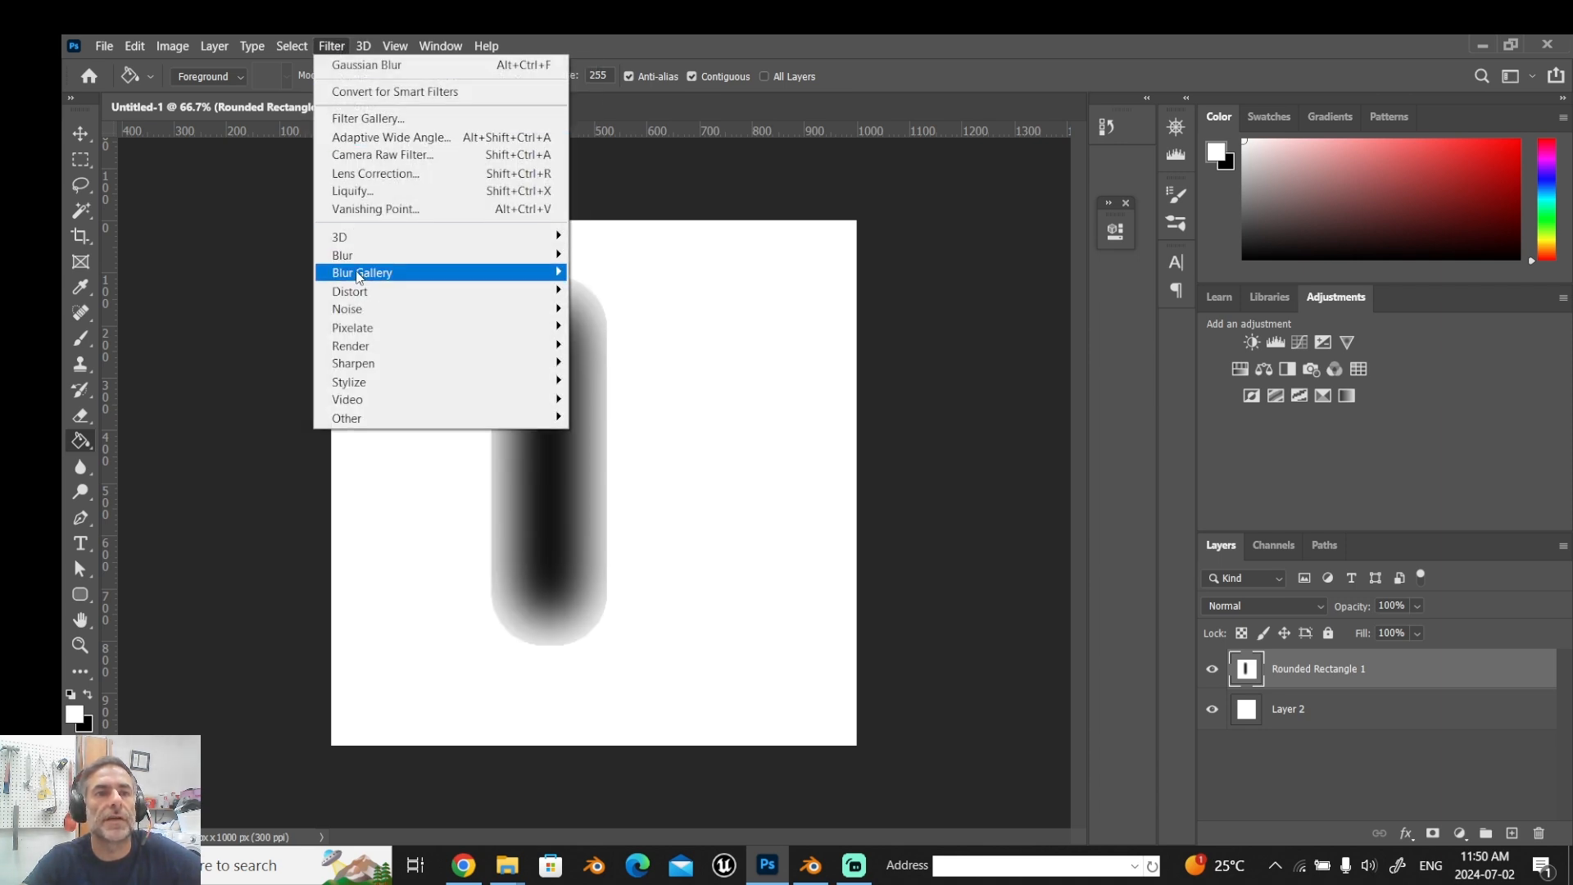
pyautogui.moveTo(360, 256)
pyautogui.click(616, 327)
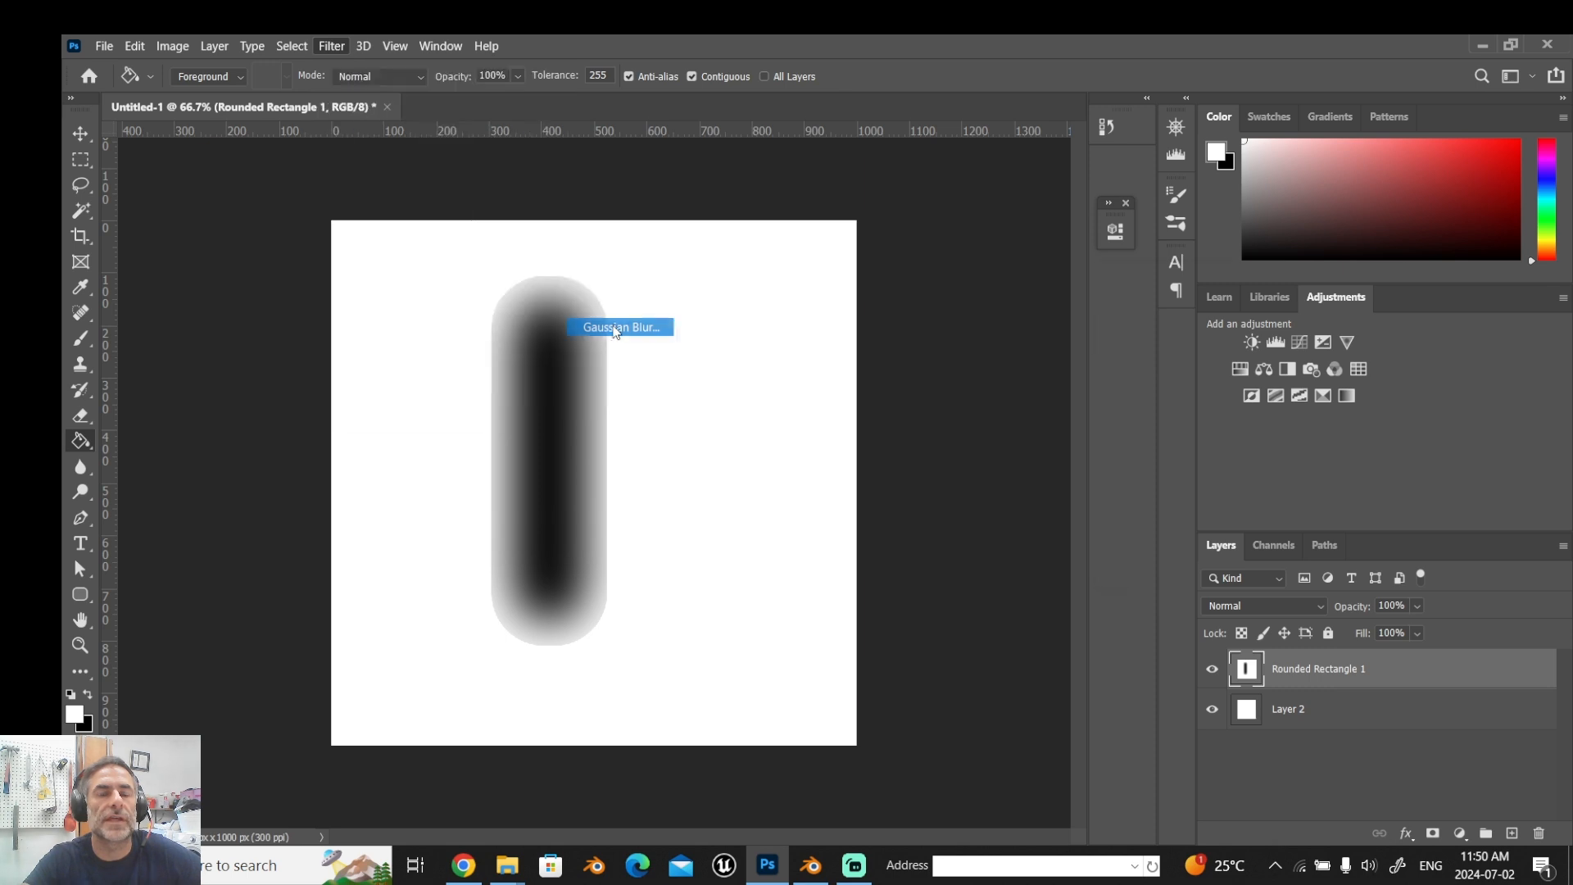
pyautogui.moveTo(1149, 587); pyautogui.dragTo(1194, 581)
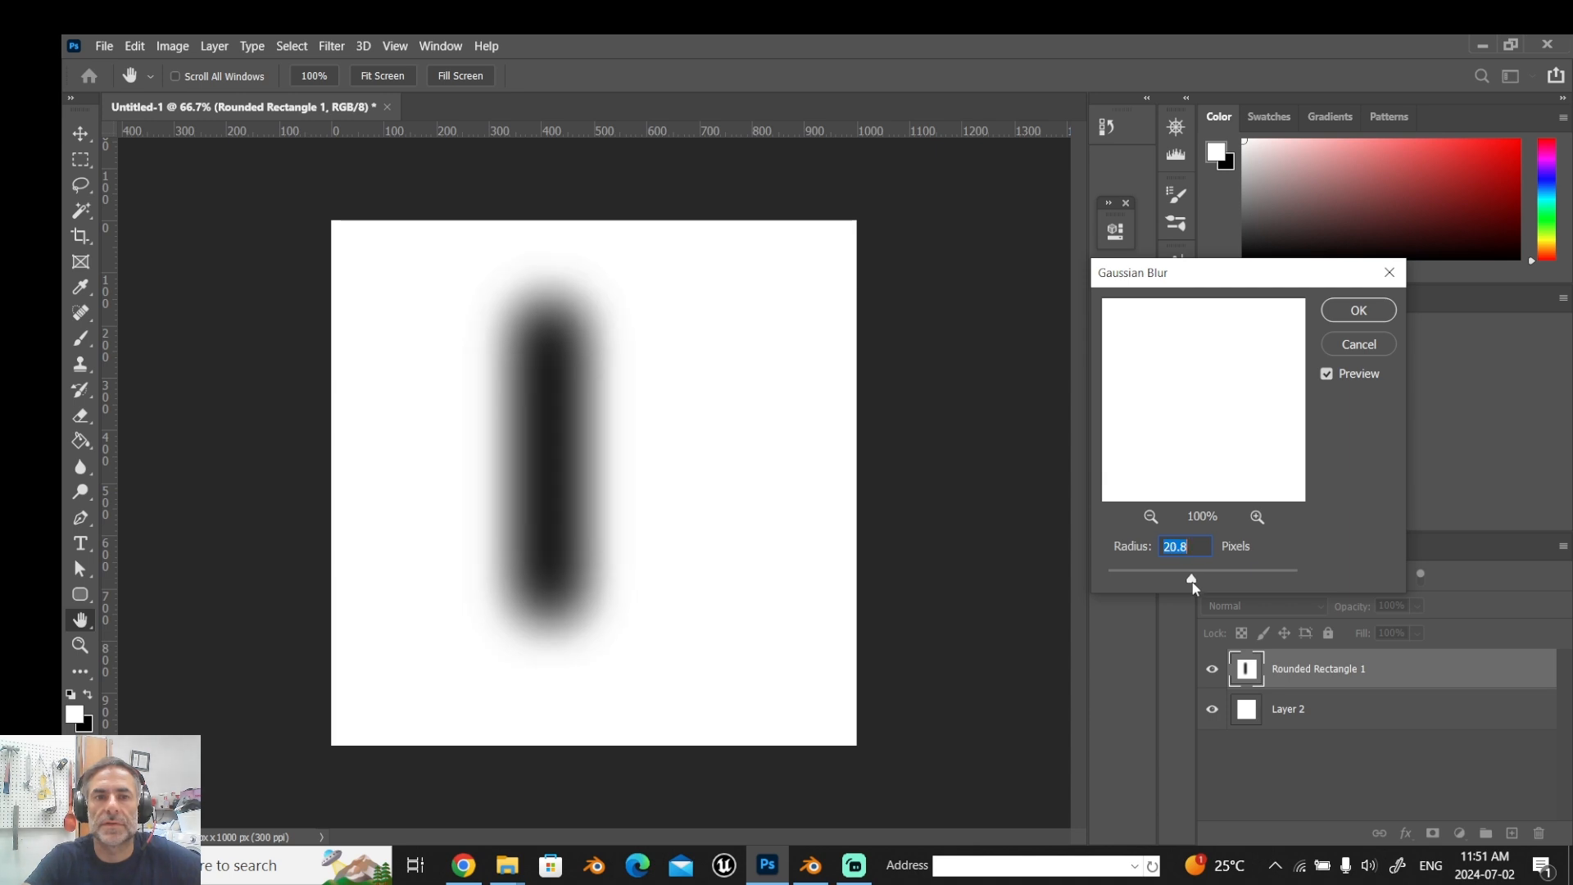
pyautogui.click(1357, 311)
# Select the blurred bar with a rectangular marquee about 740 px tall and define it as a brush preset named "stitch for video".
pyautogui.click(80, 160)
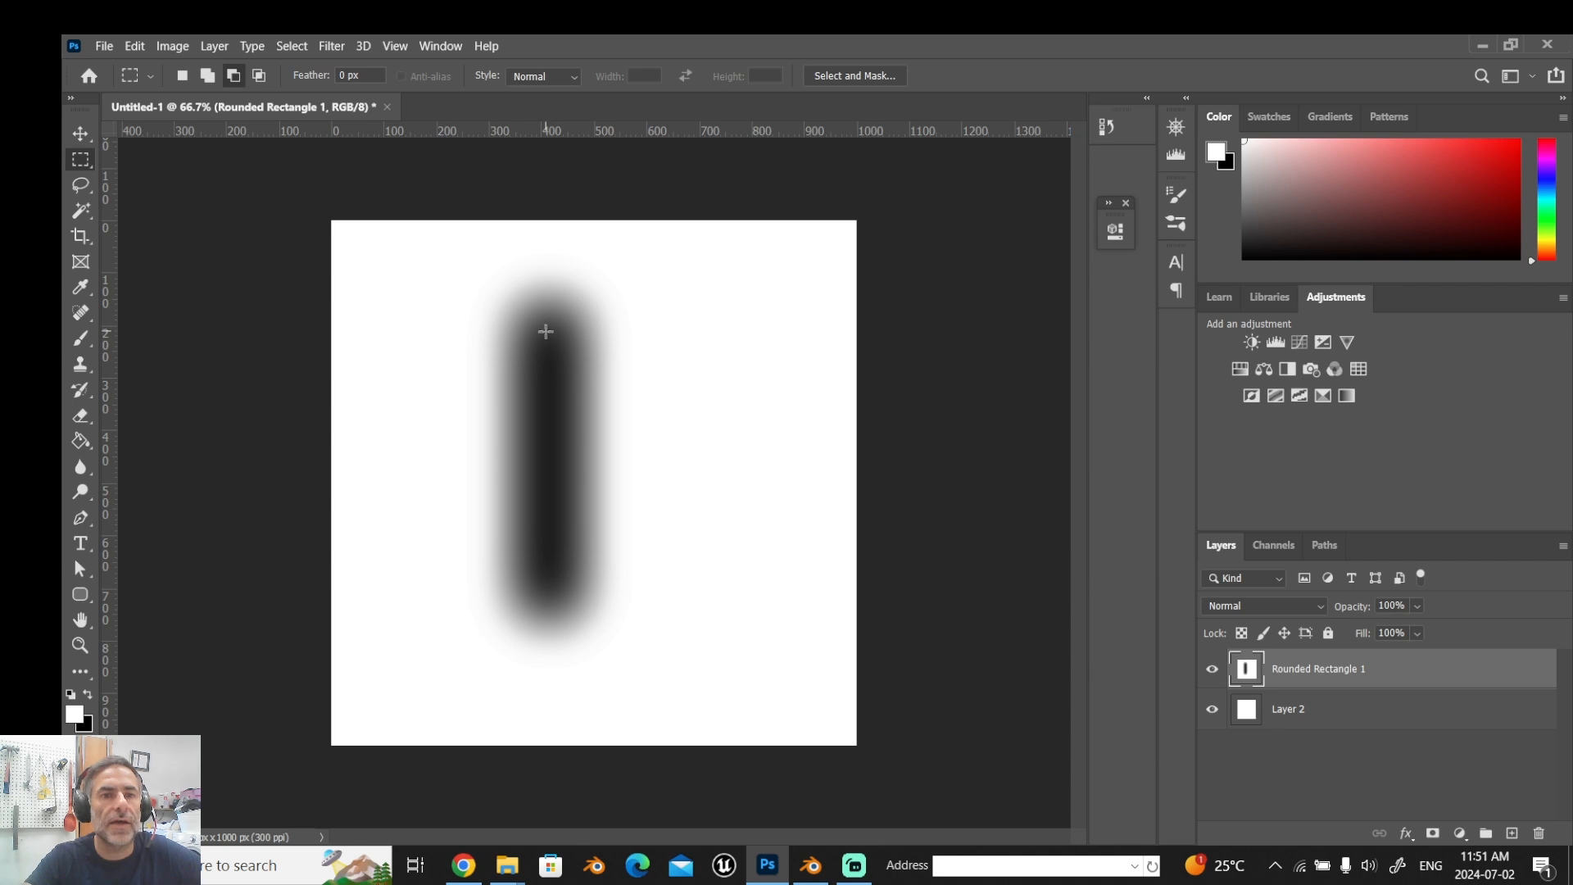
pyautogui.moveTo(467, 264); pyautogui.dragTo(627, 653)
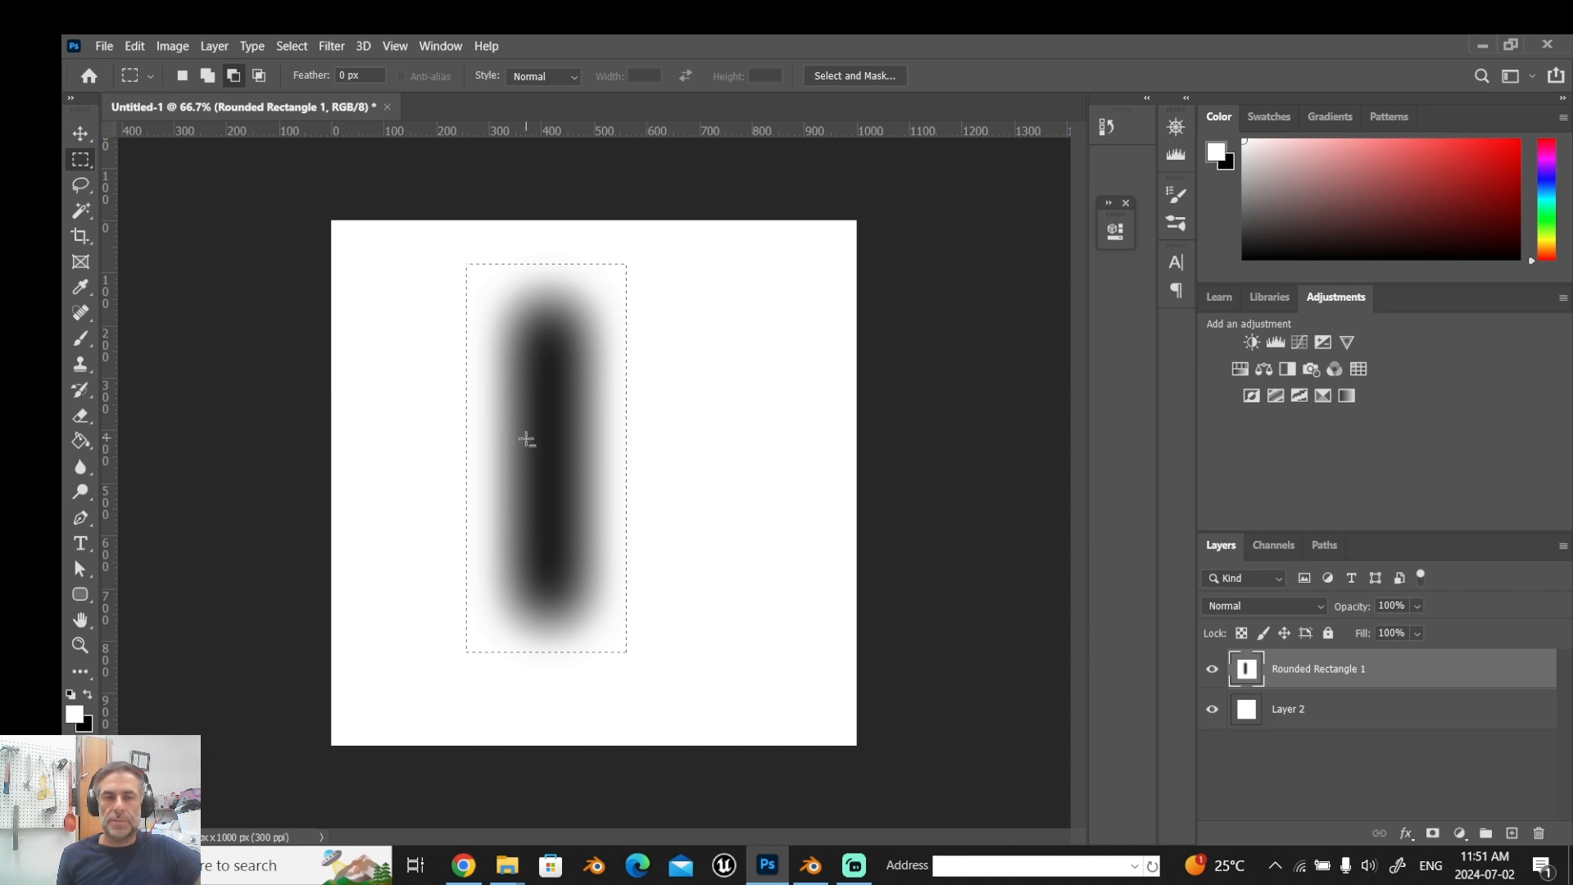
pyautogui.click(134, 46)
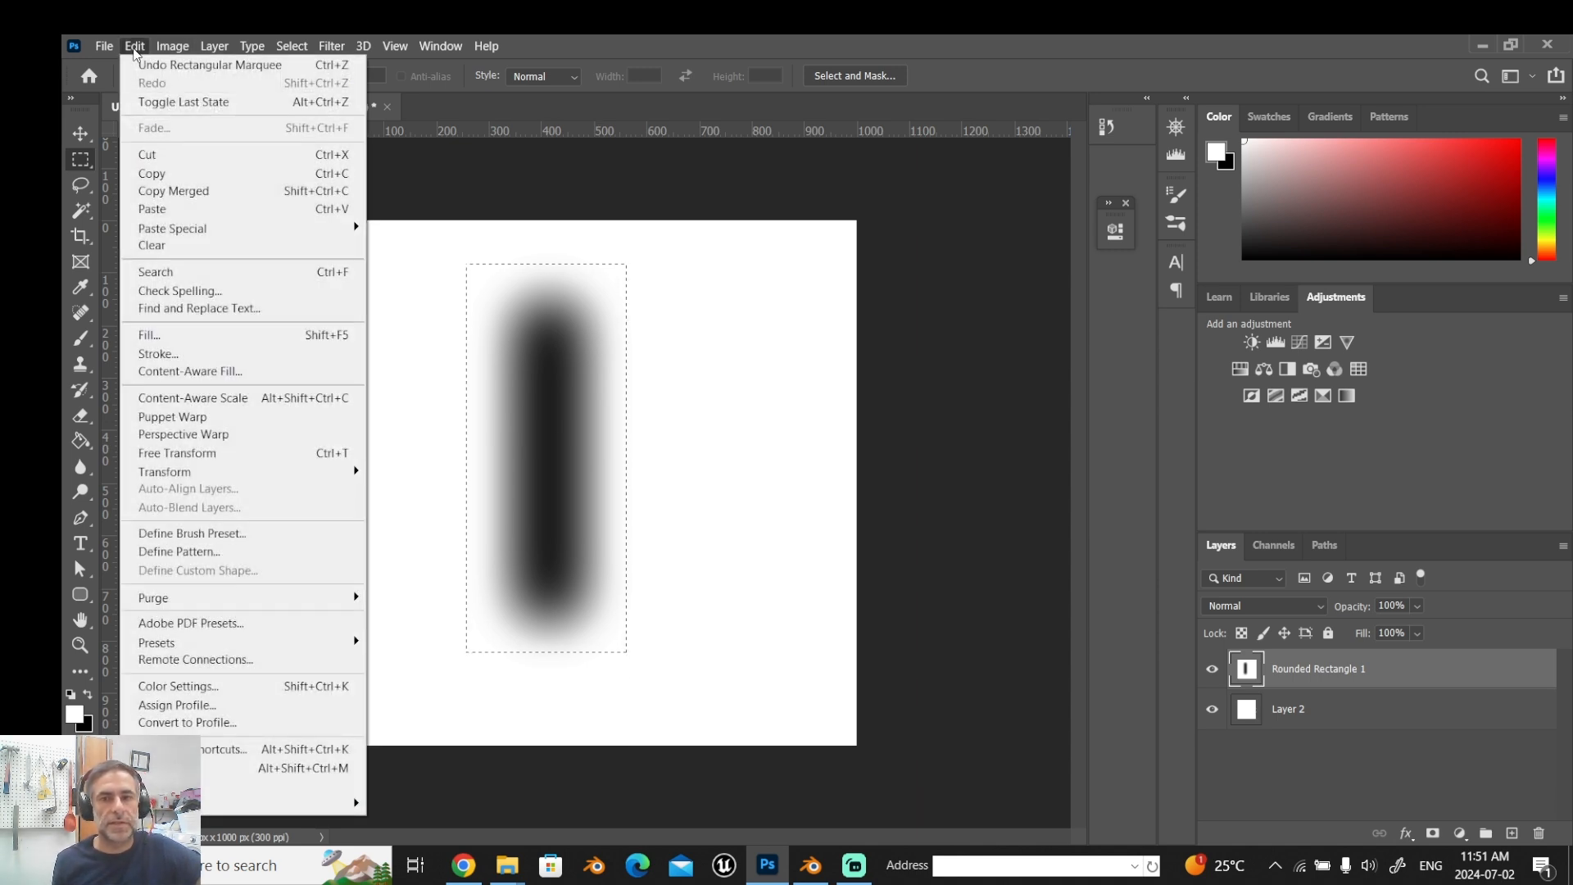
pyautogui.click(192, 532)
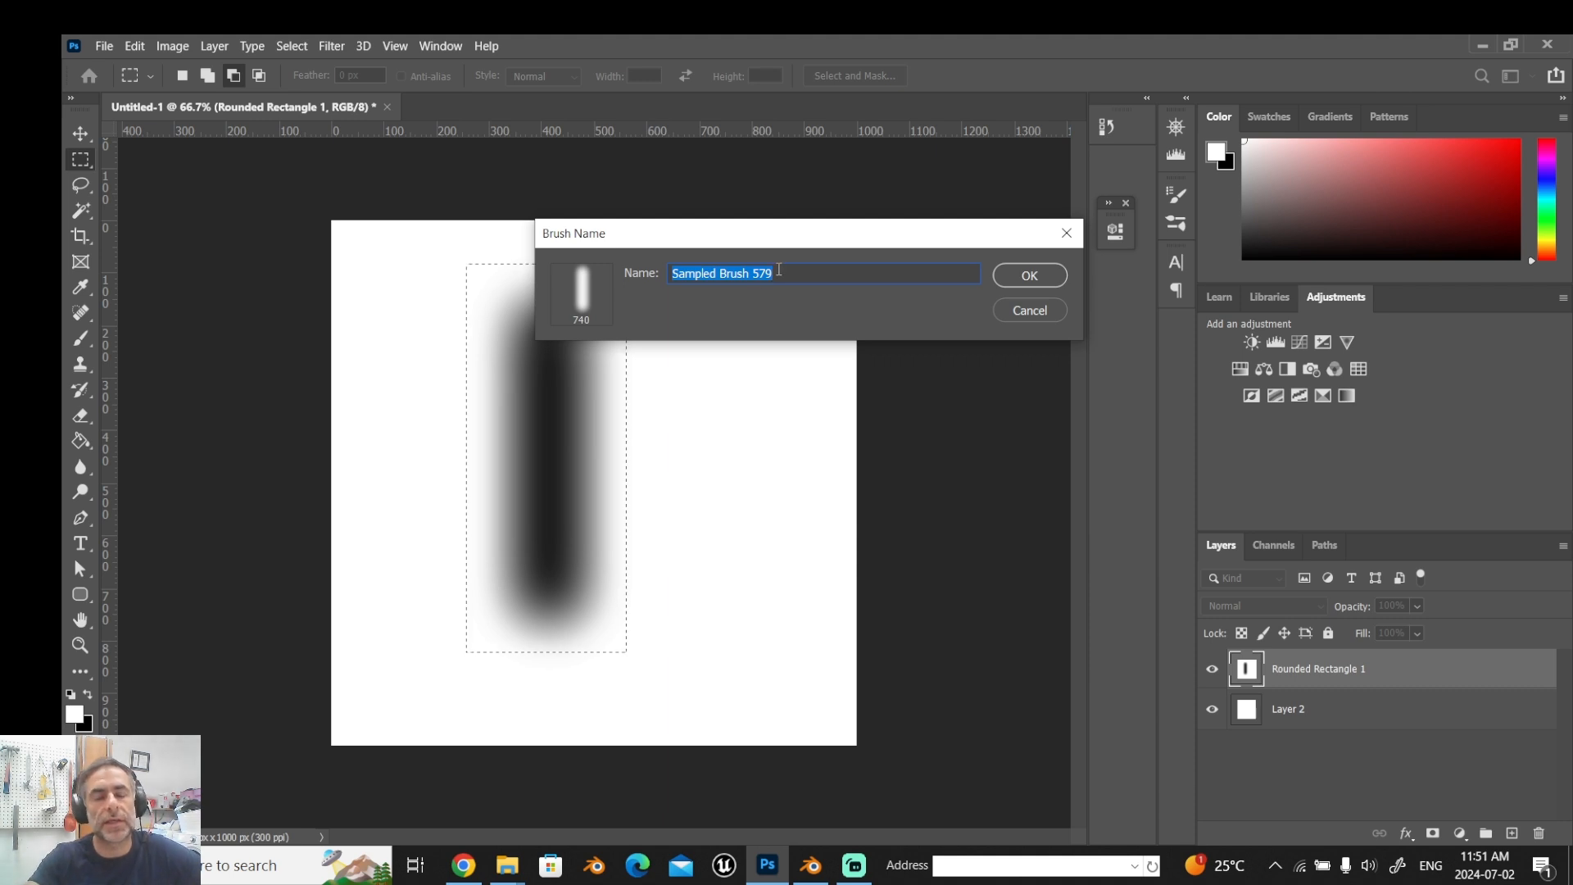
pyautogui.write('stitch for video')
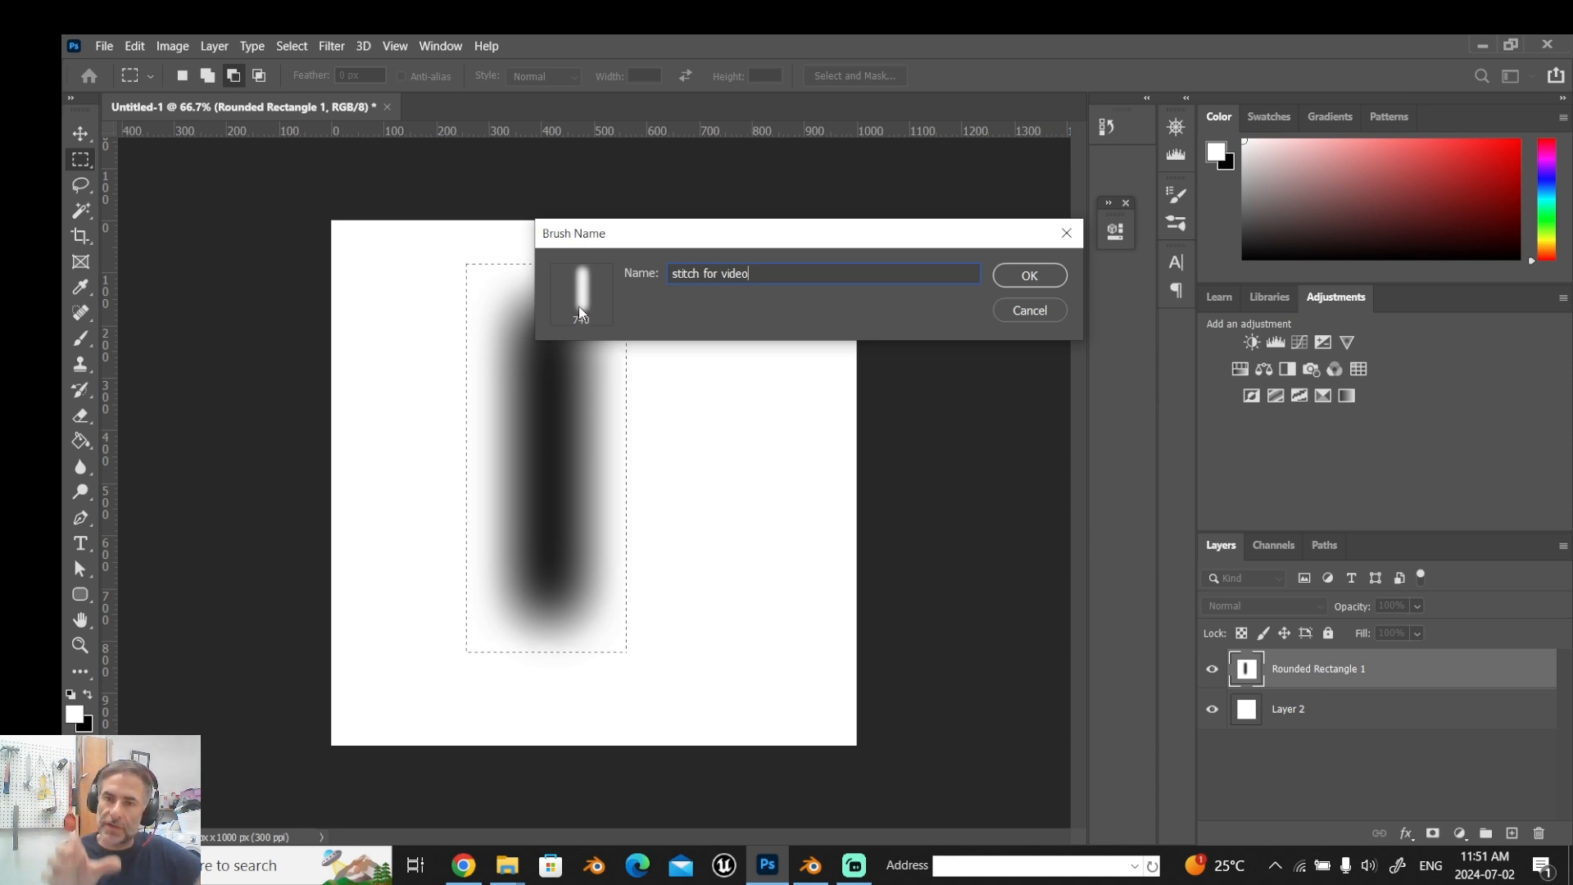
pyautogui.click(1030, 275)
# Set up the new stitch brush at size 200 with black as the foreground colour, and clear the selection.
pyautogui.press('b')
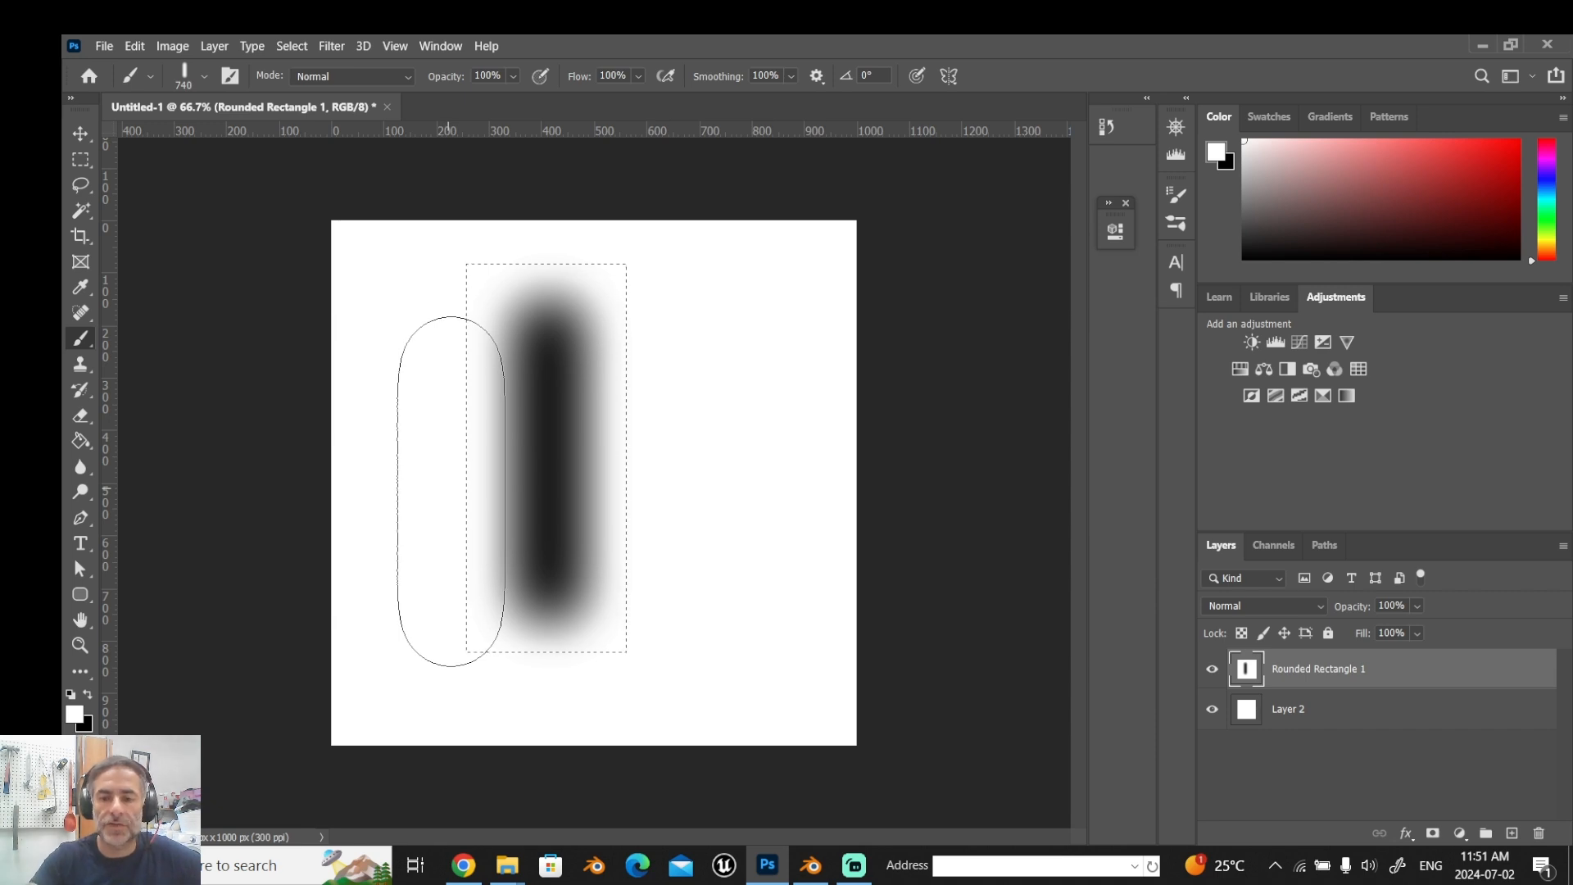
pyautogui.press('[')
pyautogui.press('[')
pyautogui.press('[')
pyautogui.press('[')
pyautogui.press('[')
pyautogui.press('[')
pyautogui.press('[')
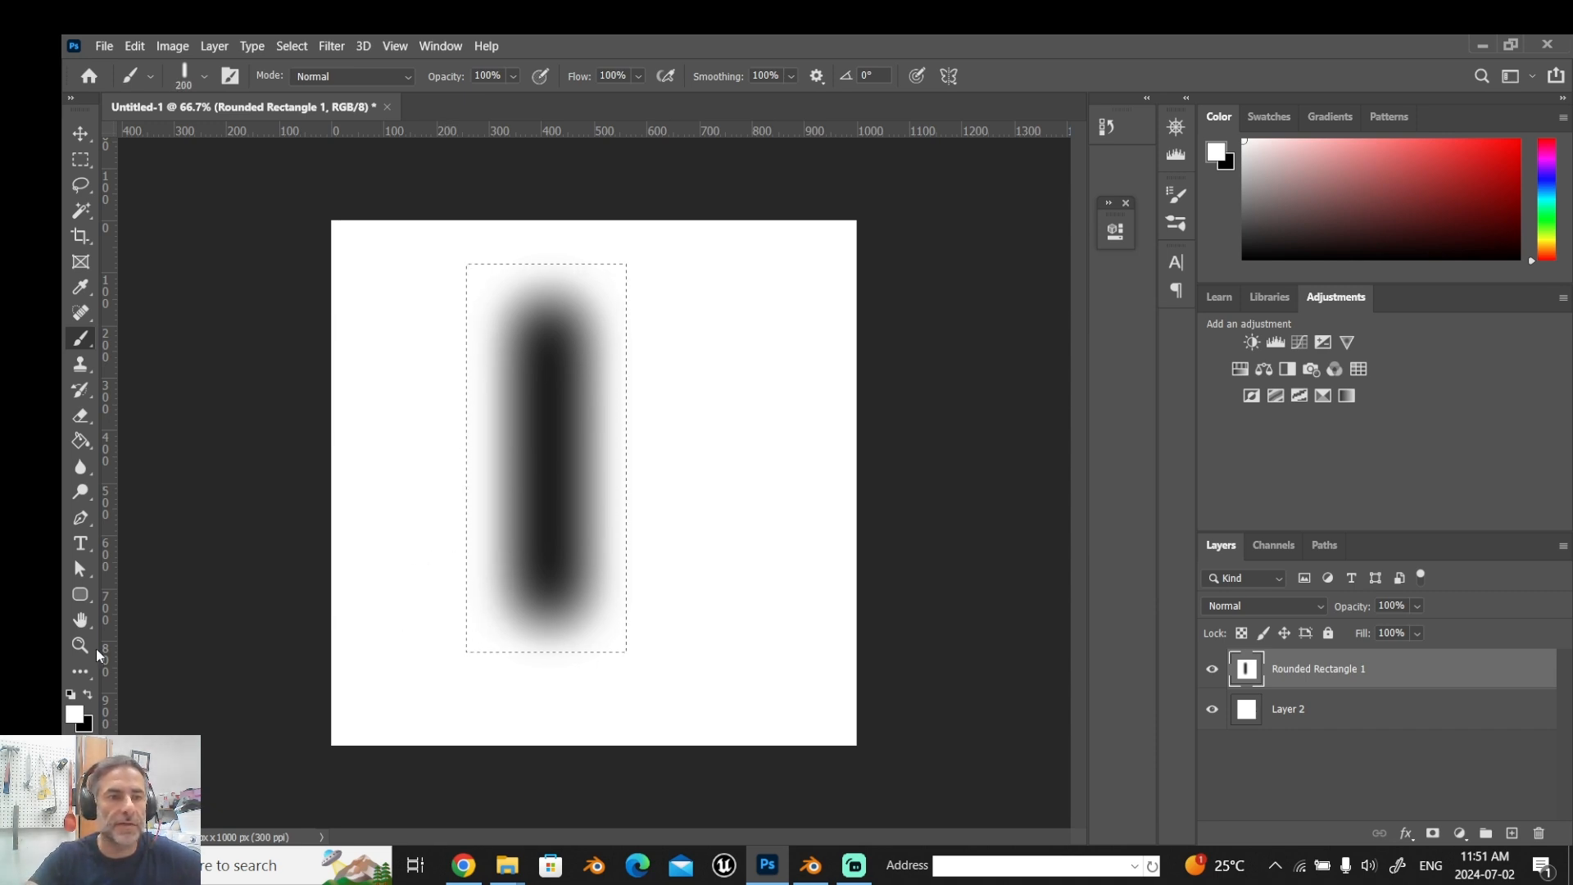
pyautogui.click(88, 695)
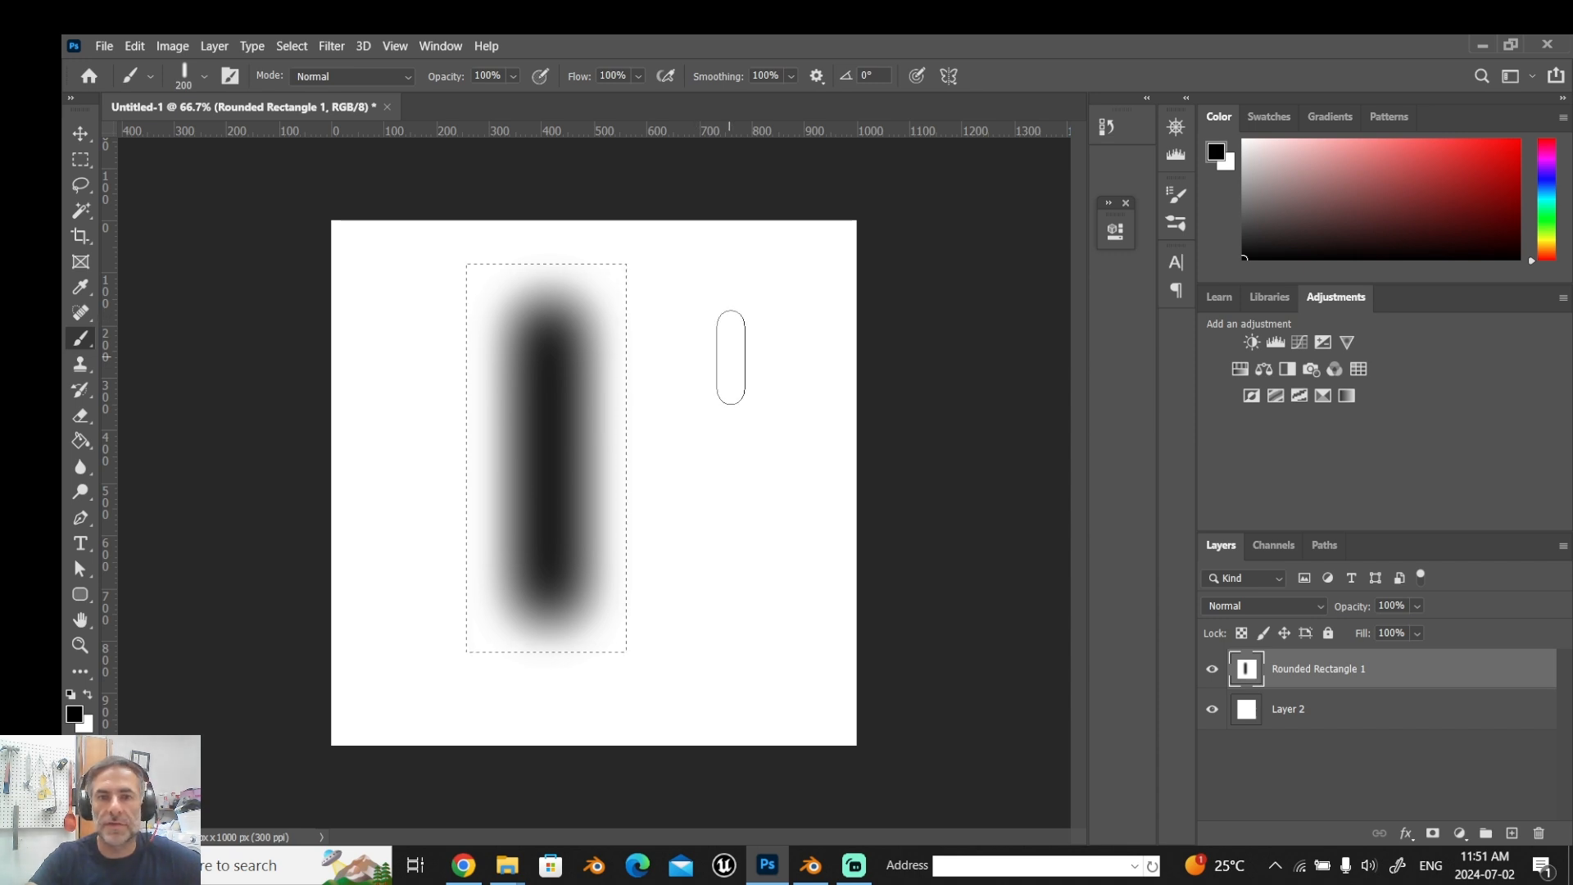
pyautogui.hotkey('ctrl', 'd')
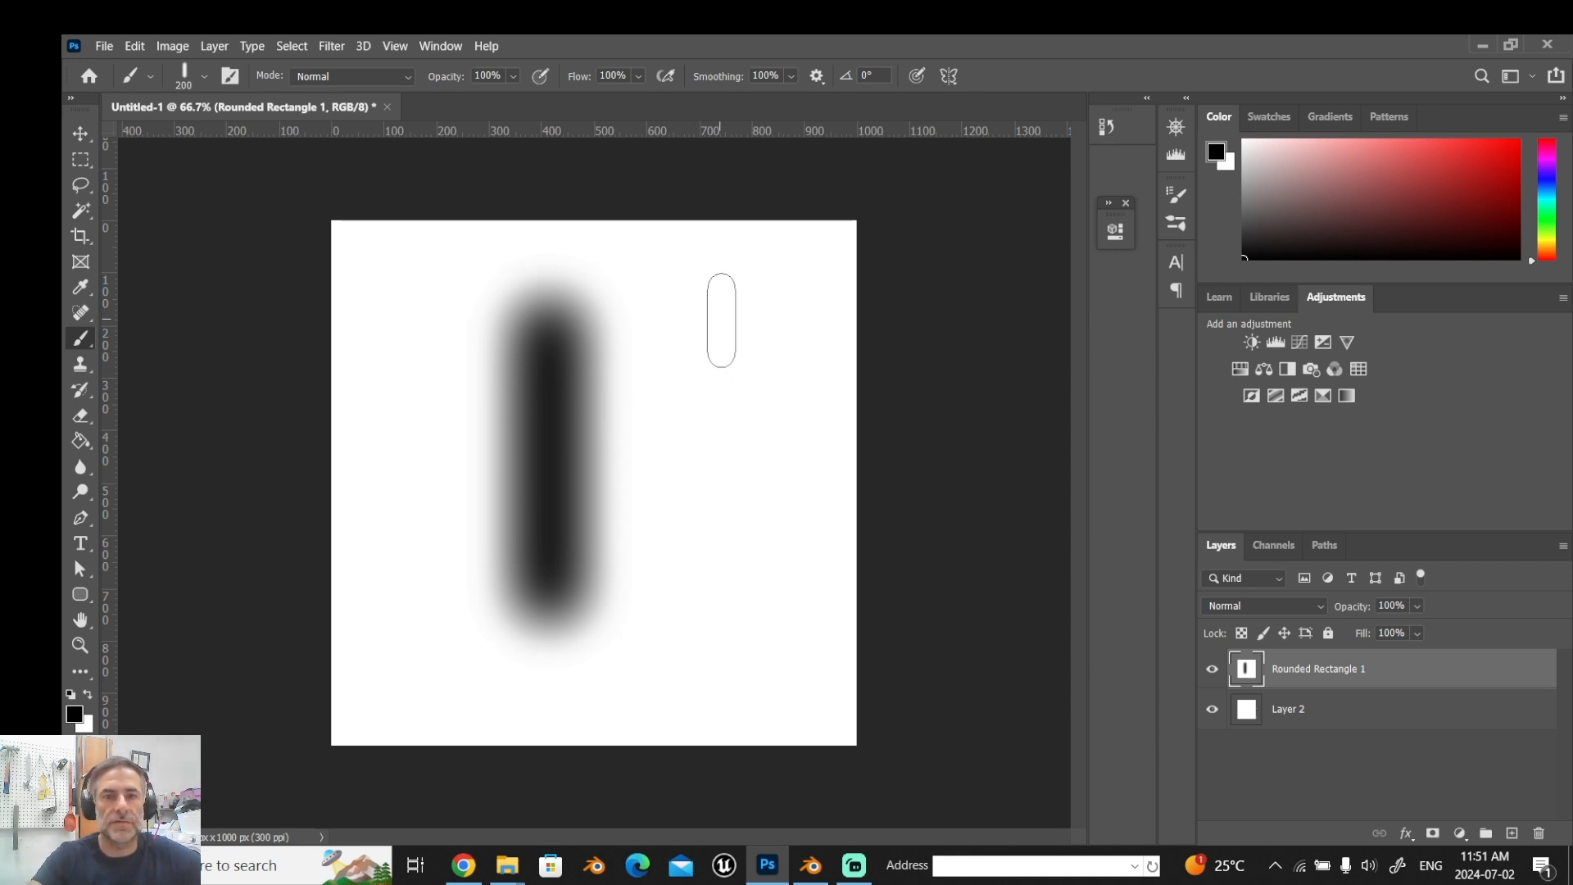
# Stamp five test stitches with the new brush on the empty area beside the blurred bar.
pyautogui.click(721, 320)
pyautogui.click(718, 405)
pyautogui.click(672, 486)
pyautogui.click(765, 589)
pyautogui.click(678, 662)
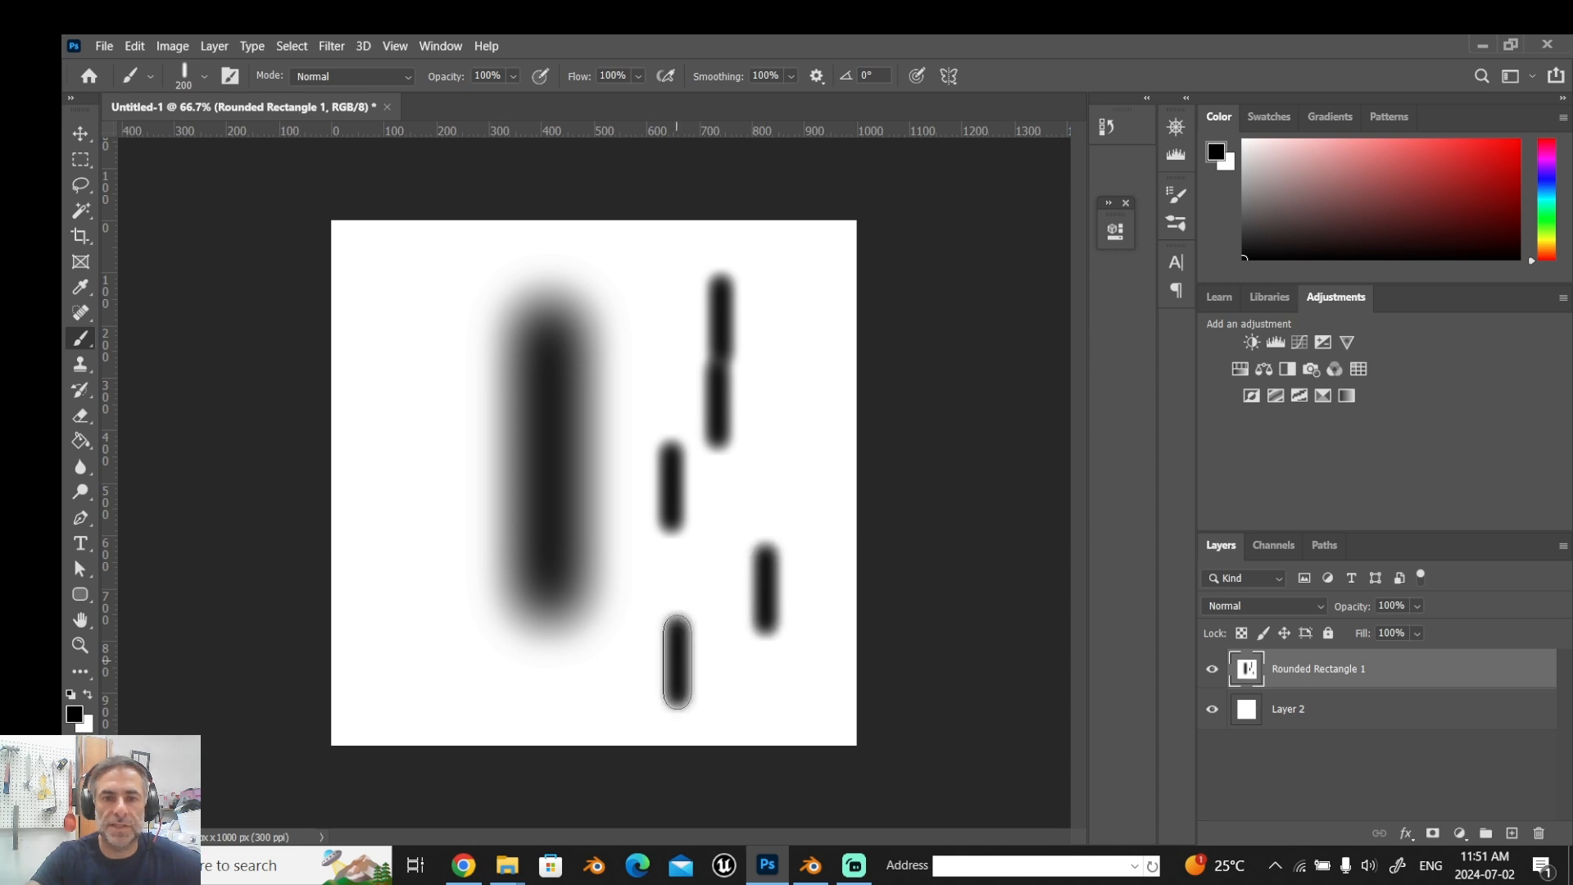
# Undo the five test stitch stamps.
pyautogui.hotkey('ctrl', 'z')
pyautogui.hotkey('ctrl', 'z')
pyautogui.hotkey('ctrl', 'z')
pyautogui.hotkey('ctrl', 'z')
pyautogui.hotkey('ctrl', 'z')
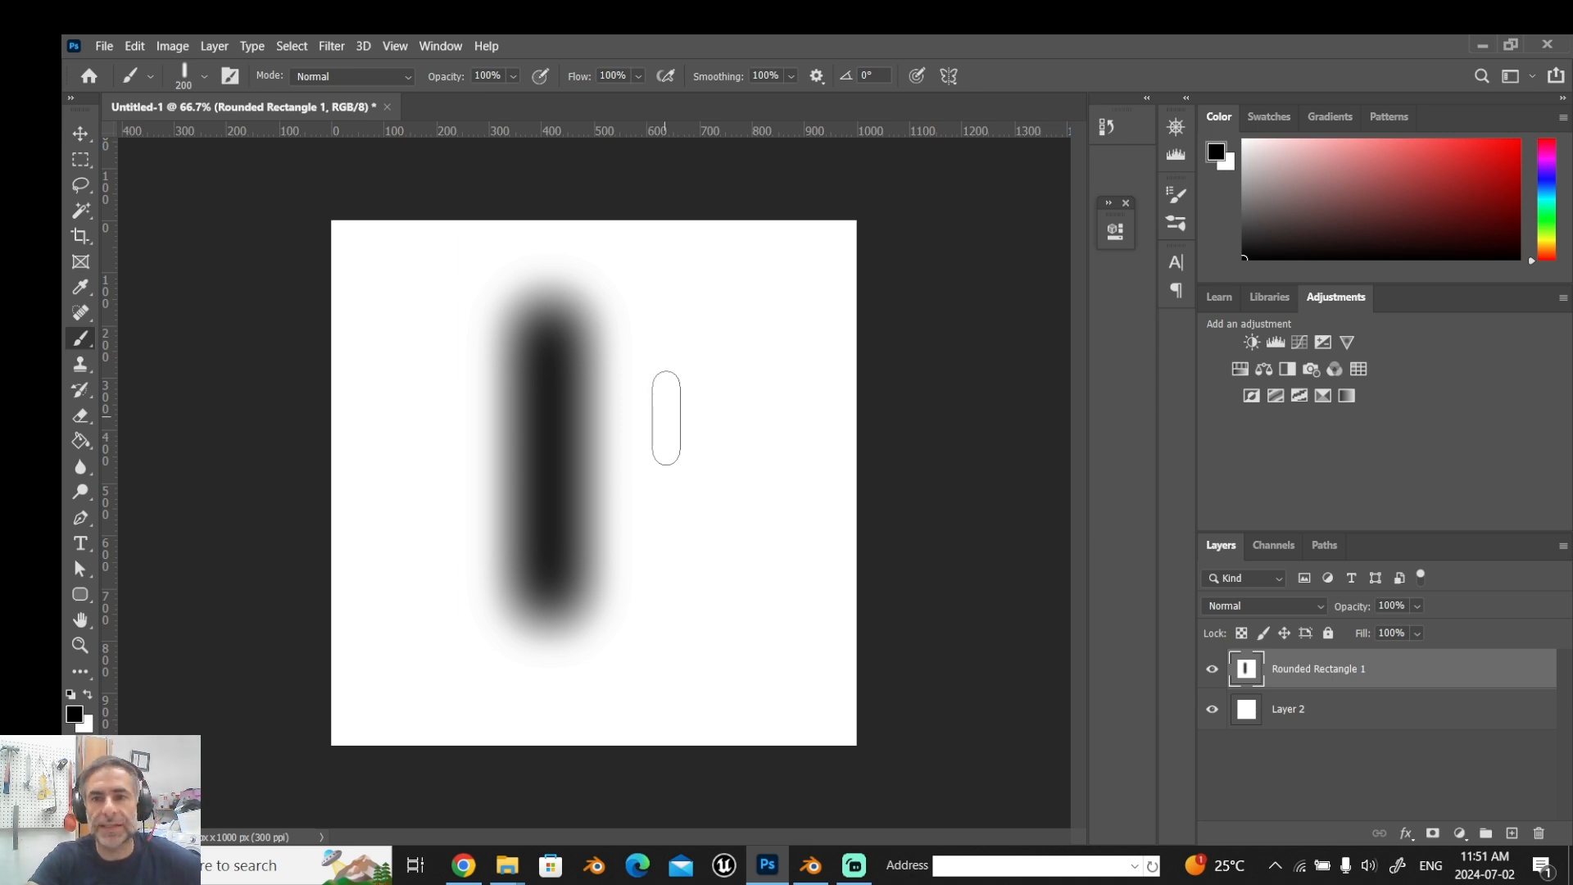
# Set the stitch brush tip to 6 px, 425% spacing and a 90° angle, and paint a test stroke beside the blurred bar.
pyautogui.click(1179, 196)
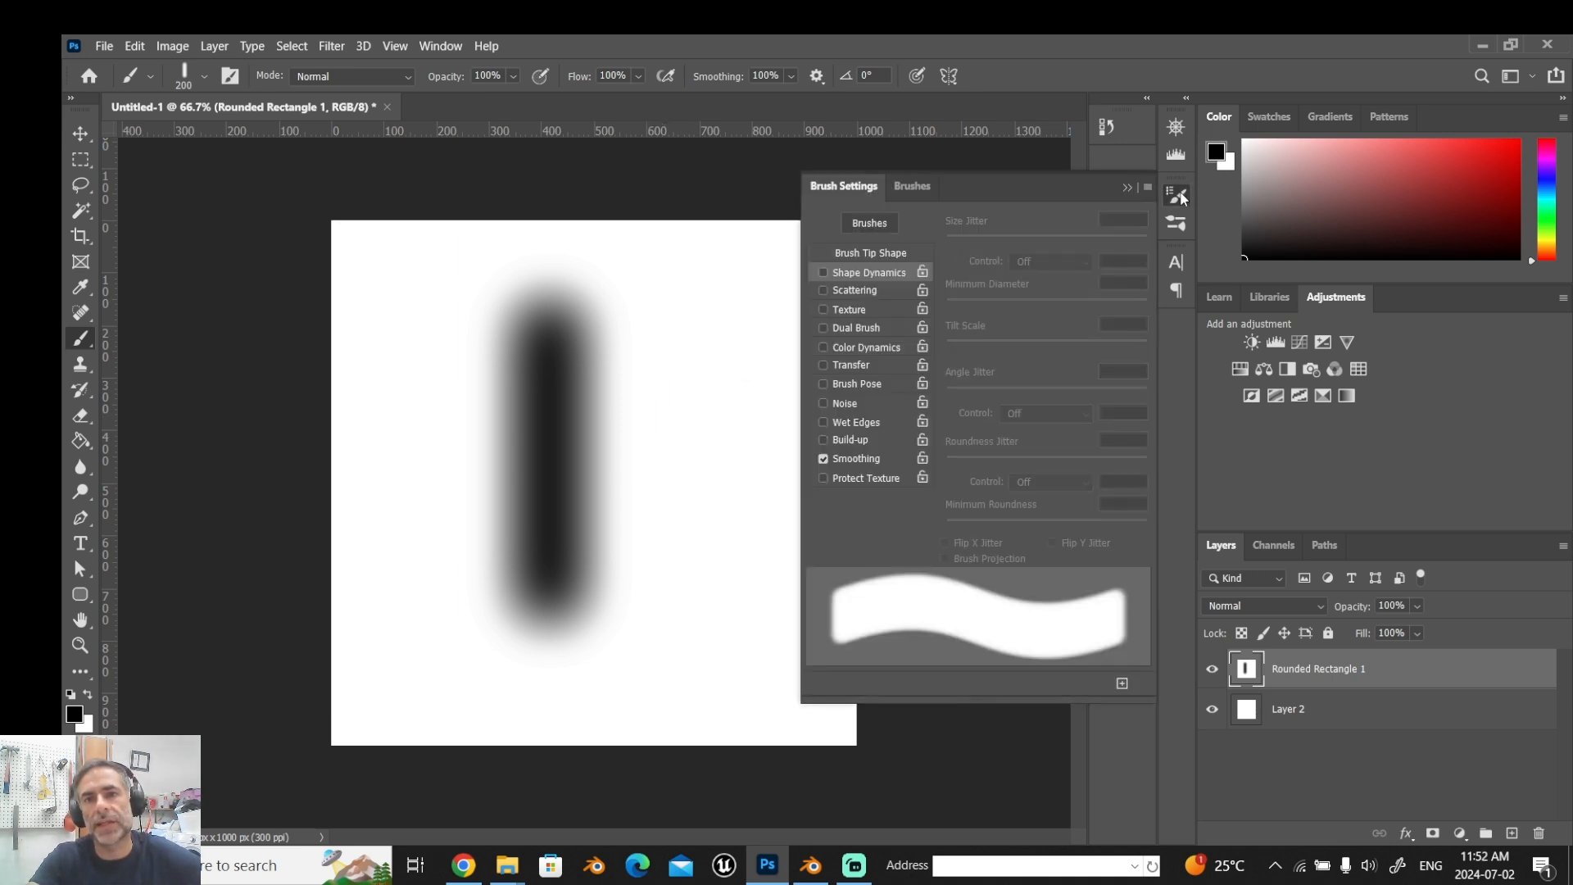
pyautogui.click(862, 255)
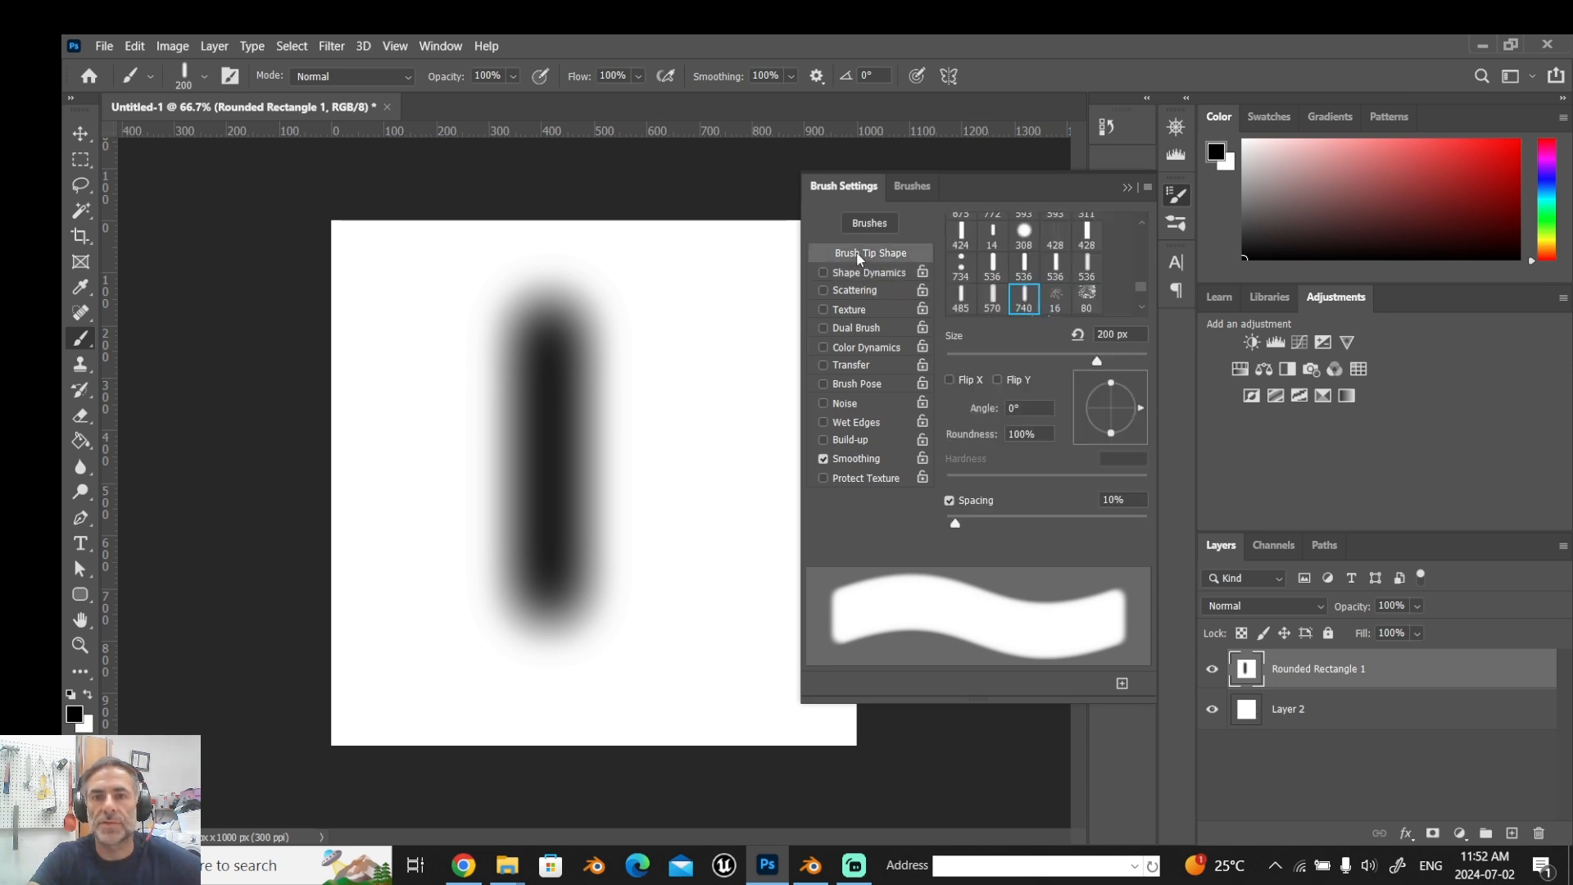
pyautogui.moveTo(1101, 364); pyautogui.dragTo(953, 362)
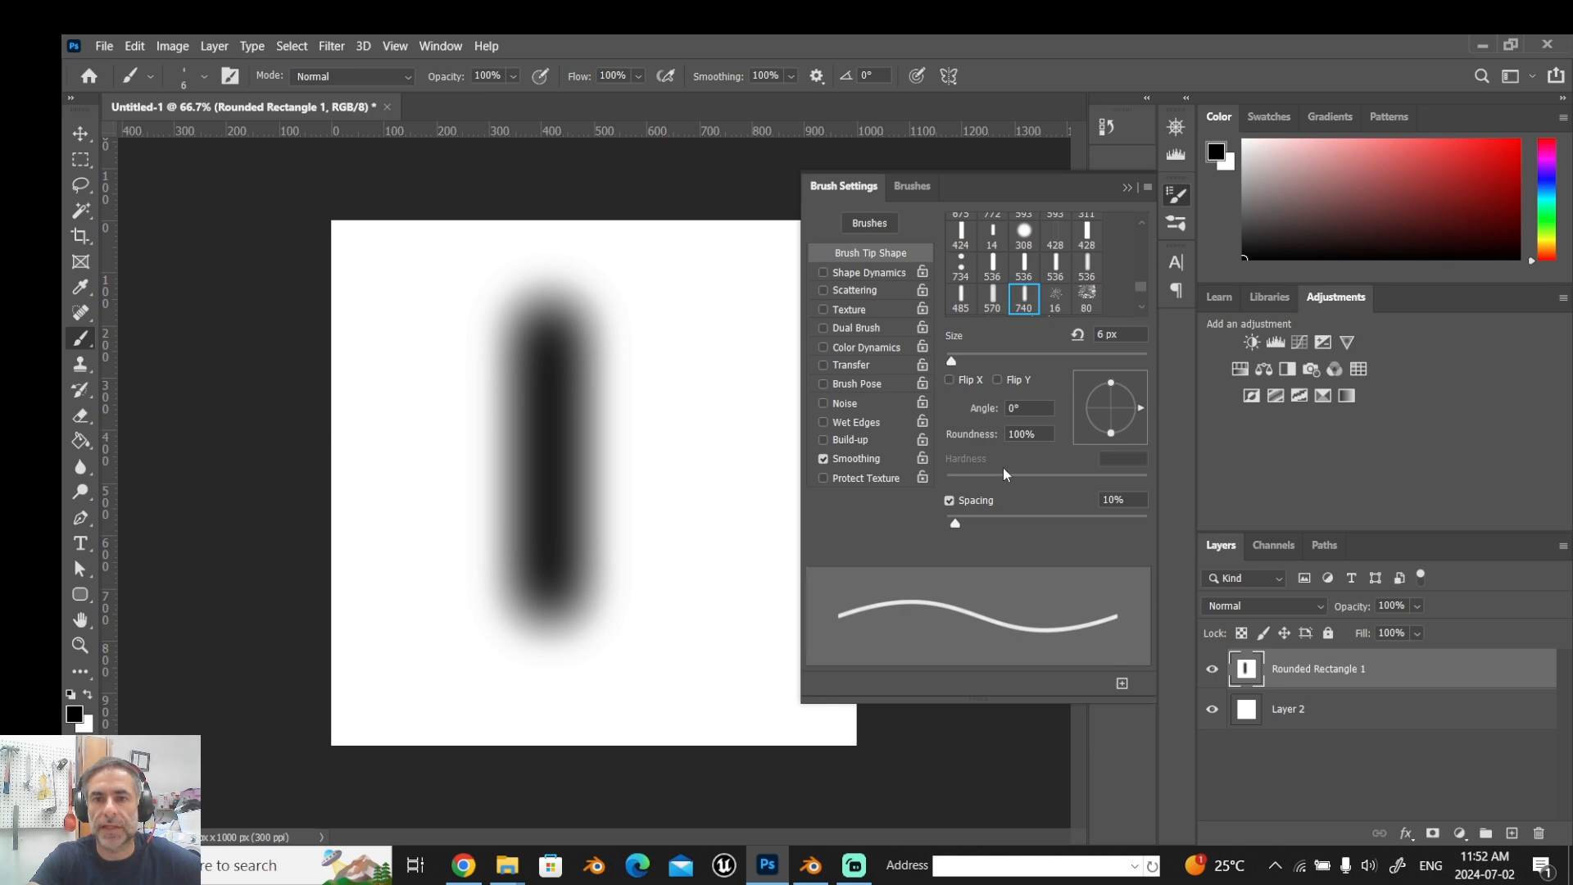
pyautogui.moveTo(956, 524); pyautogui.dragTo(1122, 554)
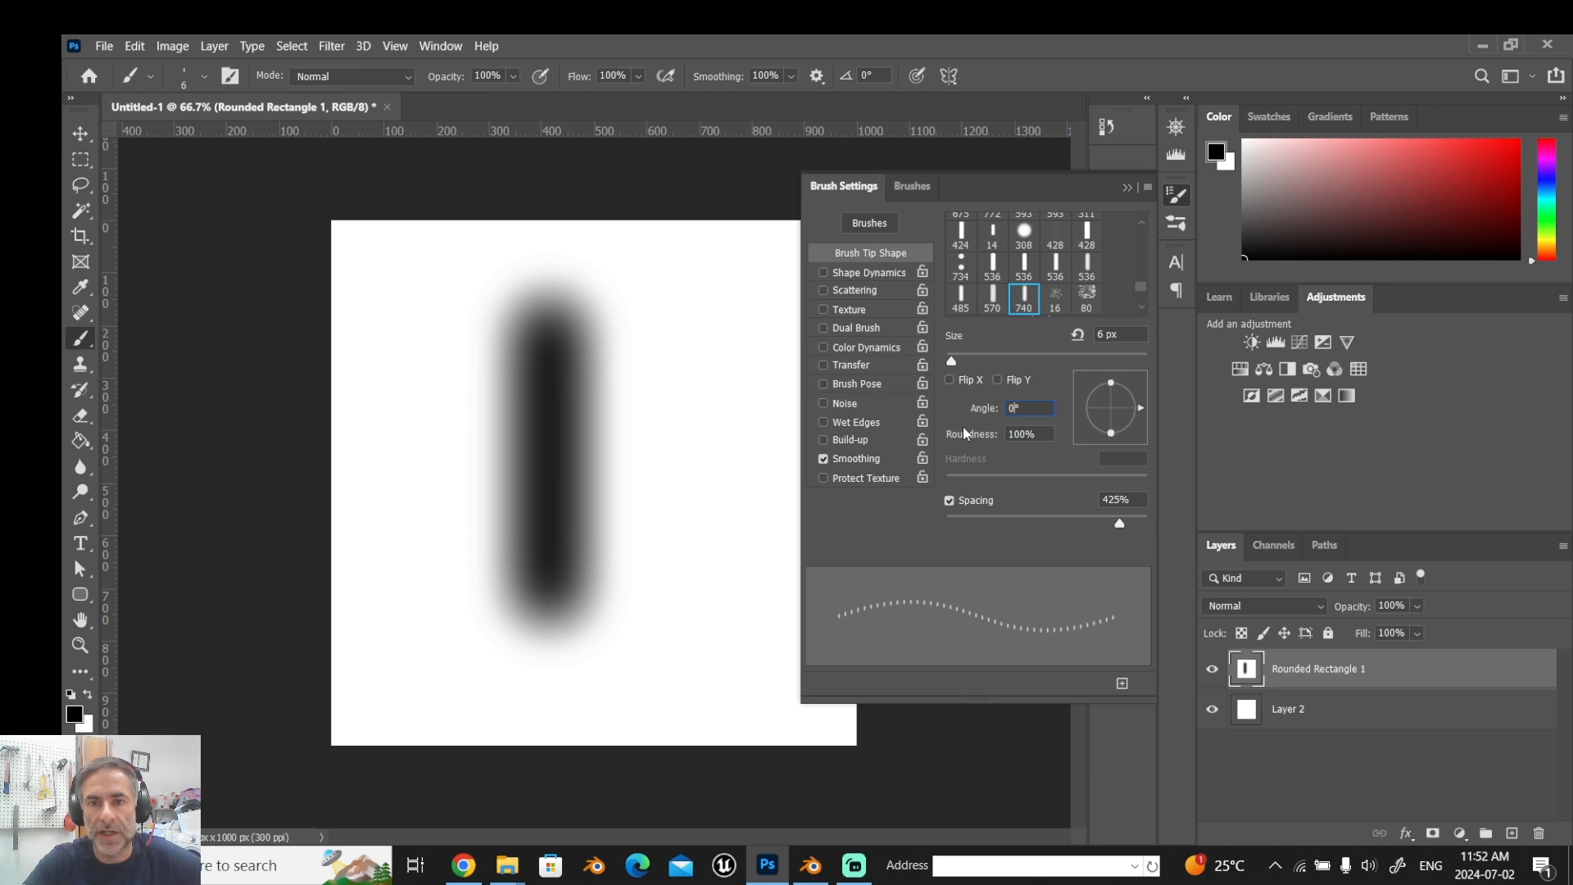
pyautogui.write('90')
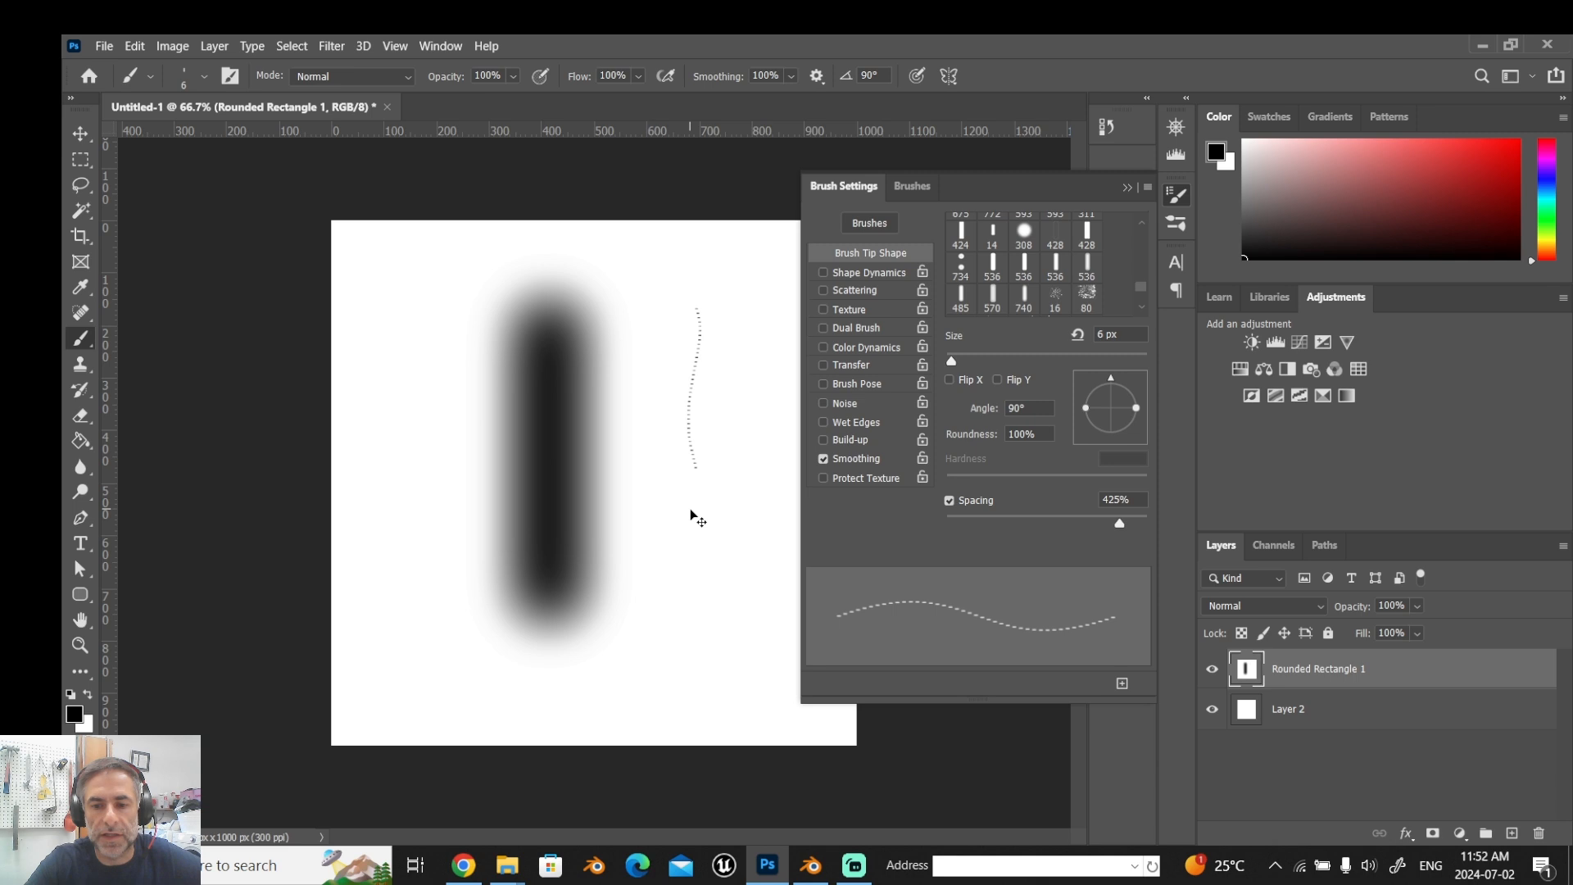
pyautogui.hotkey('ctrl', '+')
pyautogui.hotkey('ctrl', '+')
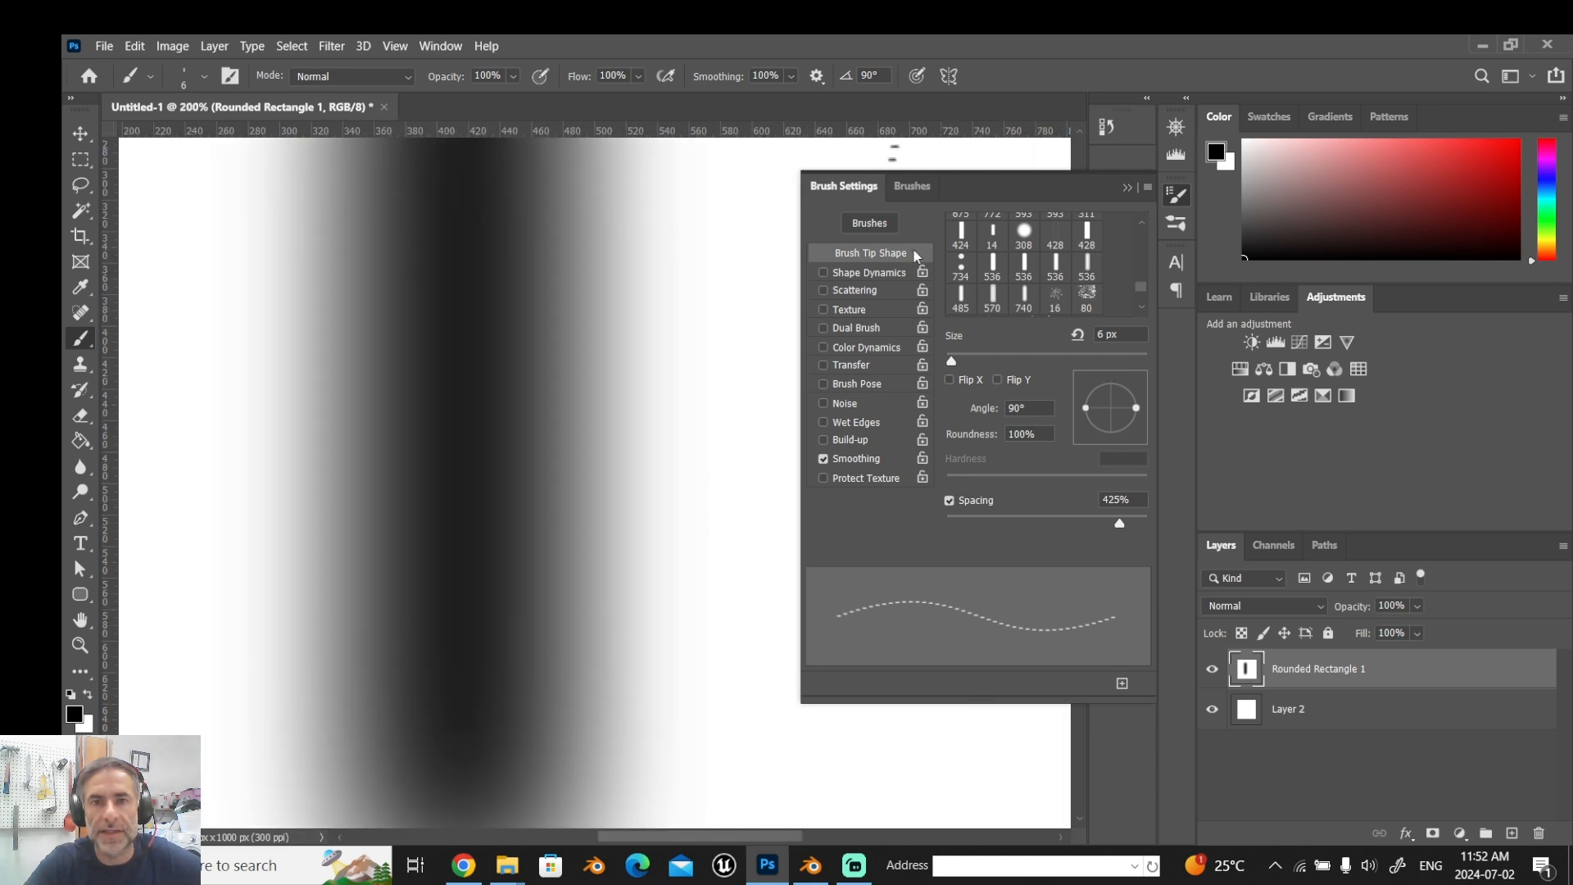
pyautogui.click(1128, 188)
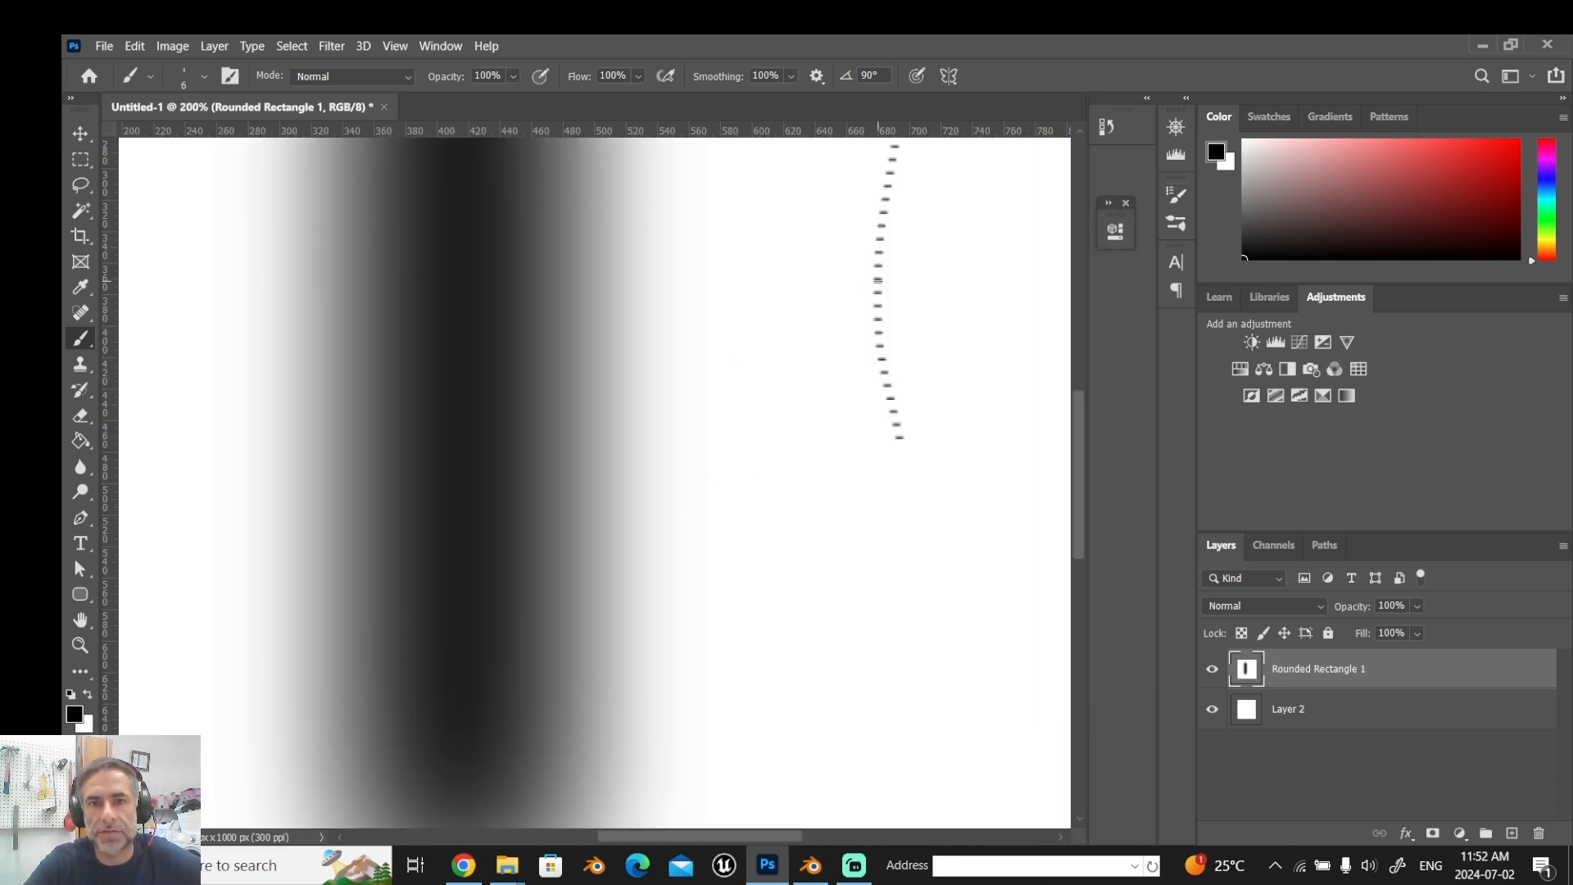
# Enable Shape Dynamics for the stitch brush and set the angle jitter control to Direction.
pyautogui.click(1175, 196)
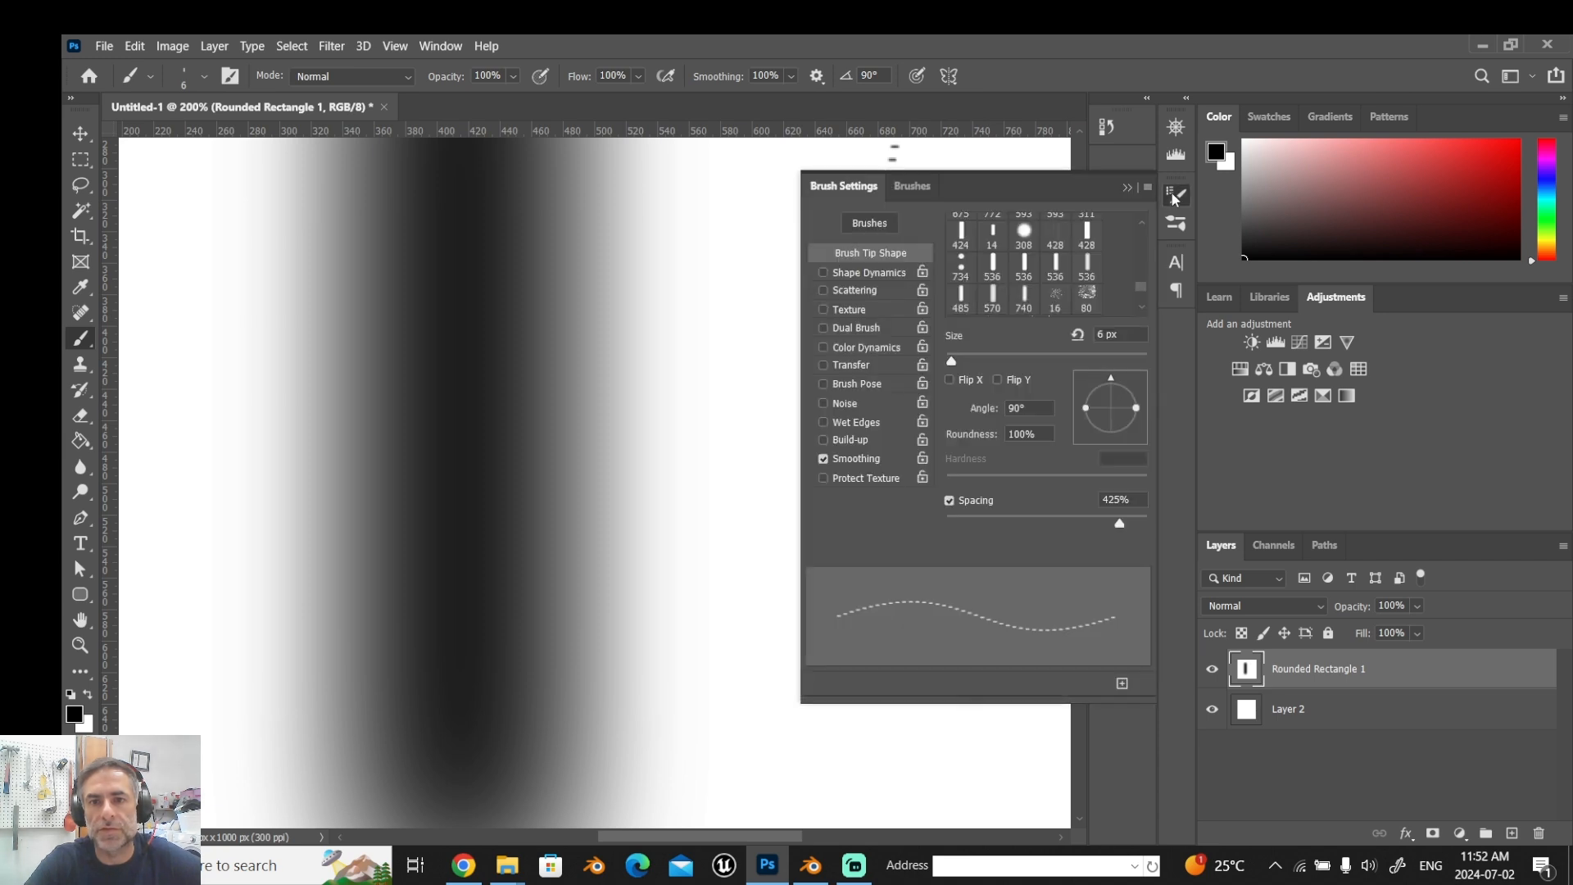
pyautogui.click(841, 274)
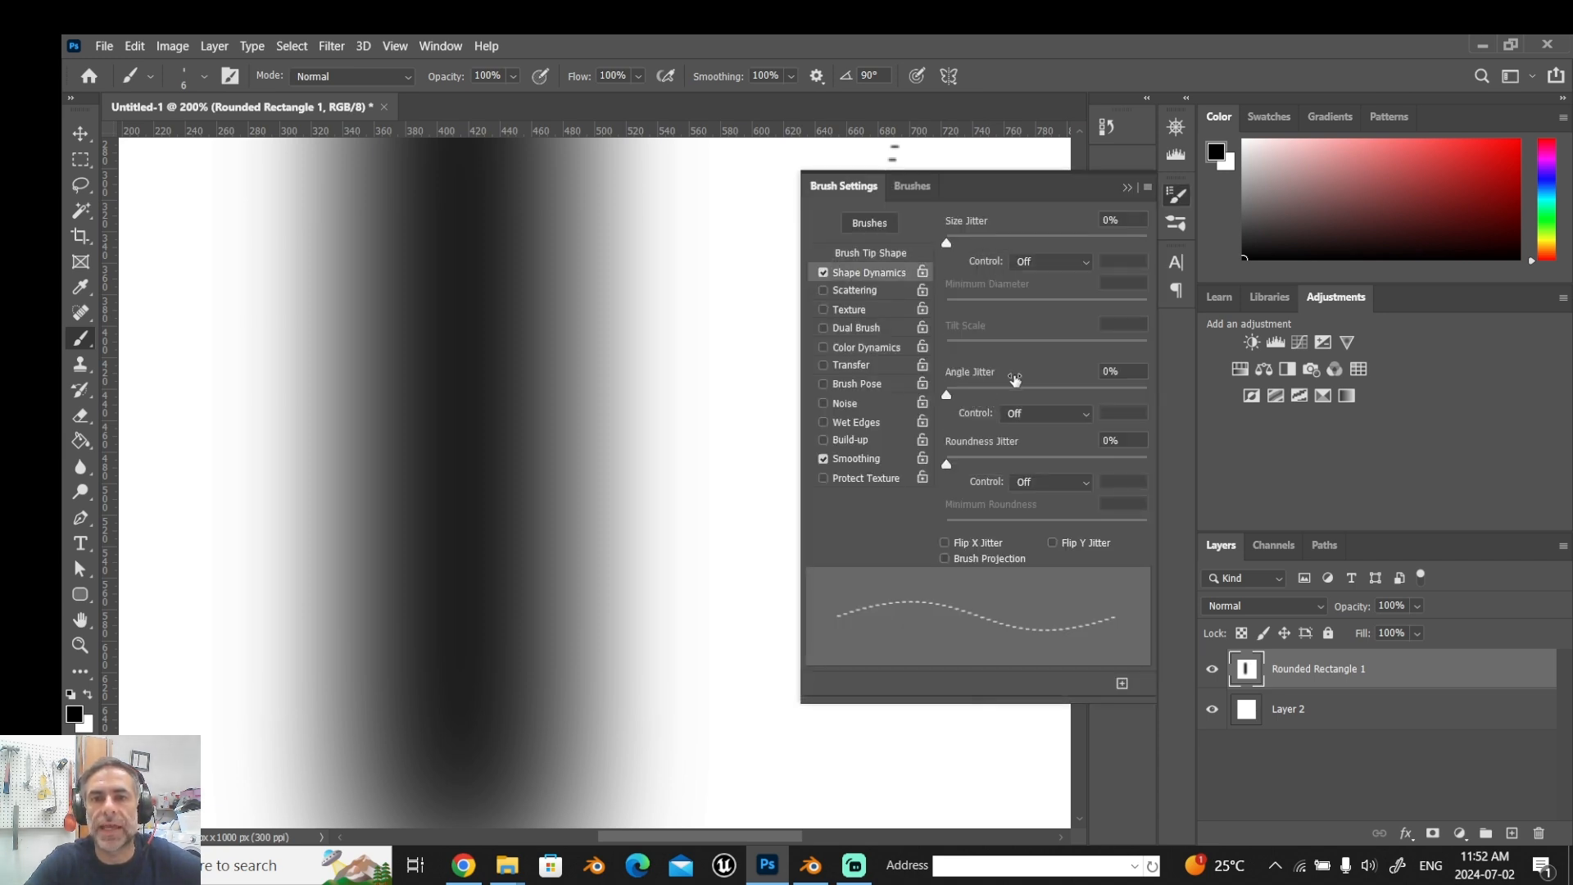
pyautogui.click(1020, 414)
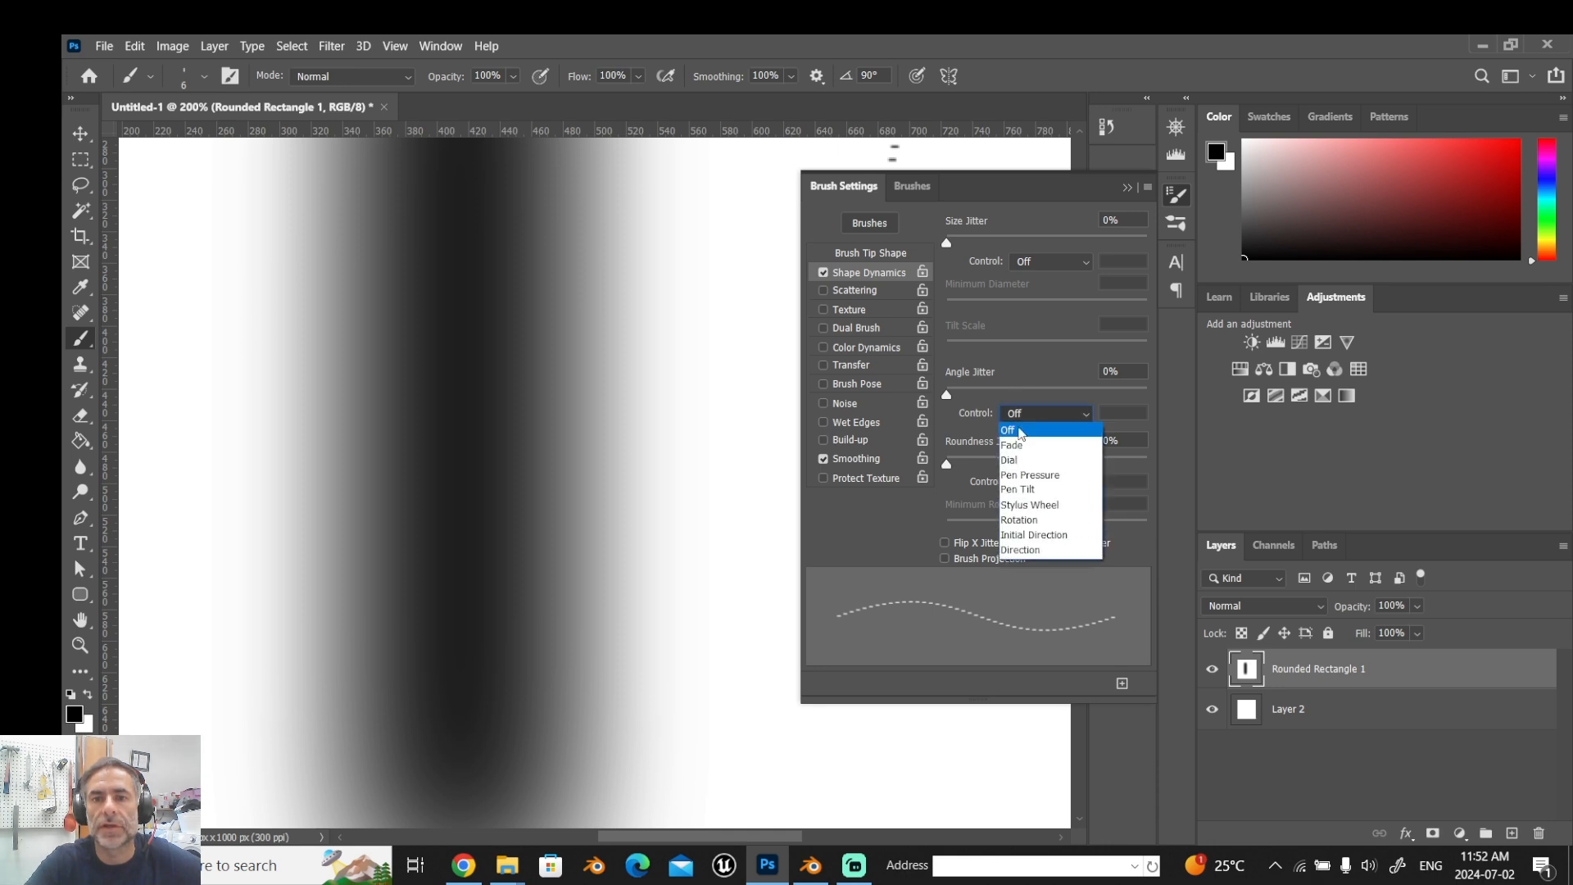
pyautogui.click(1023, 551)
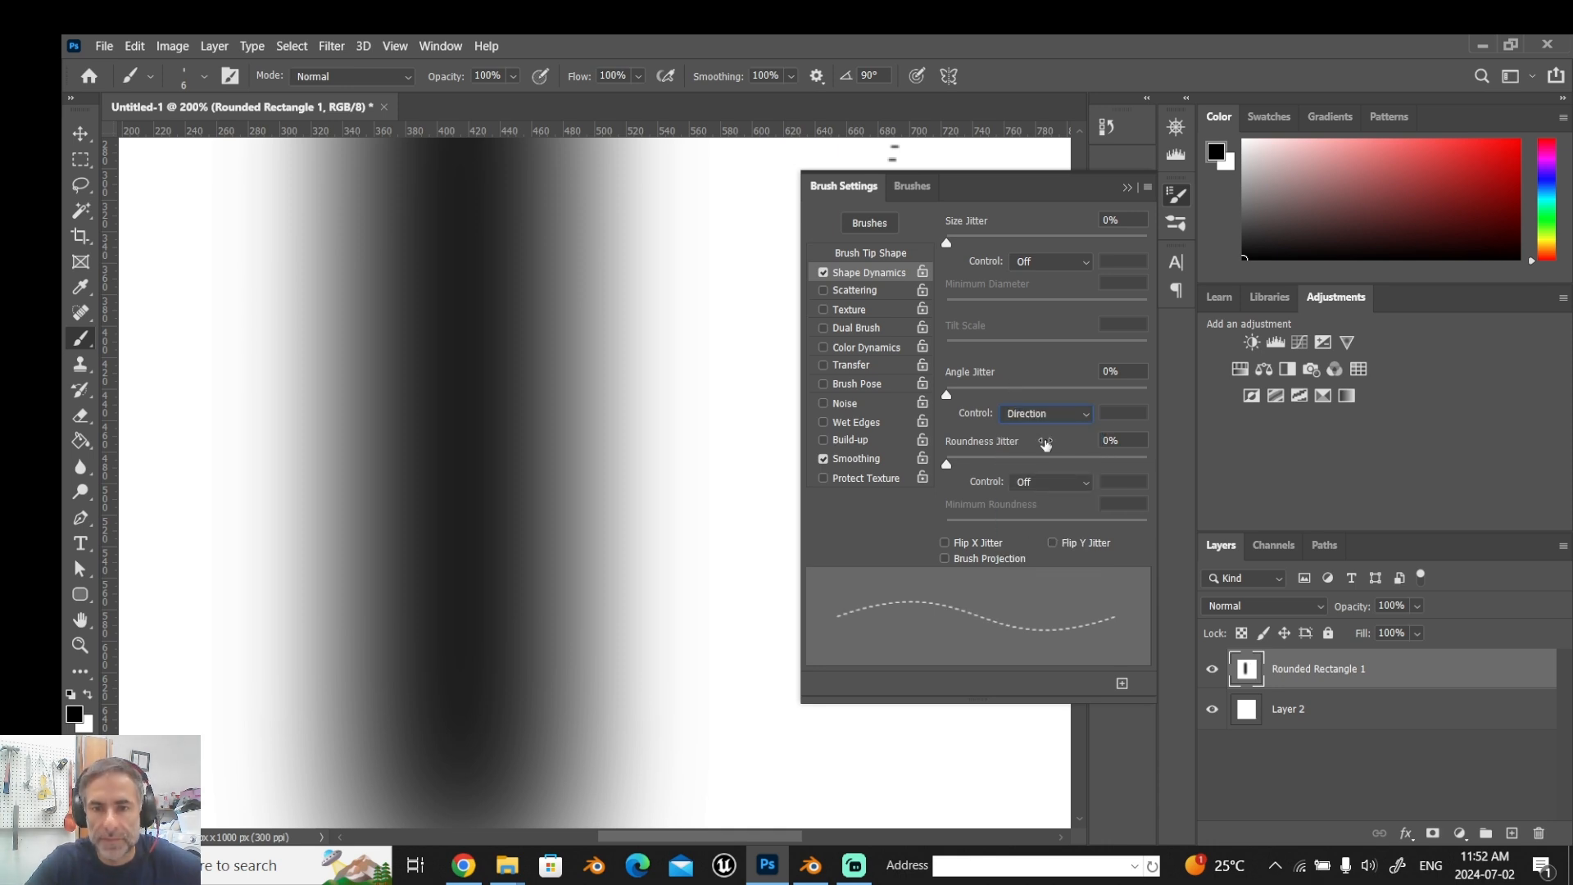
# Test the direction-controlled brush with a vertical stroke beside the blurred bar and undo the stroke.
pyautogui.moveTo(714, 381); pyautogui.dragTo(716, 493)
pyautogui.moveTo(703, 603); pyautogui.dragTo(716, 647)
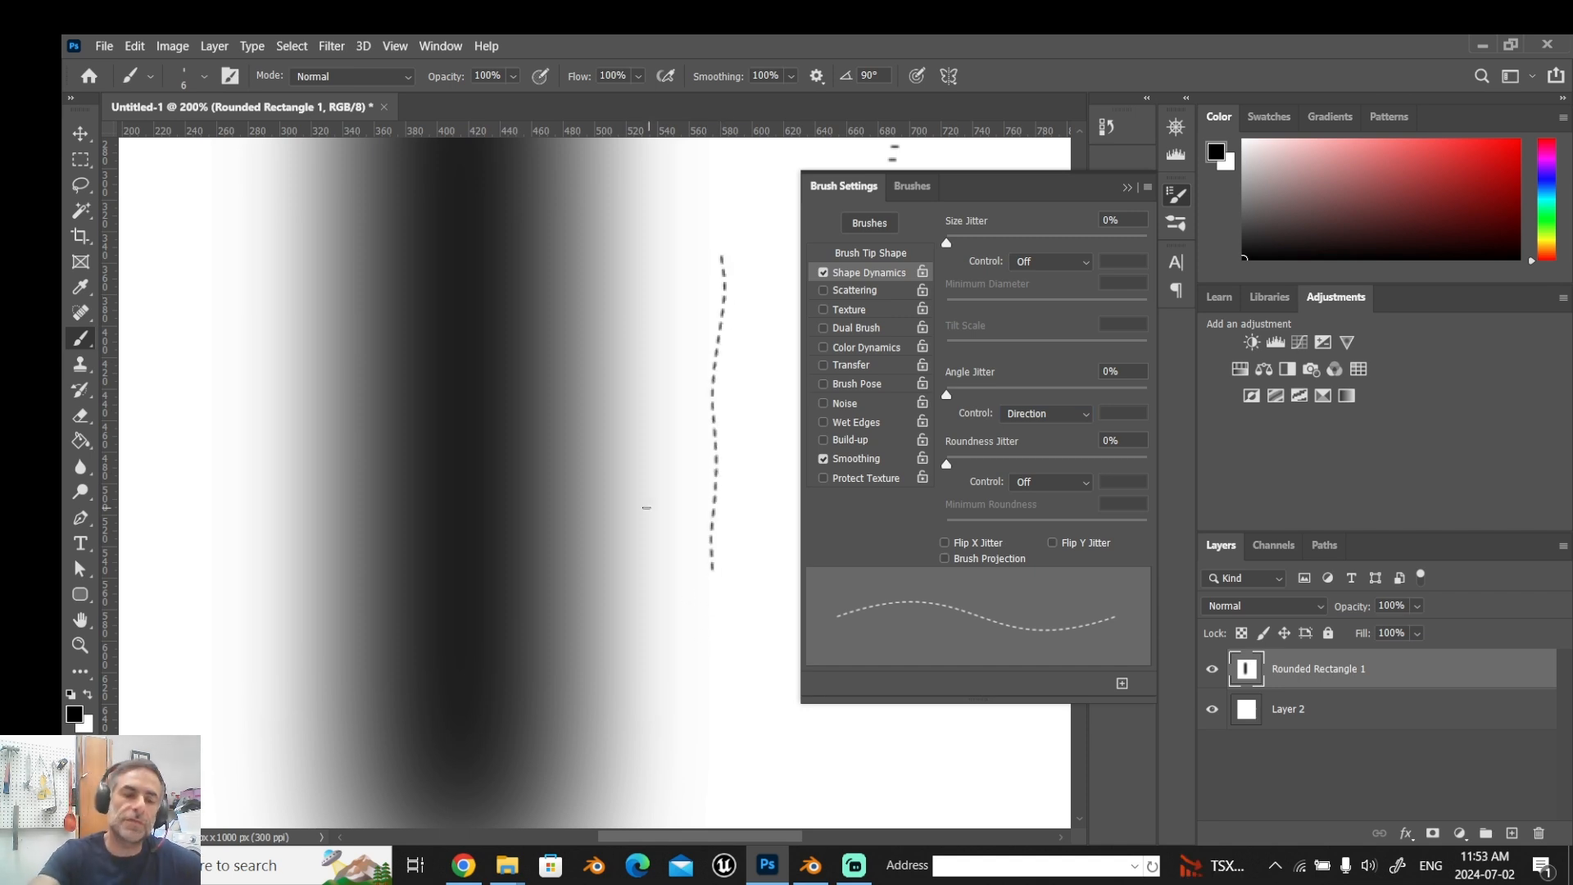
pyautogui.hotkey('ctrl', 'z')
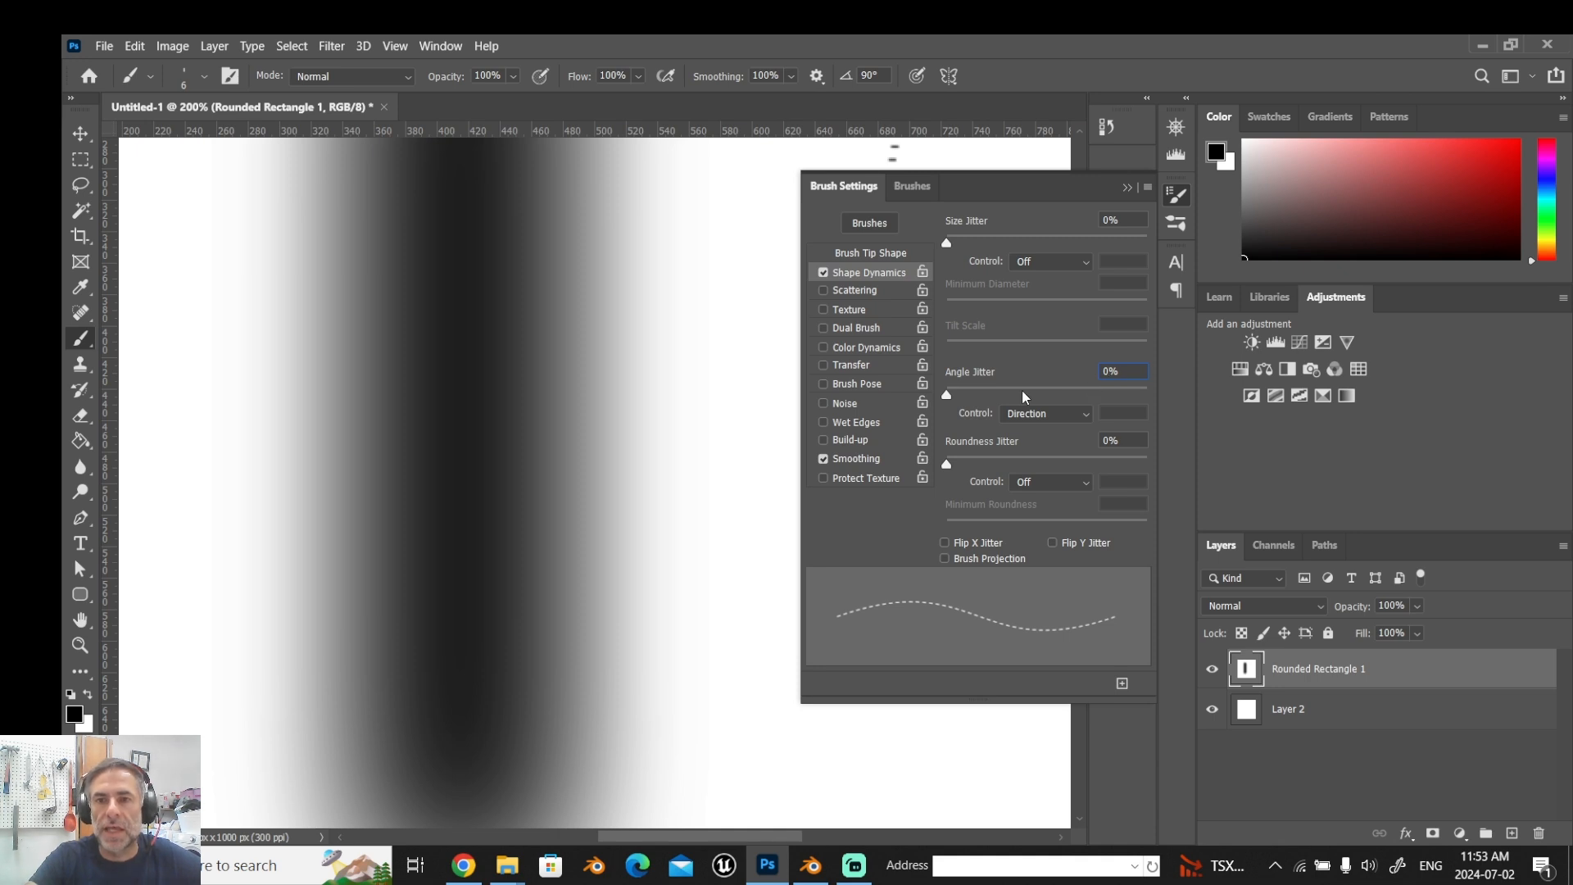
# Set the brush's angle jitter to 2% and test it with a short vertical stroke.
pyautogui.write('2')
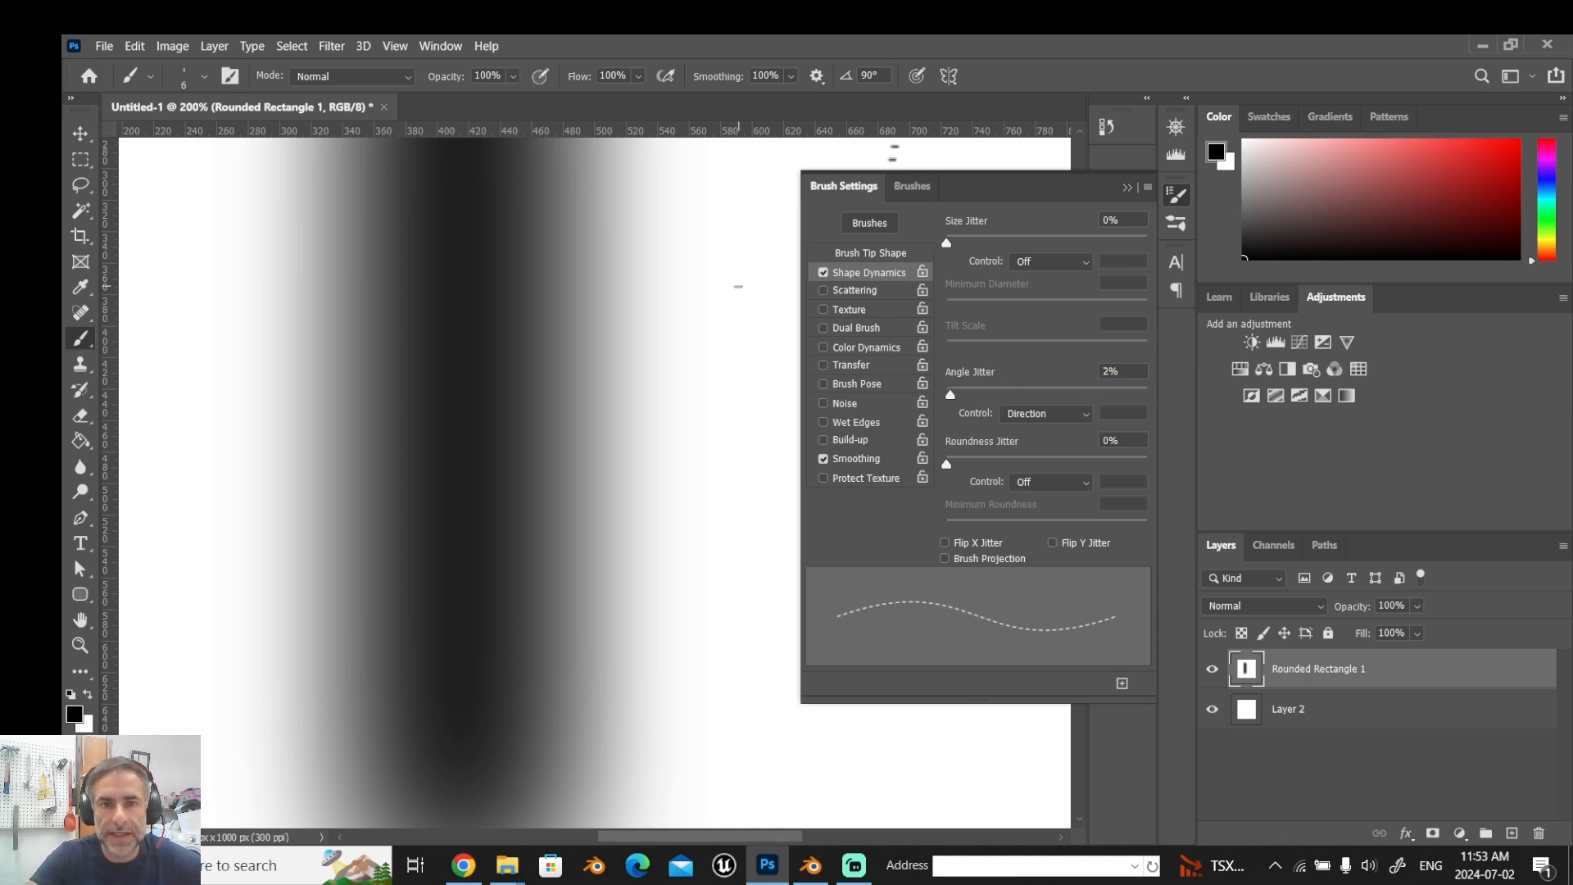
pyautogui.moveTo(719, 562); pyautogui.dragTo(727, 570)
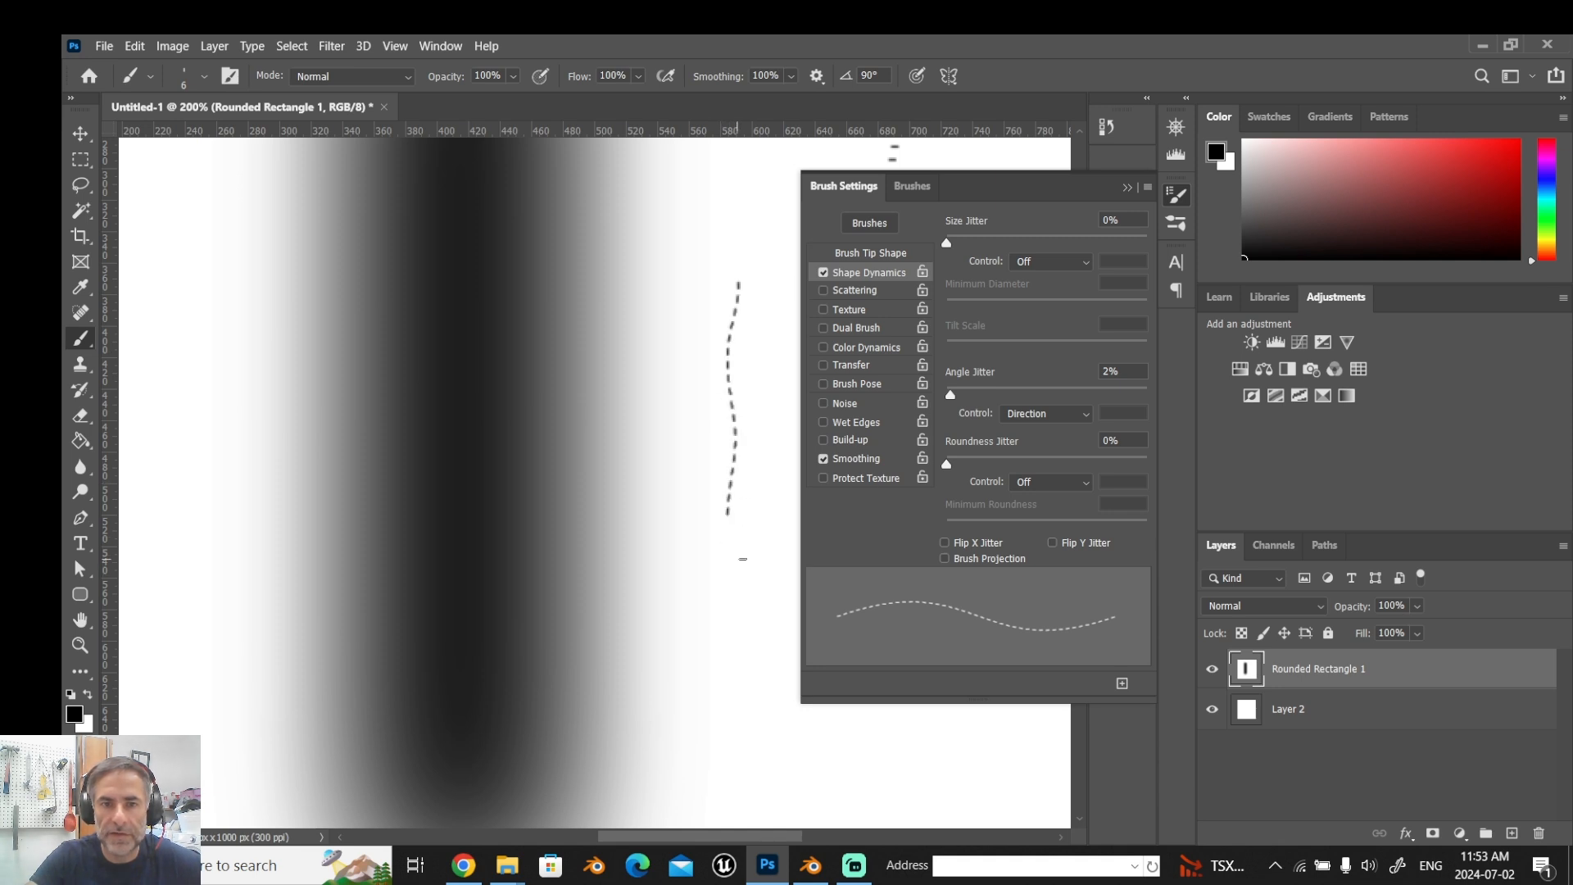
pyautogui.press('BackSpace')
pyautogui.write('2')
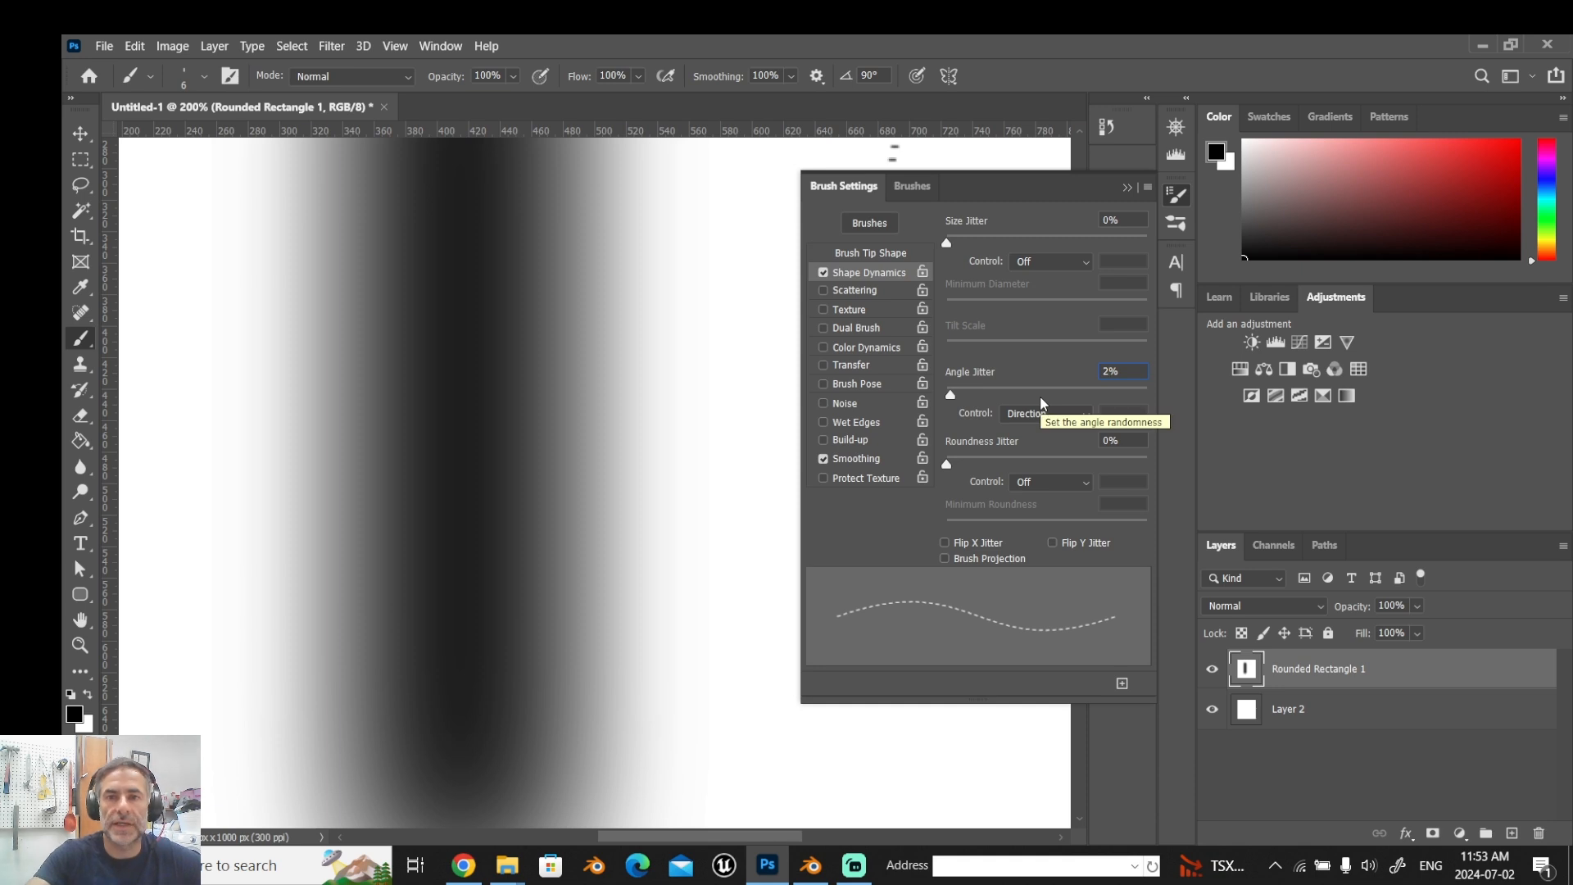
# Try a 20% angle jitter with a test stroke, undo the stroke and return the jitter to 2%.
pyautogui.write('0')
pyautogui.press('Return')
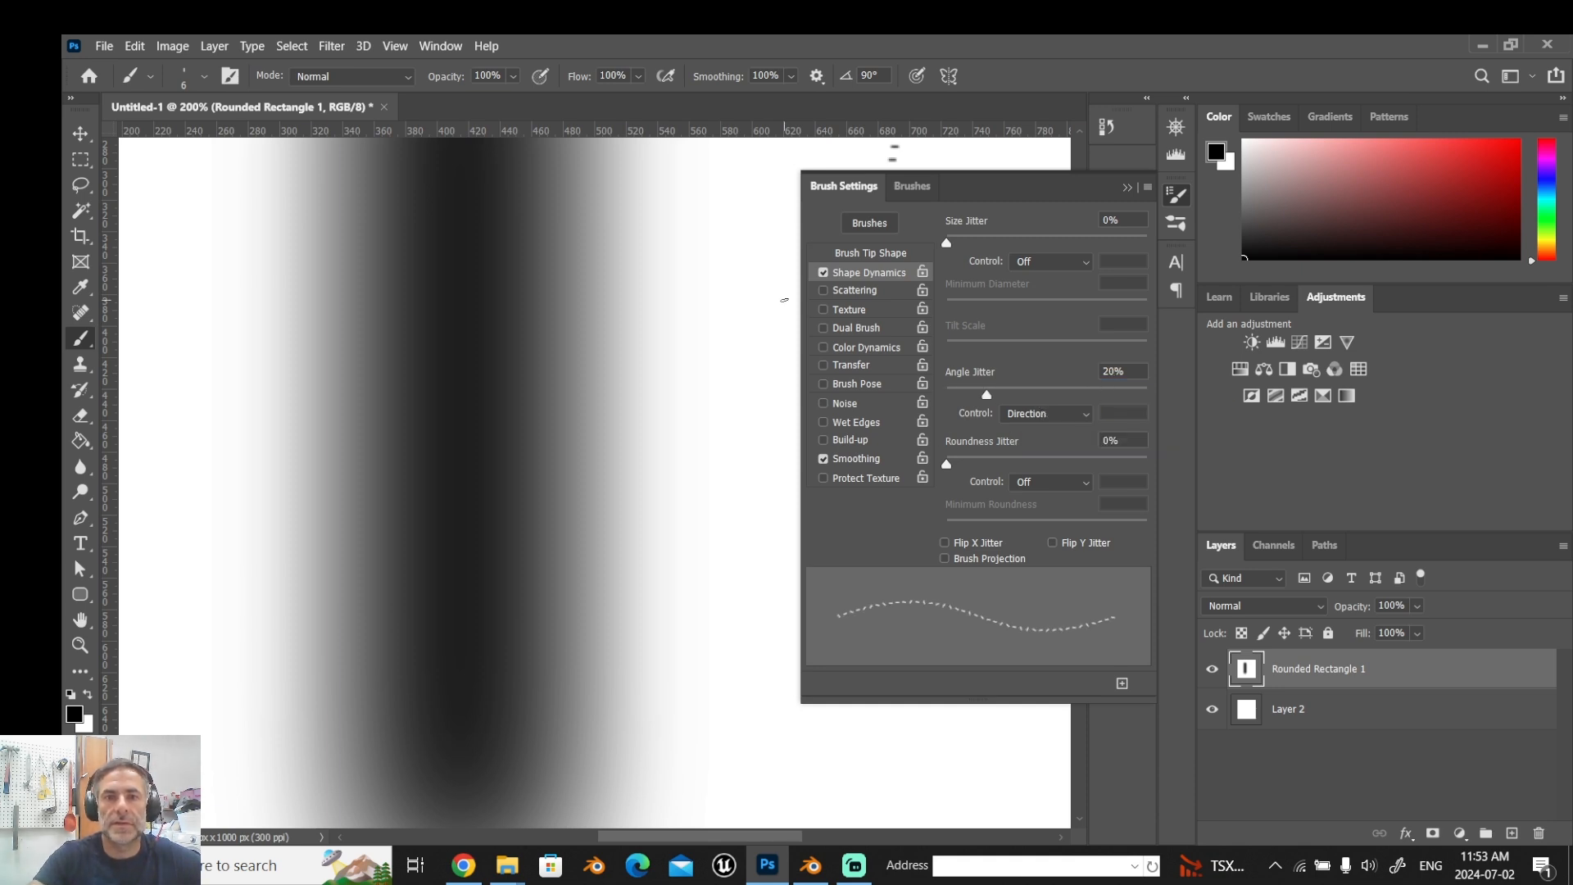
pyautogui.moveTo(749, 522); pyautogui.dragTo(725, 536)
pyautogui.hotkey('ctrl', 'z')
pyautogui.press('BackSpace')
pyautogui.press('Return')
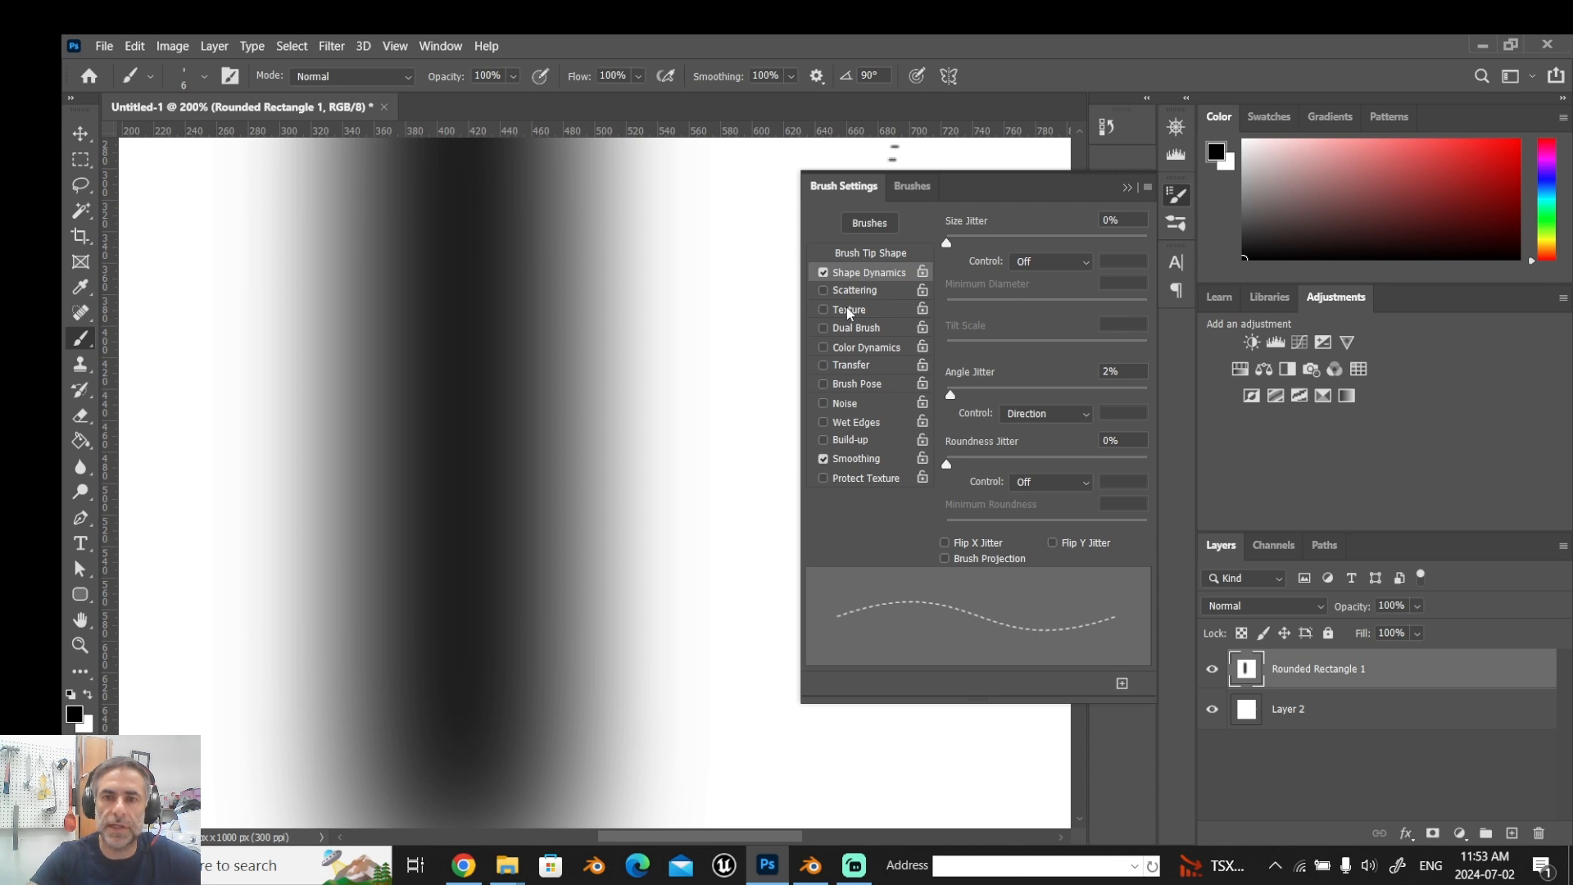
# Paint one more test stroke with the 2% angle jitter along the blurred bar's edge and undo it.
pyautogui.click(864, 254)
pyautogui.moveTo(714, 356); pyautogui.dragTo(711, 475)
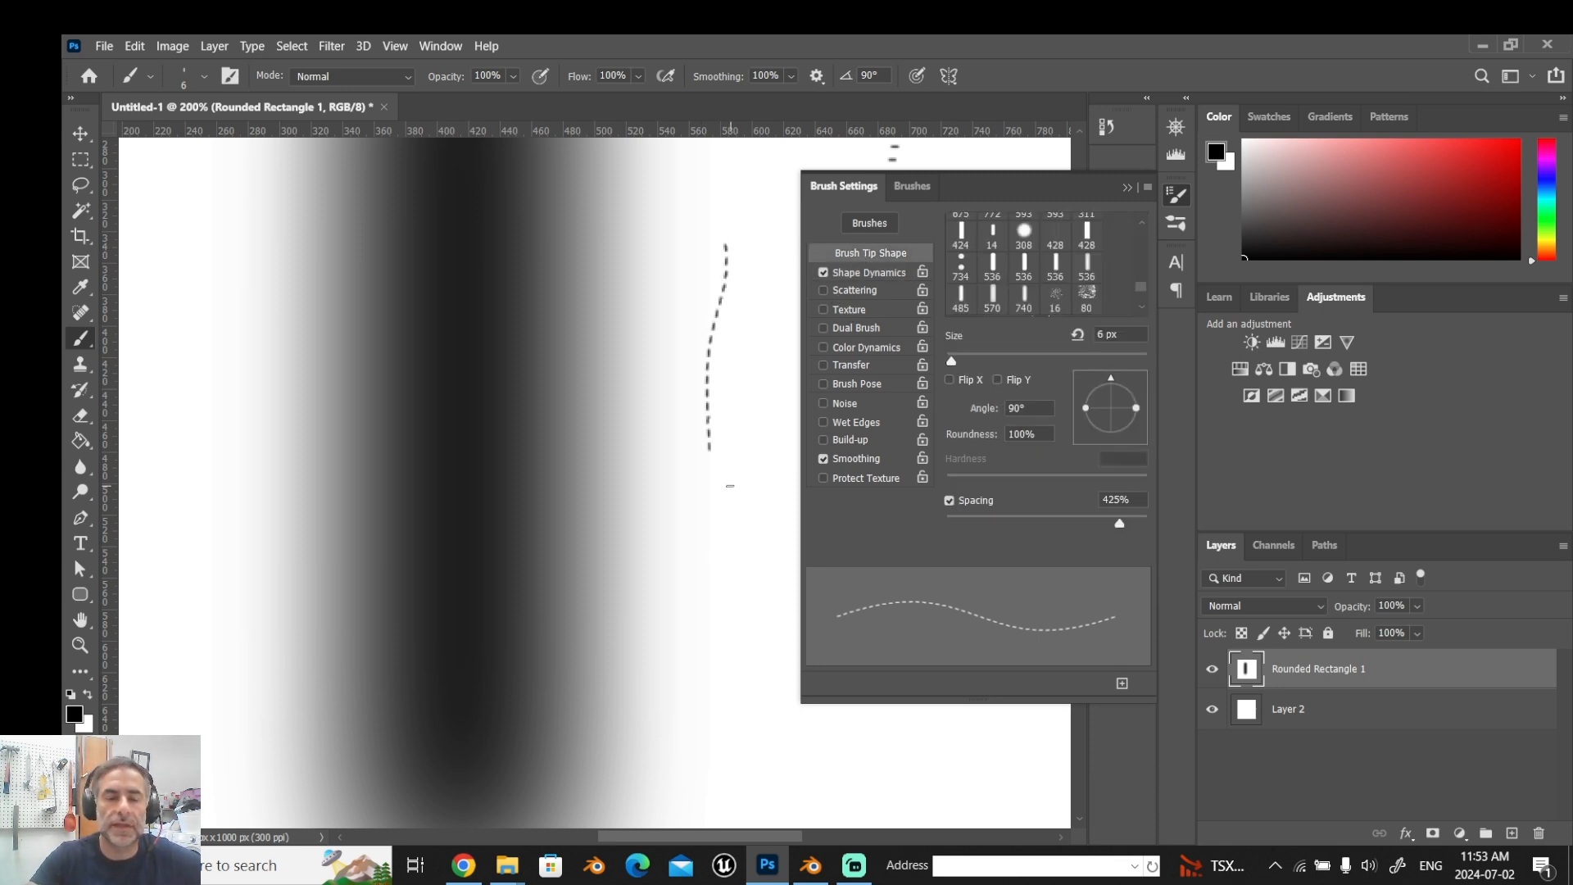
pyautogui.hotkey('ctrl', 'z')
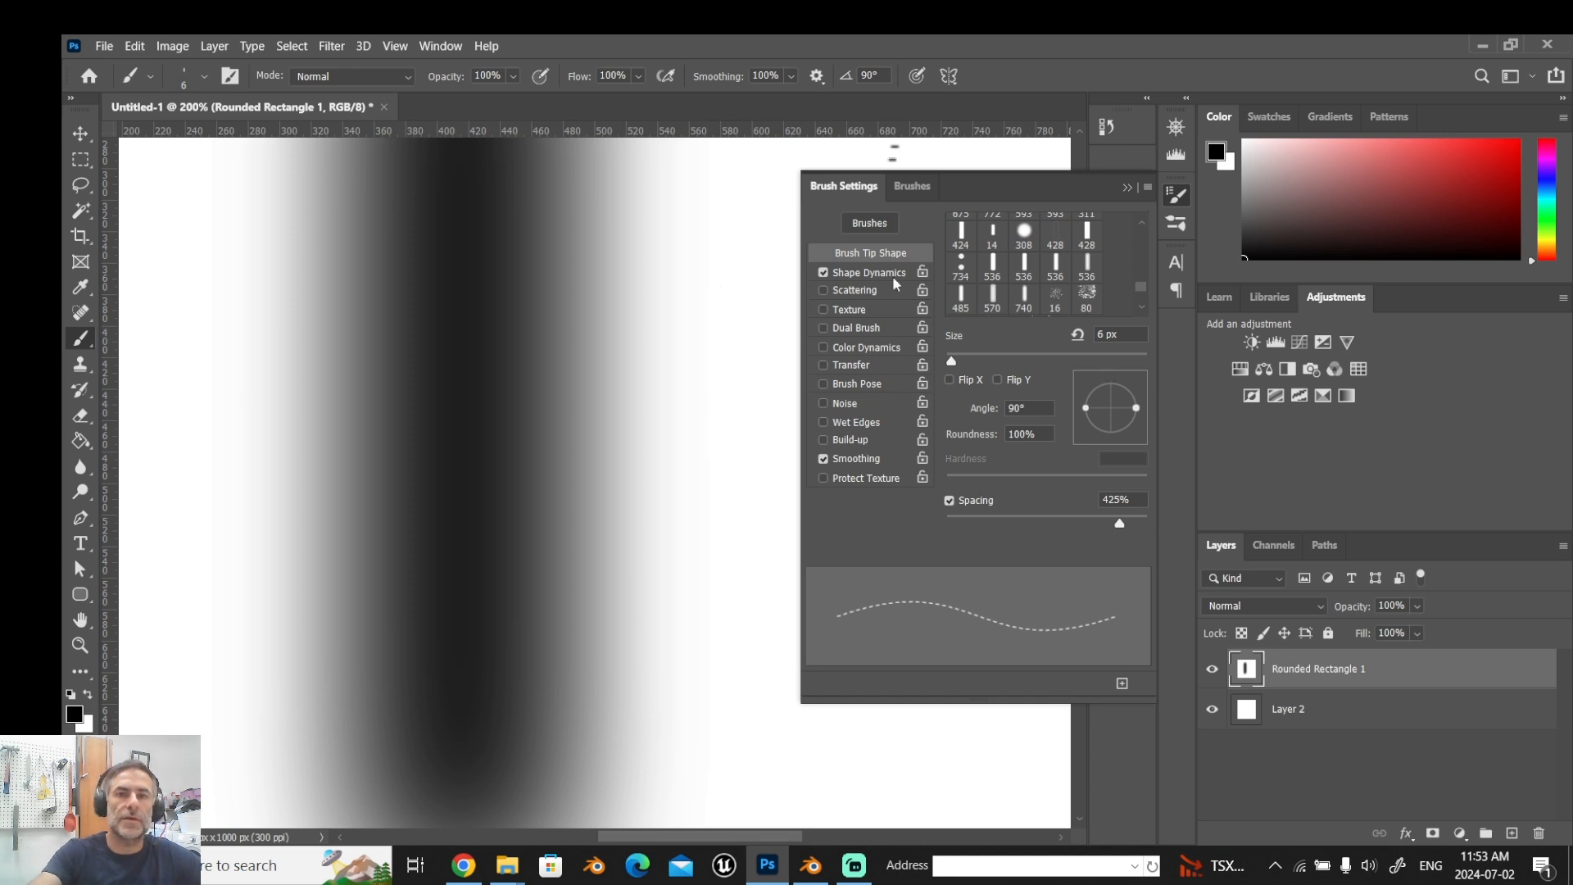
# Close the brush settings and open the brush preset picker with the whole canvas in view.
pyautogui.click(1126, 187)
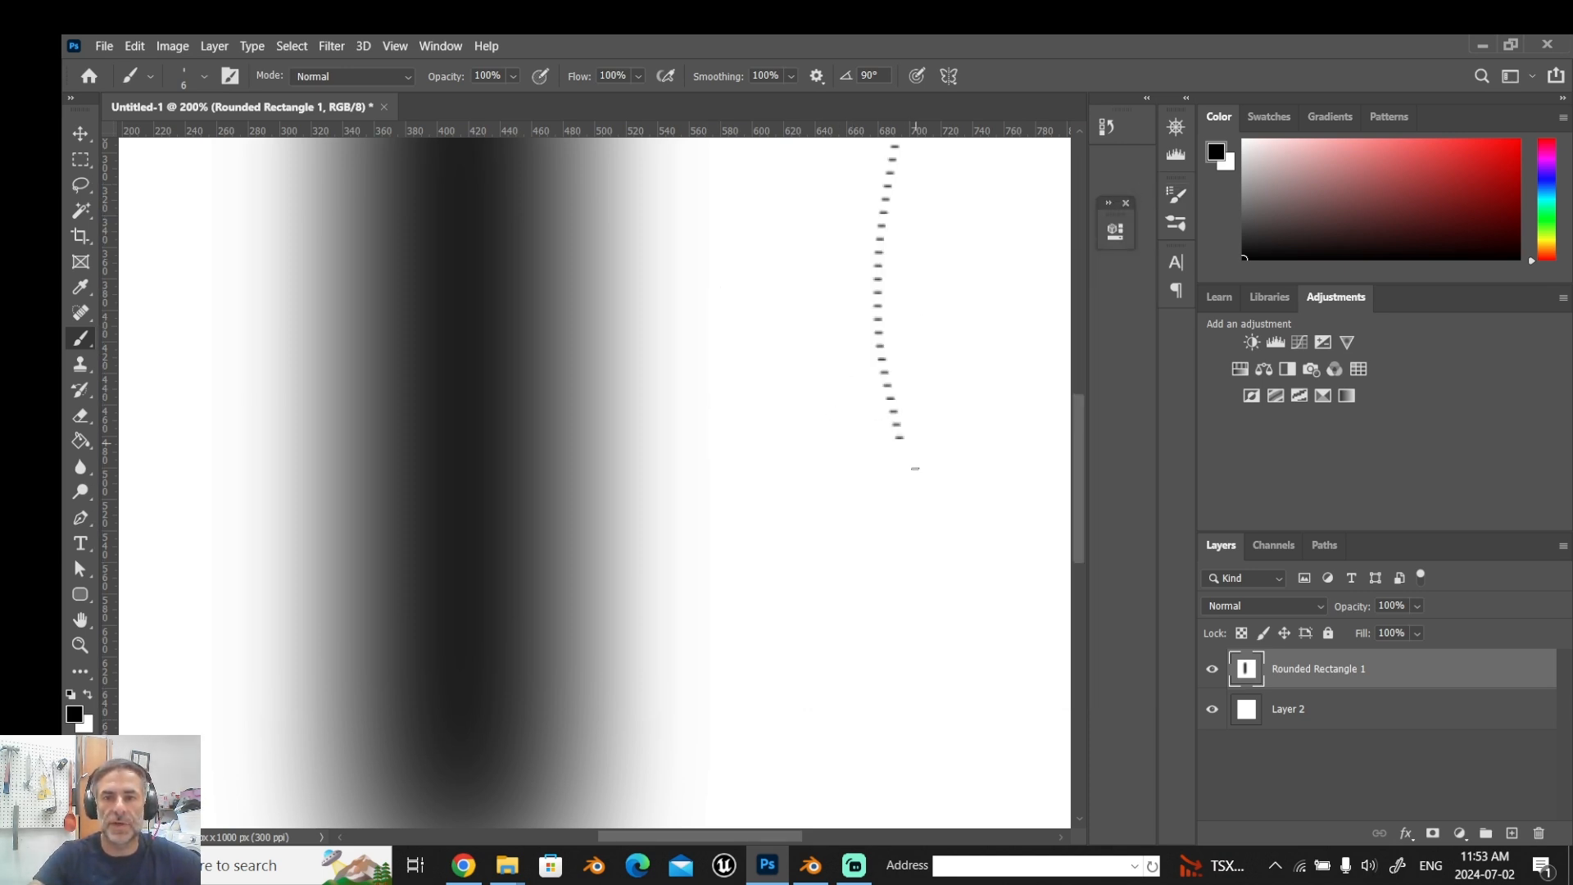
pyautogui.hotkey('ctrl', '-')
pyautogui.hotkey('ctrl', '-')
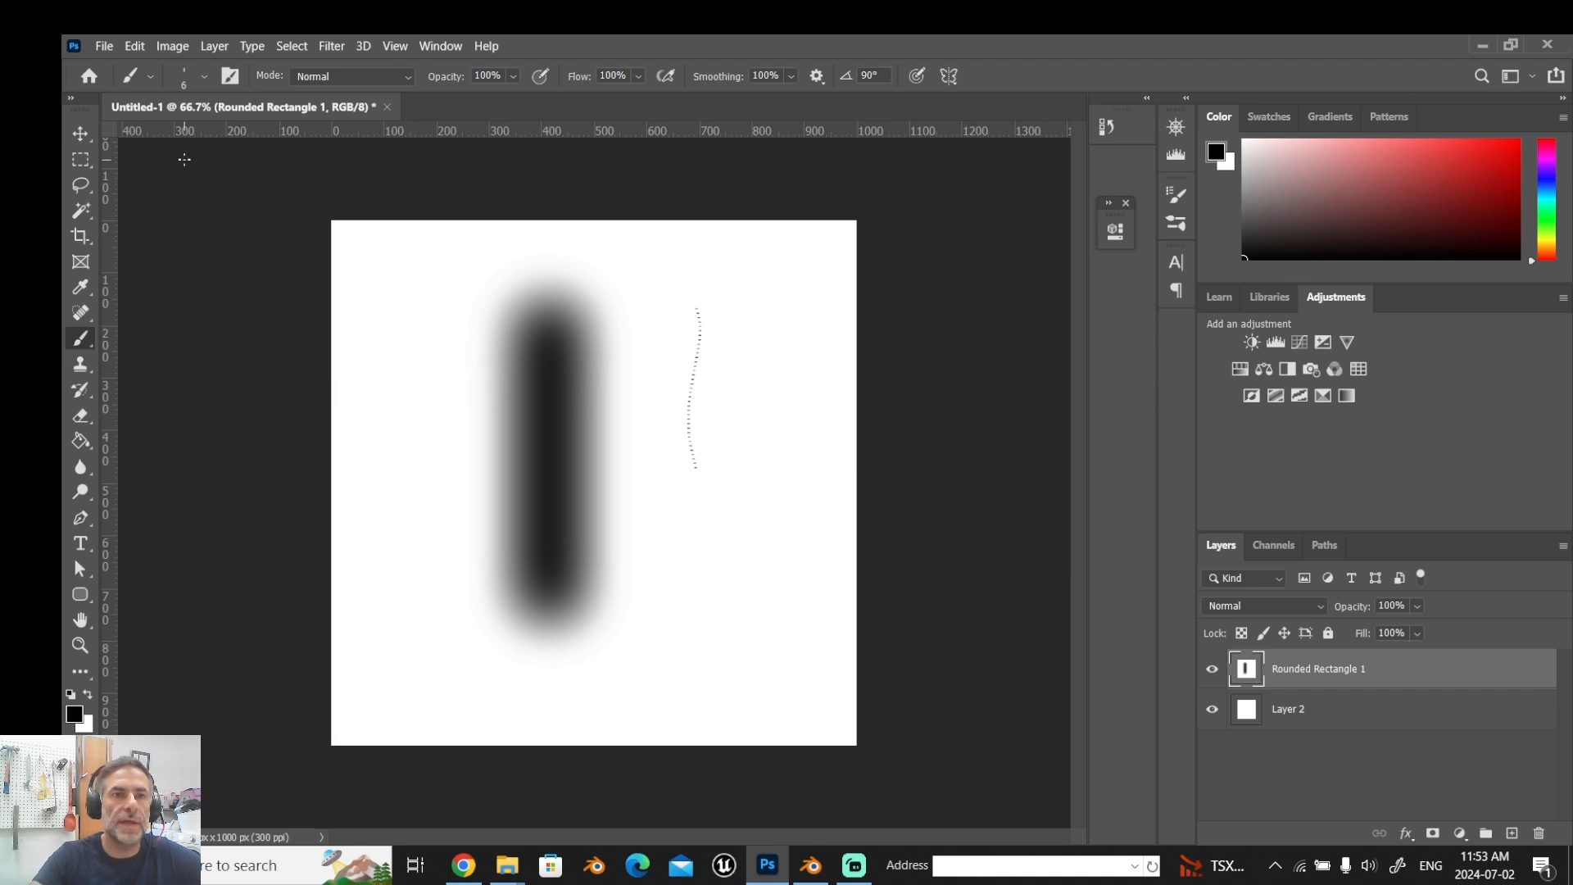
pyautogui.click(152, 77)
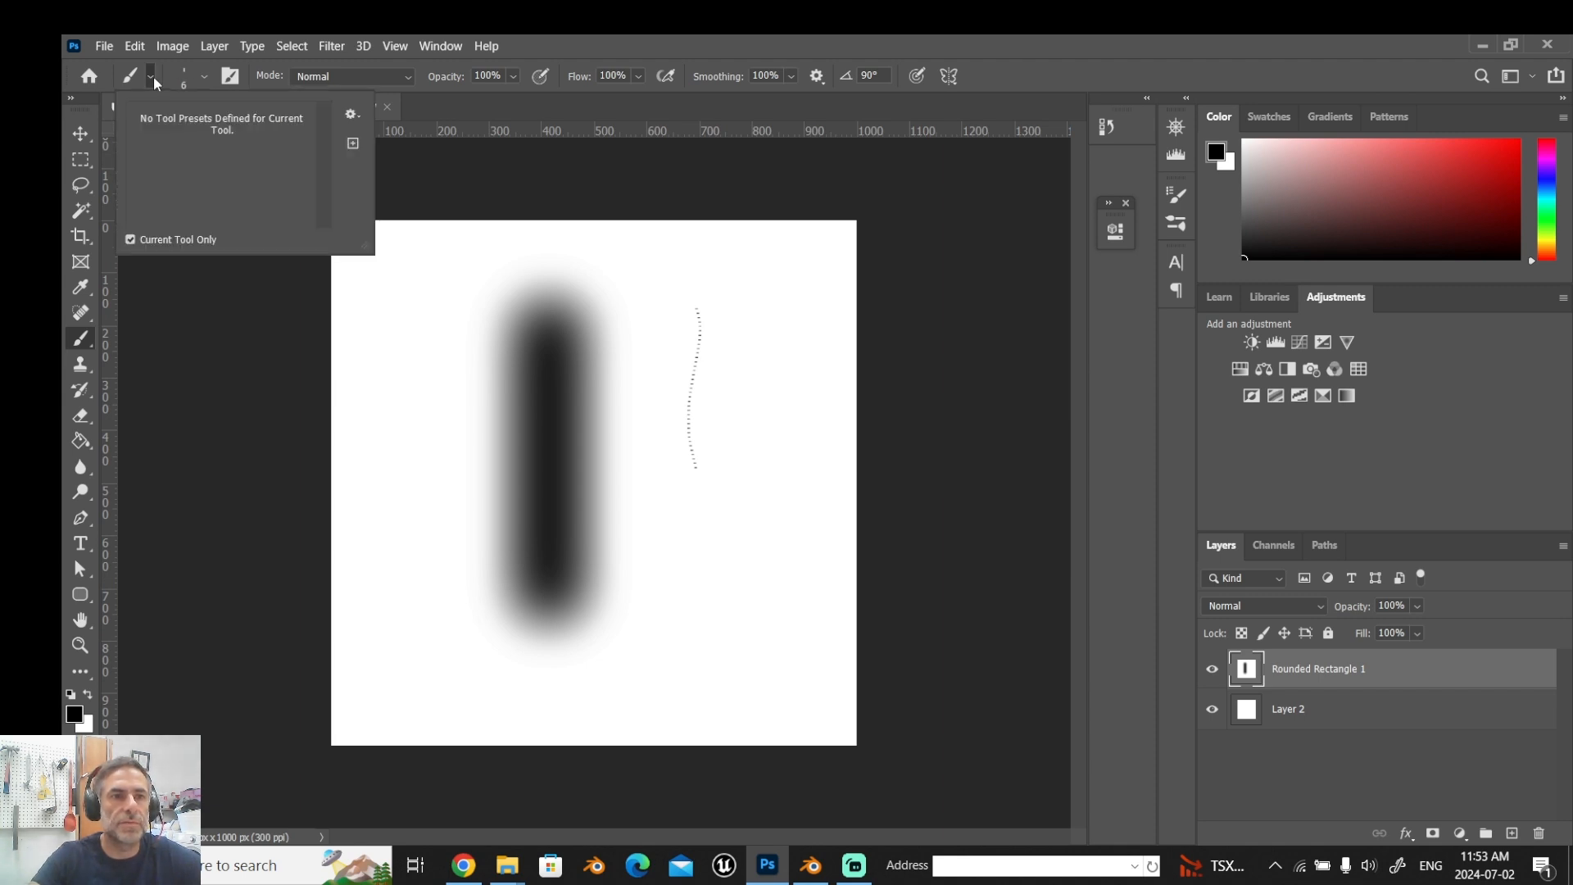
pyautogui.click(202, 76)
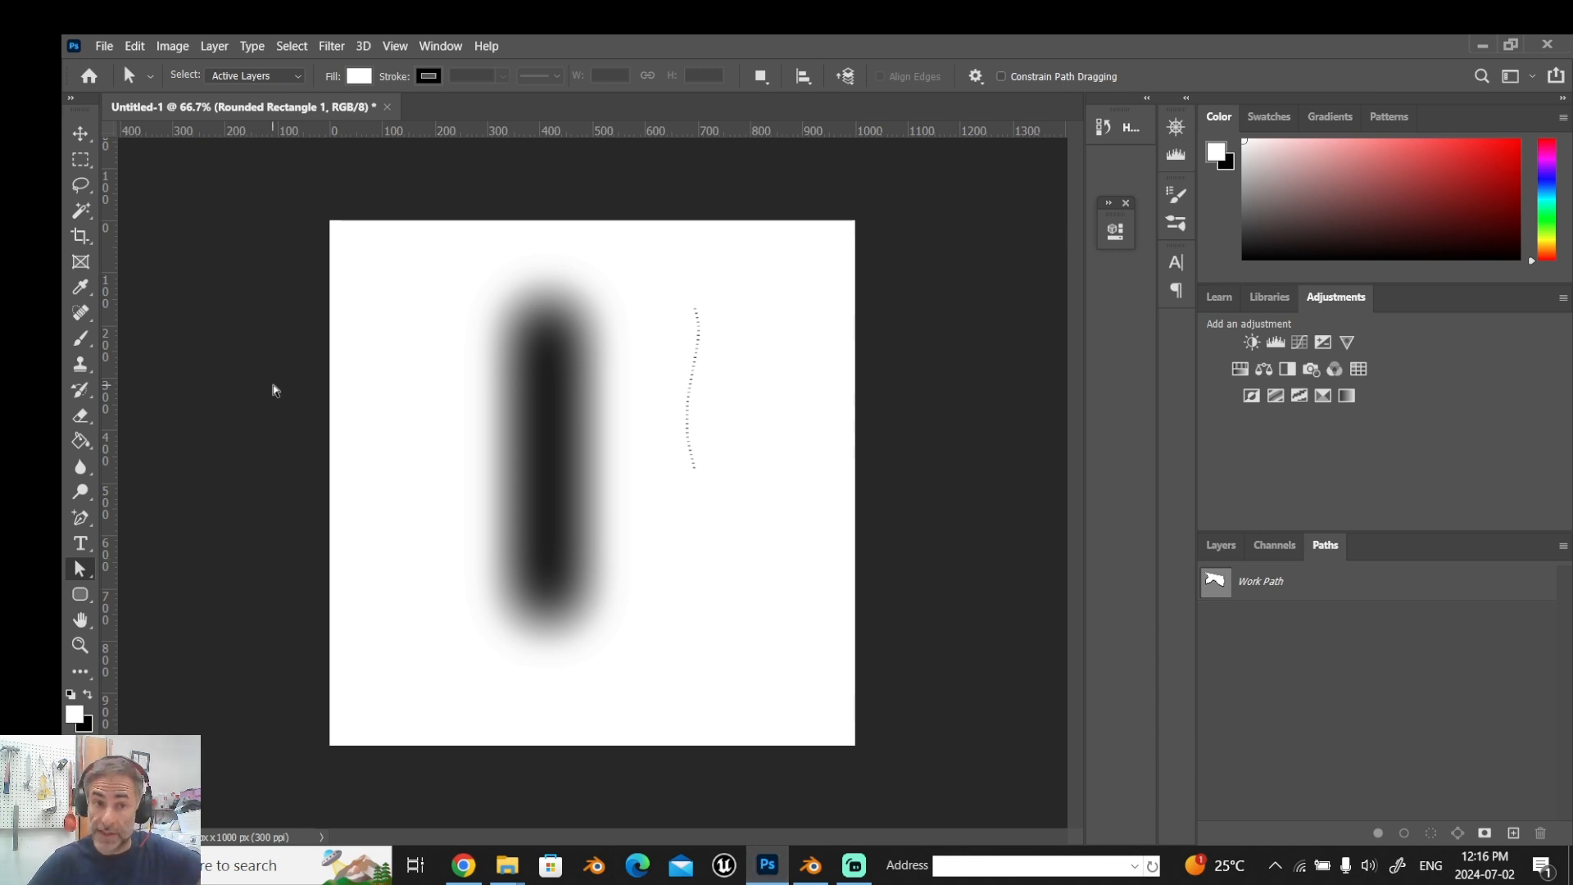
# Load "center guide" and "sleeve guide" from the Stitch video folder into a layer stack.
pyautogui.click(106, 49)
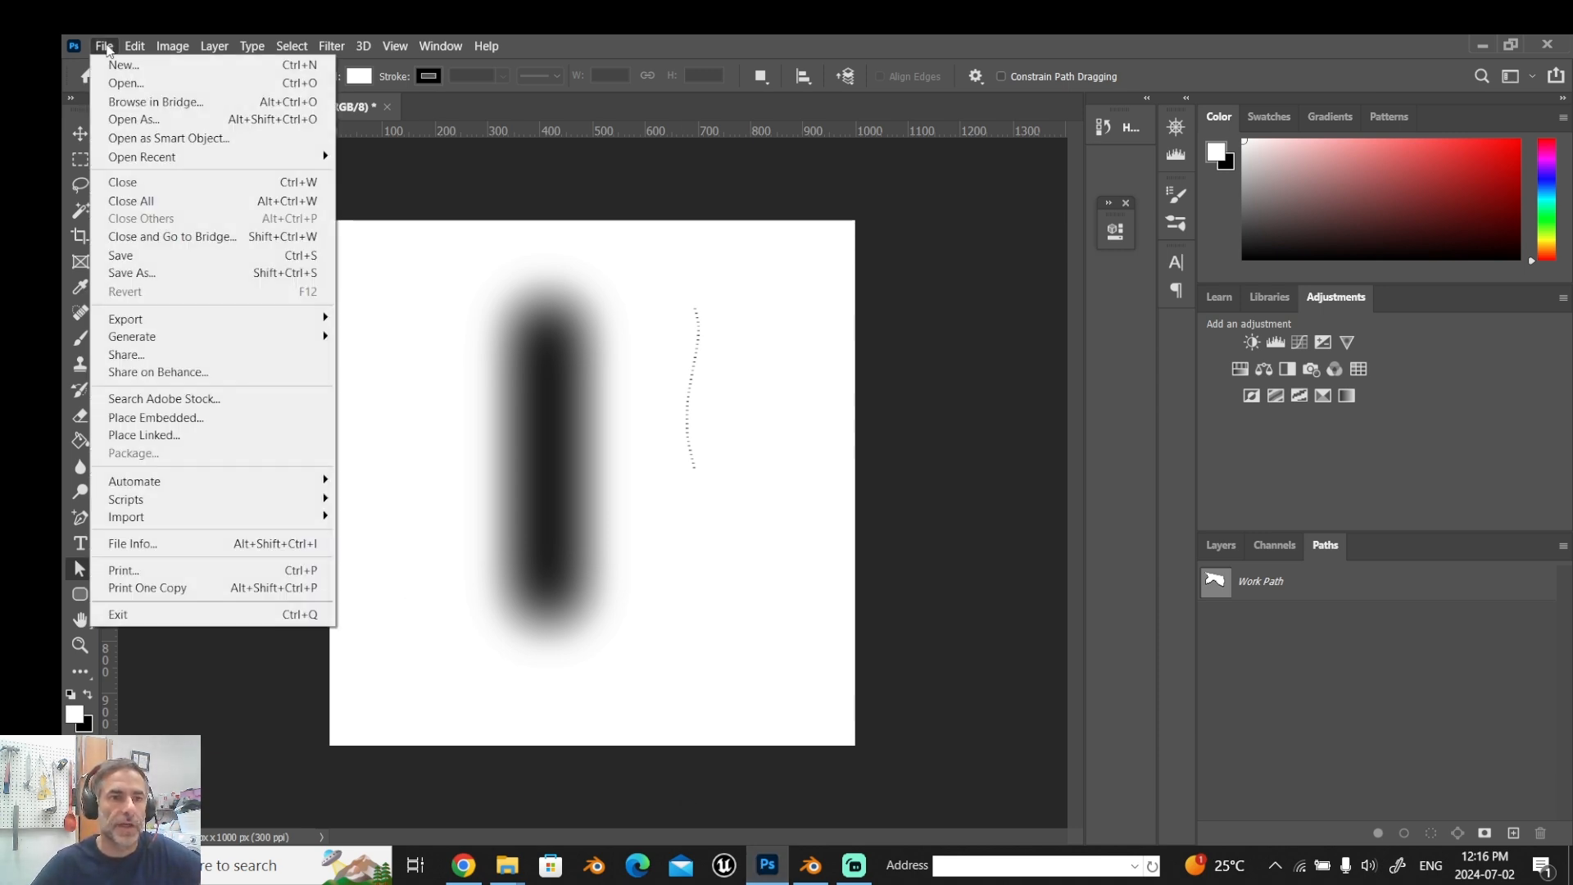
pyautogui.moveTo(141, 500)
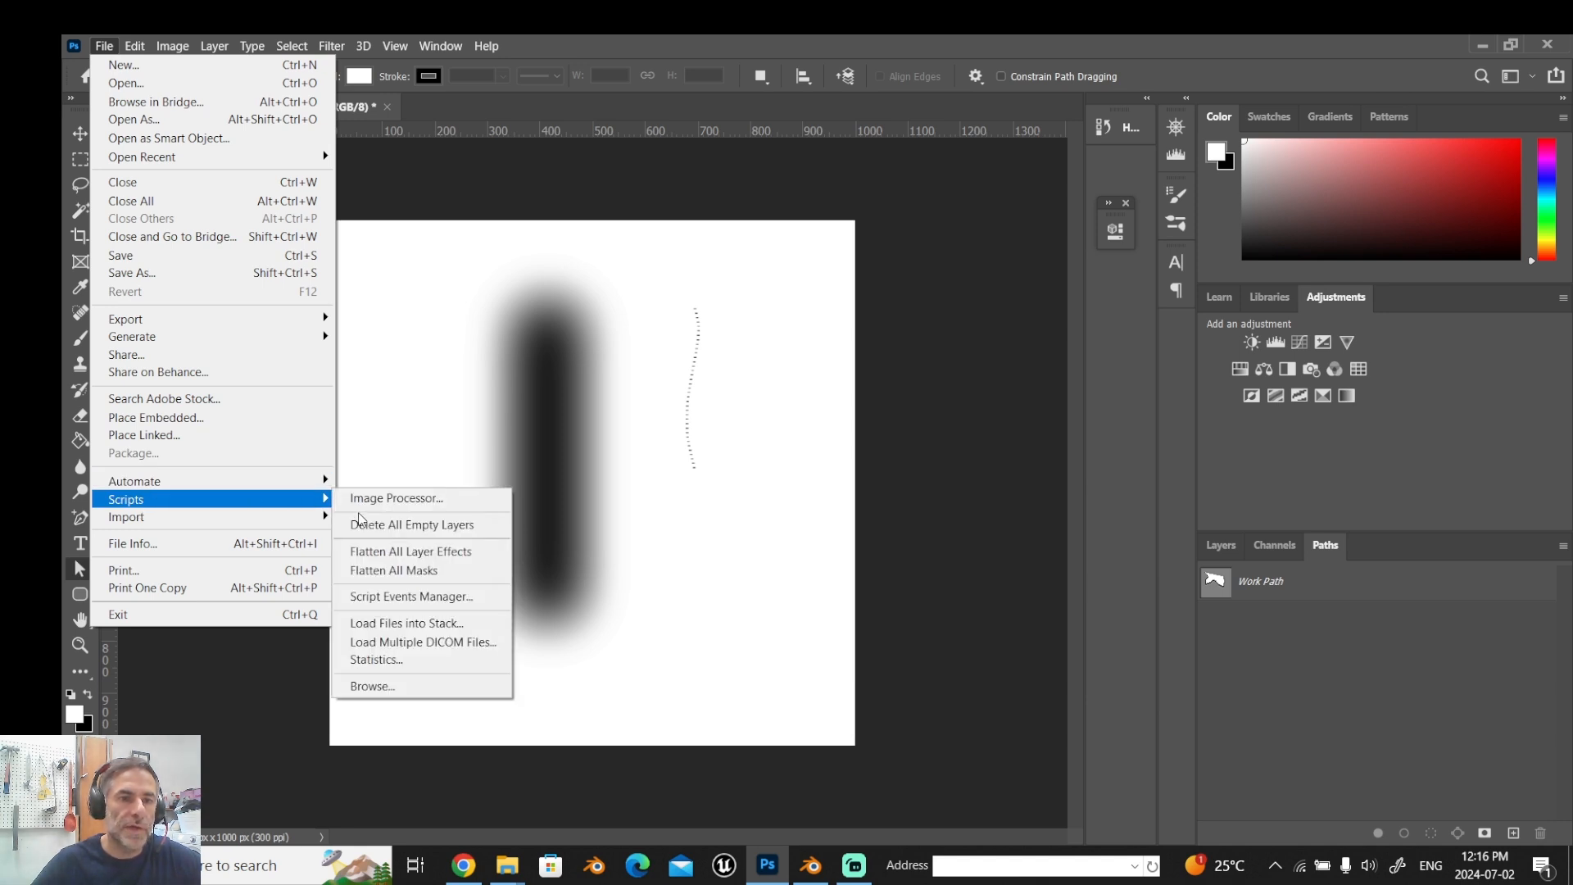
pyautogui.click(391, 623)
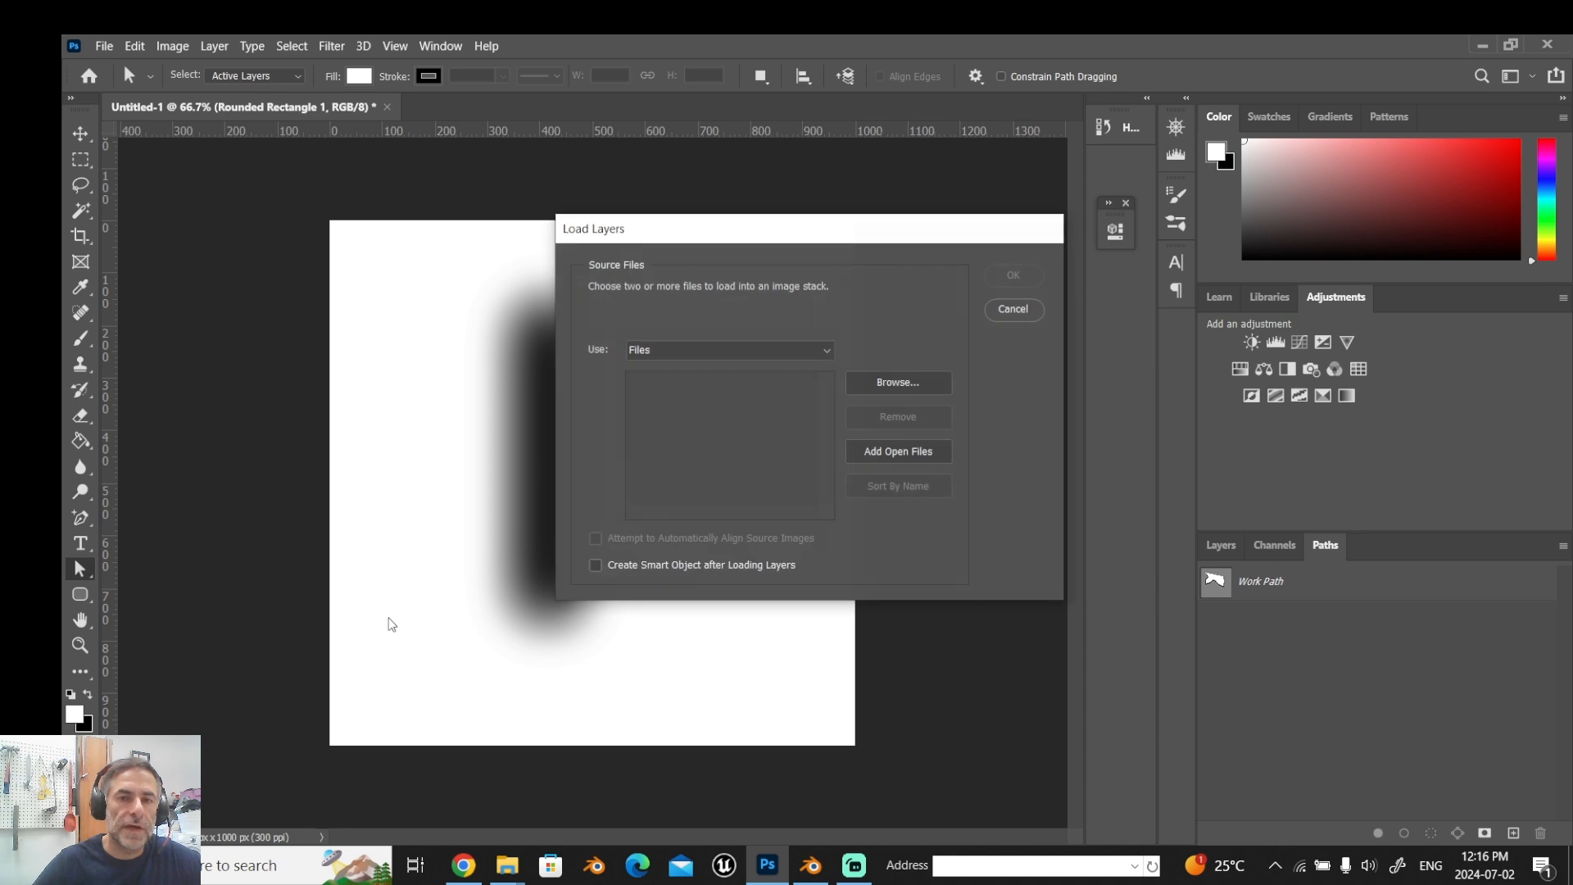
pyautogui.click(895, 389)
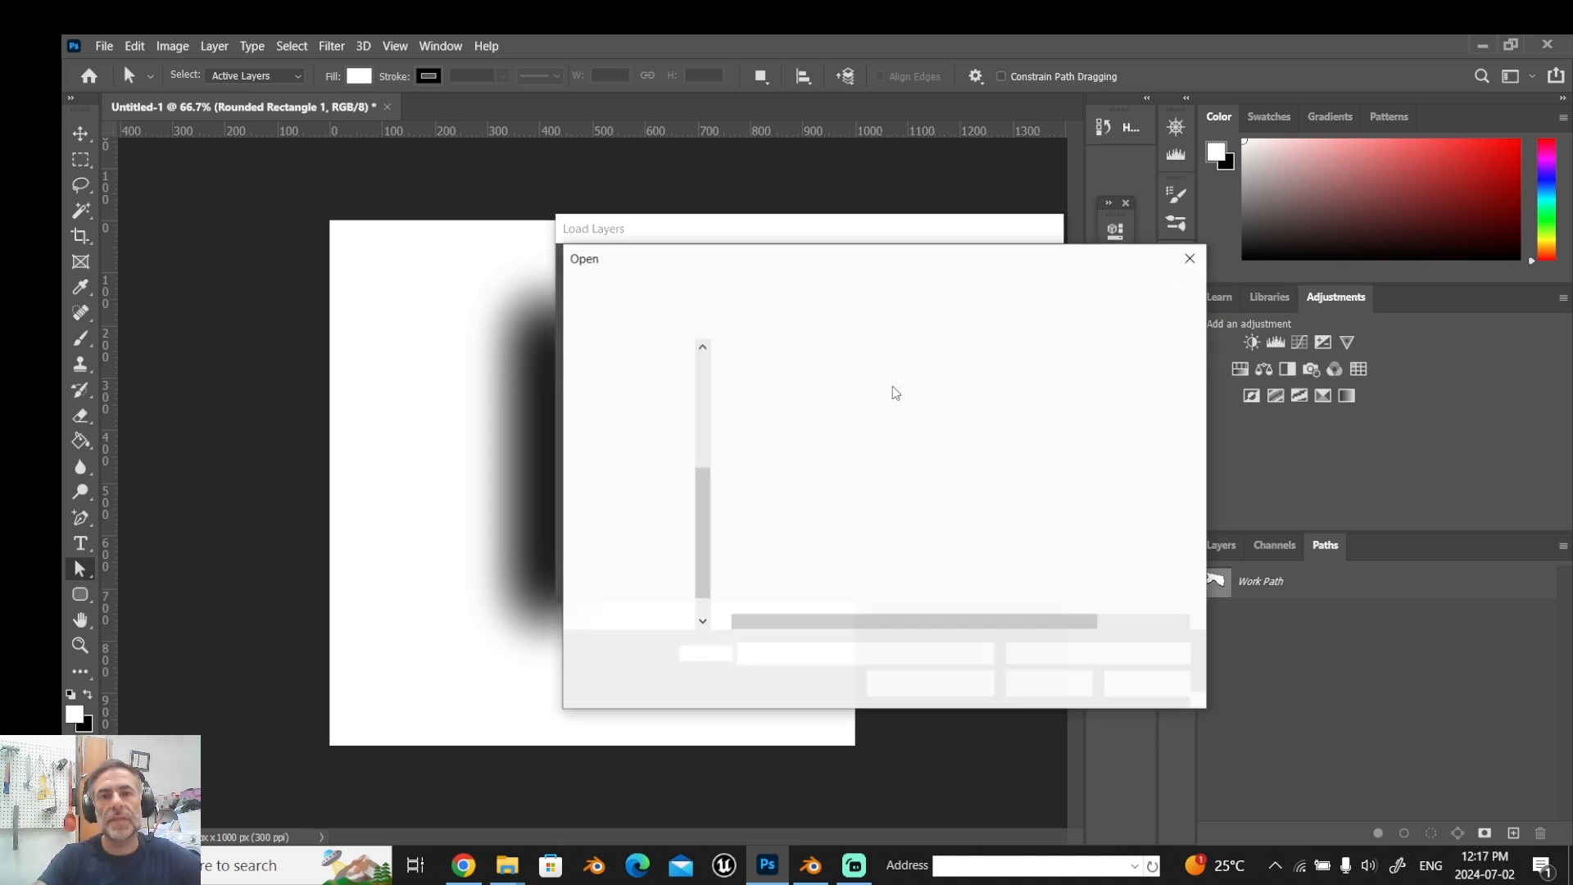
pyautogui.click(781, 402)
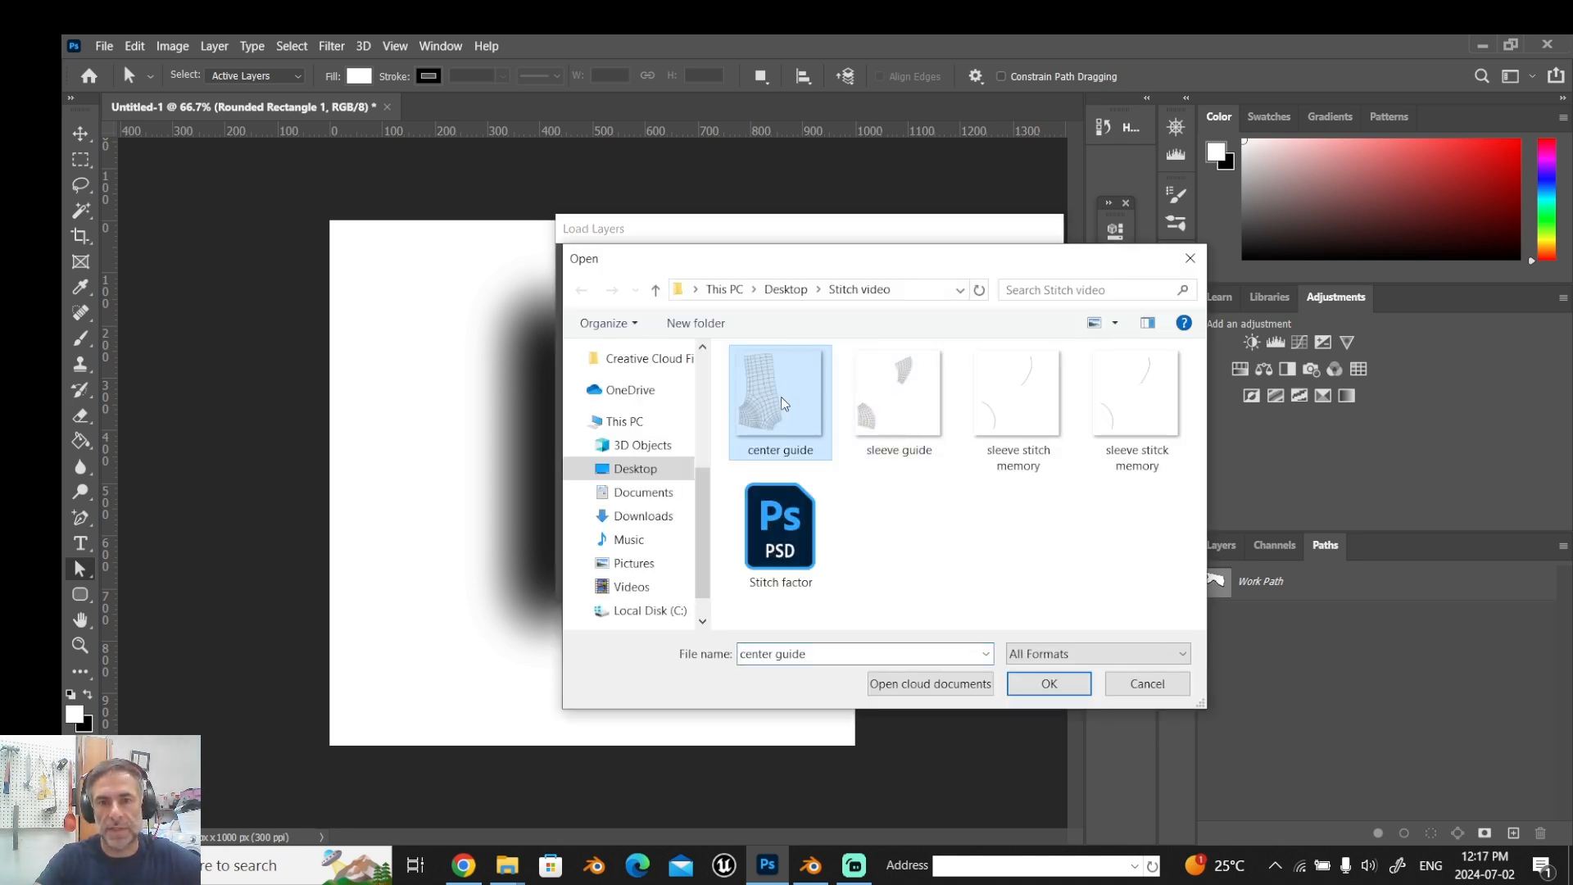
pyautogui.keyDown('ctrl'); pyautogui.click(866, 420); pyautogui.keyUp('ctrl')
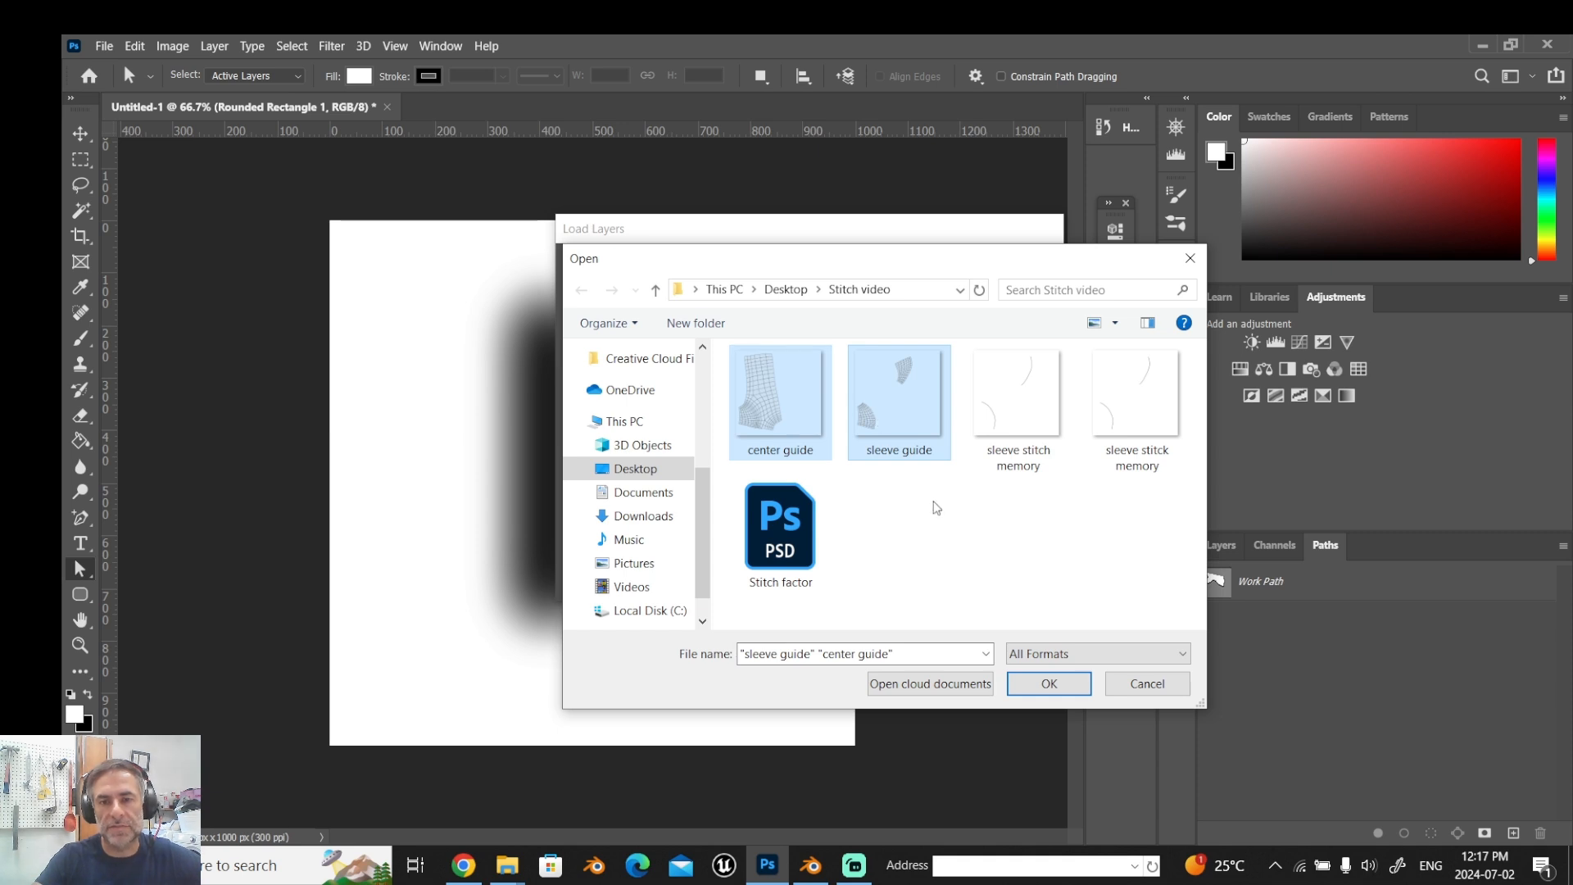
pyautogui.click(1049, 684)
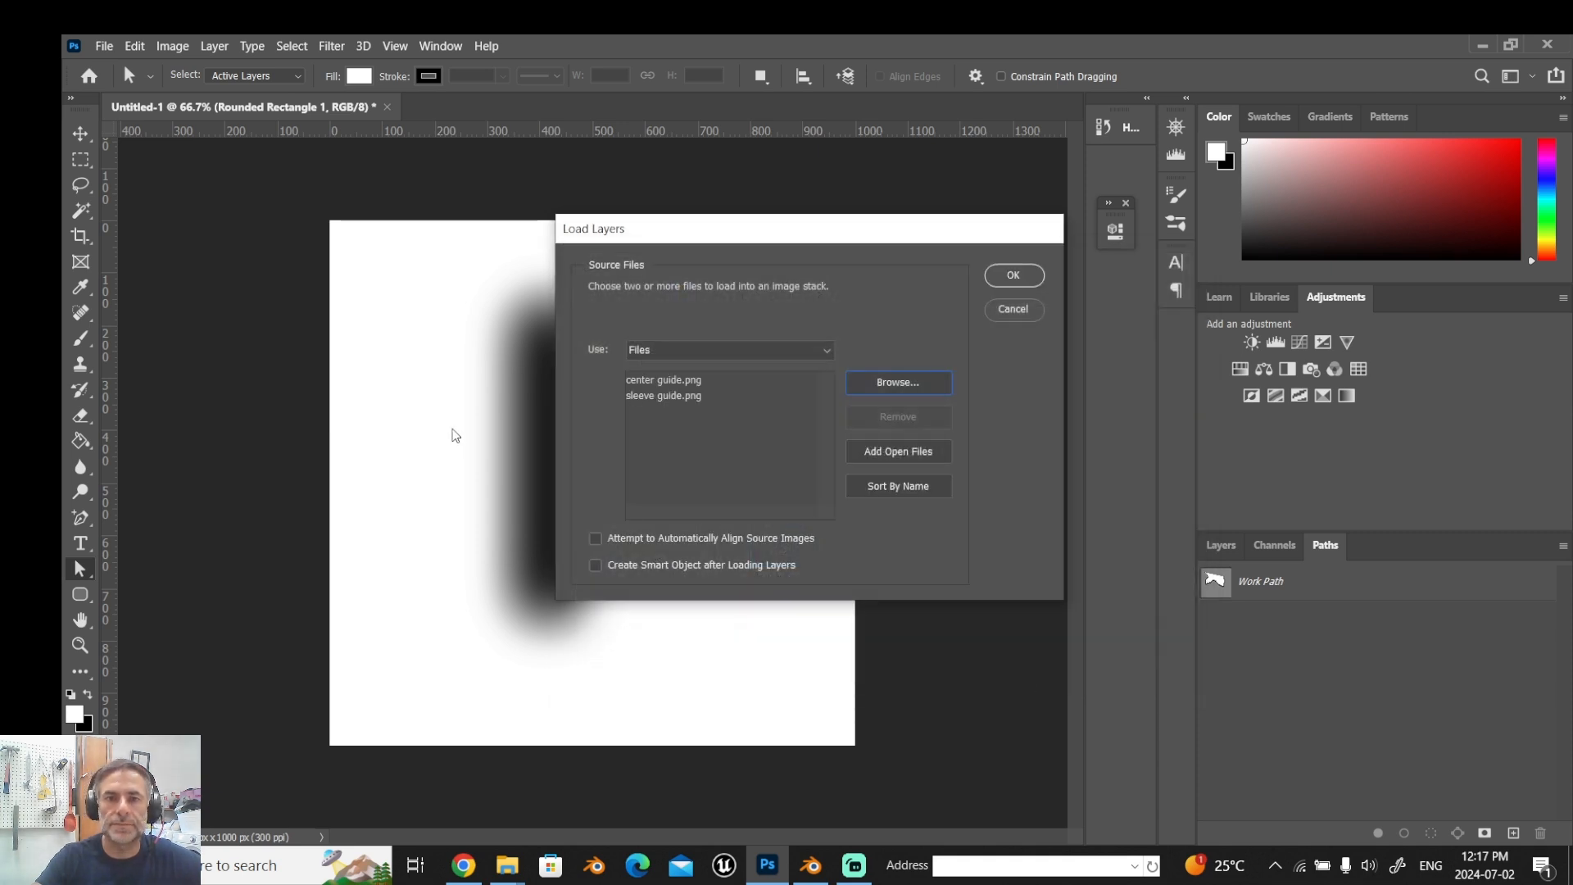
pyautogui.click(1021, 275)
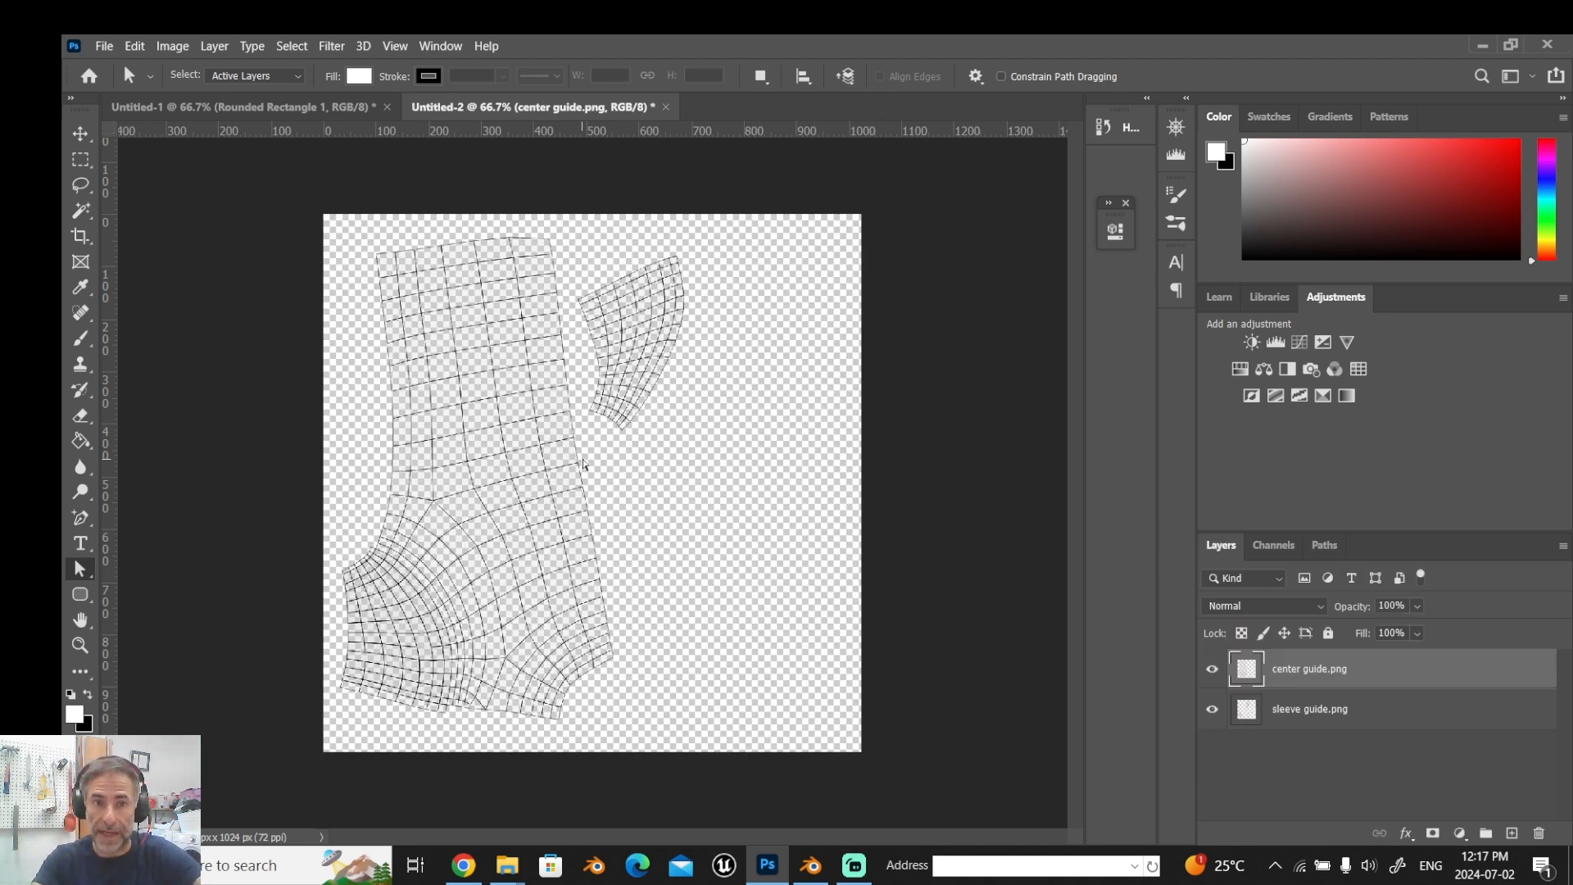
# Create a new layer named "Bg" above the guide layers and make black the foreground colour.
pyautogui.hotkey('ctrl', 'shift', 'n')
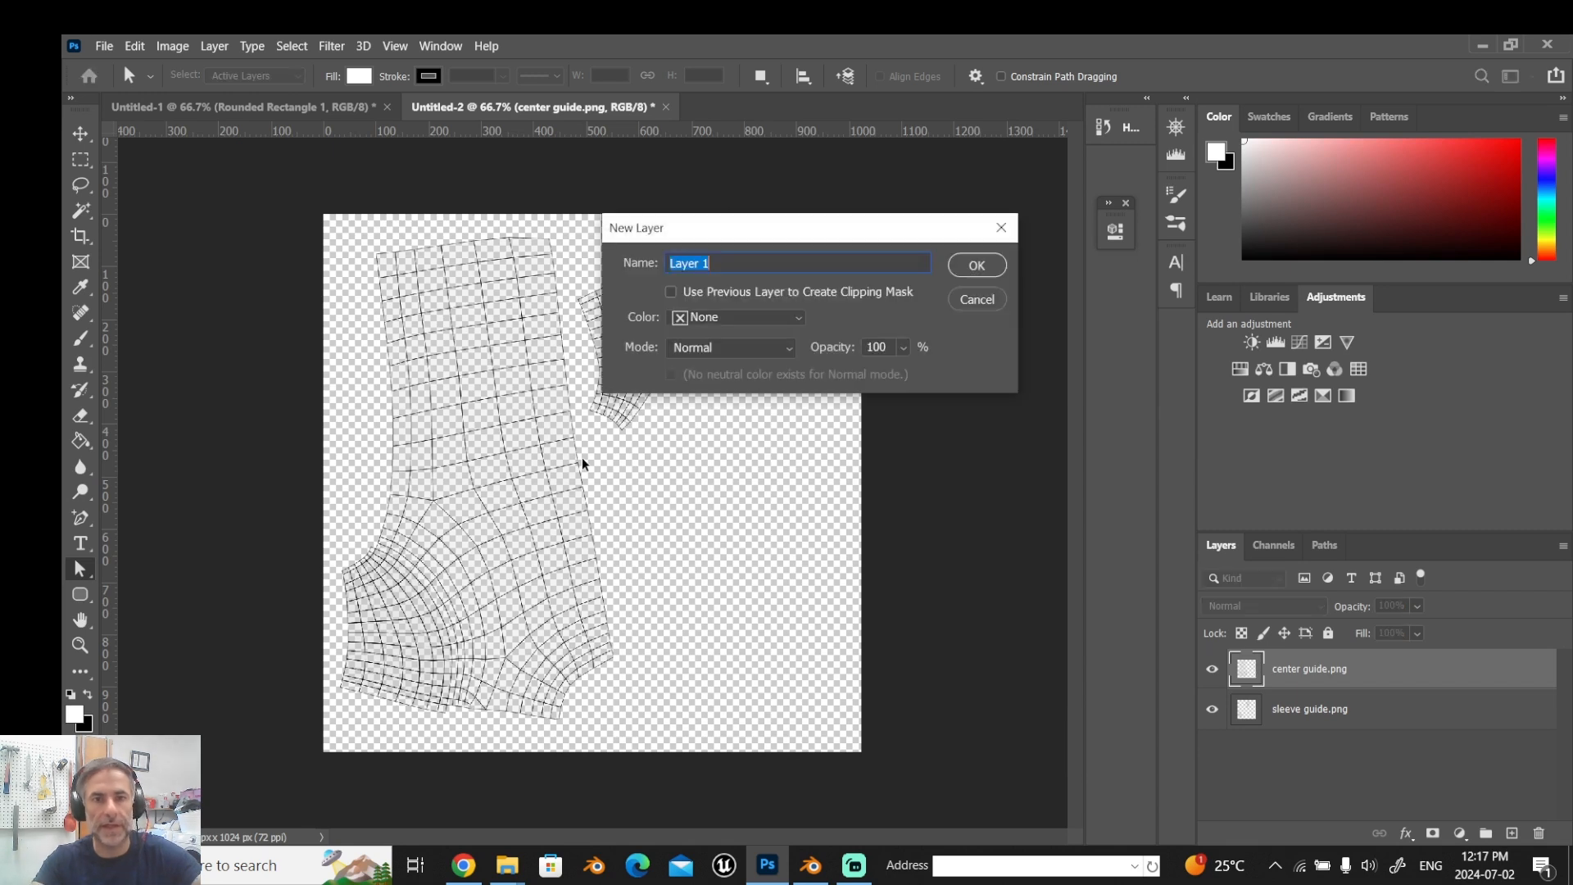
pyautogui.write('Bg')
pyautogui.press('Return')
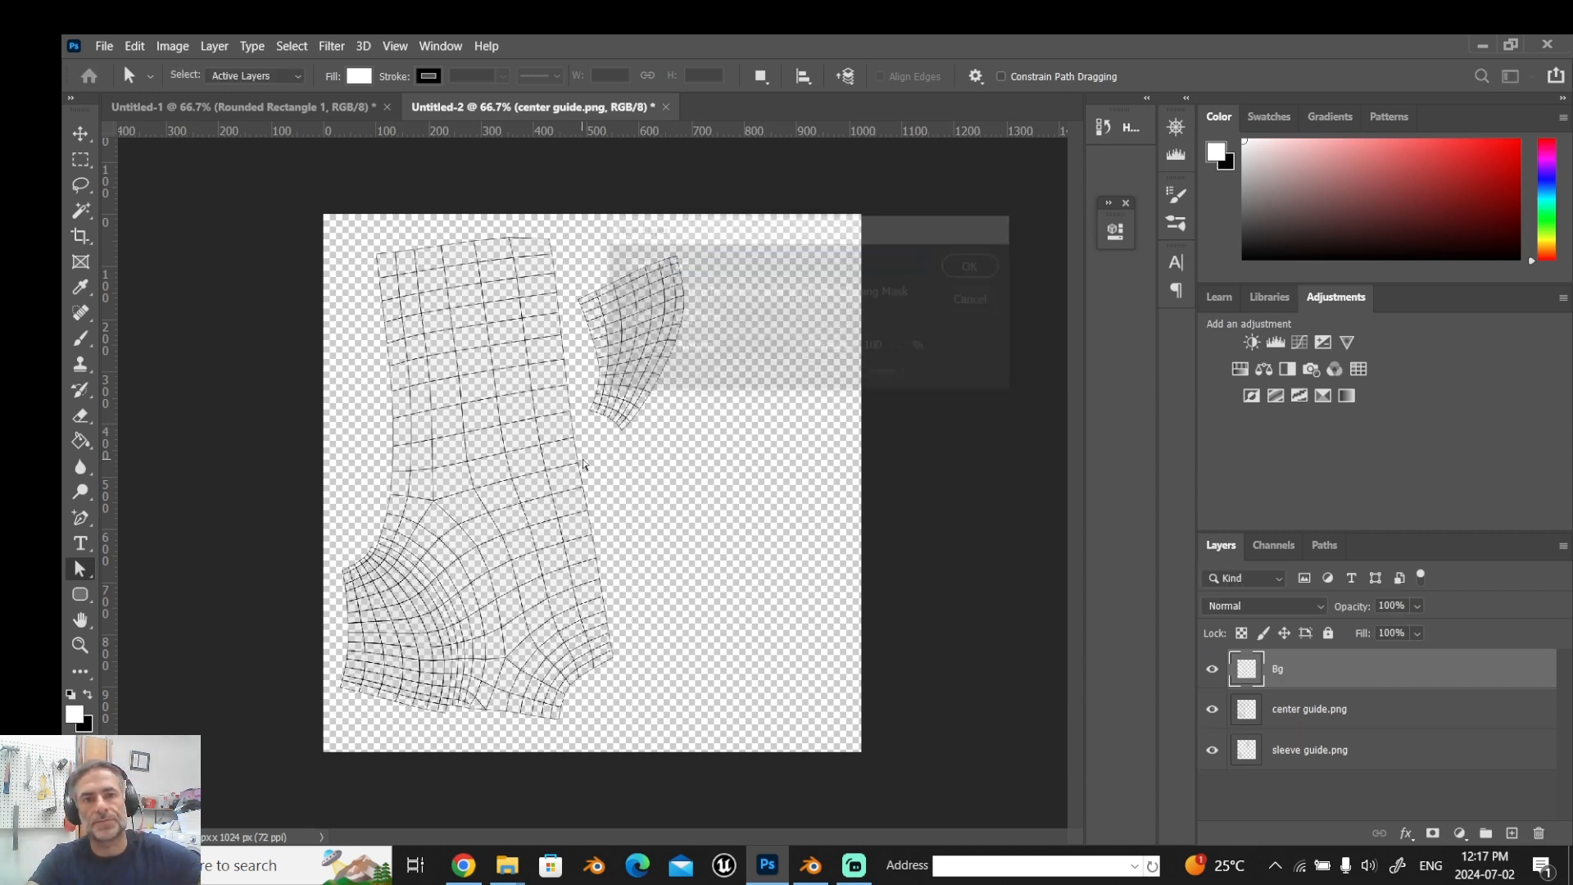
pyautogui.click(88, 695)
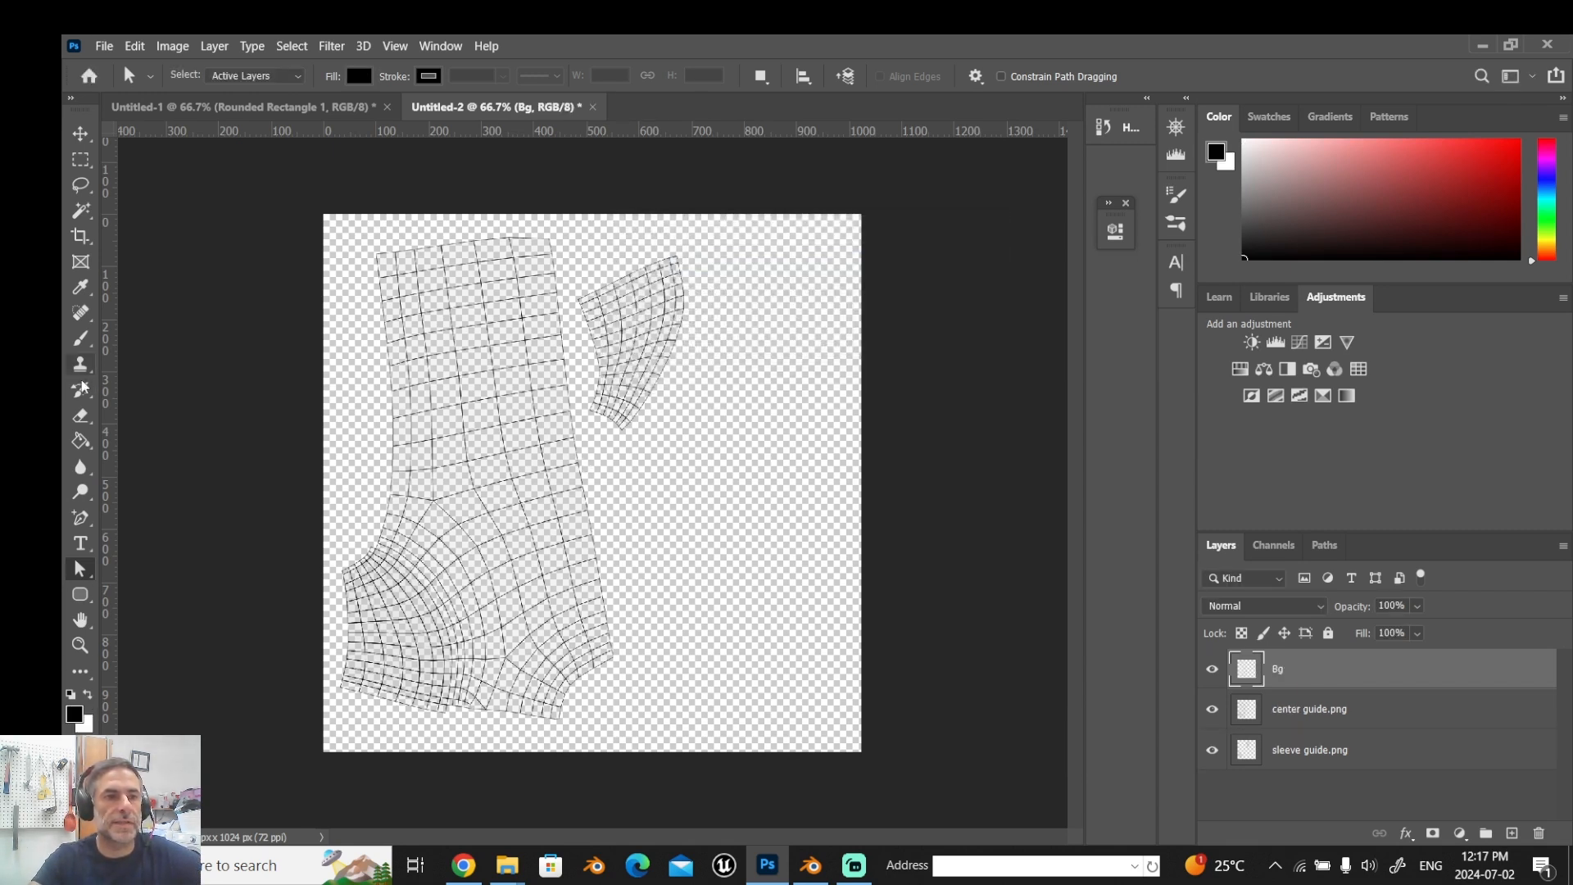
# Fill the Bg layer with black and move it below both guide layers.
pyautogui.click(77, 443)
pyautogui.click(696, 447)
pyautogui.moveTo(1301, 676); pyautogui.dragTo(1307, 771)
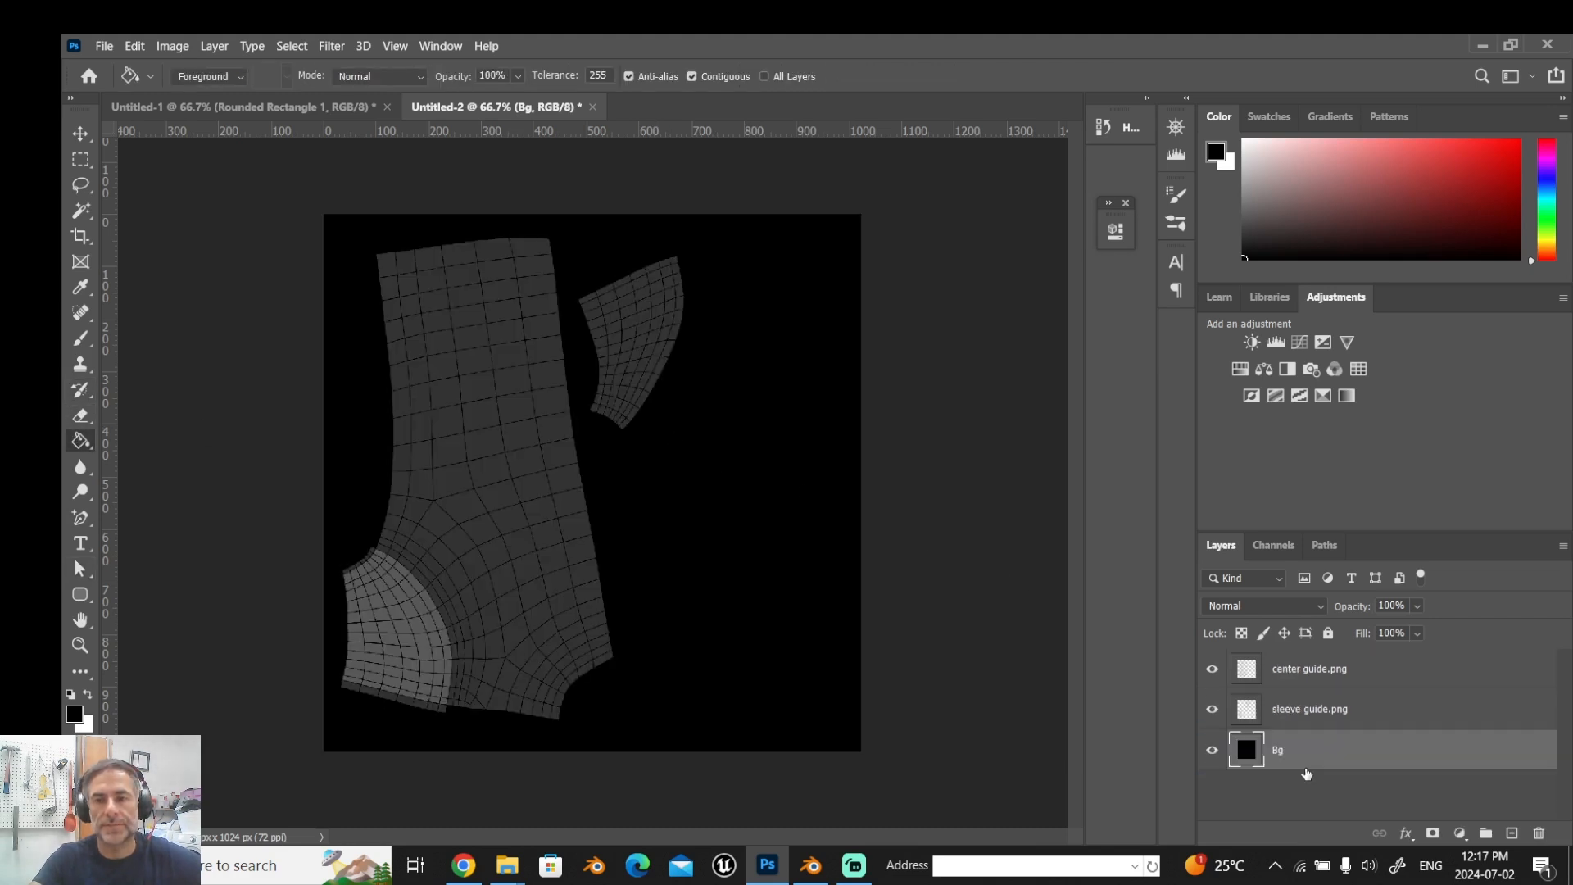
# Resize the image to 200 percent in width and height and fit the whole canvas in view.
pyautogui.click(174, 47)
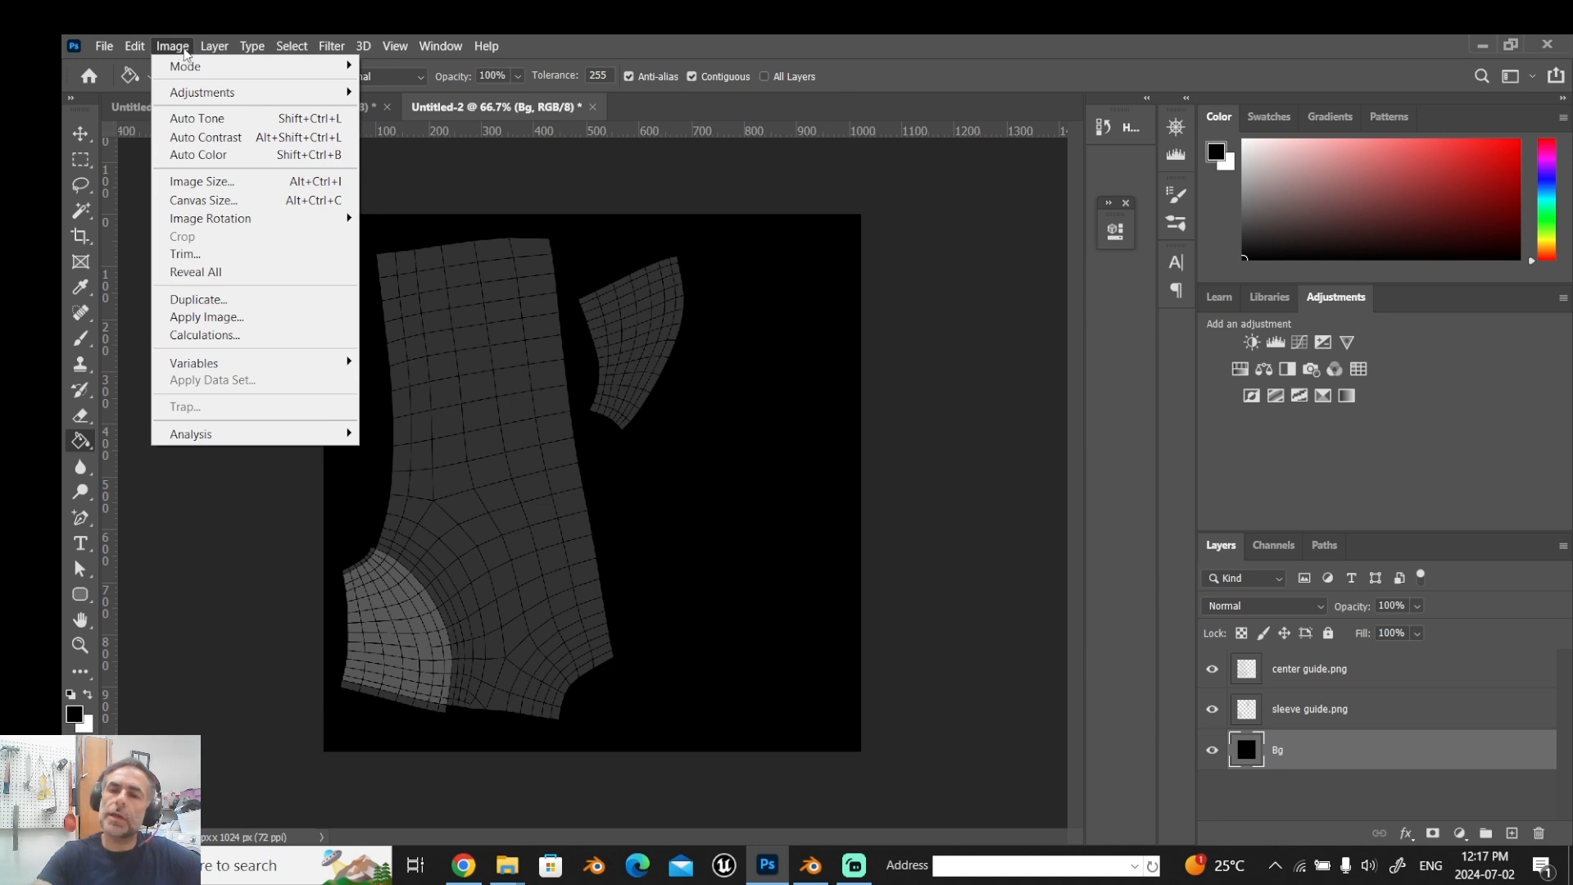
pyautogui.click(201, 181)
pyautogui.write('200')
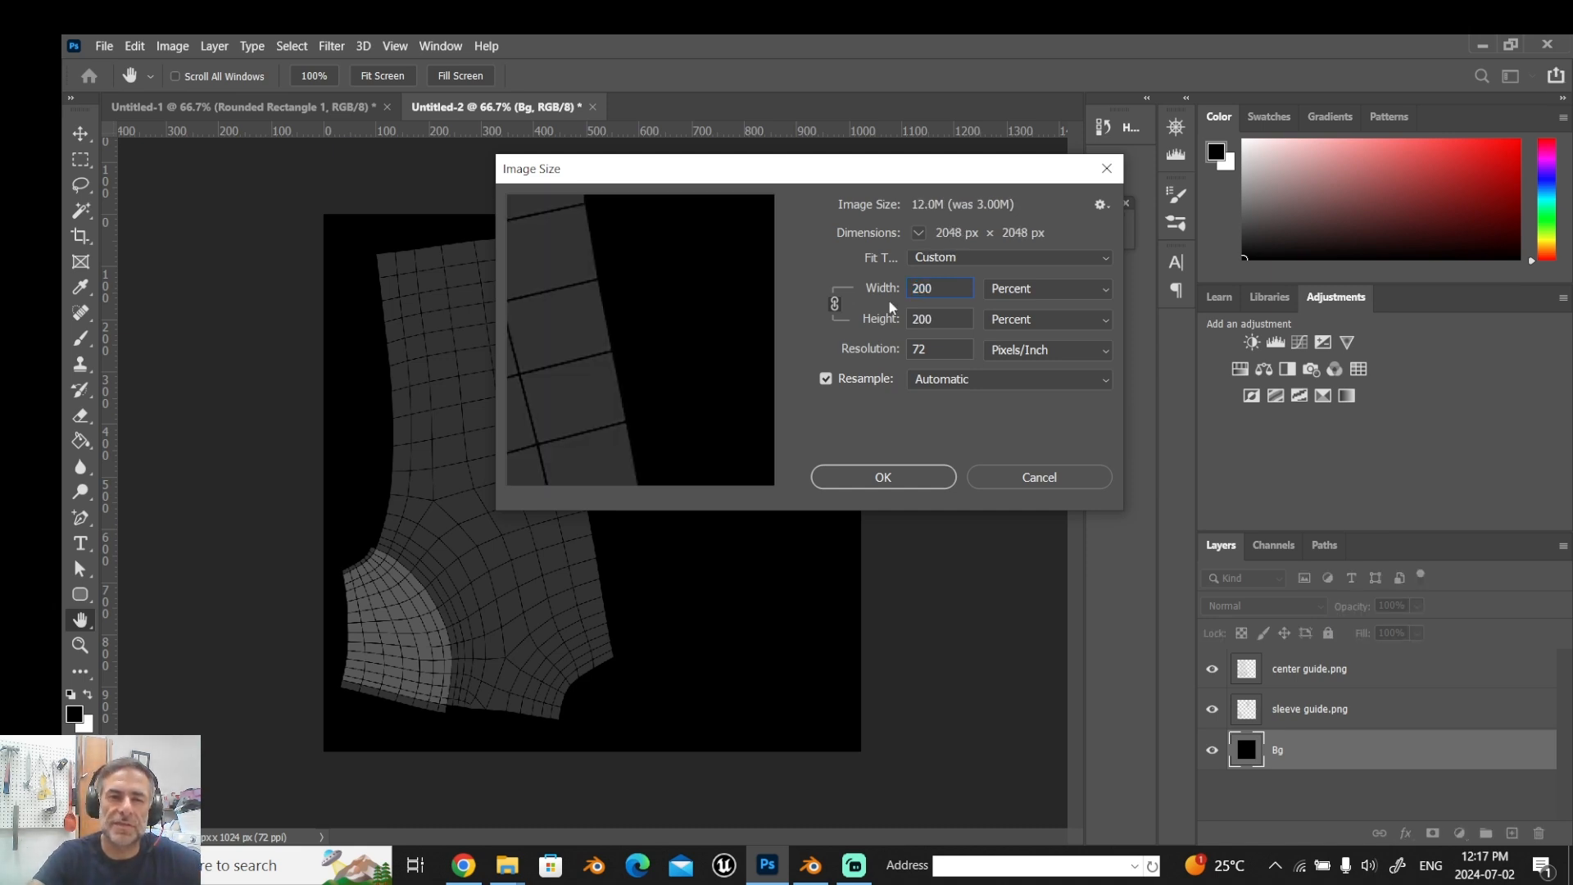
pyautogui.click(873, 473)
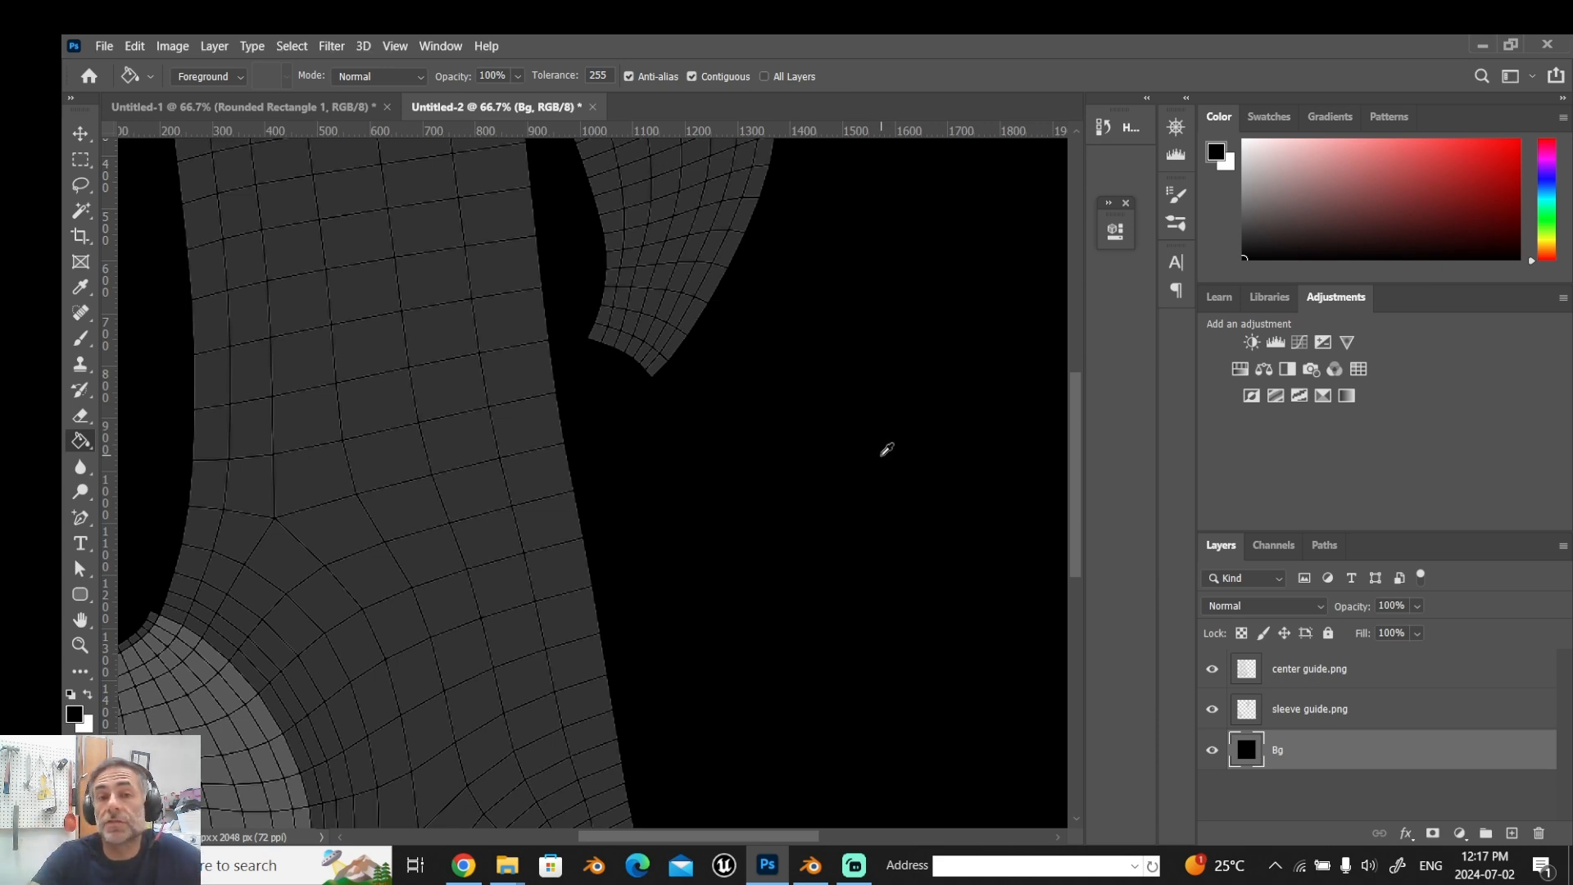
pyautogui.hotkey('ctrl', '-')
pyautogui.hotkey('ctrl', '-')
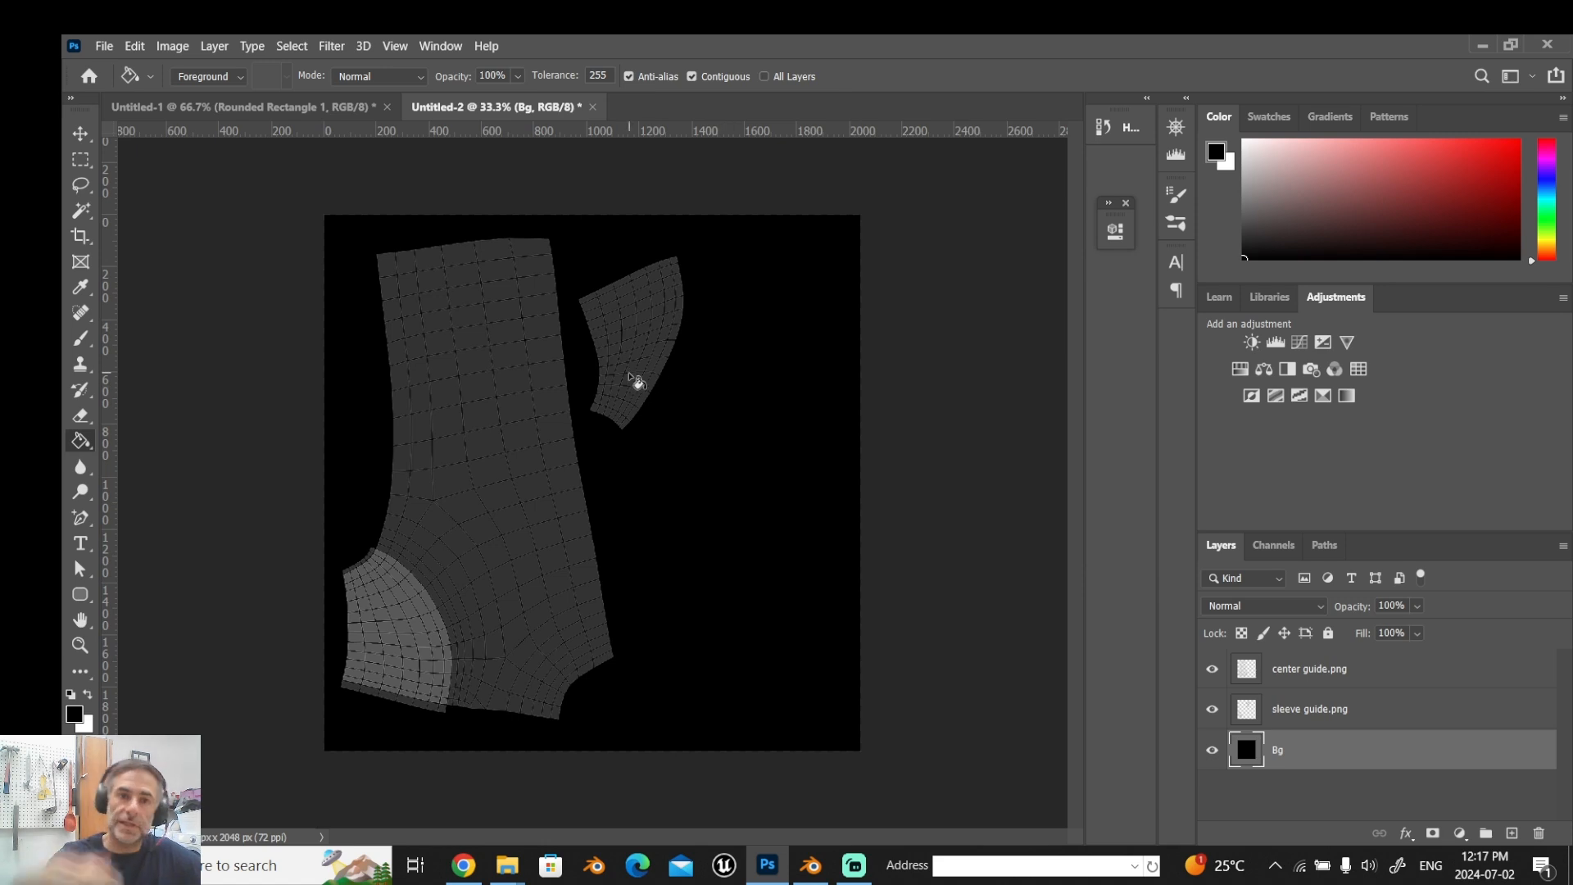
# Compare the two guides by toggling their visibility, leaving the center guide hidden and the sleeve guide shown.
pyautogui.click(1212, 709)
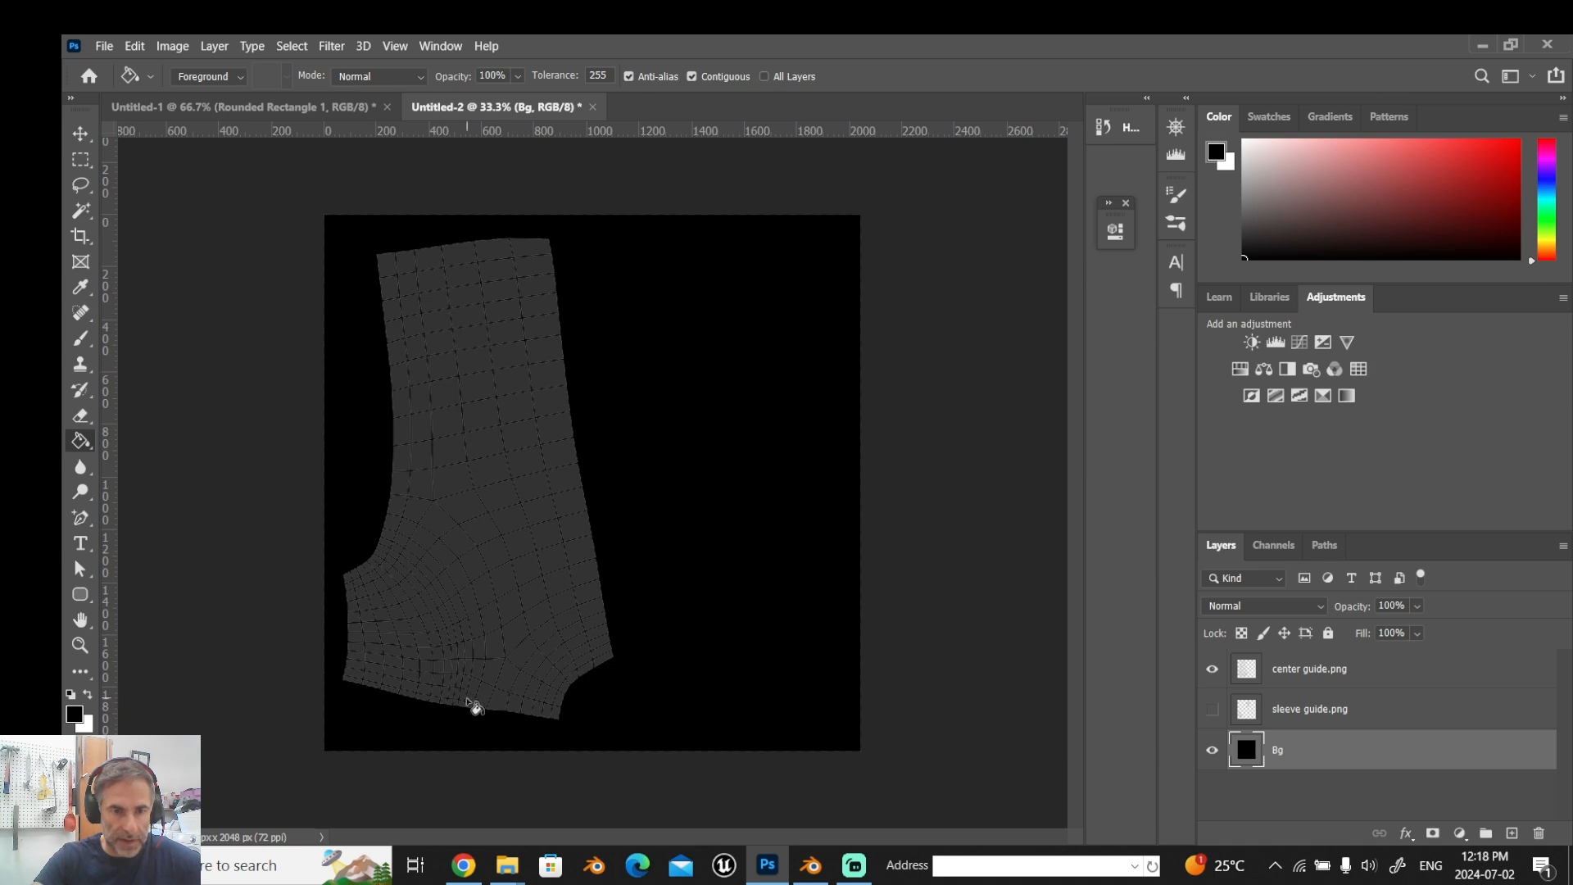
pyautogui.click(1213, 709)
pyautogui.click(1212, 669)
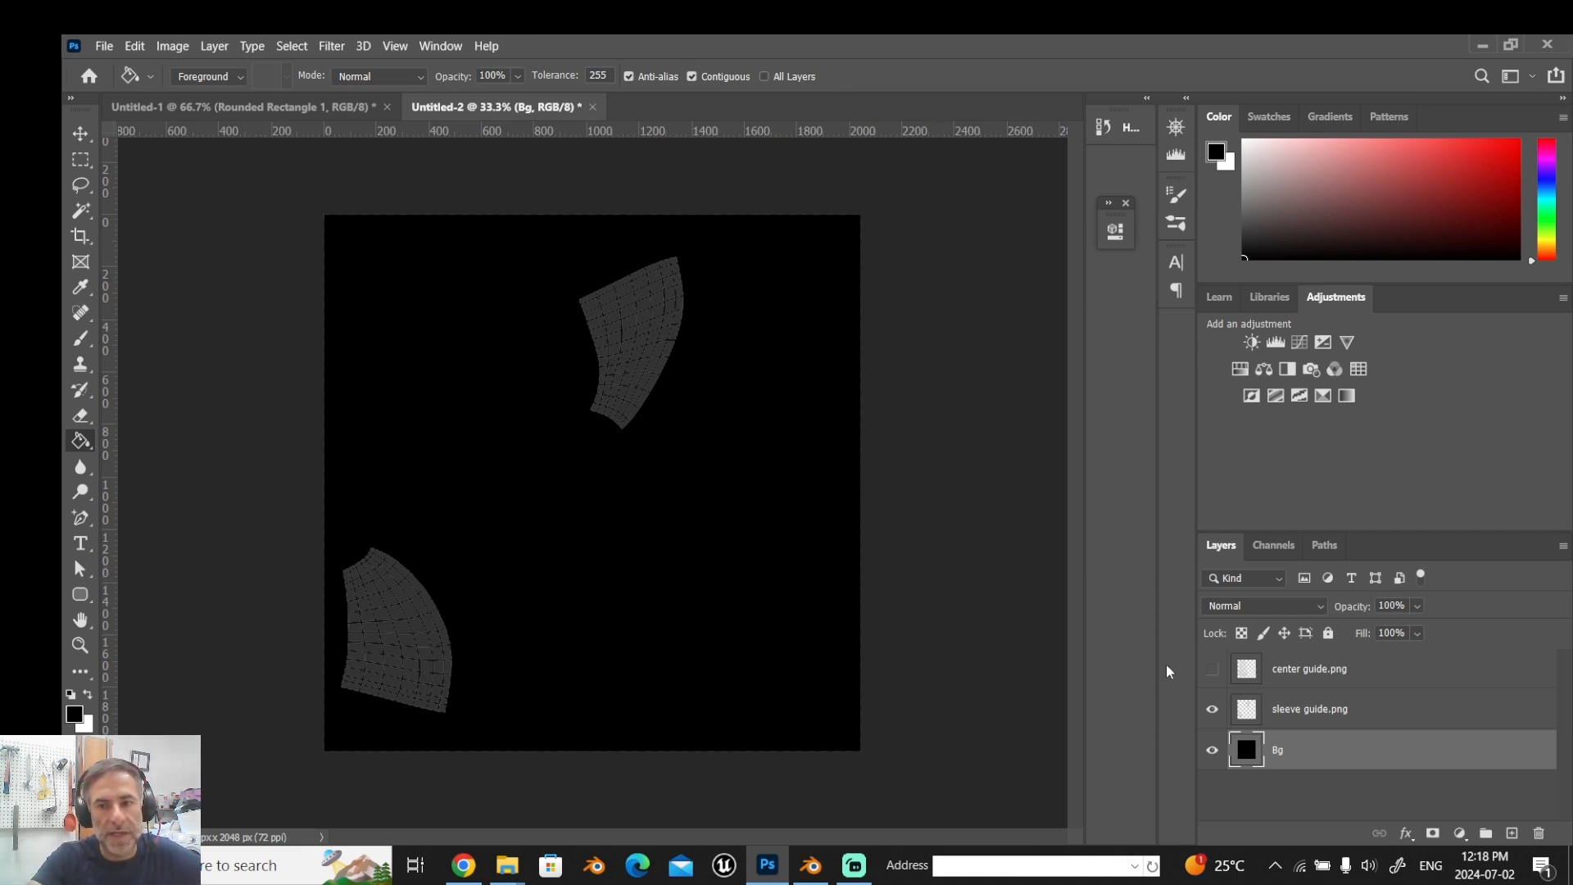
# On the sleeve guide layer, select the empty area with the Magic Wand and invert the selection to the two sleeve shapes.
pyautogui.click(1306, 716)
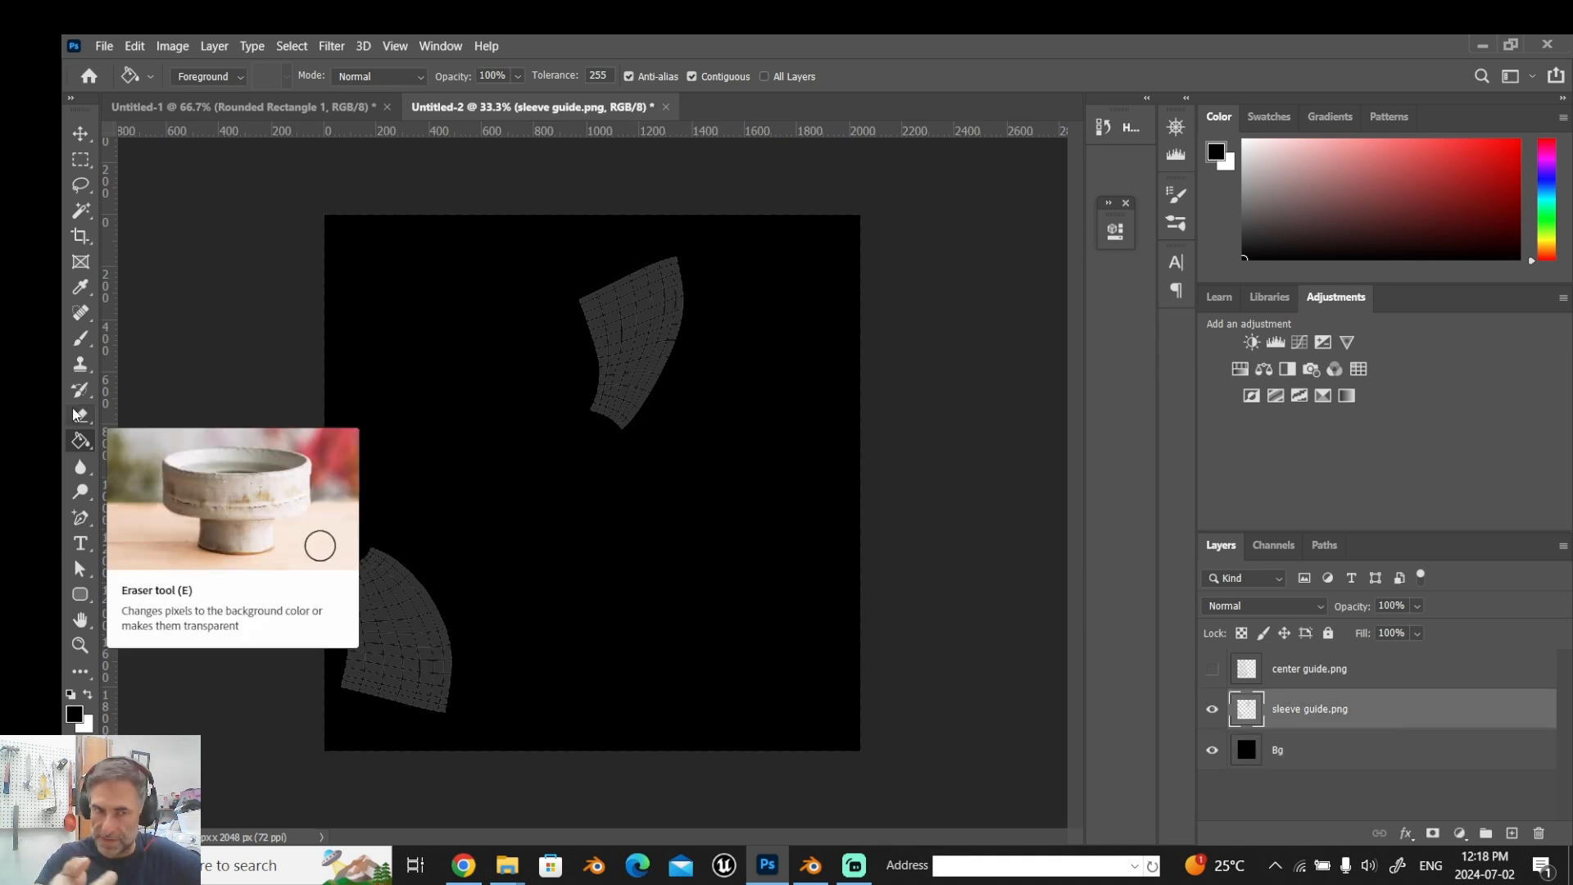
pyautogui.click(80, 211)
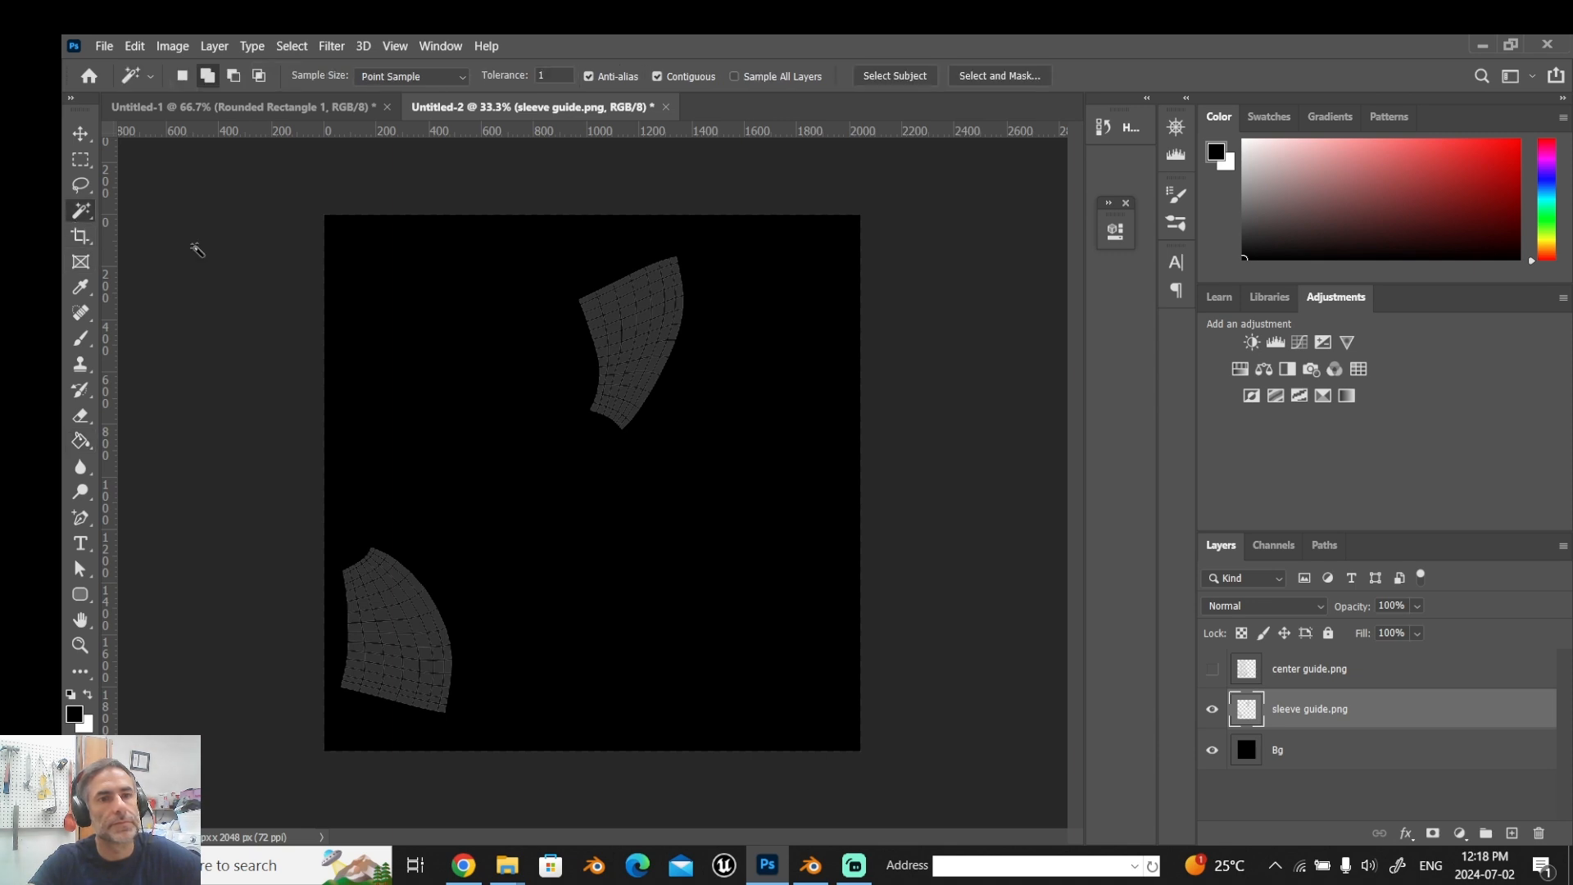
pyautogui.click(547, 413)
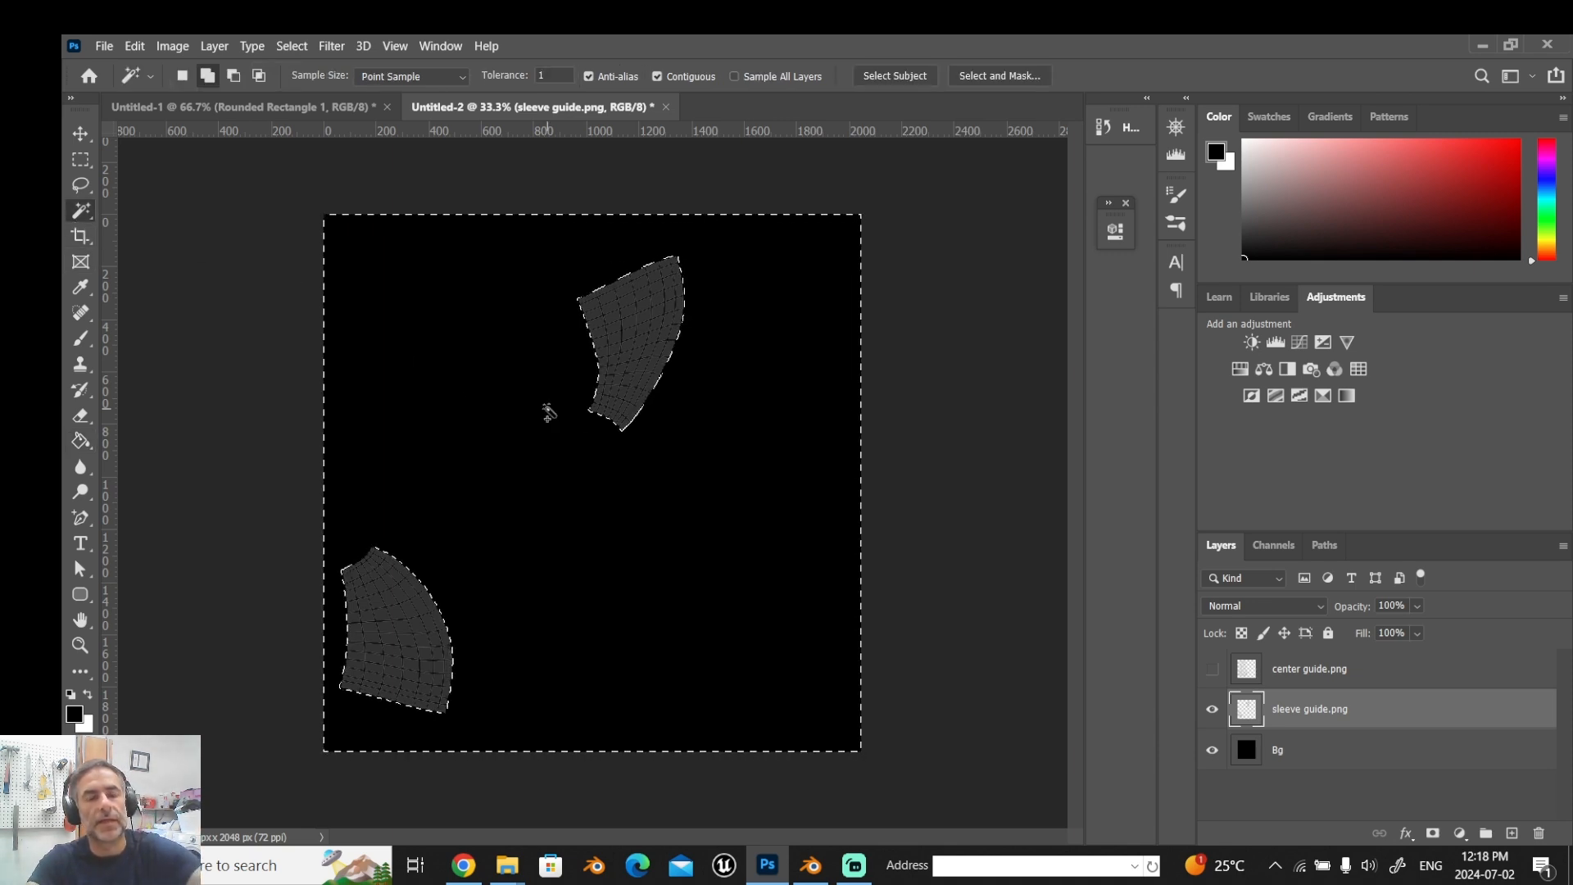
pyautogui.hotkey('ctrl', 'shift', 'i')
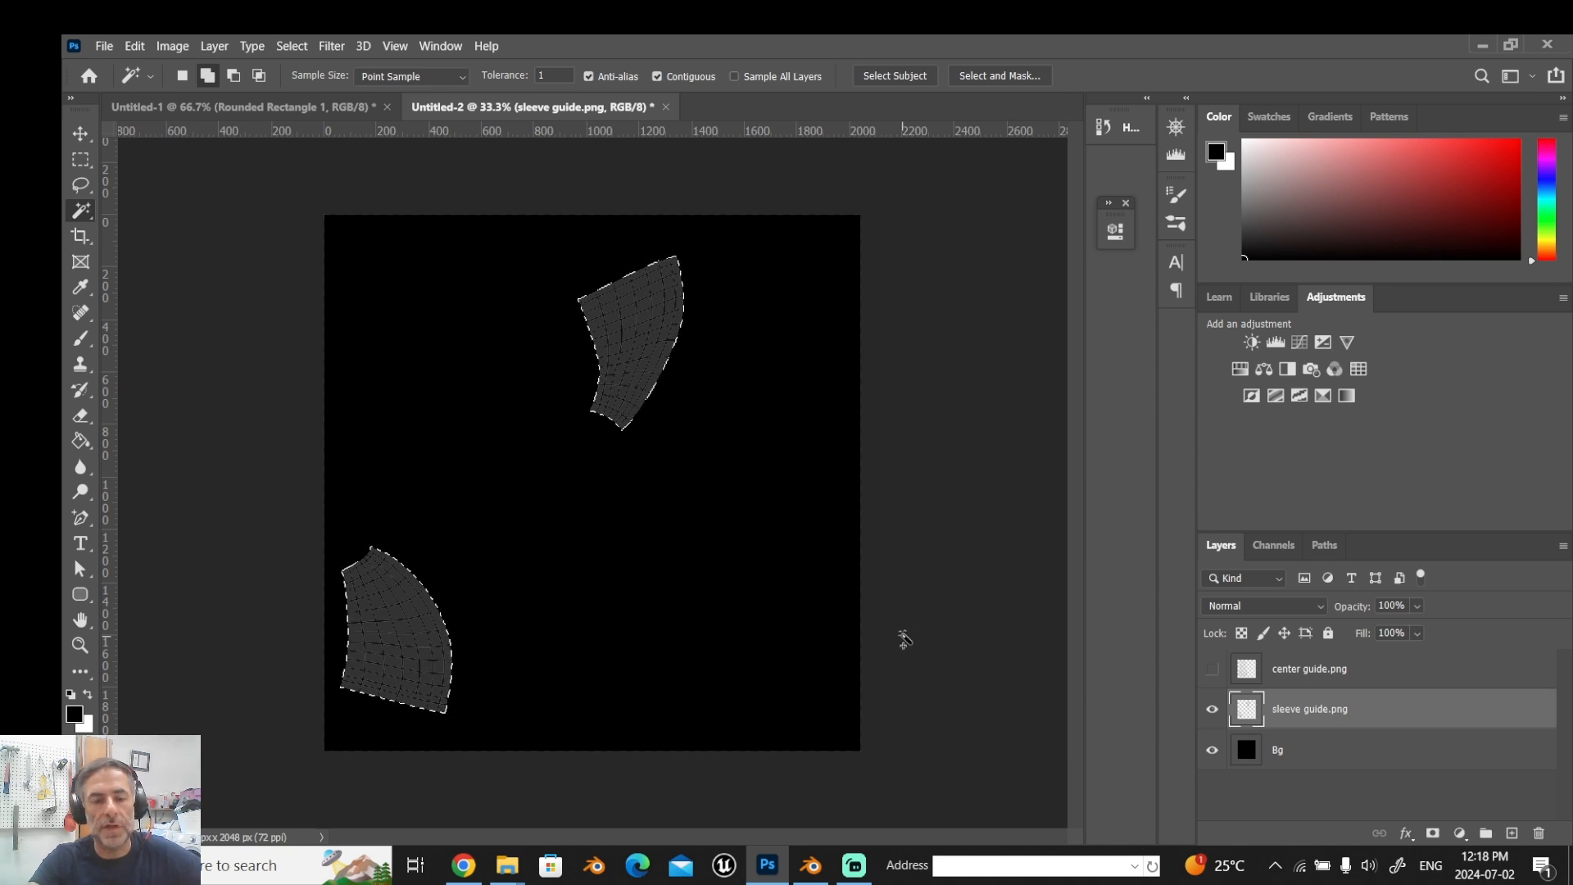
# Create two new layers named "stitch sleeve" and "stitch center" above the sleeve guide layer.
pyautogui.hotkey('ctrl', 'shift', 'n')
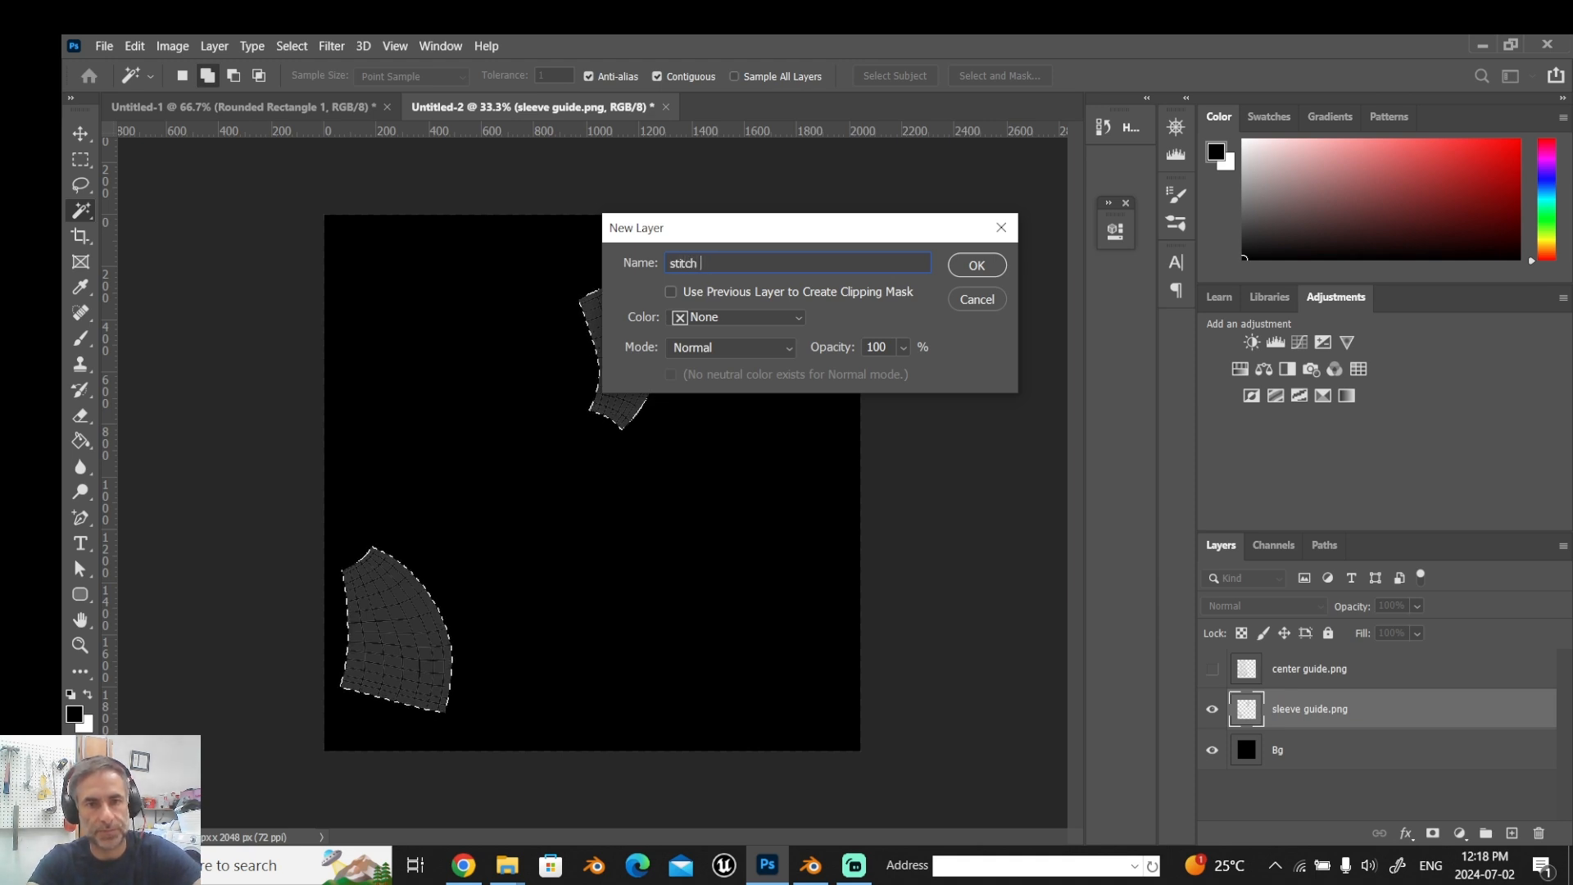
pyautogui.write('stitch sleeve')
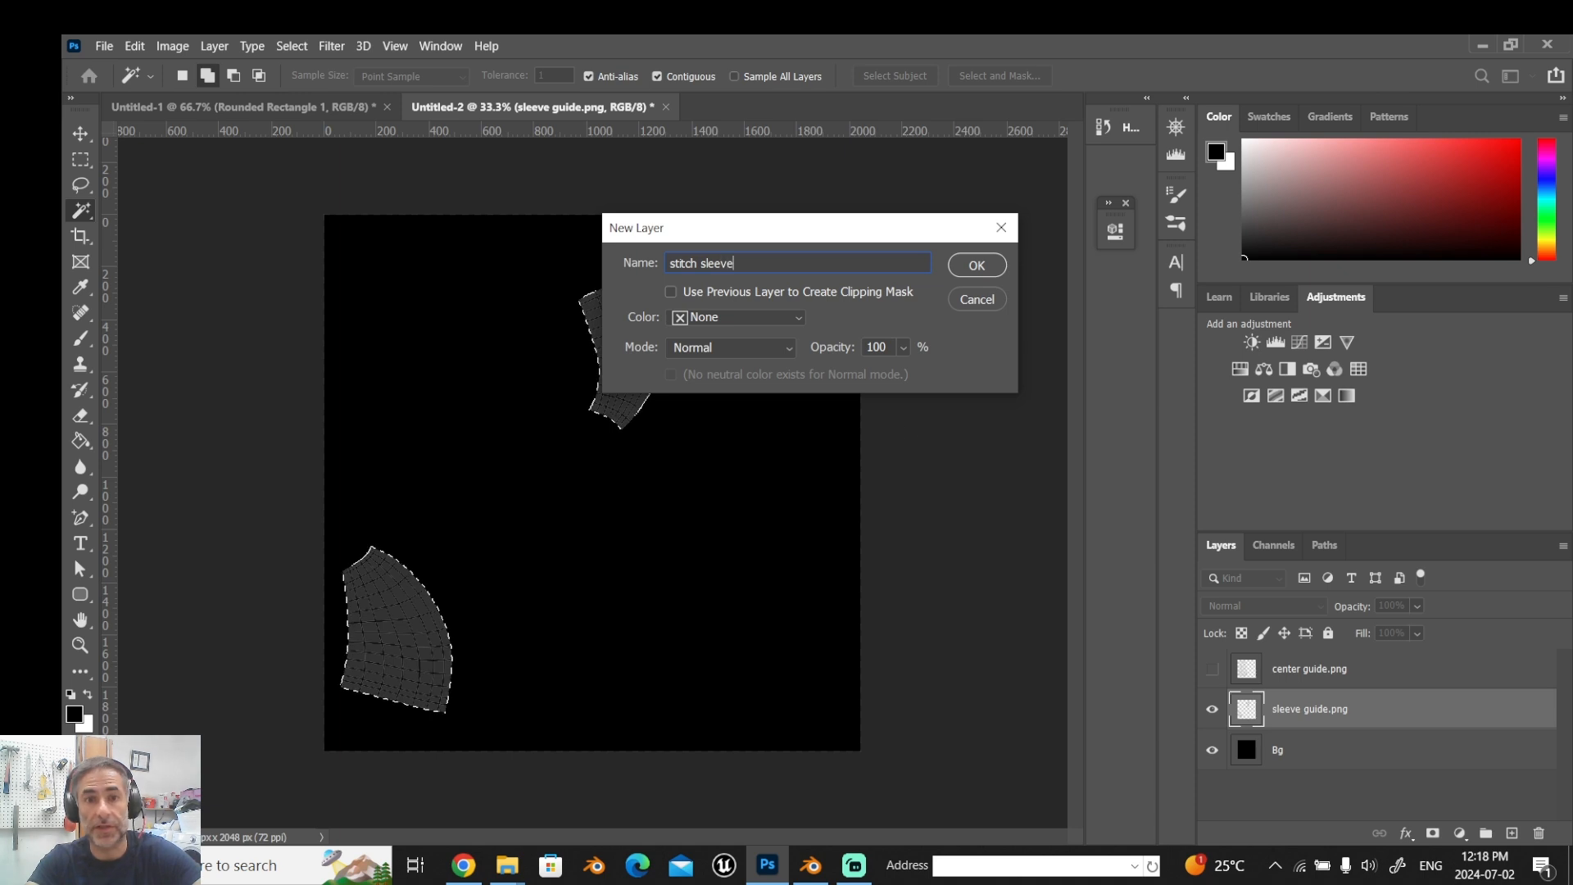
pyautogui.press('Return')
pyautogui.click(1213, 669)
pyautogui.hotkey('ctrl', 'shift', 'n')
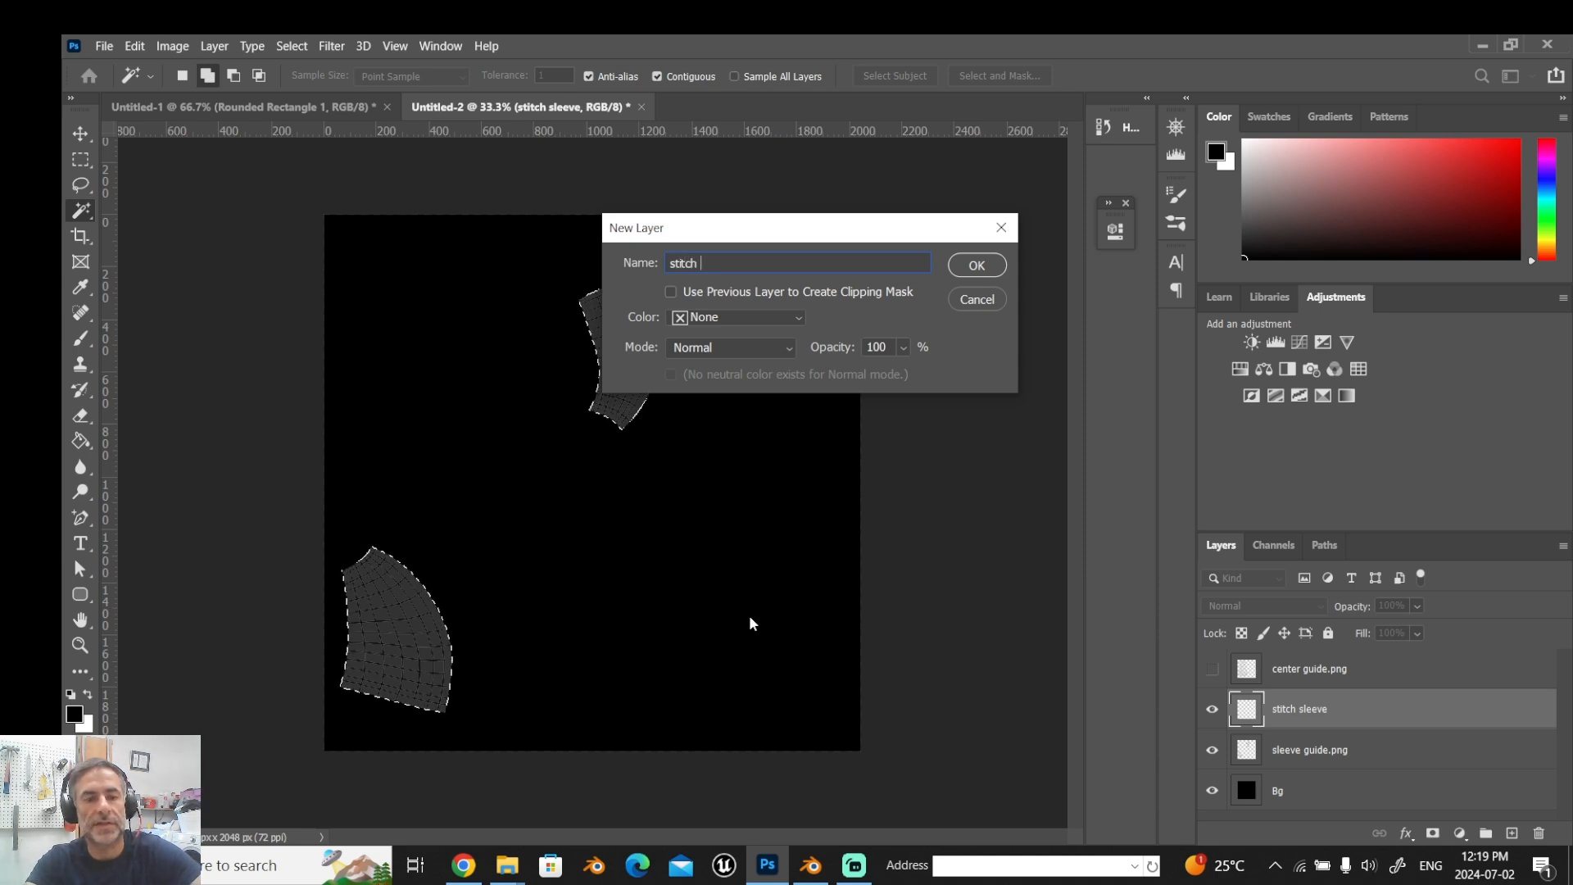
pyautogui.write('stitch center')
pyautogui.press('Return')
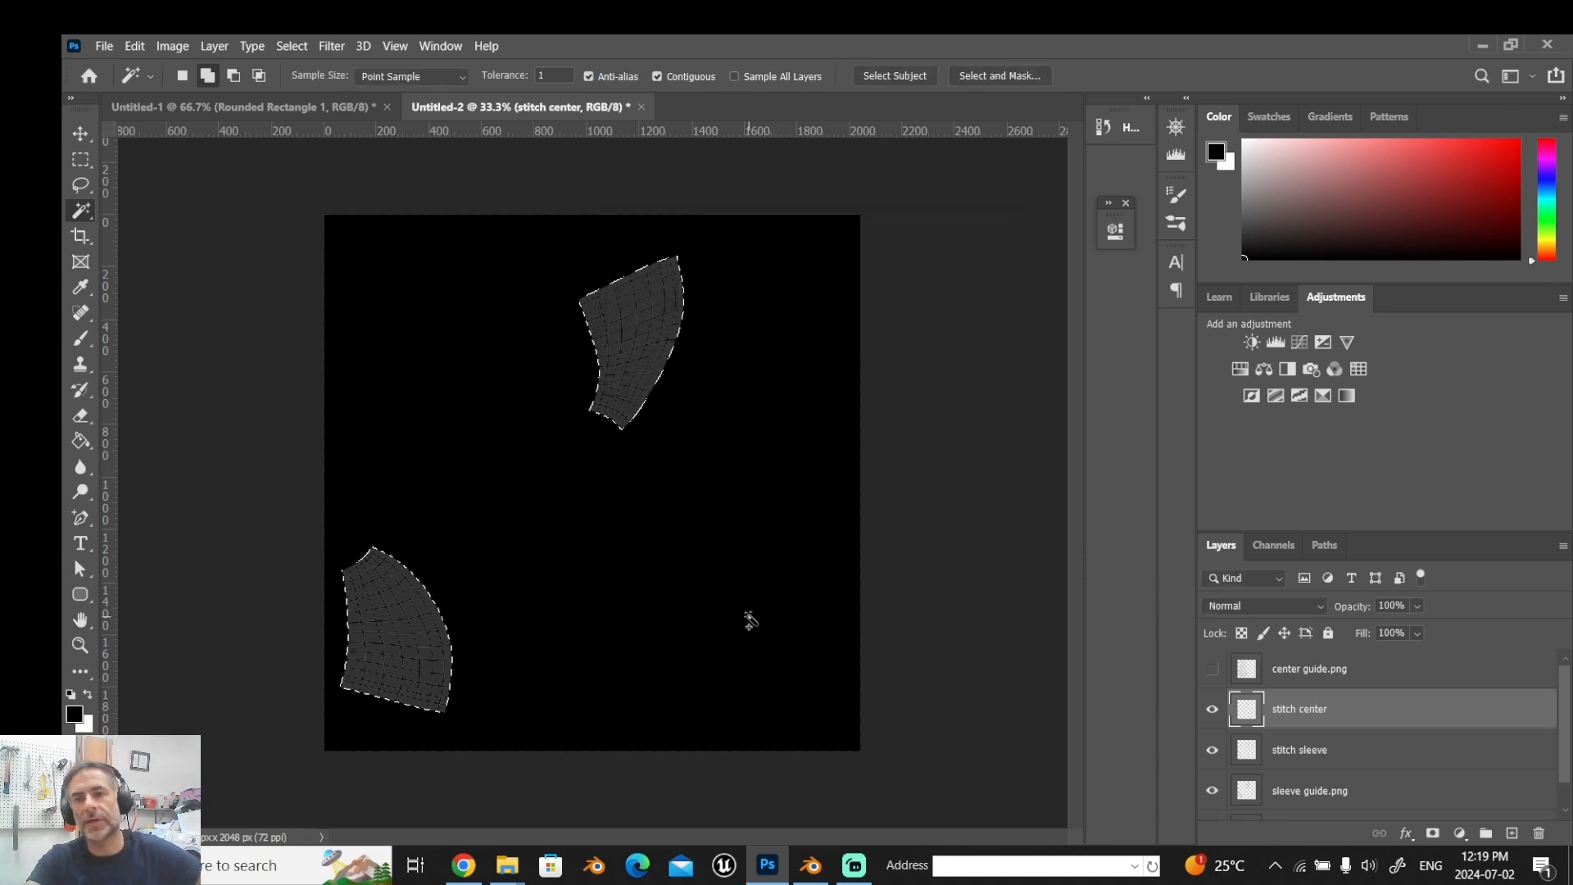
# Hide the sleeve guide, make the stitch sleeve layer active and convert the sleeve selection into a work path.
pyautogui.scroll(-1, 1222, 771)
pyautogui.click(1214, 763)
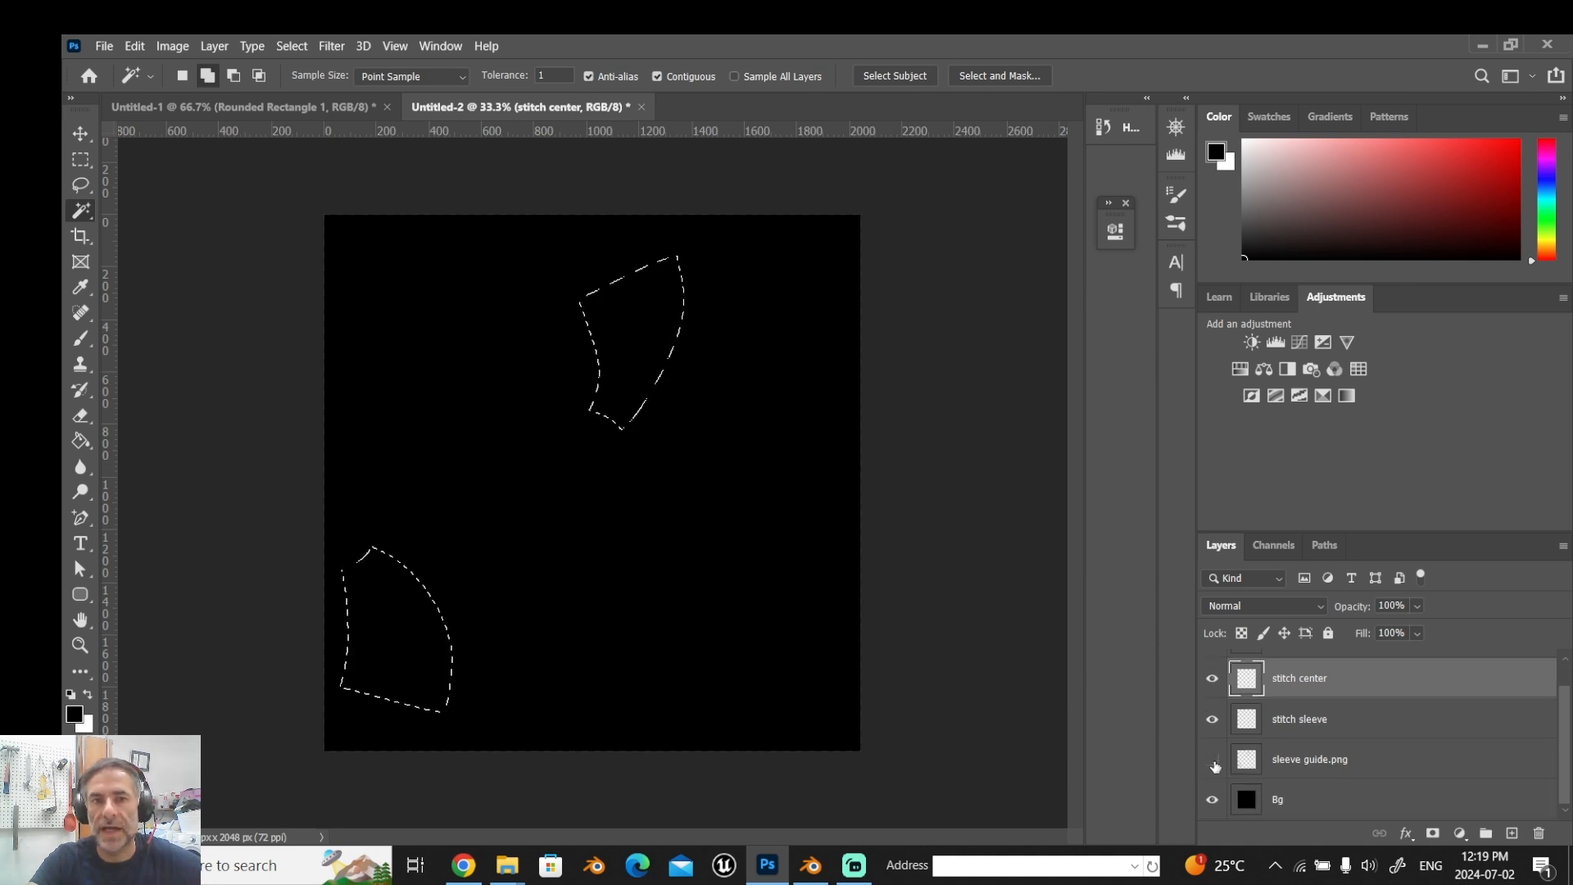
pyautogui.click(1297, 720)
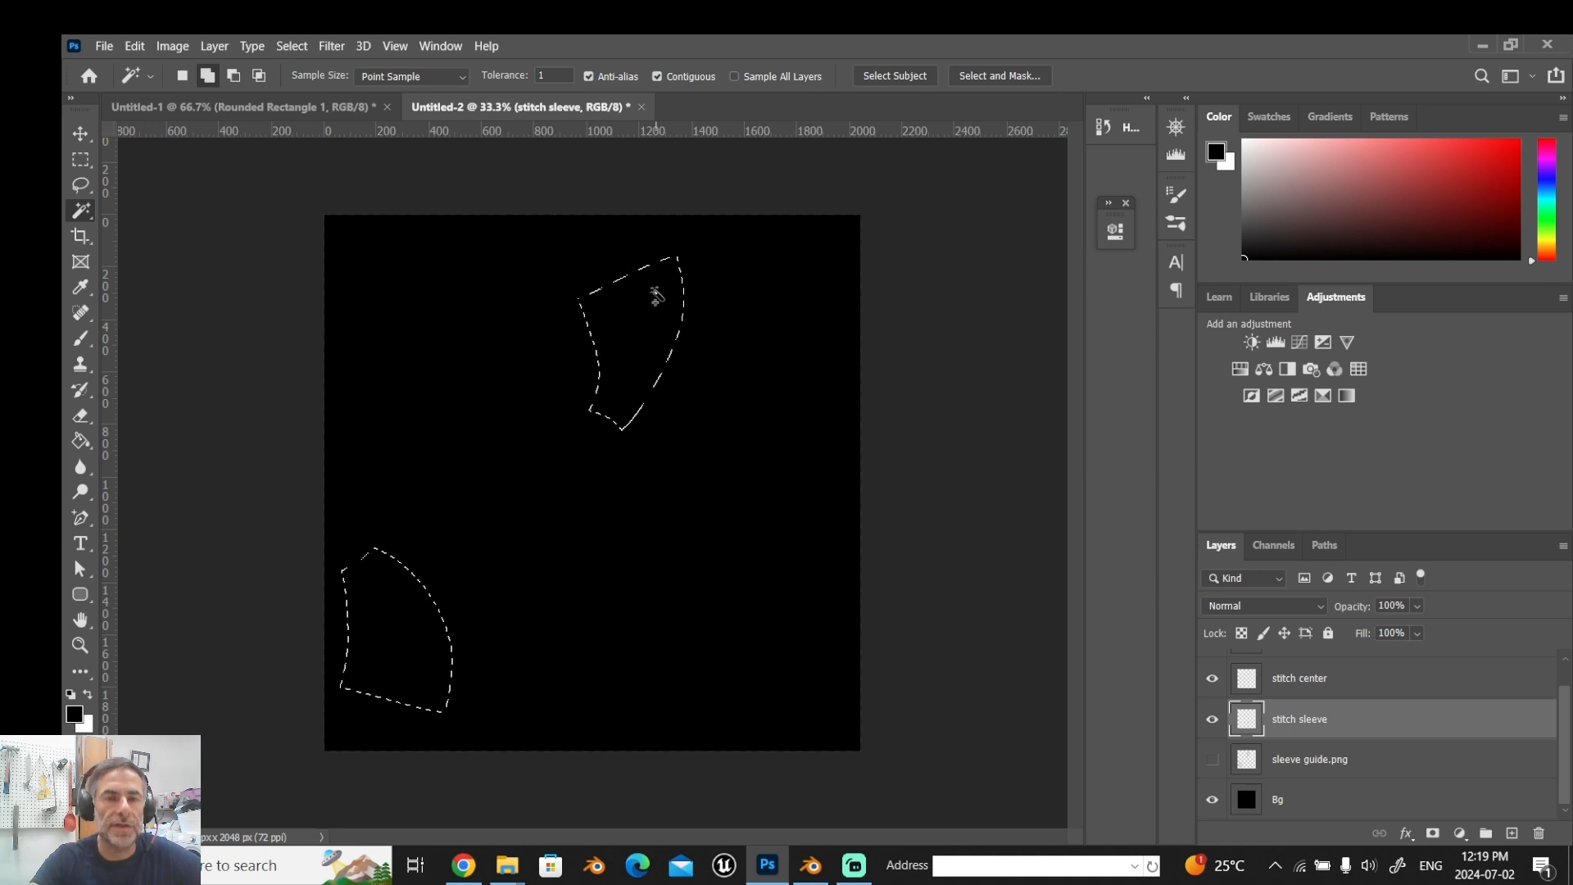
pyautogui.click(1322, 546)
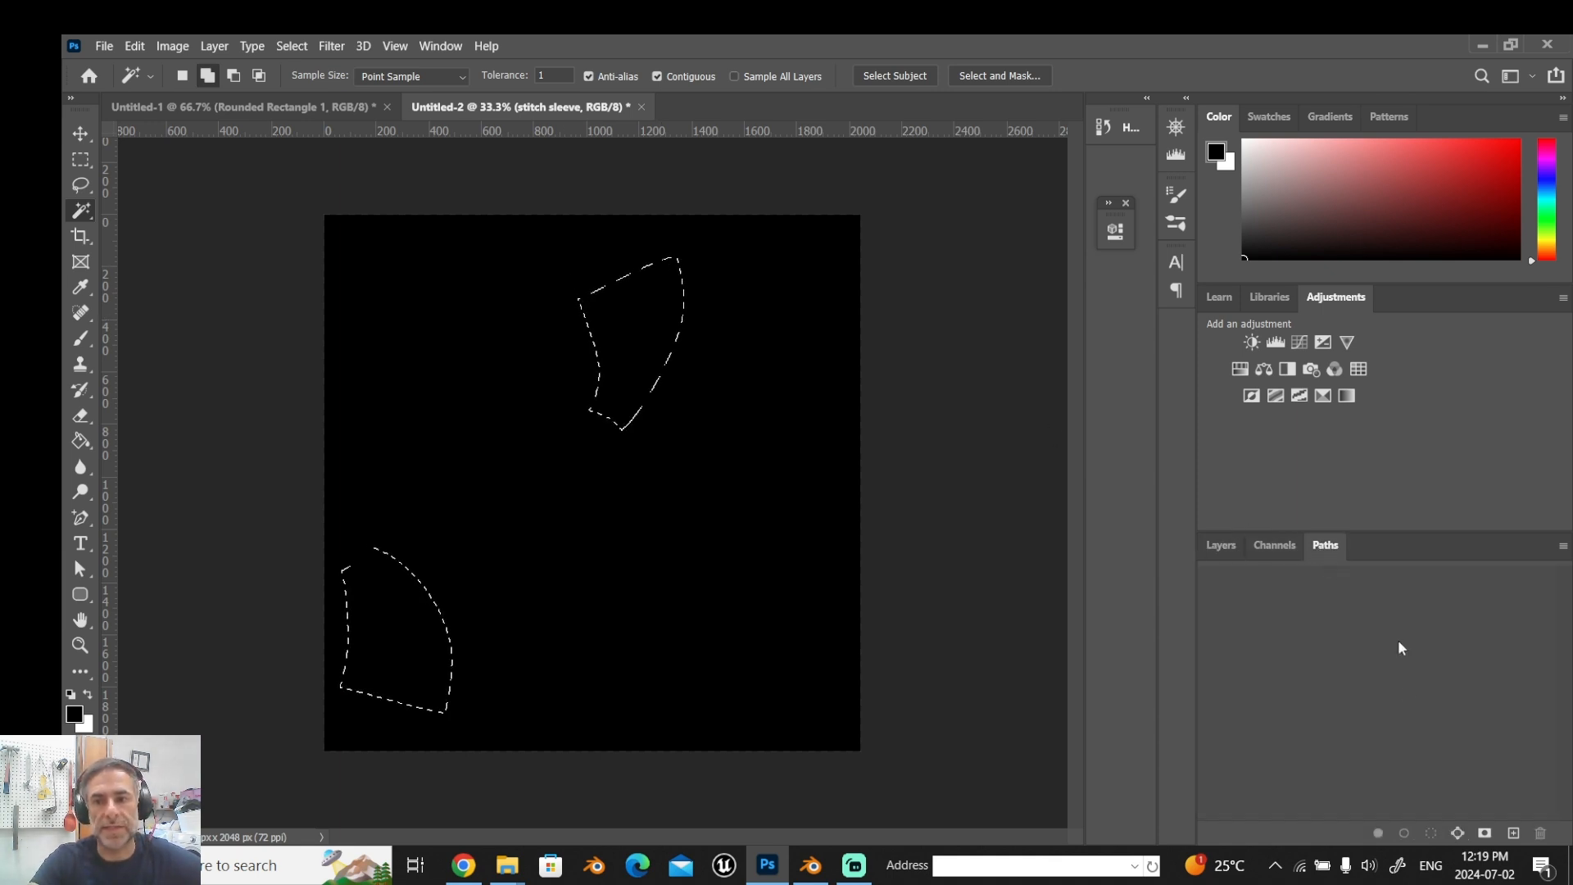
pyautogui.click(1457, 835)
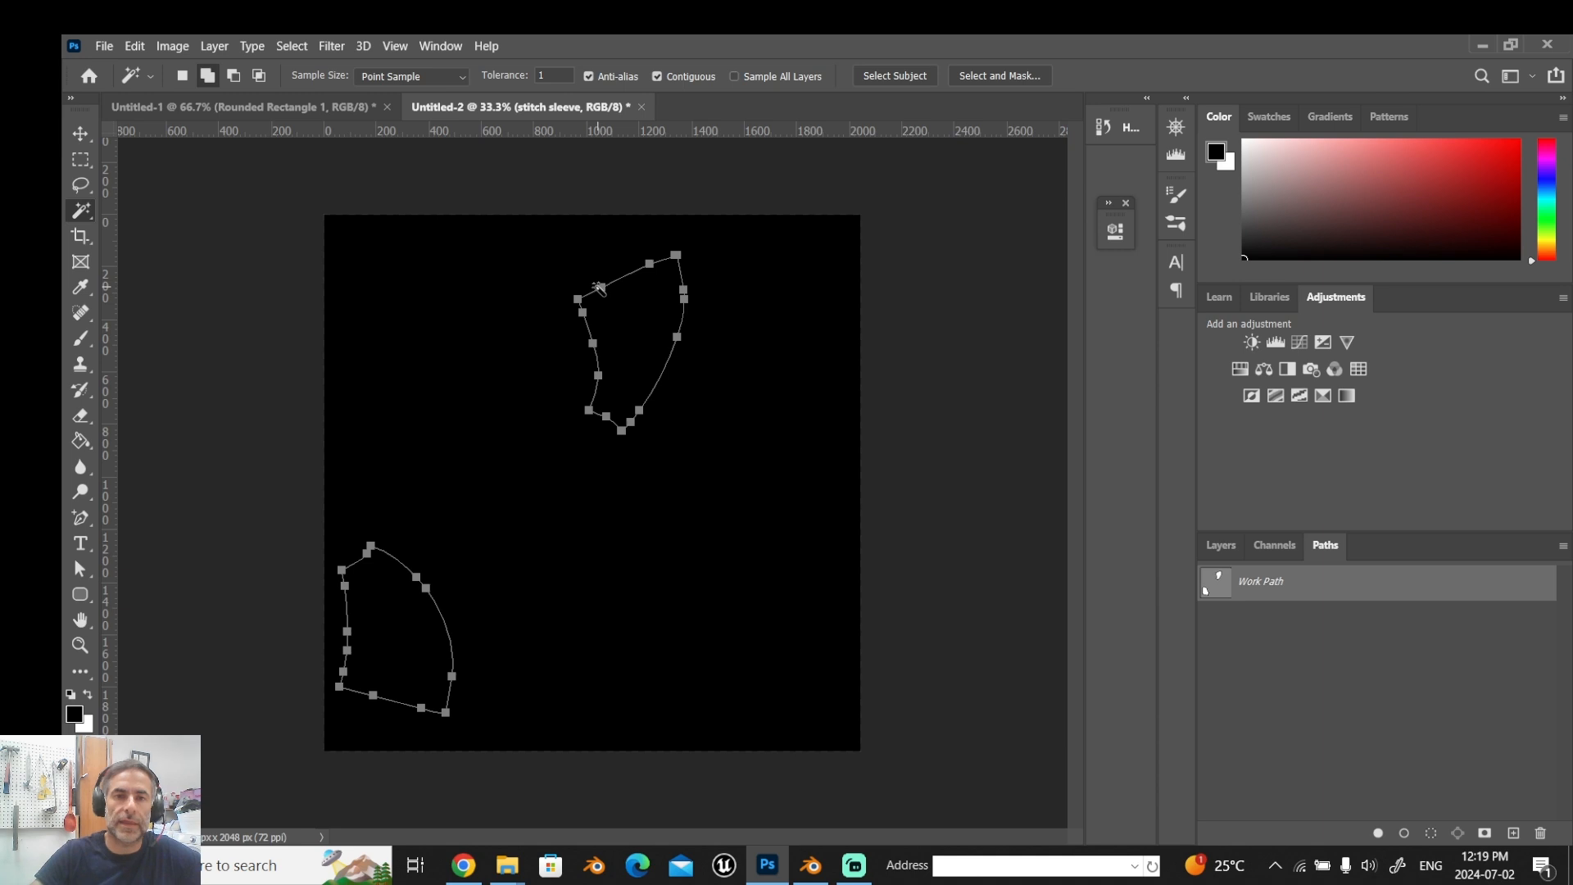
# Delete the left-side anchor points of the upper sleeve path with the Direct Selection Tool, keeping only its right-hand curve.
pyautogui.click(75, 575)
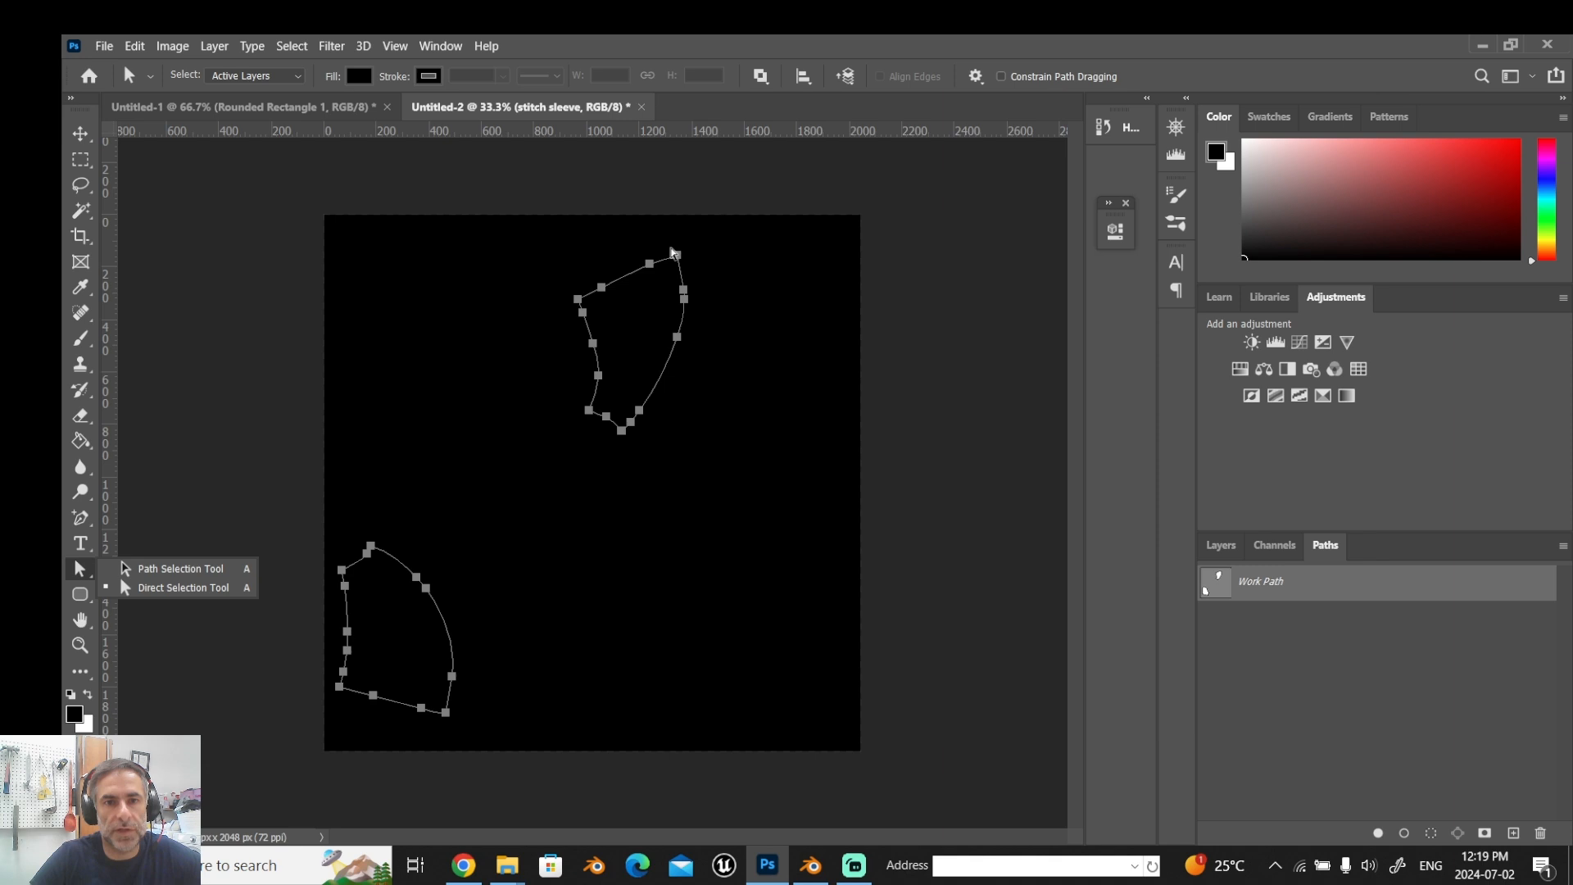
pyautogui.moveTo(575, 245); pyautogui.dragTo(660, 344)
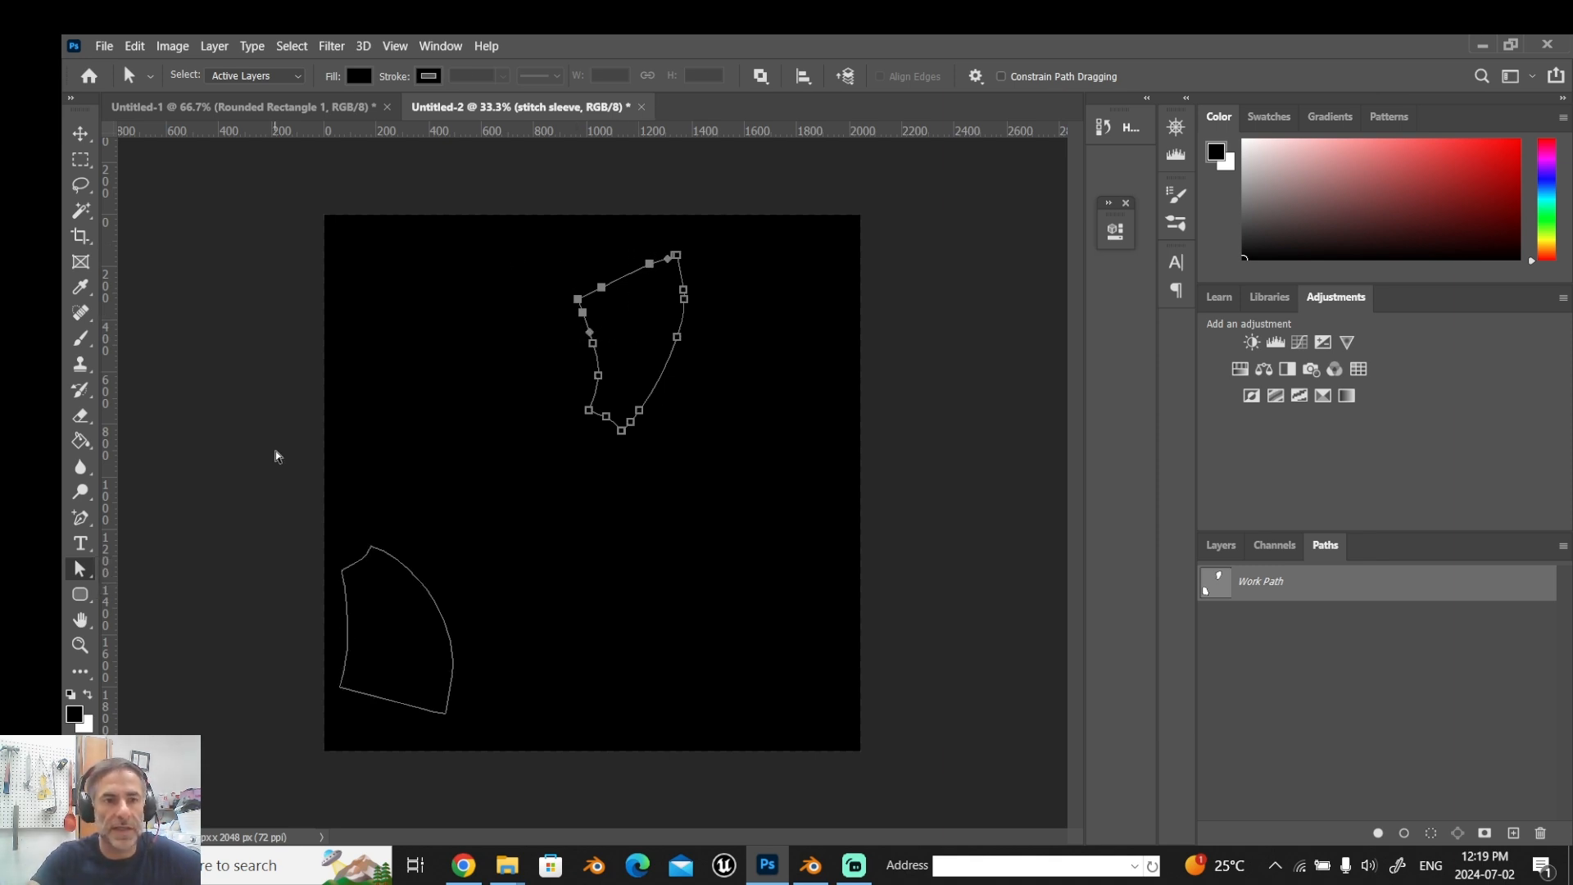
pyautogui.click(80, 574)
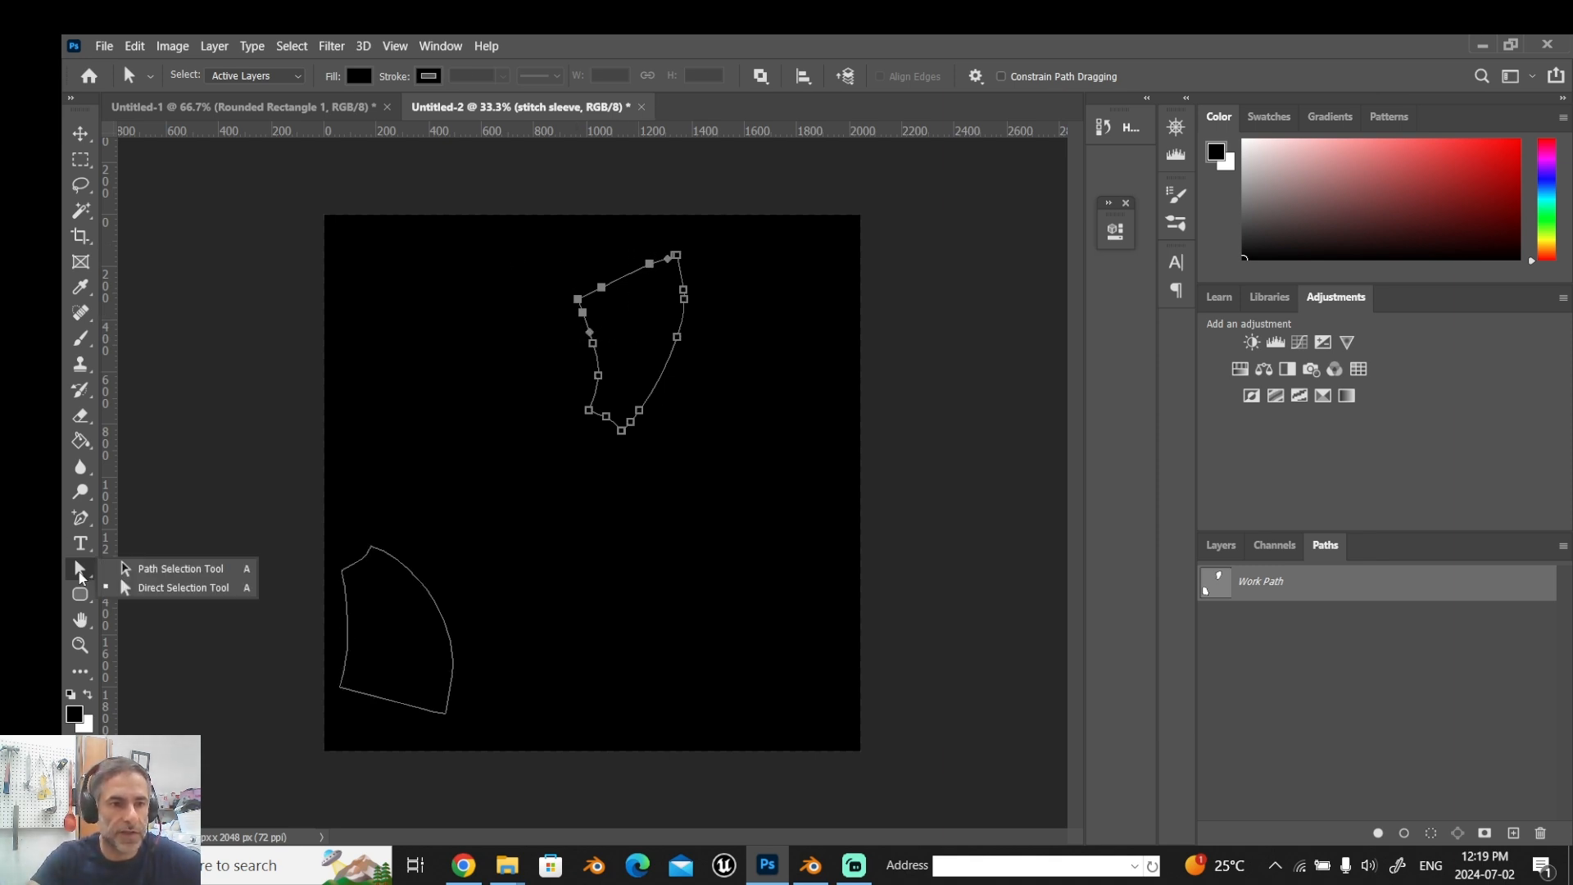
pyautogui.click(158, 589)
pyautogui.moveTo(539, 233); pyautogui.dragTo(598, 430)
pyautogui.press('Delete')
pyautogui.press('Delete')
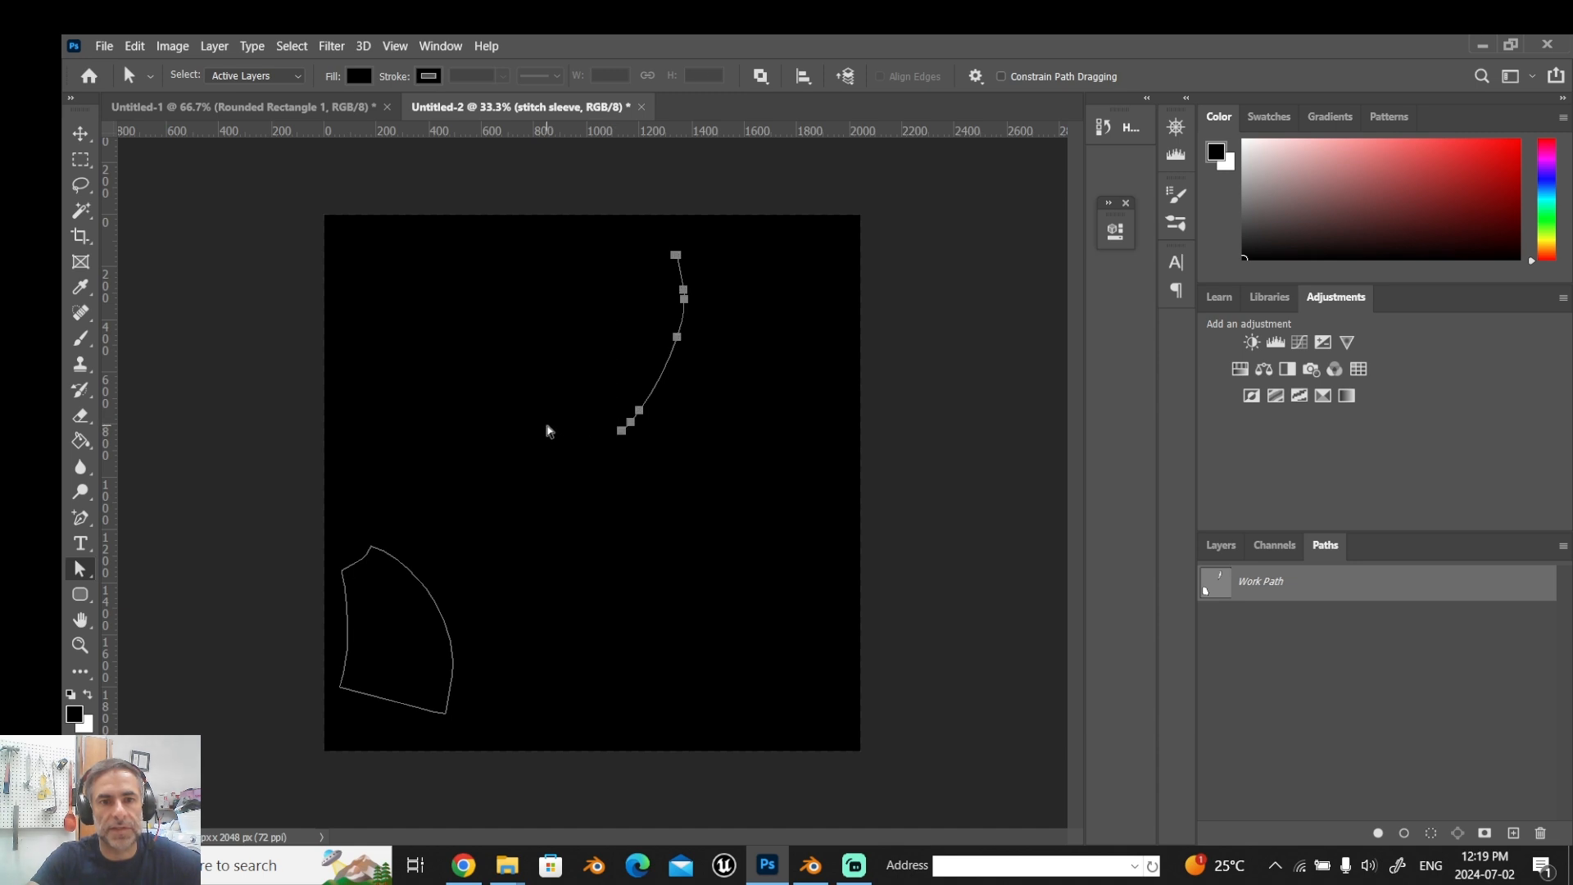
# Delete the left and bottom anchor points of the lower sleeve path, keeping only its right-hand curve.
pyautogui.click(344, 601)
pyautogui.moveTo(313, 550); pyautogui.dragTo(426, 736)
pyautogui.press('Delete')
pyautogui.press('Delete')
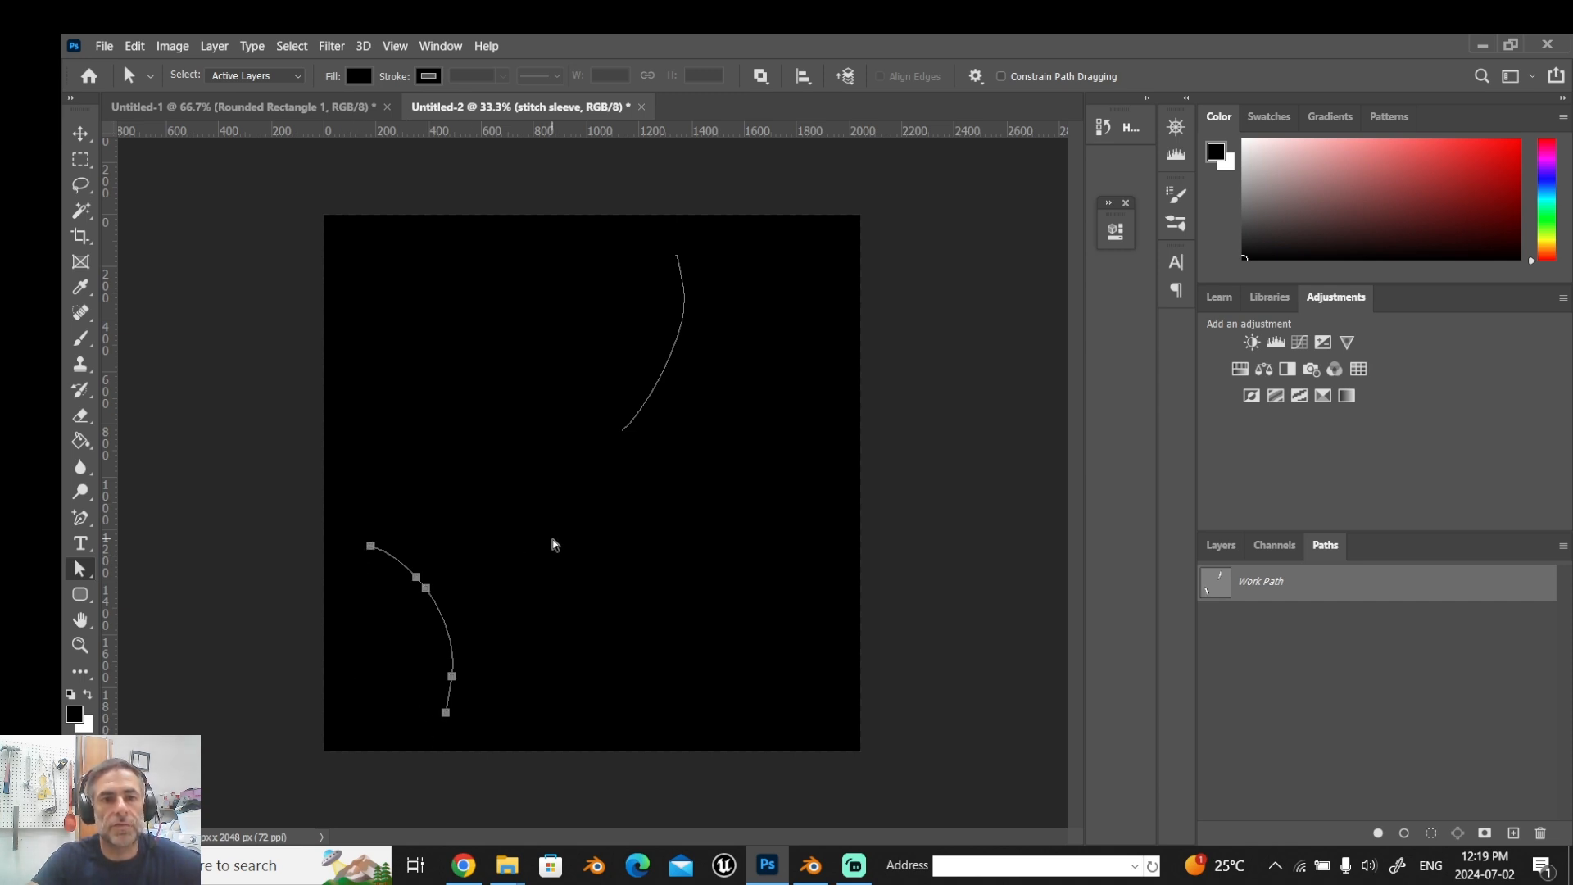
pyautogui.click(554, 544)
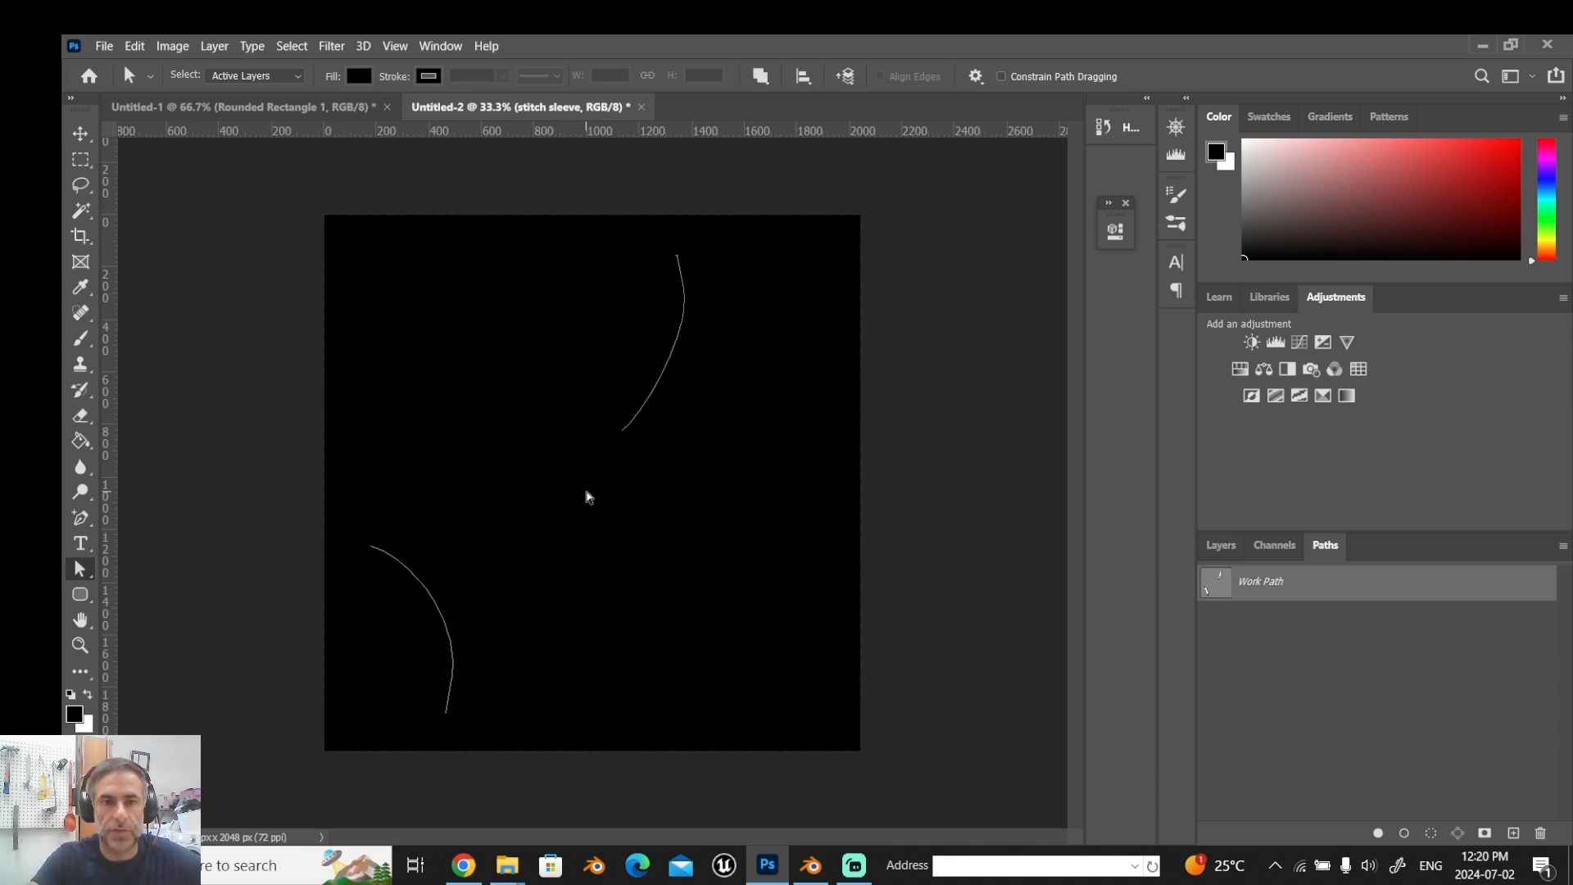
# Make white the foreground colour and stroke both sleeve curves with the Brush without simulated pressure, then deselect the work path.
pyautogui.click(636, 419)
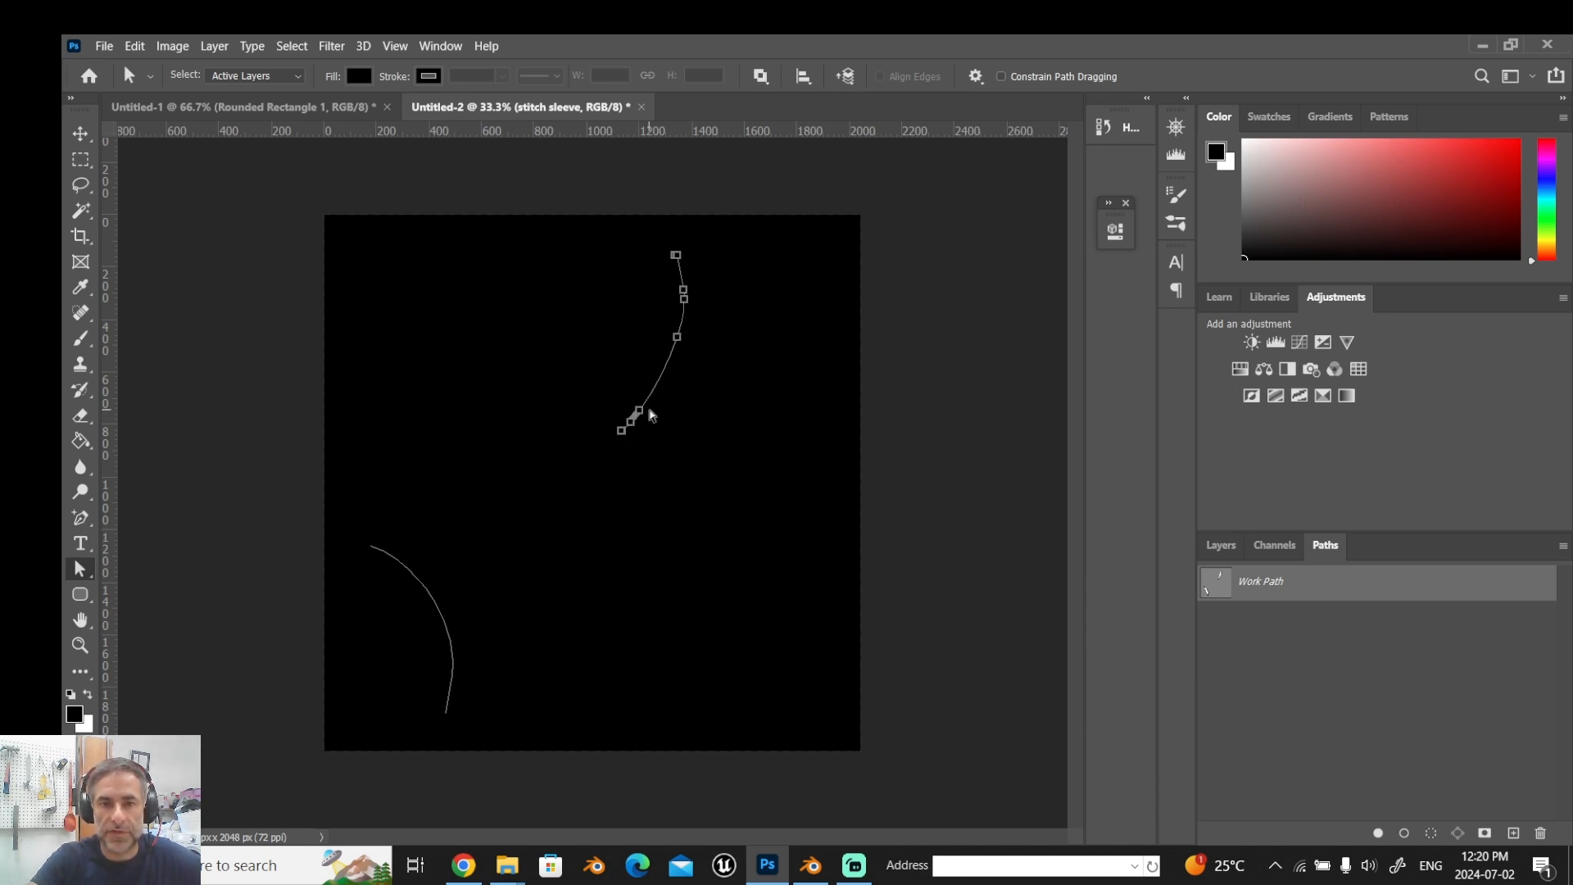
pyautogui.click(403, 572)
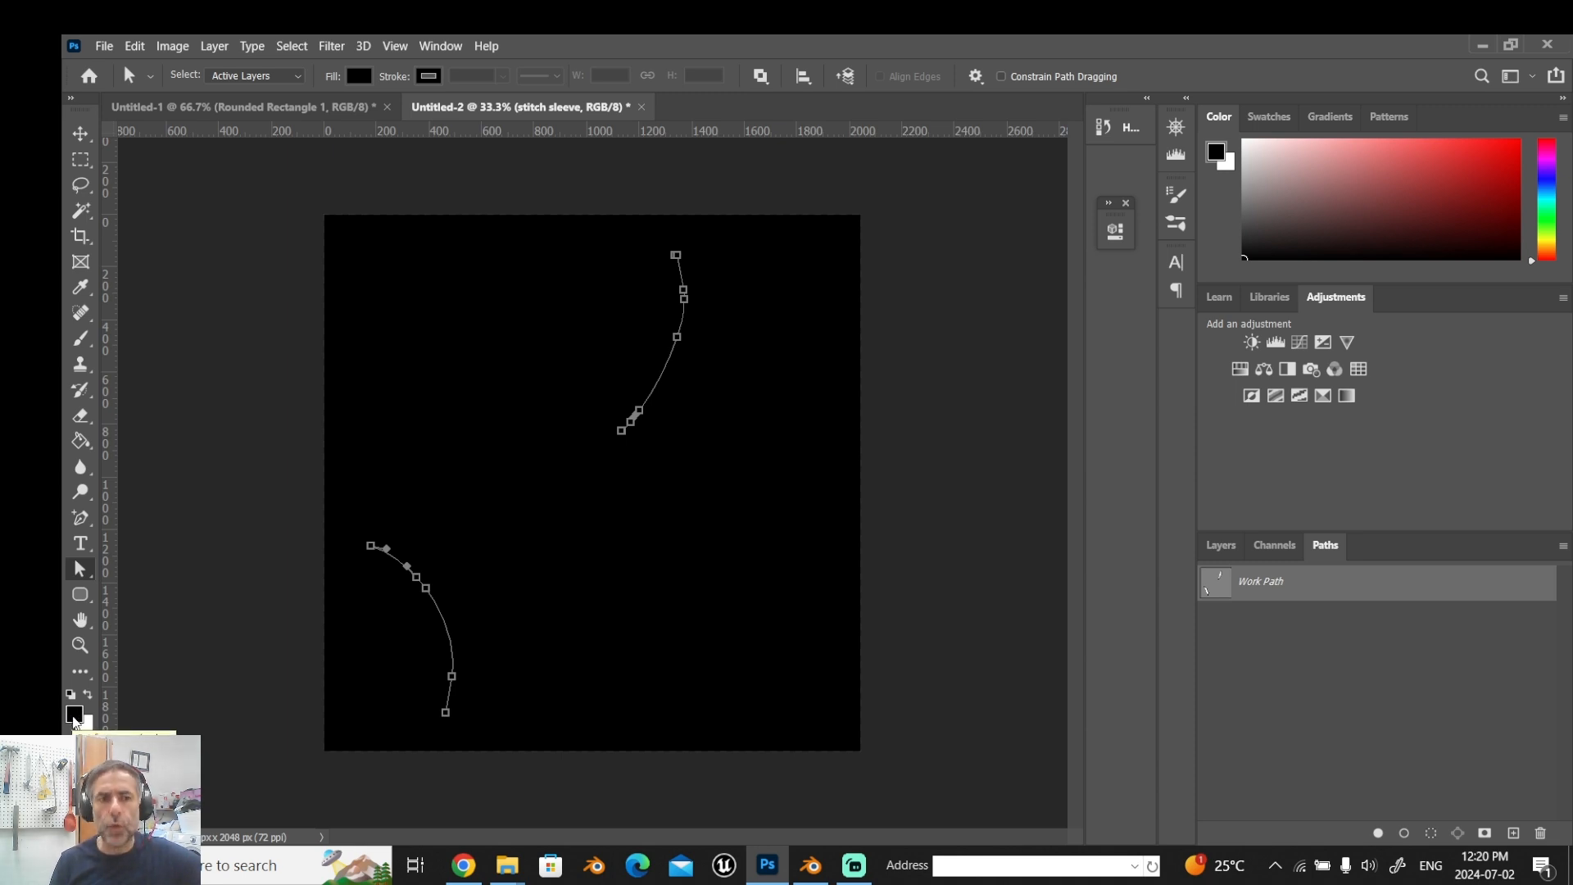
pyautogui.click(88, 695)
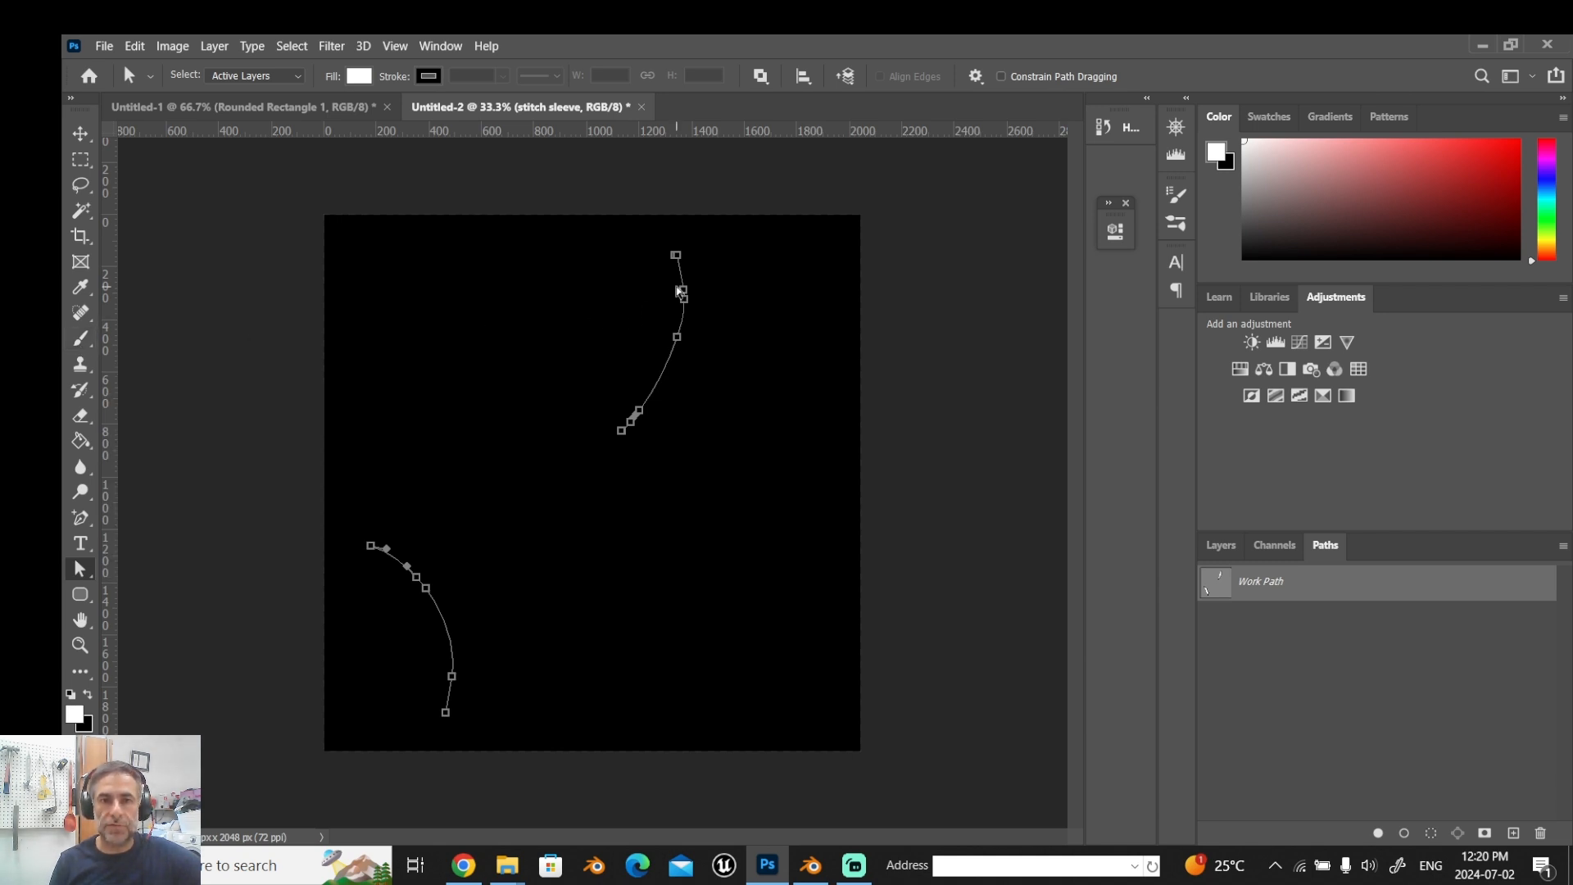
pyautogui.rightClick(1267, 587)
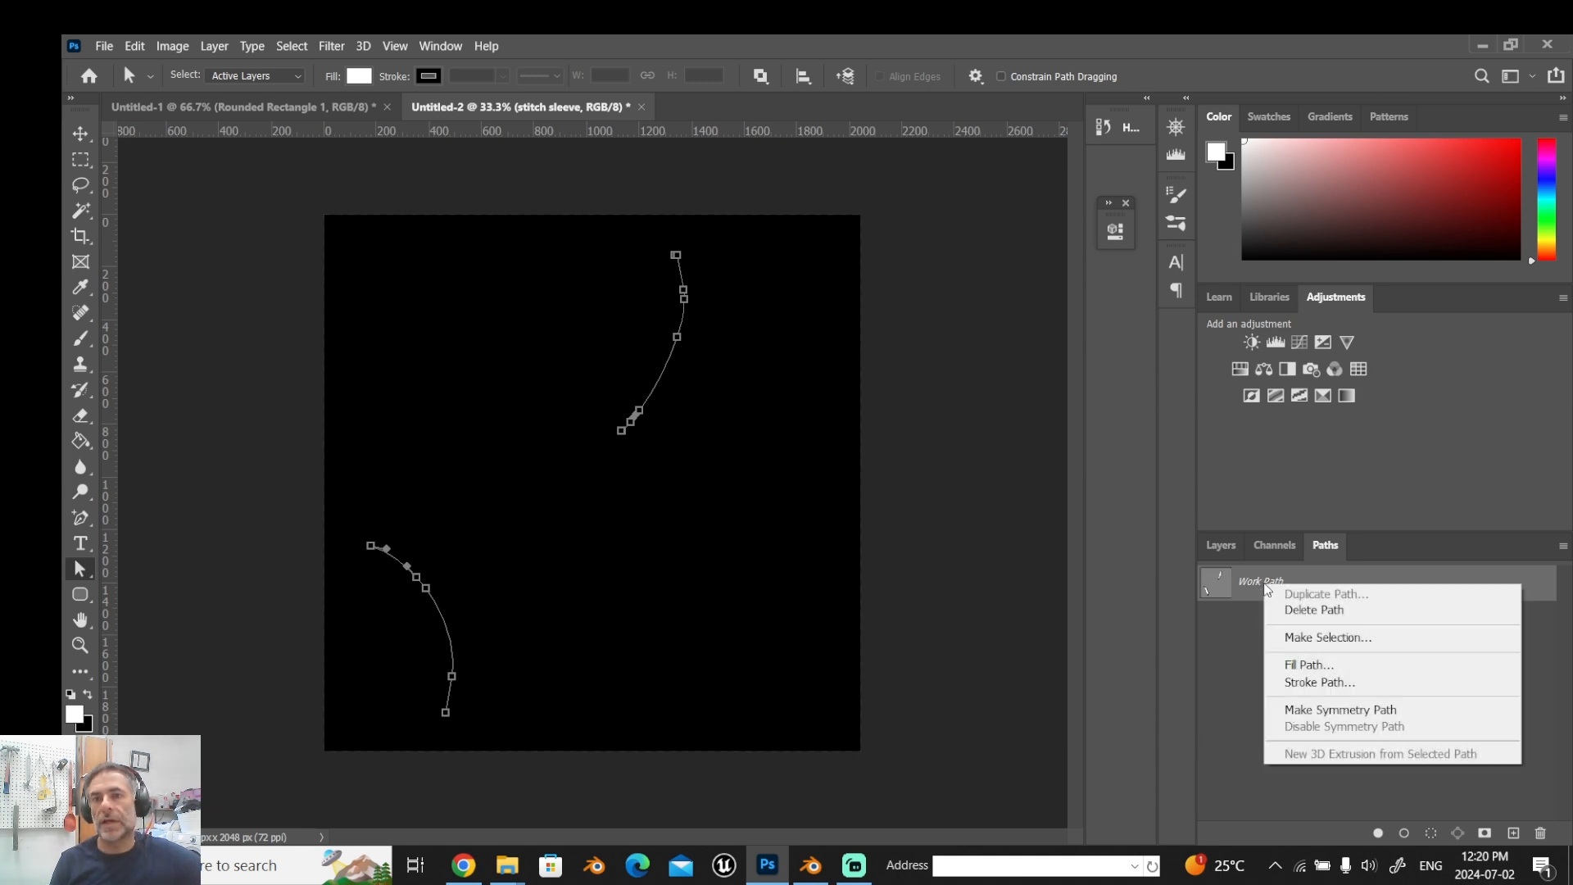
pyautogui.click(1306, 682)
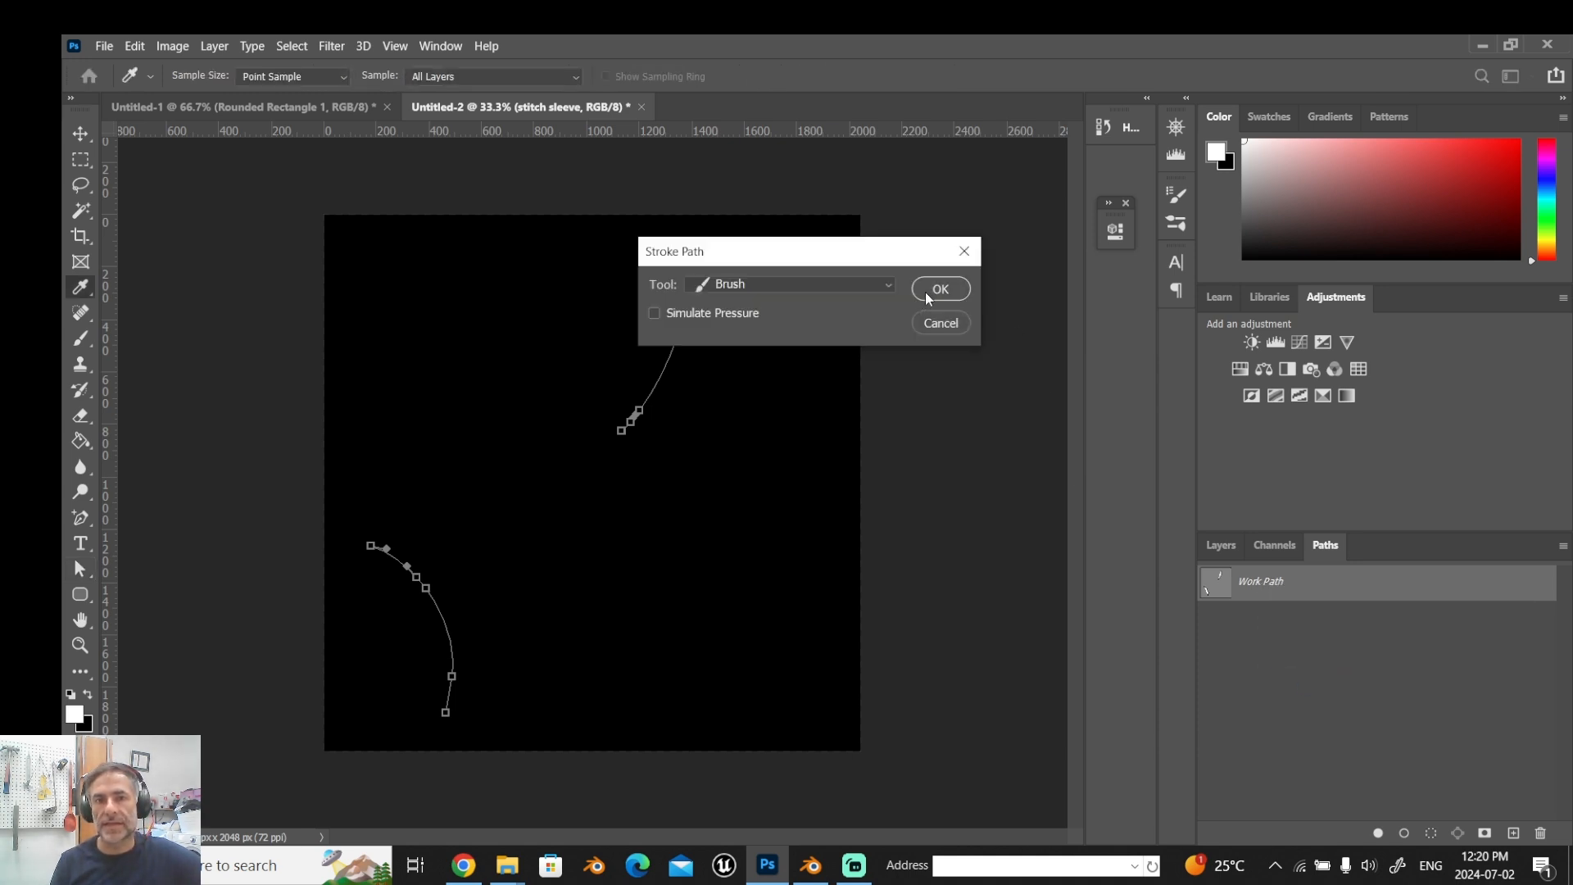
pyautogui.click(939, 289)
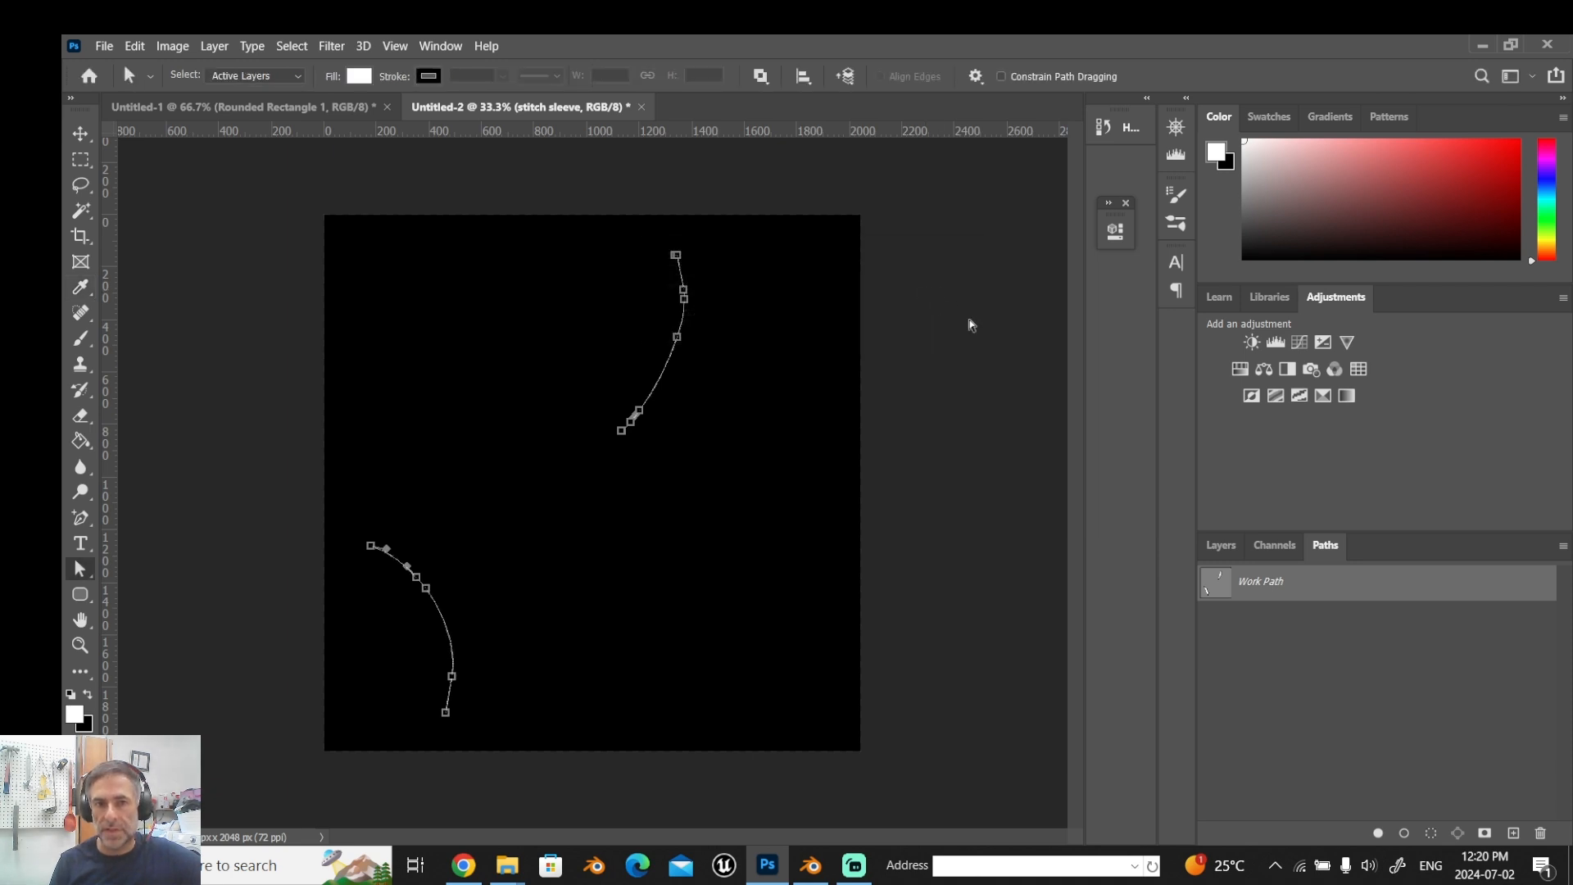
pyautogui.click(1284, 680)
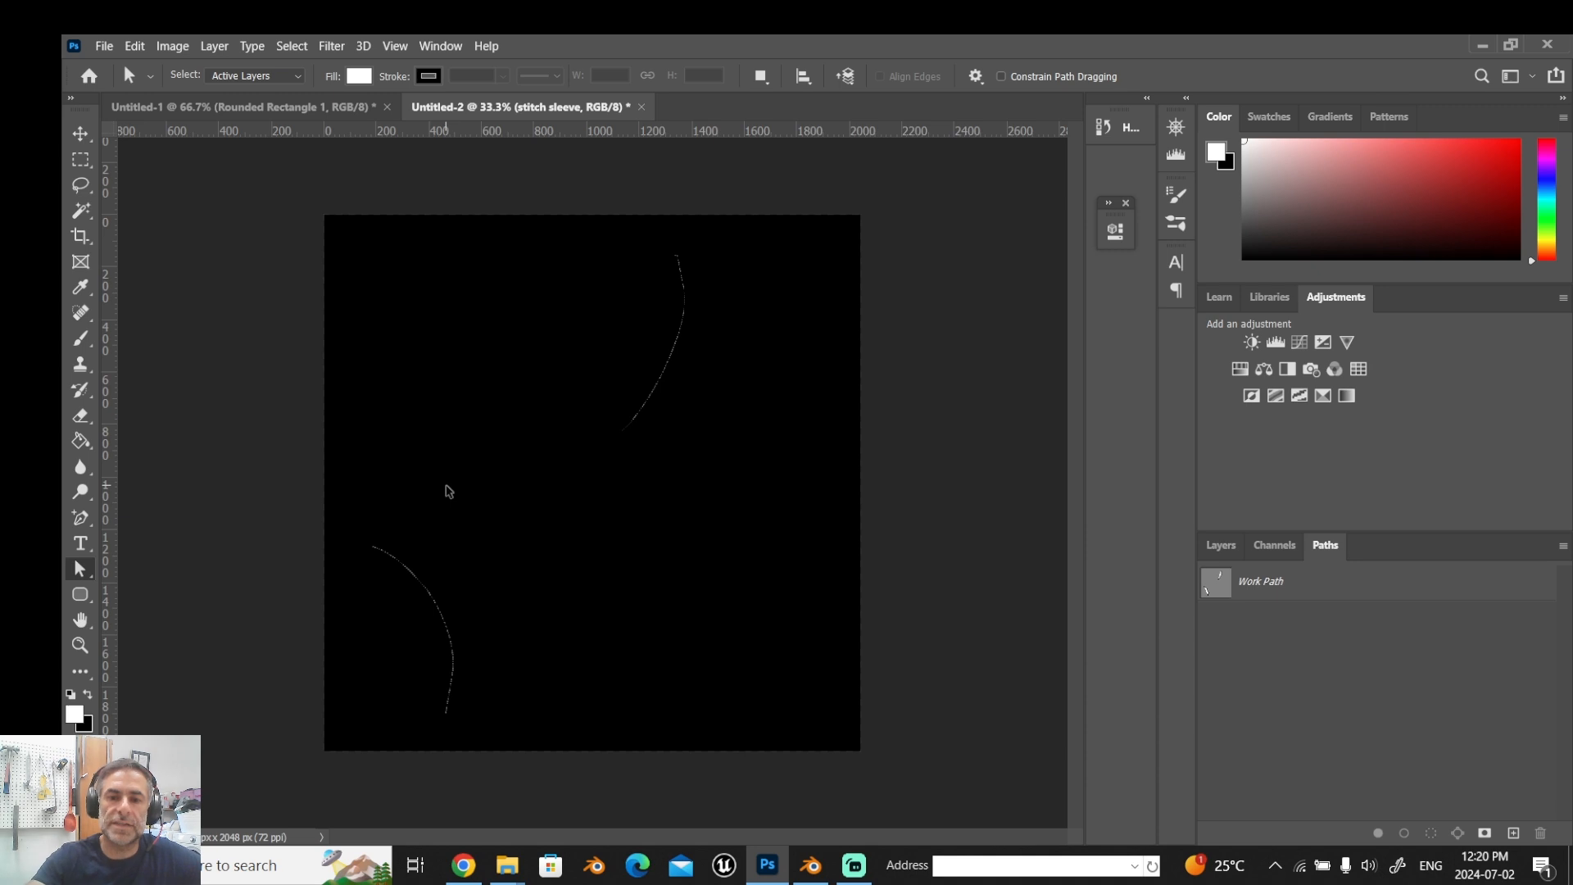
# Examine the stitches along both sleeve curves up close and return to the layer list.
pyautogui.hotkey('ctrl', '+')
pyautogui.hotkey('ctrl', '+')
pyautogui.hotkey('ctrl', '+')
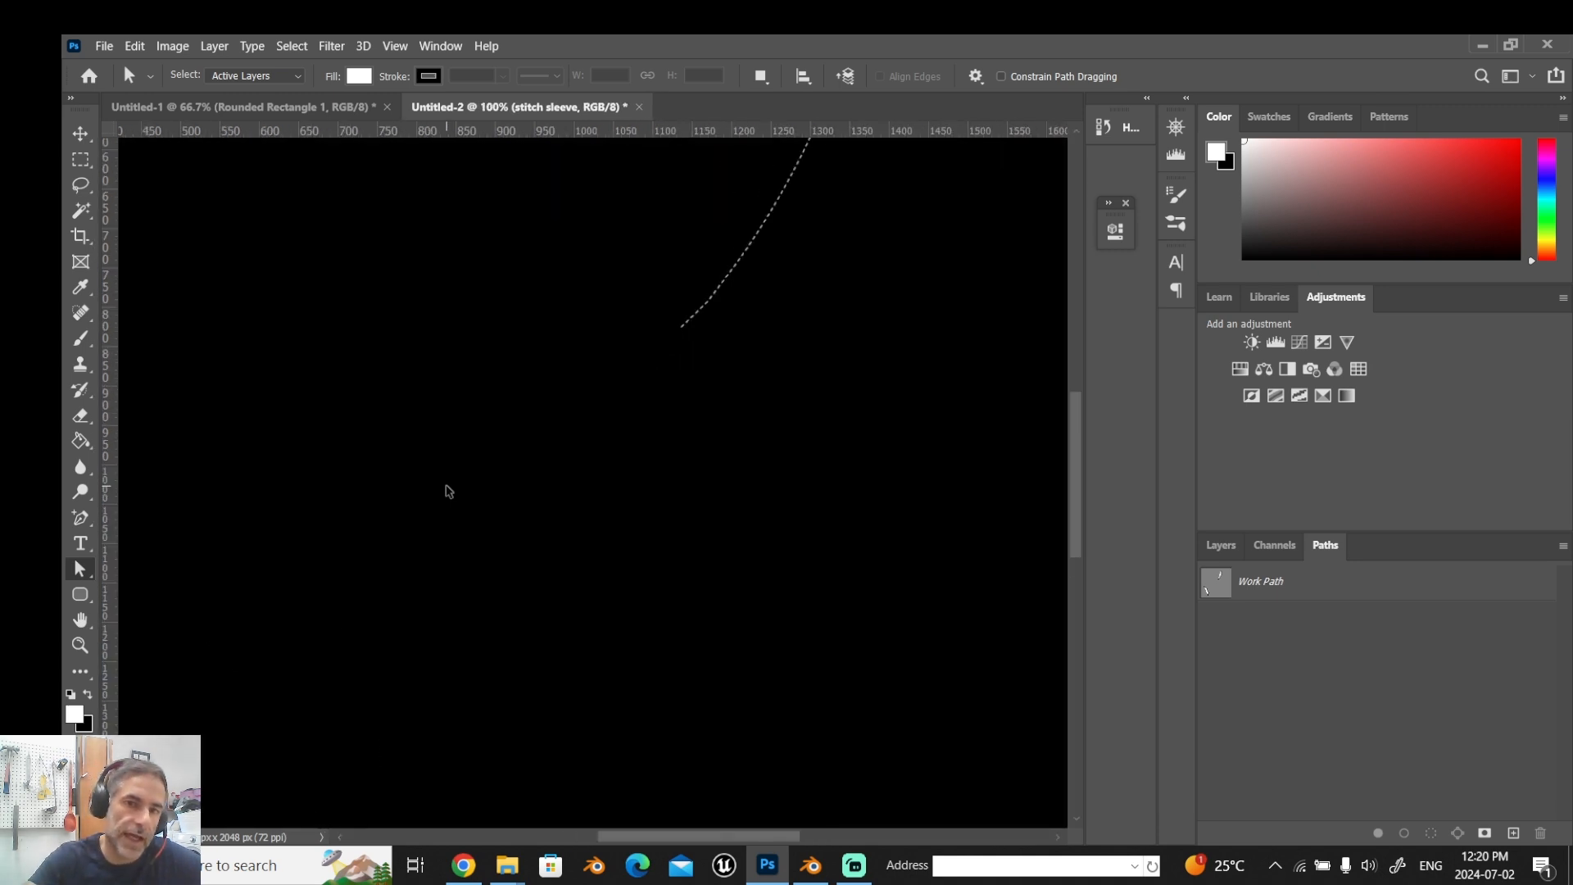
pyautogui.hotkey('ctrl', '-')
pyautogui.hotkey('ctrl', '-')
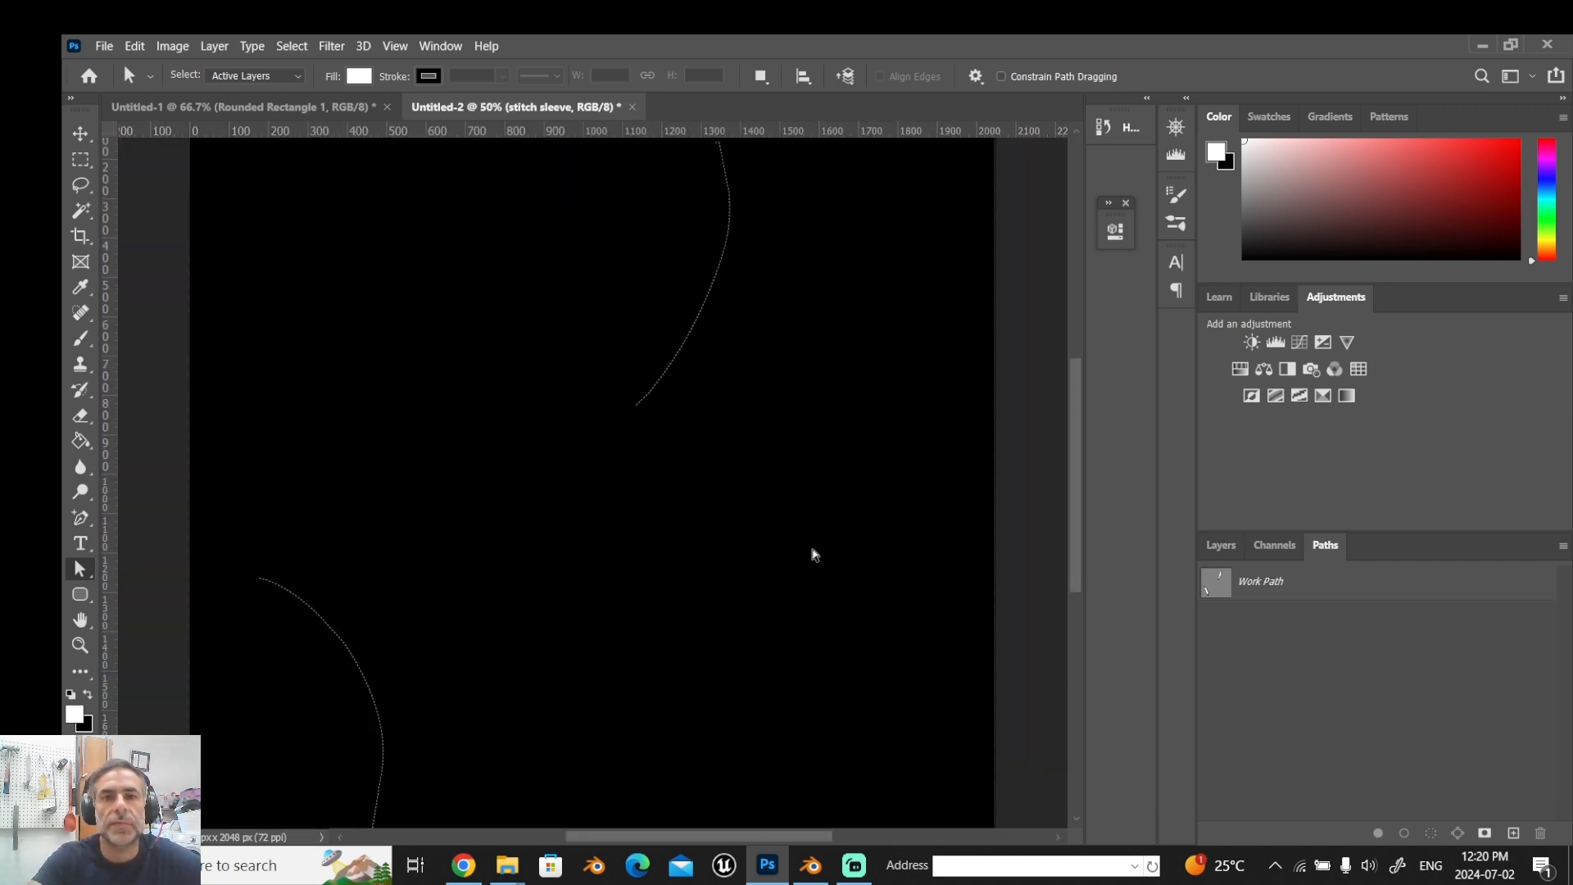
pyautogui.click(1223, 545)
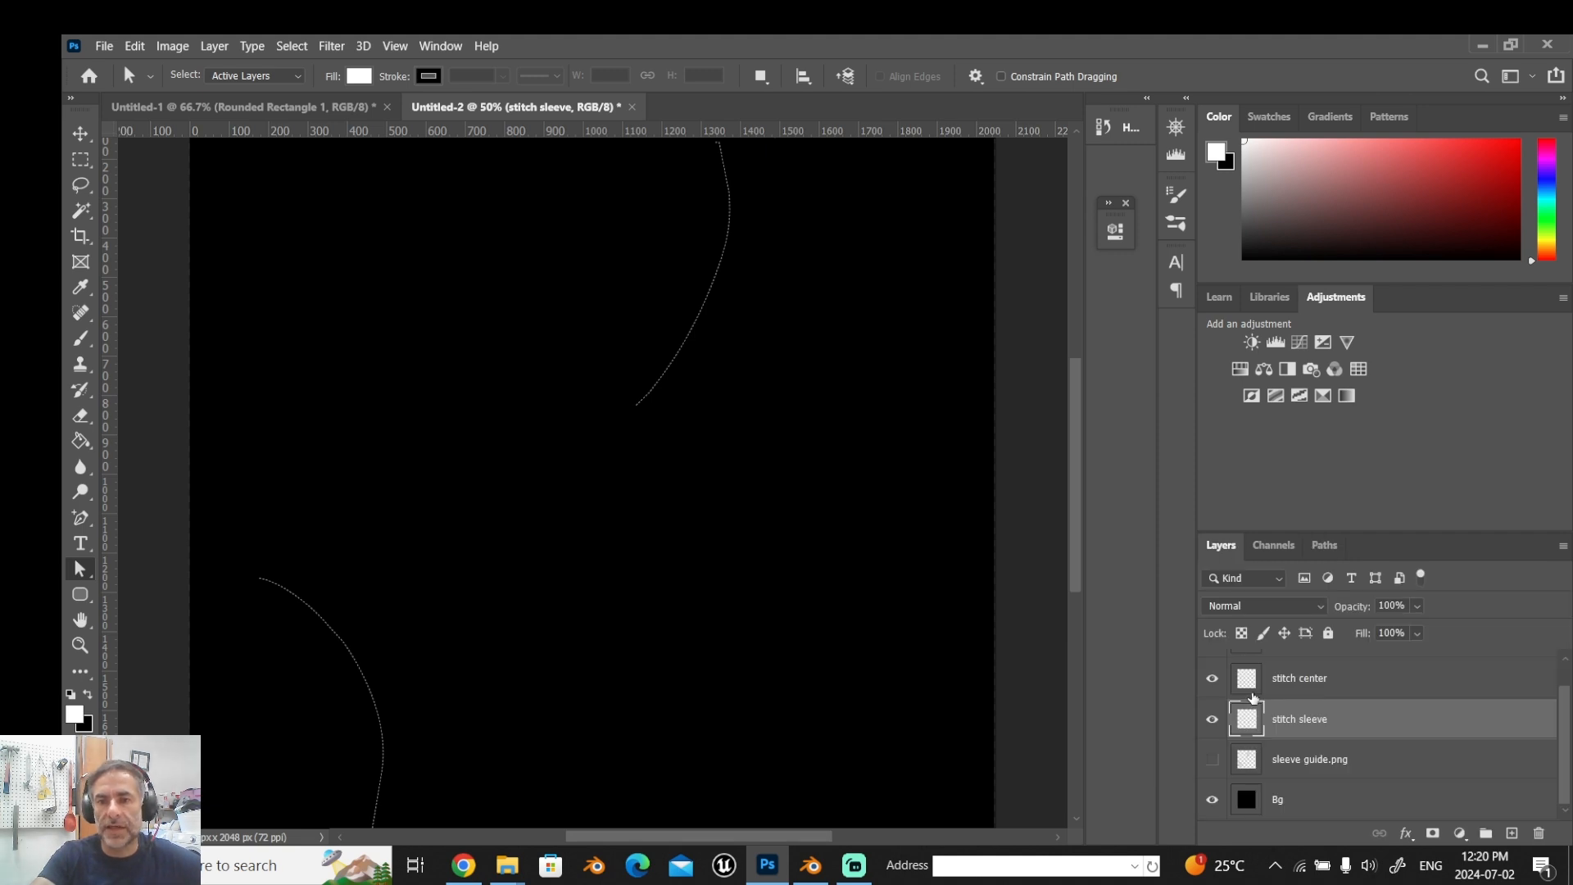
# Hide the stitch sleeve layer, show center guide.png and select its shape outline with the Magic Wand.
pyautogui.click(1211, 719)
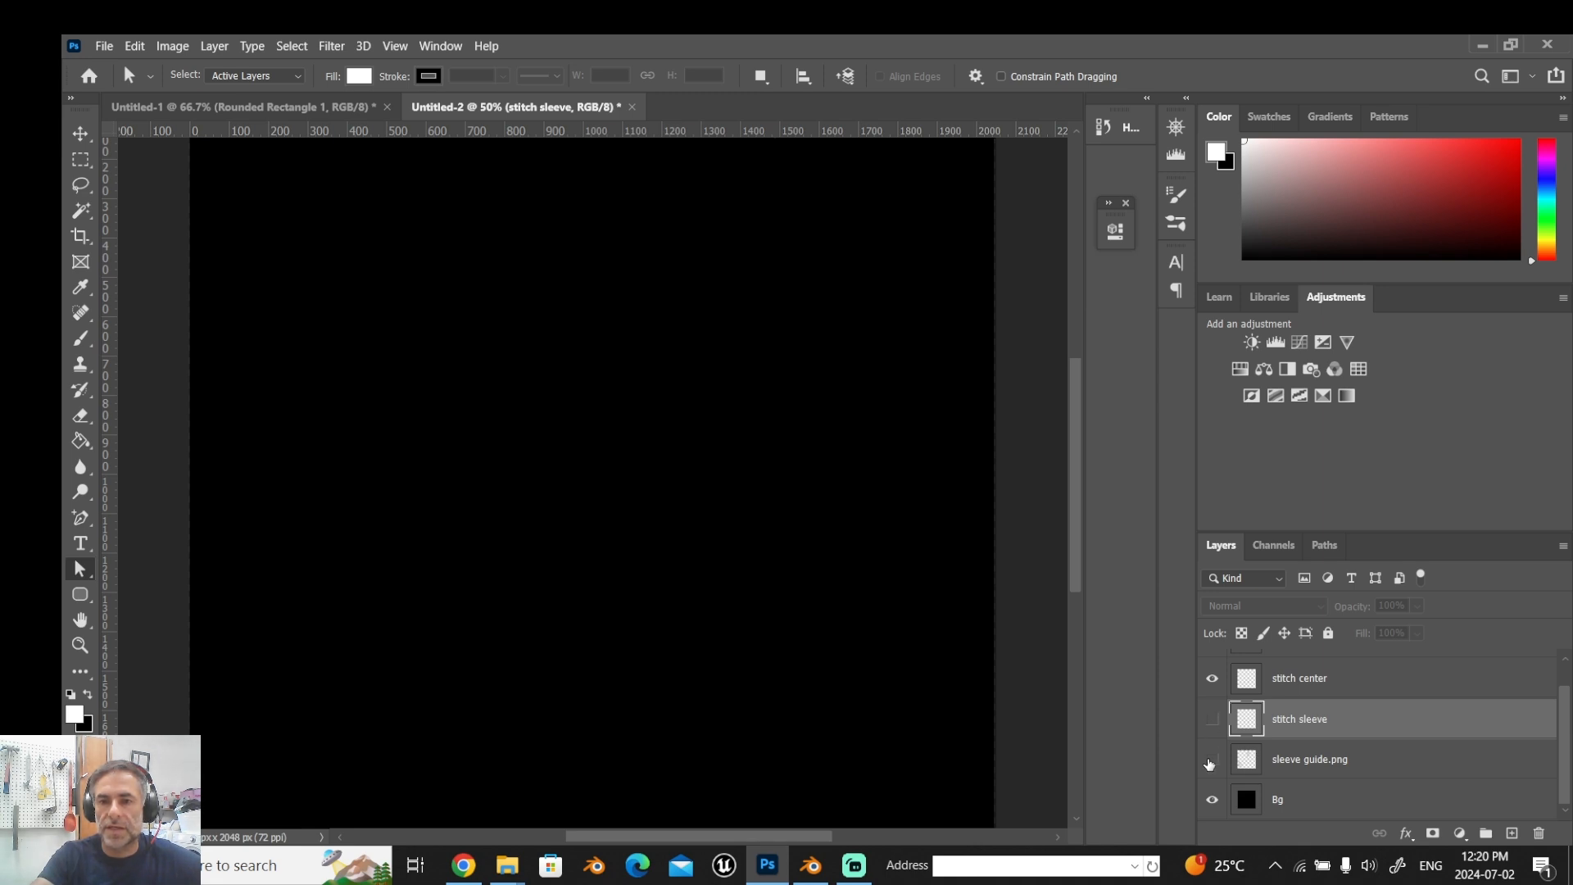
pyautogui.scroll(1, 1230, 761)
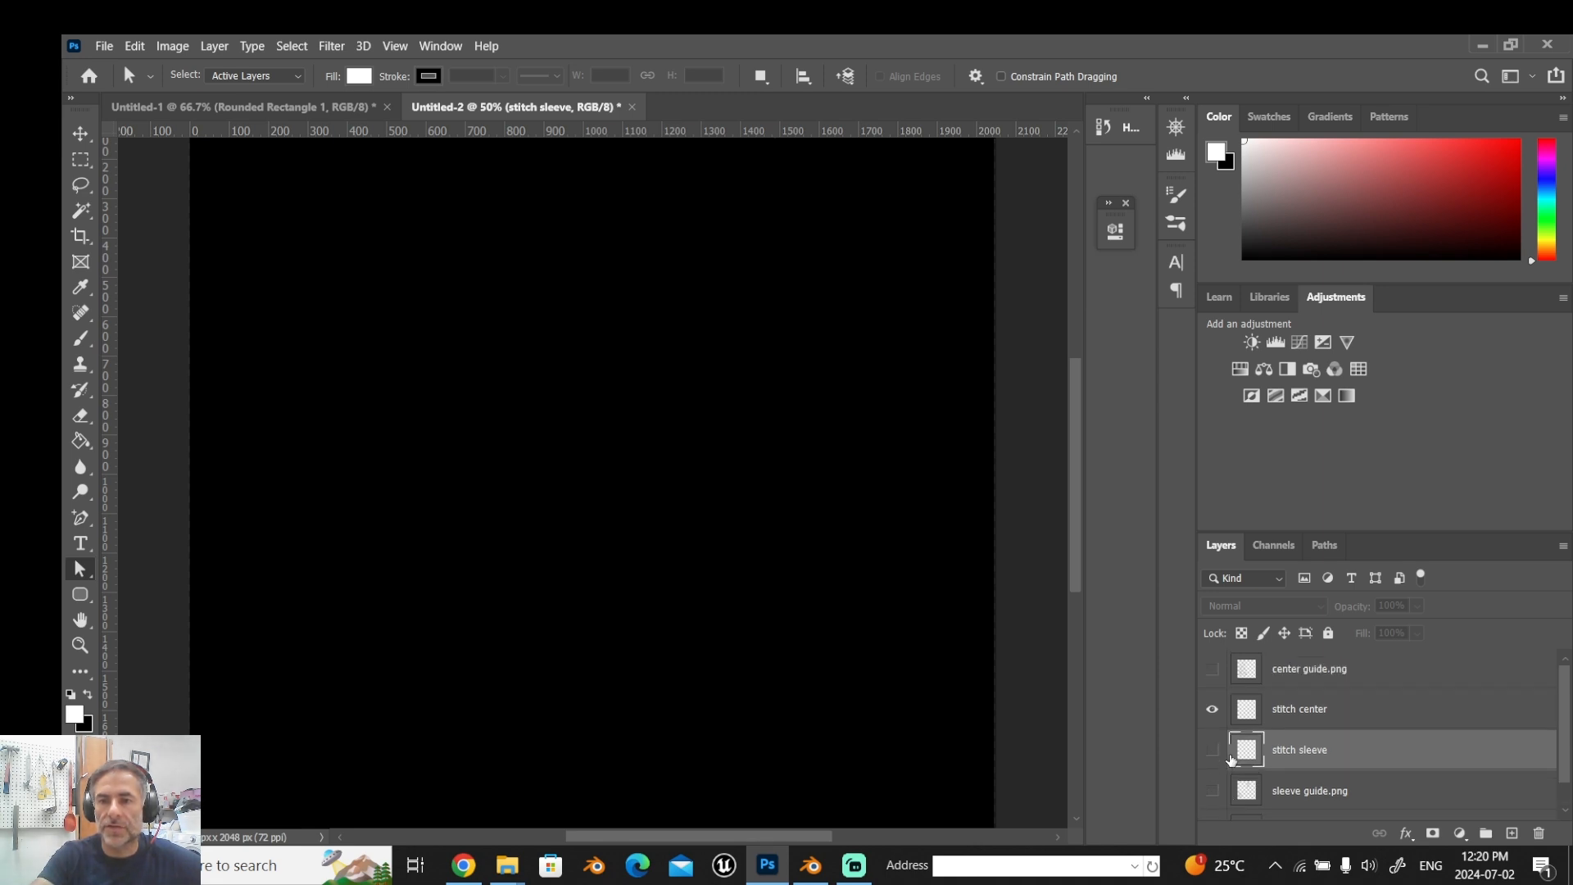
pyautogui.click(1213, 670)
pyautogui.click(1306, 670)
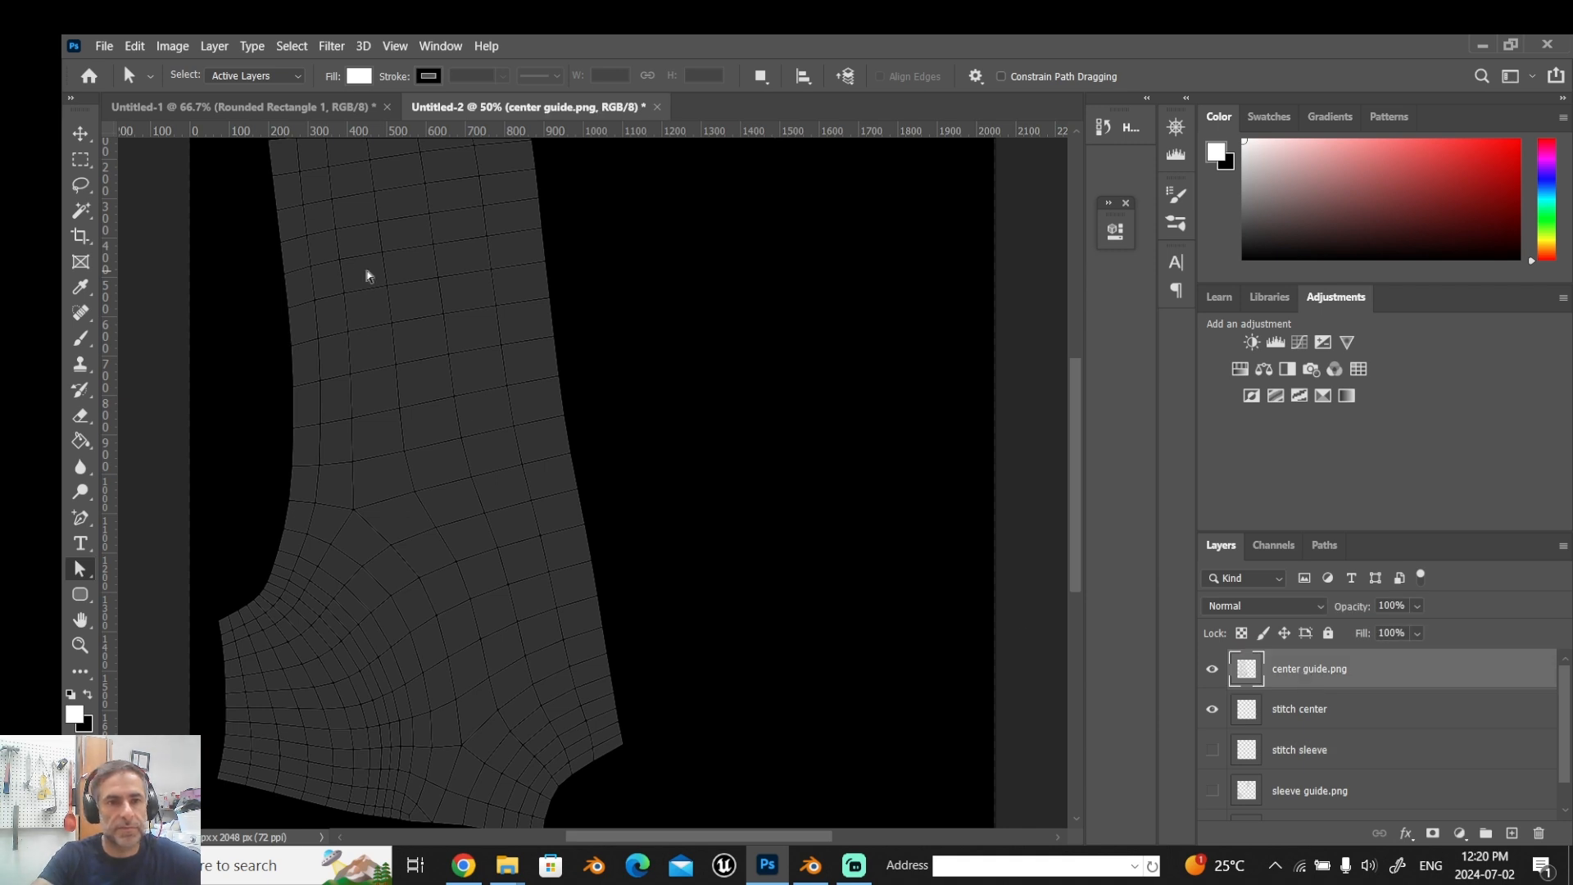
pyautogui.hotkey('ctrl', '-')
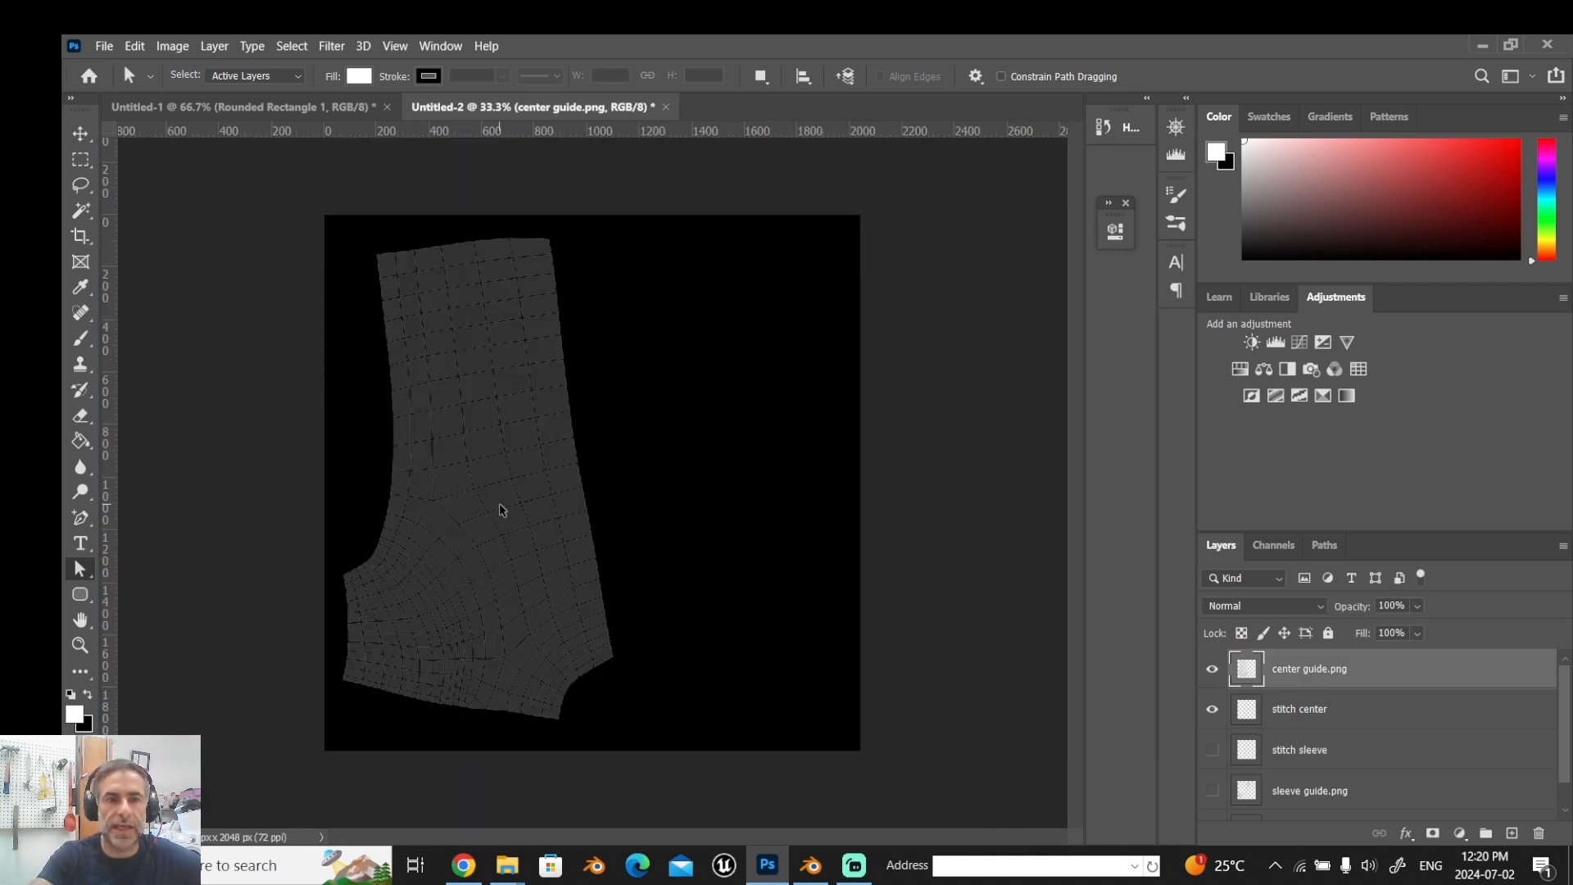
pyautogui.click(81, 212)
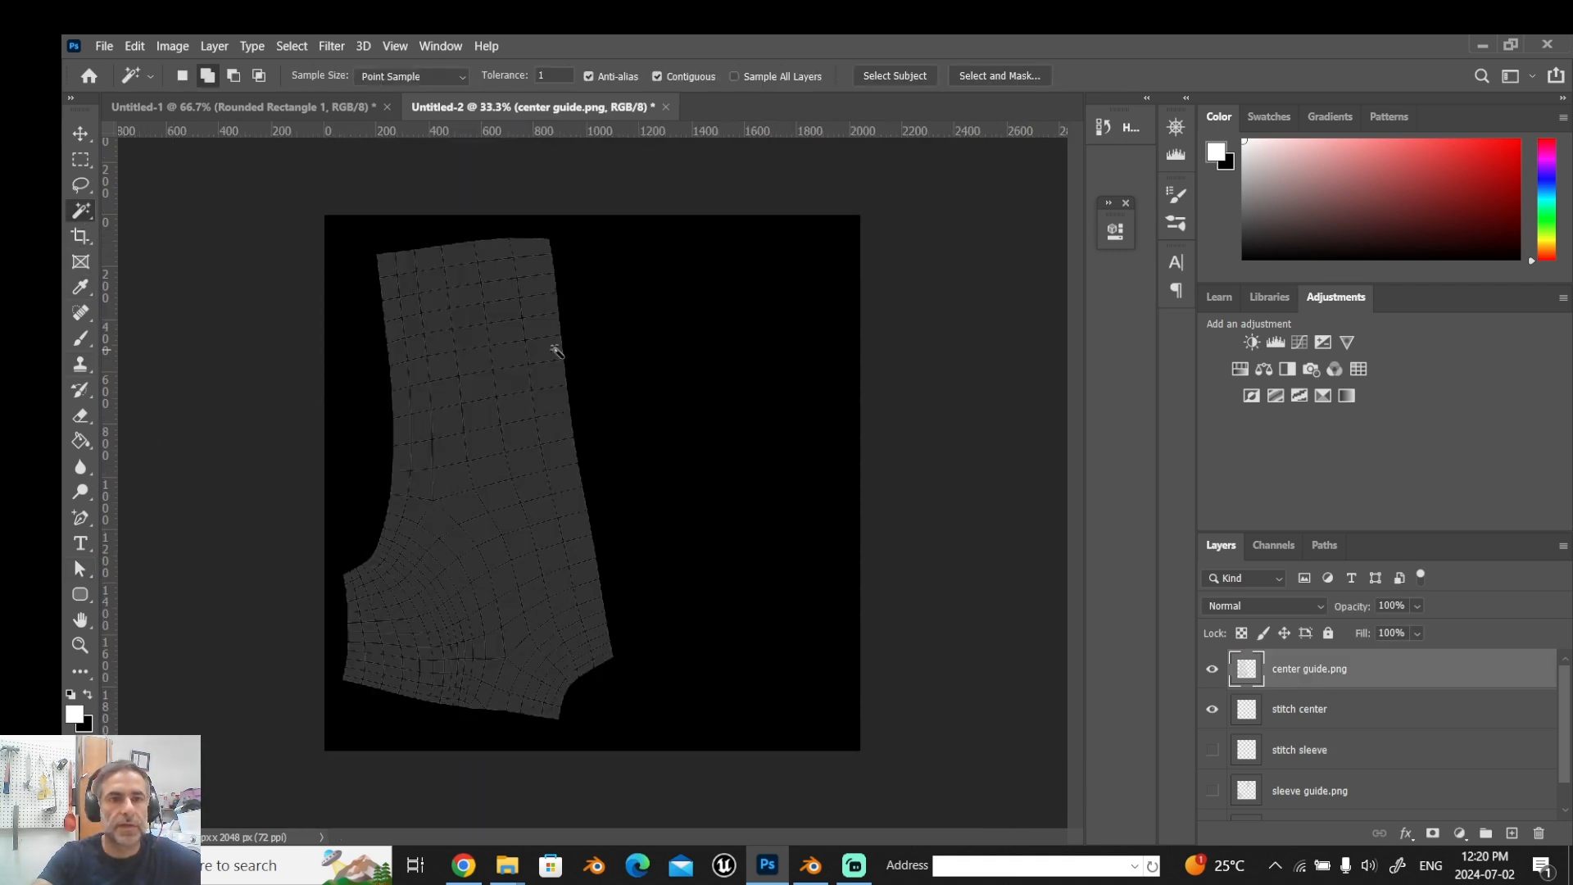
pyautogui.click(623, 385)
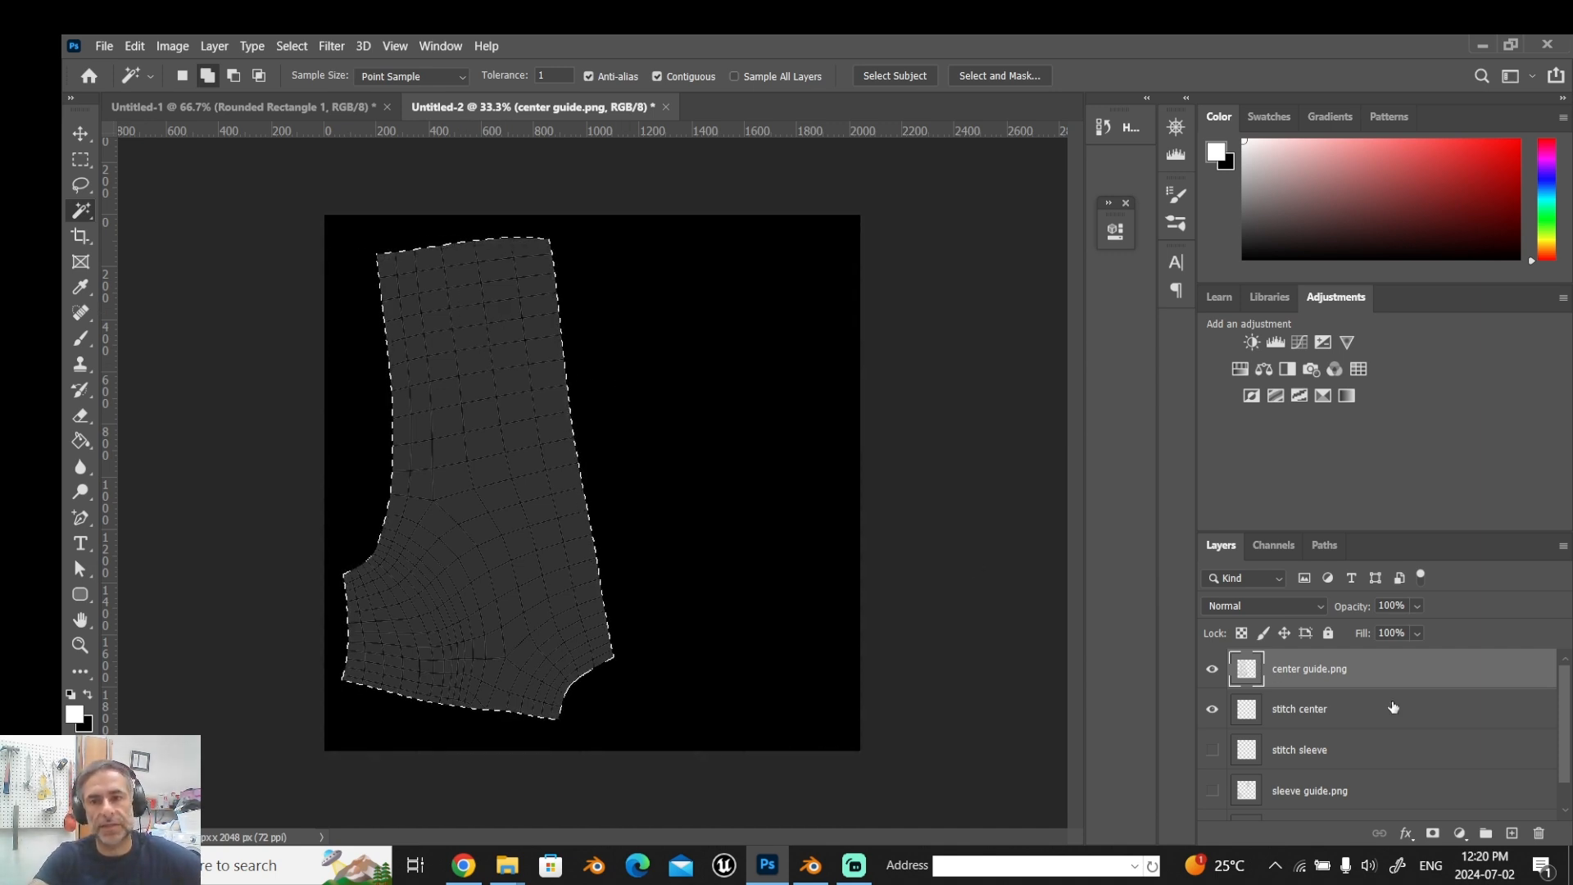
# Hide center guide.png, make stitch center the active layer and create a work path from the selection.
pyautogui.click(1214, 669)
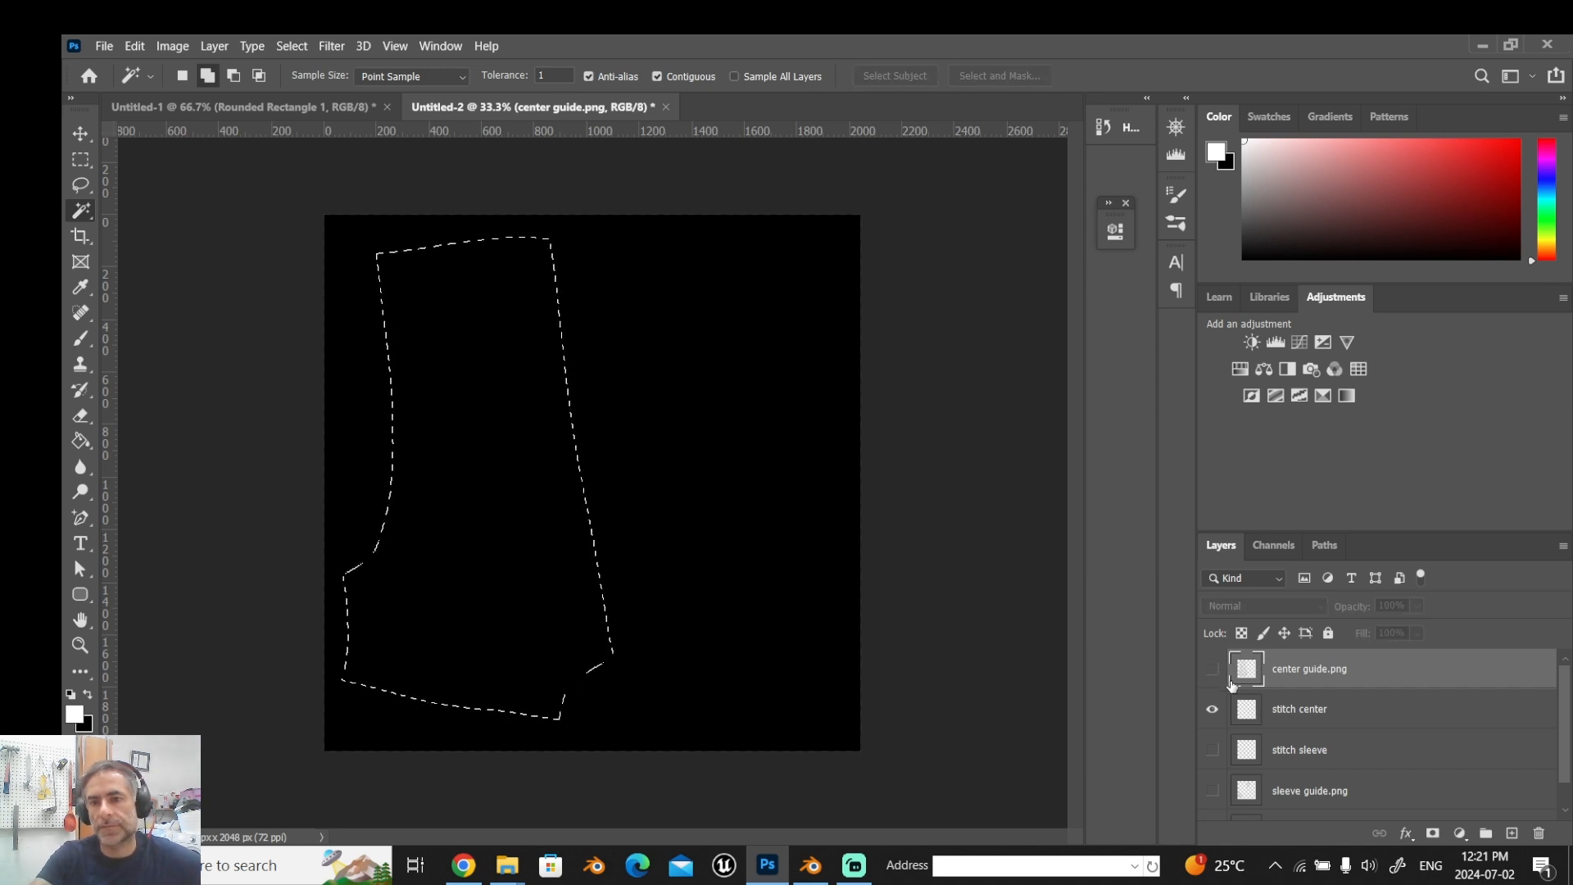
pyautogui.click(1291, 716)
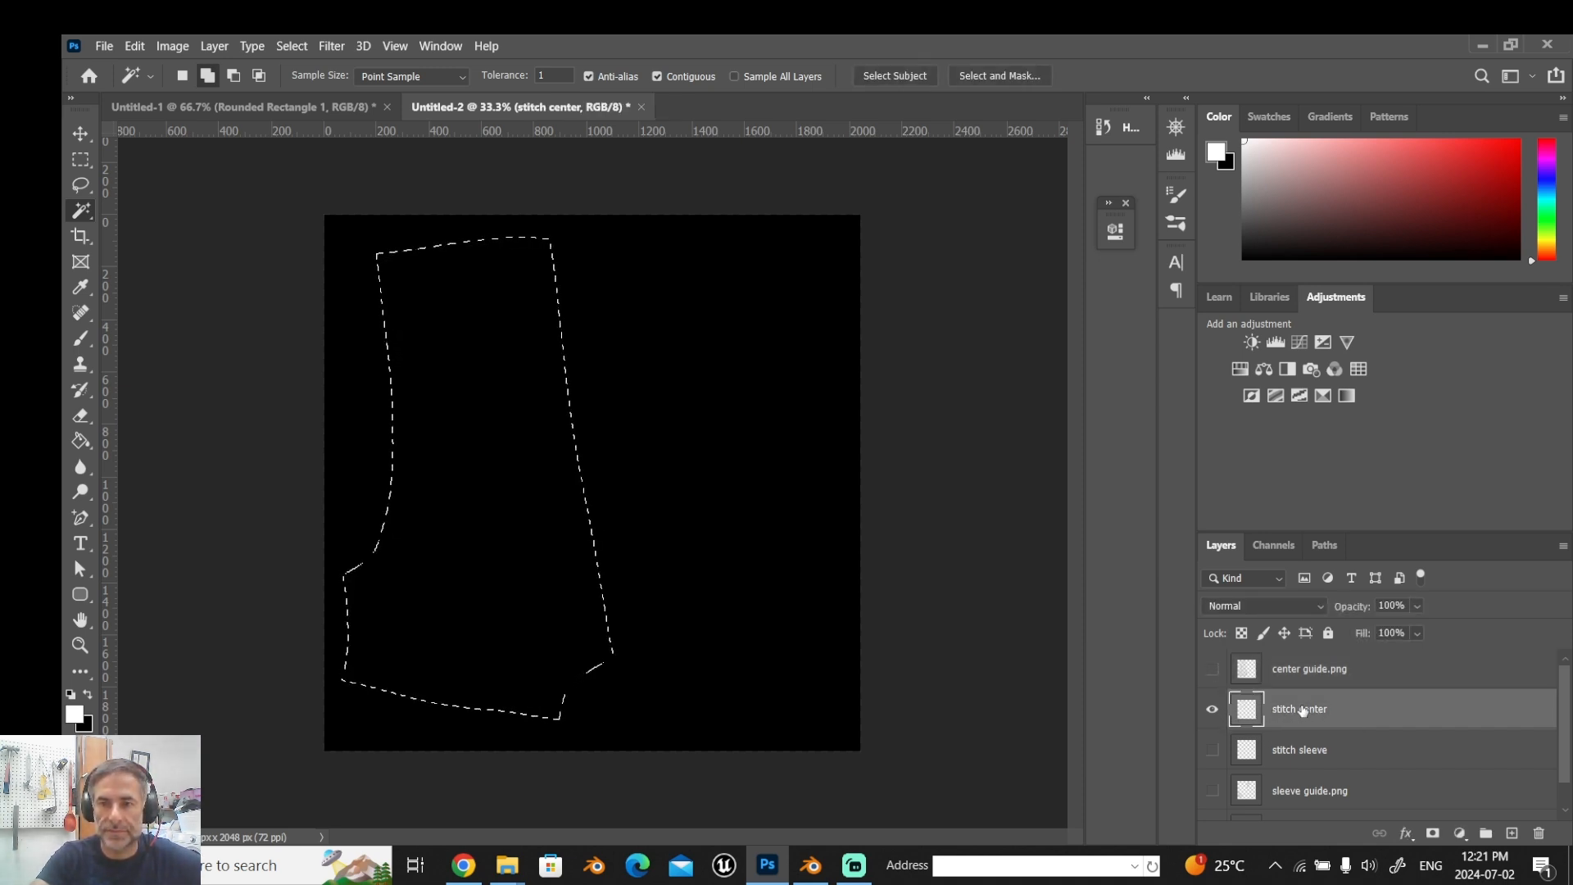
pyautogui.click(1326, 545)
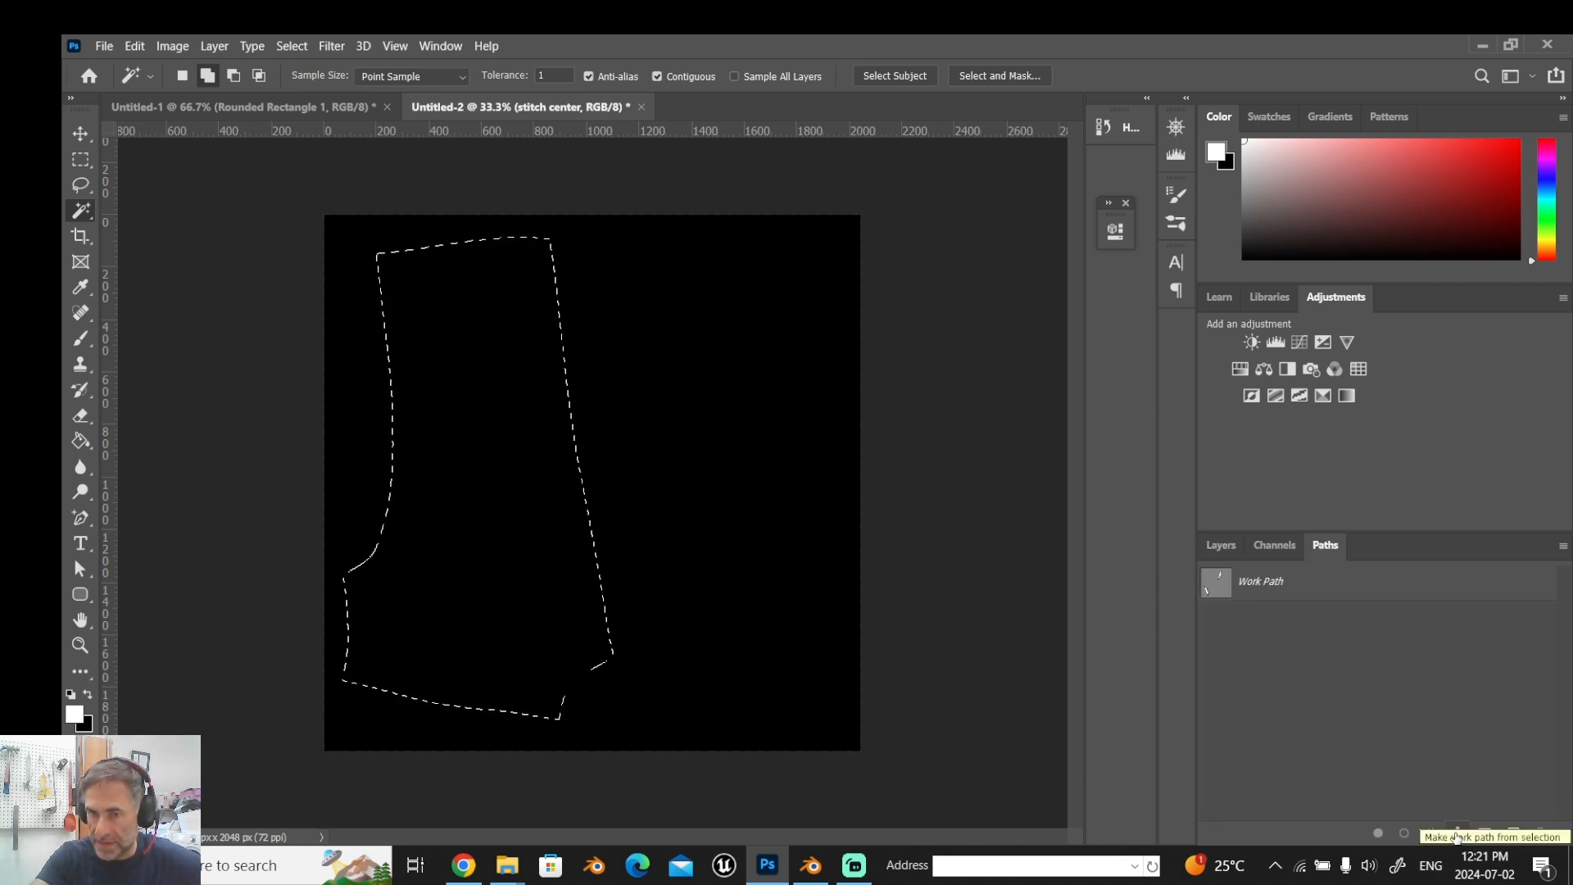
pyautogui.click(1457, 833)
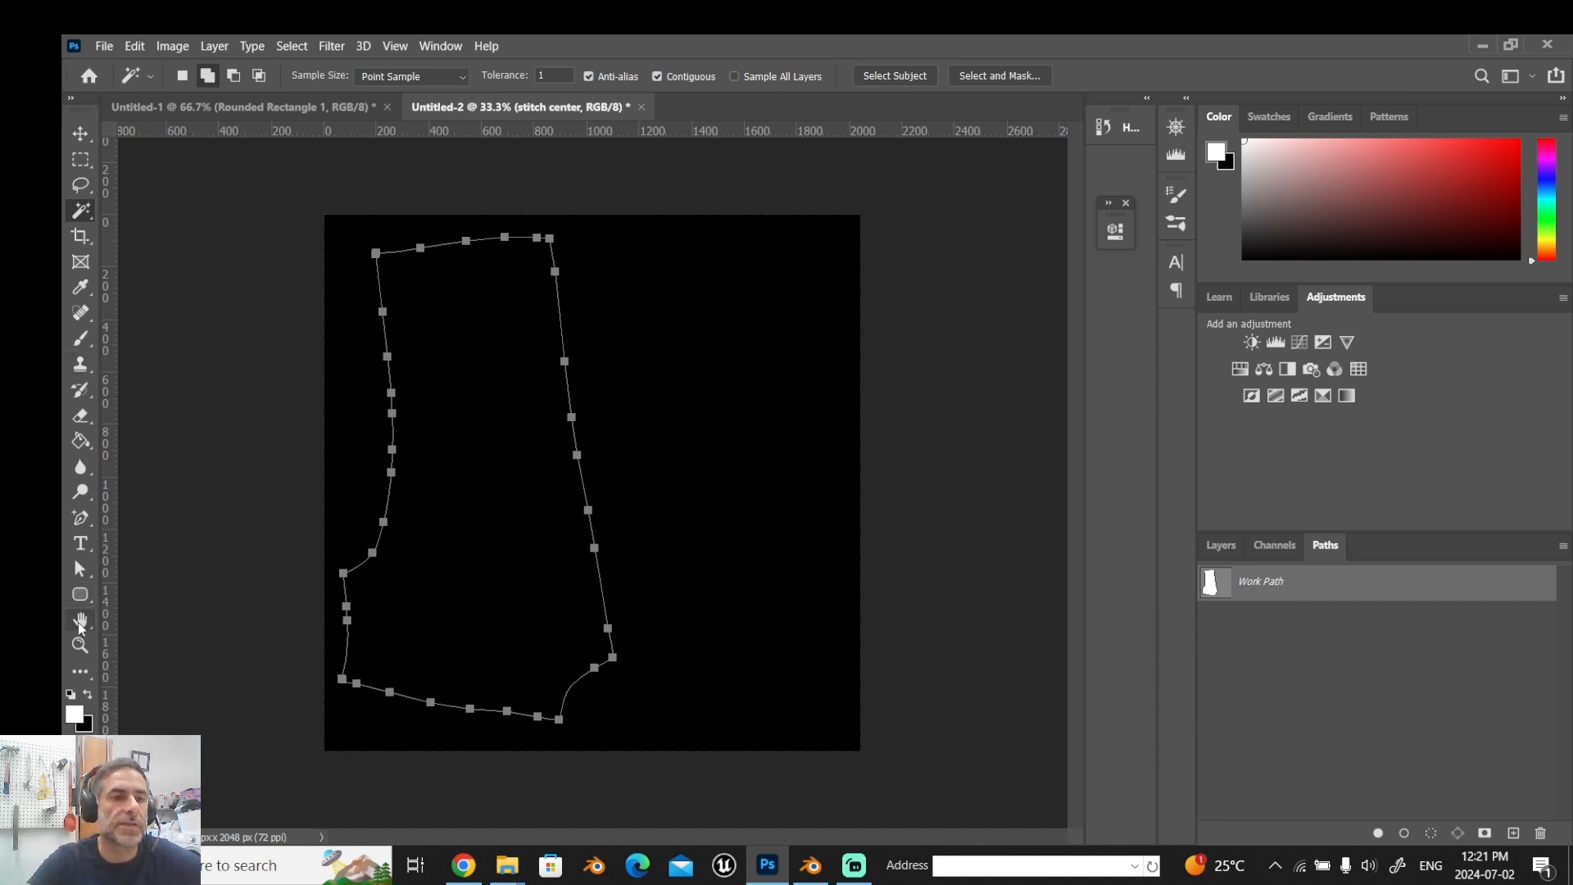
# Delete the top, right-hand and short lower-left anchor points with the Direct Selection Tool, keeping only the long left and bottom curves.
pyautogui.click(73, 570)
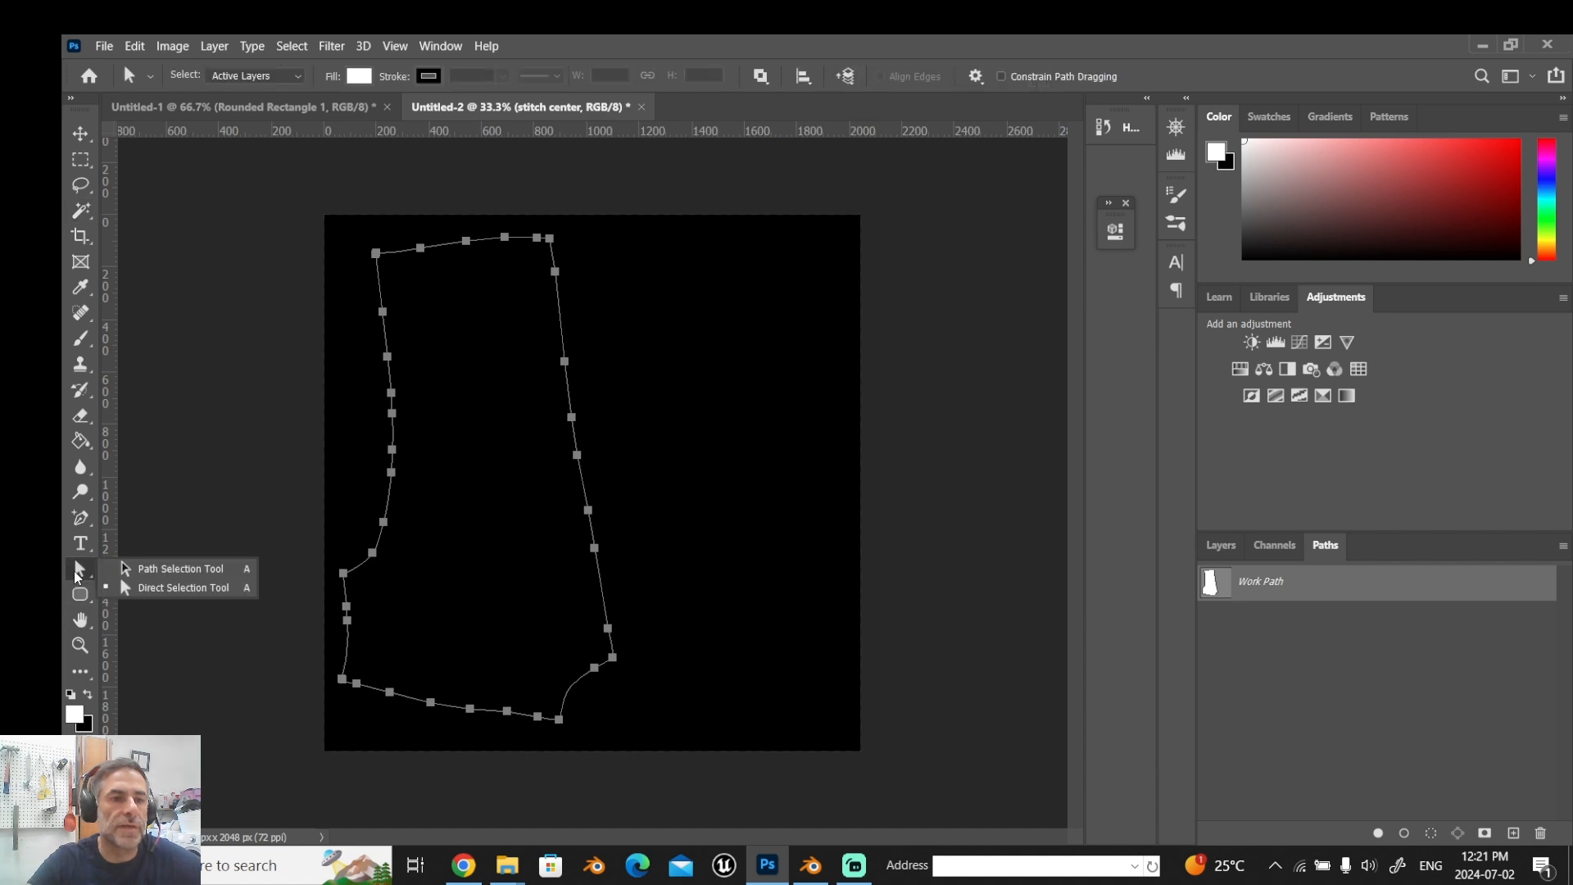
pyautogui.click(158, 589)
pyautogui.moveTo(419, 223); pyautogui.dragTo(638, 687)
pyautogui.press('Delete')
pyautogui.press('Delete')
pyautogui.moveTo(328, 577); pyautogui.dragTo(376, 653)
pyautogui.press('Delete')
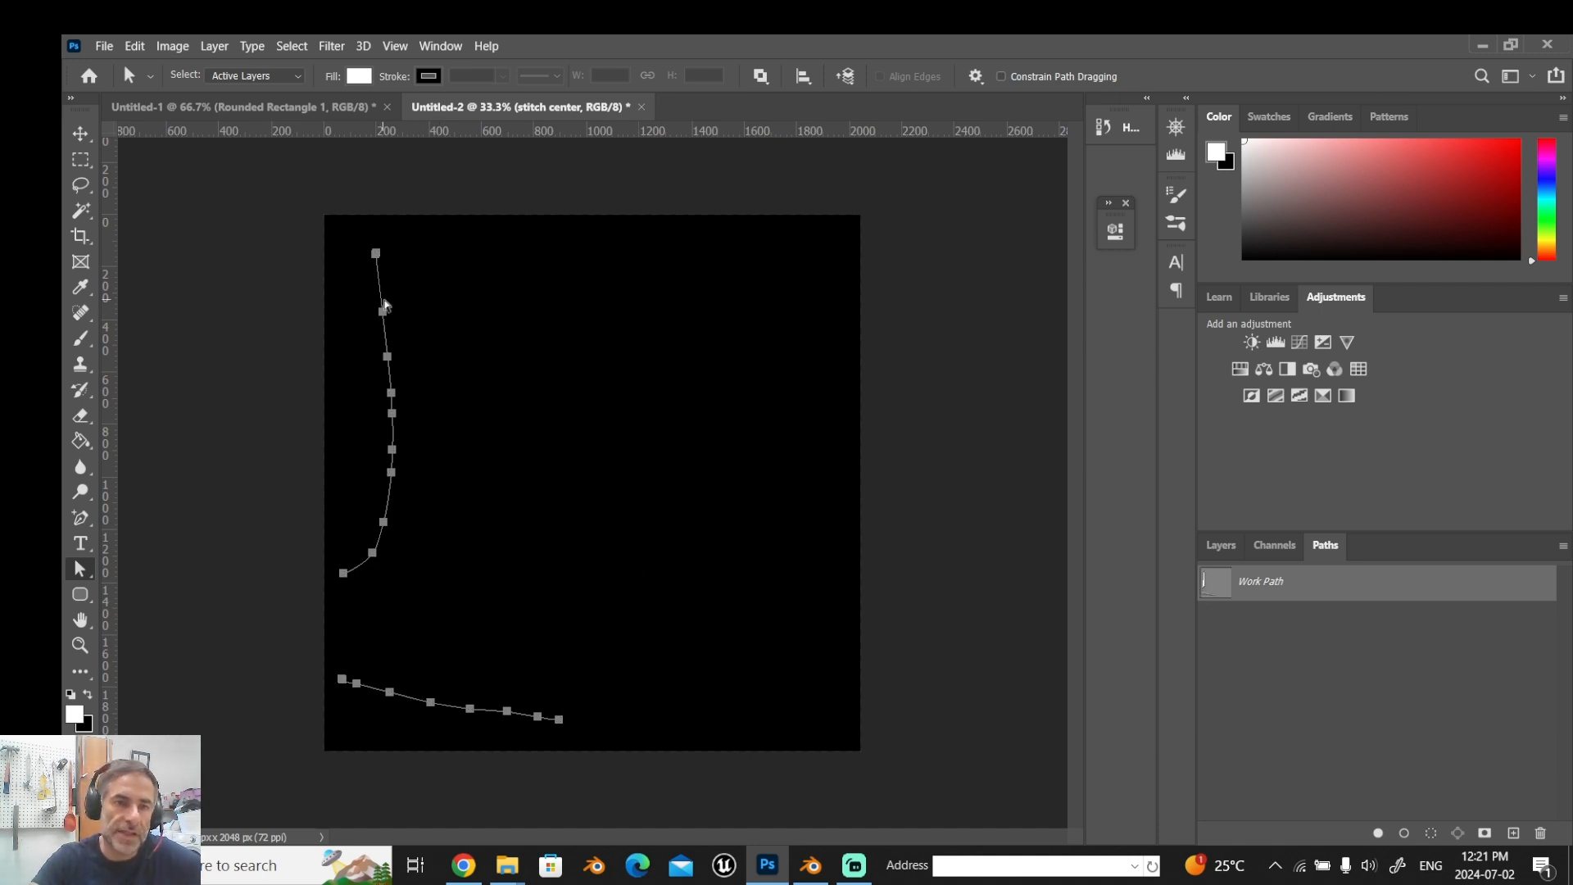
# Stroke both shirt body curves with the Brush without simulated pressure, deselect the work path and check the stitches up close.
pyautogui.rightClick(1327, 585)
pyautogui.click(1385, 678)
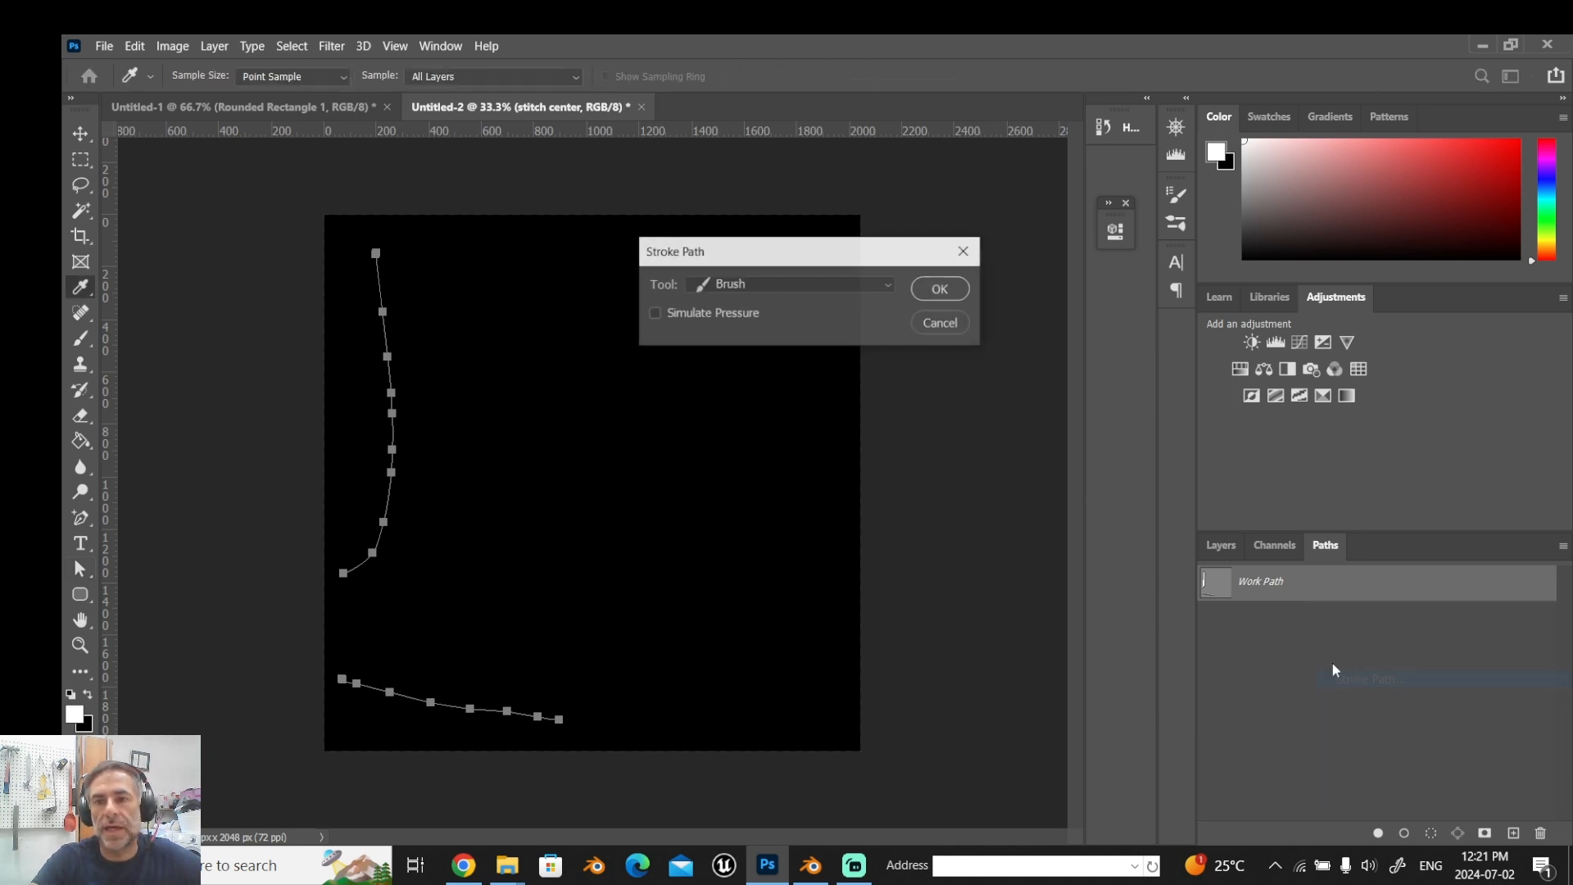
pyautogui.click(938, 289)
pyautogui.click(1287, 700)
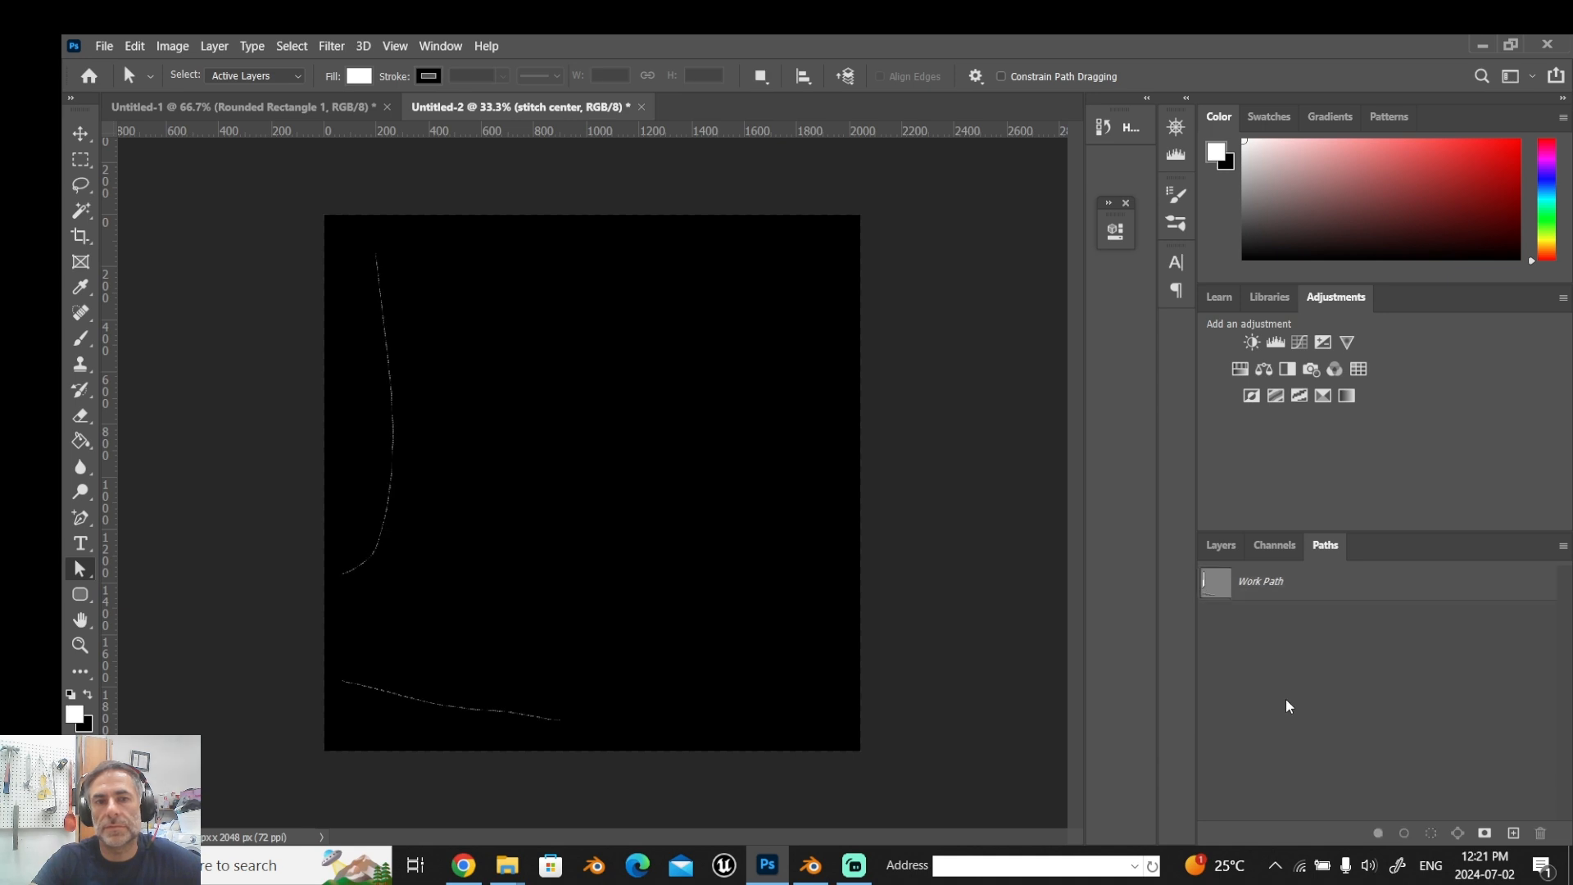
pyautogui.hotkey('ctrl', '+')
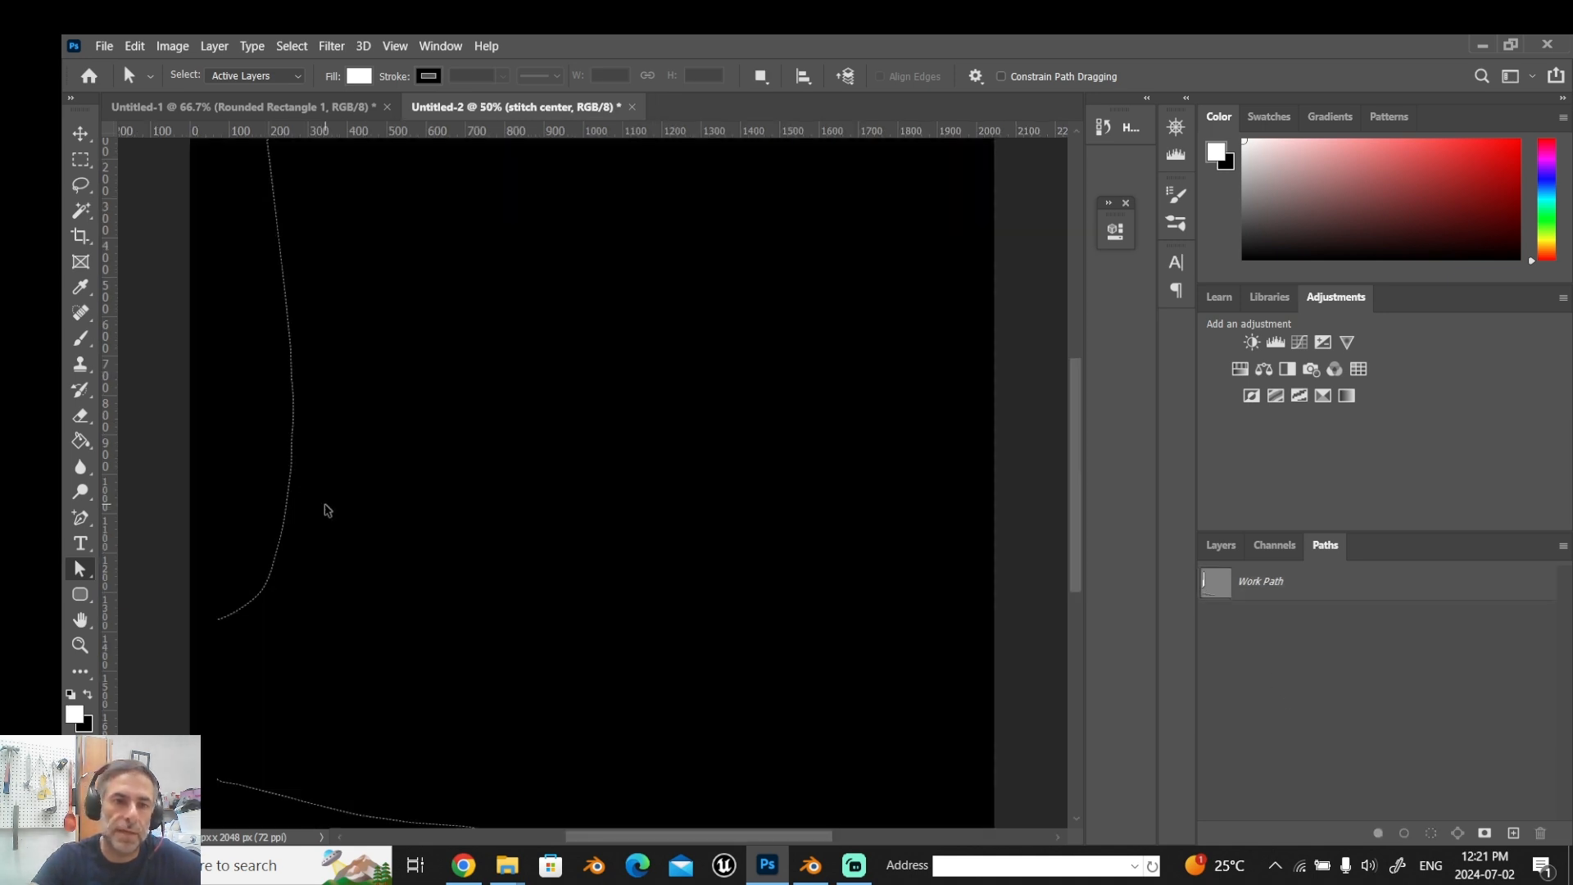
pyautogui.hotkey('ctrl', '+')
pyautogui.hotkey('ctrl', '-')
pyautogui.hotkey('ctrl', '-')
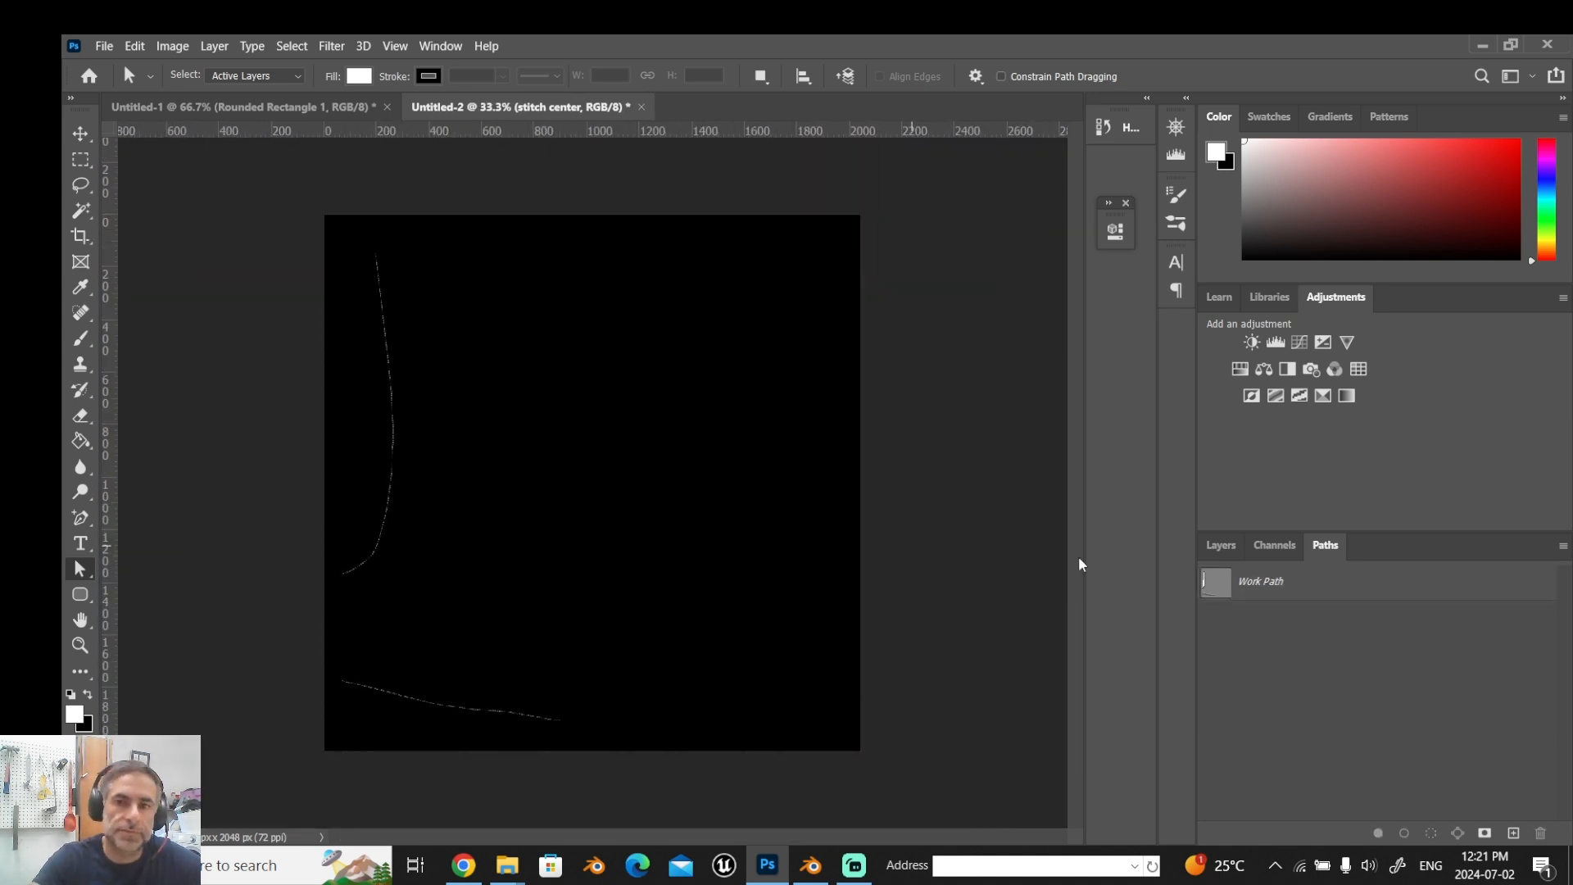
# Show the stitch sleeve layer again and save the document over Stitch factor.psd in the Stitch video folder.
pyautogui.click(1237, 552)
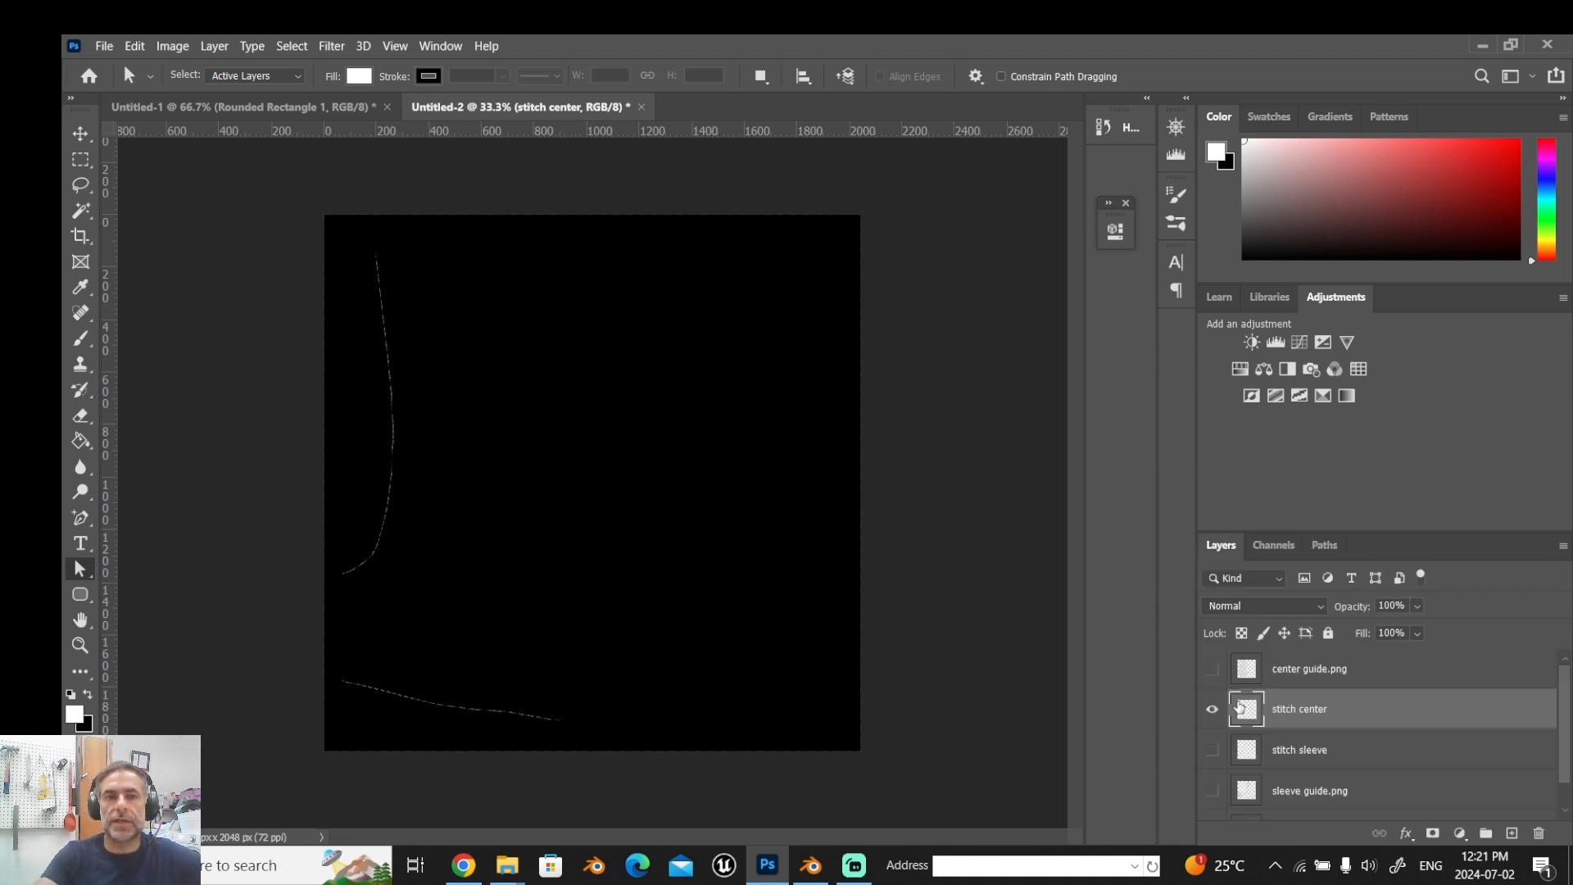
pyautogui.click(1216, 752)
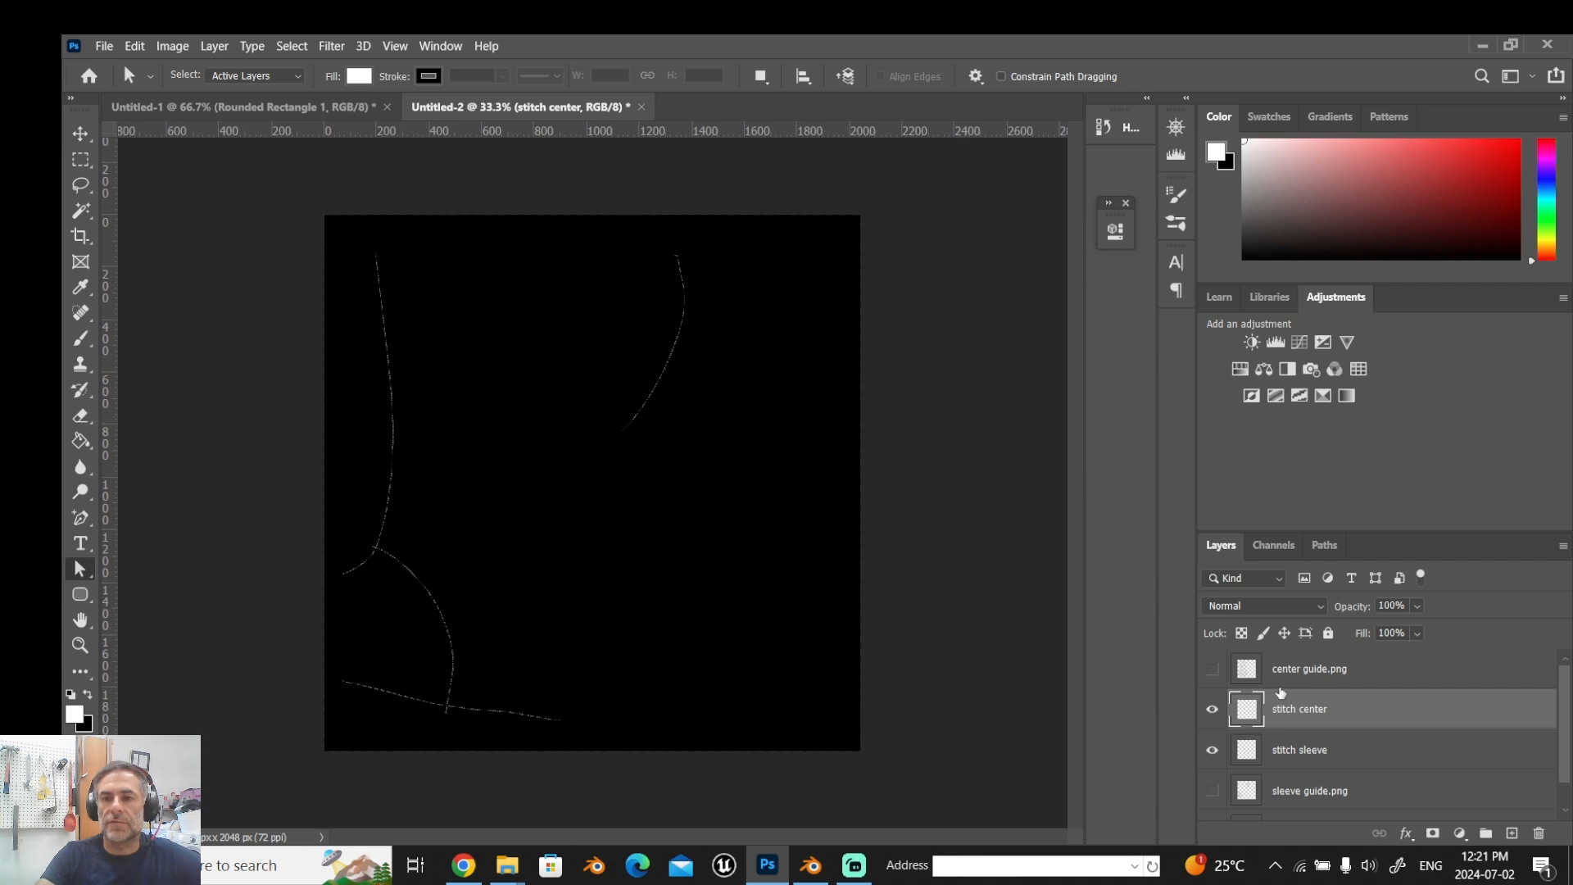
pyautogui.click(115, 46)
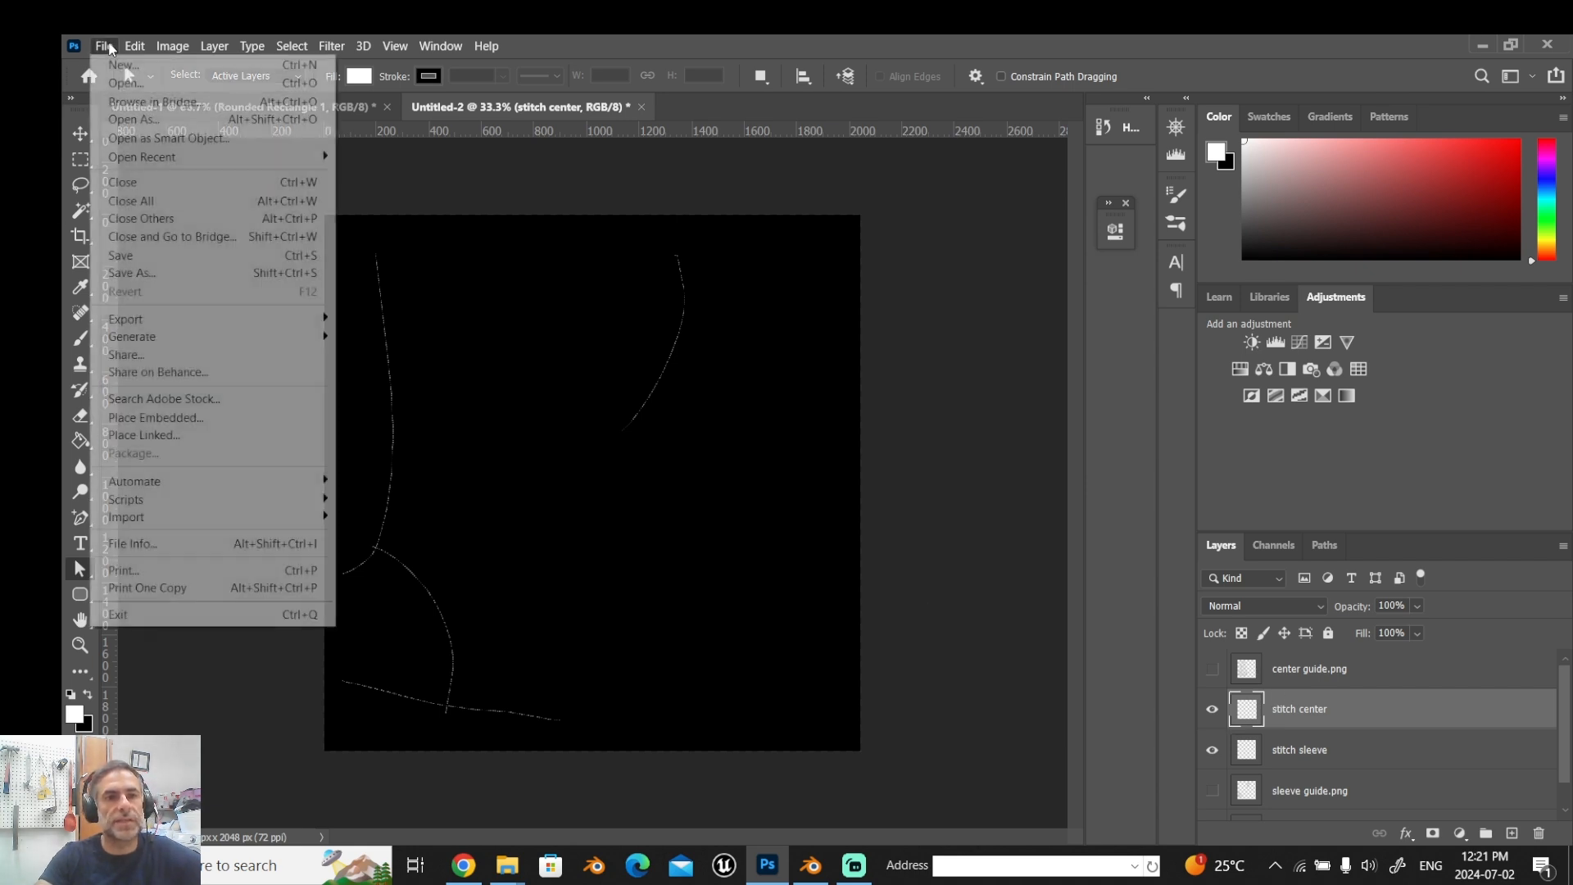
pyautogui.click(131, 263)
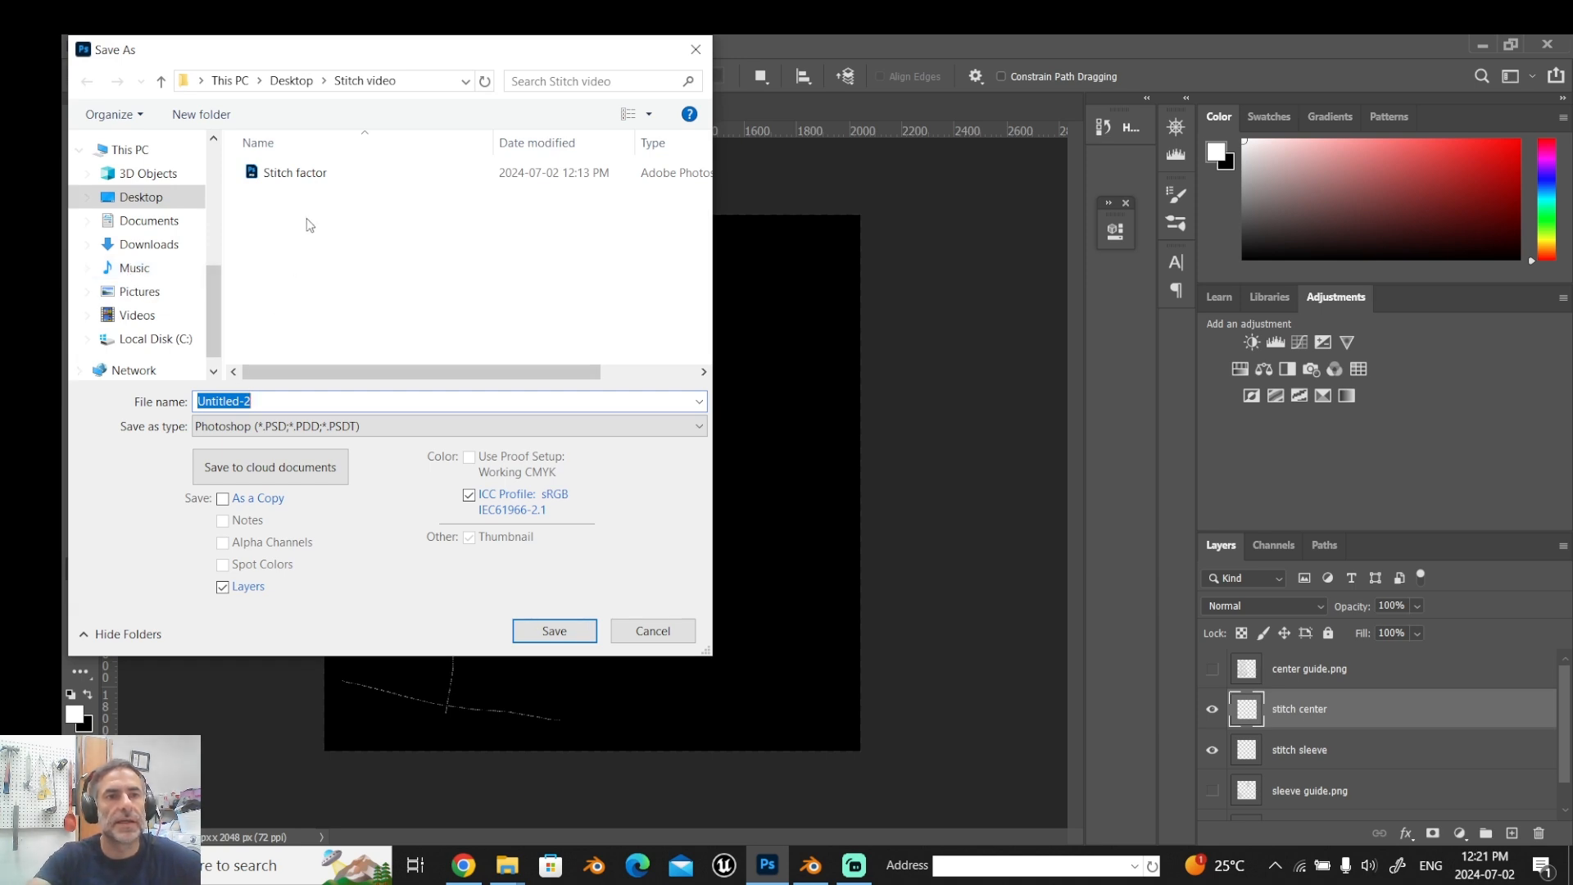
pyautogui.doubleClick(307, 173)
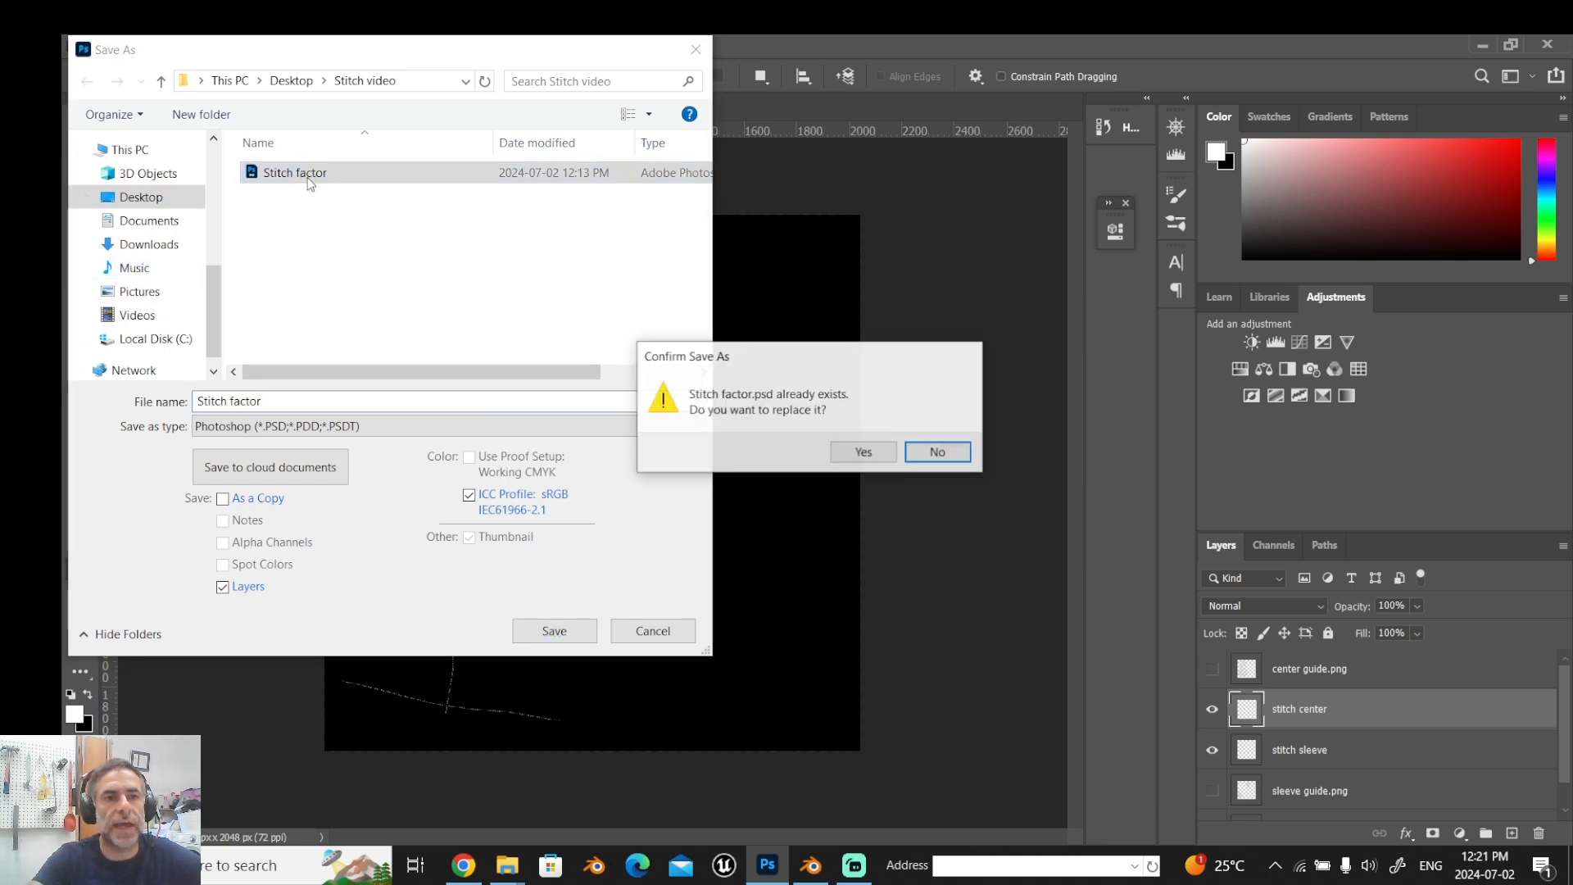
pyautogui.click(861, 452)
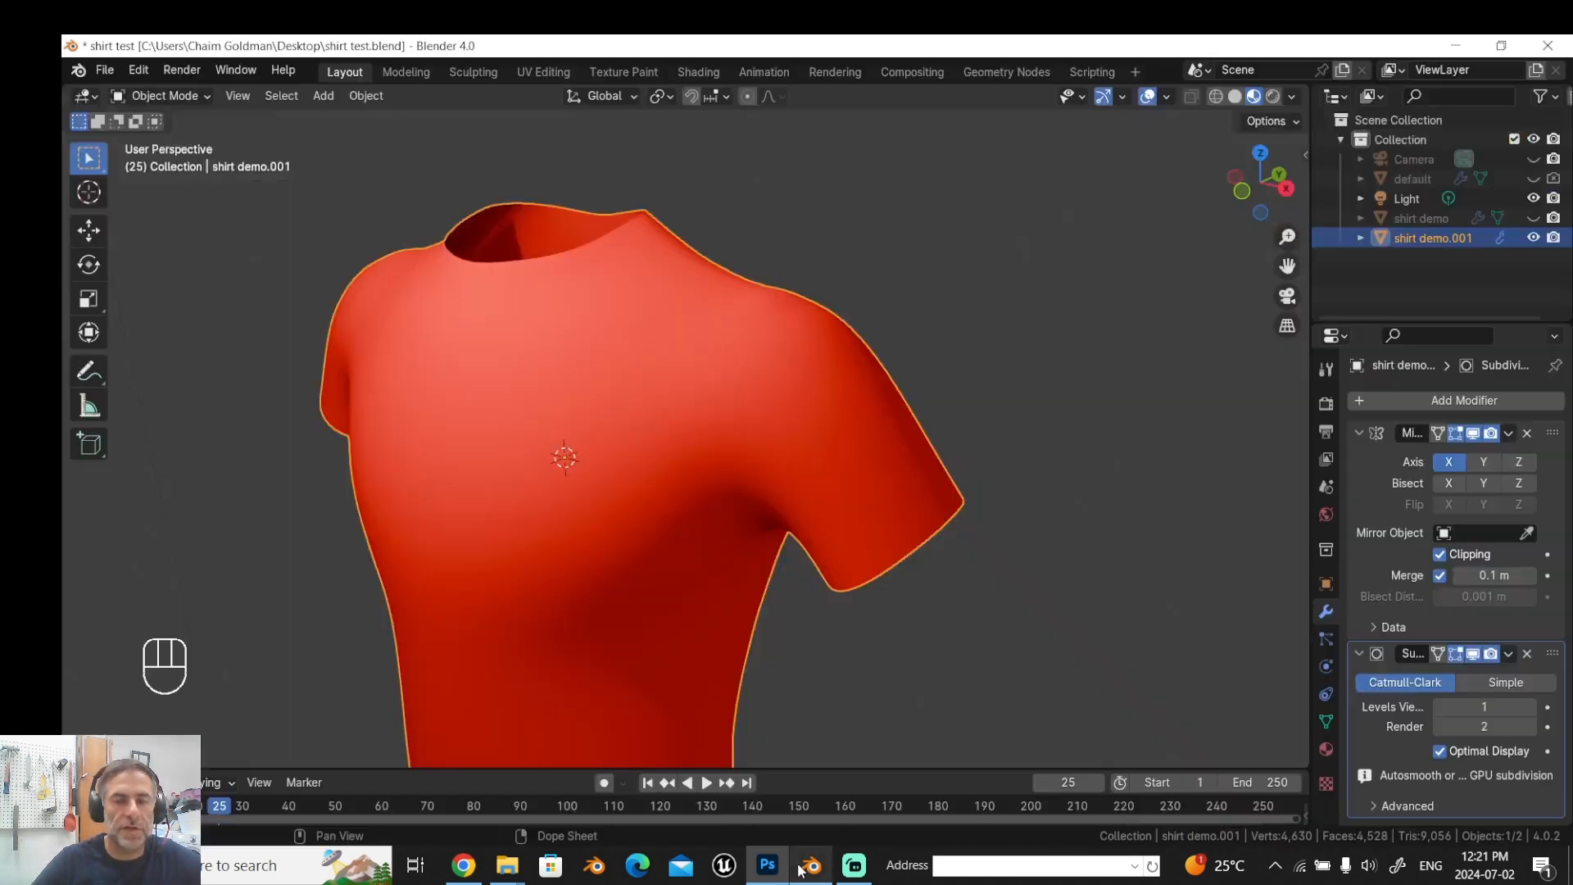
# Switch to Blender's Shading workspace and add an Image Texture node beside the shirt material's Principled BSDF.
pyautogui.click(807, 867)
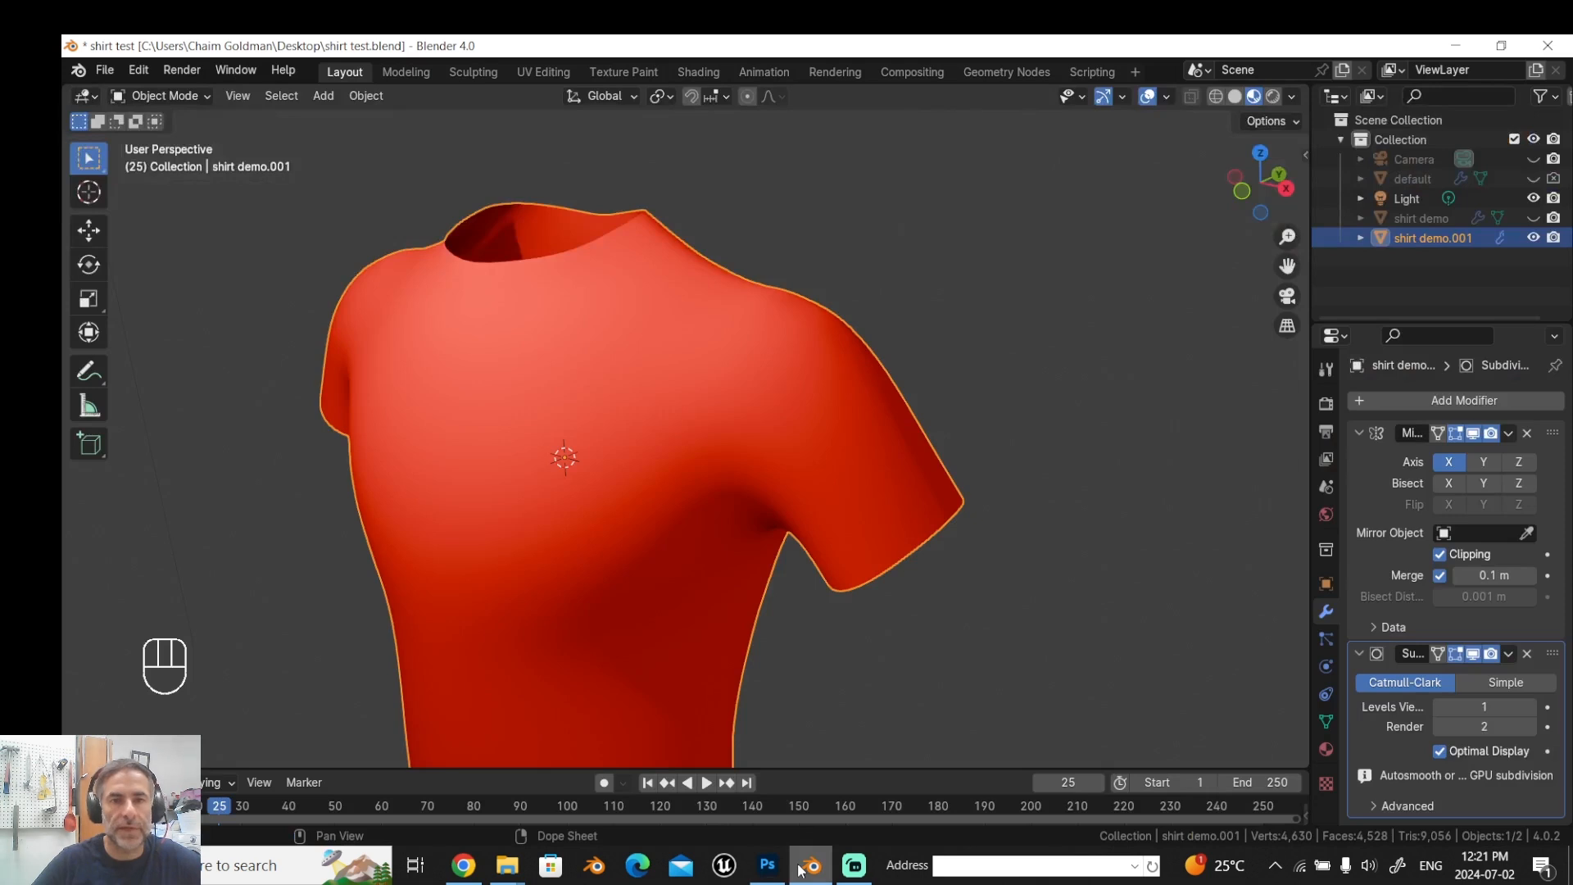
pyautogui.click(699, 72)
pyautogui.moveTo(784, 590); pyautogui.dragTo(739, 592)
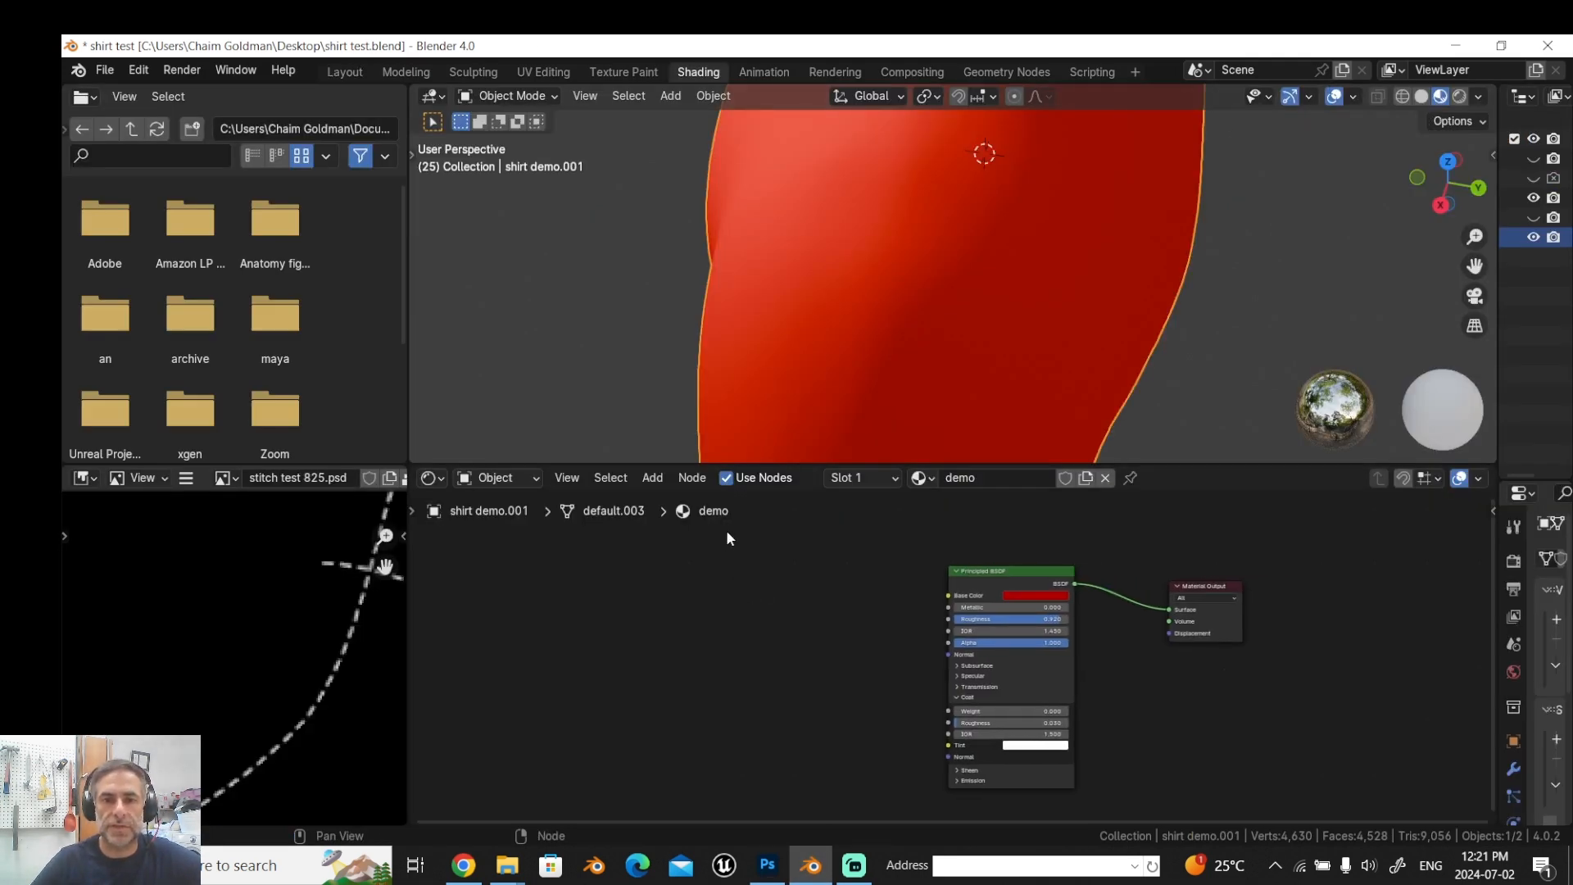
pyautogui.click(652, 478)
pyautogui.write('image')
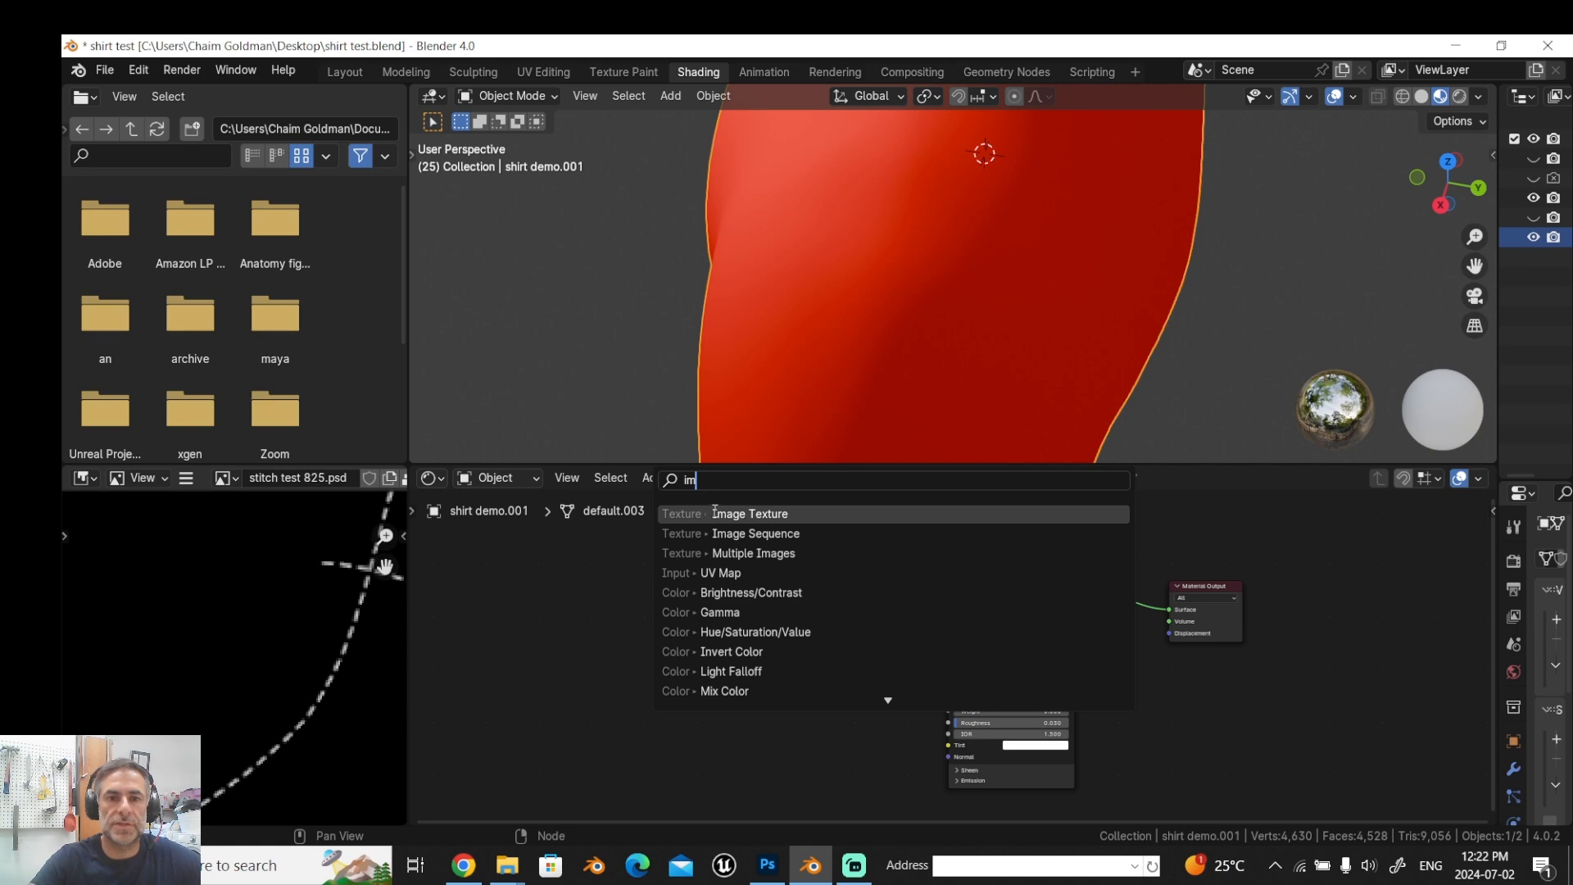
pyautogui.press('Return')
pyautogui.click(613, 607)
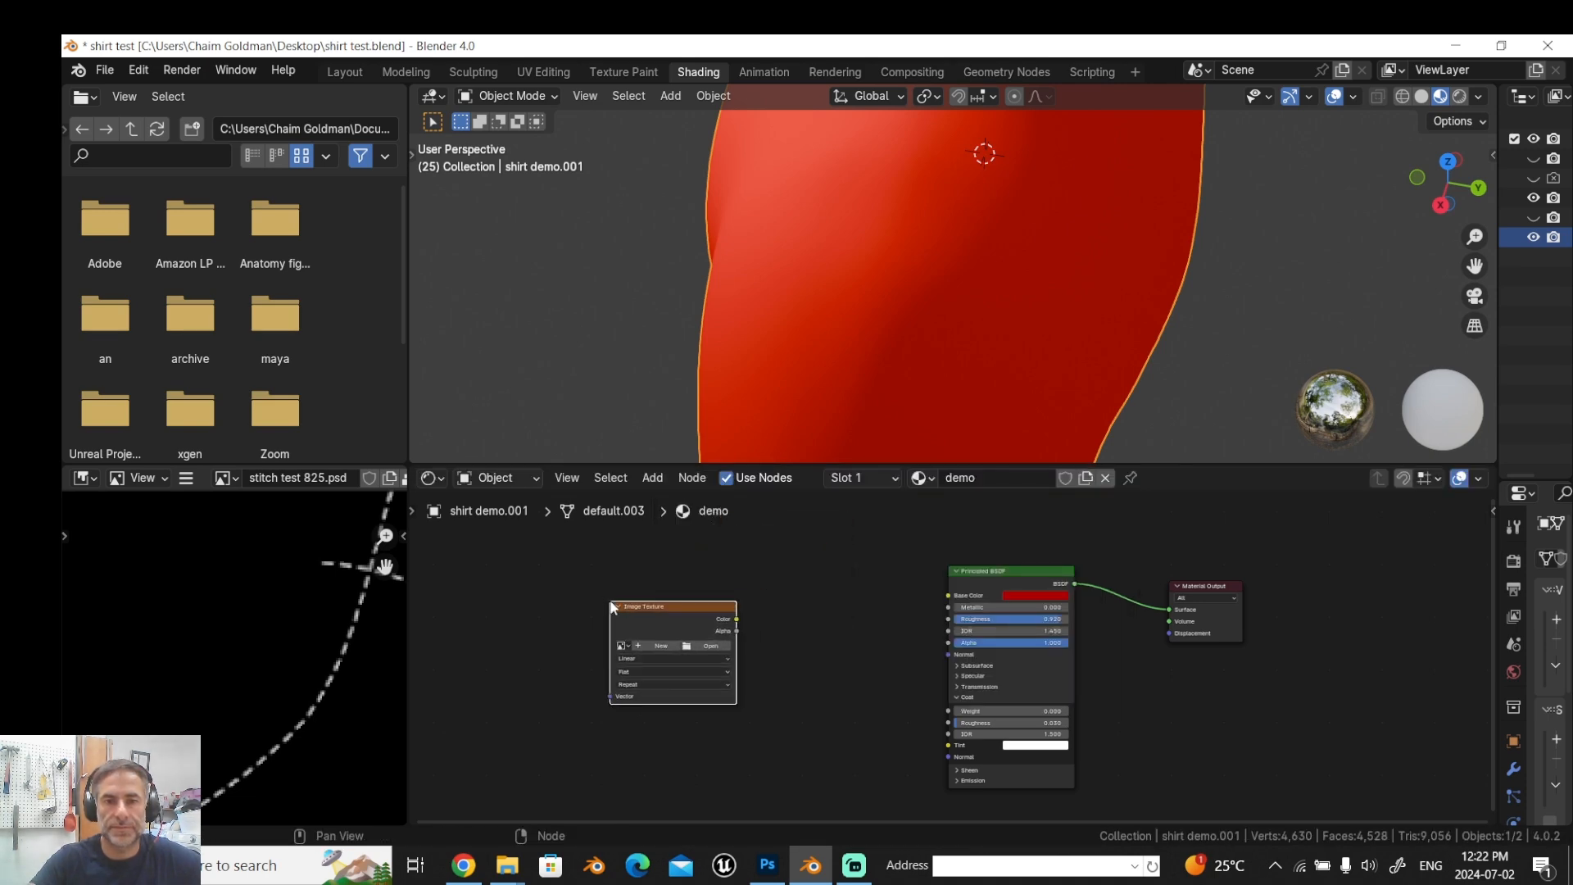
# Load Stitch factor.psd from the Stitch video folder into the Image Texture node.
pyautogui.click(700, 647)
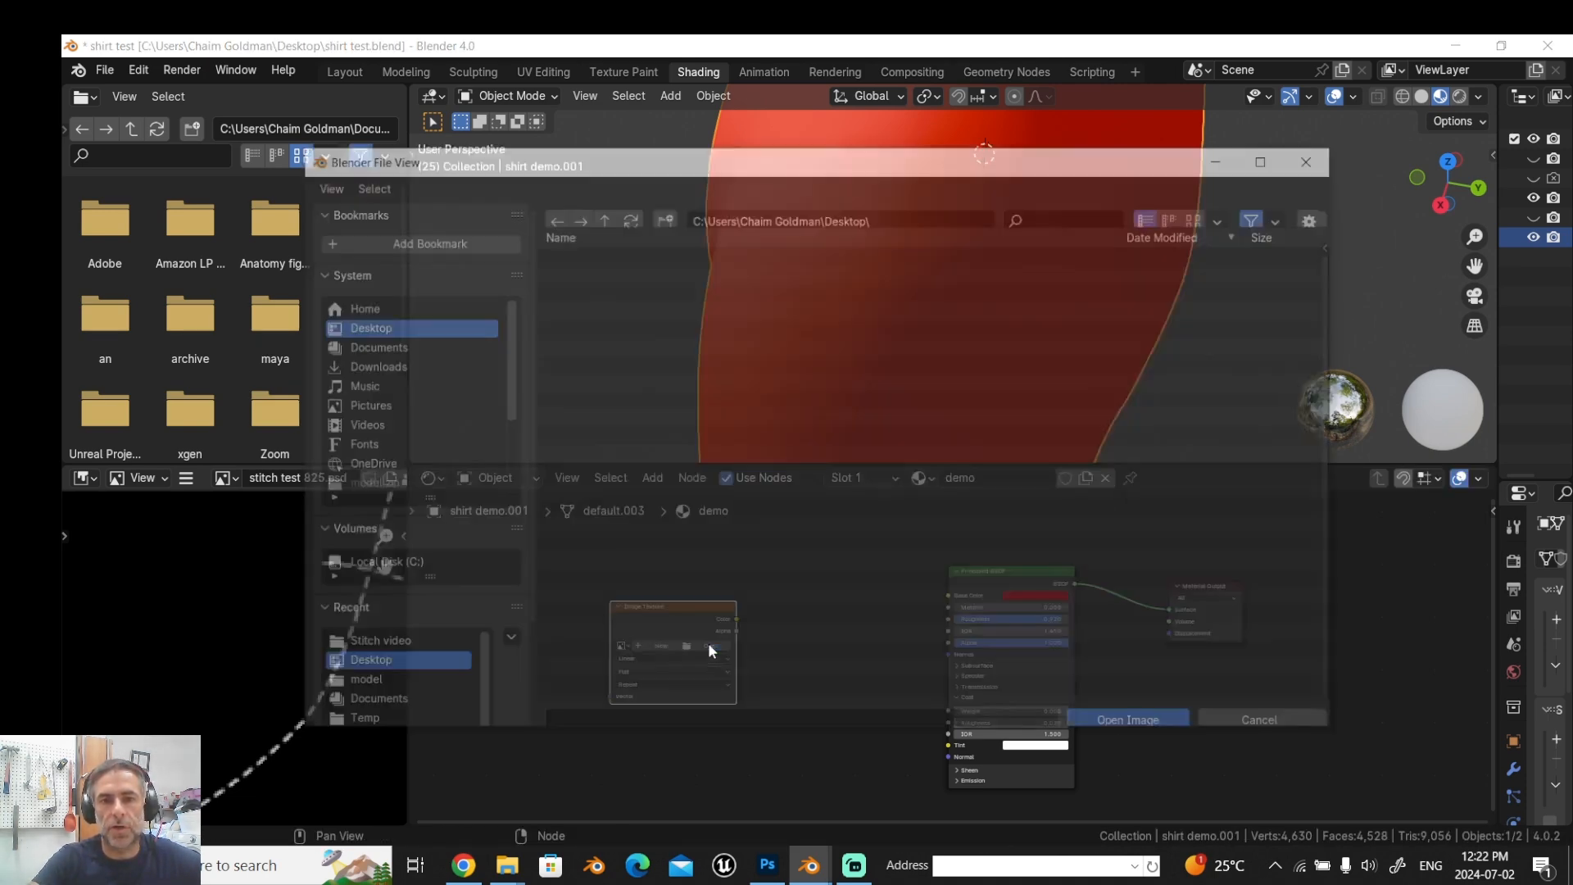
pyautogui.doubleClick(588, 243)
pyautogui.click(588, 239)
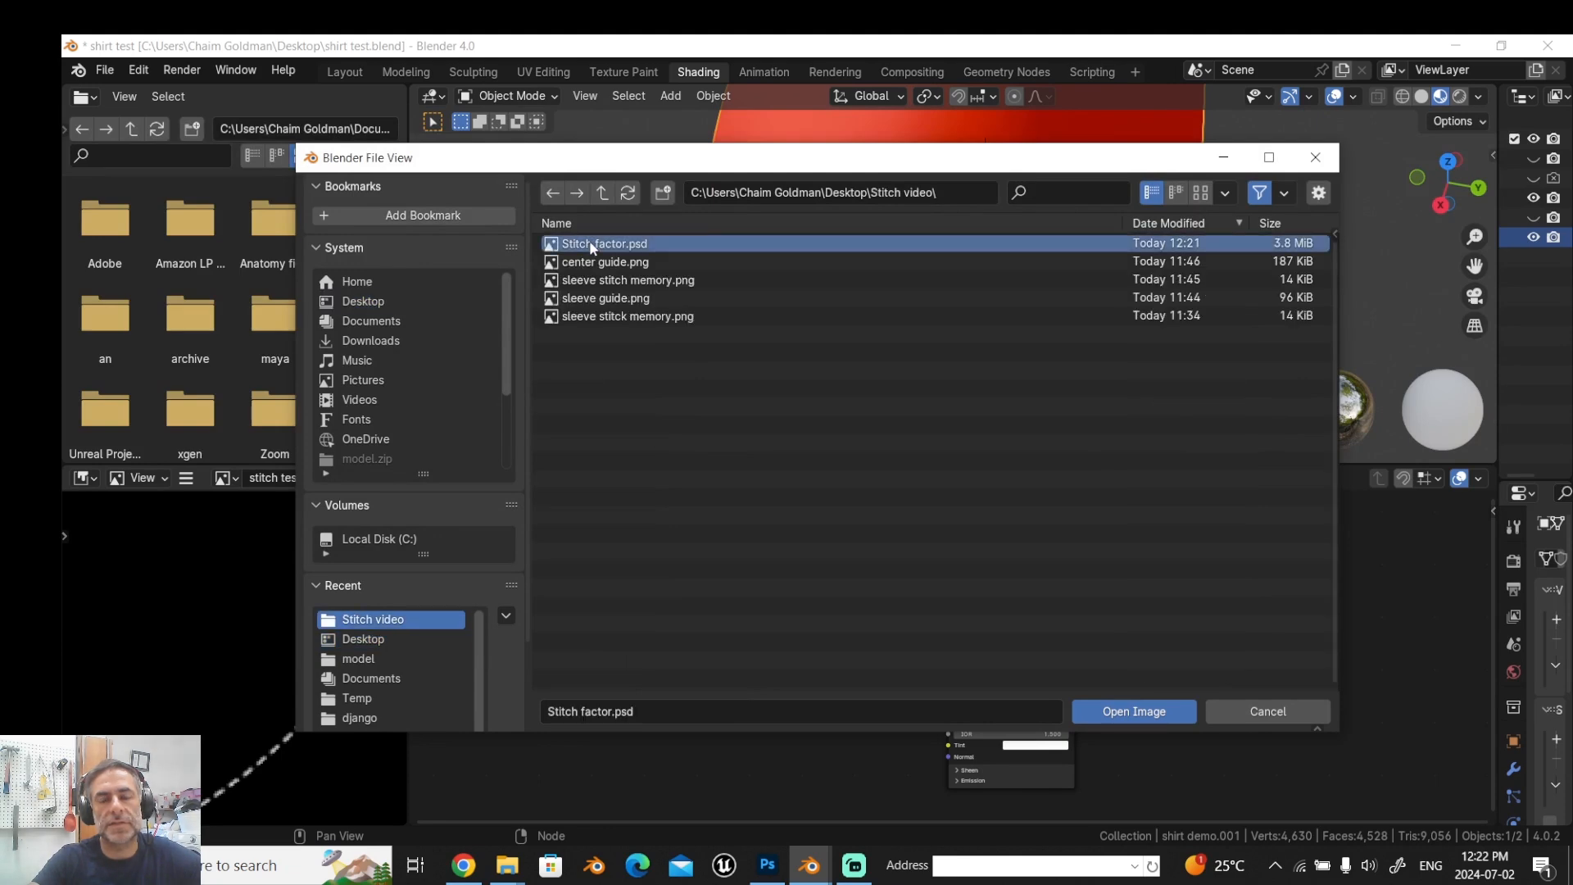
pyautogui.doubleClick(588, 240)
# Enlarge the 3D viewport to show the whole shirt and connect the image texture's Color output to the Principled BSDF's Base Color.
pyautogui.moveTo(693, 343); pyautogui.dragTo(857, 395)
pyautogui.moveTo(772, 462); pyautogui.dragTo(773, 596)
pyautogui.scroll(-5, 736, 466)
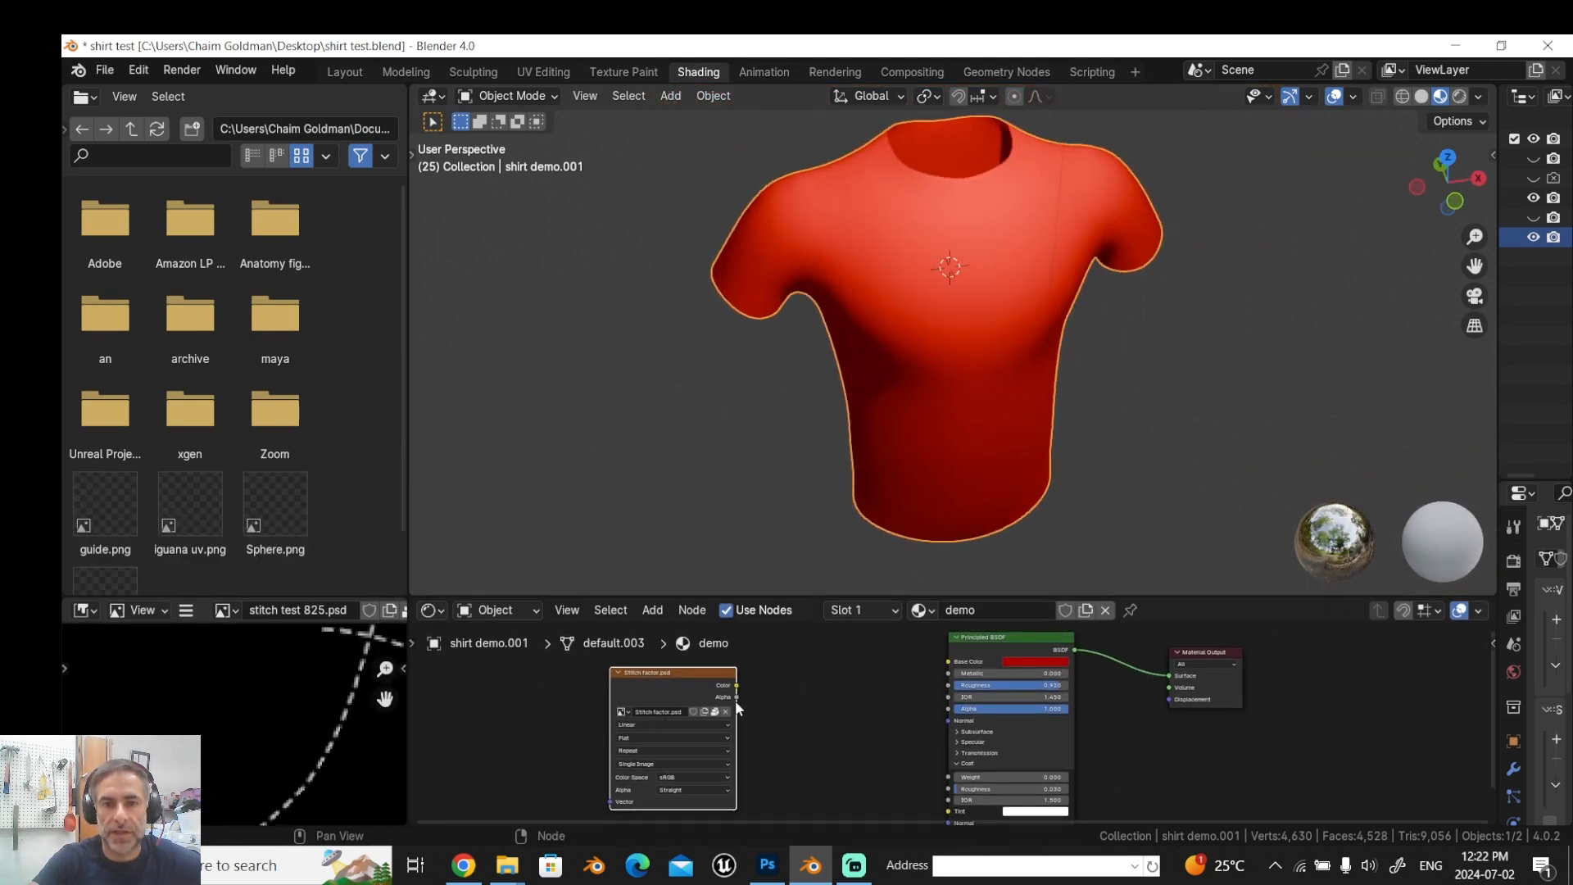
pyautogui.moveTo(735, 685); pyautogui.dragTo(949, 661)
# Examine the textured stitches on the shirt up close, including where the sleeve and shoulder seams cross.
pyautogui.moveTo(930, 372); pyautogui.dragTo(876, 375)
pyautogui.scroll(4, 876, 376)
pyautogui.scroll(3, 875, 376)
pyautogui.scroll(3, 875, 376)
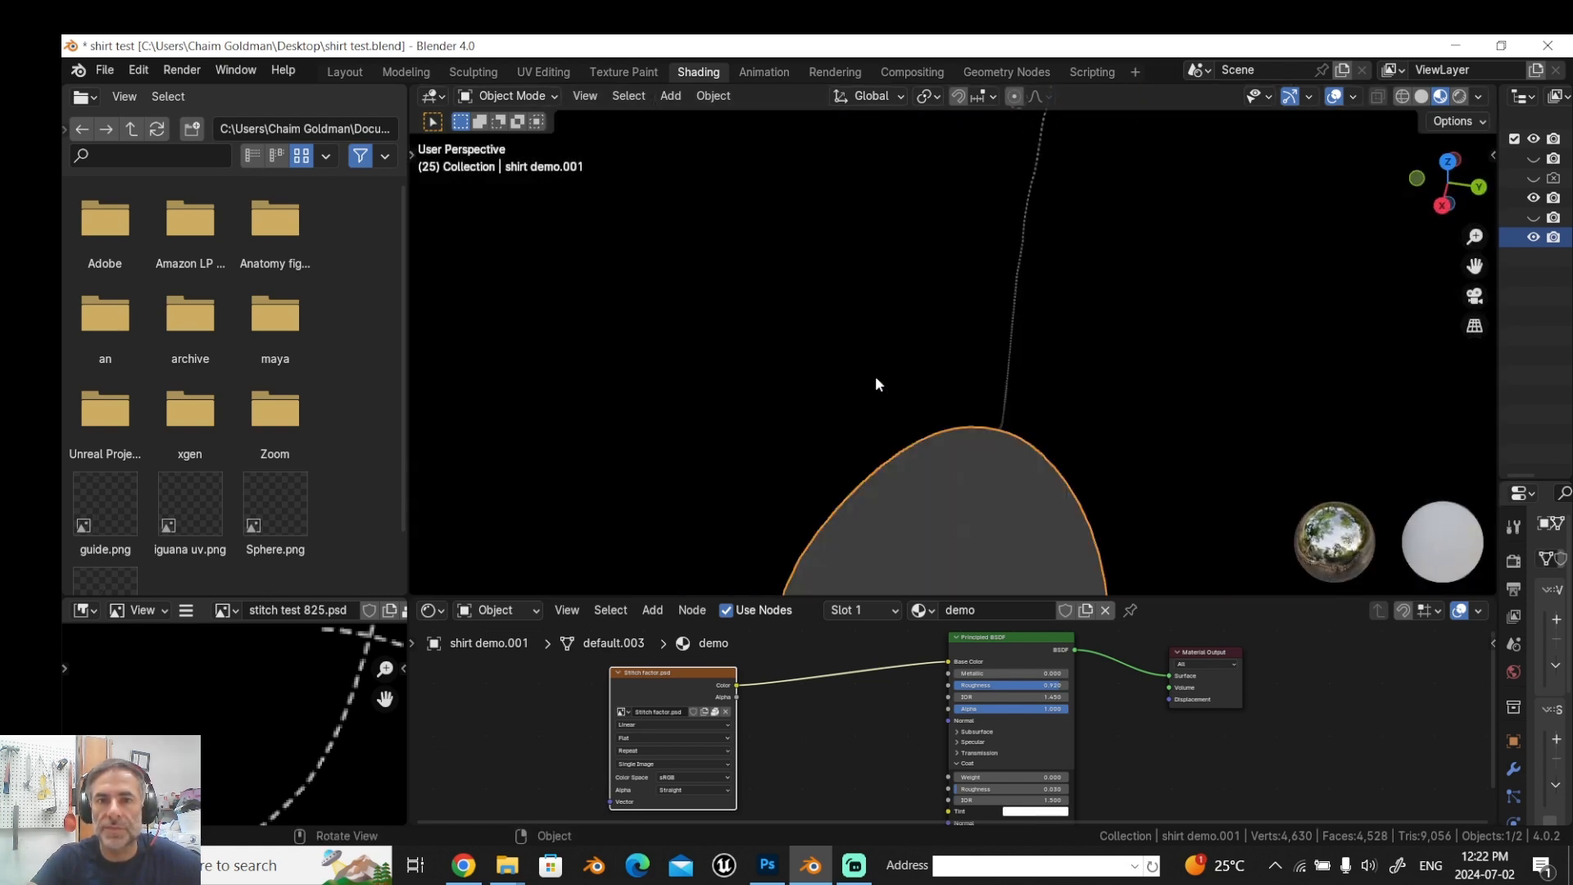
pyautogui.scroll(-2, 827, 378)
pyautogui.scroll(-5, 654, 375)
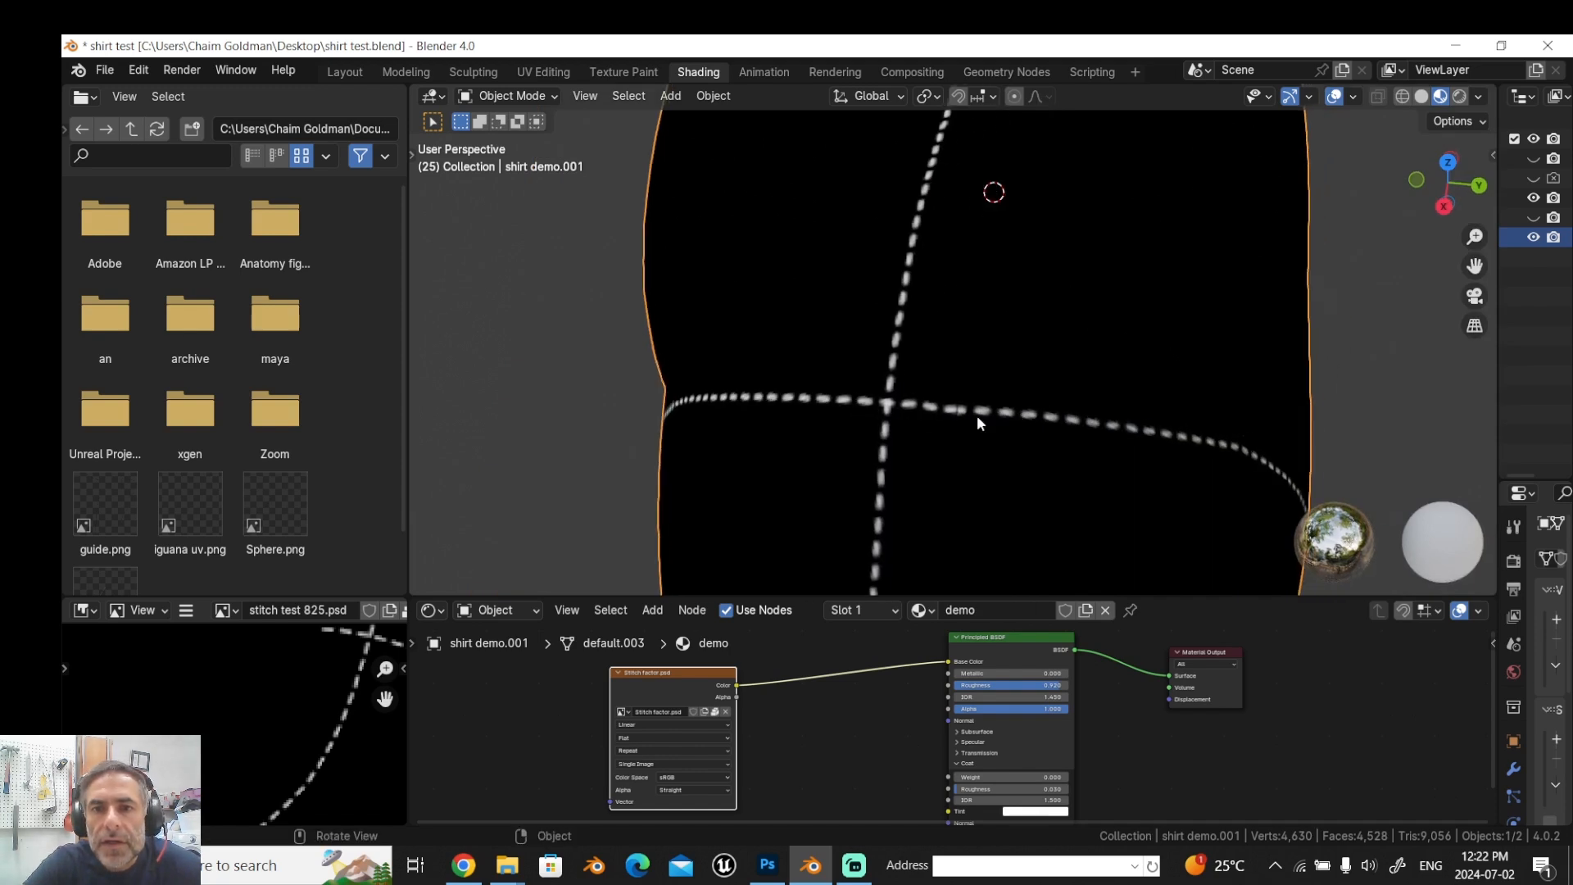
pyautogui.scroll(4, 977, 415)
pyautogui.scroll(-3, 944, 492)
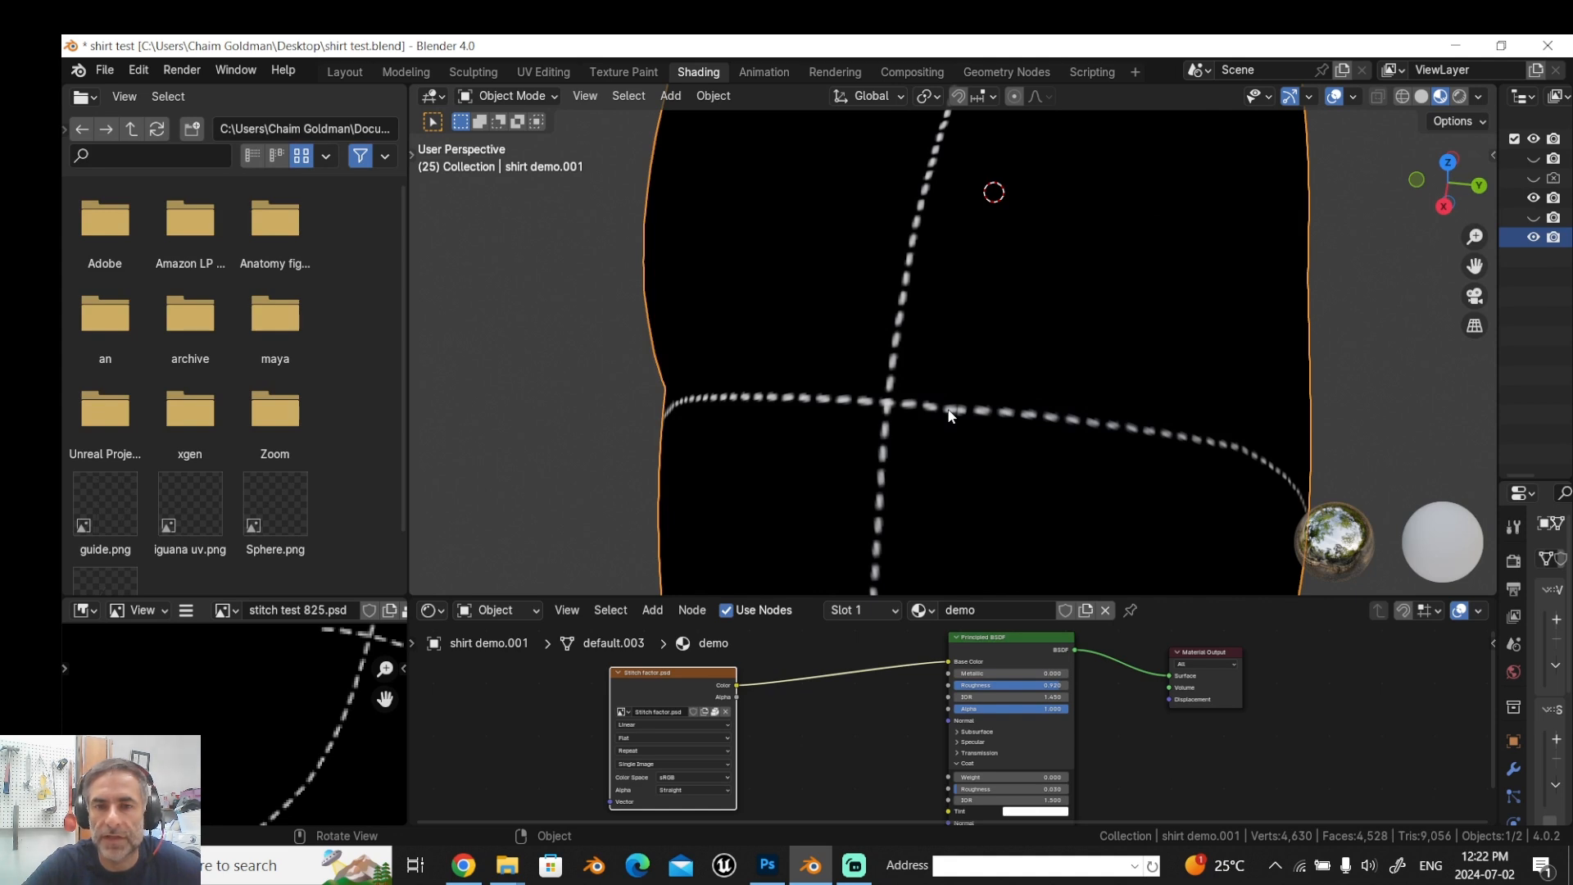
pyautogui.scroll(-3, 936, 408)
pyautogui.moveTo(842, 446); pyautogui.dragTo(1090, 352)
# Switch to the Layout workspace and examine the stitch lines around the shirt's shoulders, sleeves and side.
pyautogui.click(344, 73)
pyautogui.moveTo(734, 424); pyautogui.dragTo(675, 441)
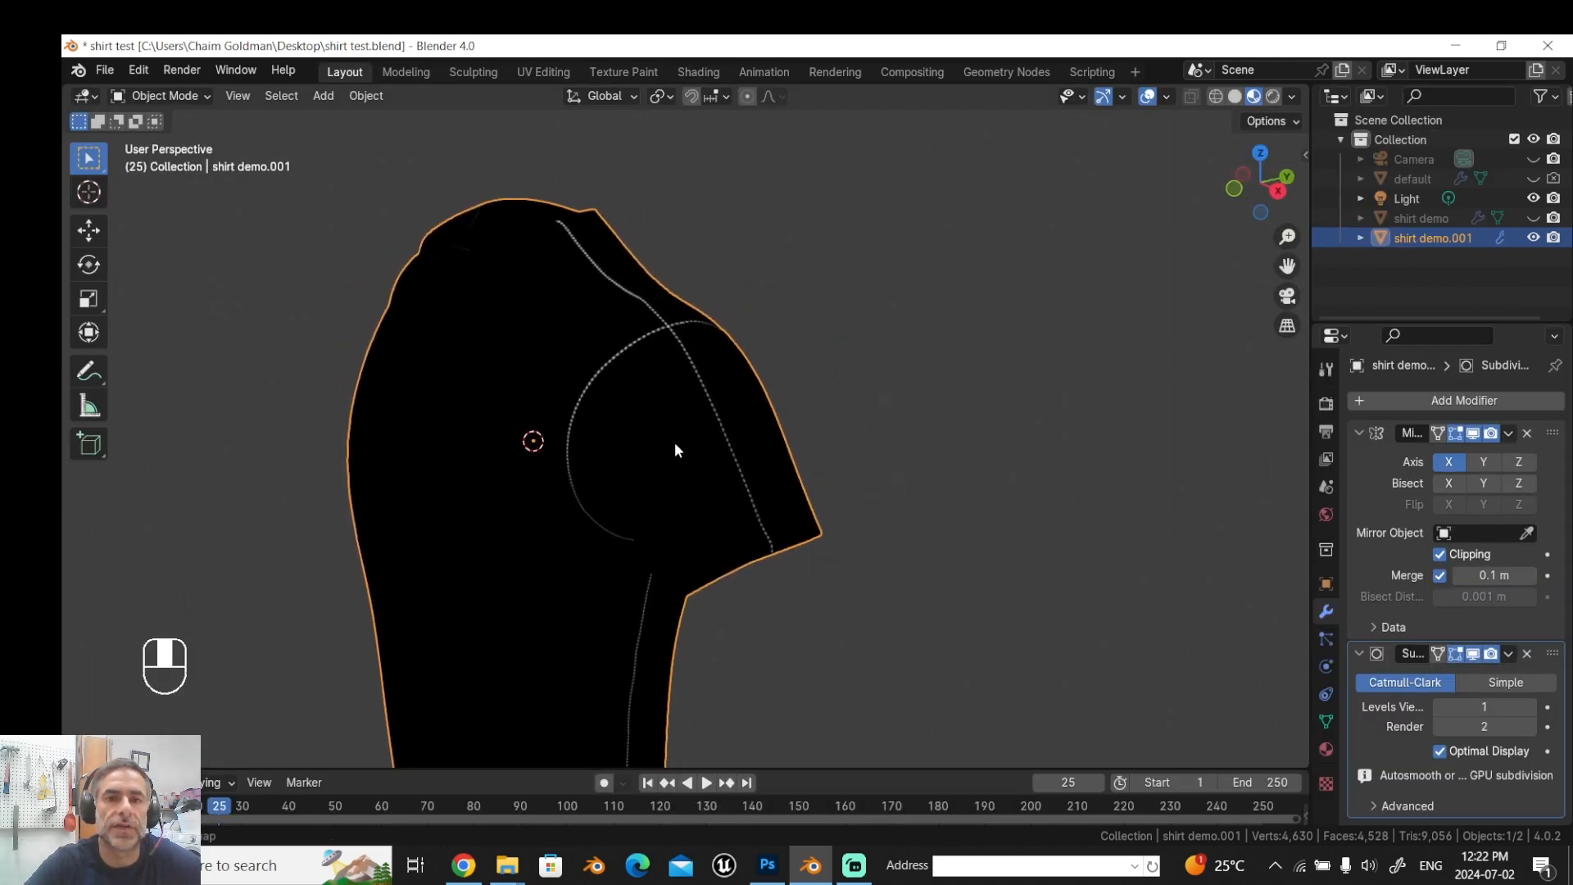
pyautogui.scroll(2, 673, 438)
pyautogui.moveTo(543, 448); pyautogui.dragTo(671, 453)
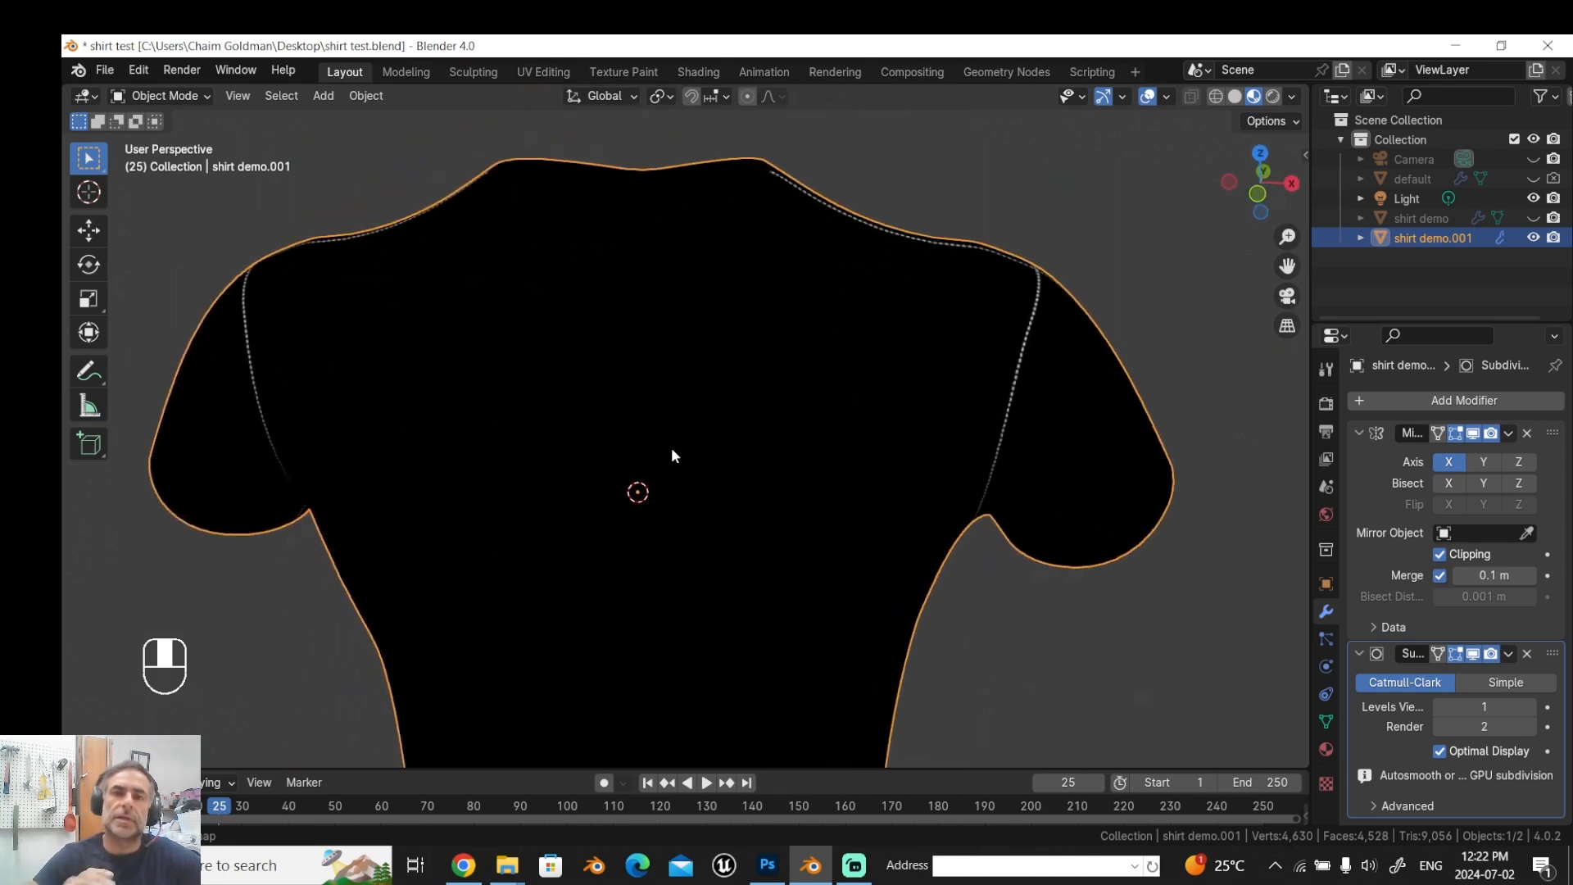
pyautogui.scroll(-2, 688, 426)
pyautogui.moveTo(698, 397); pyautogui.dragTo(586, 407)
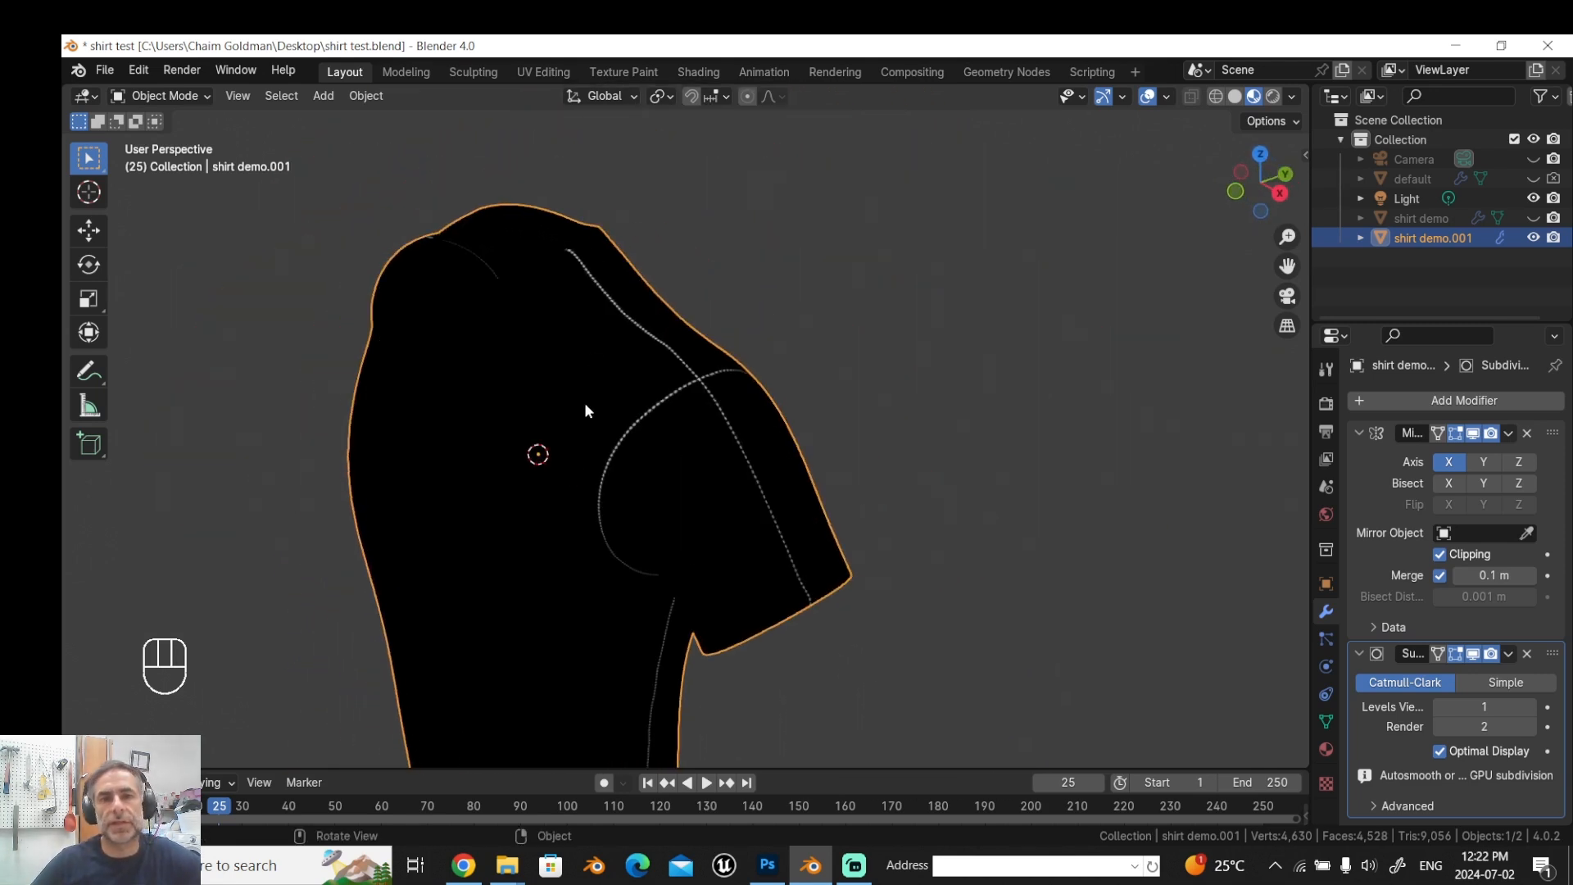
# In the Shading workspace, disconnect the stitch image from Base Color and place a duplicate Principled BSDF below the original.
pyautogui.click(696, 71)
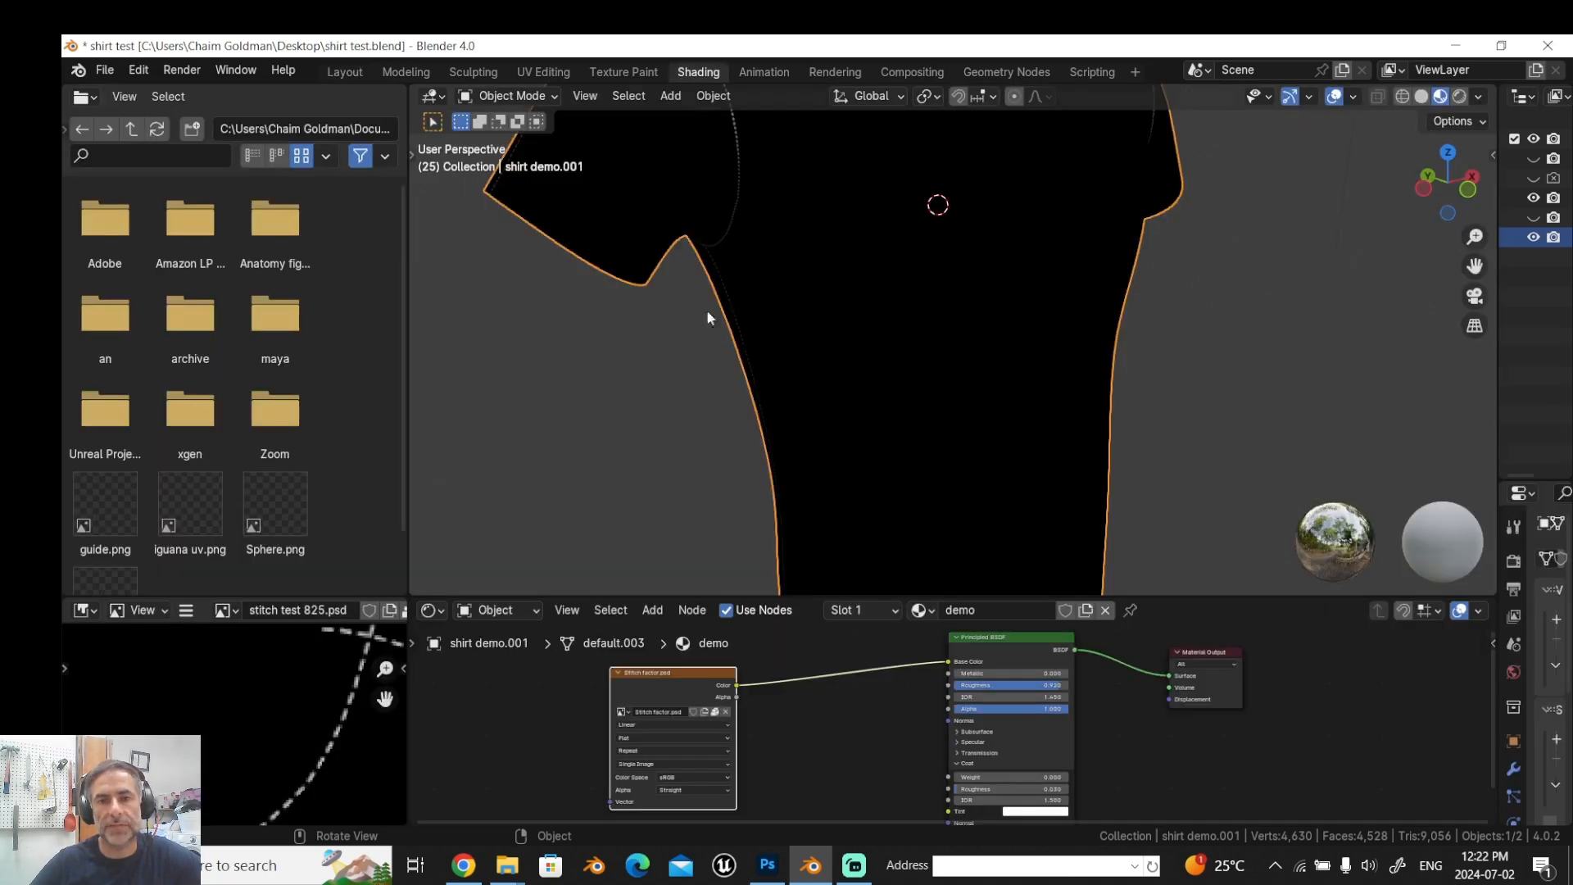
pyautogui.moveTo(749, 597); pyautogui.dragTo(754, 207)
pyautogui.moveTo(843, 420); pyautogui.dragTo(725, 469)
pyautogui.scroll(1, 758, 368)
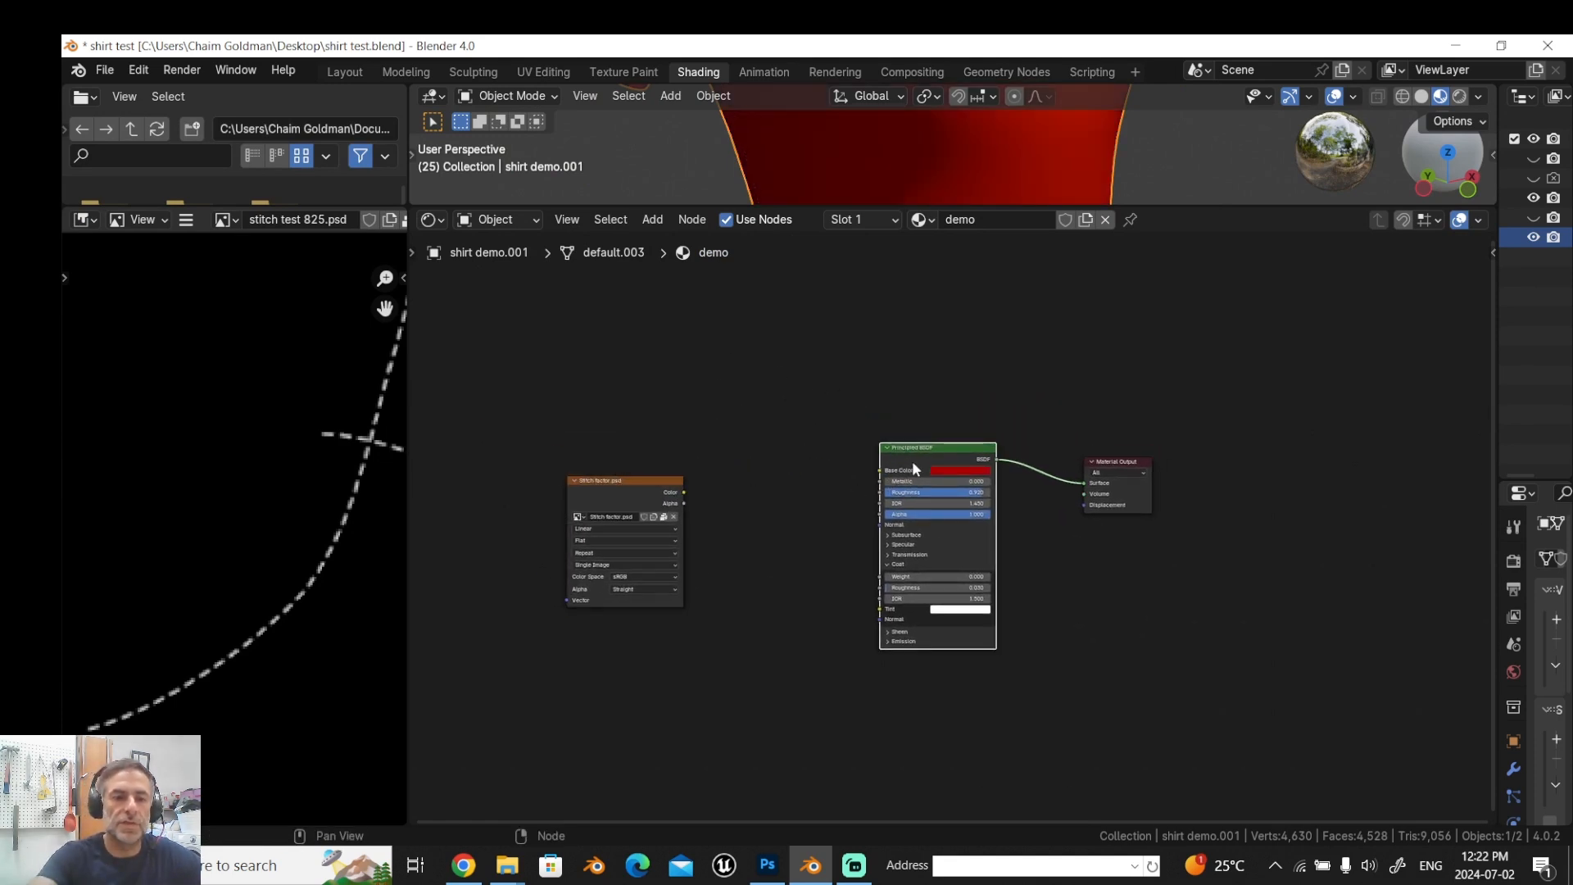
pyautogui.hotkey('shift', 'd')
pyautogui.click(902, 706)
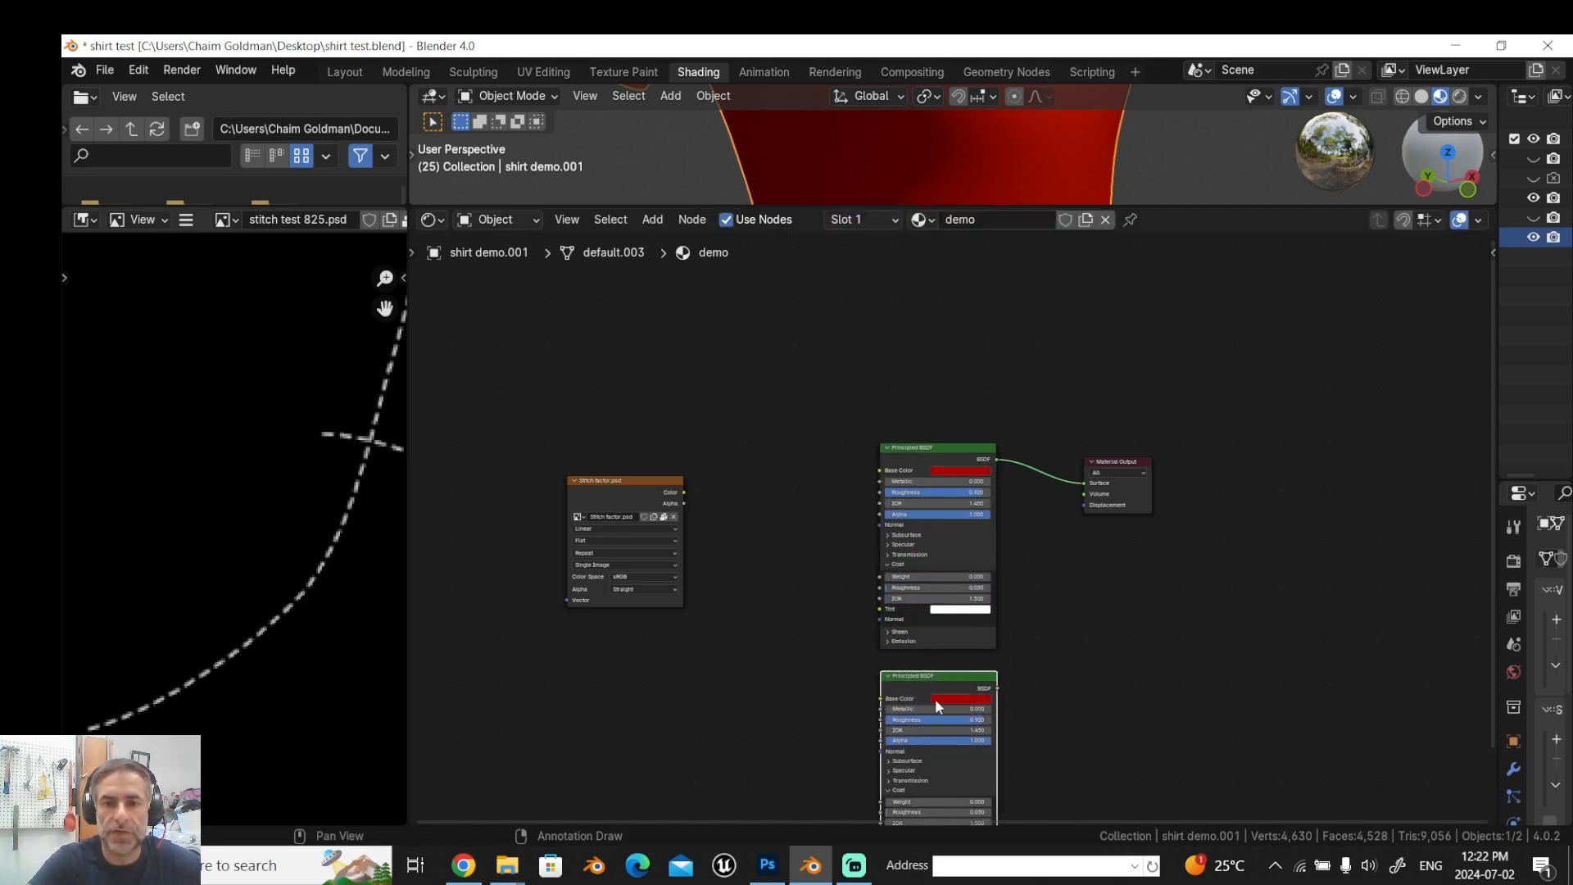
# Set the duplicate Principled BSDF's Base Color to a near-white grey with saturation 0.
pyautogui.click(950, 698)
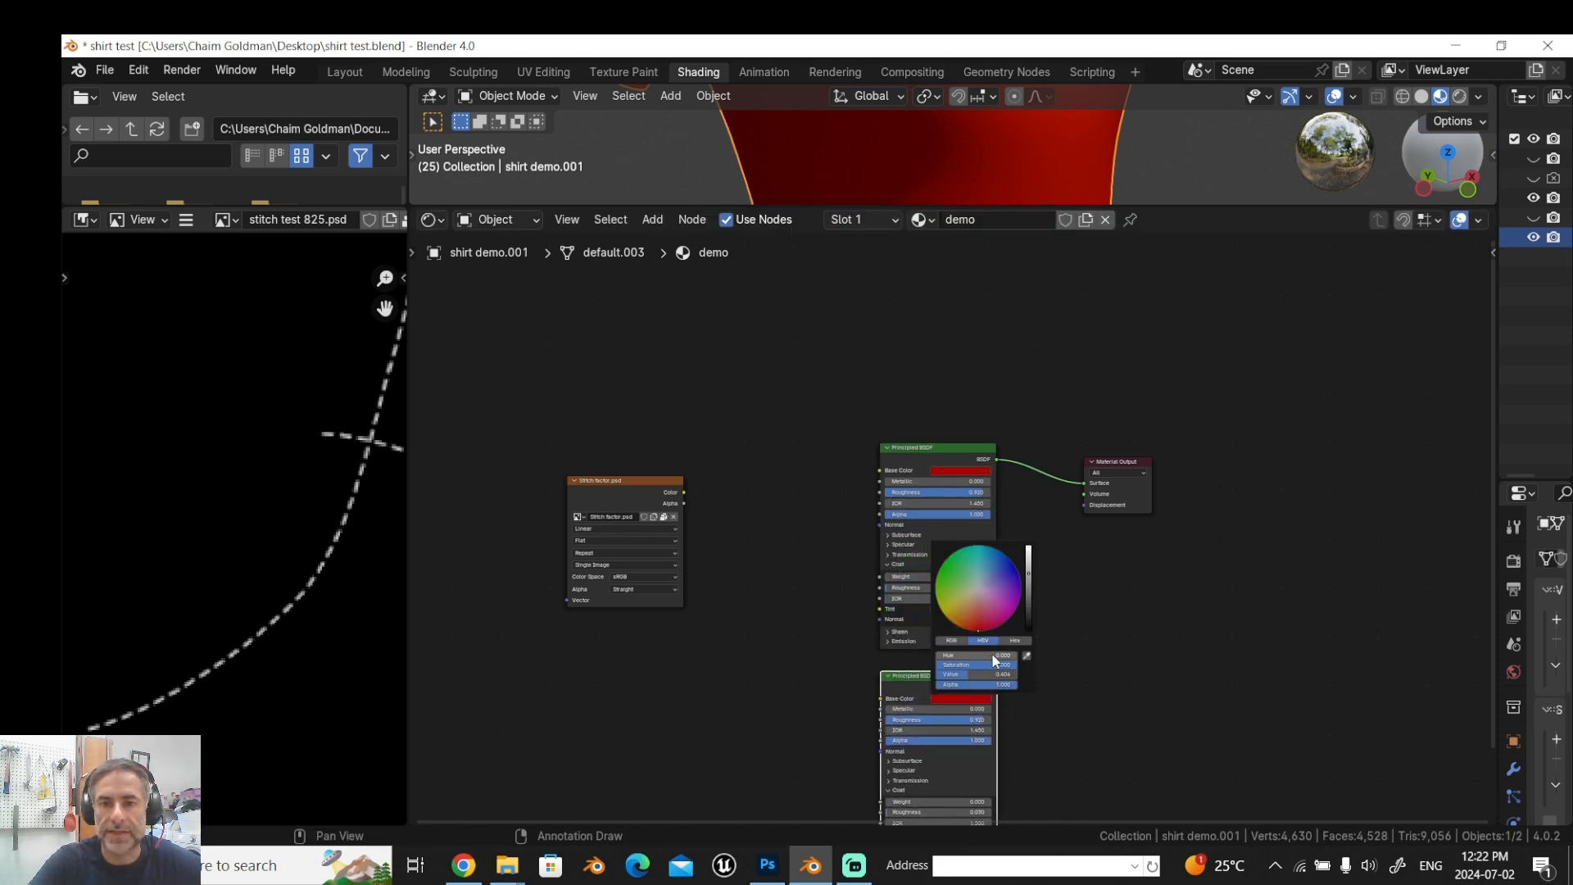
pyautogui.scroll(1, 854, 661)
pyautogui.moveTo(853, 660); pyautogui.dragTo(747, 504)
pyautogui.scroll(4, 759, 538)
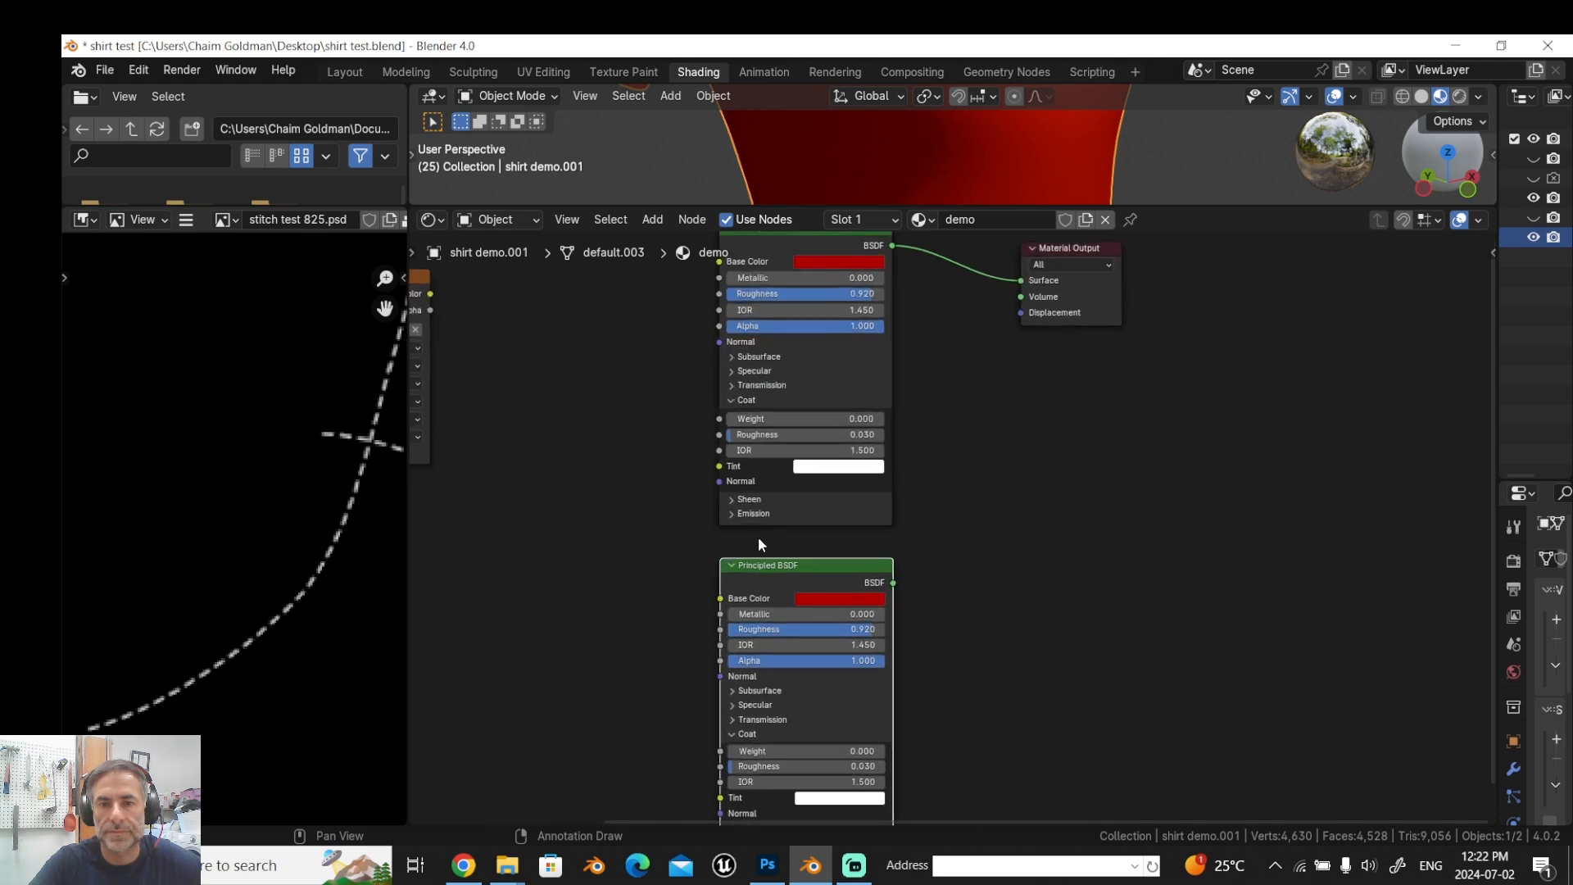
pyautogui.click(766, 617)
pyautogui.click(875, 535)
pyautogui.write('0\\')
pyautogui.press('Return')
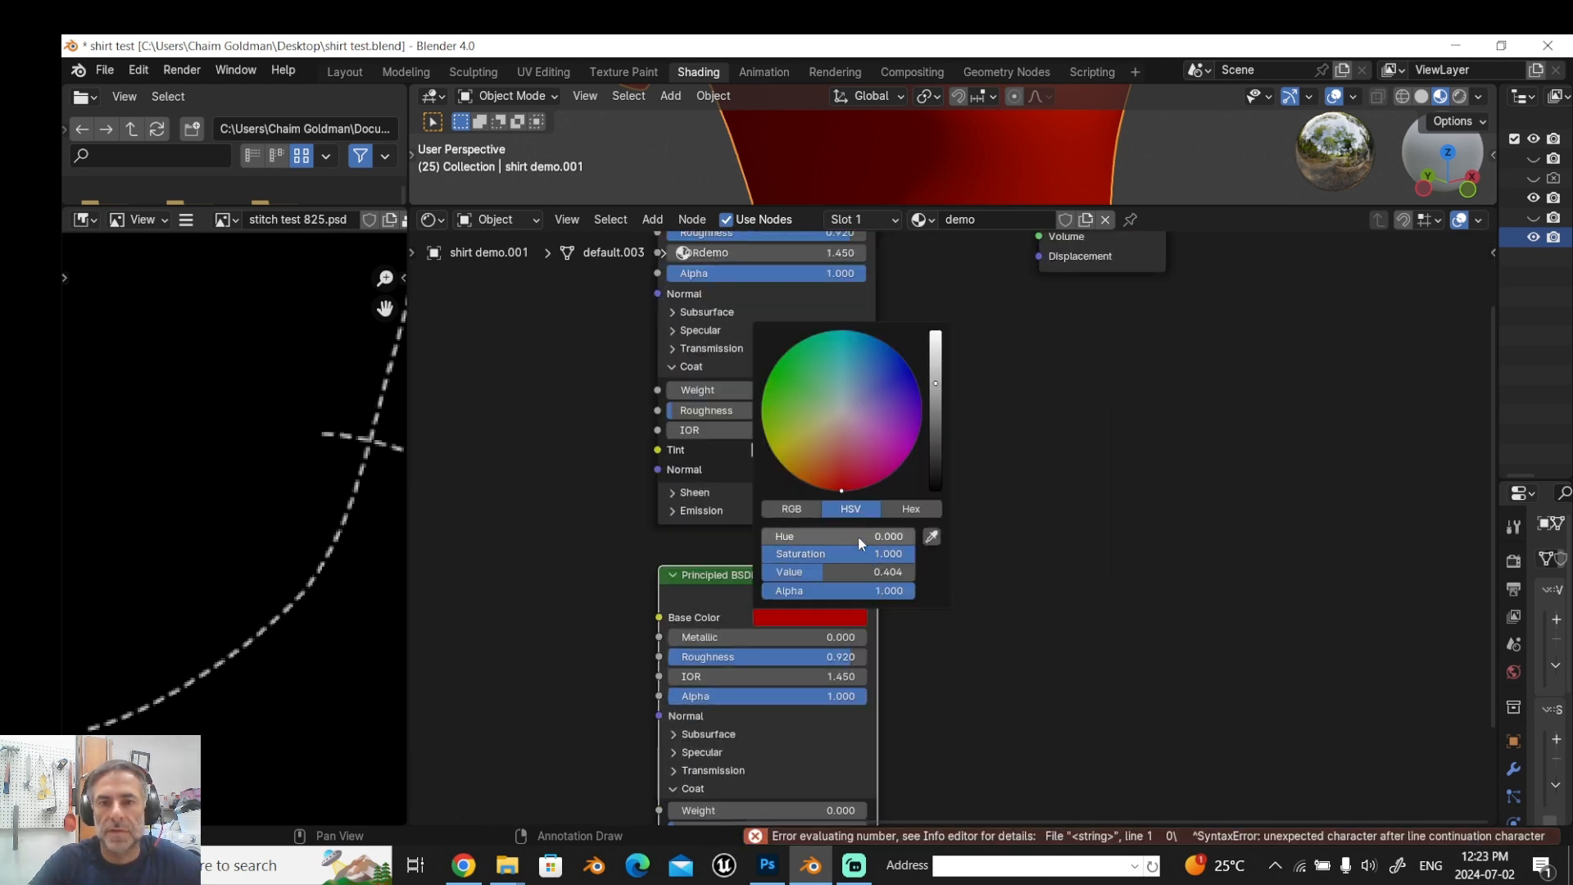
pyautogui.click(863, 554)
pyautogui.write('0')
pyautogui.press('Return')
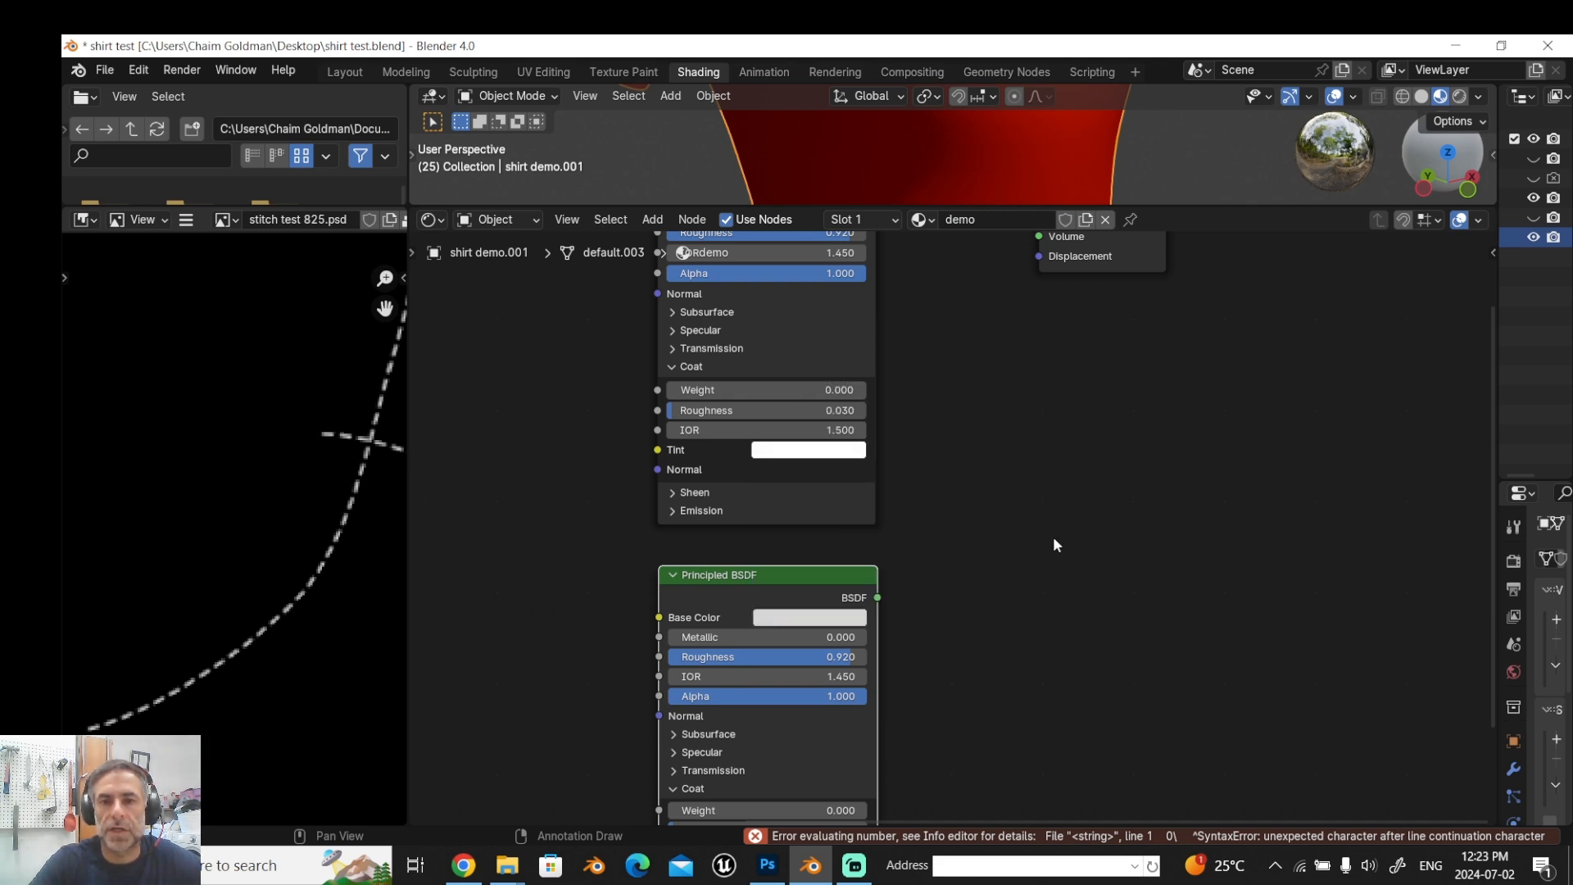
# Make room before the Material Output and insert a Mix Shader between it and the red Principled BSDF.
pyautogui.scroll(-3, 1050, 536)
pyautogui.moveTo(1021, 458); pyautogui.dragTo(994, 506)
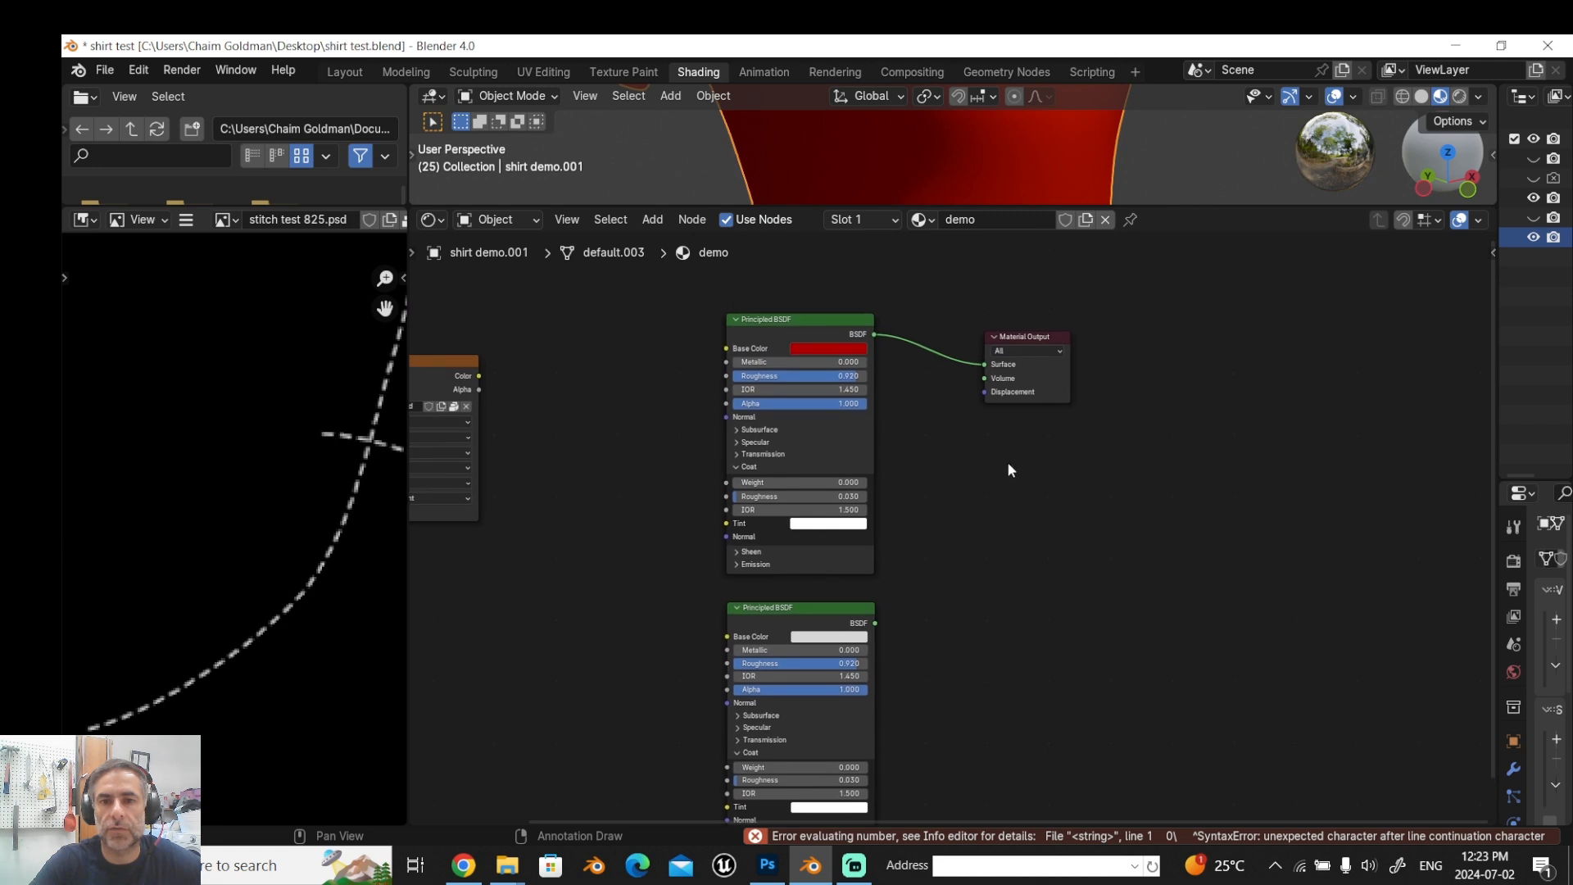
pyautogui.moveTo(1043, 376); pyautogui.dragTo(1183, 399)
pyautogui.click(650, 222)
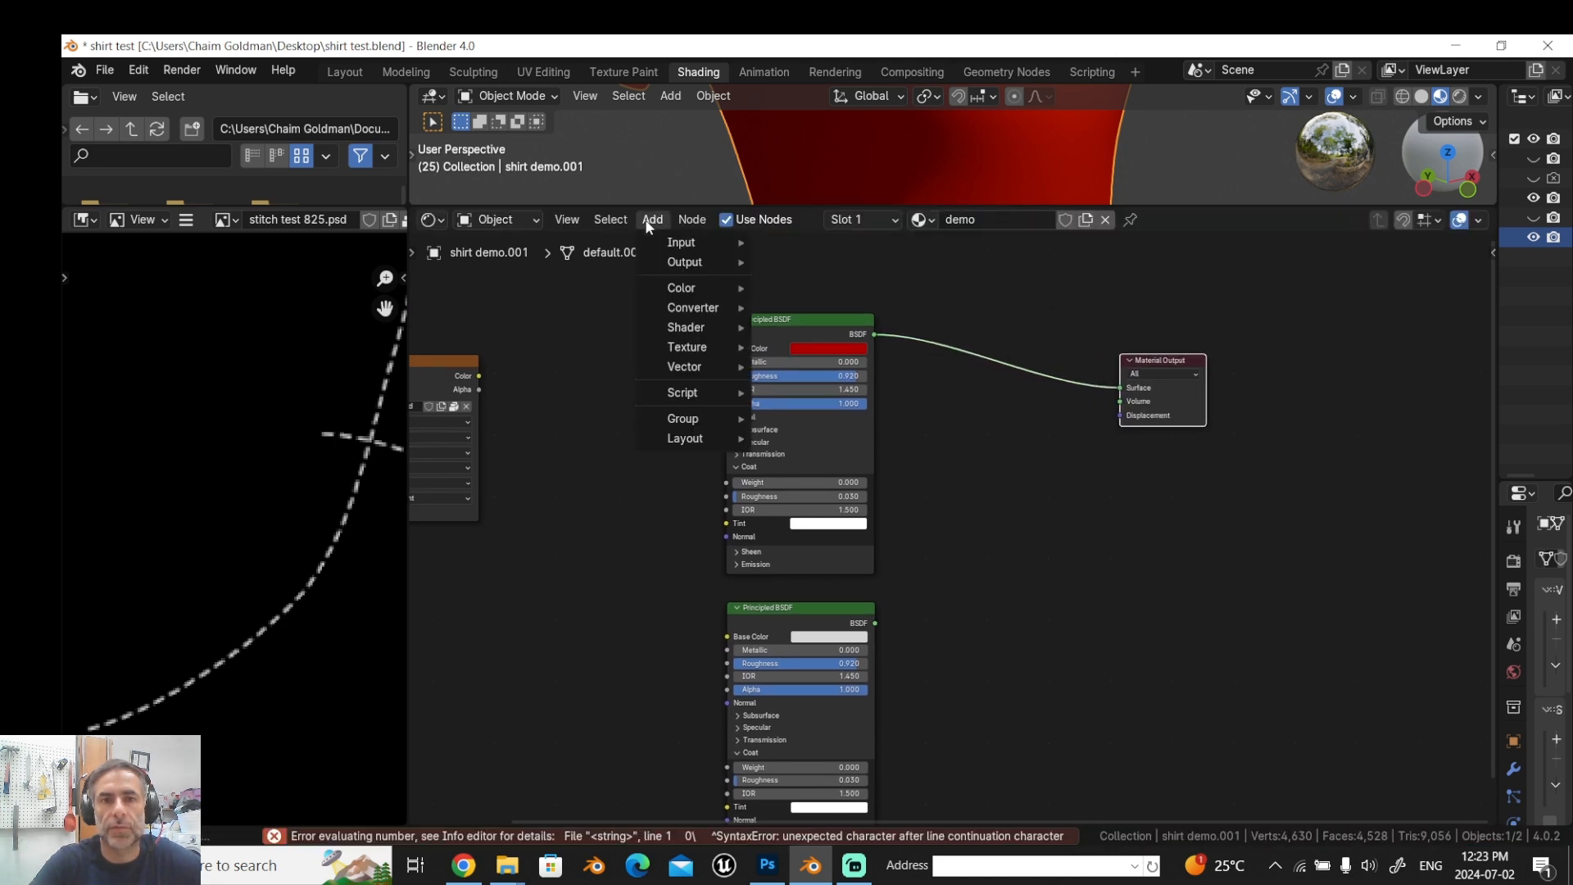
pyautogui.write('mi')
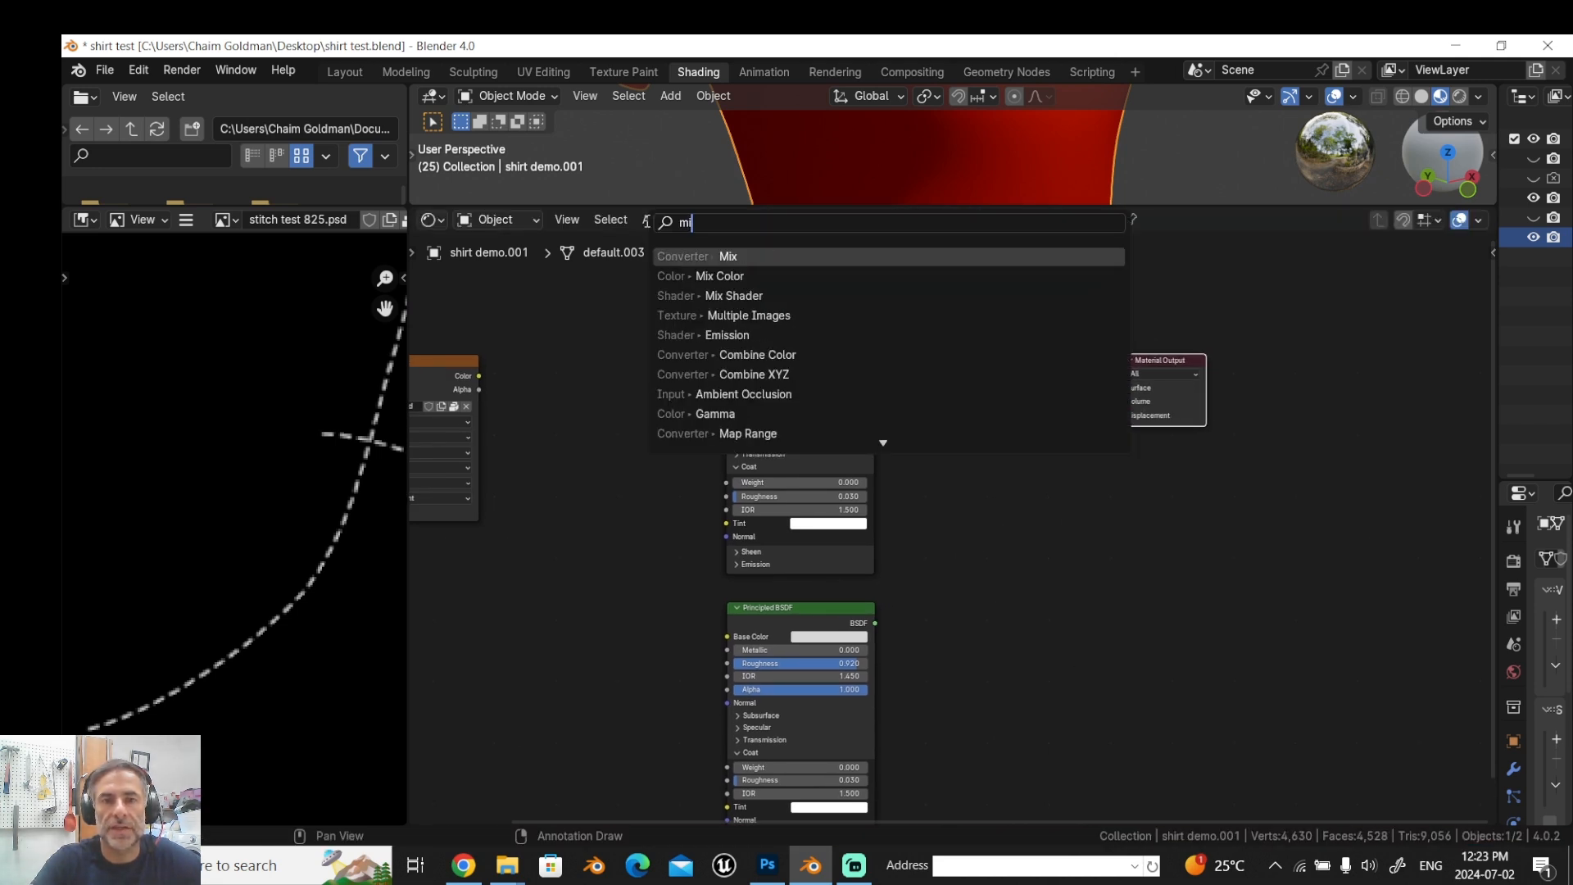
pyautogui.click(711, 295)
pyautogui.click(969, 345)
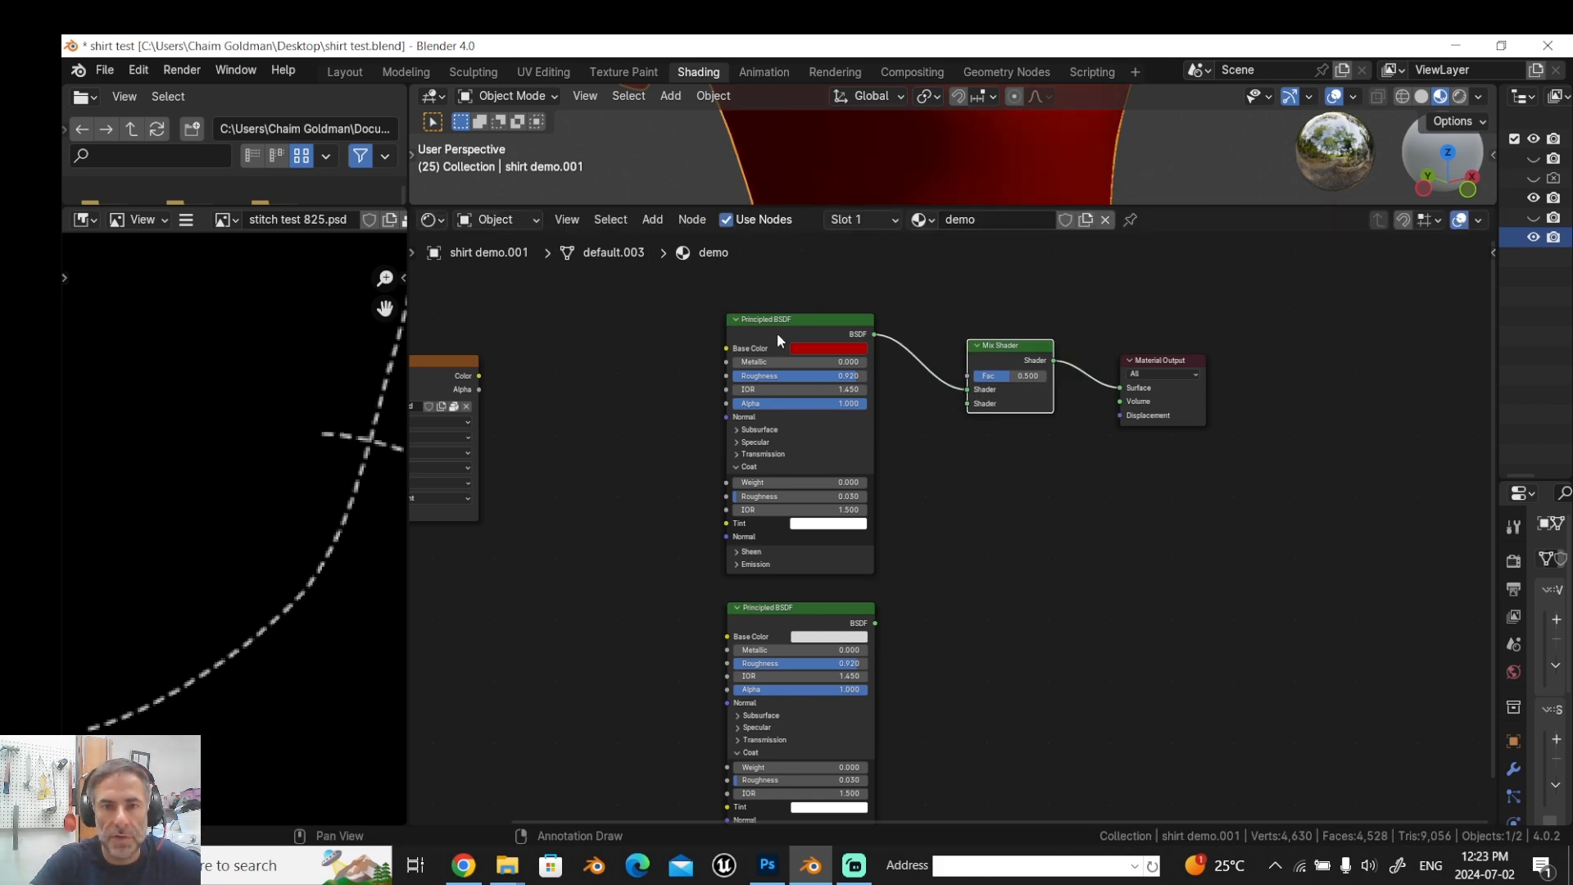
# Connect the near-white Principled BSDF to the Mix Shader's second Shader input and the Stitch factor.psd Color output to its Fac.
pyautogui.moveTo(875, 623); pyautogui.dragTo(968, 404)
pyautogui.moveTo(656, 441); pyautogui.dragTo(843, 514)
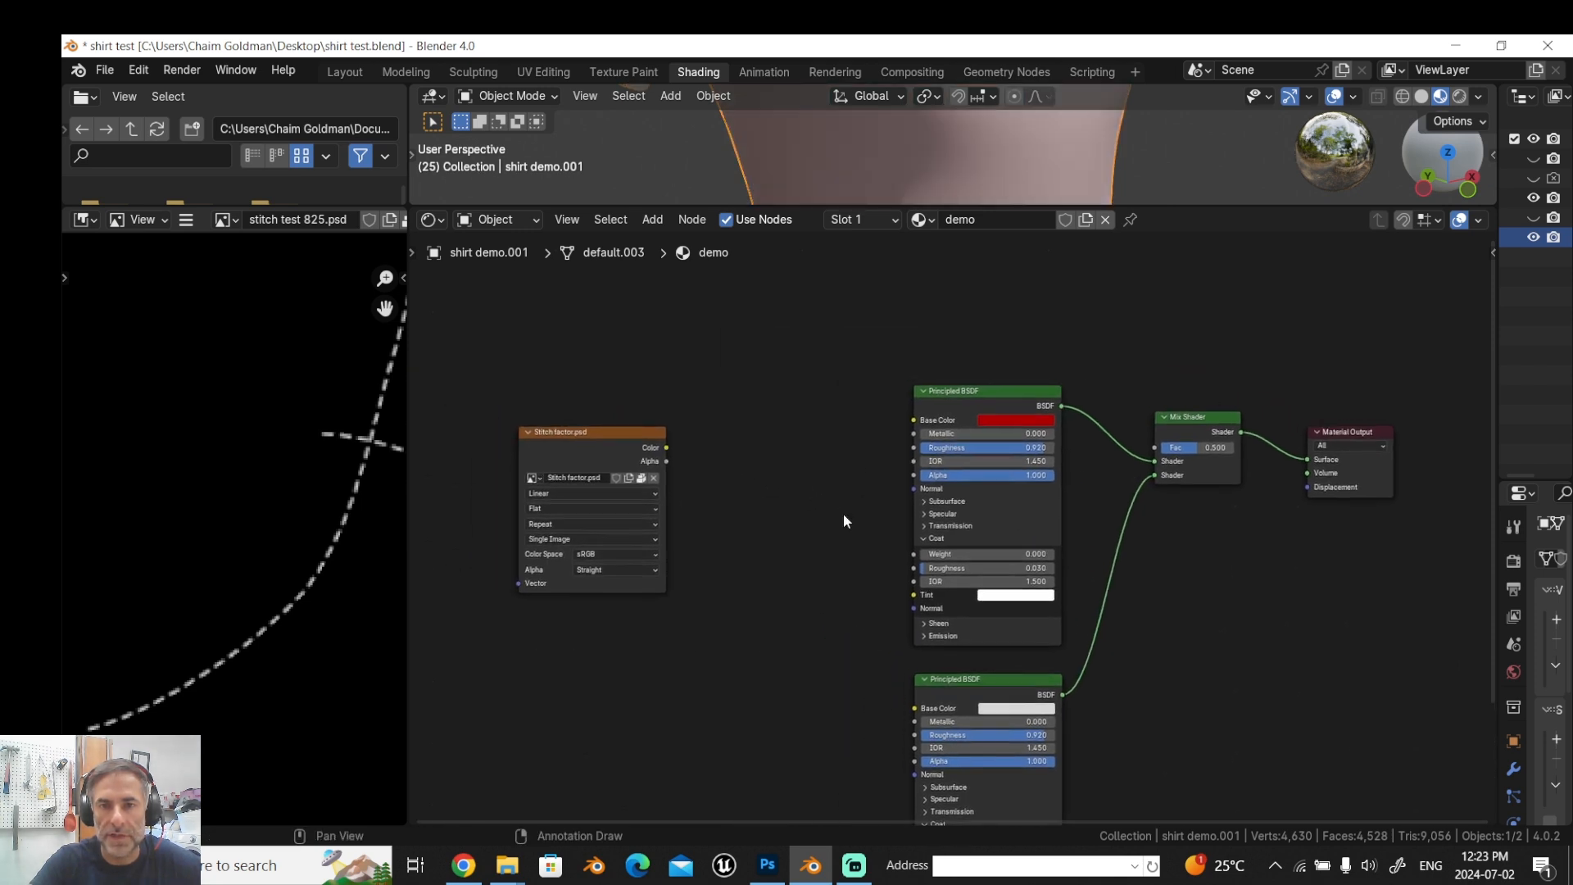
pyautogui.moveTo(556, 455); pyautogui.dragTo(1134, 274)
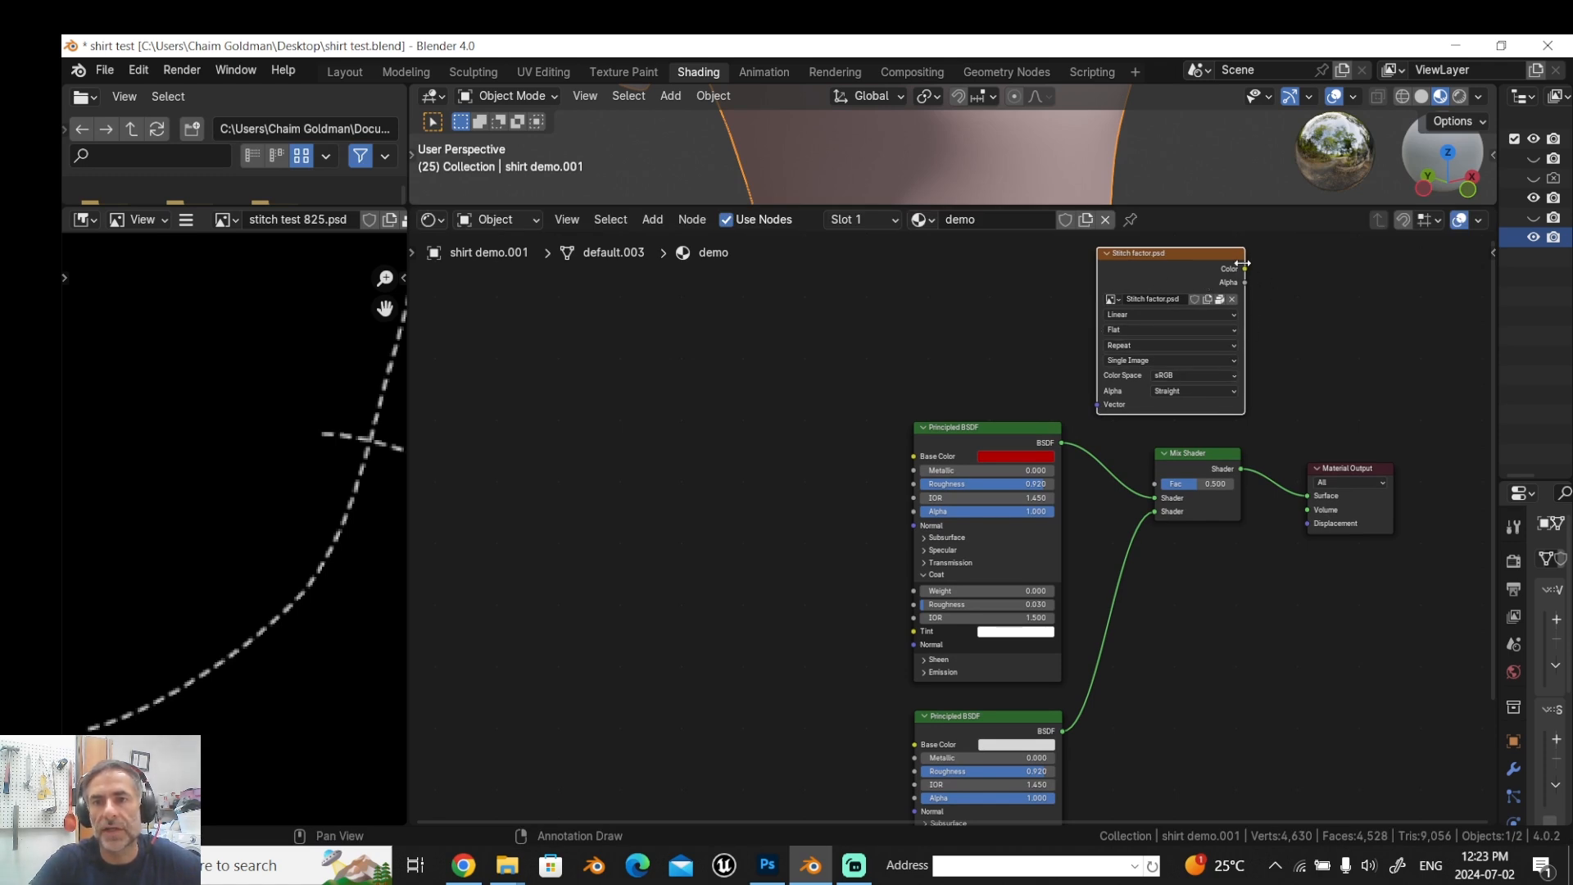
pyautogui.scroll(-1, 1244, 264)
pyautogui.moveTo(1225, 285); pyautogui.dragTo(1140, 487)
# Examine the stitch lines on the red shirt from several sides, including the shoulder and sleeve seam crossing.
pyautogui.moveTo(728, 203); pyautogui.dragTo(713, 714)
pyautogui.moveTo(769, 362); pyautogui.dragTo(1005, 318)
pyautogui.scroll(5, 916, 328)
pyautogui.scroll(-5, 941, 441)
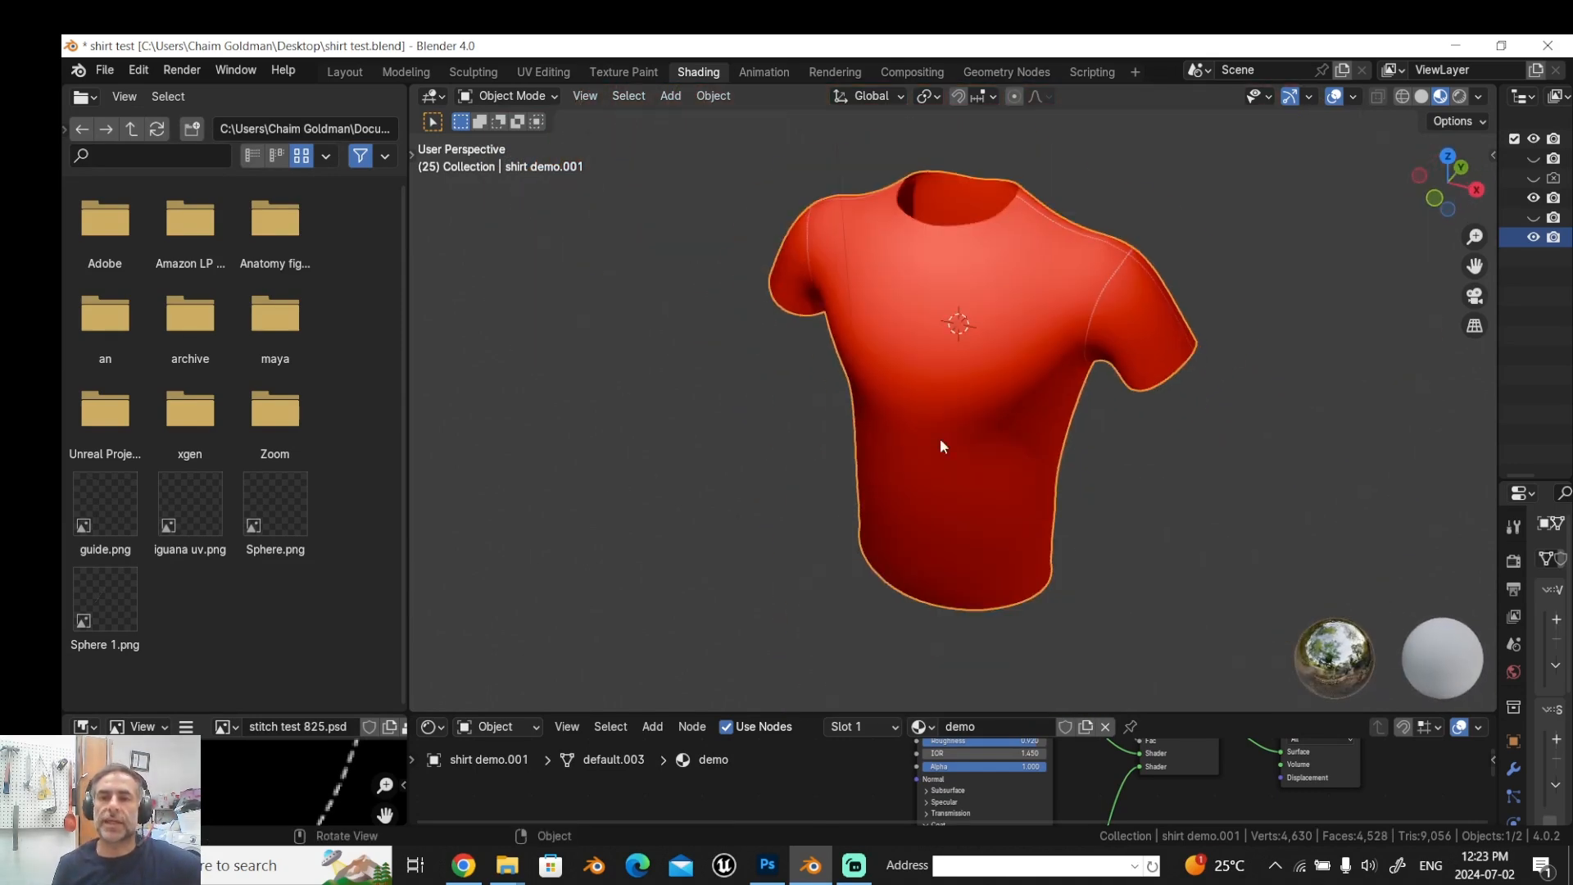
pyautogui.moveTo(678, 712); pyautogui.dragTo(801, 354)
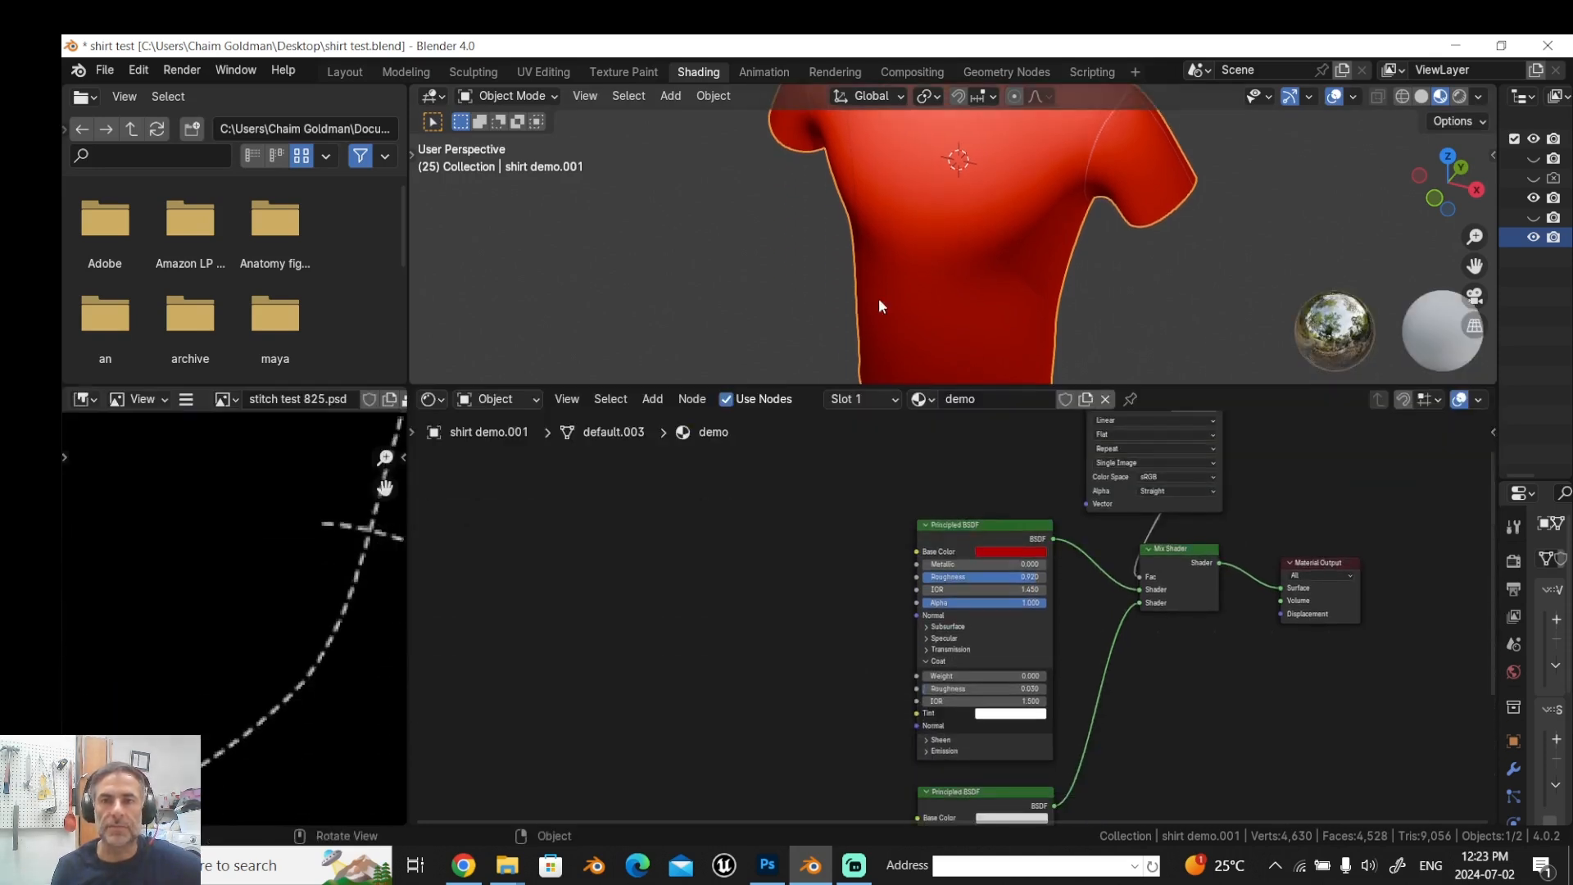
pyautogui.scroll(-4, 1241, 287)
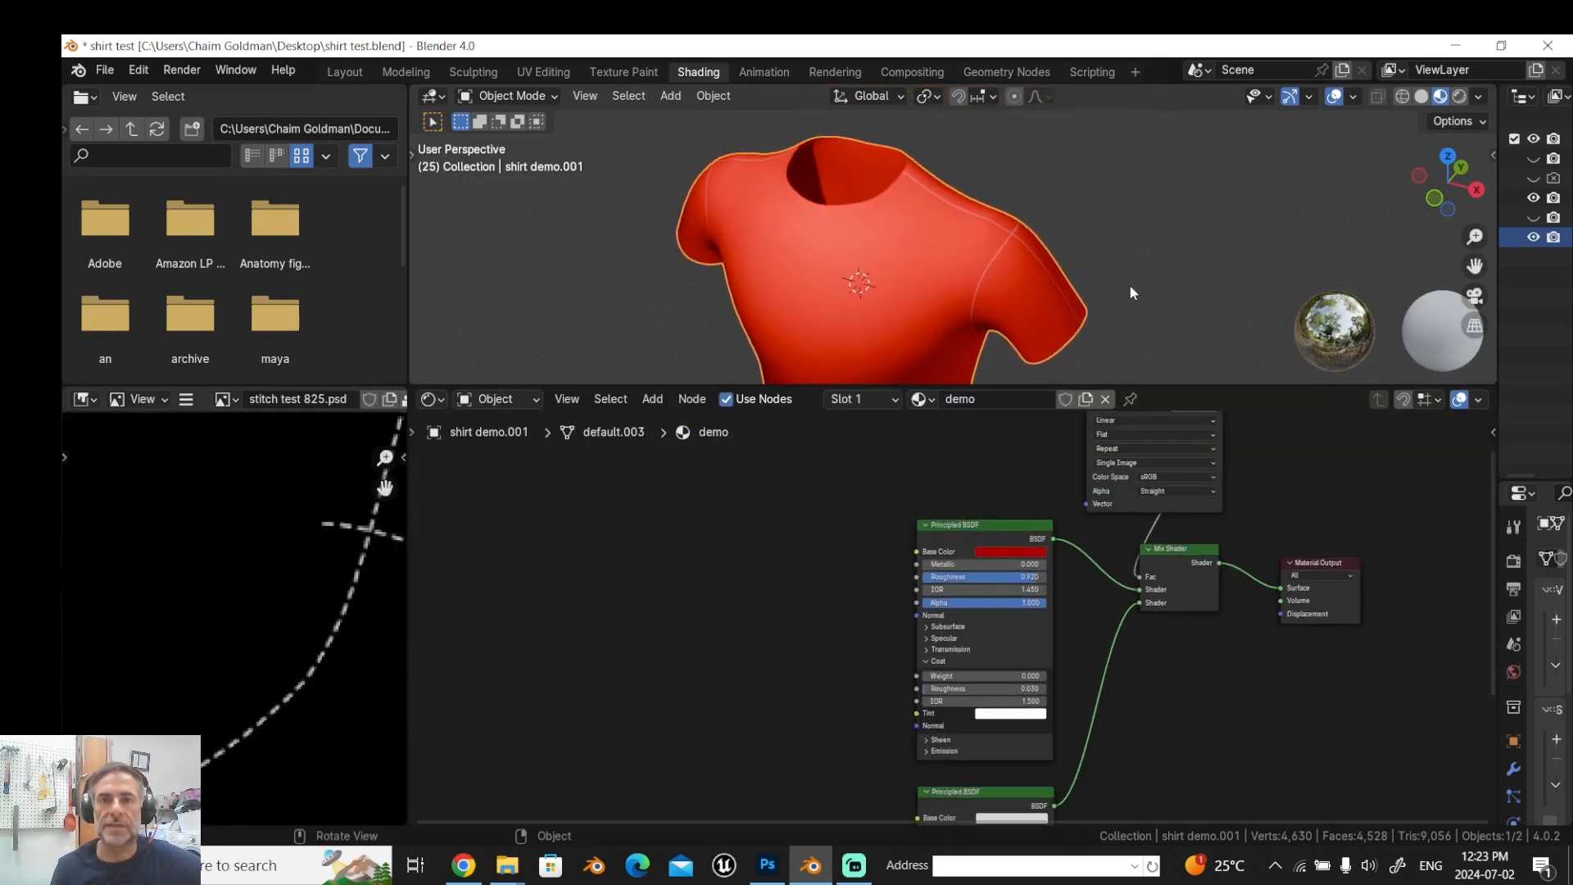
pyautogui.scroll(5, 1099, 277)
pyautogui.moveTo(1100, 277); pyautogui.dragTo(1146, 257)
pyautogui.moveTo(1052, 293); pyautogui.dragTo(847, 204)
pyautogui.scroll(3, 976, 279)
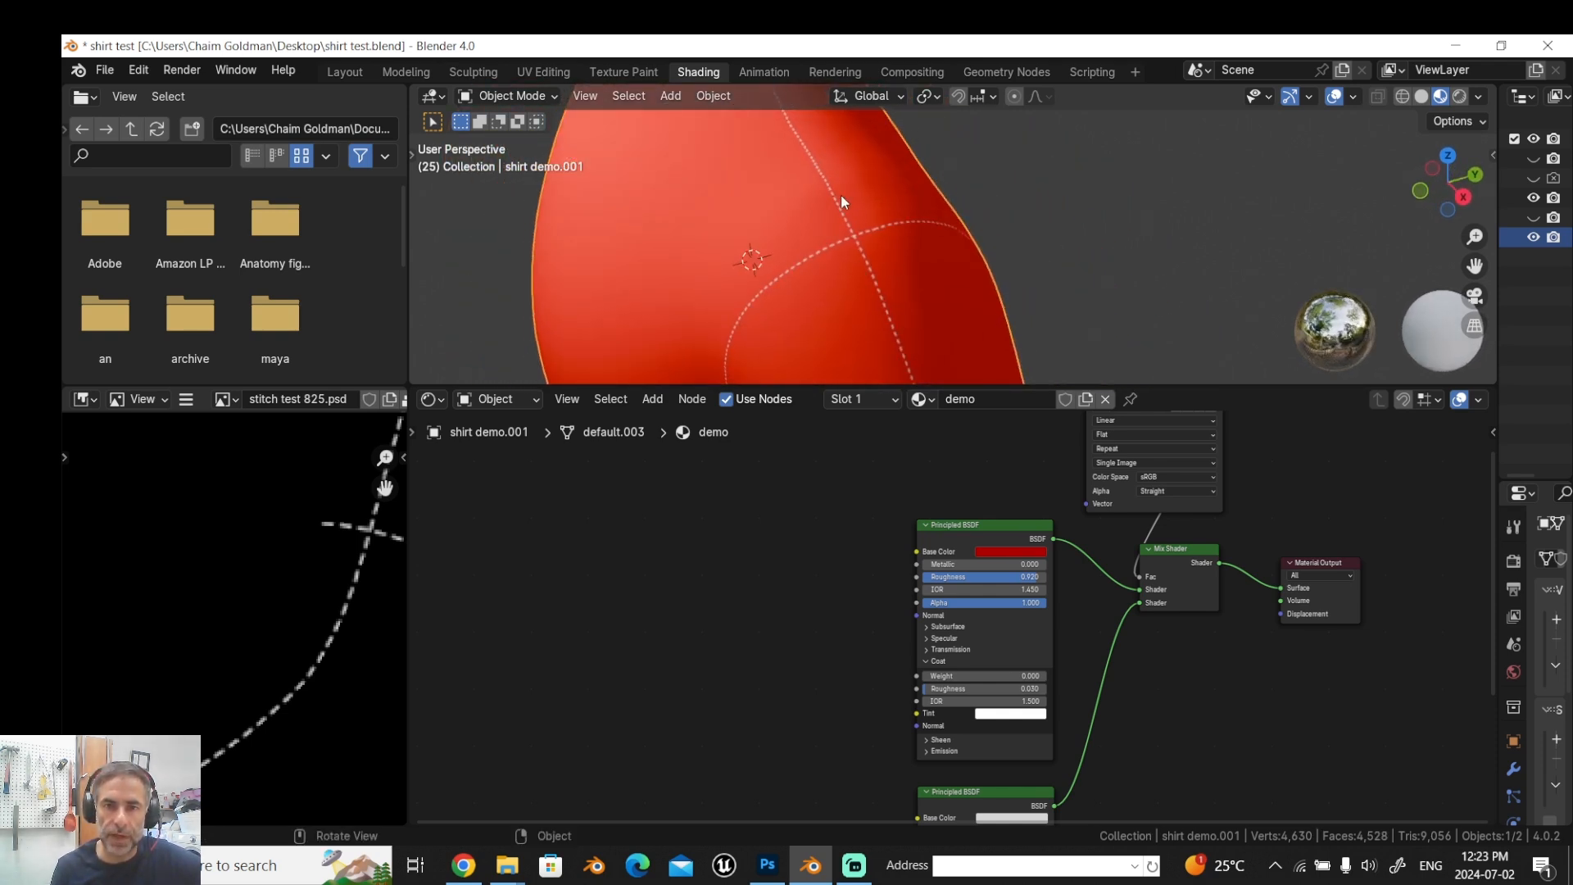
pyautogui.moveTo(776, 296); pyautogui.dragTo(854, 307)
pyautogui.moveTo(888, 572); pyautogui.dragTo(894, 613)
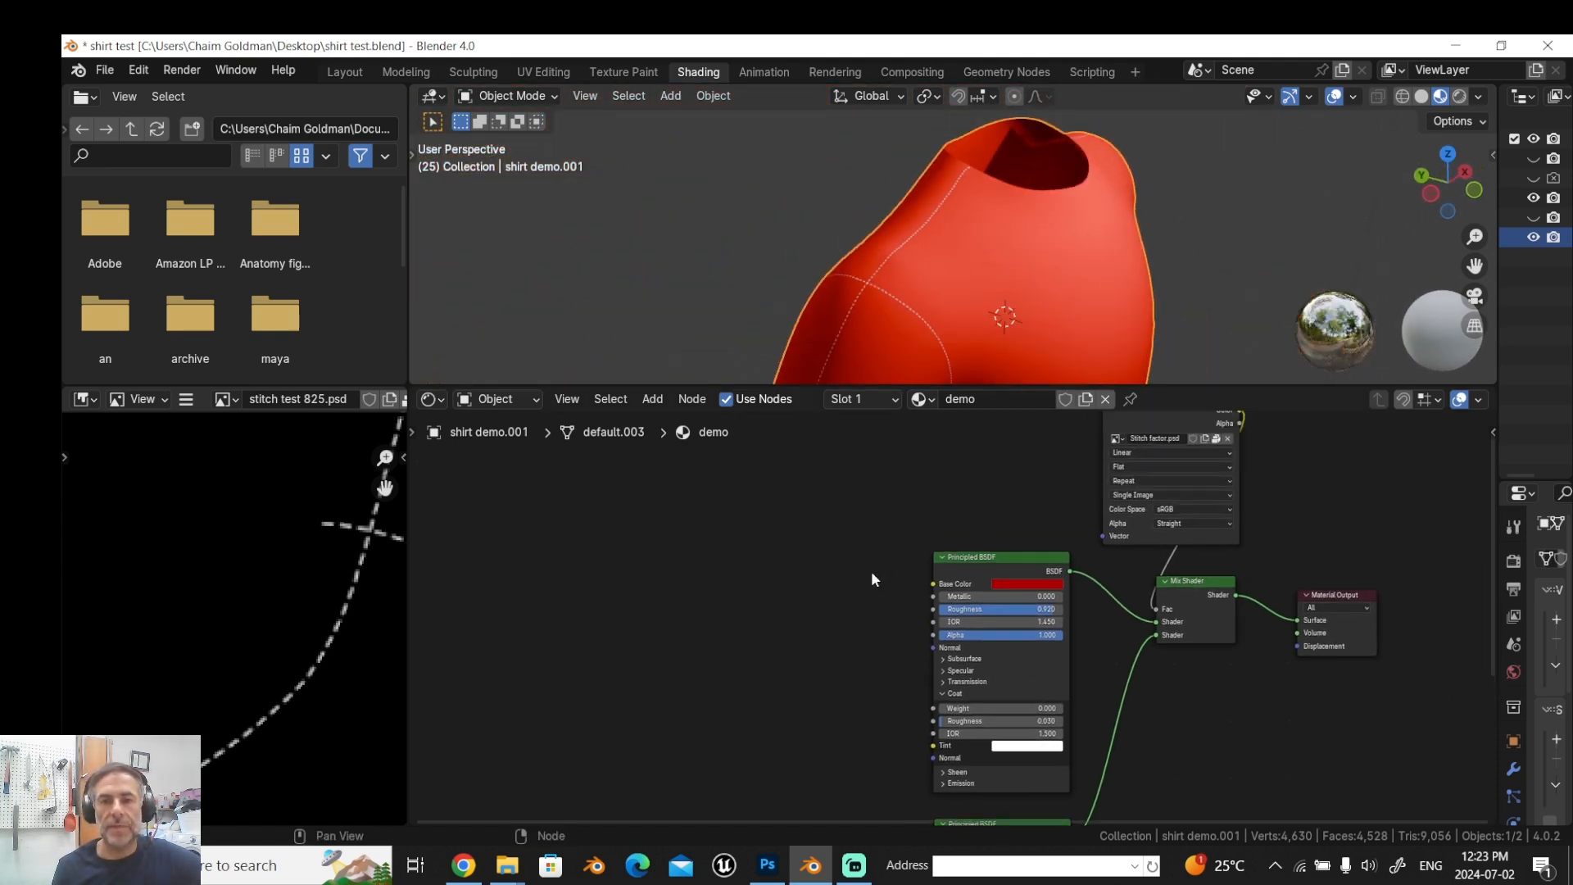
# Switch to Photoshop, hide the Bg layer of Stitch factor.psd and create a new layer named grey.
pyautogui.click(764, 861)
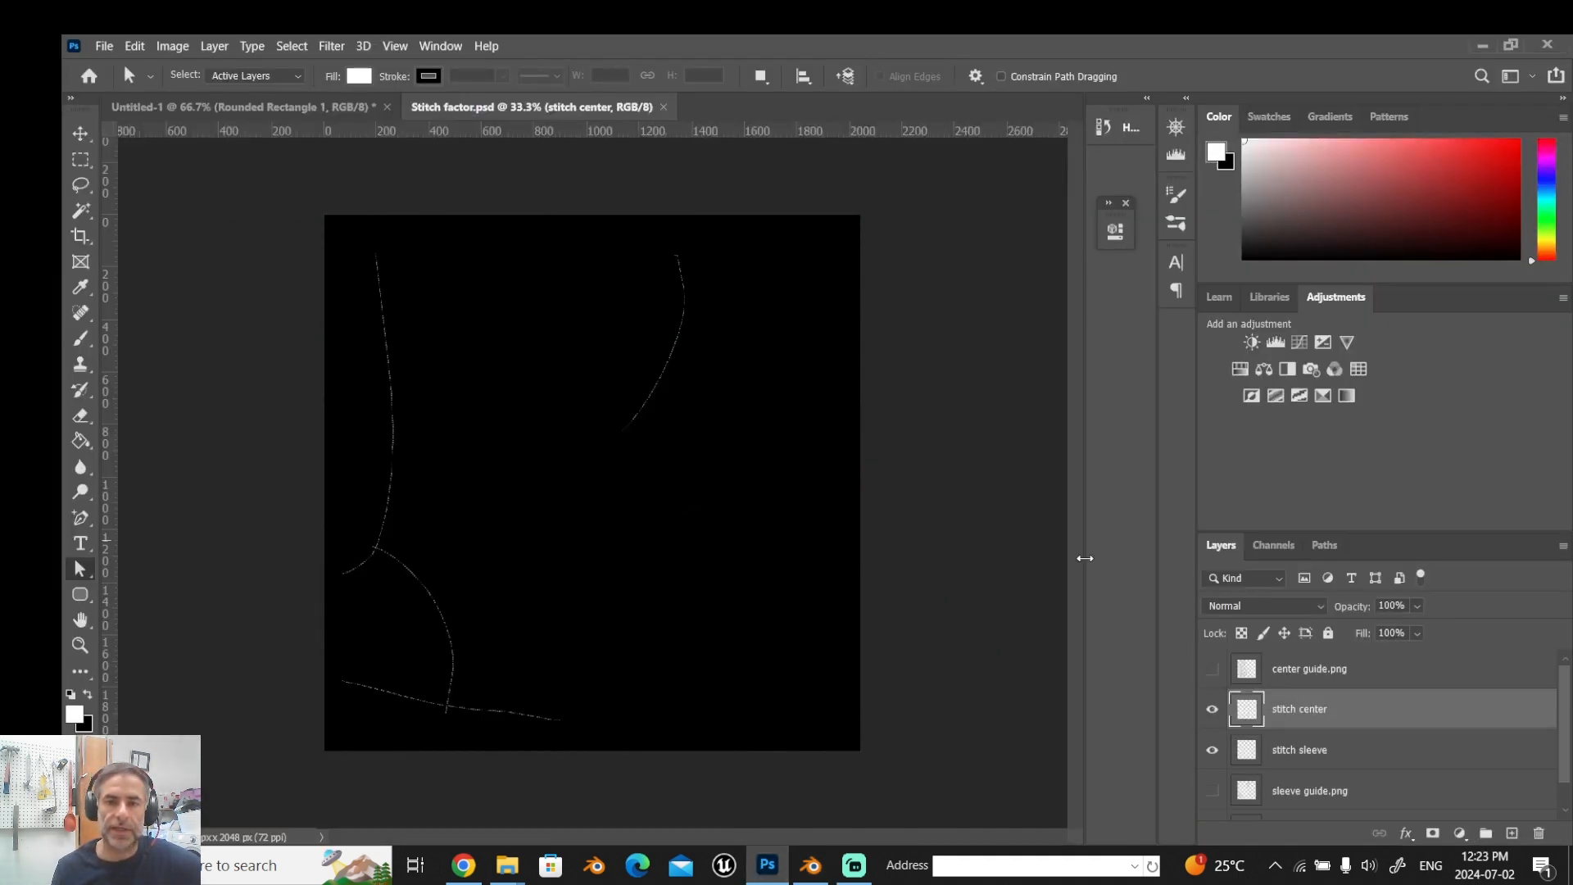
pyautogui.scroll(-1, 1236, 793)
pyautogui.click(1212, 800)
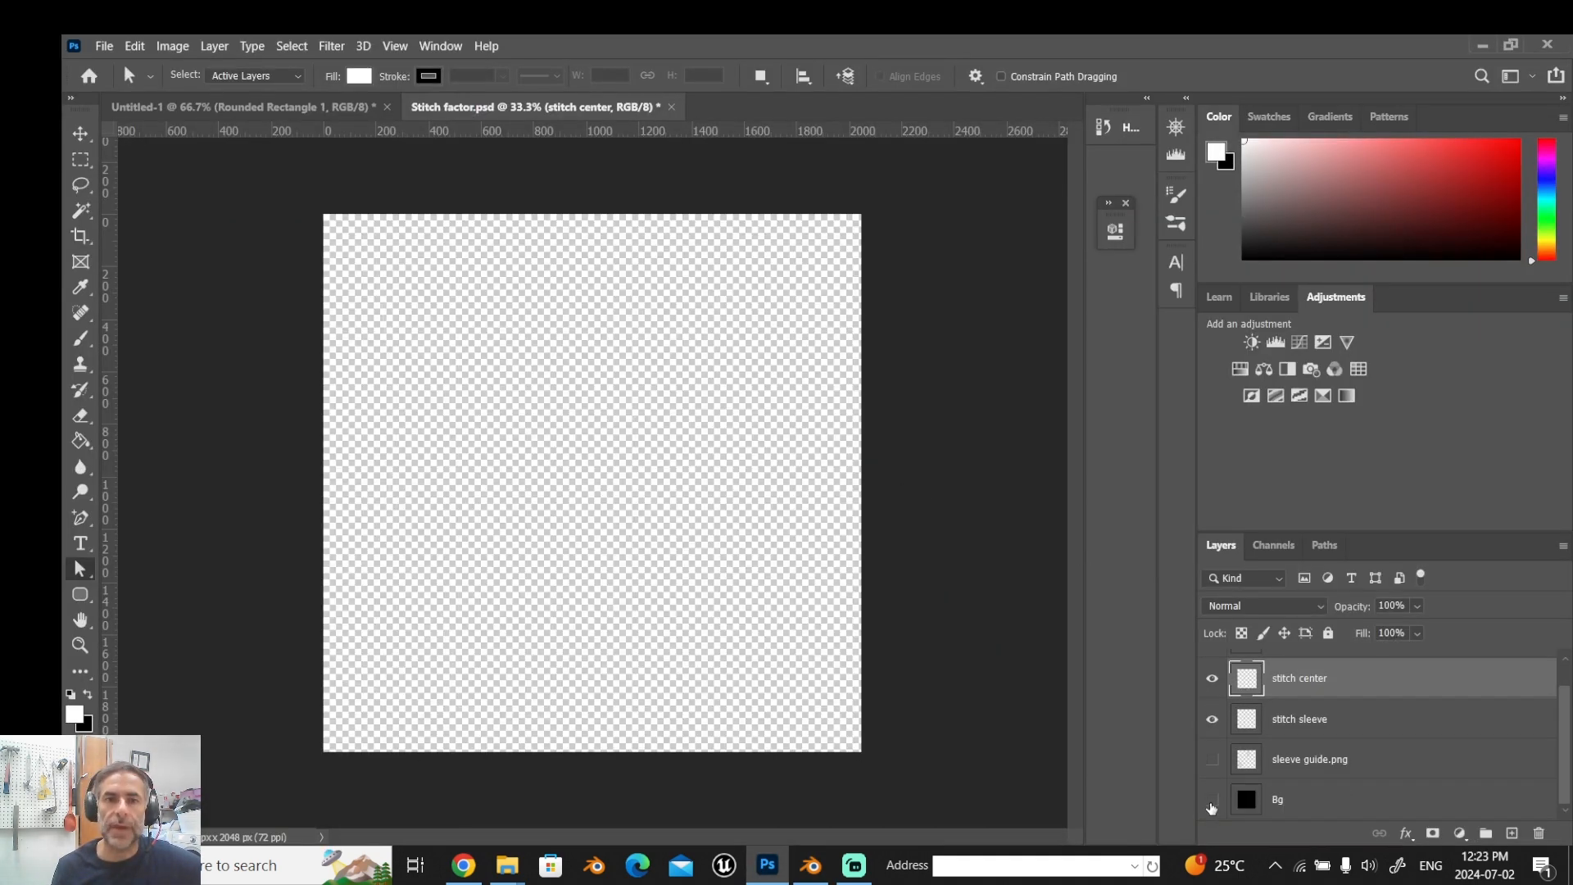
pyautogui.hotkey('ctrl', 'shift', 'n')
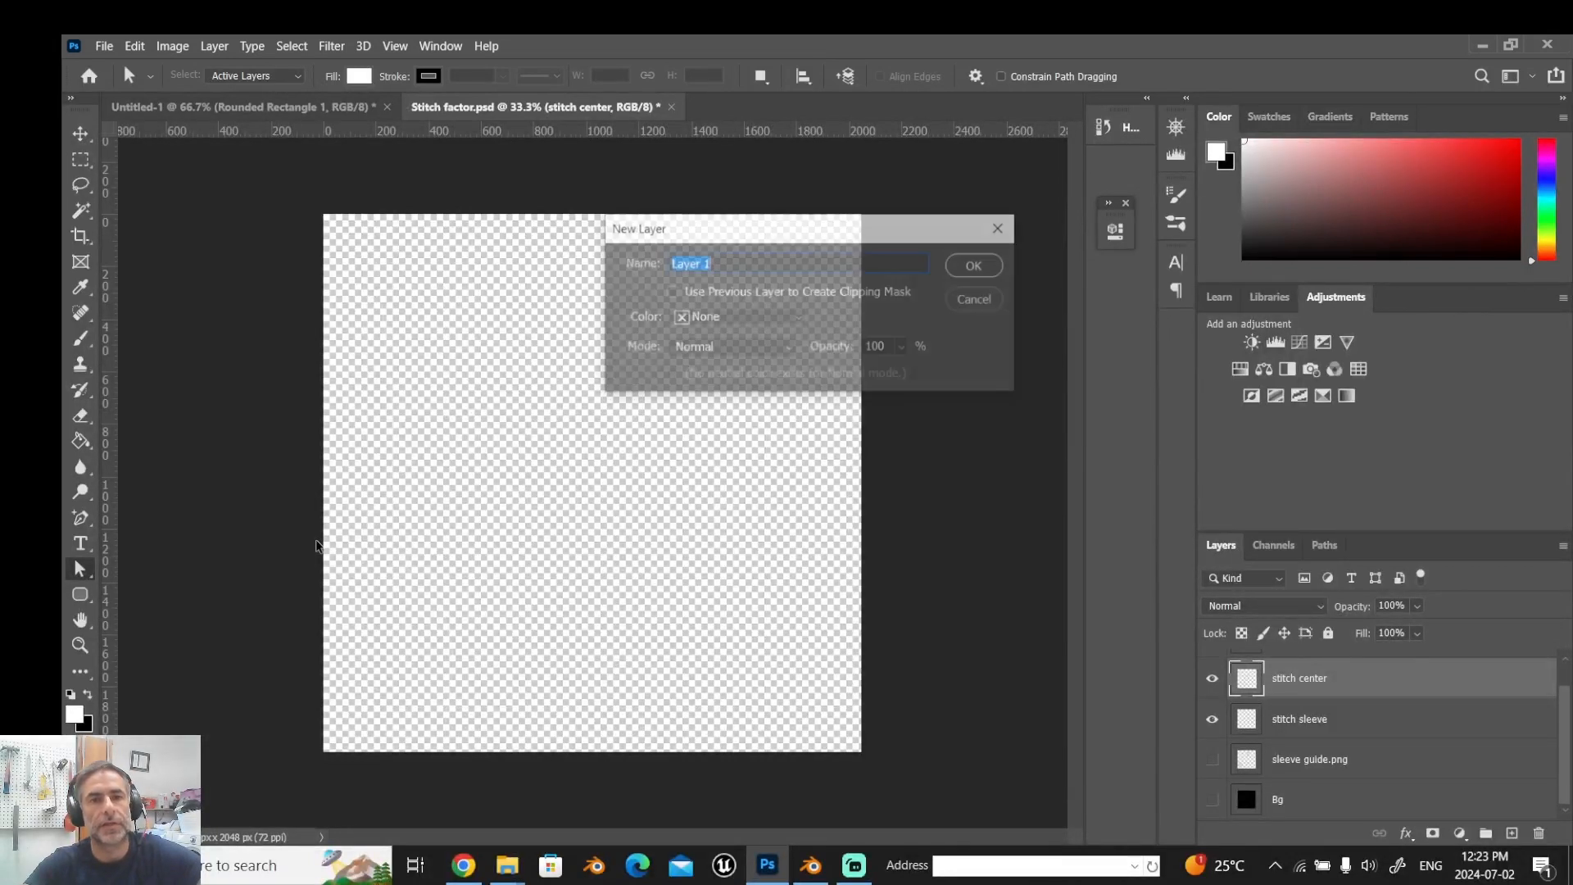
pyautogui.write('grey')
pyautogui.press('Return')
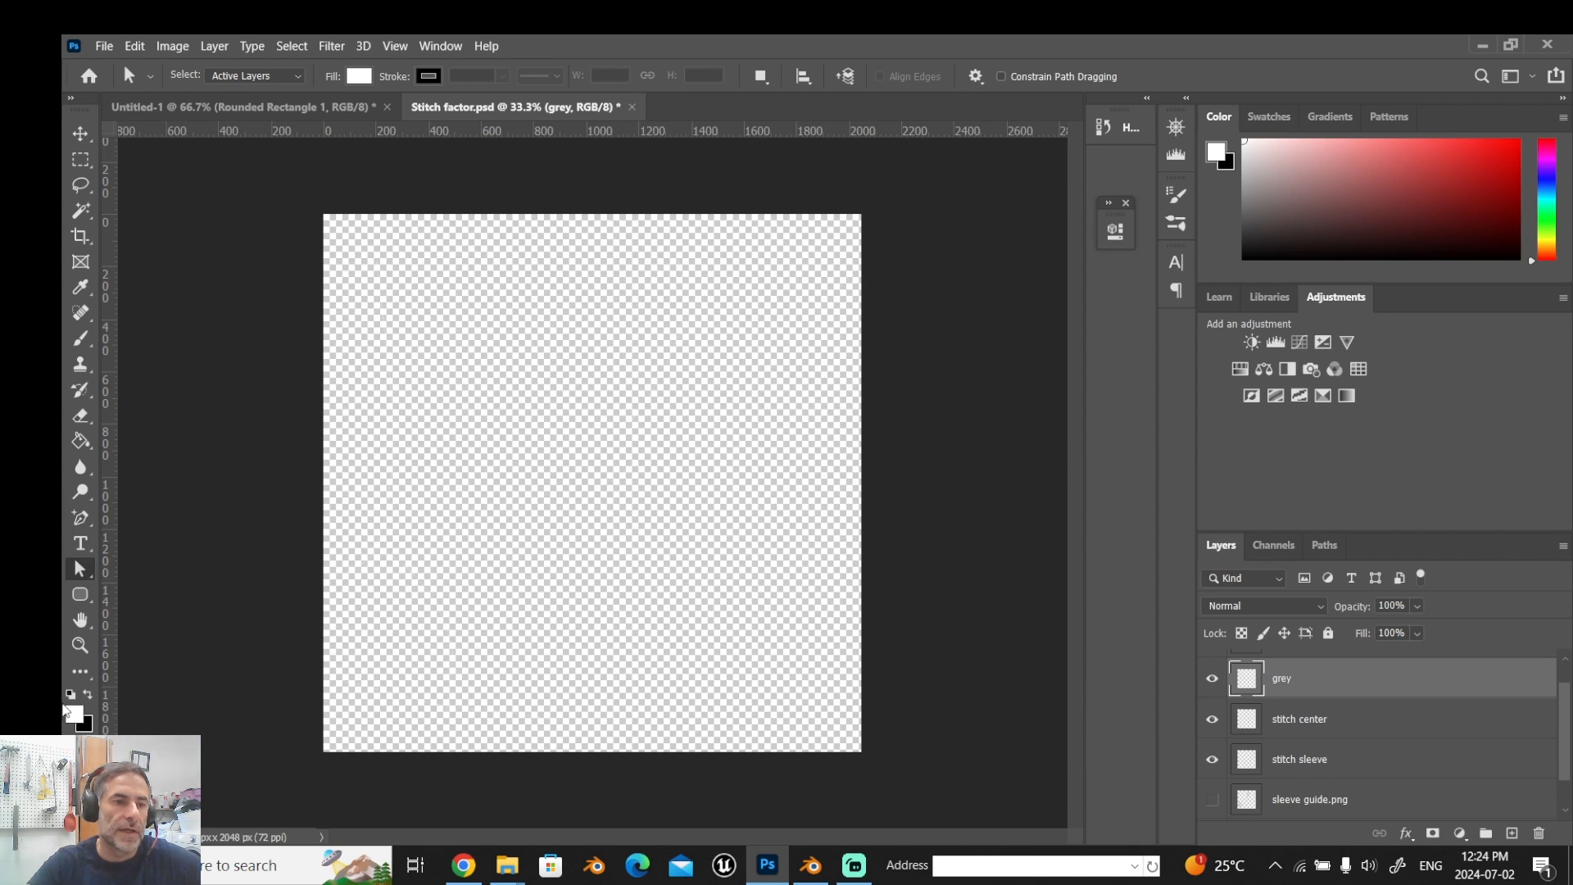
# Set the foreground color to a grey of 50% brightness and fill the grey layer with it using the Paint Bucket.
pyautogui.click(66, 709)
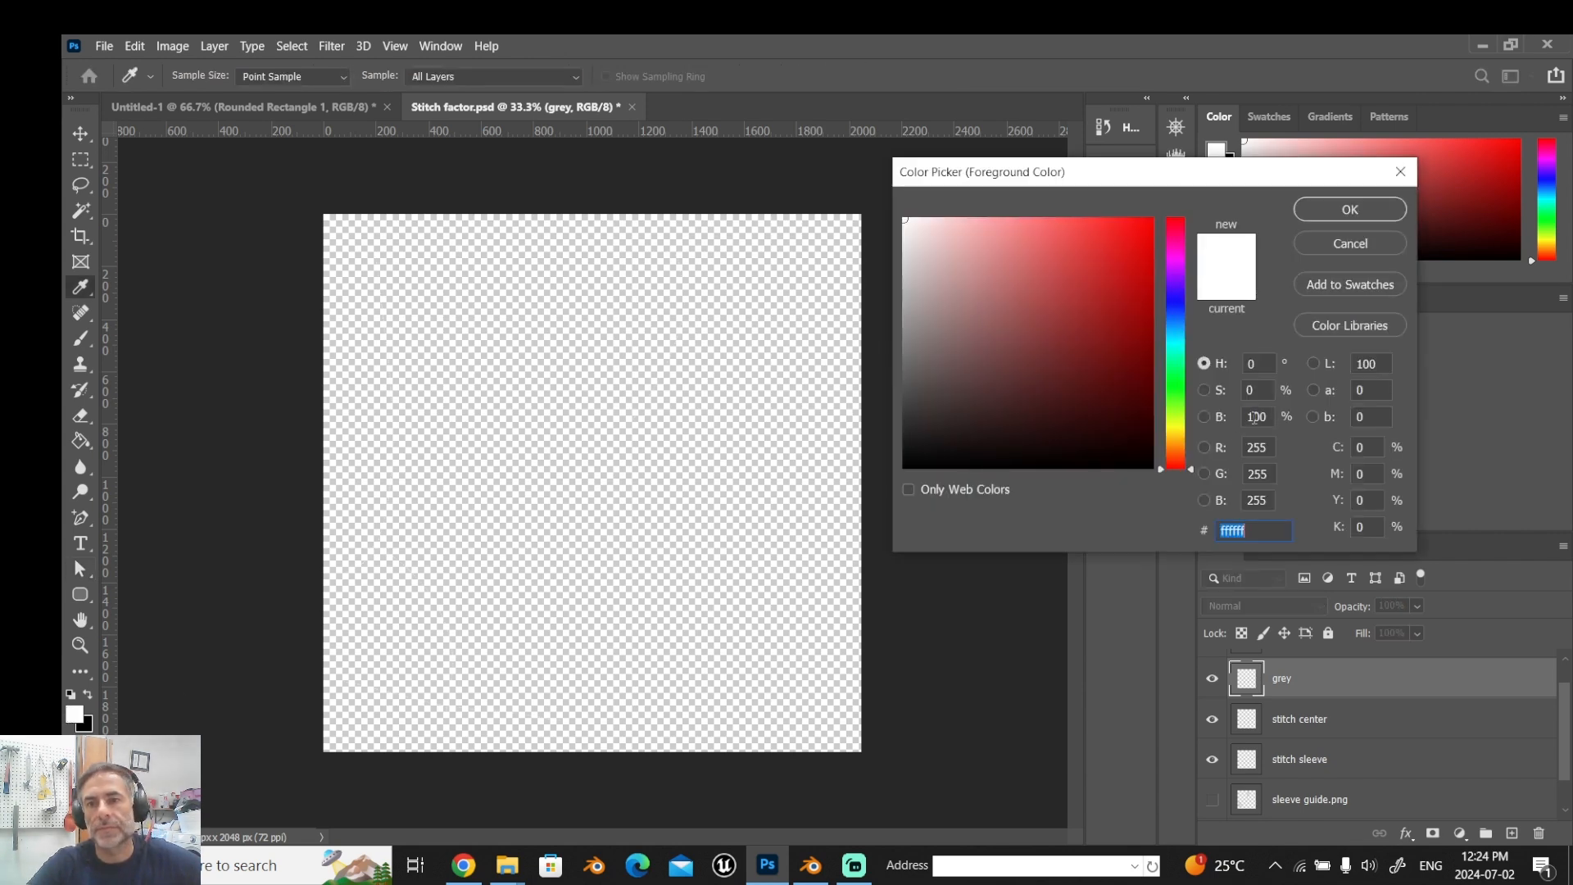
pyautogui.doubleClick(1258, 417)
pyautogui.write('0')
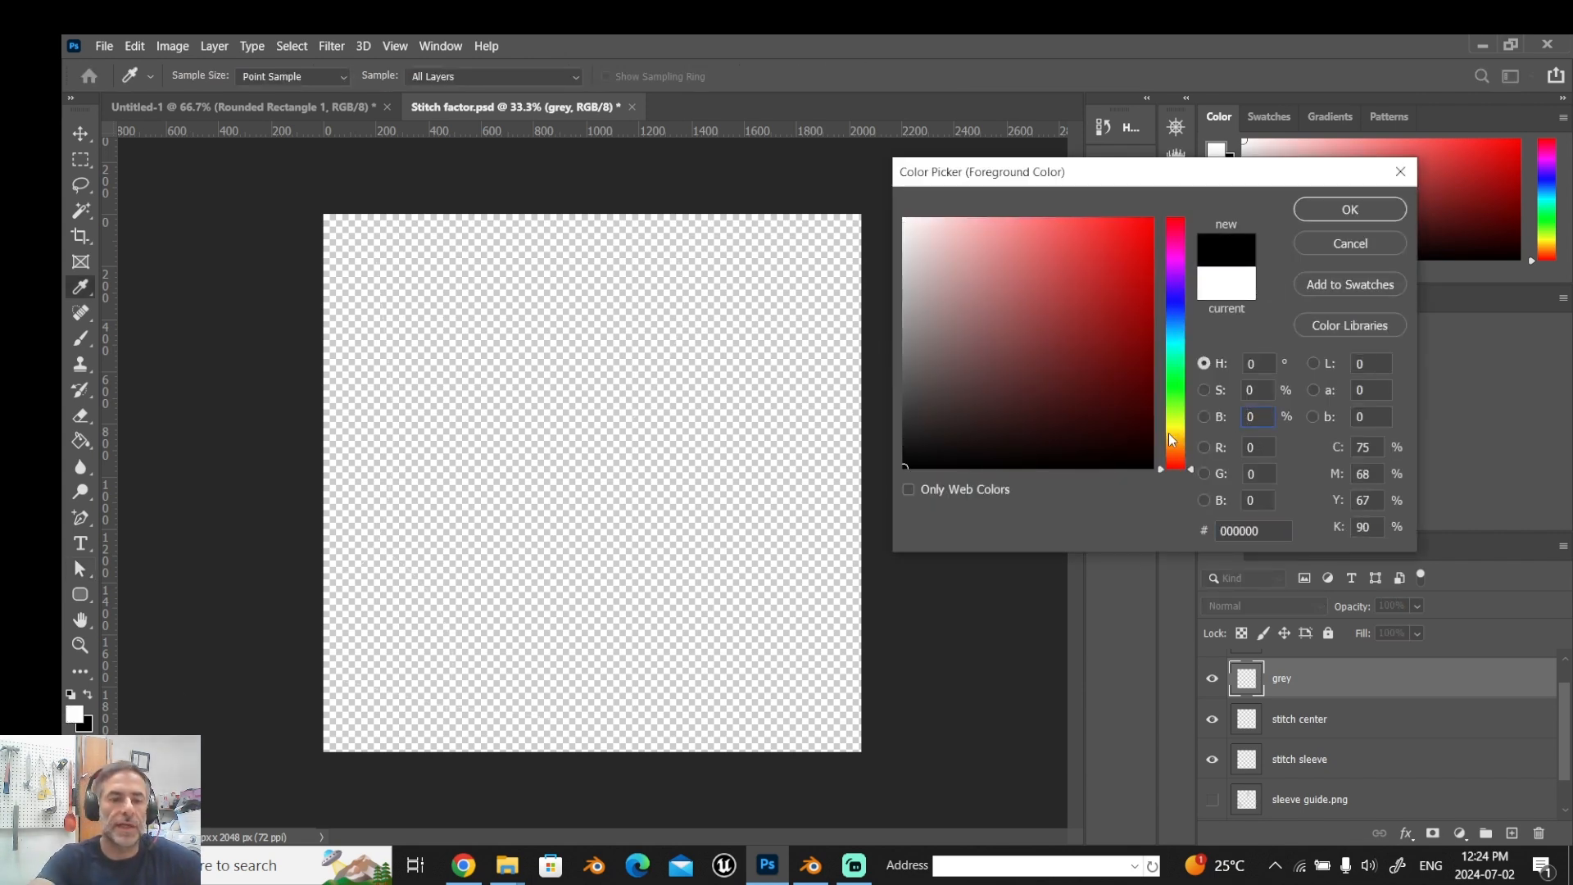
pyautogui.write('5')
pyautogui.click(1383, 211)
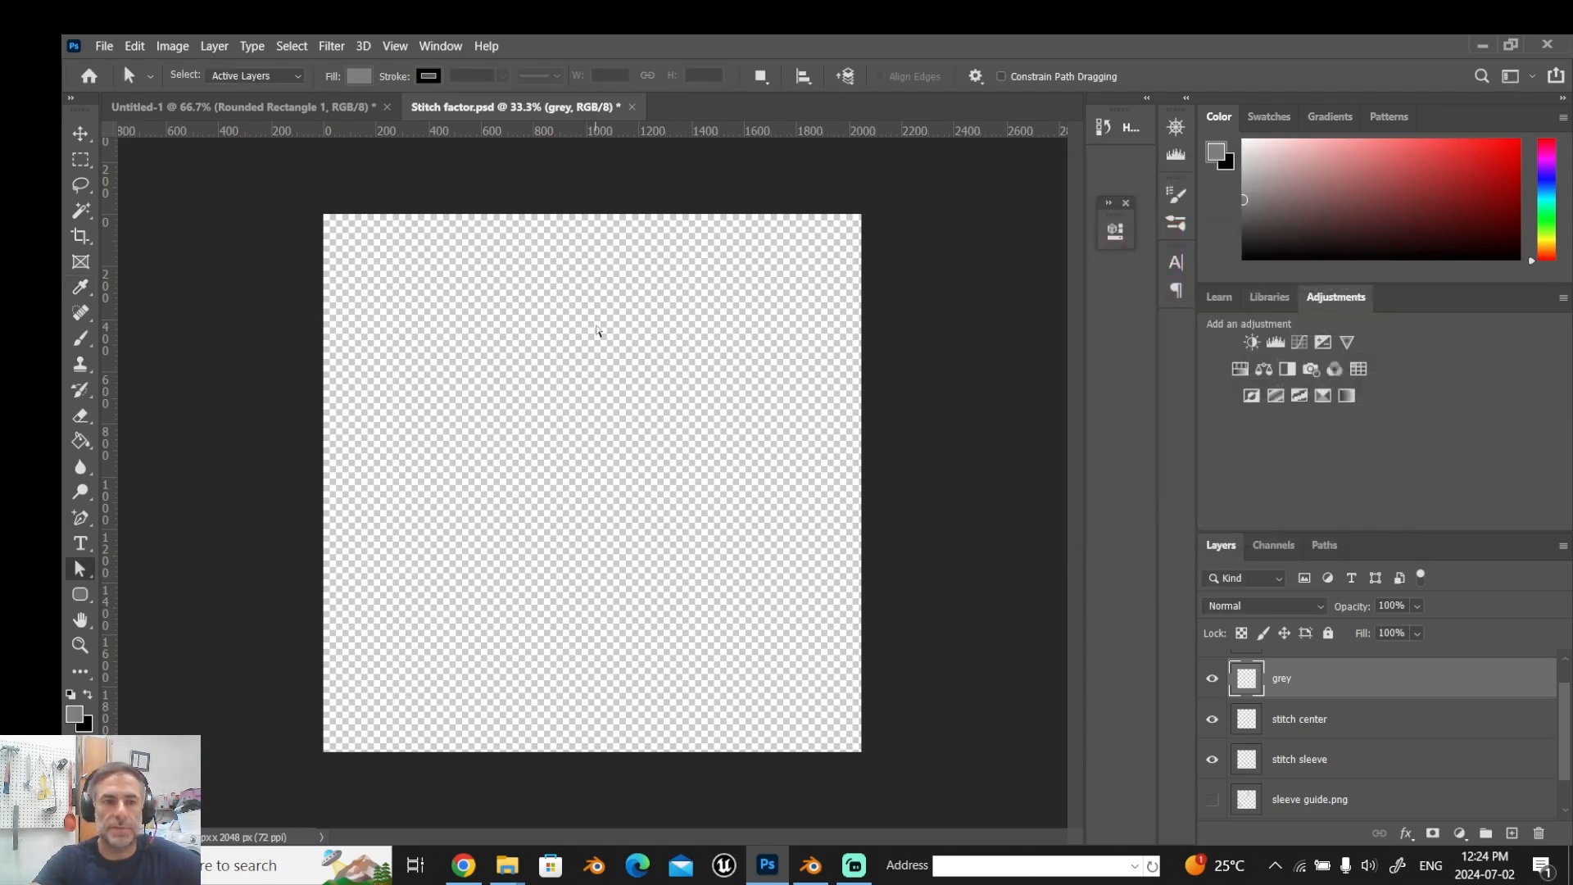
pyautogui.click(80, 442)
pyautogui.click(528, 487)
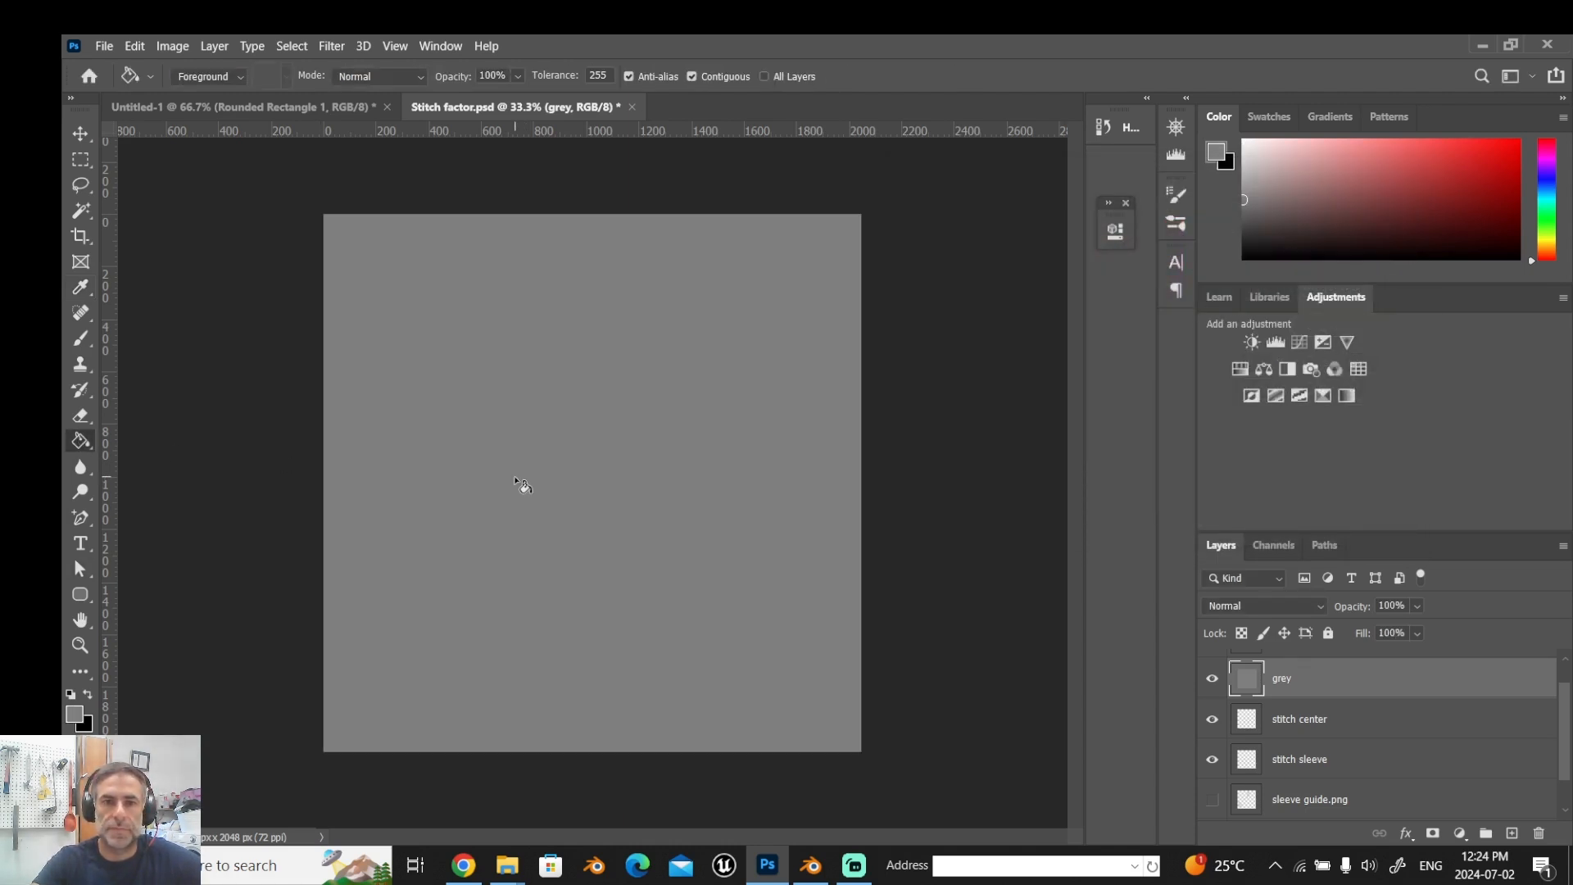
# Move the grey layer between sleeve guide.png and Bg, and inspect the stitch lines against it.
pyautogui.moveTo(1302, 683); pyautogui.dragTo(1293, 823)
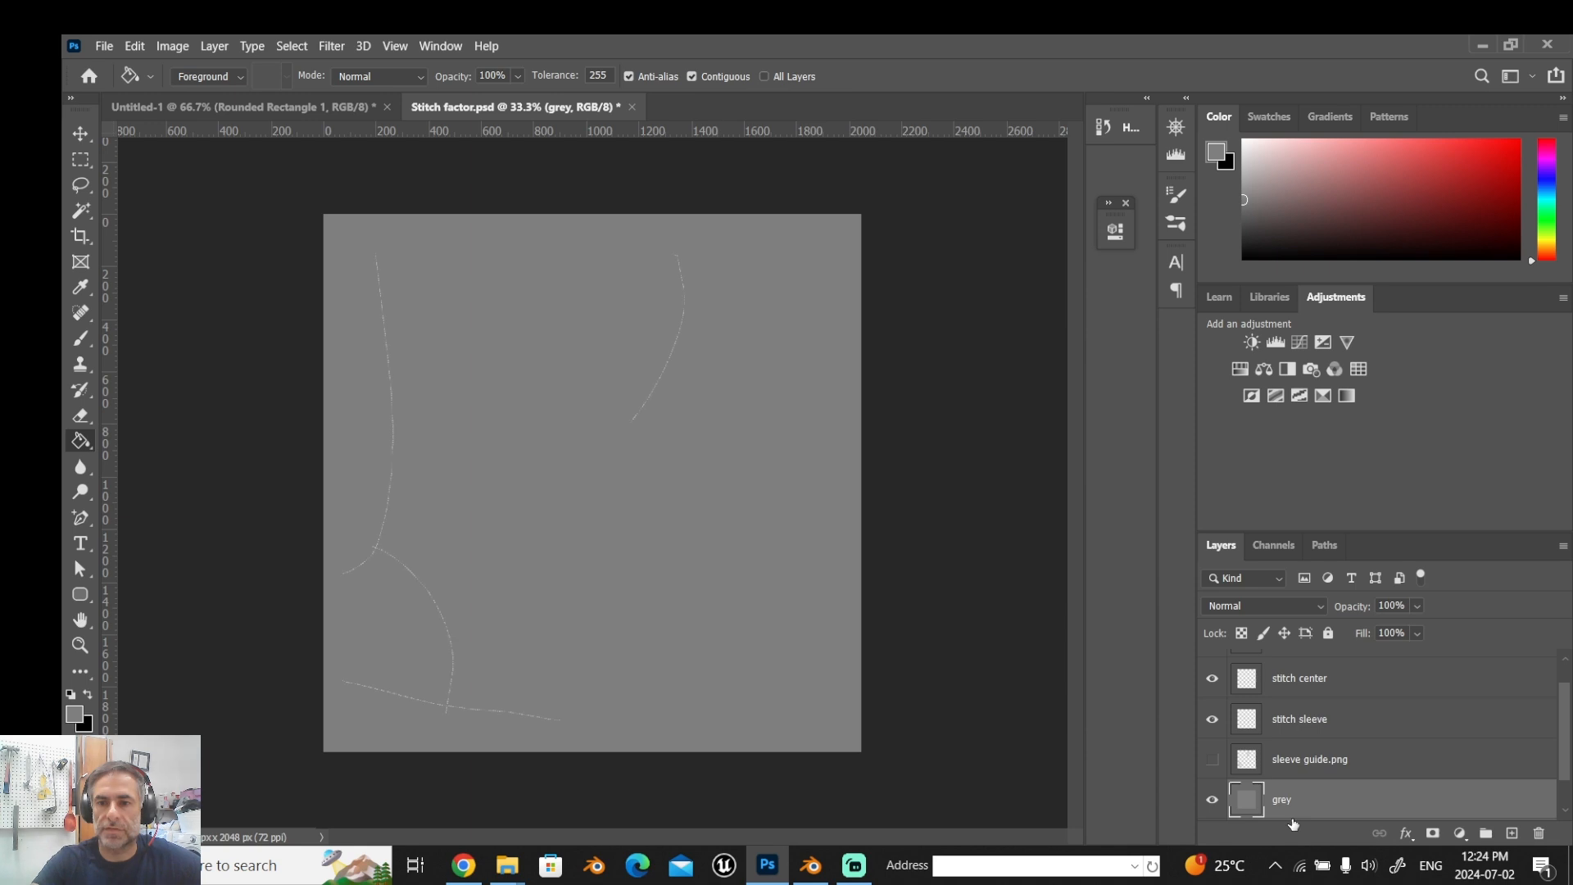
pyautogui.scroll(-1, 1332, 795)
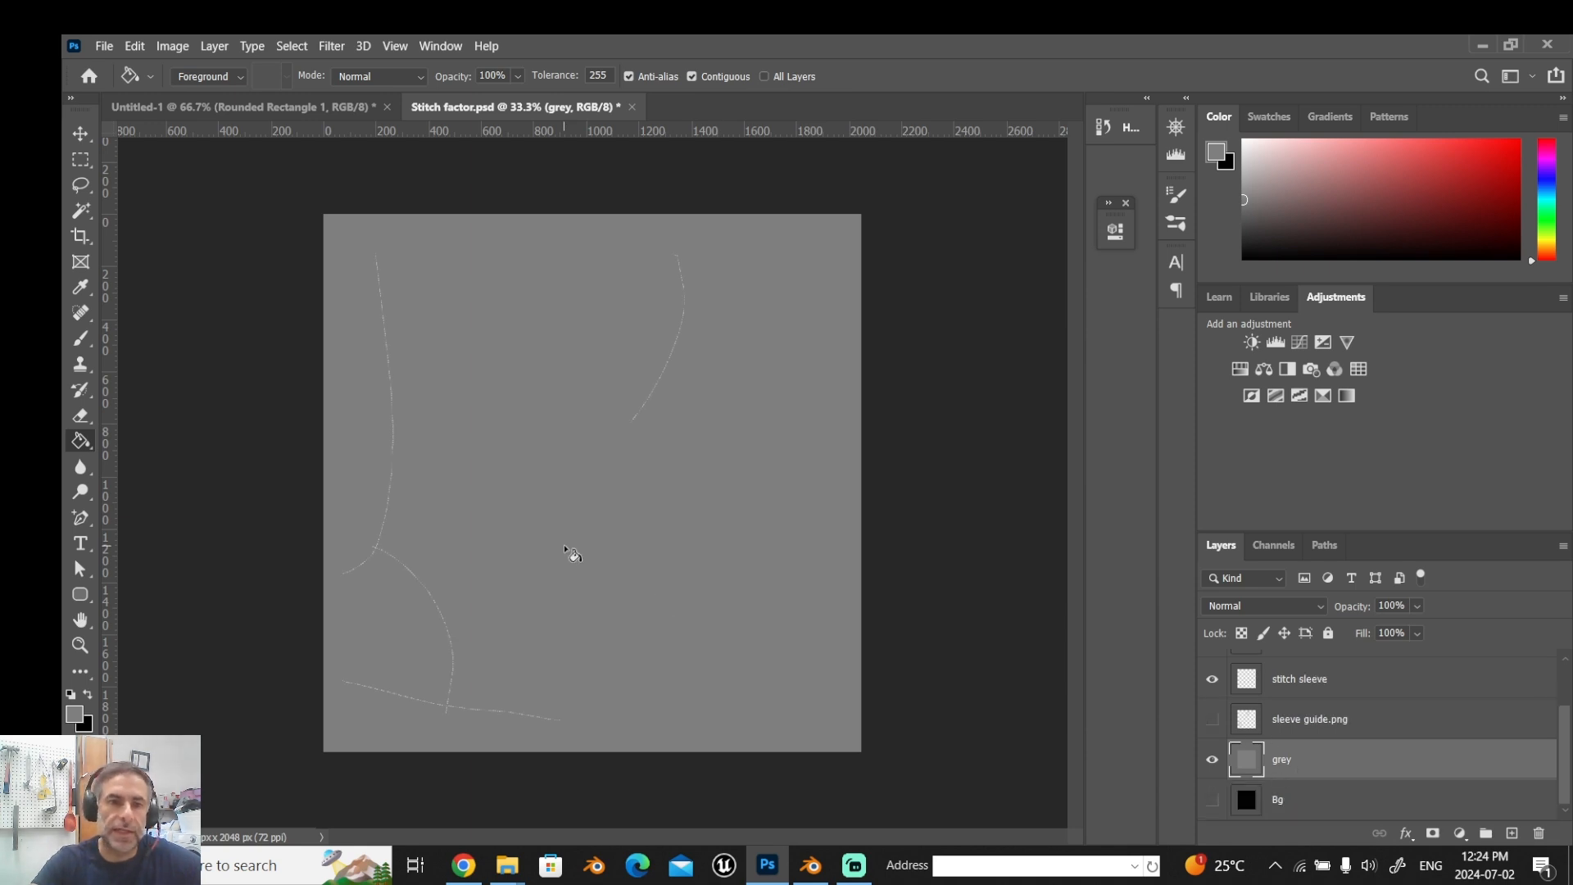
pyautogui.scroll(2, 582, 561)
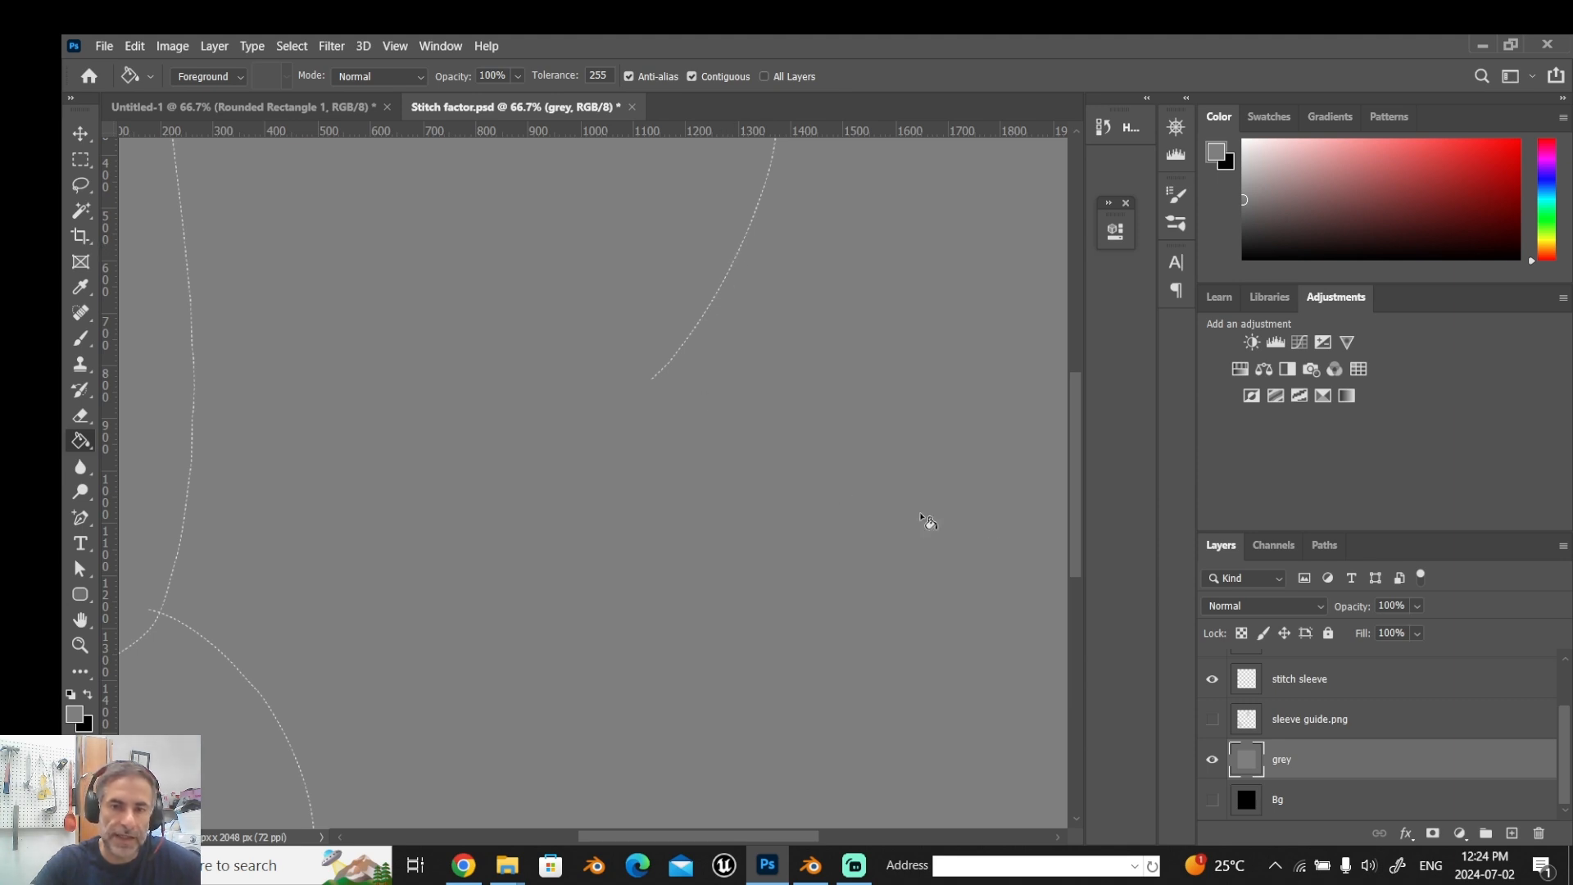
pyautogui.moveTo(1075, 518); pyautogui.dragTo(1075, 569)
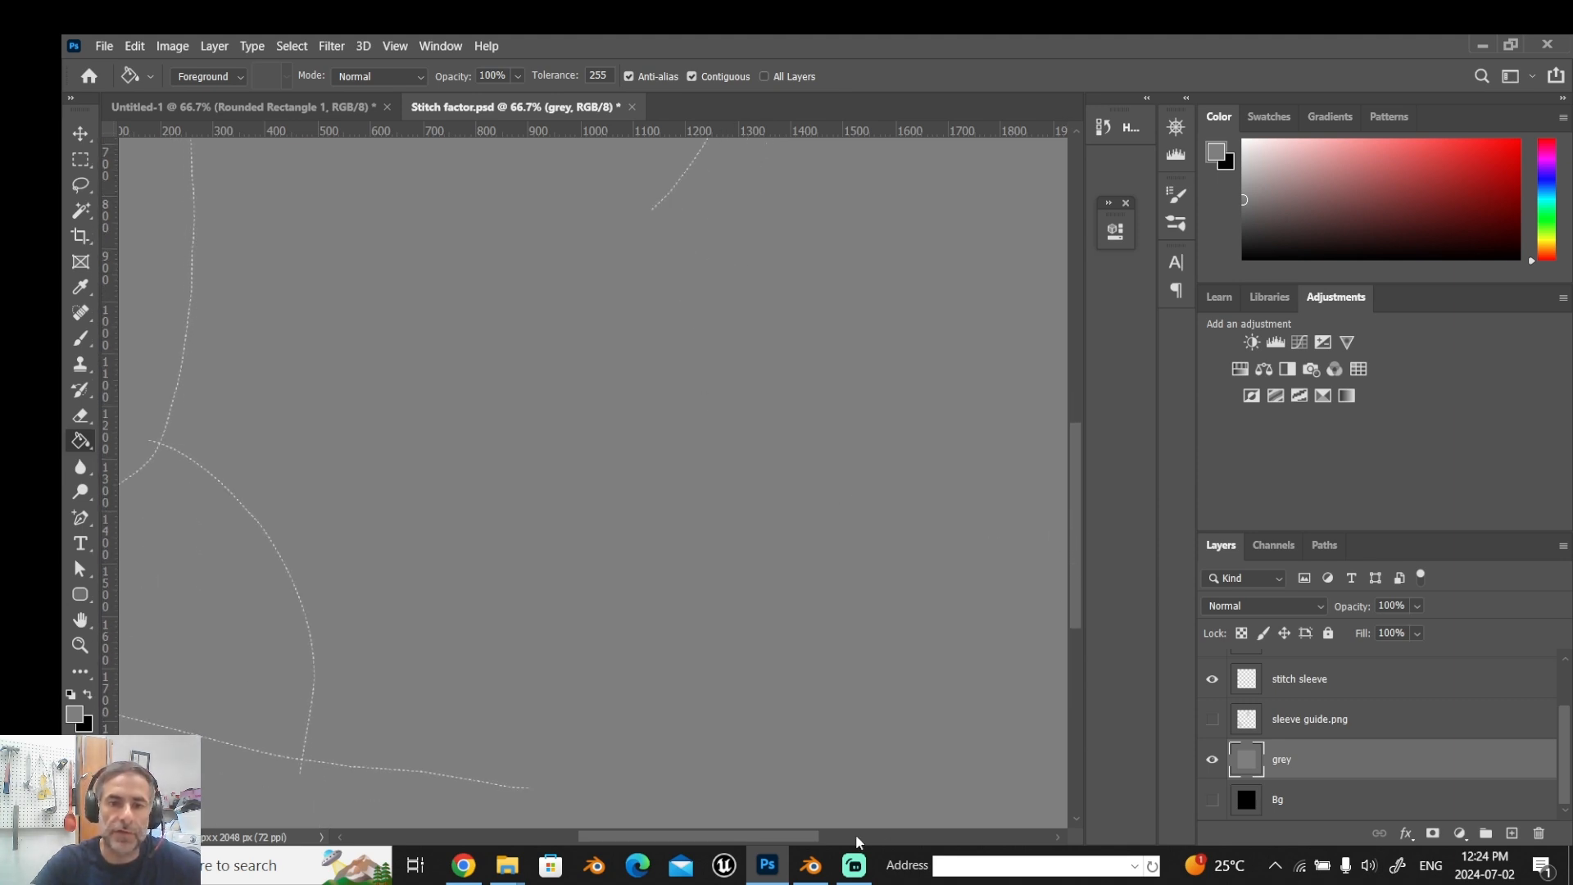
pyautogui.moveTo(795, 837); pyautogui.dragTo(715, 837)
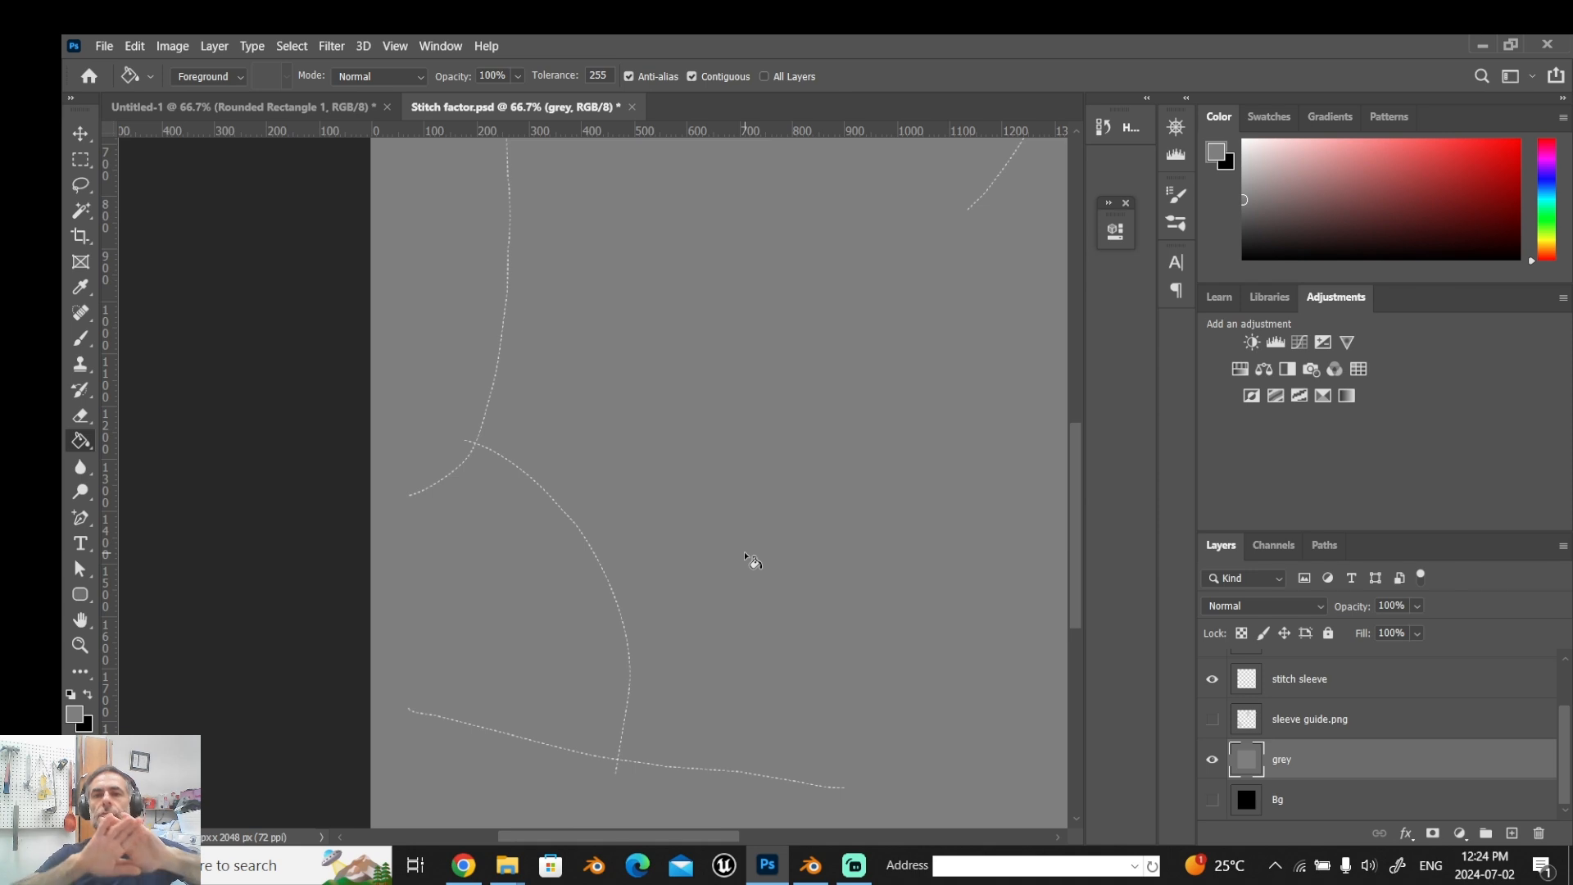
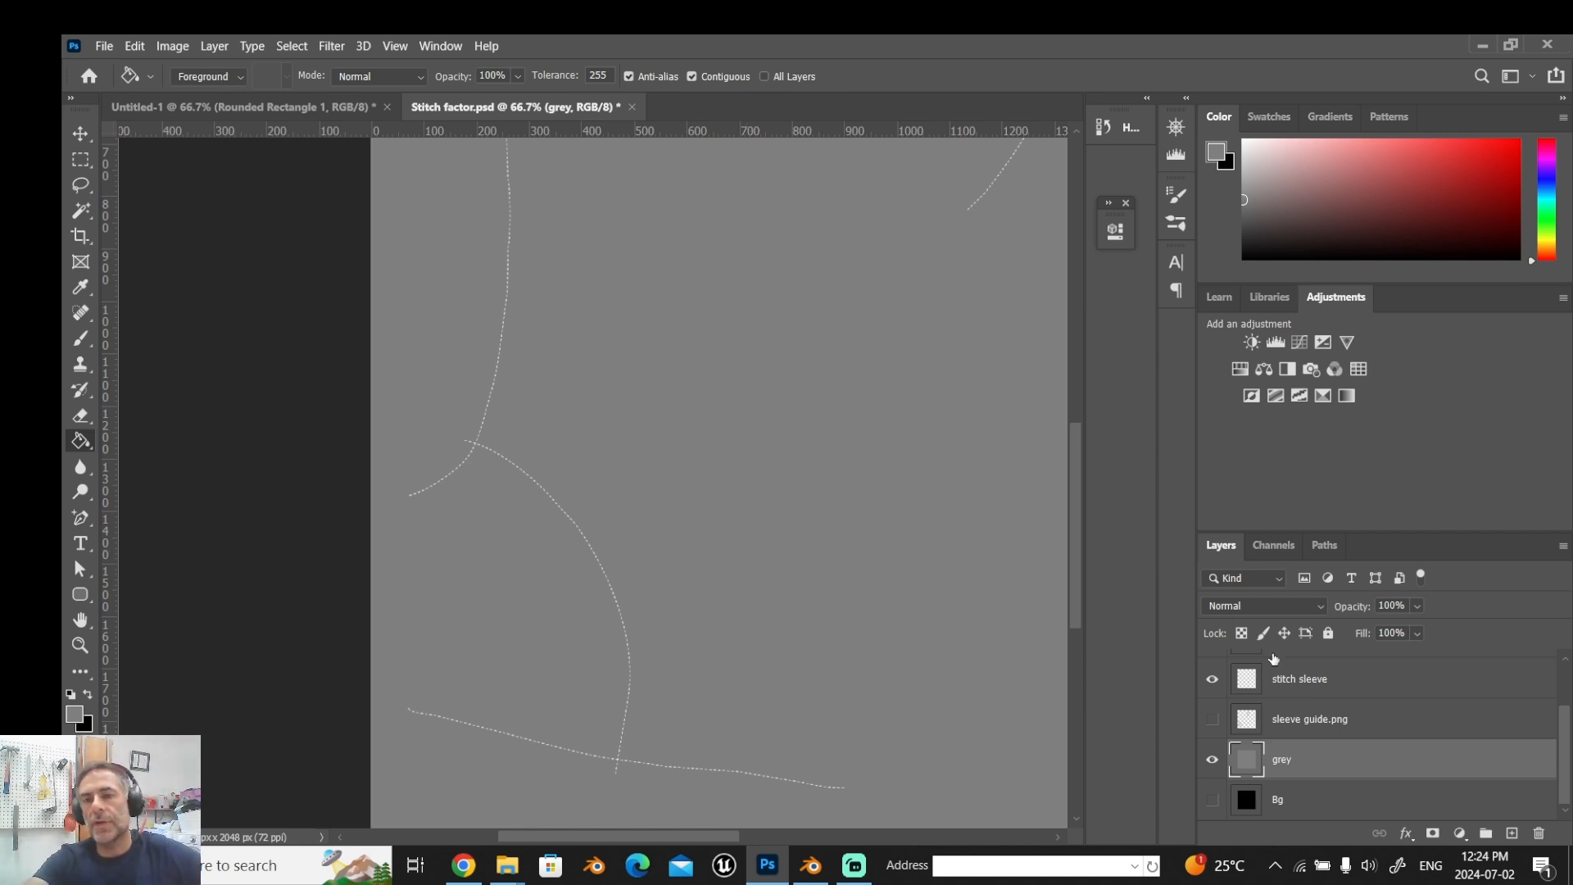
# Merge the stitch center and stitch sleeve layers into one layer and check its content by toggling its visibility.
pyautogui.scroll(2, 1294, 703)
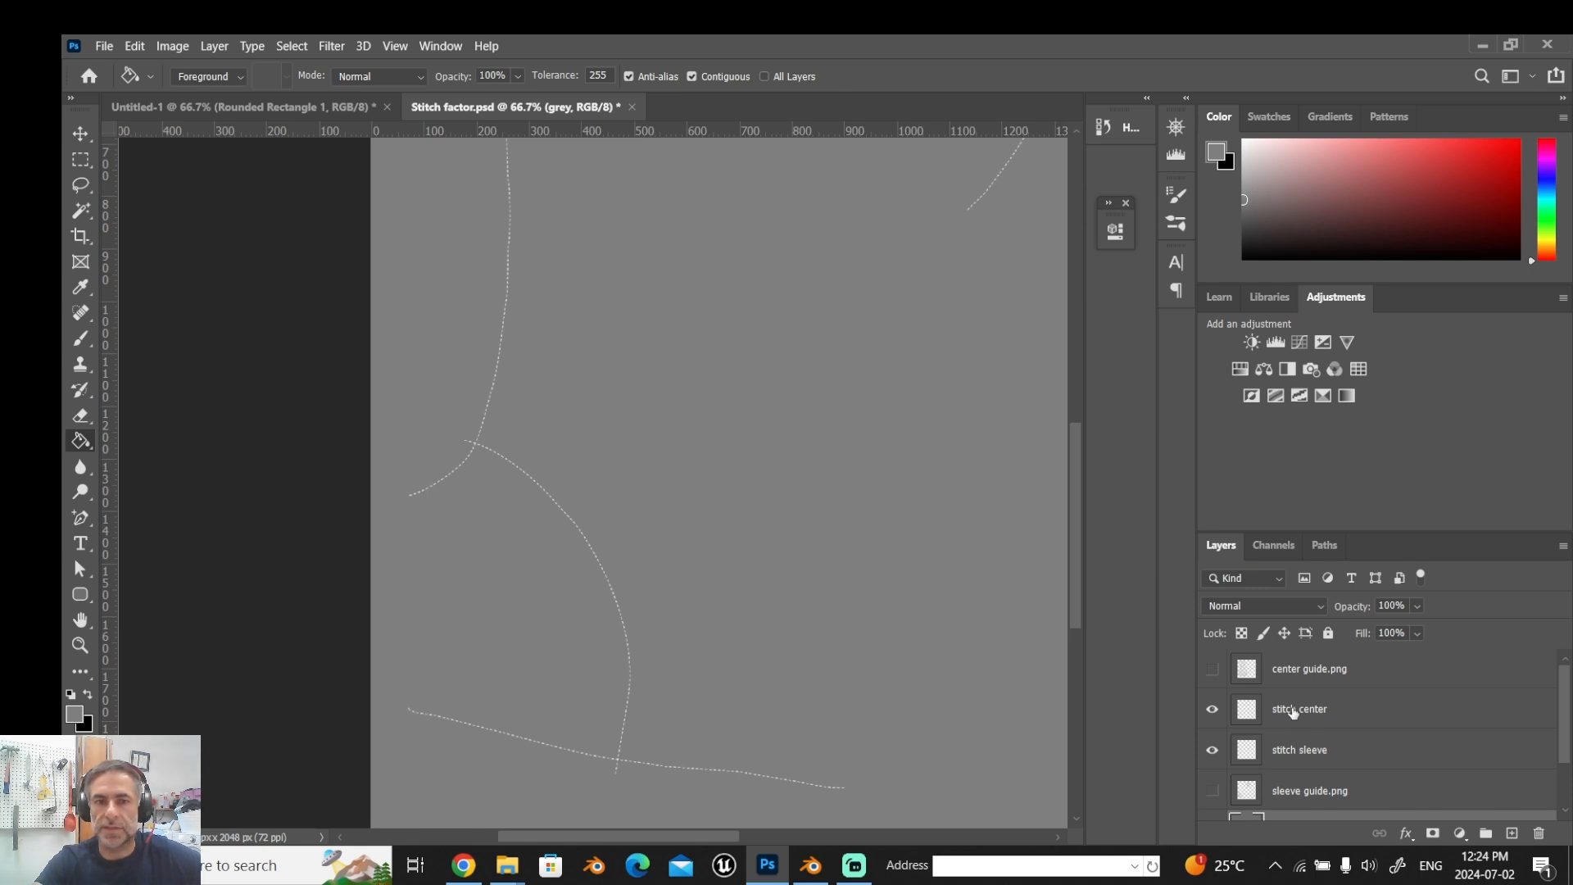
pyautogui.click(1293, 710)
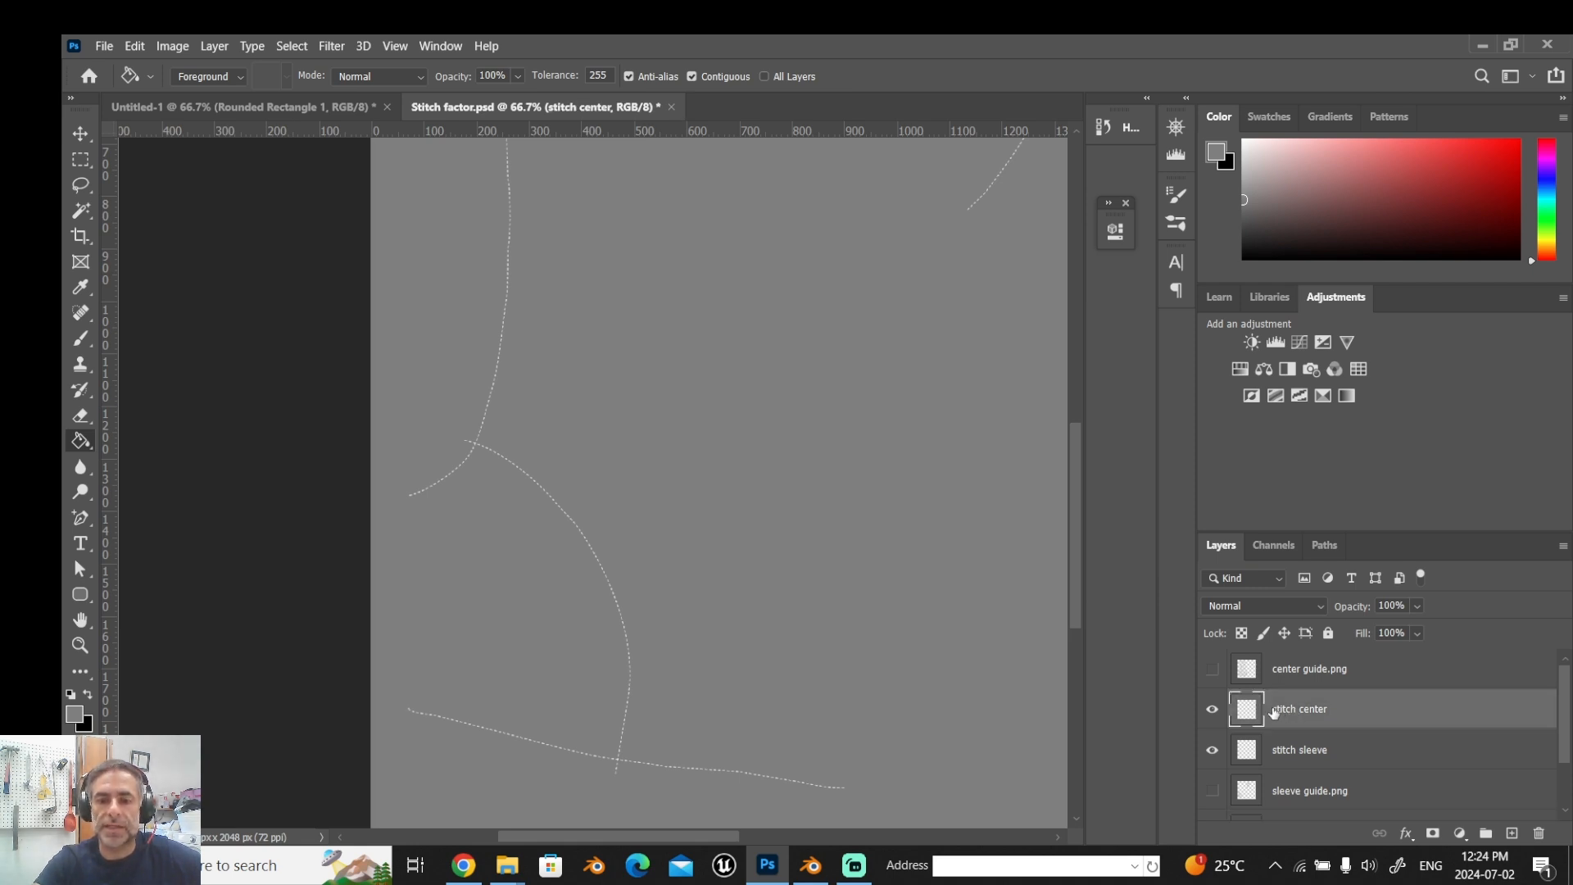
pyautogui.keyDown('shift'); pyautogui.click(1282, 750); pyautogui.keyUp('shift')
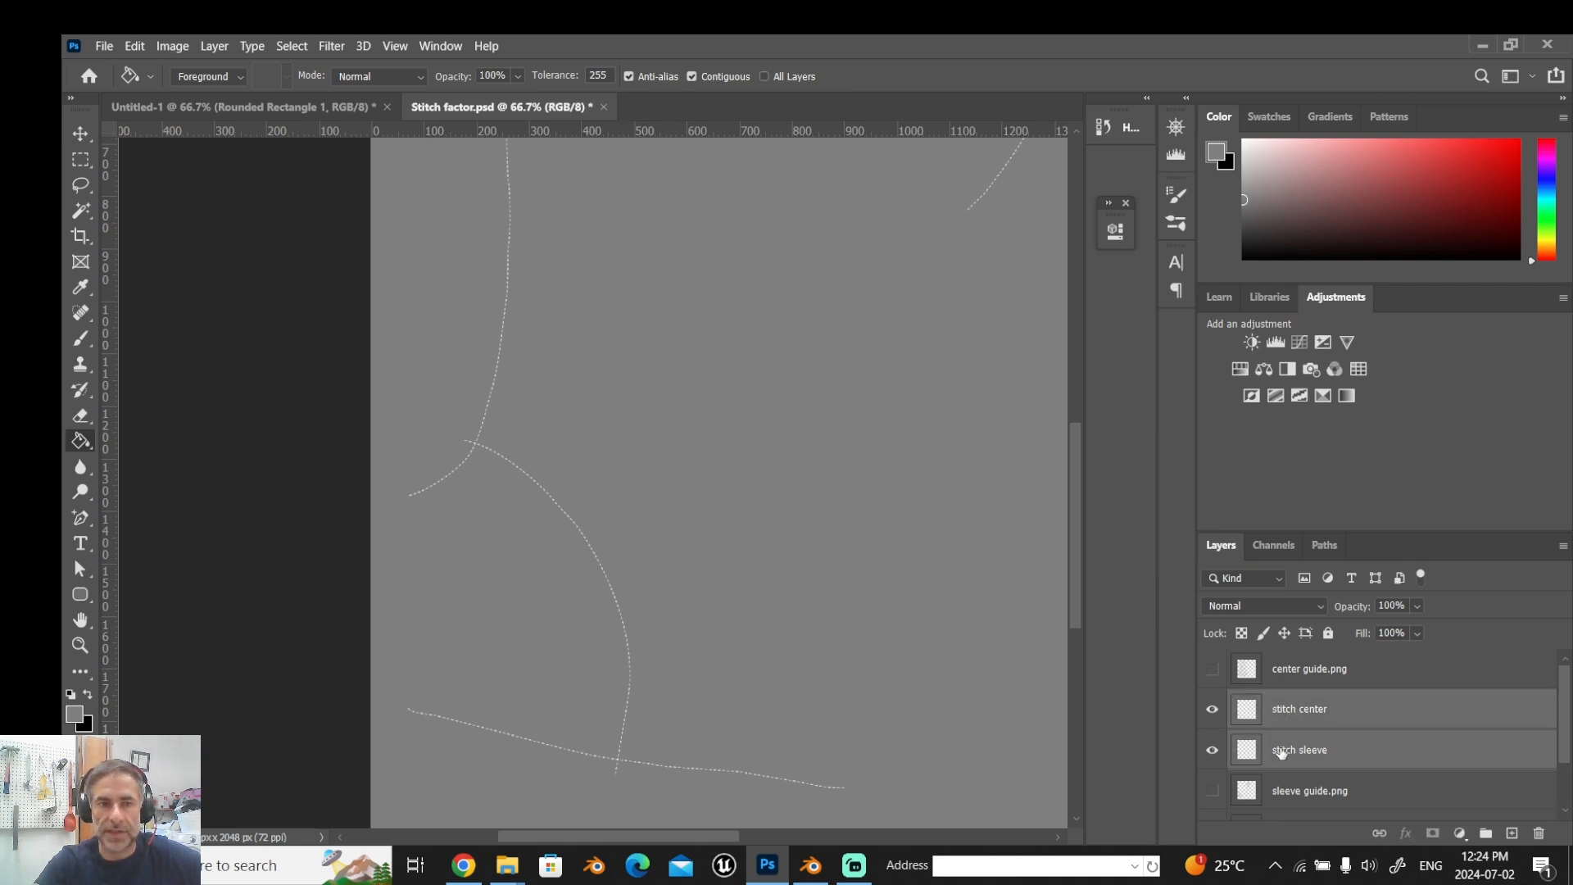
pyautogui.rightClick(1298, 735)
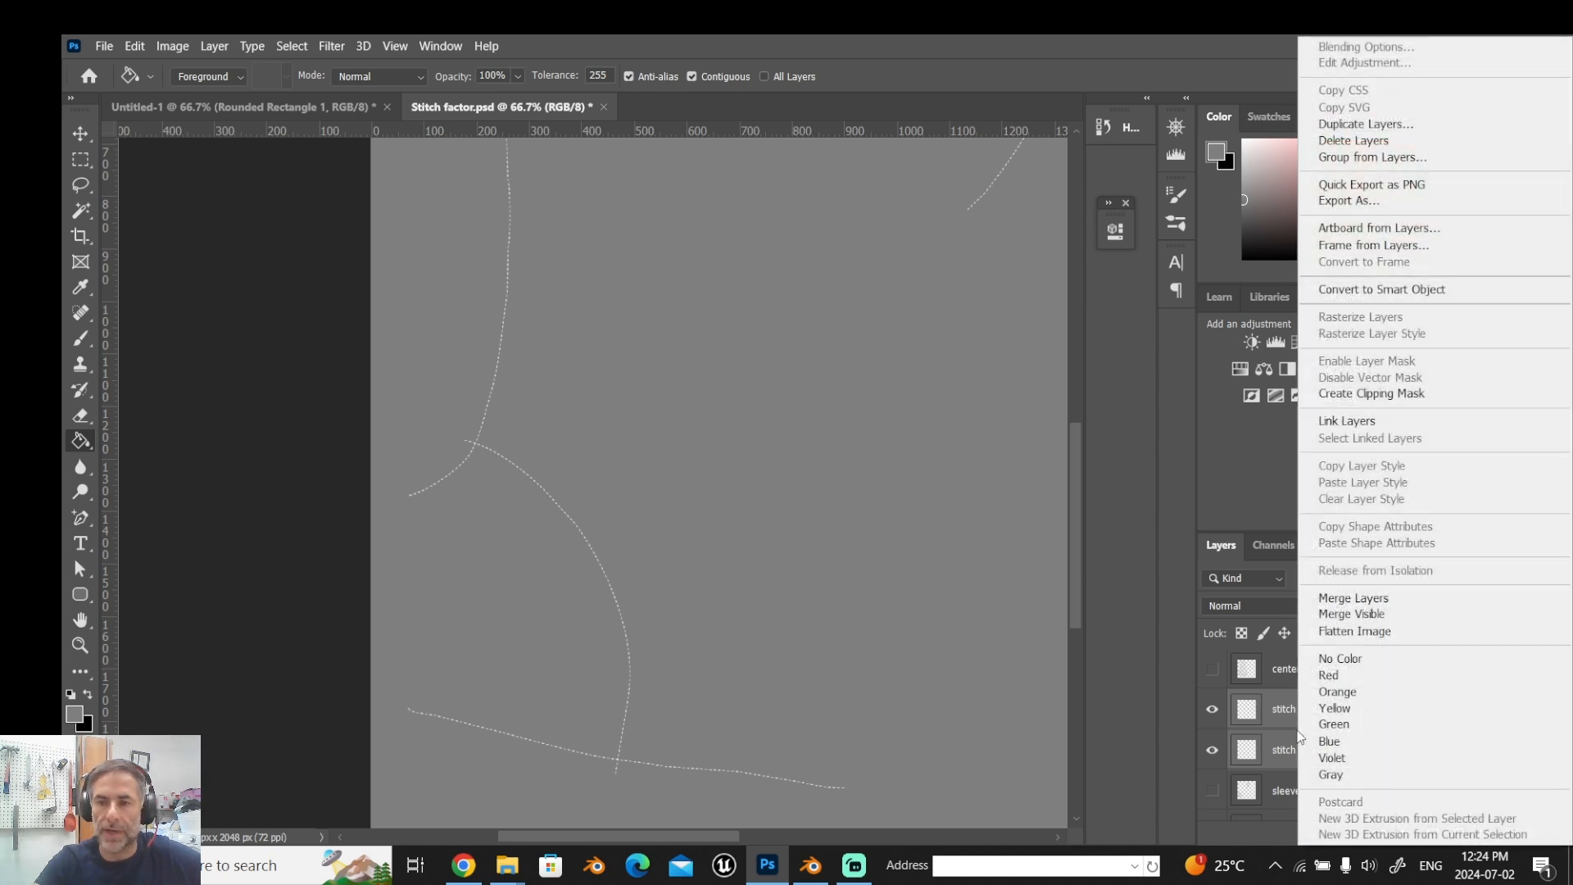
pyautogui.click(1335, 599)
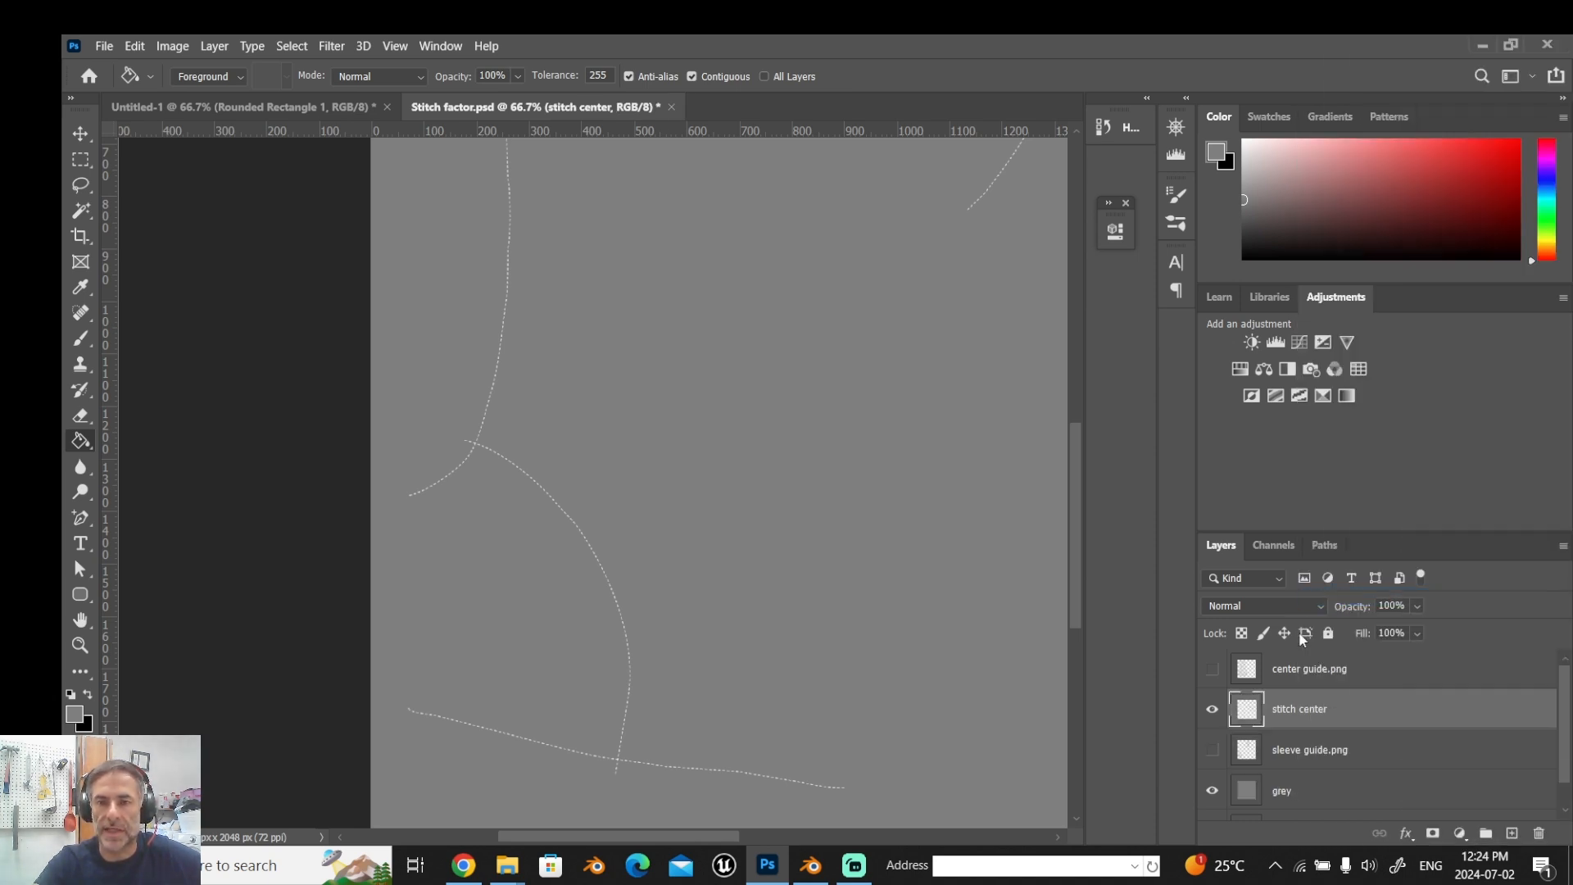
pyautogui.click(1213, 713)
pyautogui.click(1214, 715)
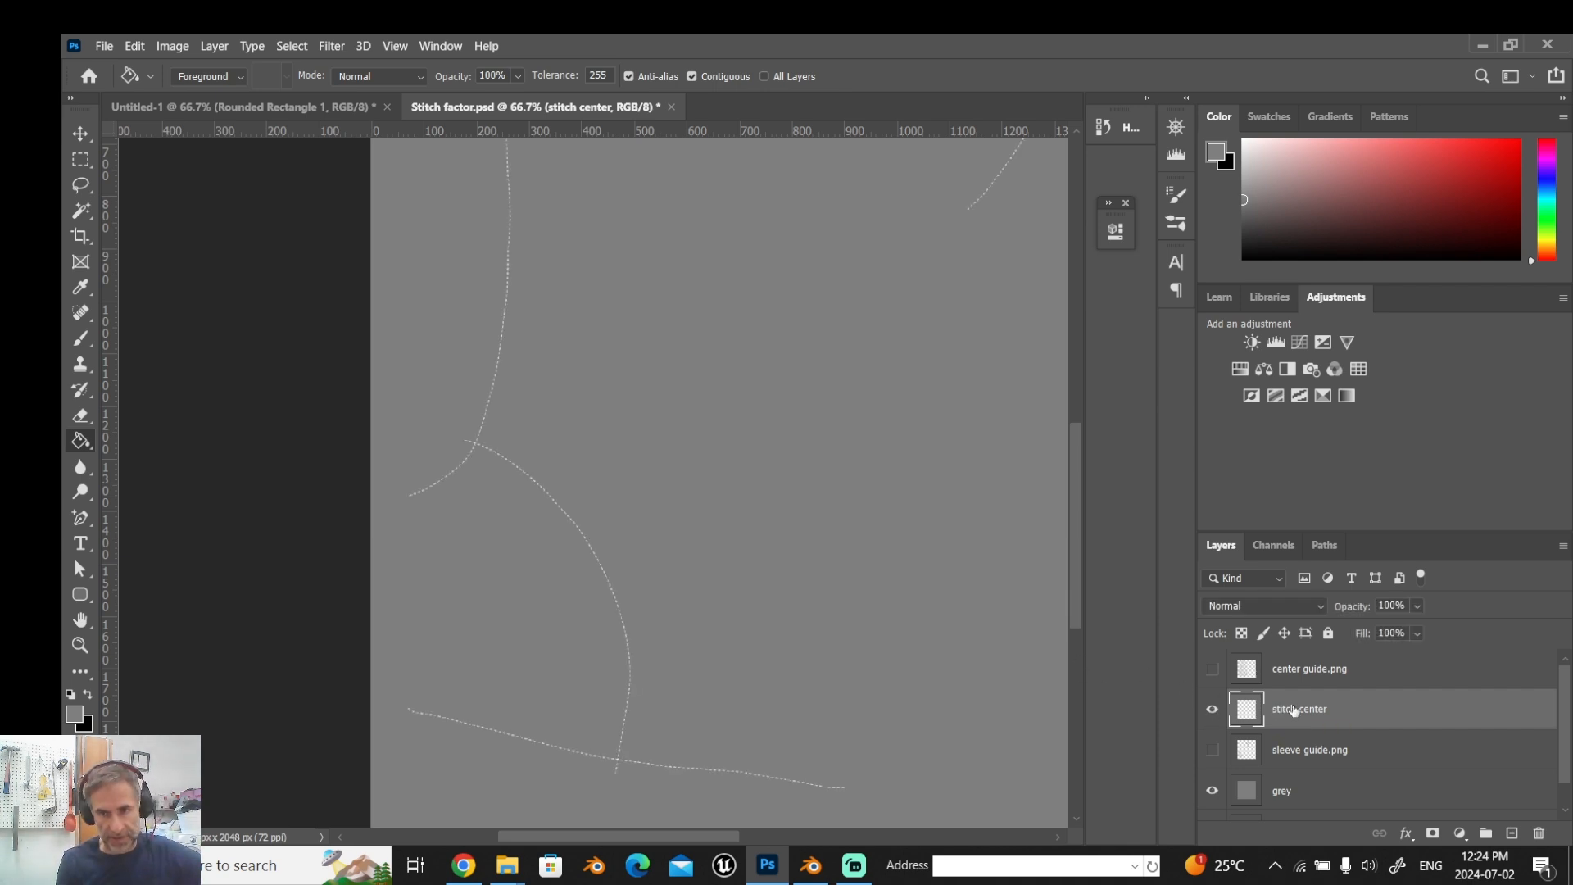
# Duplicate the merged stitch center layer within Stitch factor.psd.
pyautogui.rightClick(1295, 711)
pyautogui.click(1340, 123)
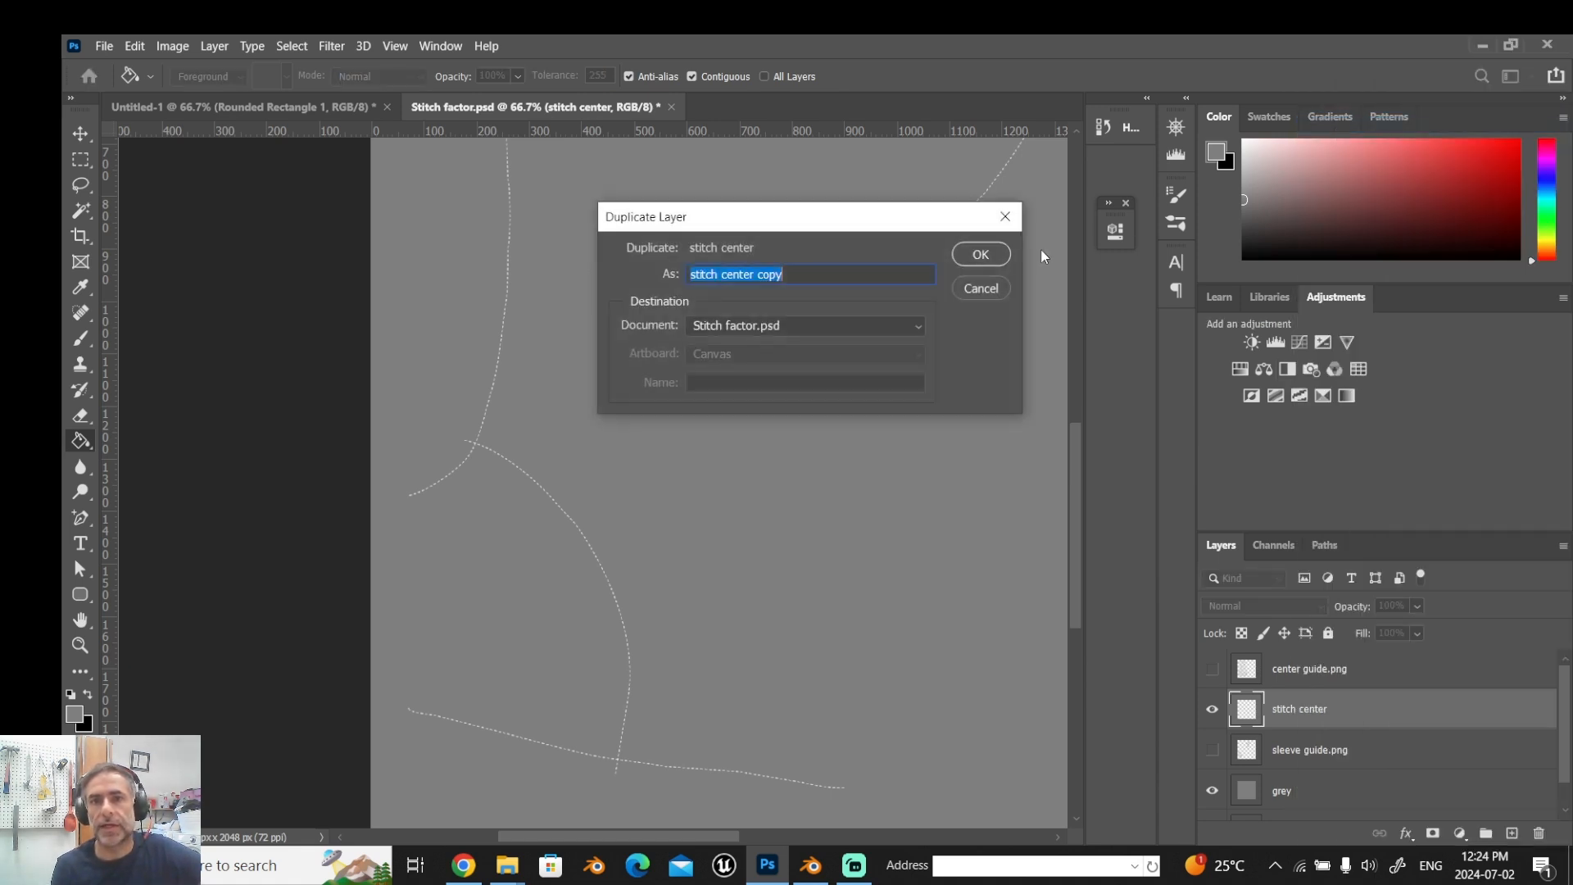
pyautogui.click(991, 255)
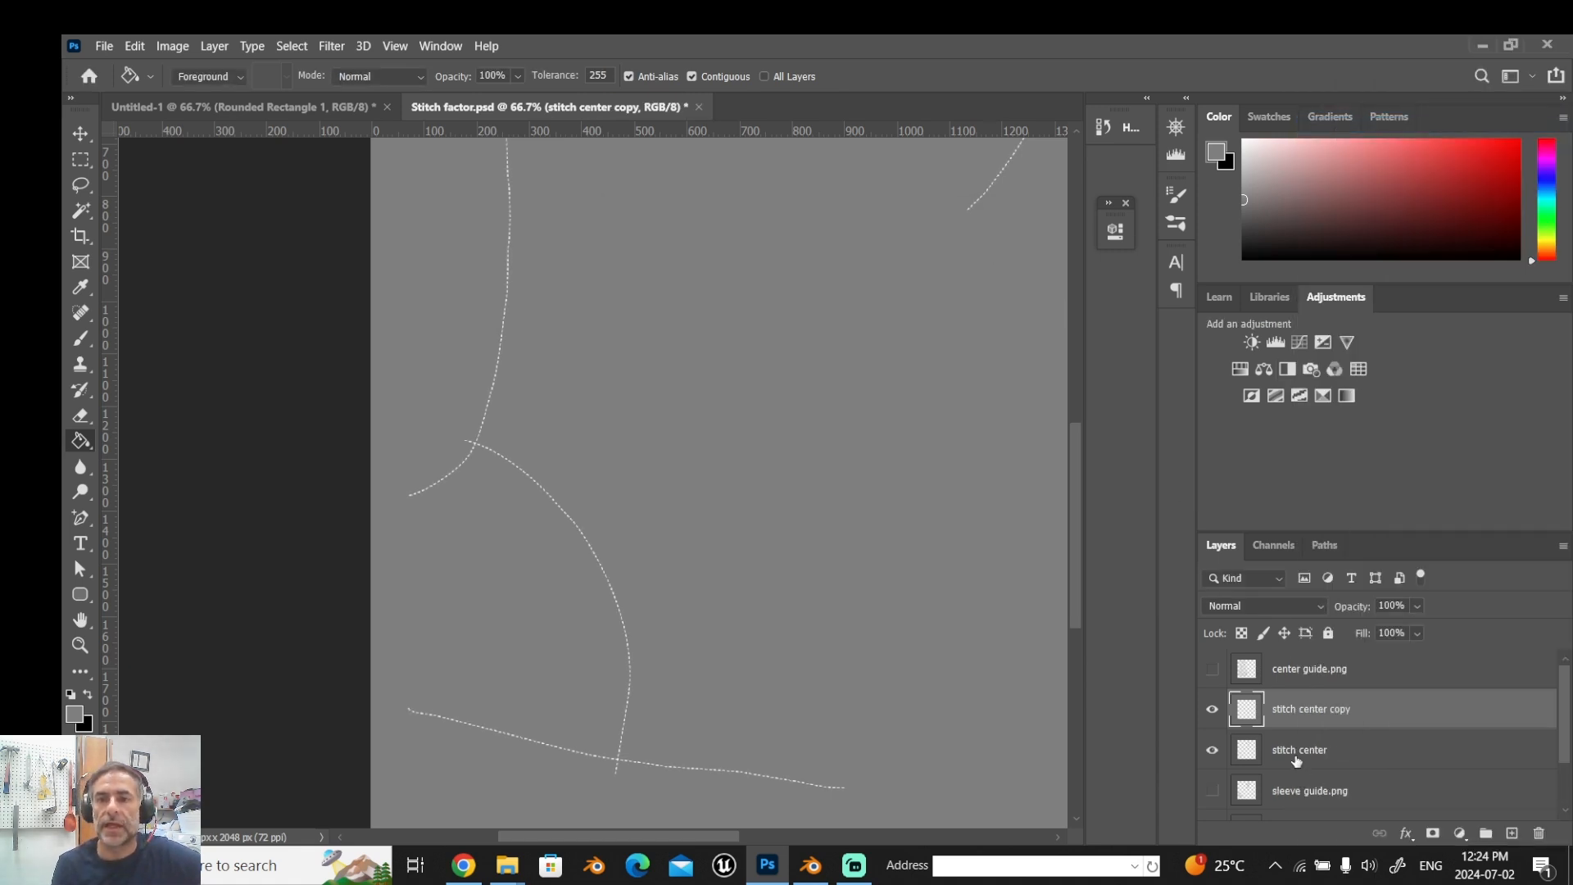
# Rename the duplicated layer stitch shadow and place it directly below the stitch center layer.
pyautogui.doubleClick(1293, 709)
pyautogui.click(1349, 710)
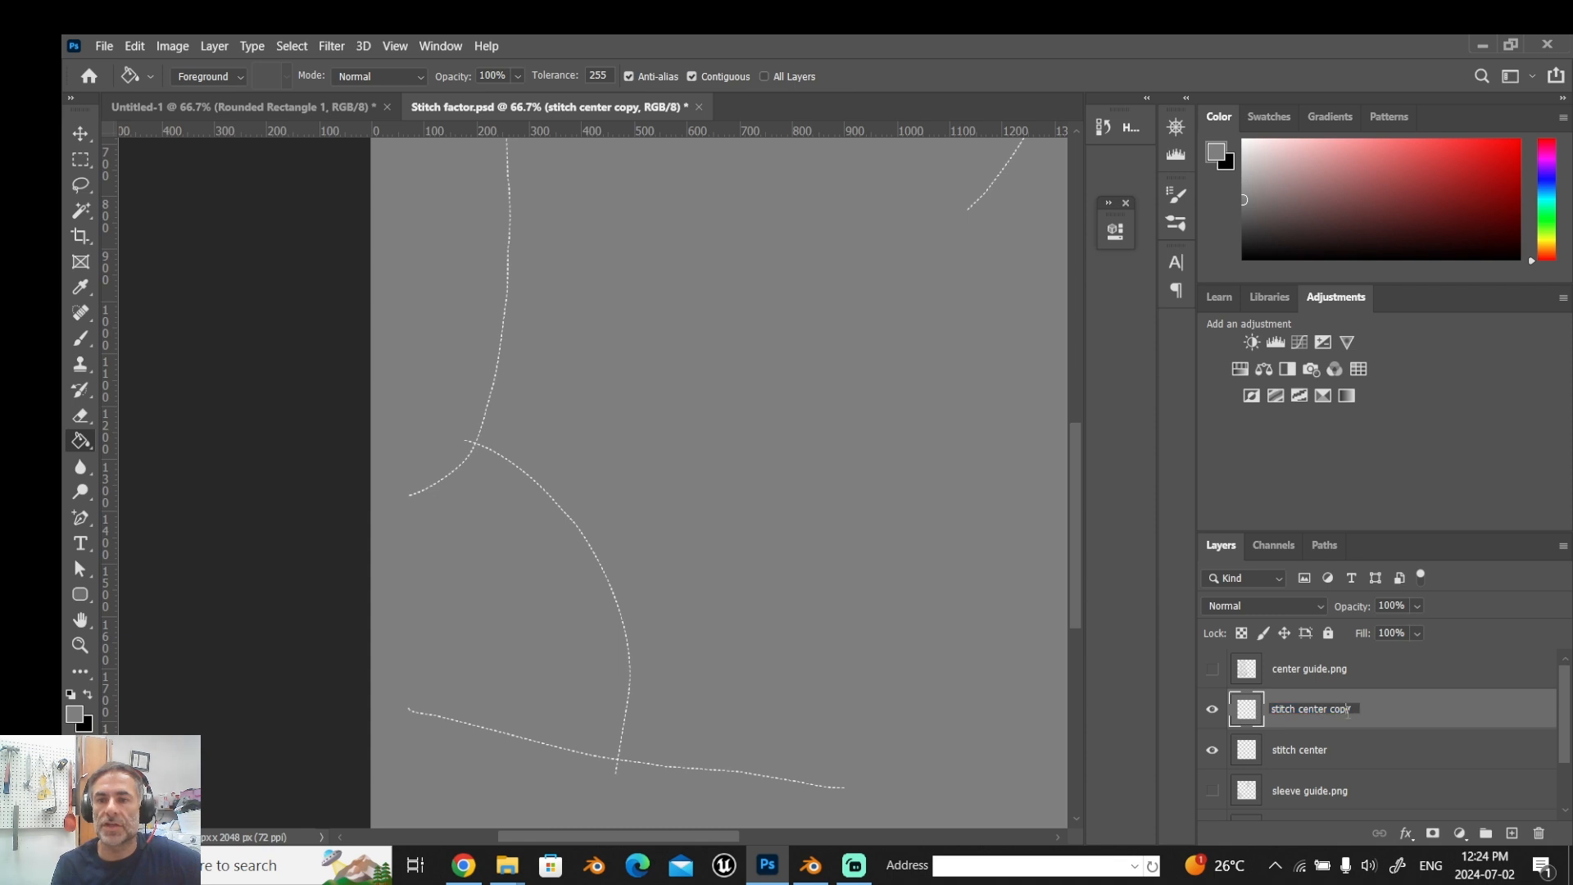
pyautogui.press('BackSpace')
pyautogui.press('BackSpace')
pyautogui.press('BackSpace')
pyautogui.press('BackSpace')
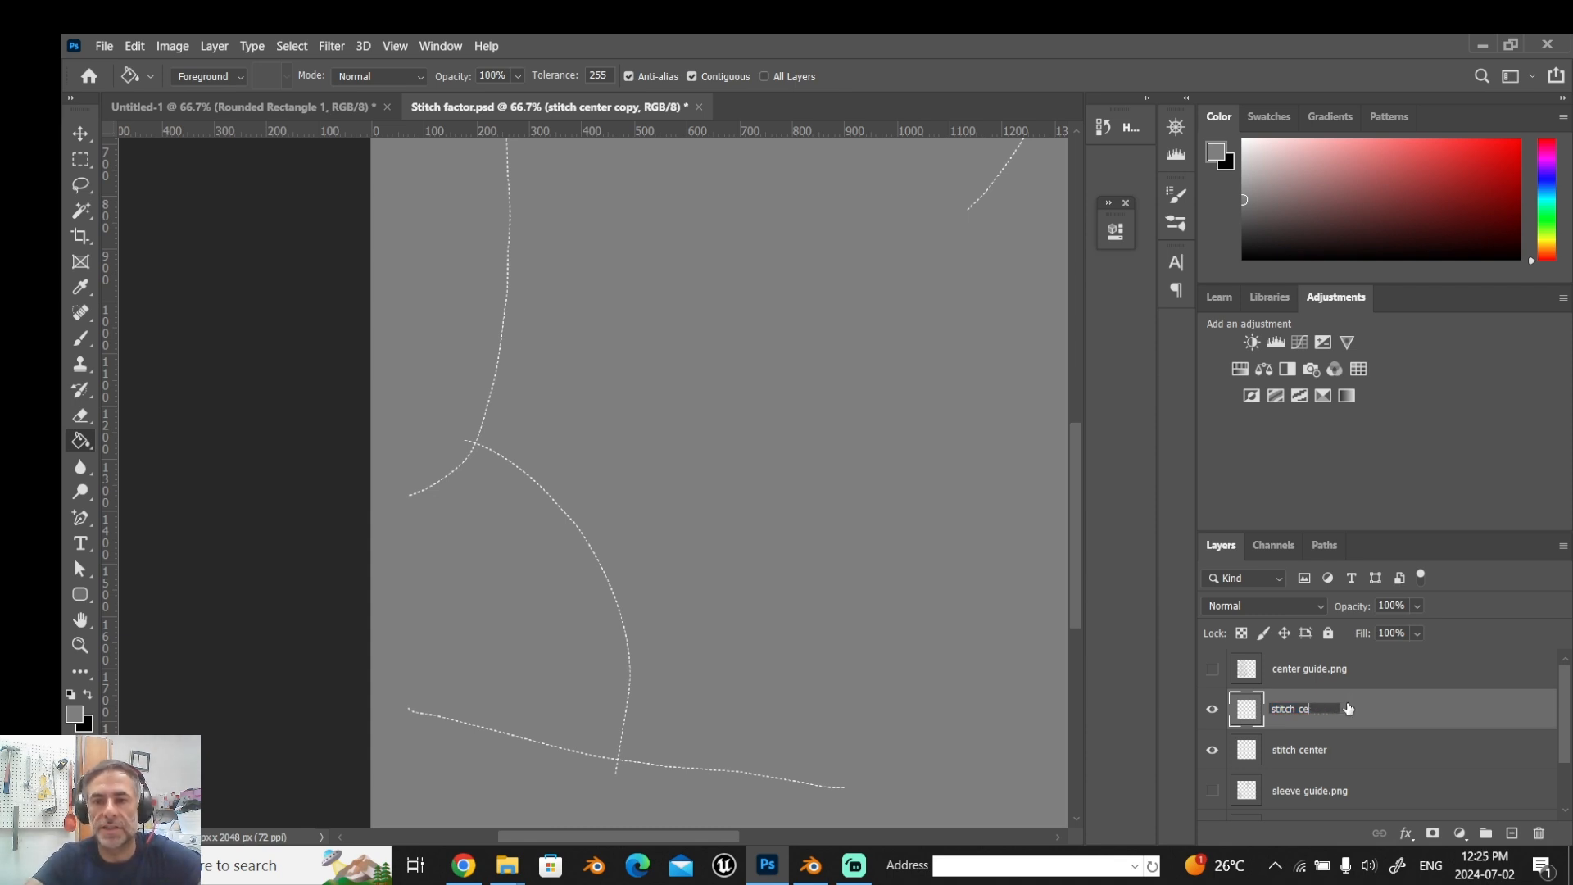
pyautogui.write('shadow')
pyautogui.press('Return')
pyautogui.moveTo(1342, 710); pyautogui.dragTo(1340, 775)
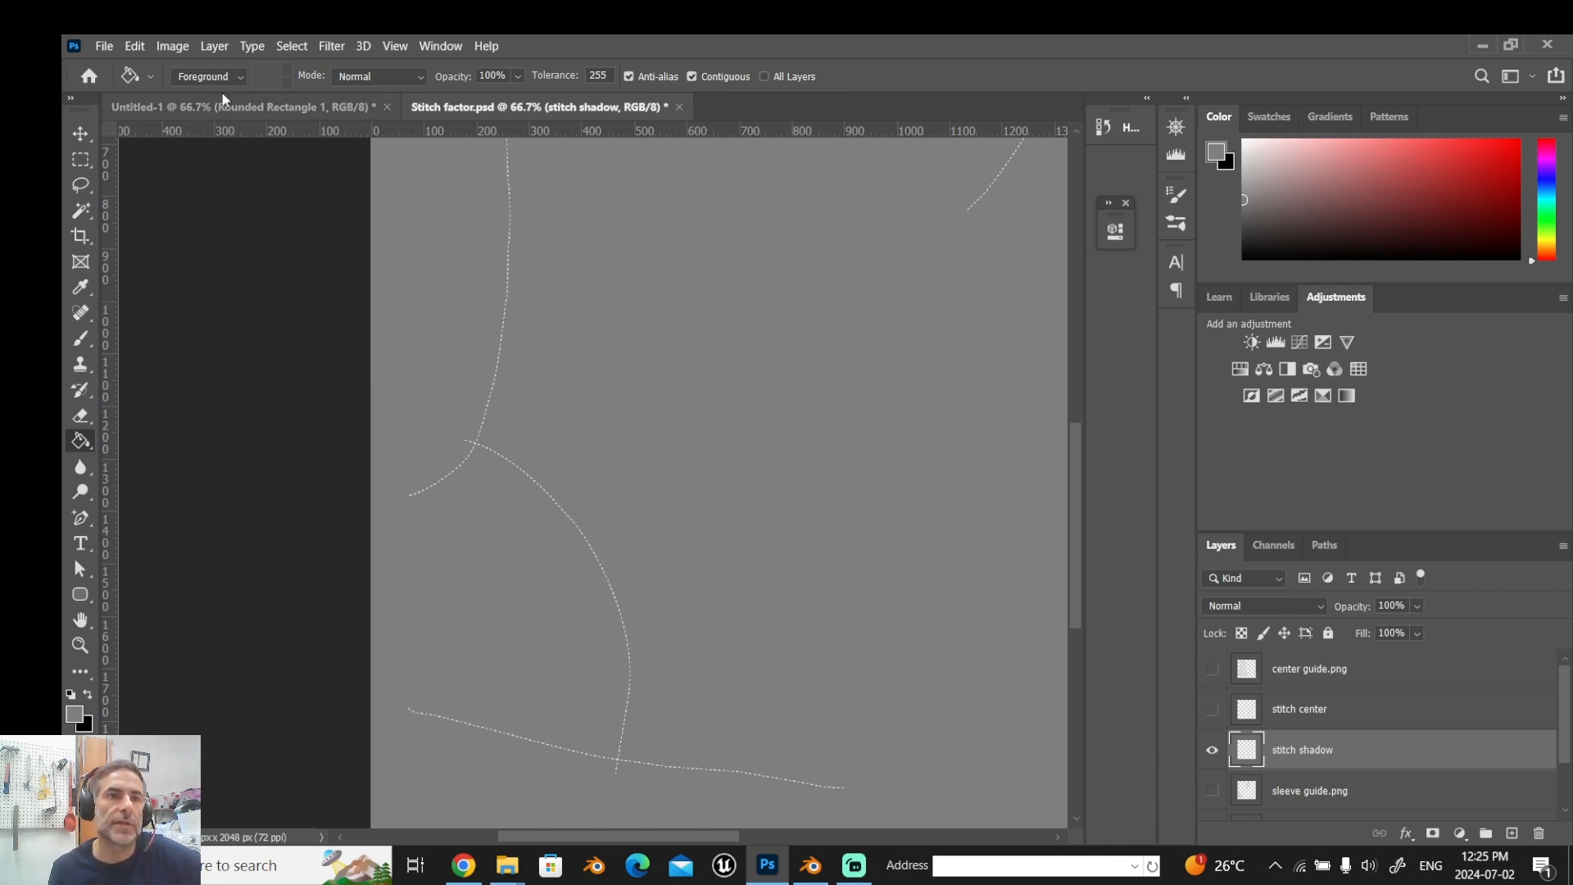
# Turn the stitch shadow lines black using Selective Color with Whites set to +100% Black.
pyautogui.click(179, 48)
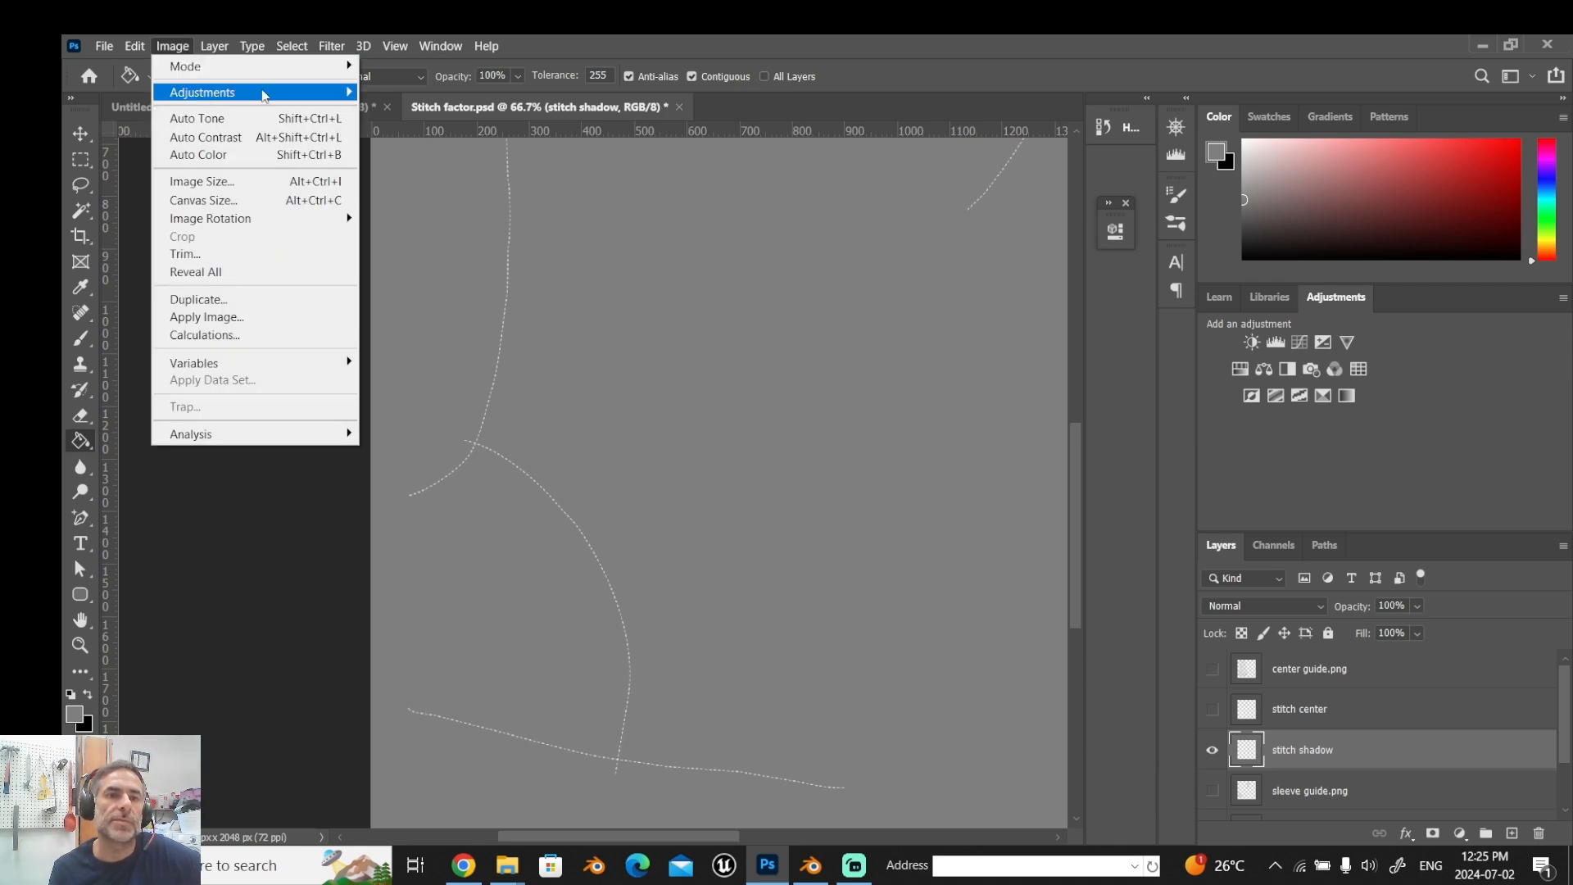
pyautogui.moveTo(244, 94)
pyautogui.click(427, 381)
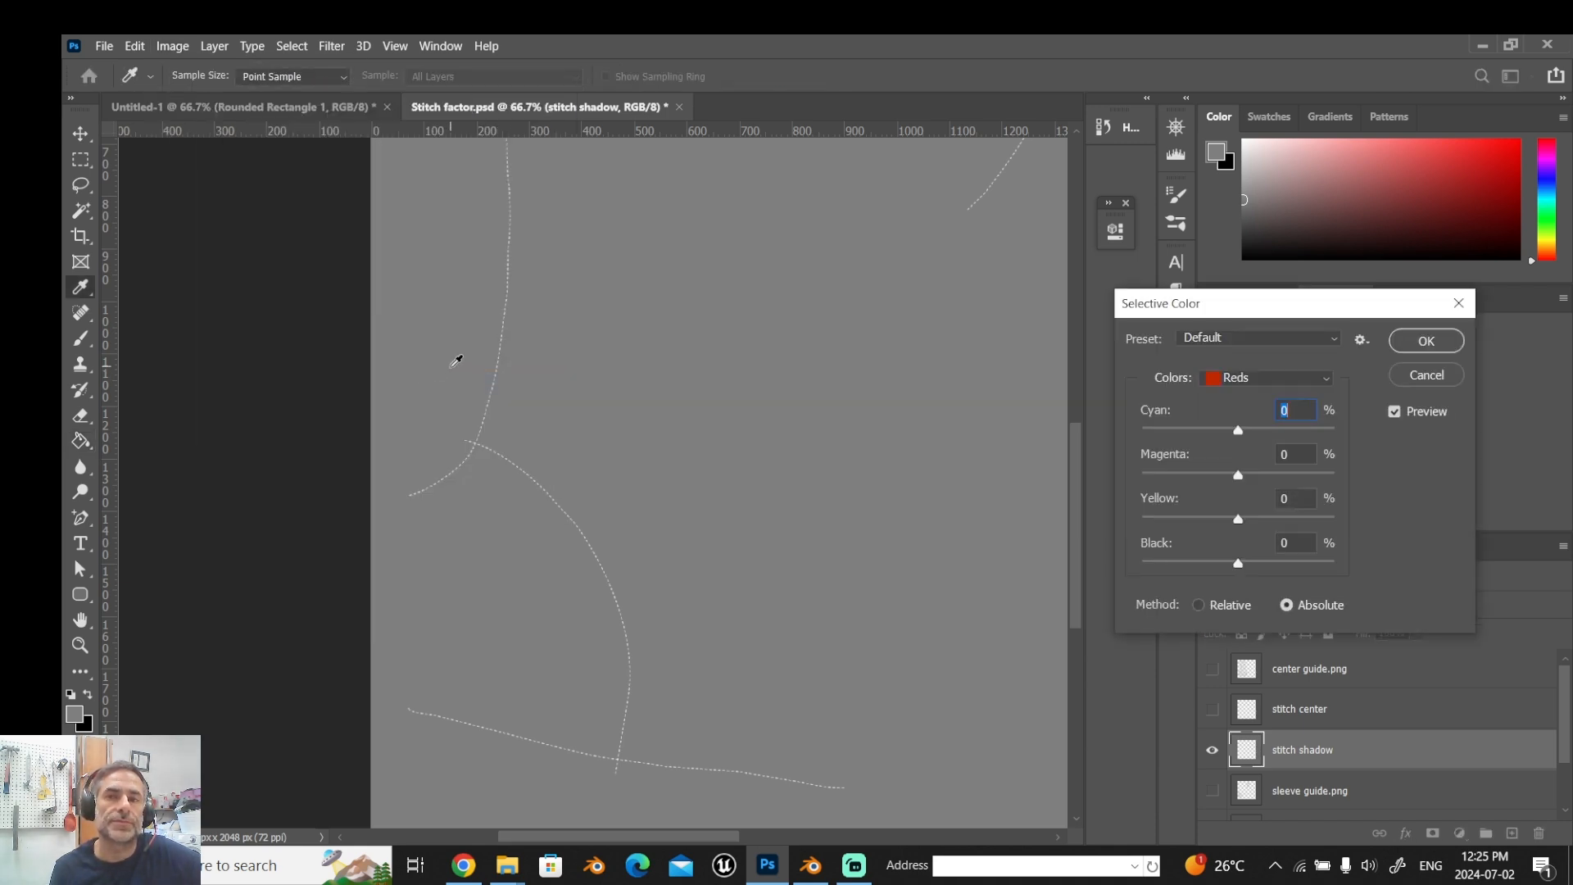
pyautogui.click(1229, 379)
pyautogui.click(1248, 506)
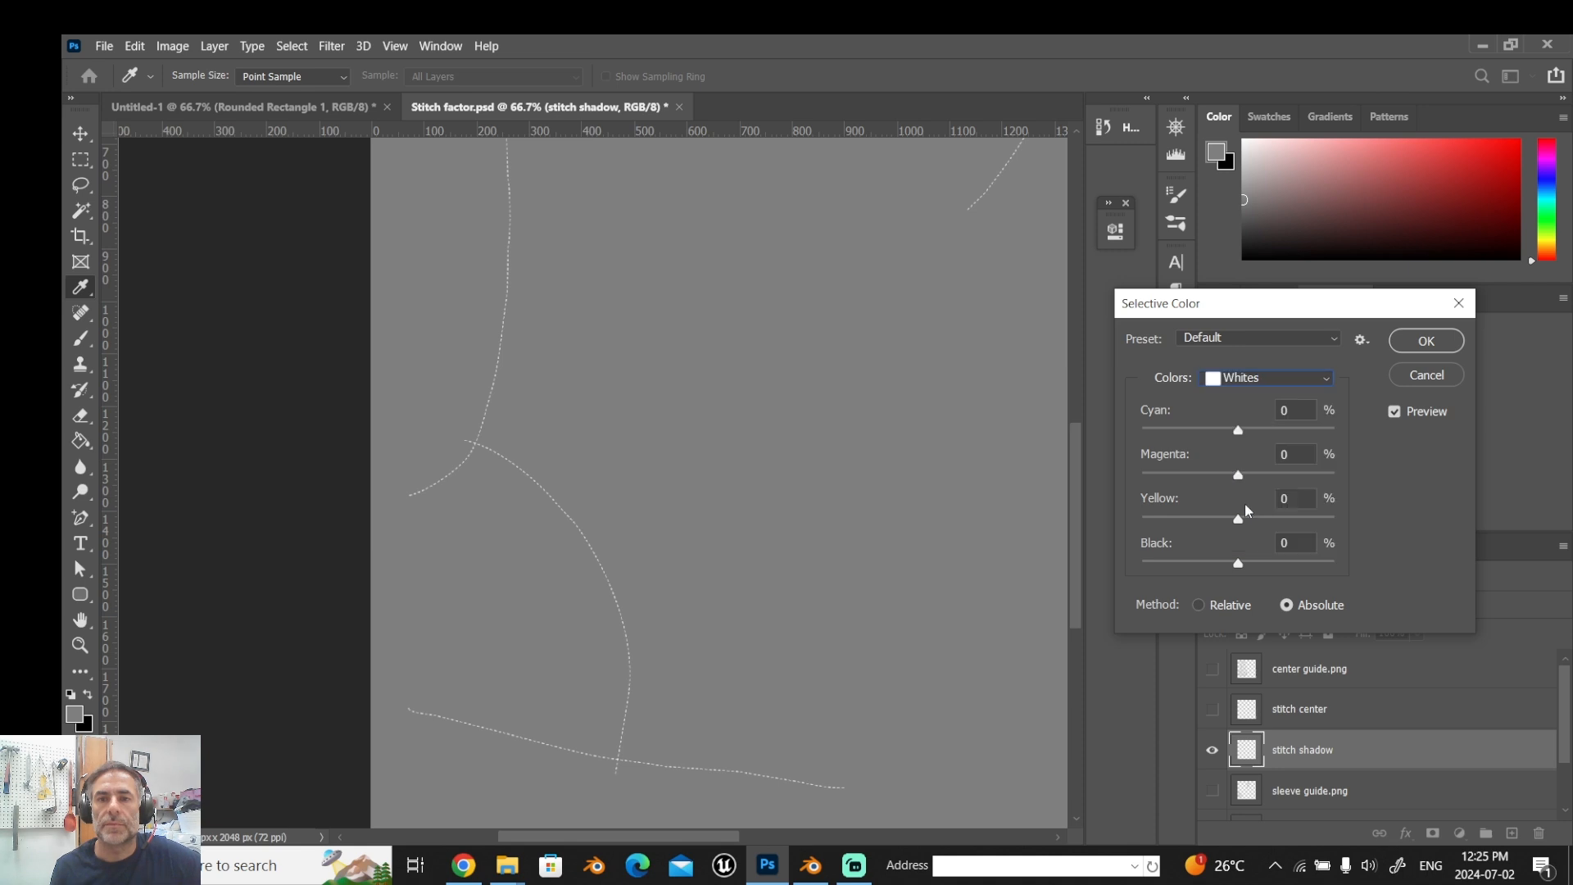
pyautogui.moveTo(1238, 563); pyautogui.dragTo(1363, 556)
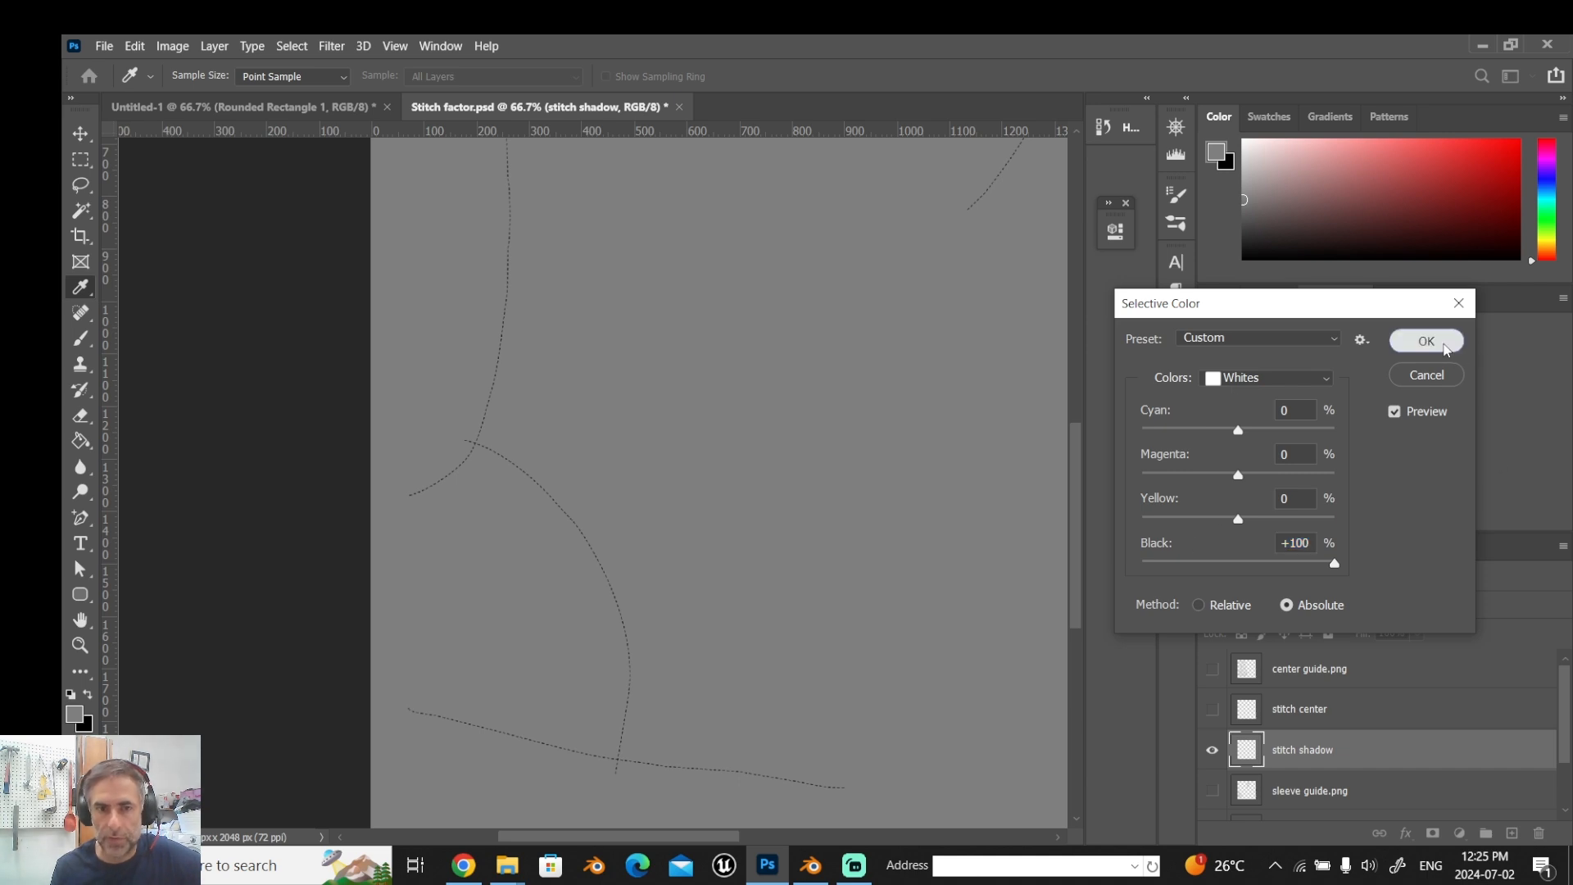
pyautogui.click(1426, 341)
pyautogui.press('g')
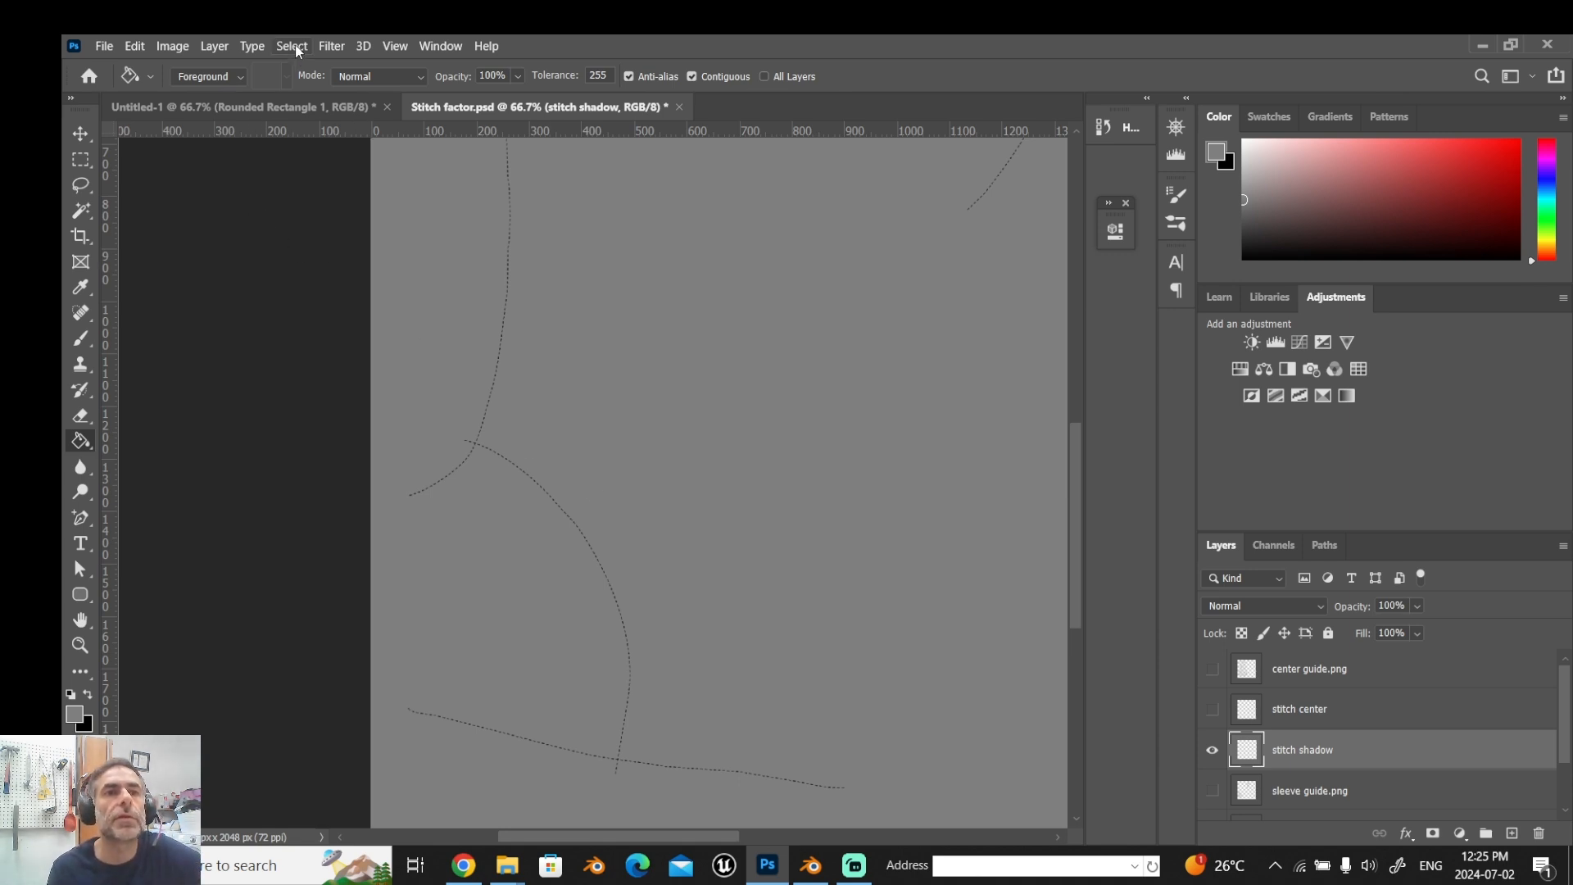
# Apply a Gaussian Blur with a 2.5 pixel radius to the stitch shadow layer.
pyautogui.click(345, 53)
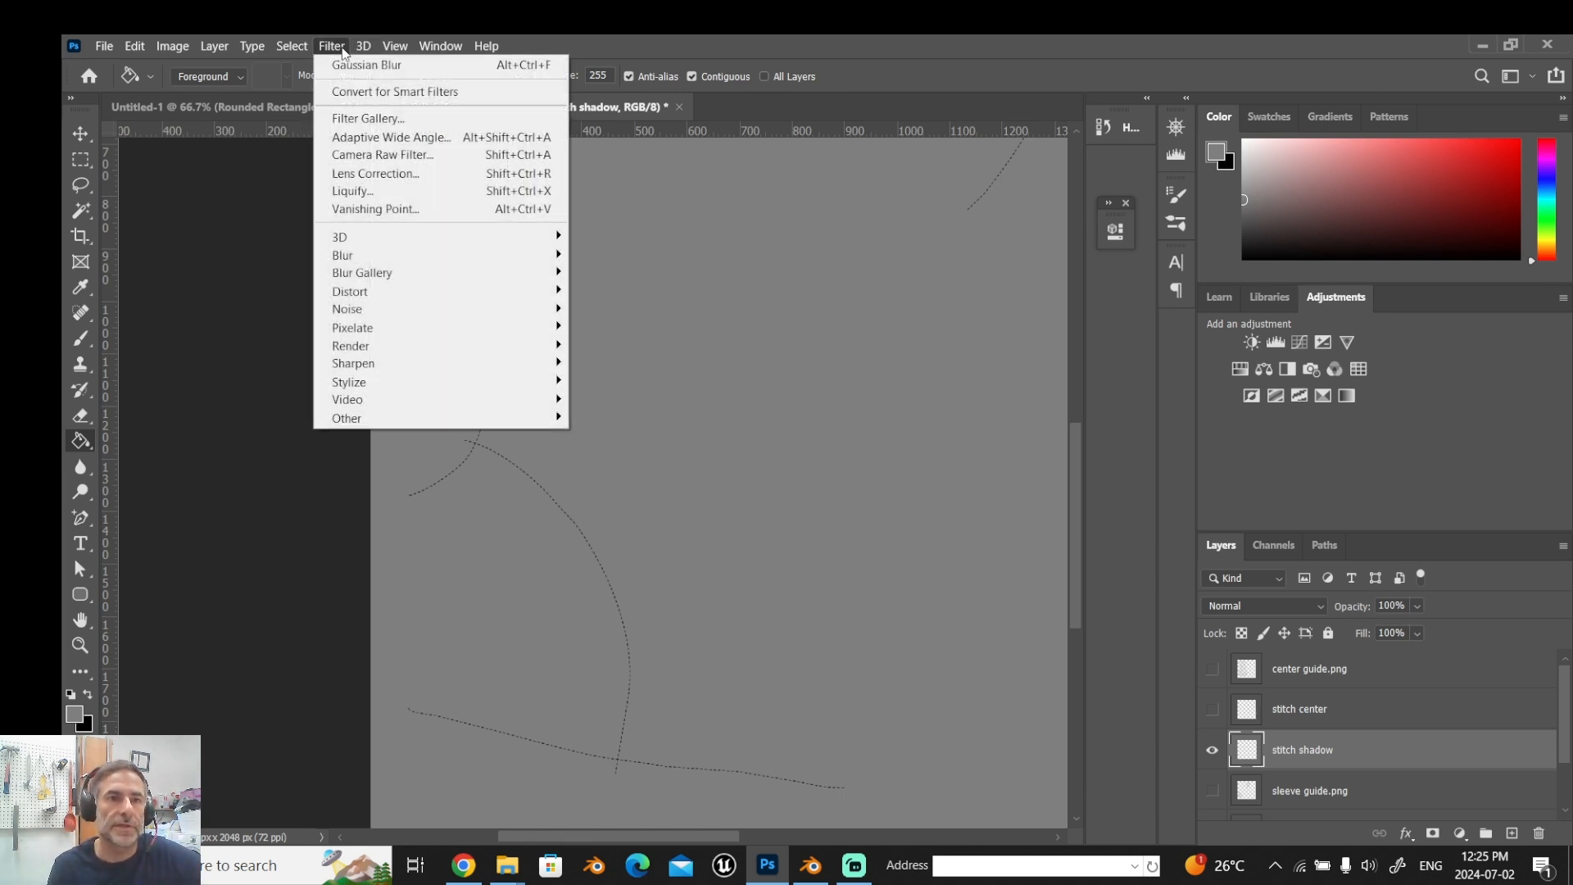
pyautogui.moveTo(343, 260)
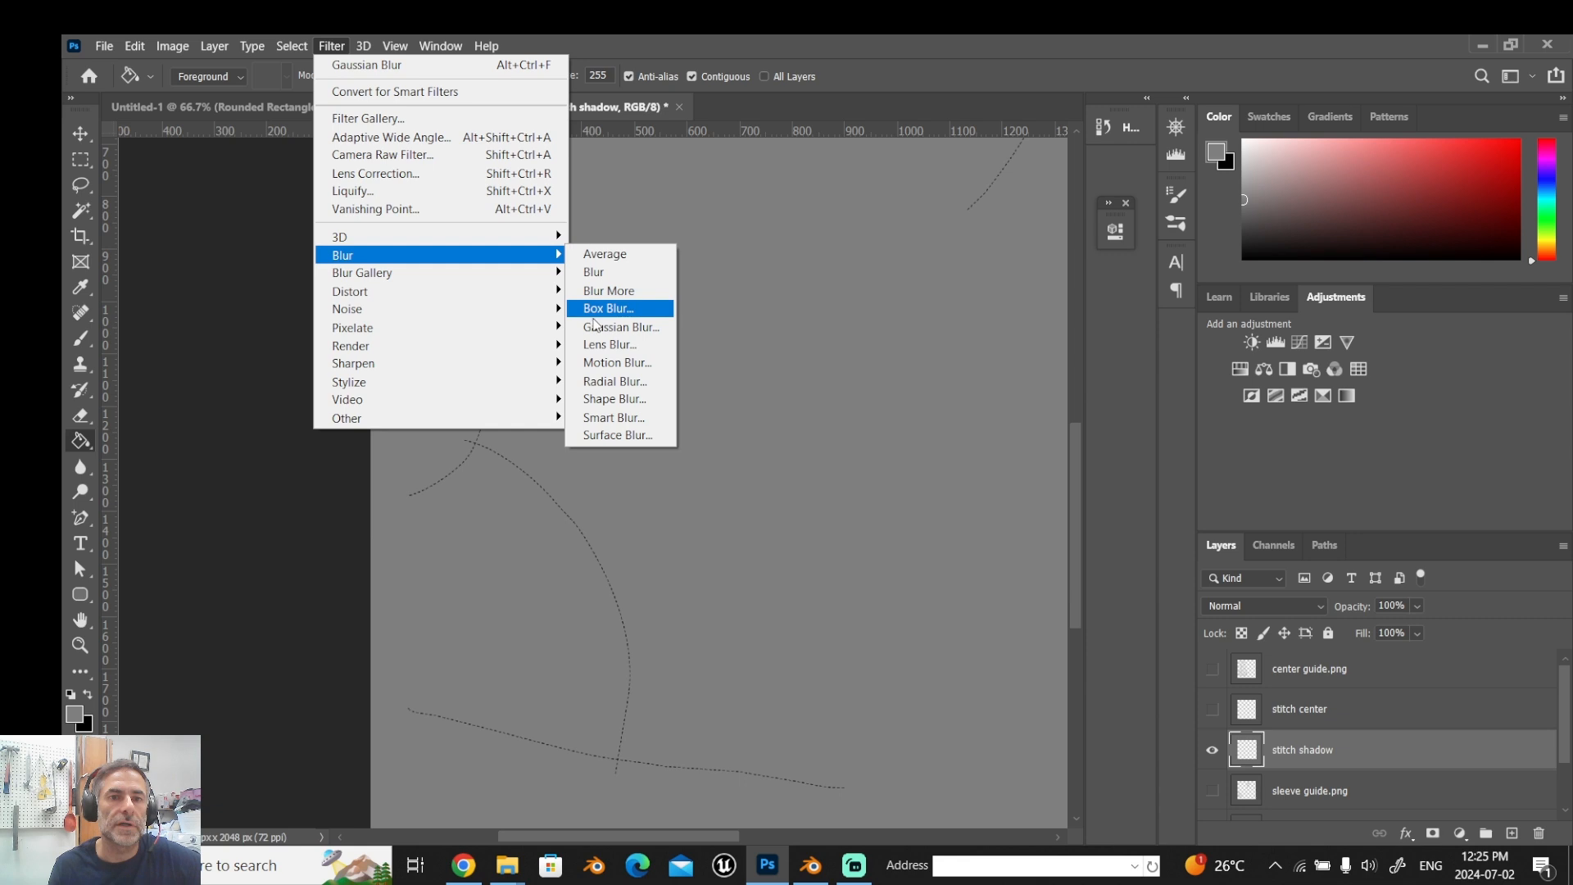
pyautogui.click(620, 327)
pyautogui.moveTo(1191, 577); pyautogui.dragTo(1135, 582)
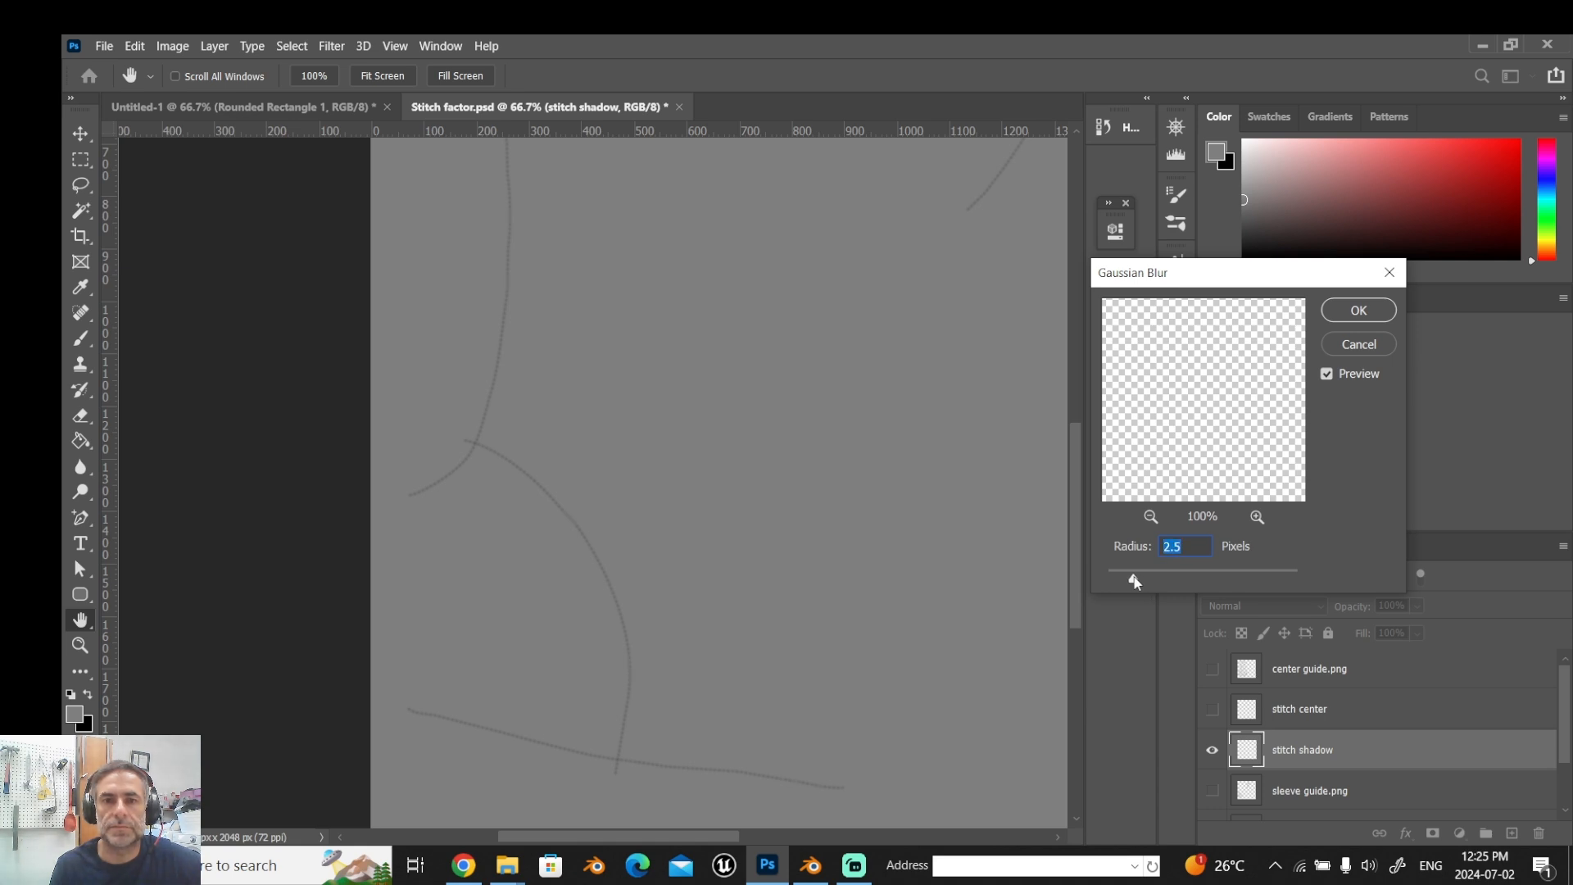
pyautogui.click(1359, 310)
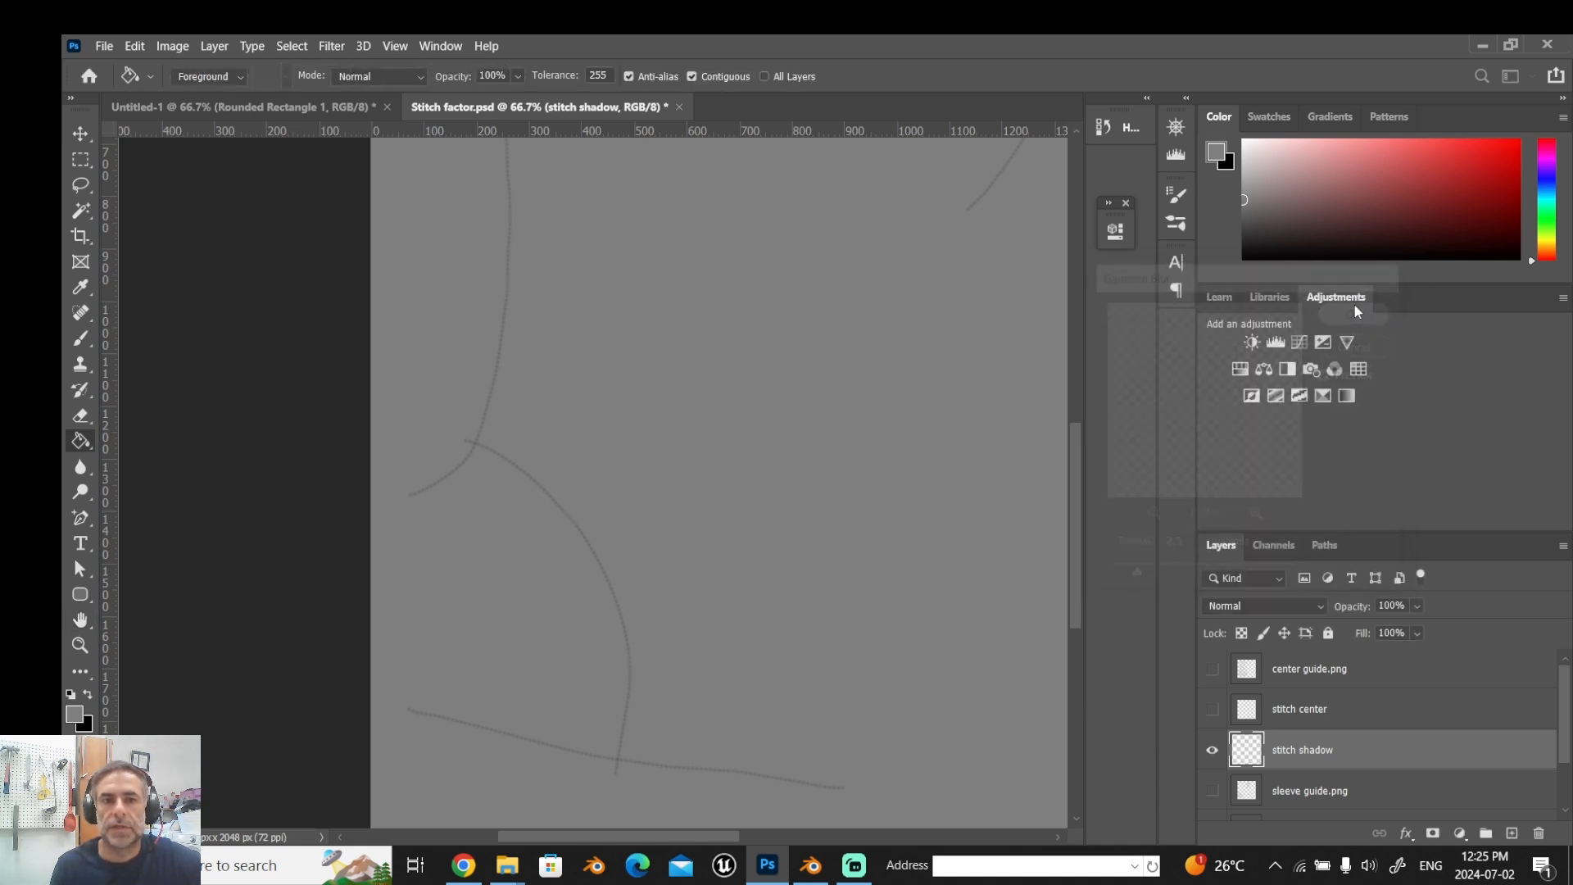
# Show the stitch center layer again and inspect the white stitches over their blurred shadow up close.
pyautogui.click(1213, 709)
pyautogui.scroll(3, 1077, 573)
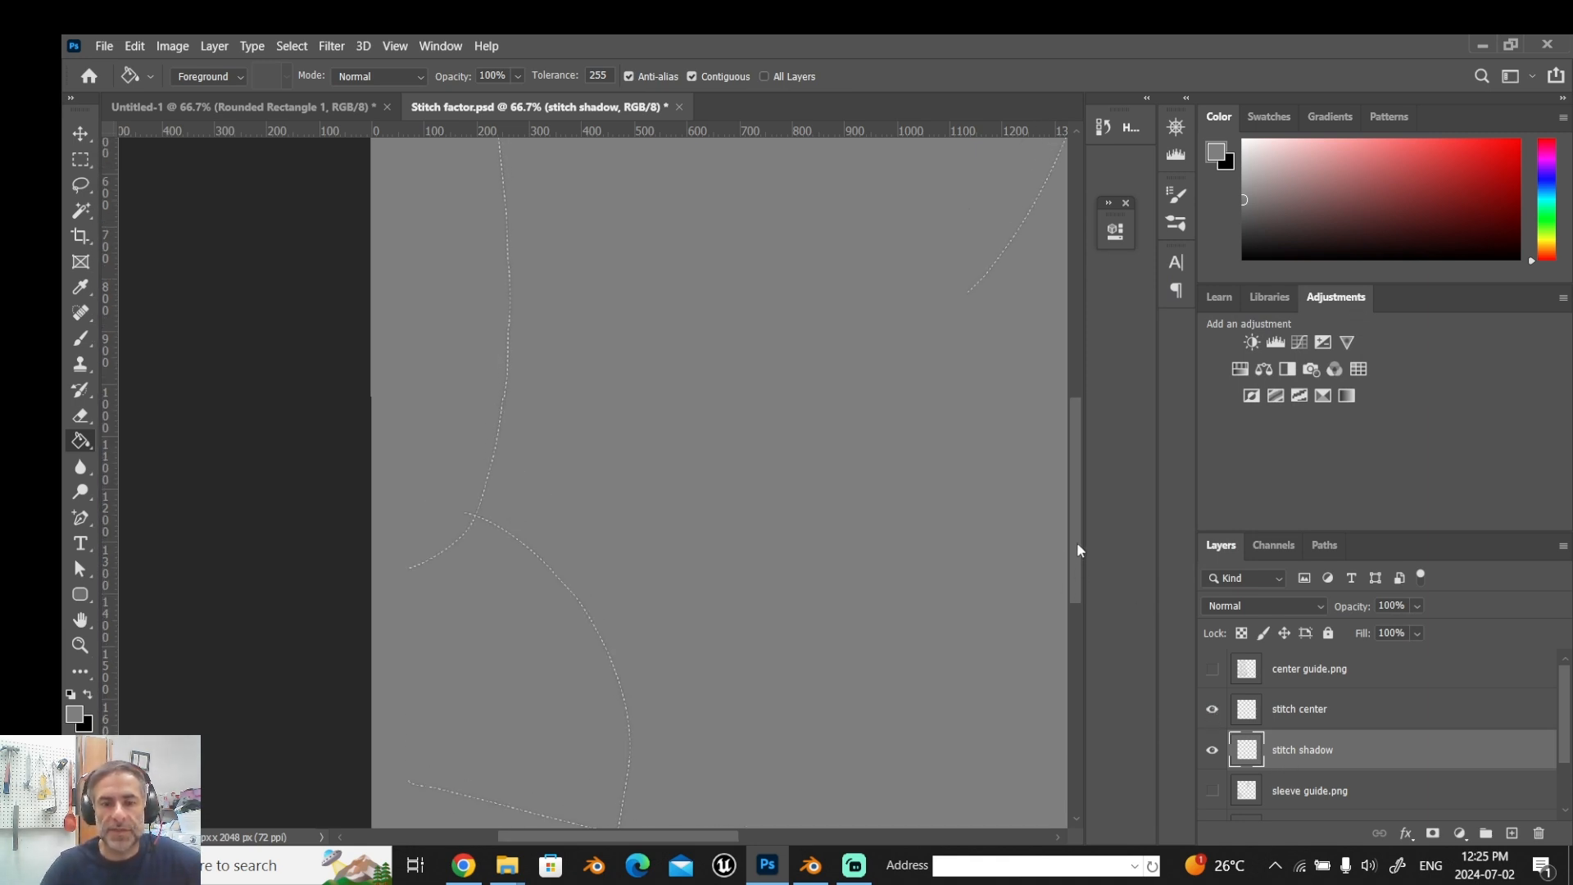
pyautogui.hotkey('ctrl', '+')
pyautogui.hotkey('ctrl', '+')
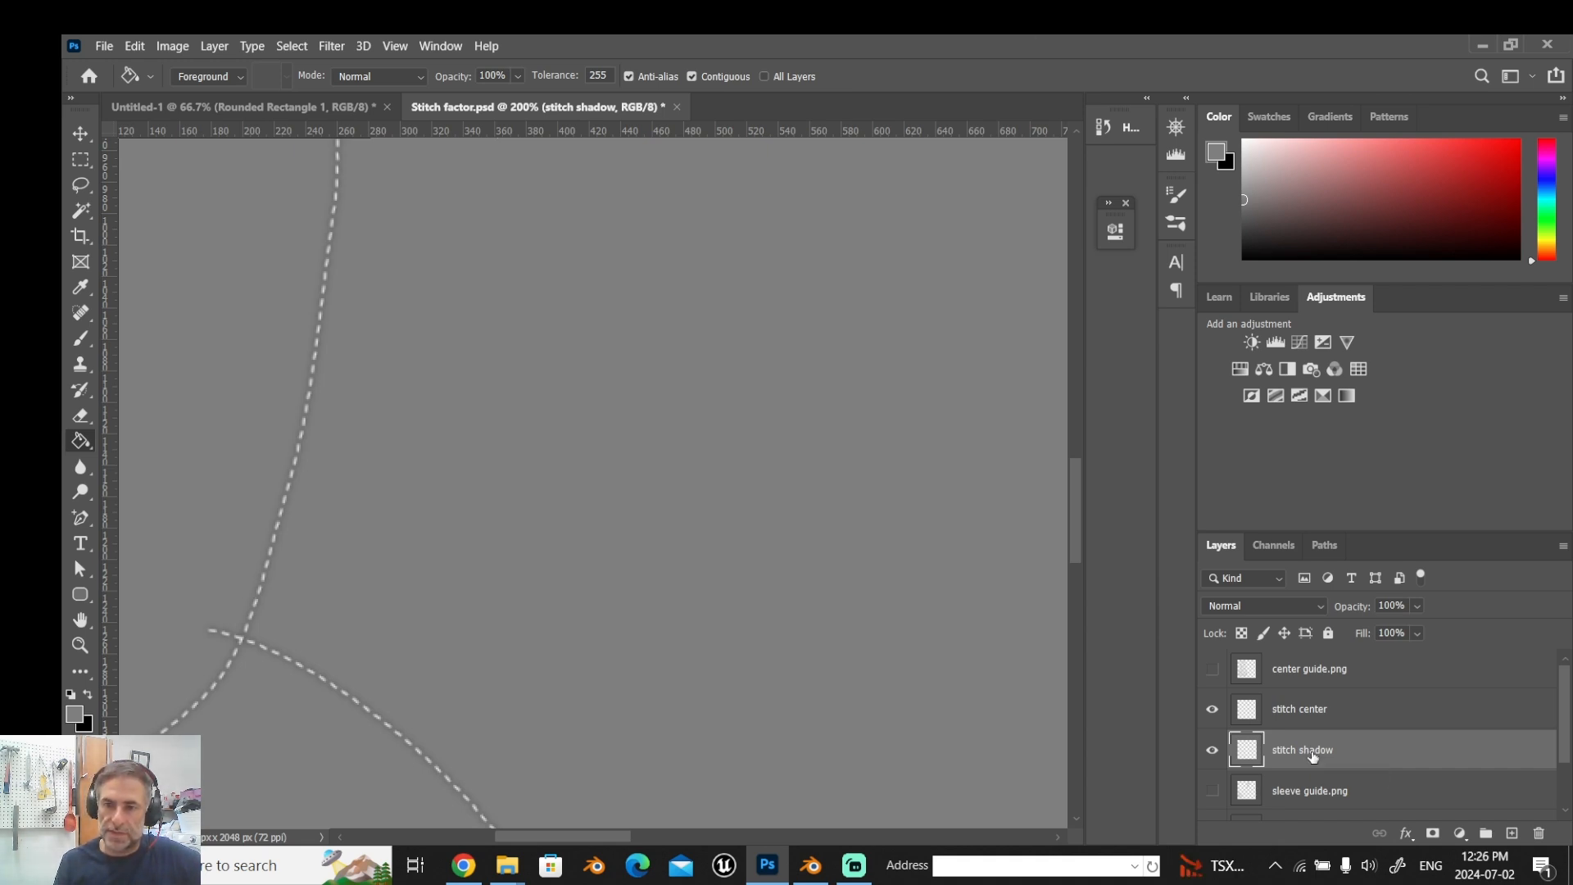
# Strengthen the shadow by duplicating the stitch shadow layer and merging the copy with the original.
pyautogui.rightClick(1312, 754)
pyautogui.click(1061, 127)
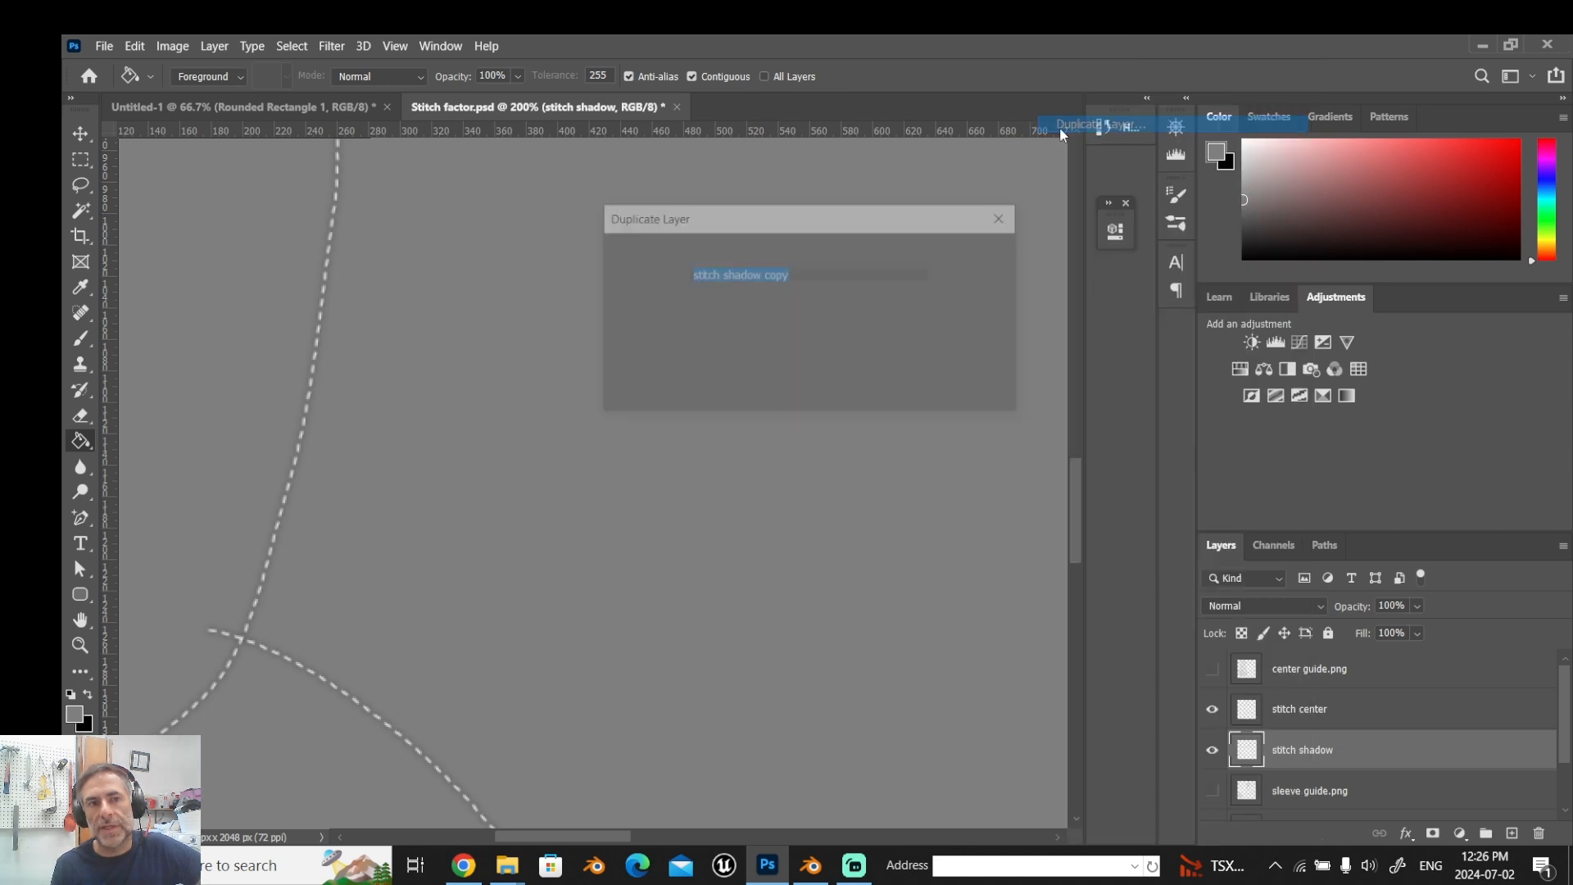
pyautogui.click(979, 254)
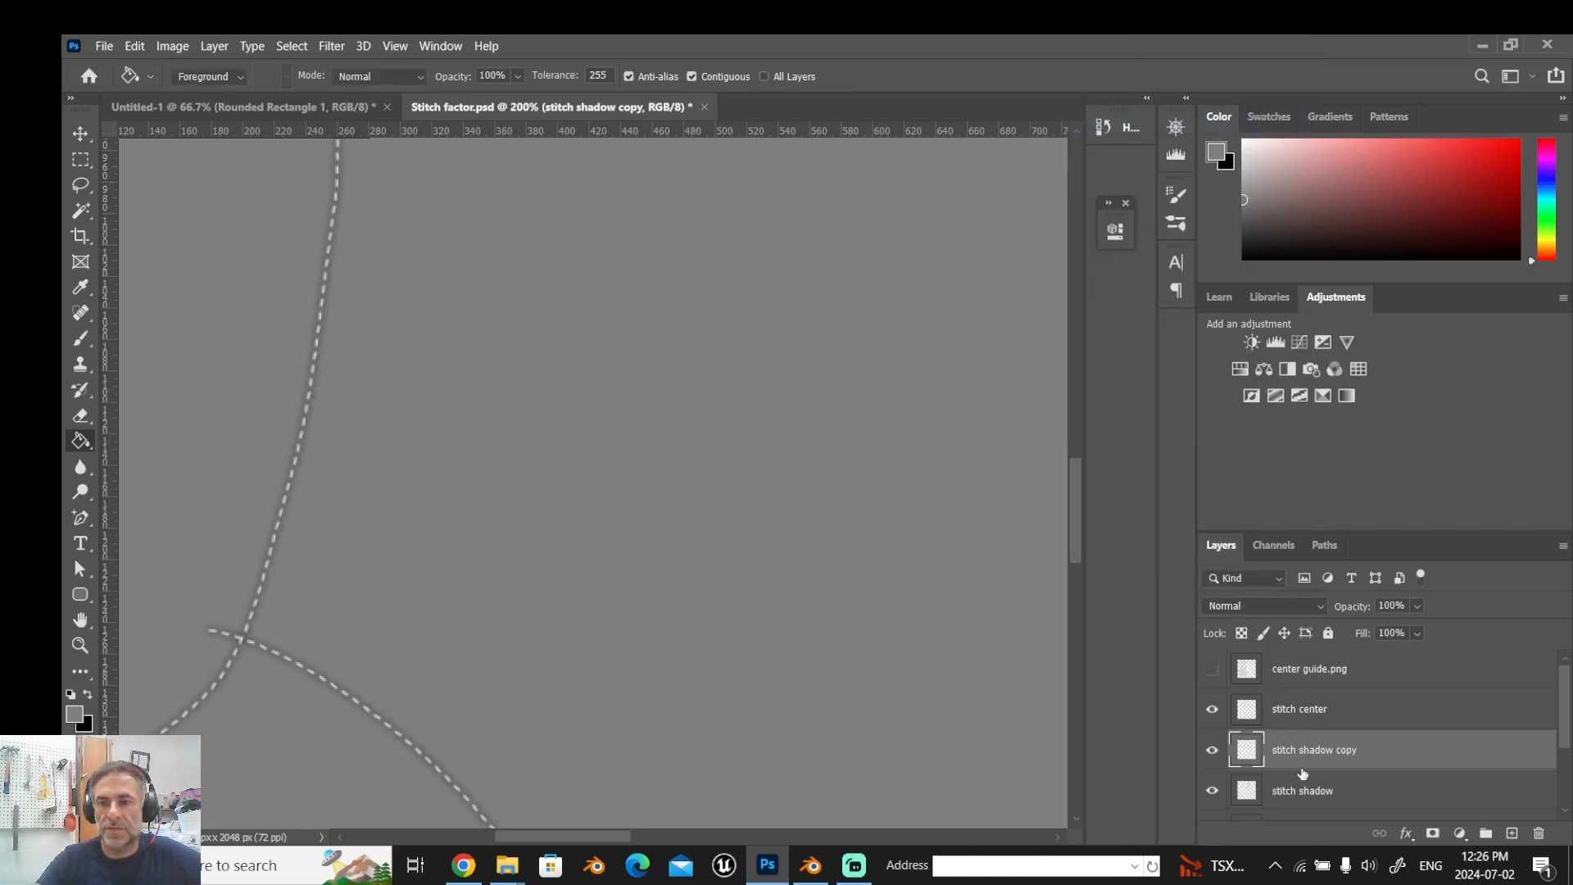
pyautogui.keyDown('shift'); pyautogui.click(1304, 795); pyautogui.keyUp('shift')
pyautogui.rightClick(1304, 789)
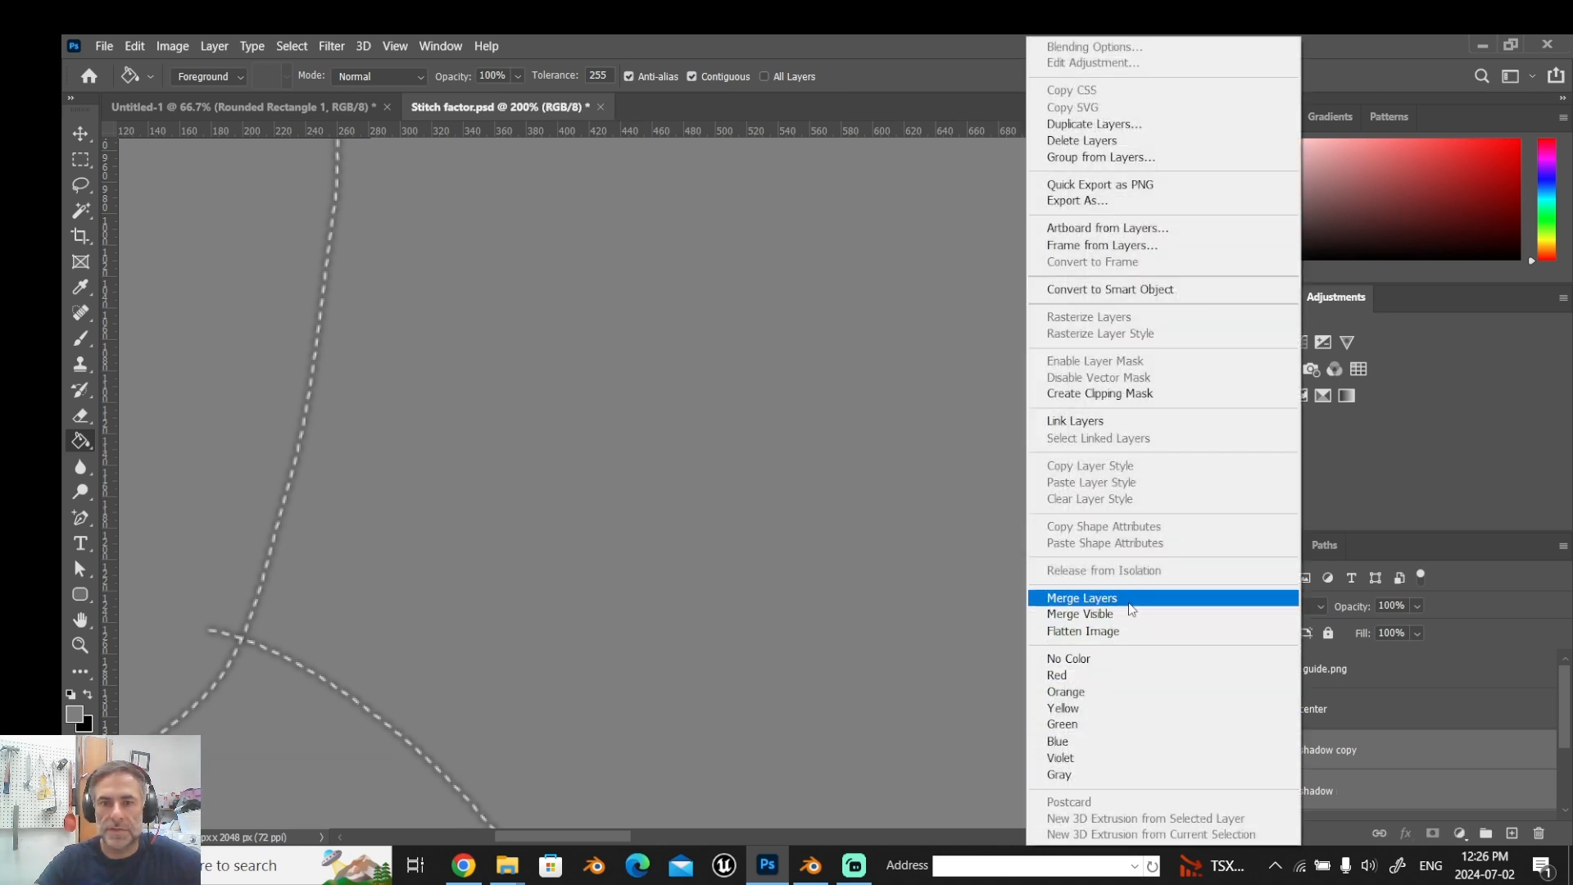
pyautogui.click(1132, 607)
pyautogui.hotkey('ctrl', '-')
pyautogui.hotkey('ctrl', '-')
pyautogui.hotkey('ctrl', '+')
pyautogui.hotkey('ctrl', '+')
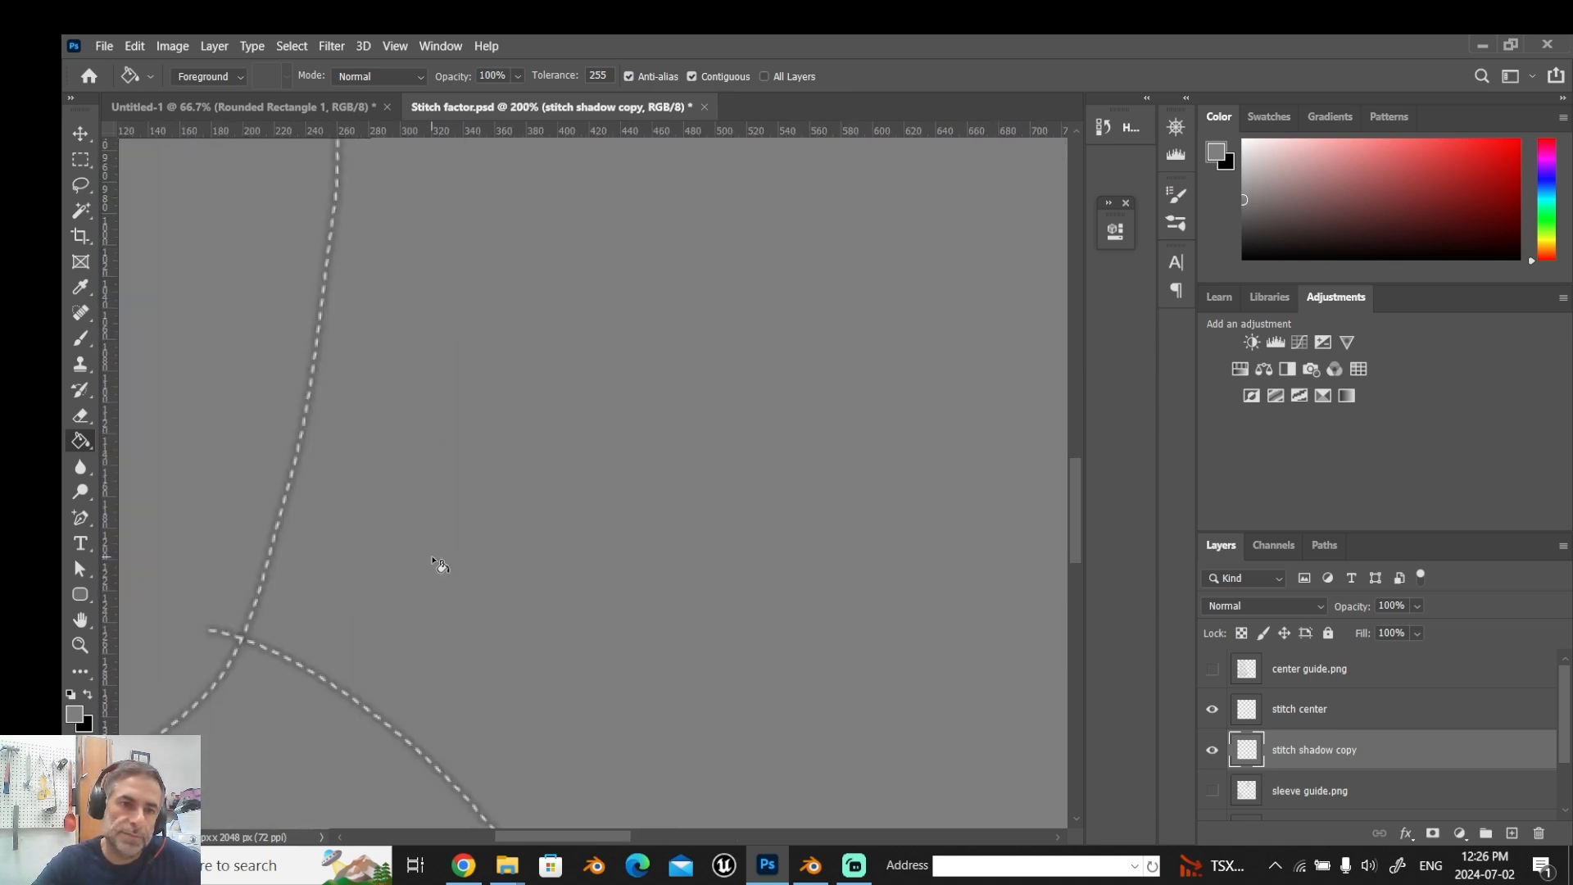
pyautogui.hotkey('ctrl', '-')
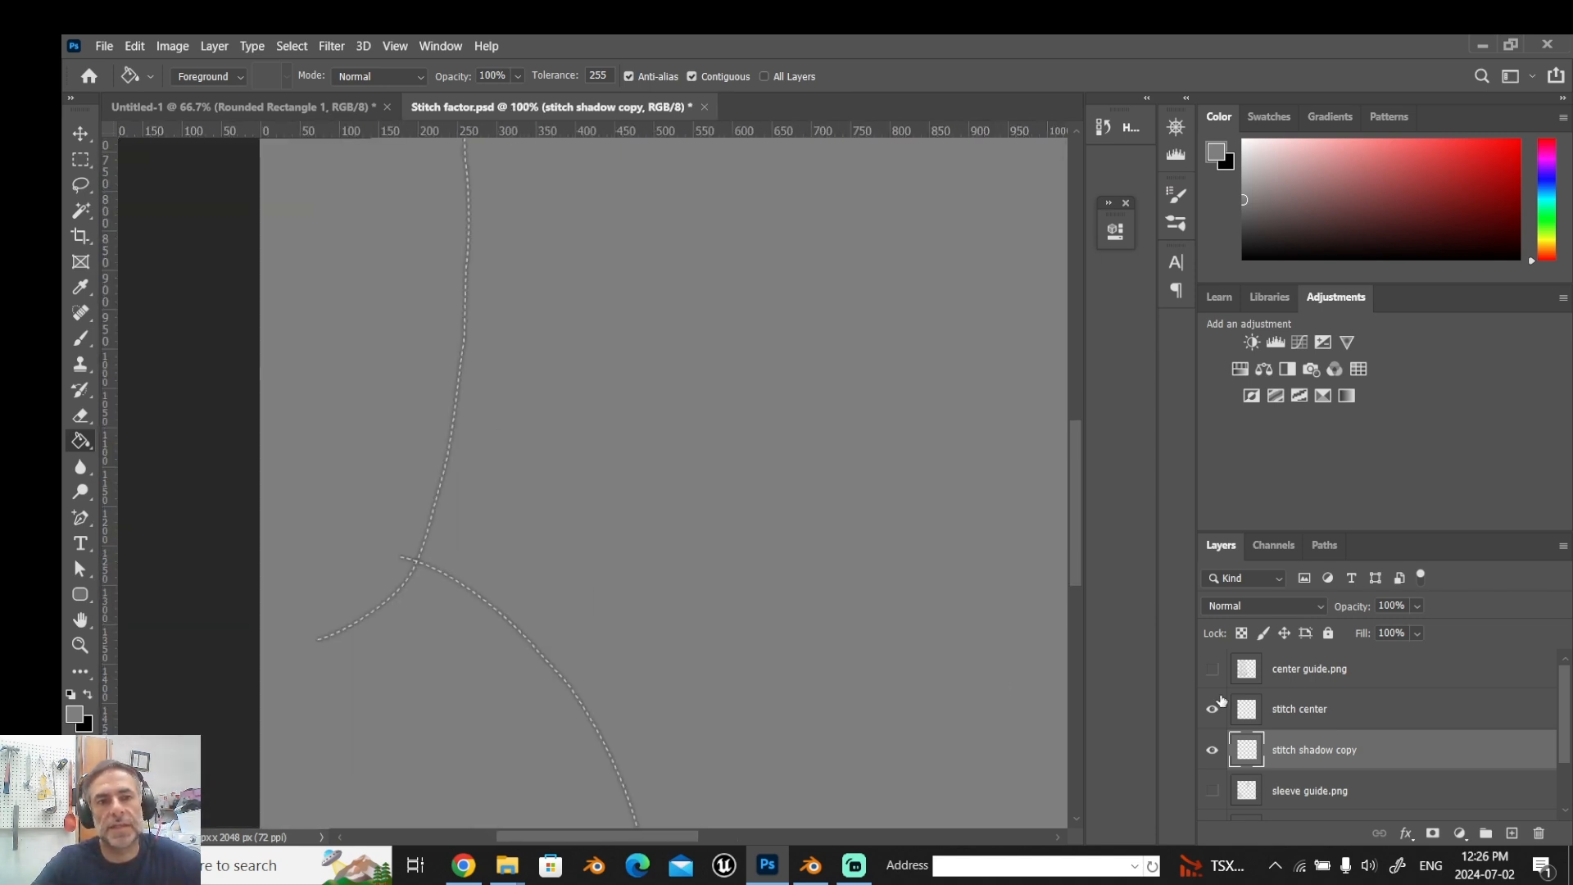
# Save the document as a new Photoshop file named Stitch bump in the Stitch video folder.
pyautogui.click(104, 45)
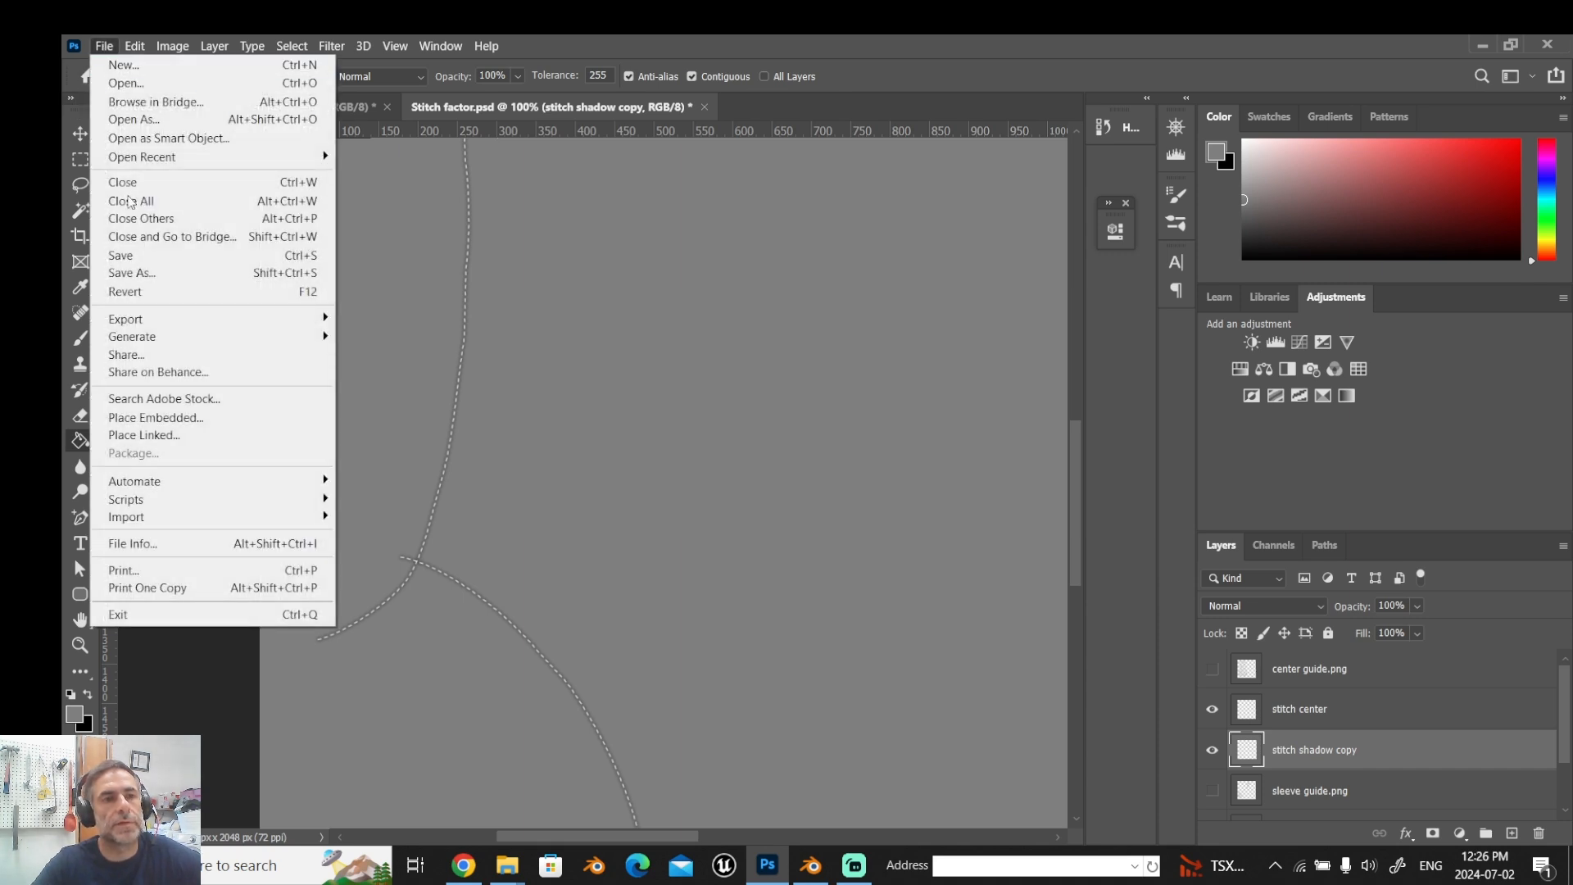
pyautogui.click(124, 275)
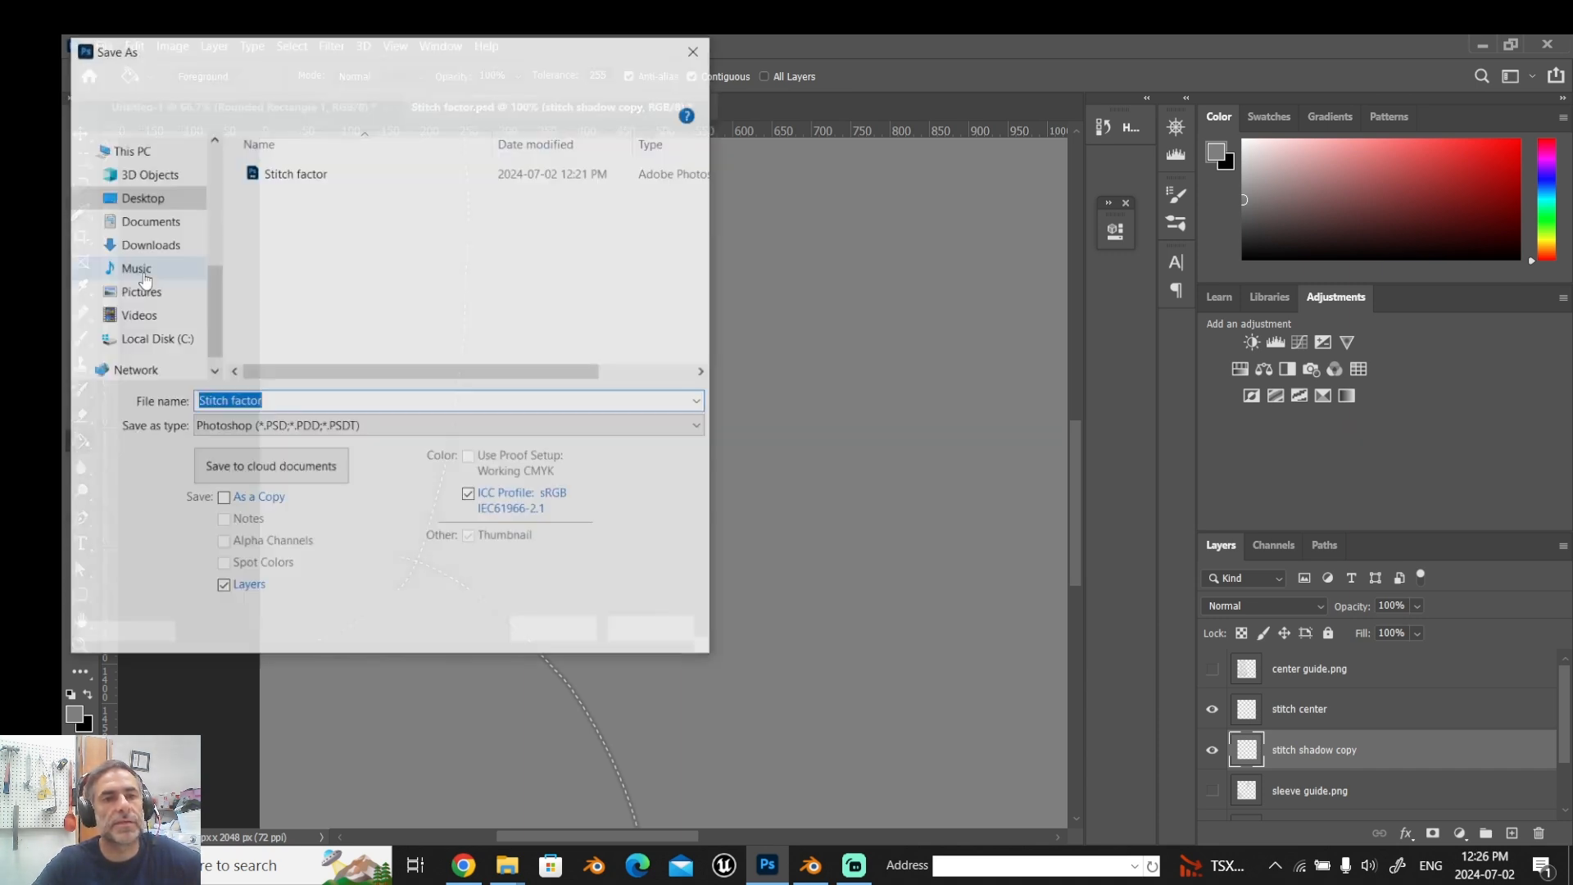
pyautogui.click(271, 398)
pyautogui.press('BackSpace')
pyautogui.press('BackSpace')
pyautogui.press('BackSpace')
pyautogui.press('BackSpace')
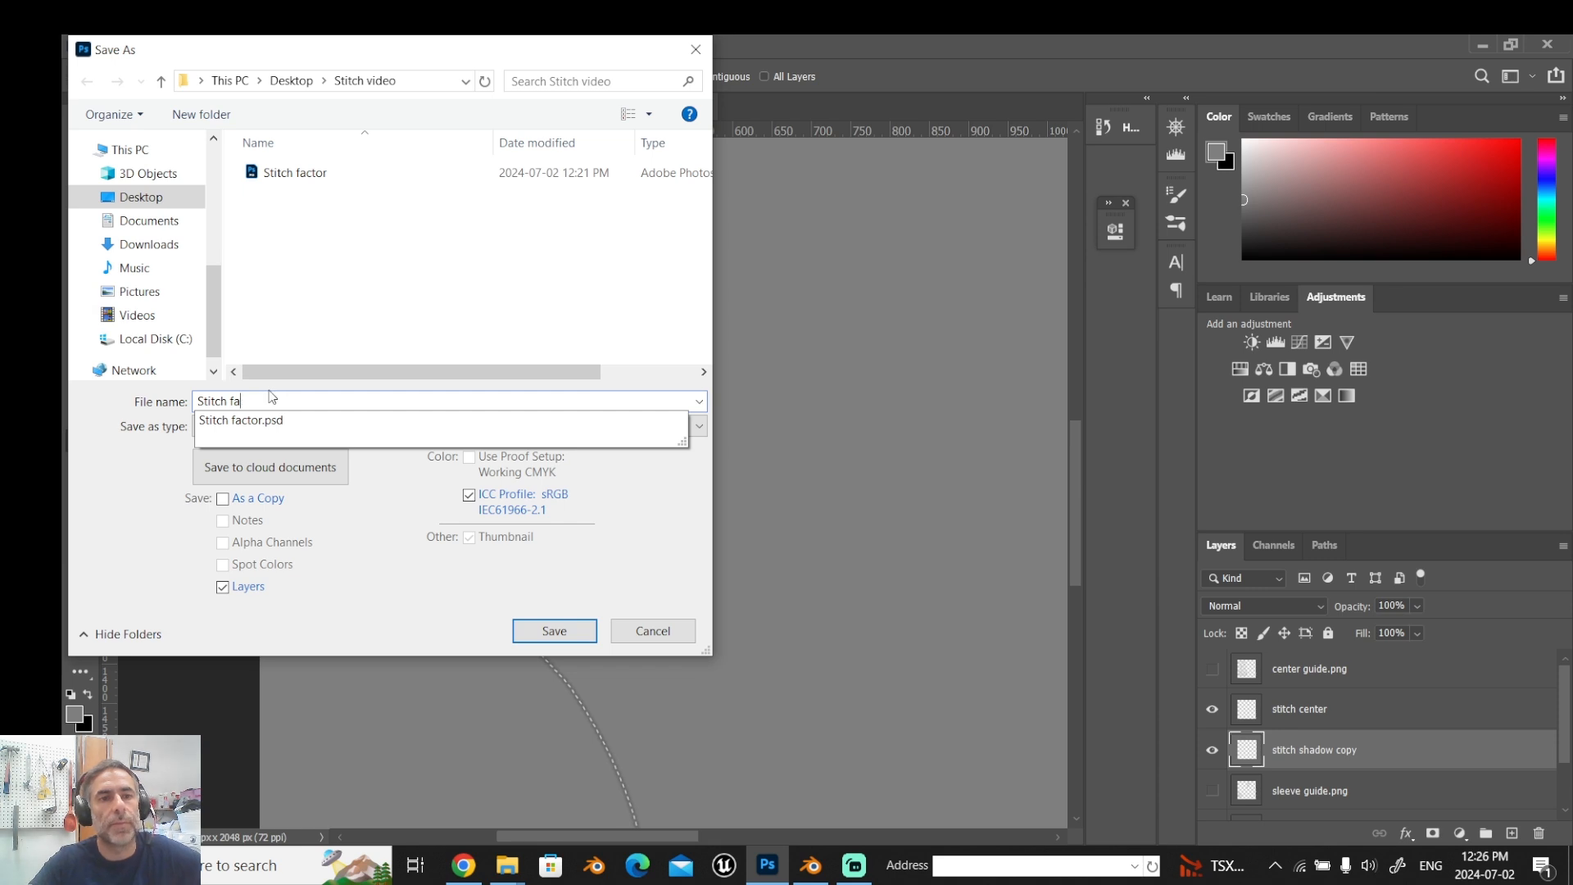
pyautogui.write('bump')
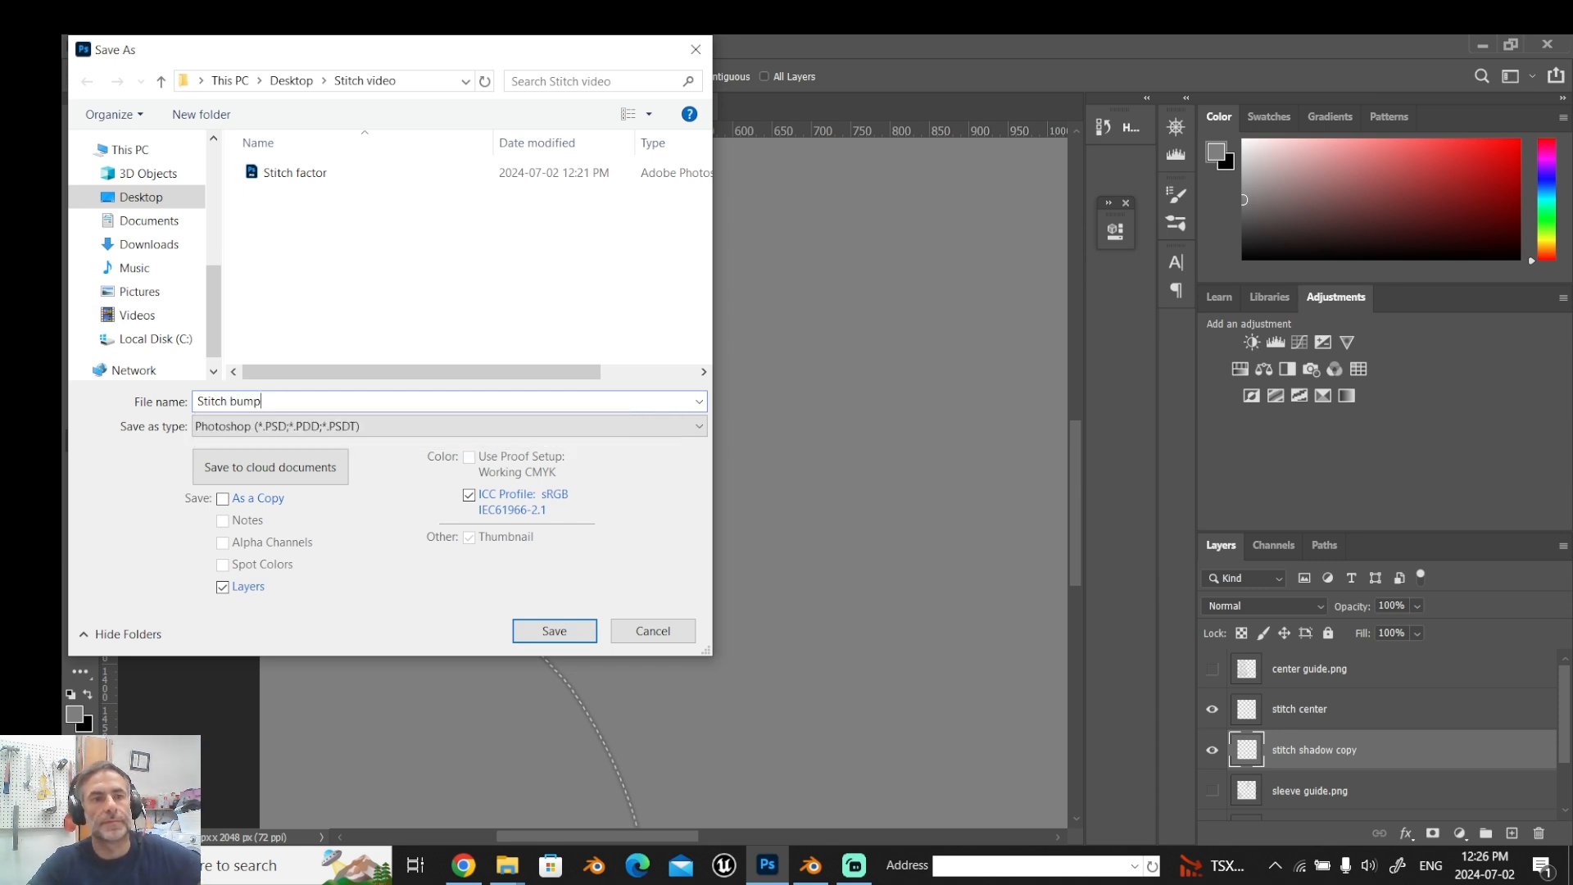
pyautogui.click(564, 625)
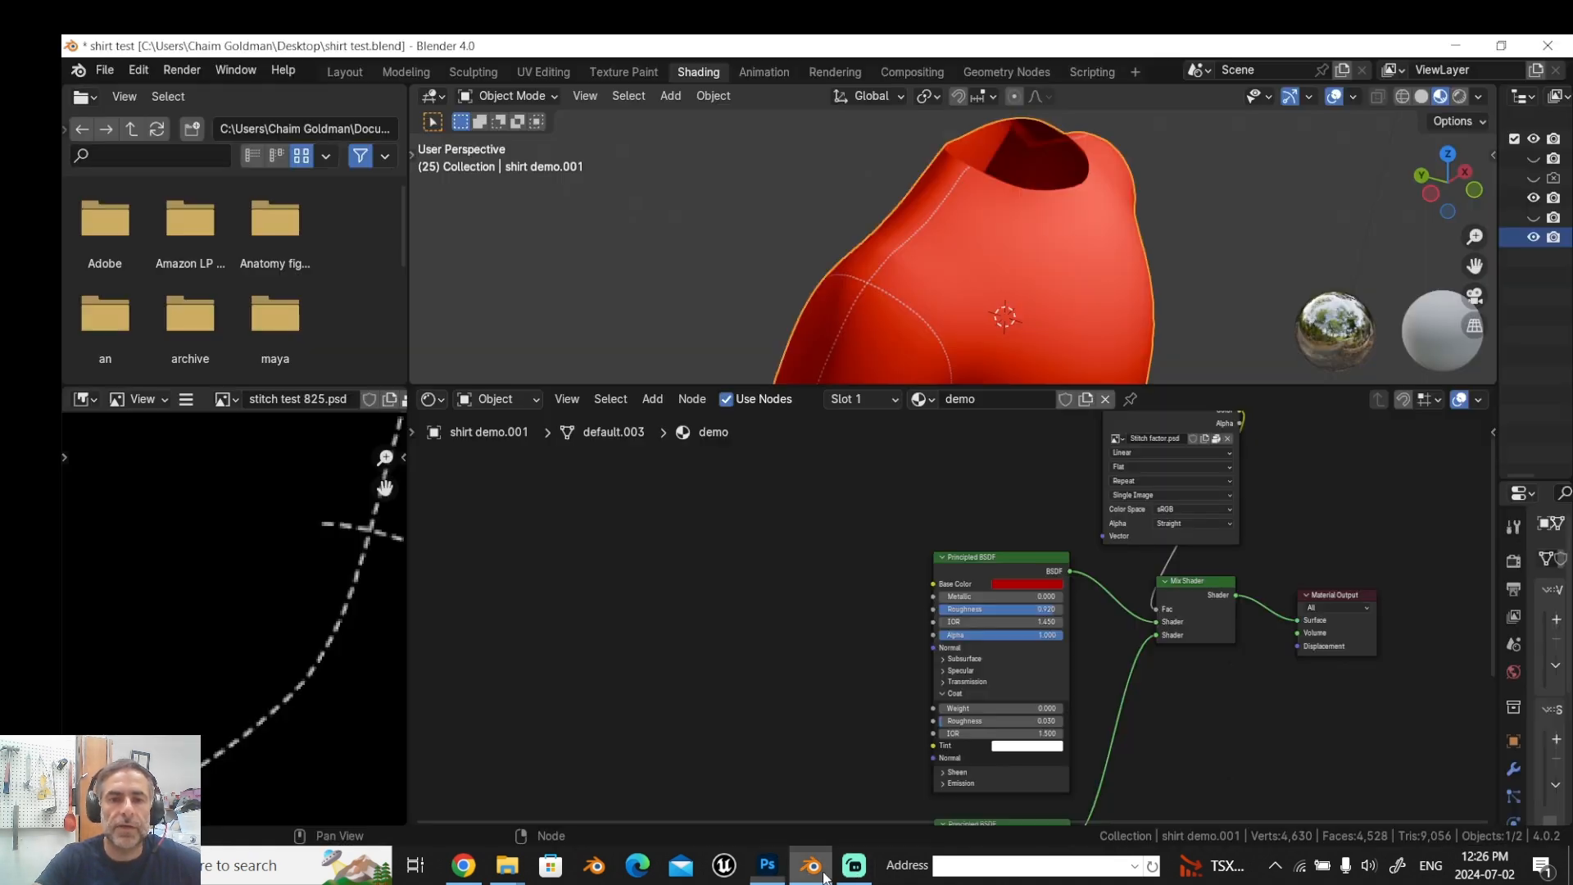
# Switch to Blender and add a Bump node to the shirt's demo material, placing it beside the lower Principled BSDF.
pyautogui.click(811, 865)
pyautogui.scroll(-4, 829, 574)
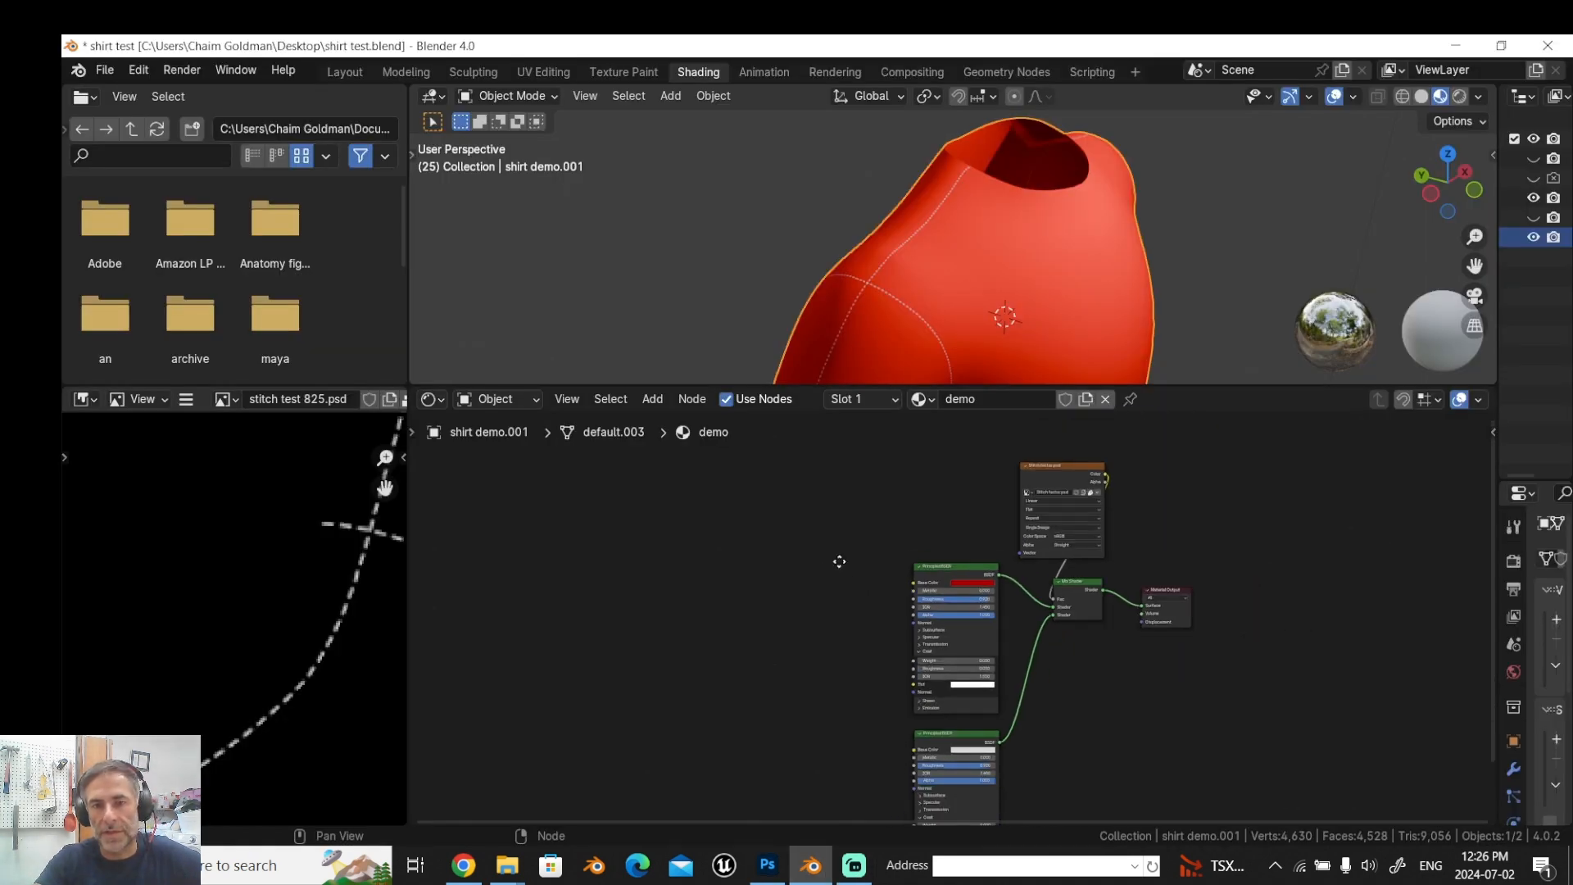
pyautogui.scroll(2, 891, 268)
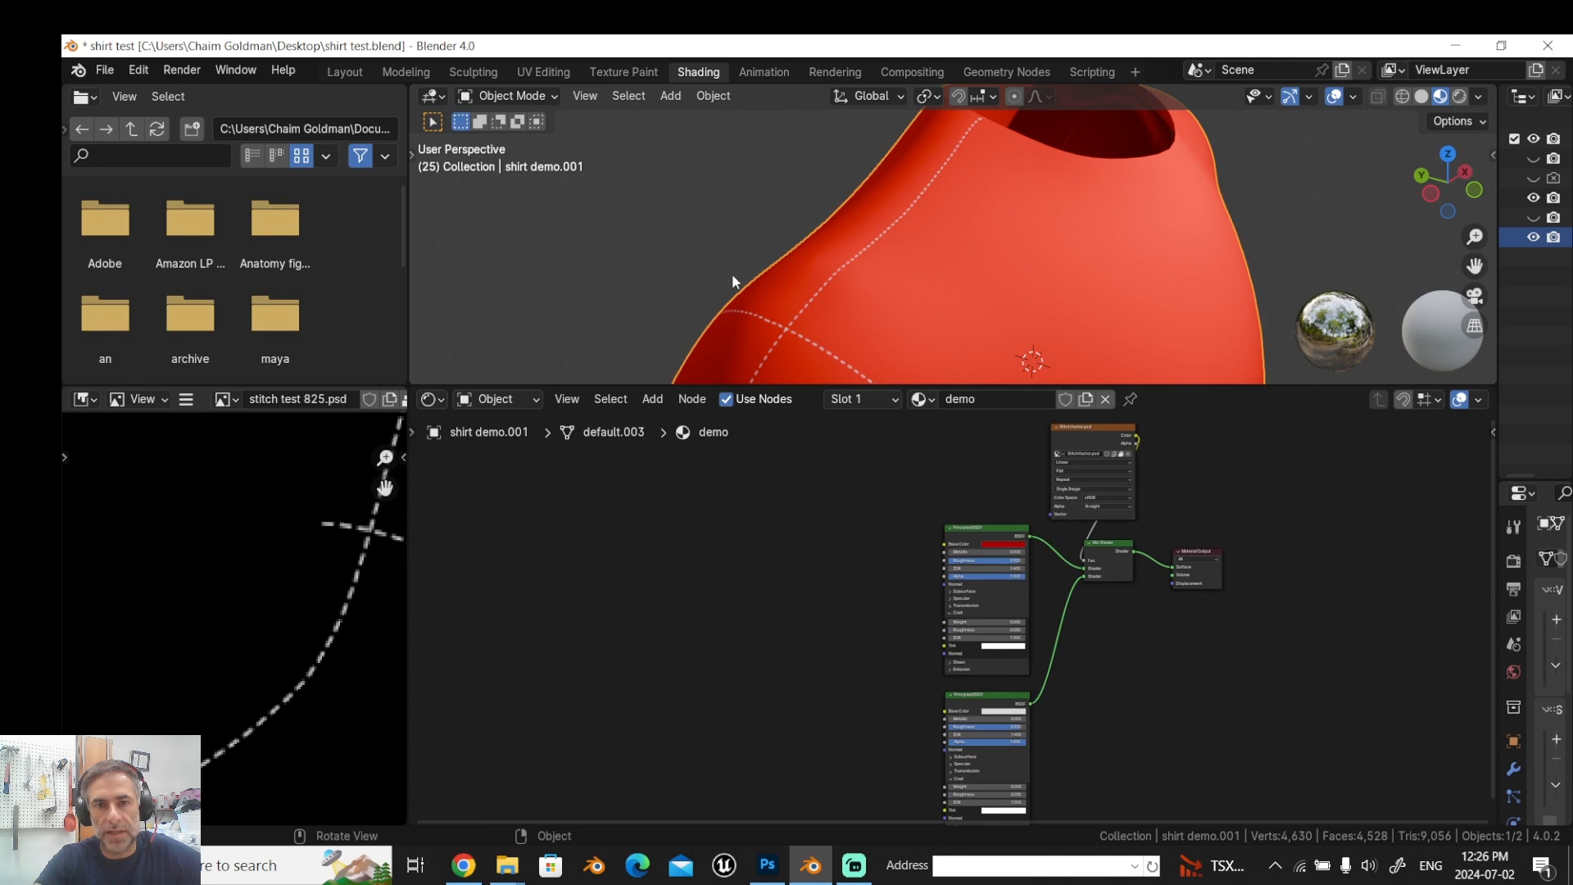
pyautogui.click(653, 399)
pyautogui.write('bump')
pyautogui.press('Down')
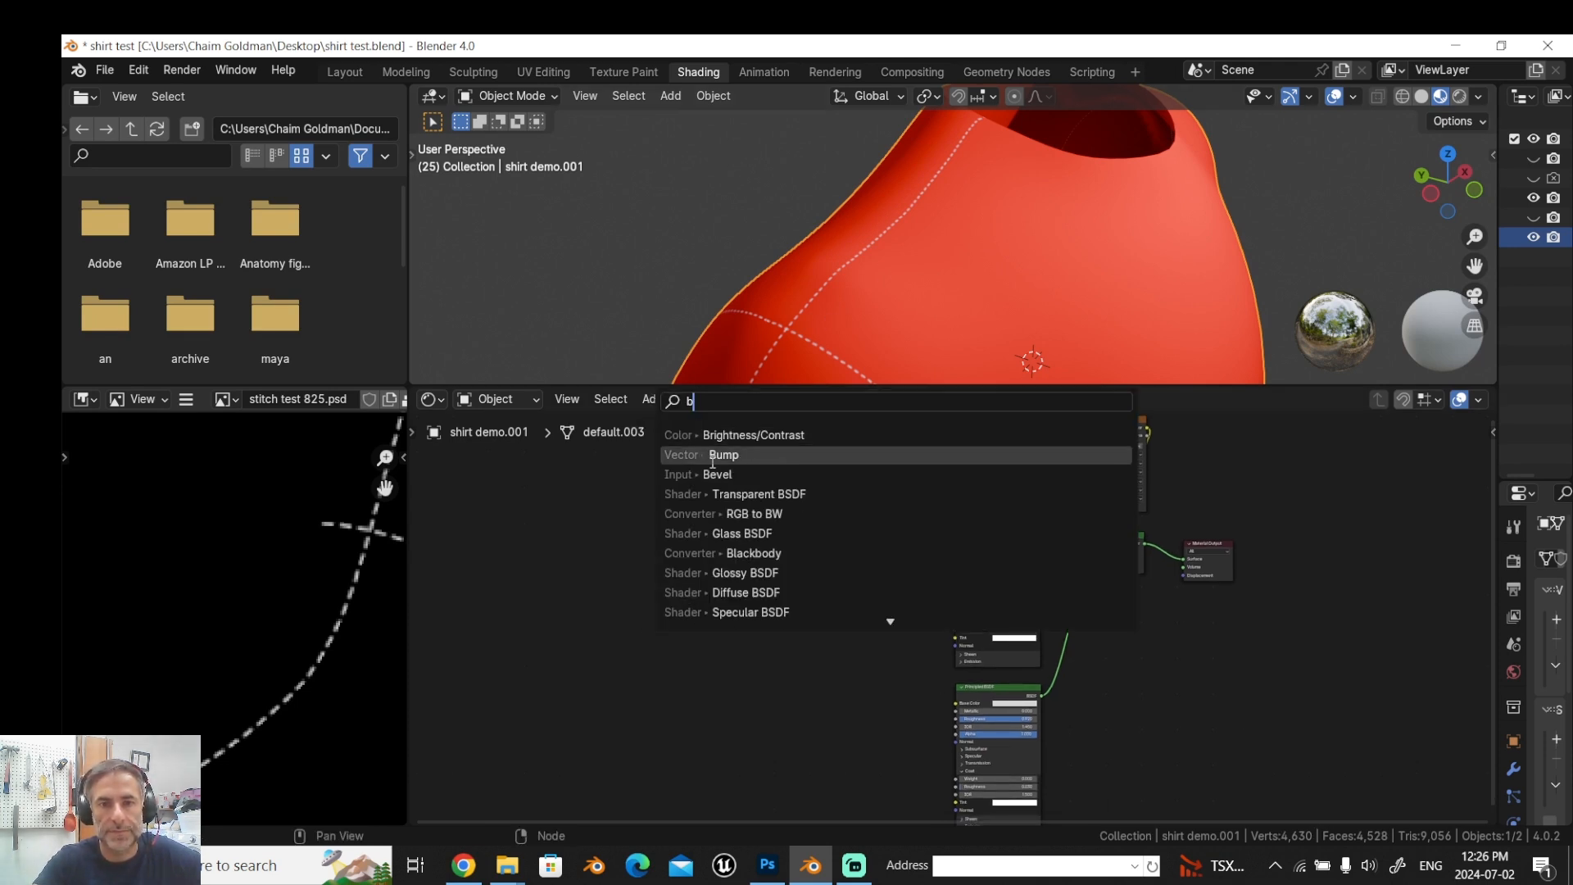
pyautogui.press('Return')
pyautogui.click(802, 715)
# Duplicate the Stitch factor.psd image texture node and place the copy beside the Bump node.
pyautogui.click(1098, 433)
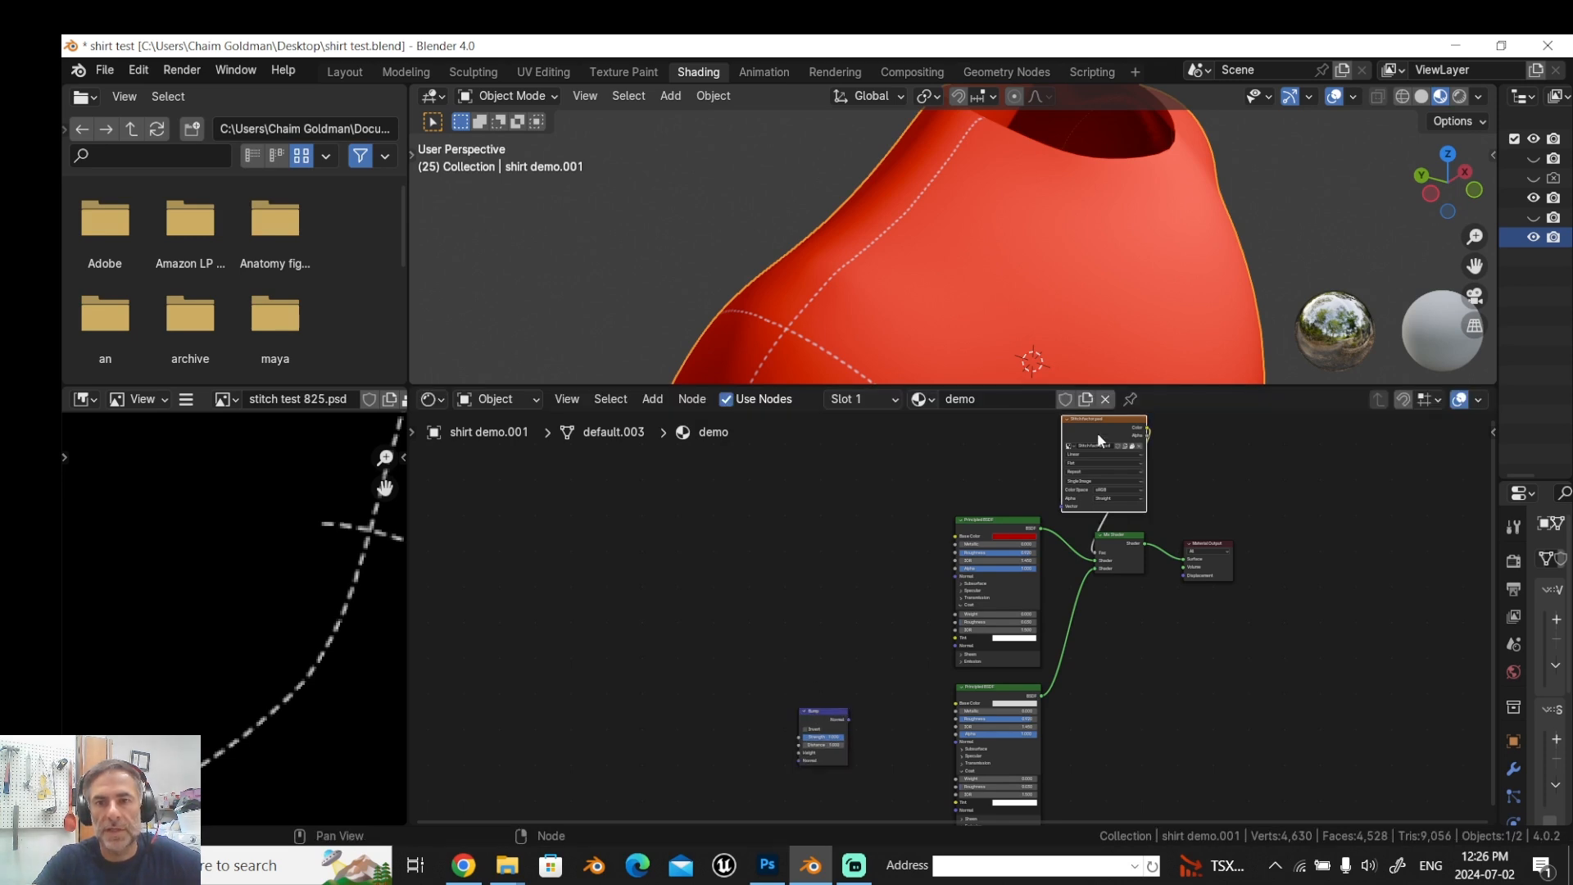
pyautogui.hotkey('shift', 'd')
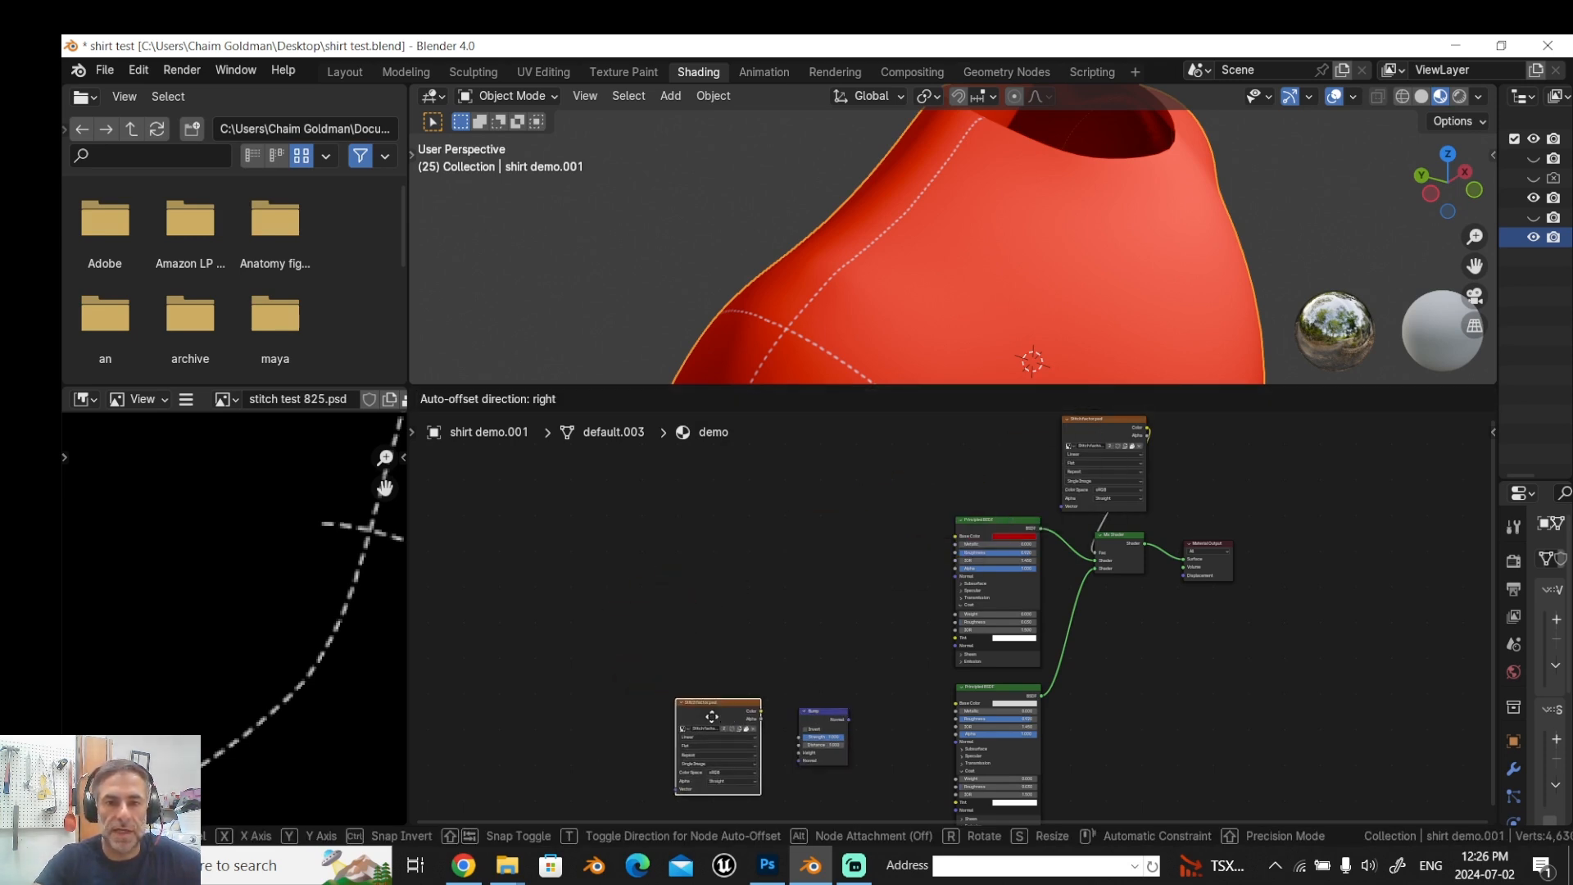
pyautogui.click(751, 649)
pyautogui.scroll(5, 784, 573)
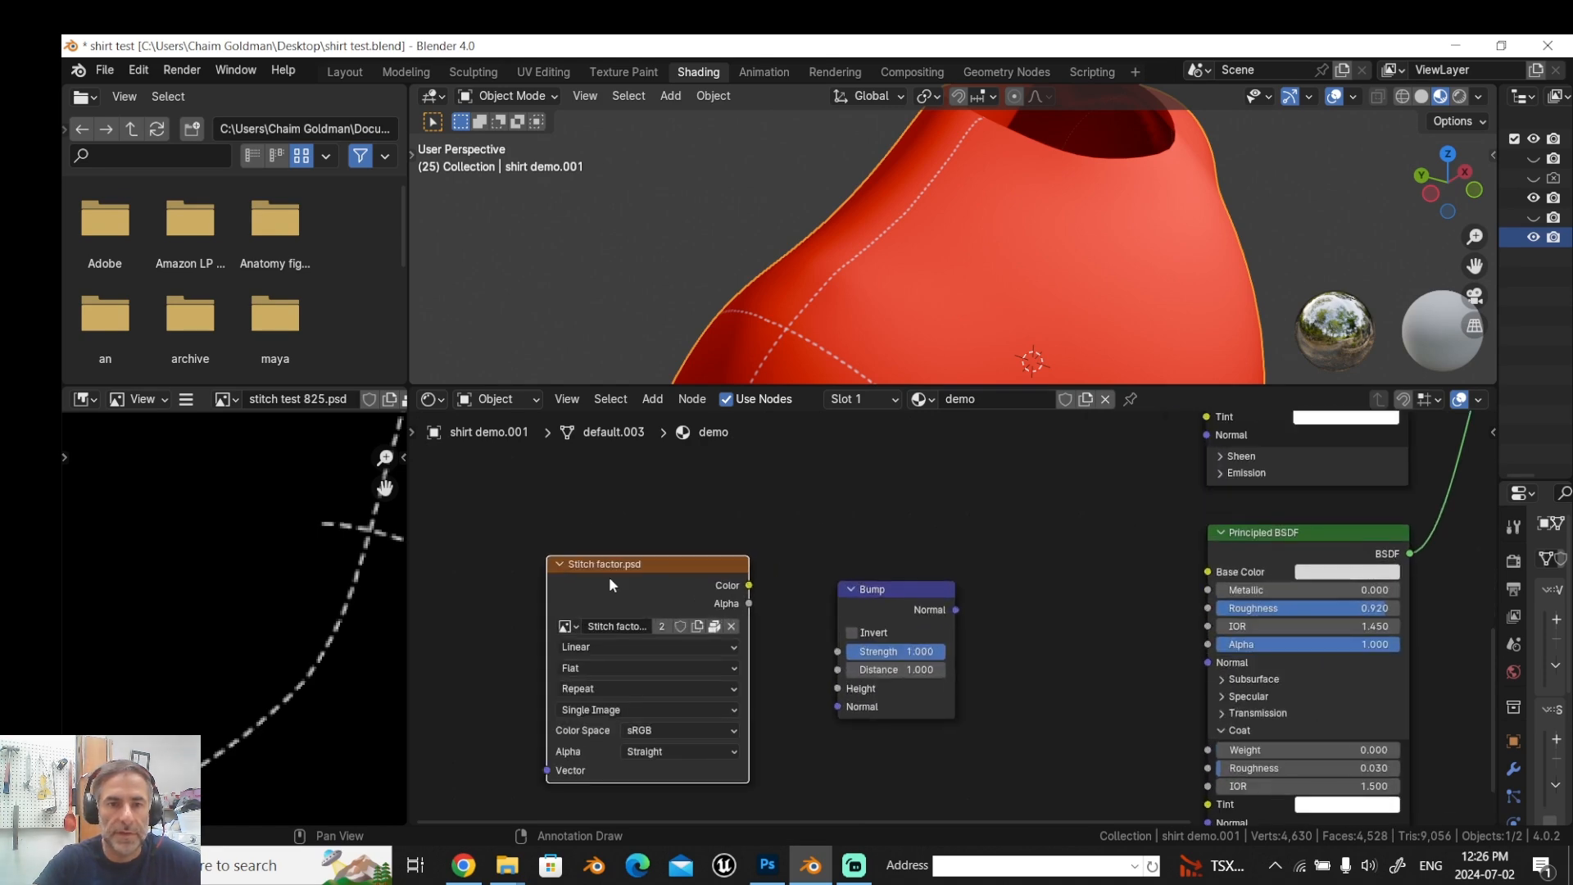
# Load Stitch bump.psd from the Stitch video folder into the duplicated image node and set its color space to Non-Color.
pyautogui.click(730, 626)
pyautogui.click(707, 626)
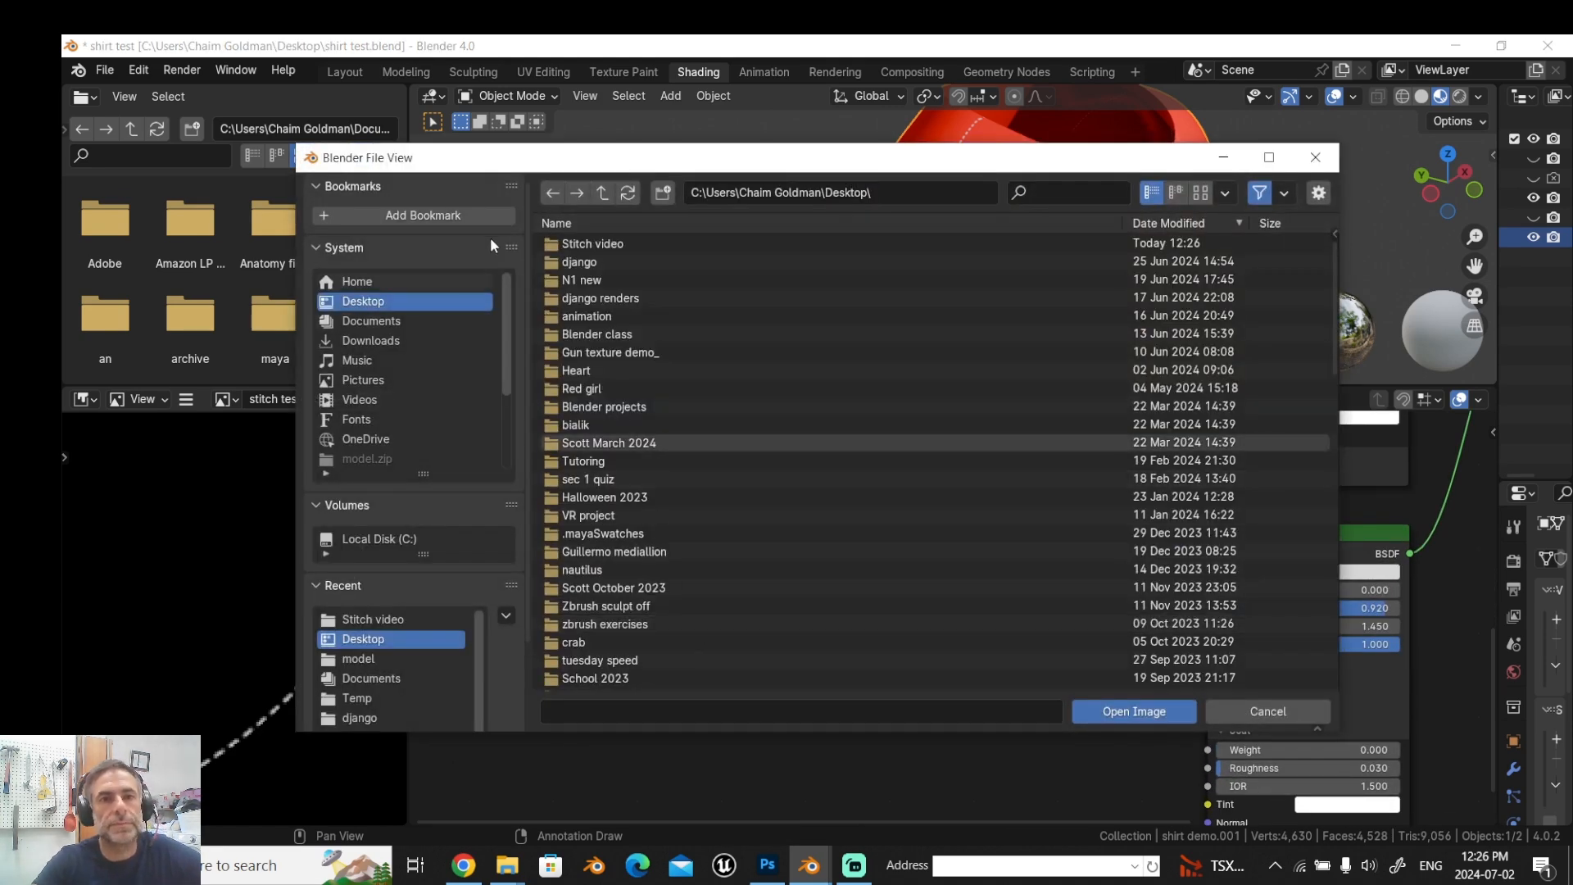
pyautogui.click(579, 246)
pyautogui.doubleClick(579, 246)
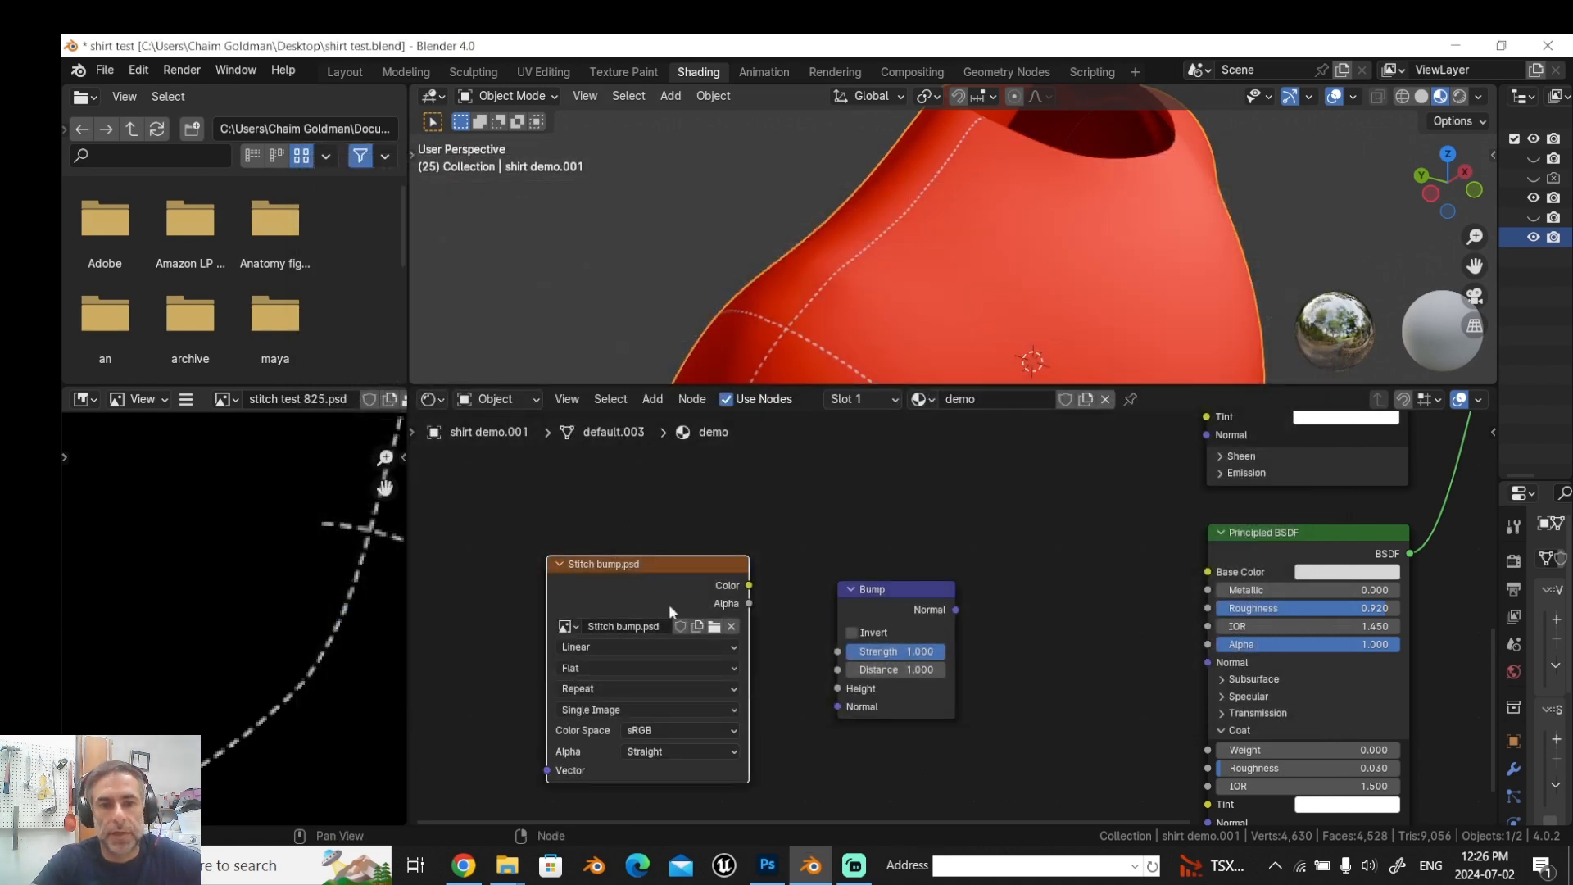
pyautogui.click(675, 733)
pyautogui.click(795, 656)
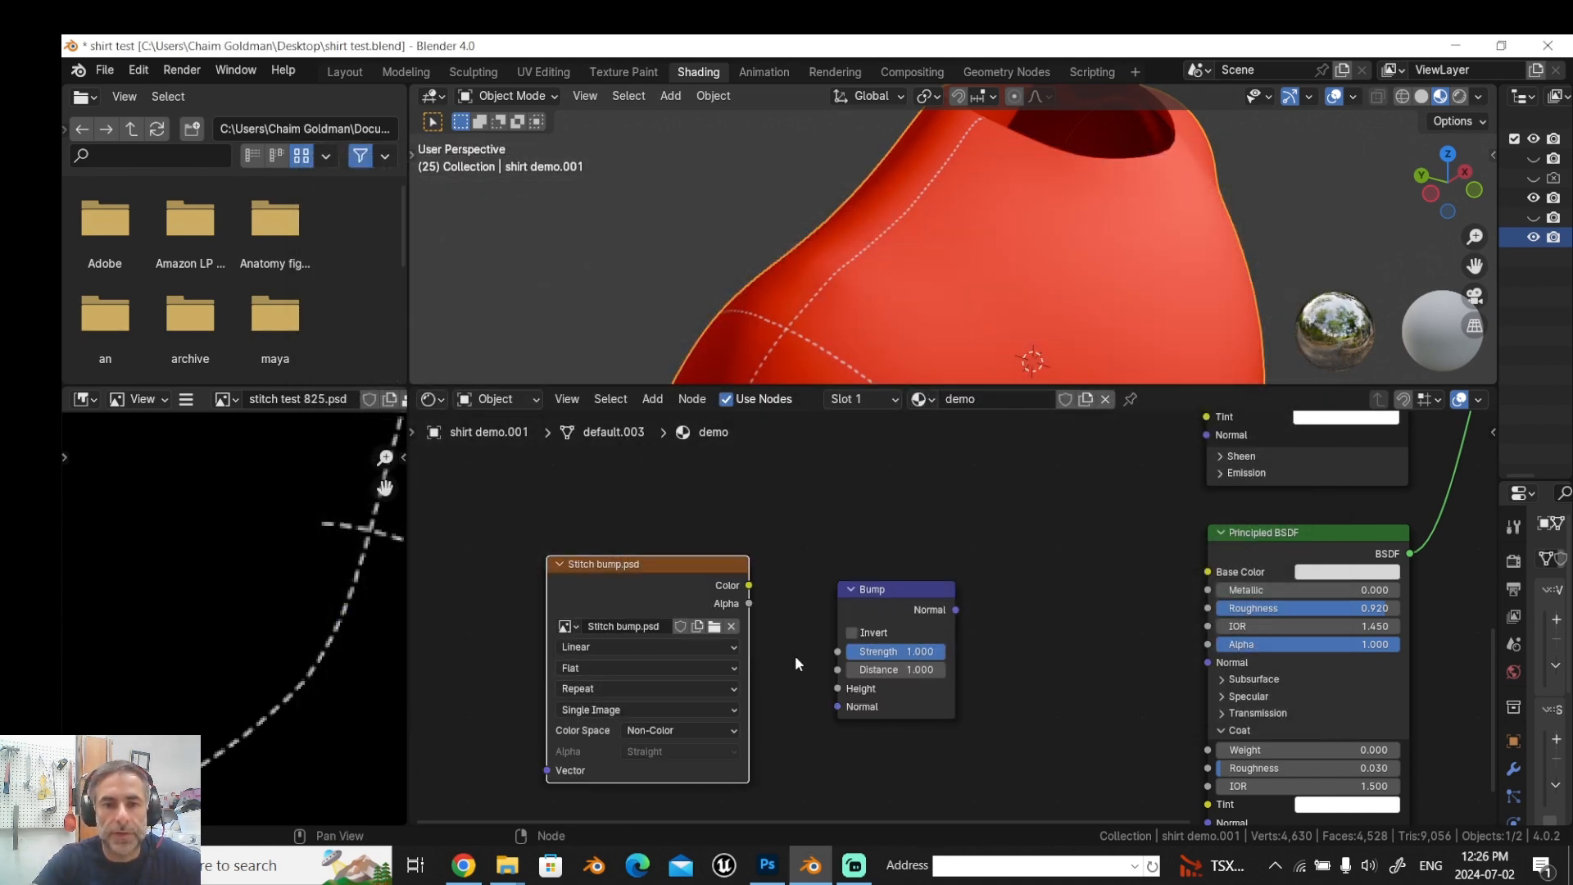
# Connect the Stitch bump image's Color to the Bump node's Height, and its Normal output to both Principled BSDF Normal inputs.
pyautogui.moveTo(749, 585); pyautogui.dragTo(836, 687)
pyautogui.moveTo(955, 610); pyautogui.dragTo(1207, 662)
pyautogui.scroll(1, 1113, 578)
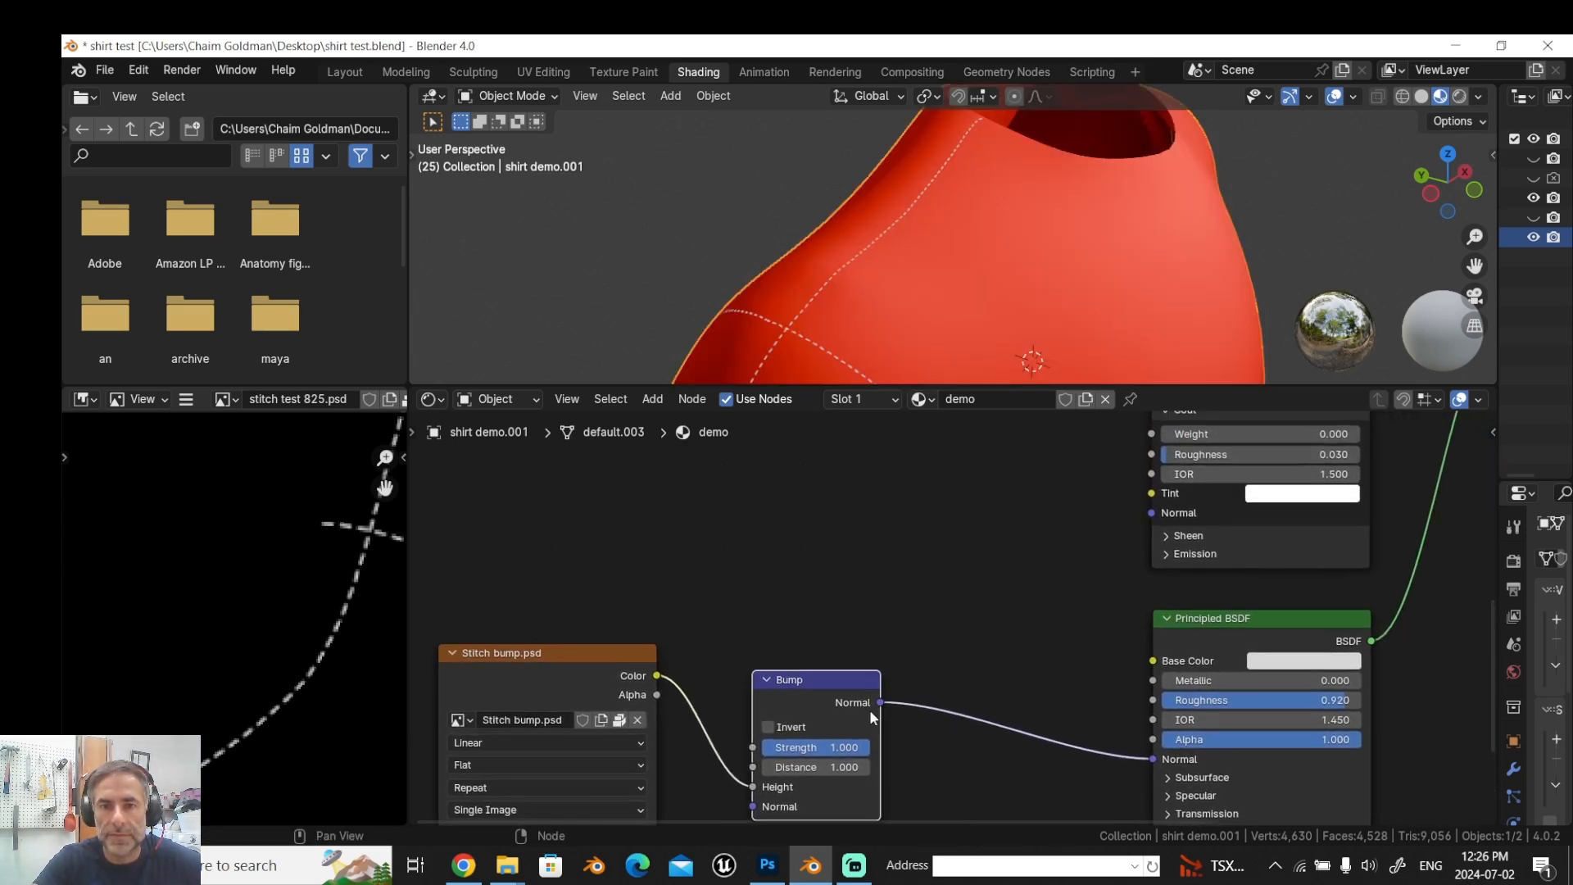
pyautogui.moveTo(880, 702); pyautogui.dragTo(1151, 478)
pyautogui.scroll(-2, 790, 564)
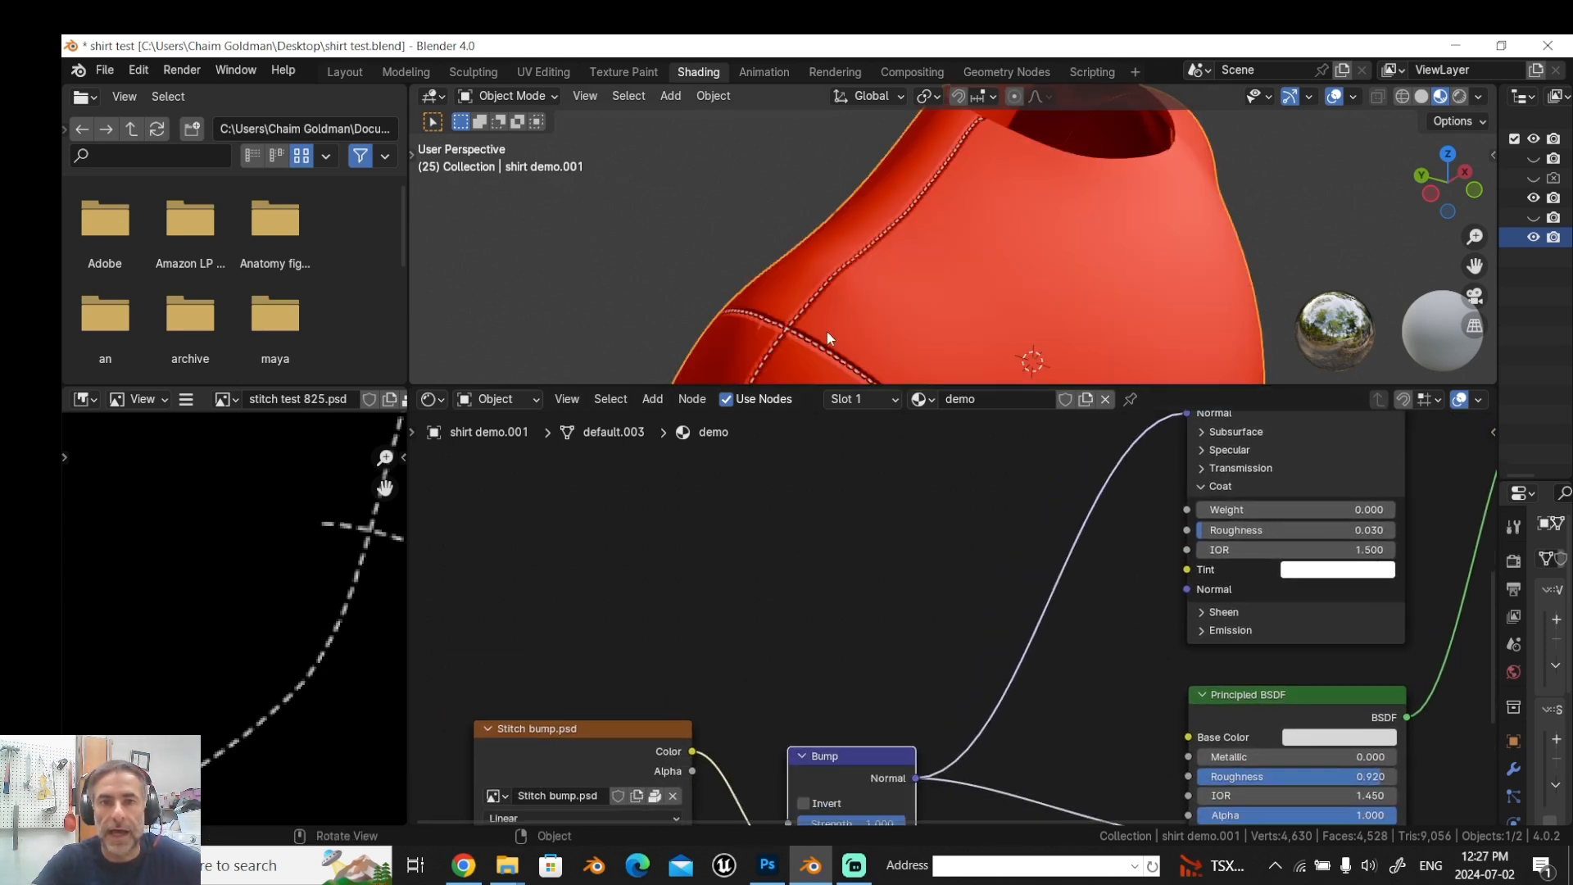
pyautogui.scroll(5, 829, 307)
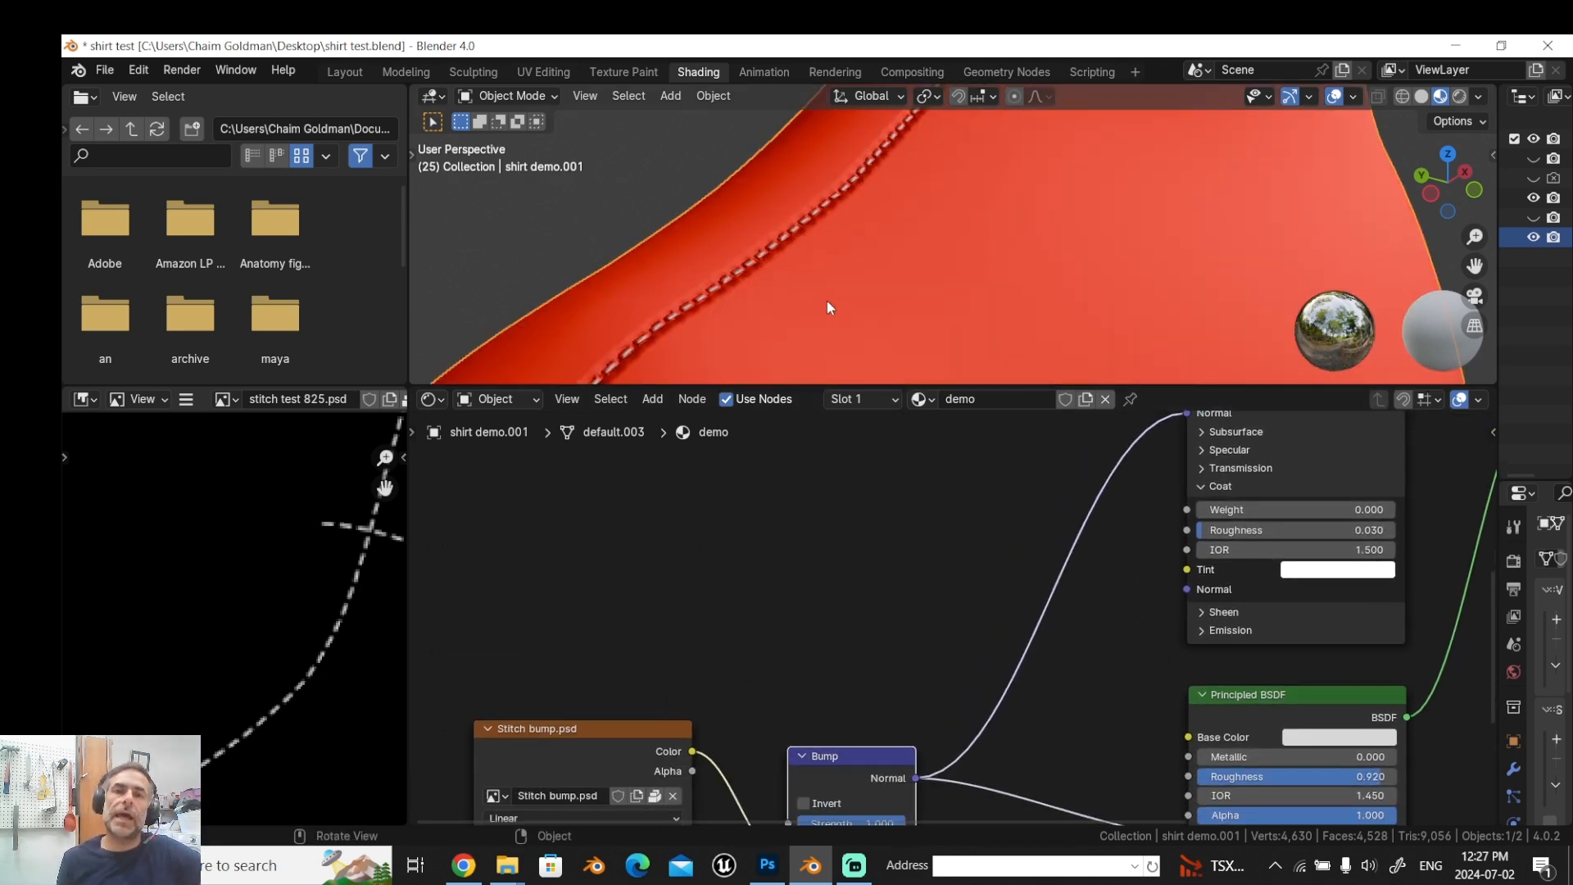
pyautogui.scroll(-4, 847, 301)
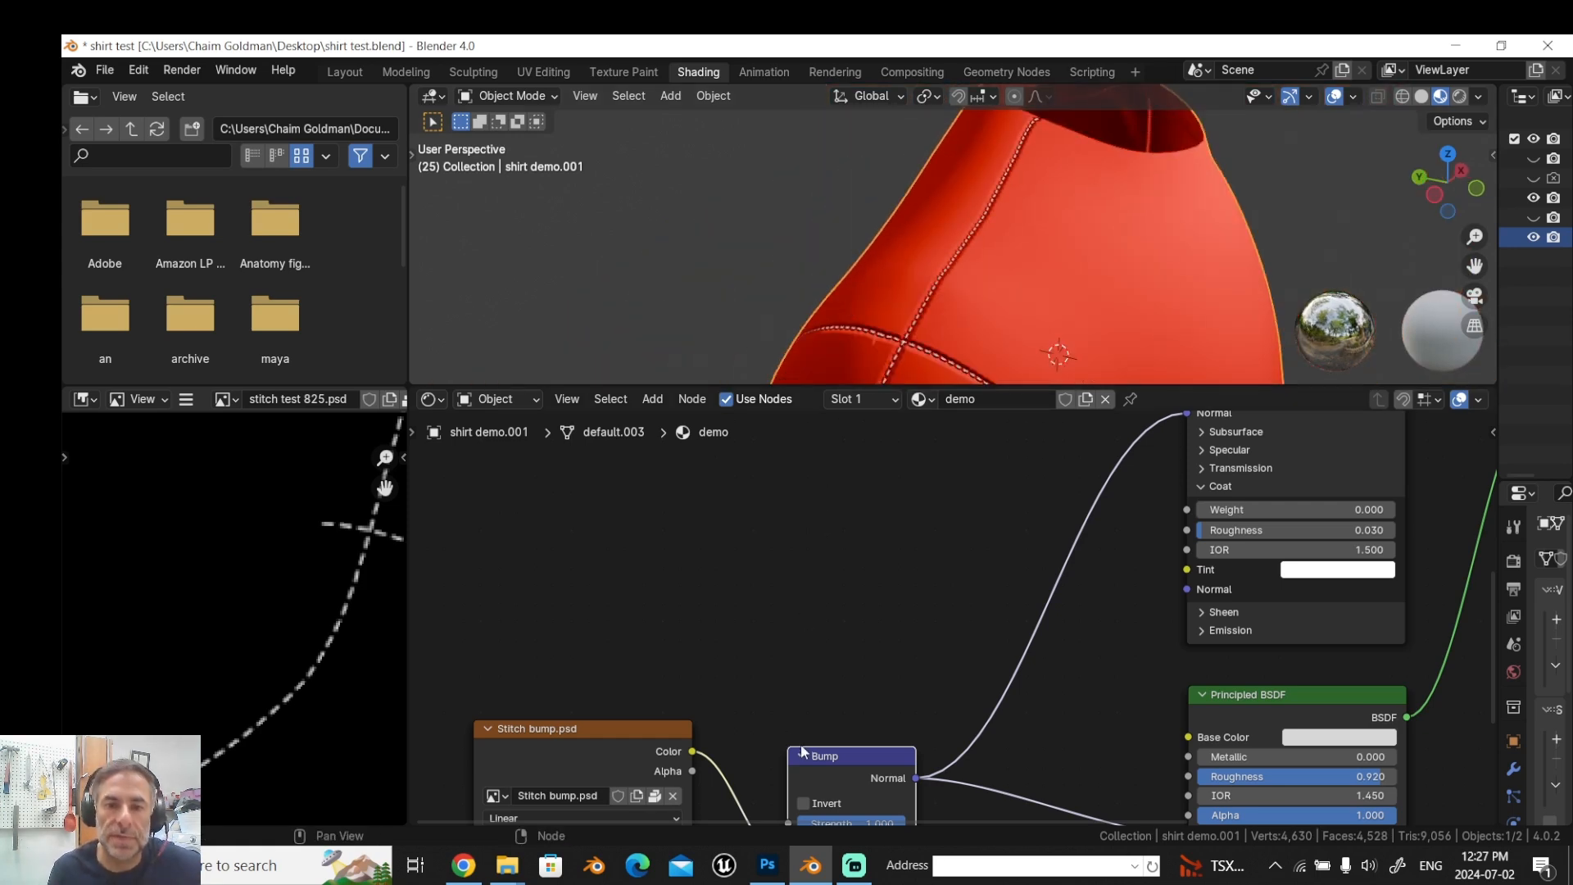
# Set the Bump node's distance to 0.300 and strength to 1.000, and move the node nearer the Principled BSDF.
pyautogui.scroll(-3, 803, 752)
pyautogui.moveTo(844, 647)
pyautogui.mouseDown()
pyautogui.moveTo(805, 647)
pyautogui.moveTo(824, 668)
pyautogui.mouseUp()
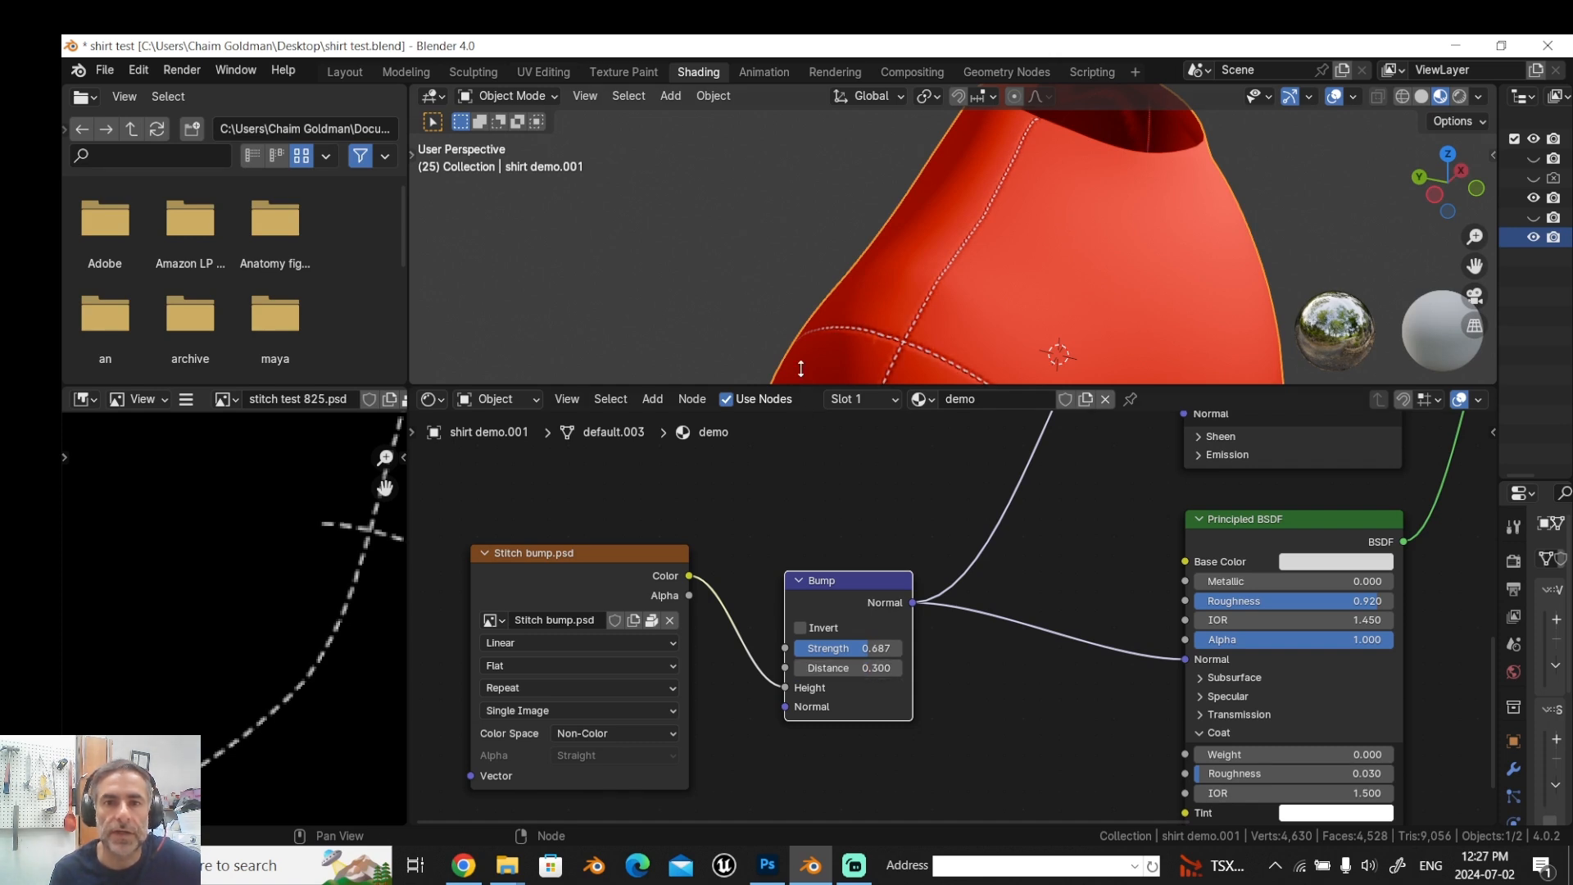
pyautogui.press('g')
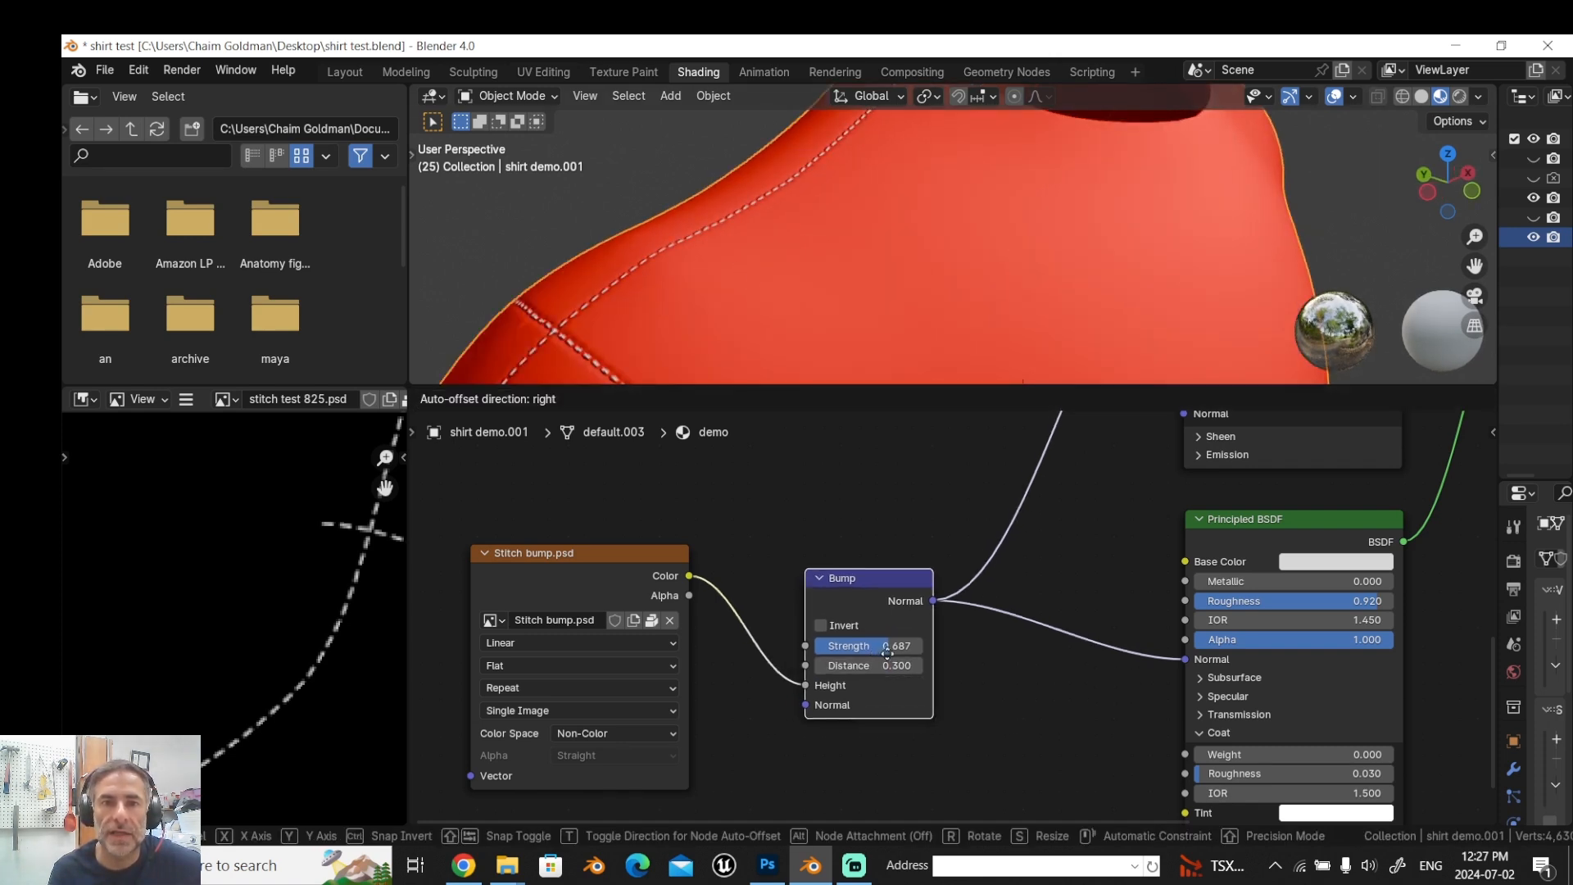
pyautogui.click(913, 643)
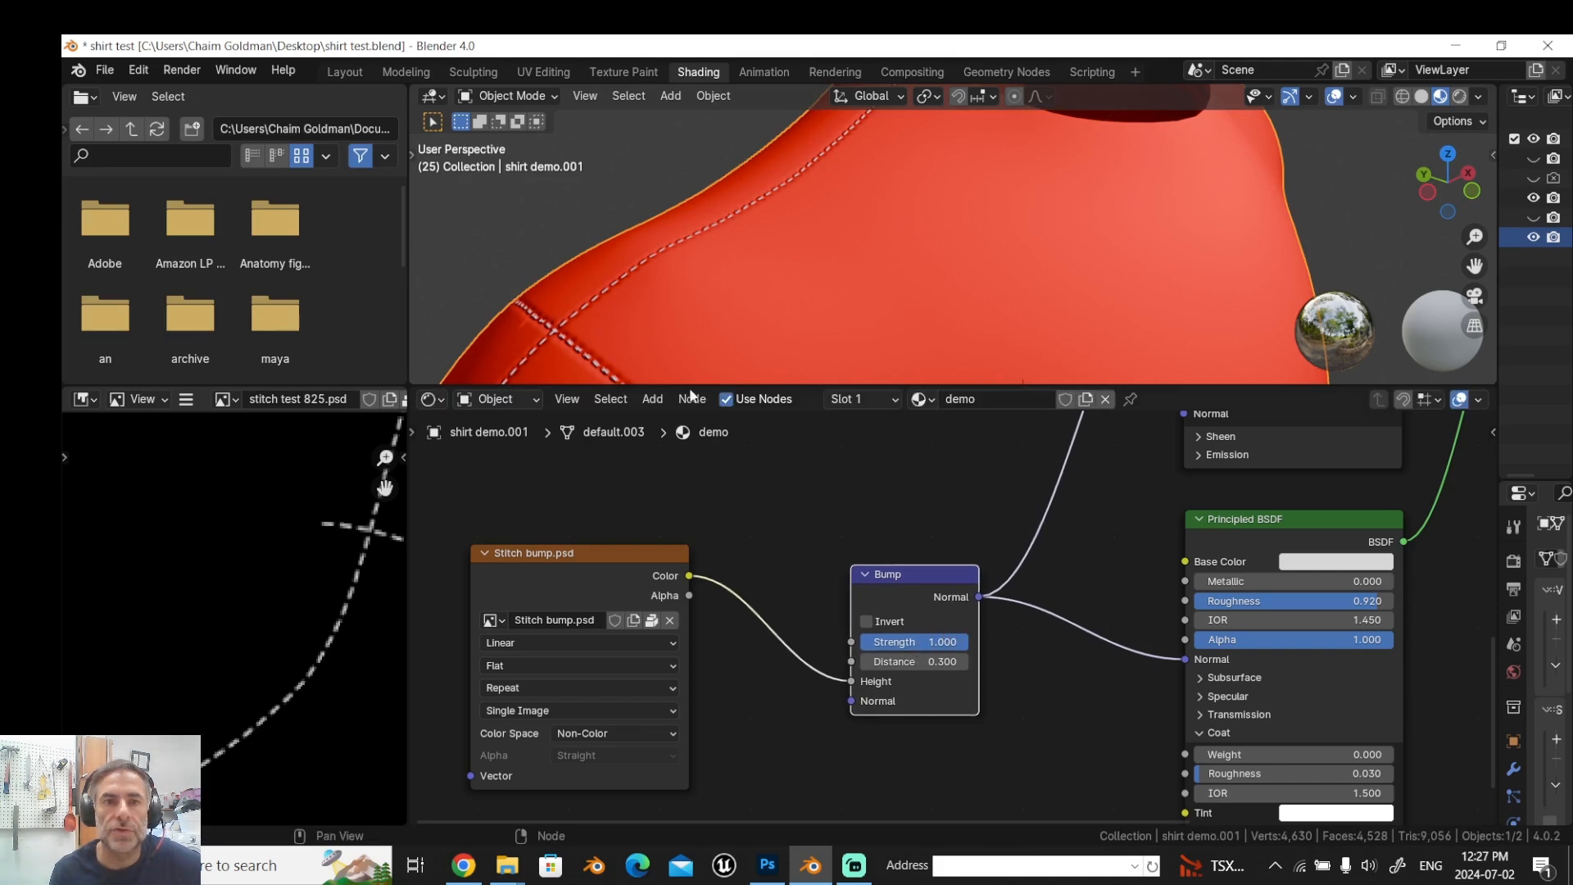
# Examine the bumped stitching along the shirt's shoulder and sleeve seams from several angles in the Layout workspace.
pyautogui.scroll(-3, 950, 237)
pyautogui.click(345, 72)
pyautogui.moveTo(469, 361)
pyautogui.mouseDown()
pyautogui.moveTo(741, 347)
pyautogui.moveTo(676, 371)
pyautogui.moveTo(596, 353)
pyautogui.mouseUp()
pyautogui.scroll(5, 737, 347)
pyautogui.scroll(-4, 736, 347)
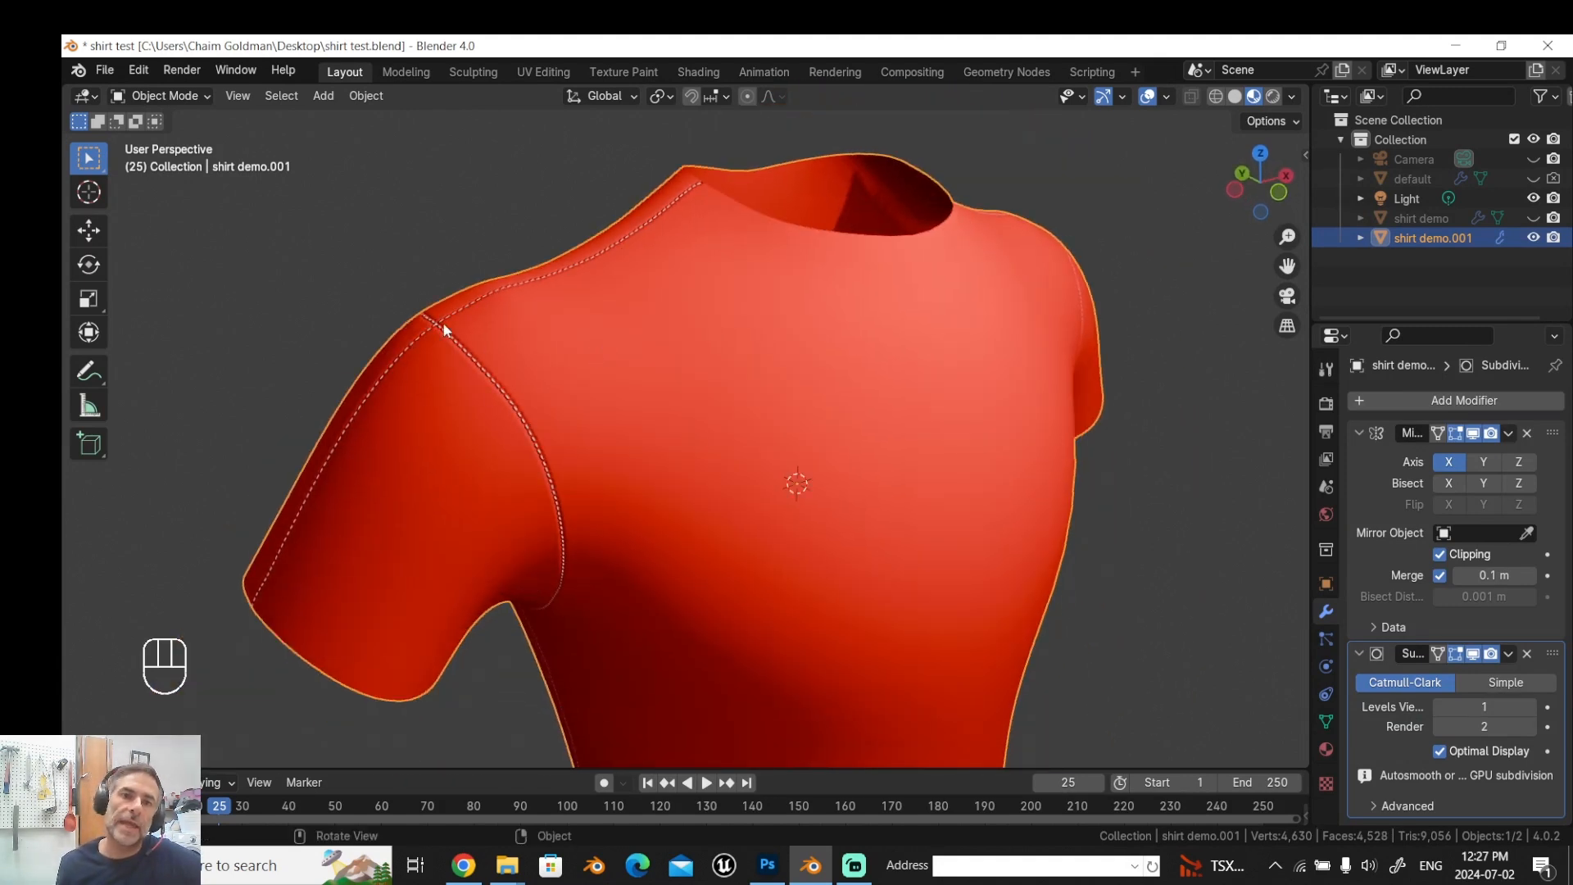
pyautogui.moveTo(563, 288); pyautogui.dragTo(513, 350)
pyautogui.moveTo(396, 350); pyautogui.dragTo(500, 349)
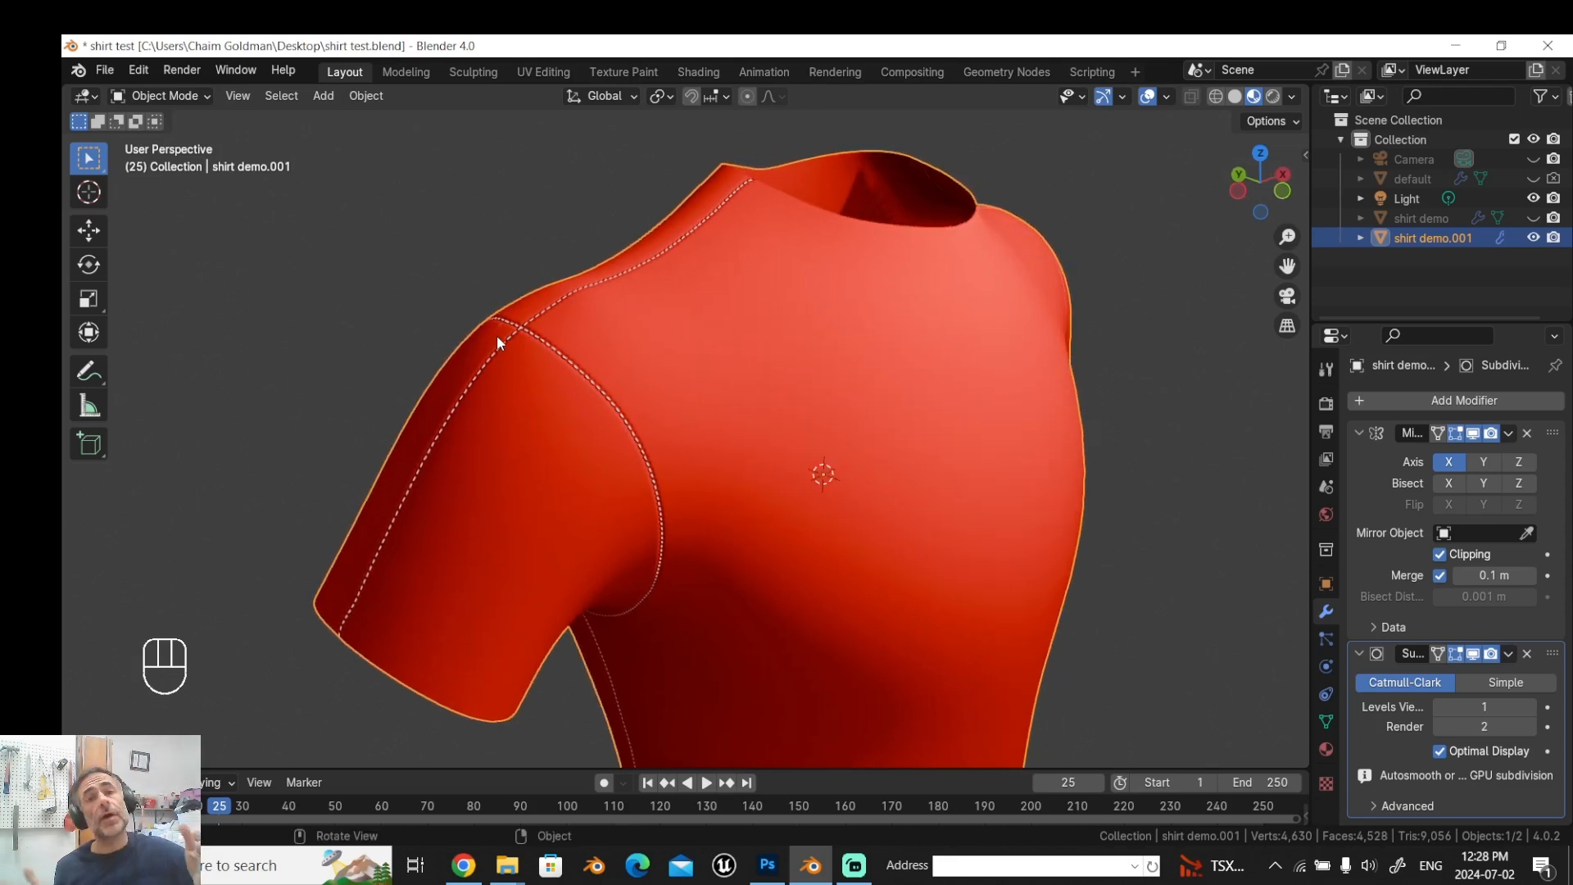